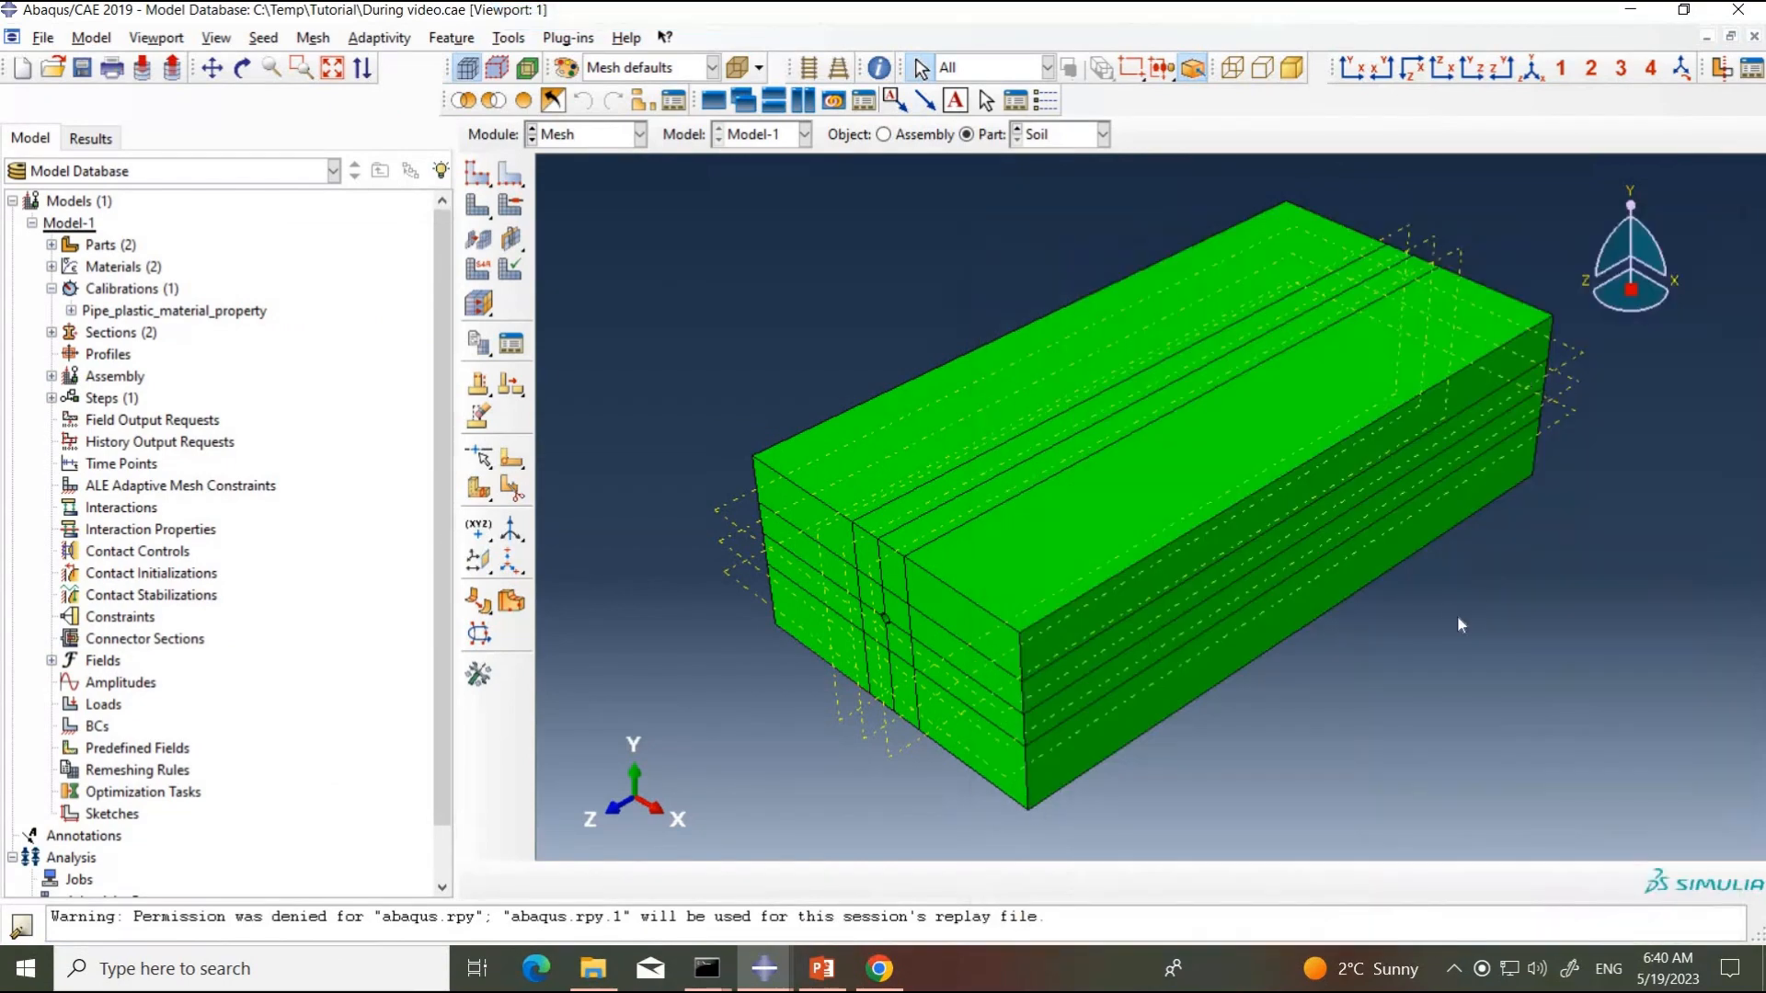
Step: Display the Pipe part, examine the mesh at its open end, and return to the Soil part
left_click(1067, 140)
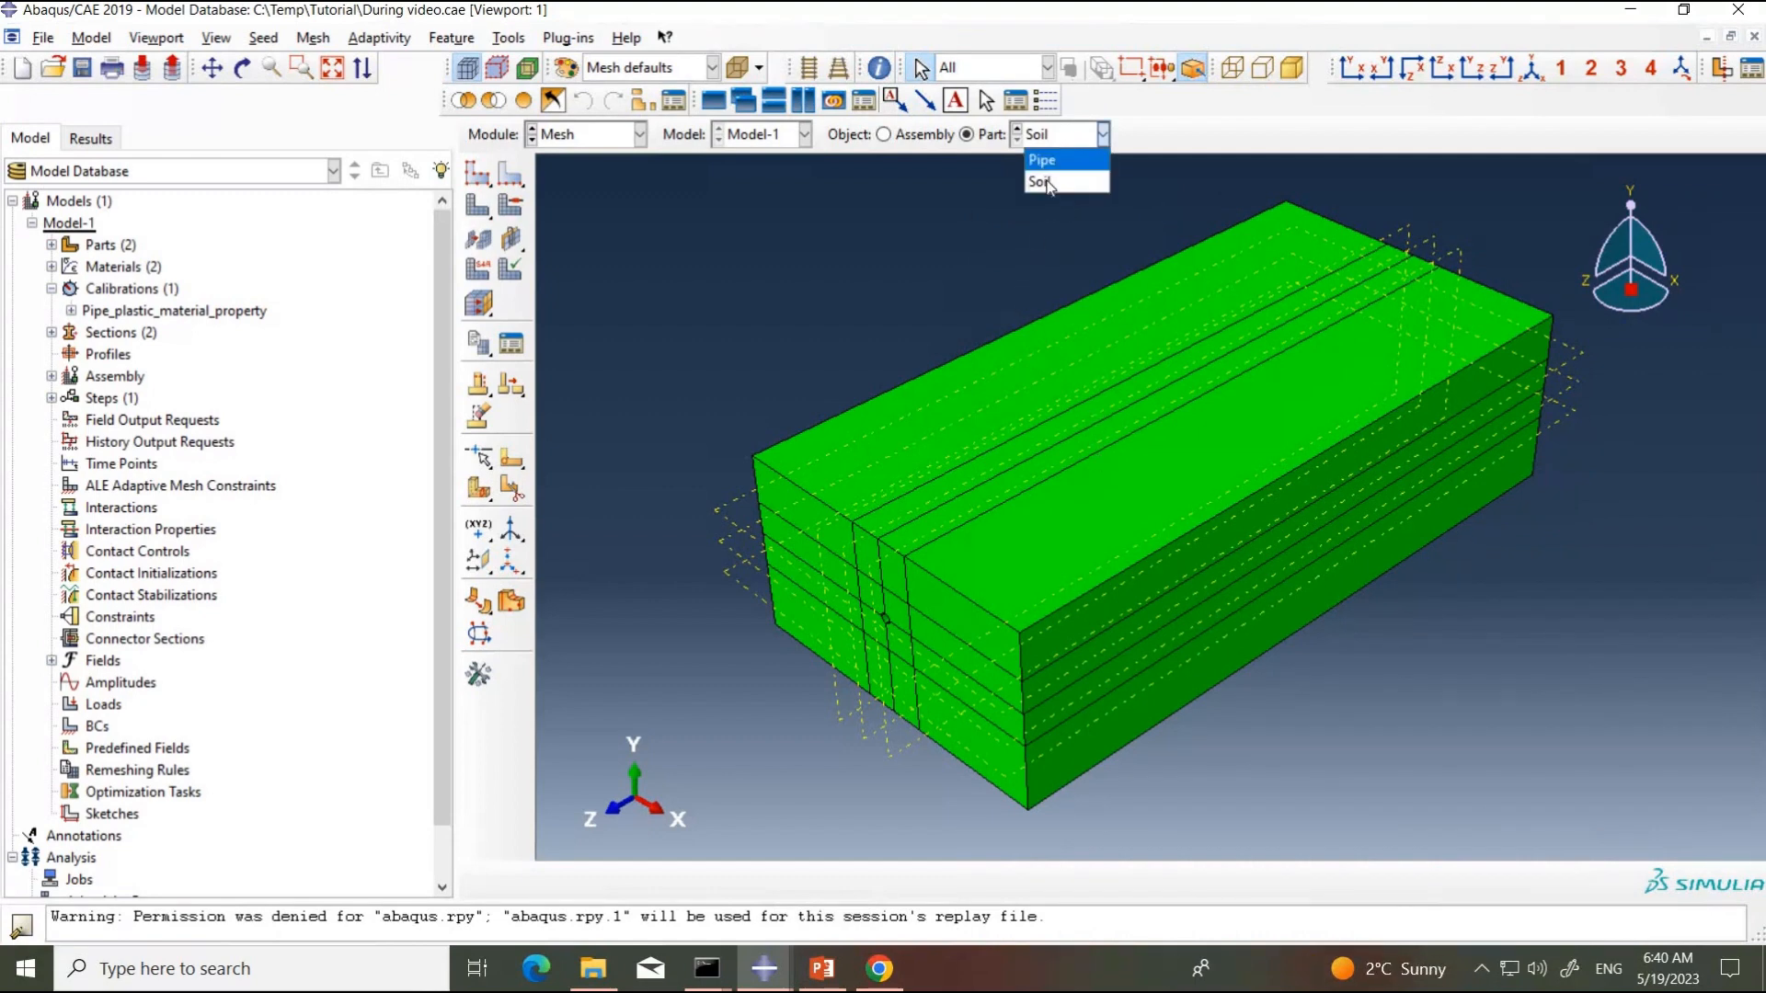
left_click(1039, 153)
scroll(644, 813, "up", 5)
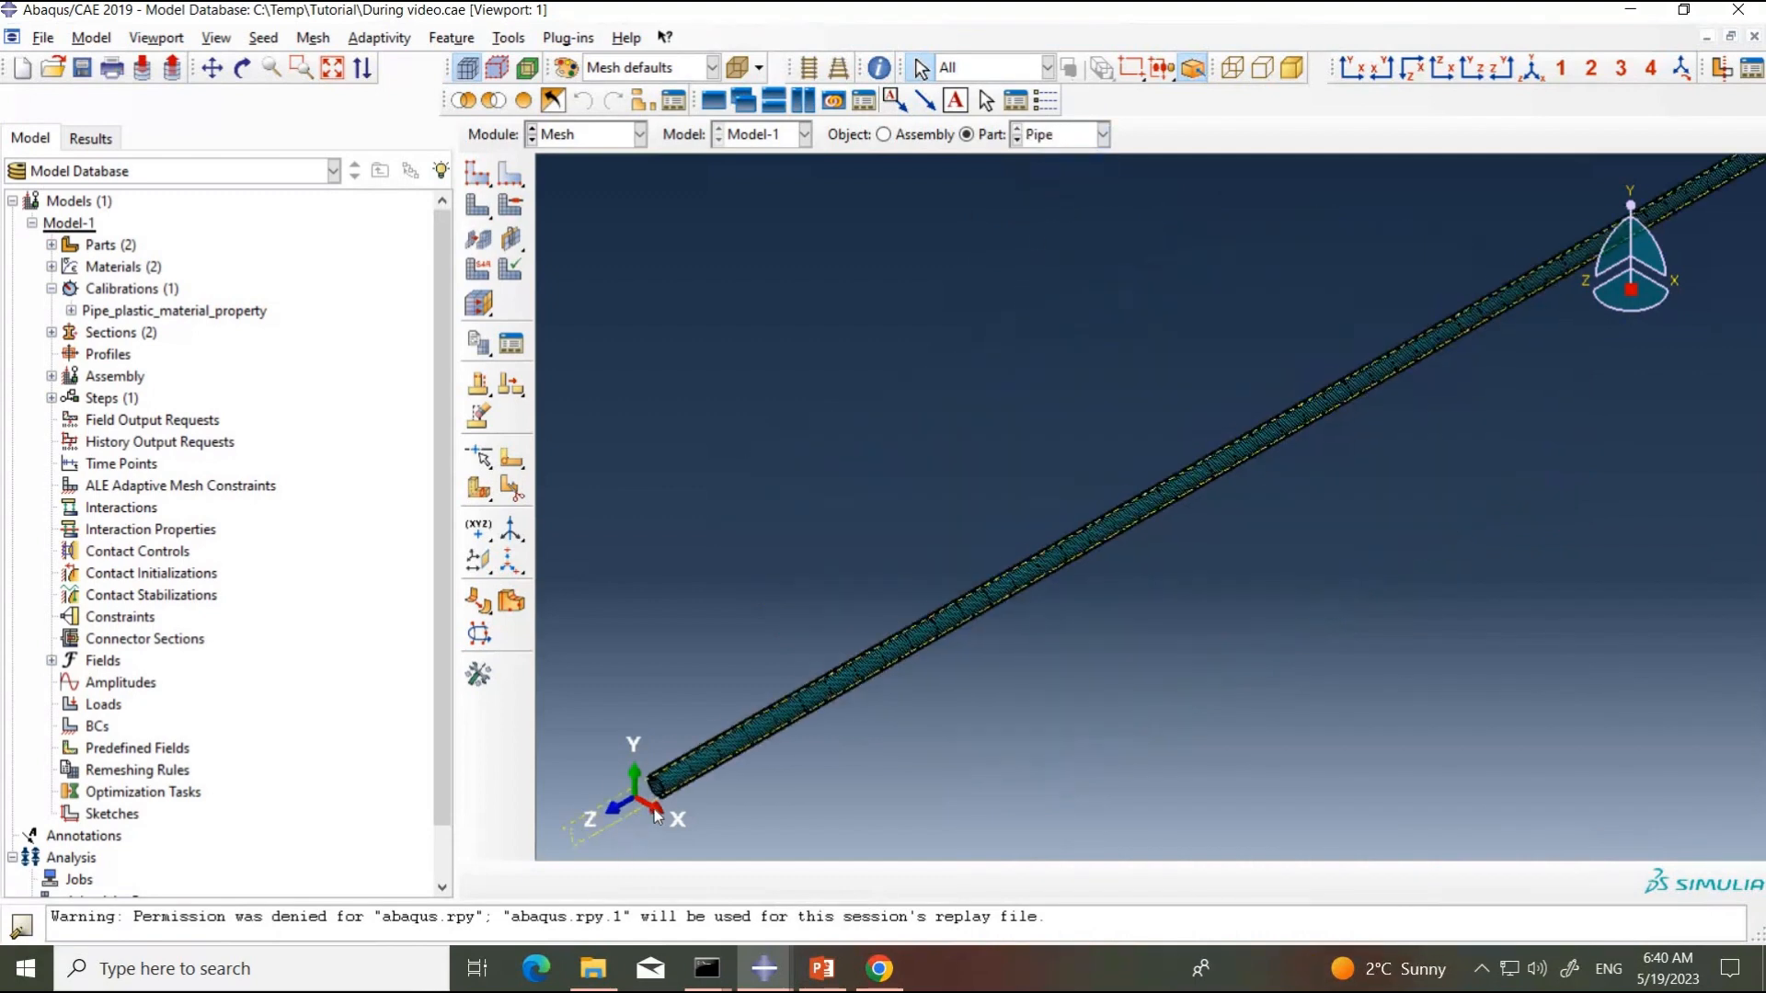
scroll(677, 780, "up", 2)
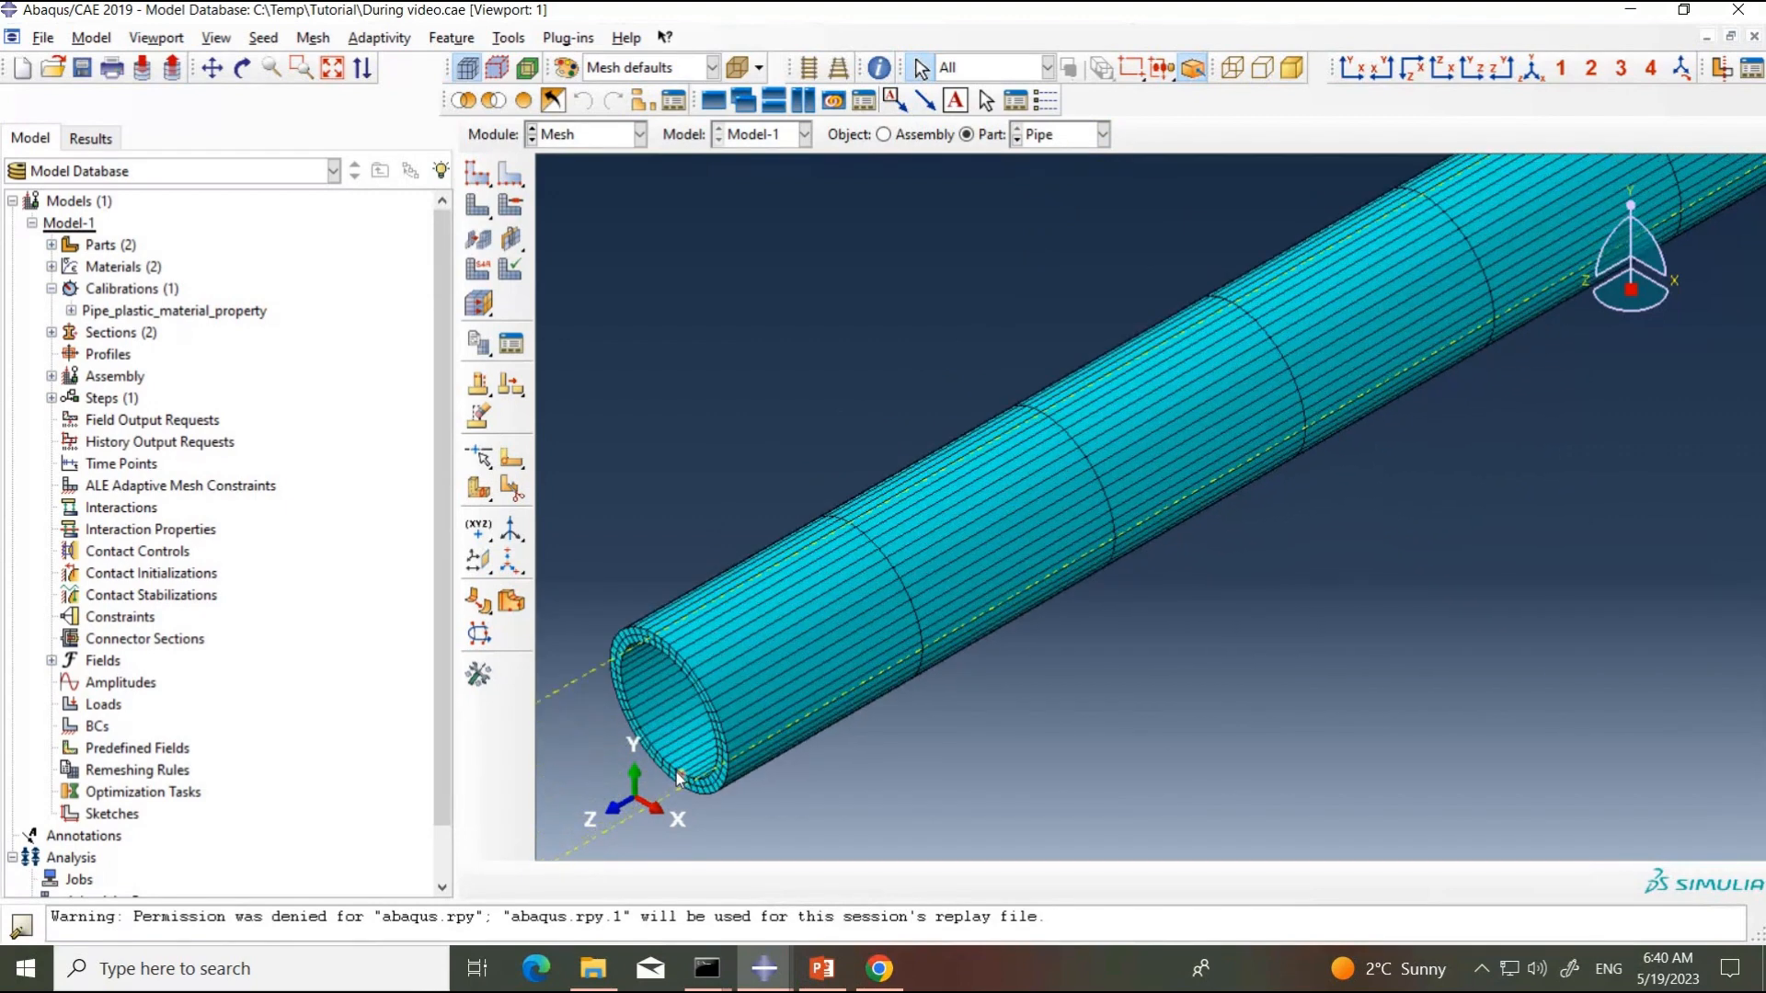
left_click(1069, 135)
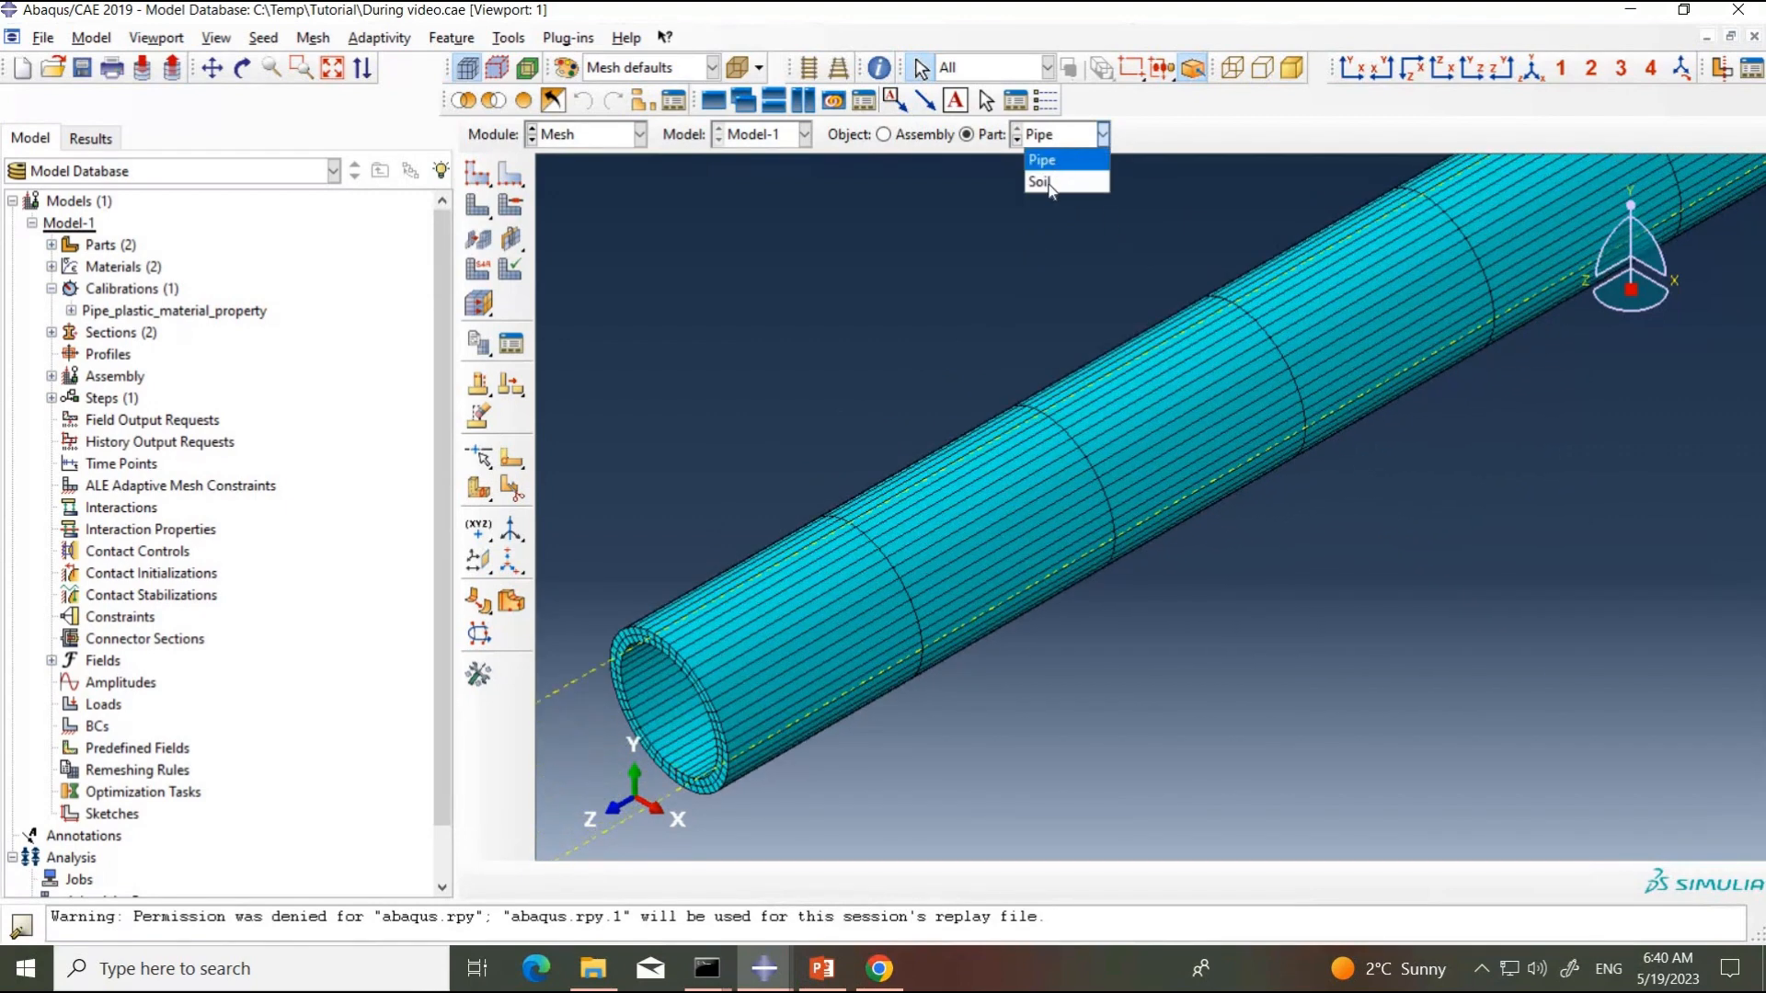
left_click(1046, 182)
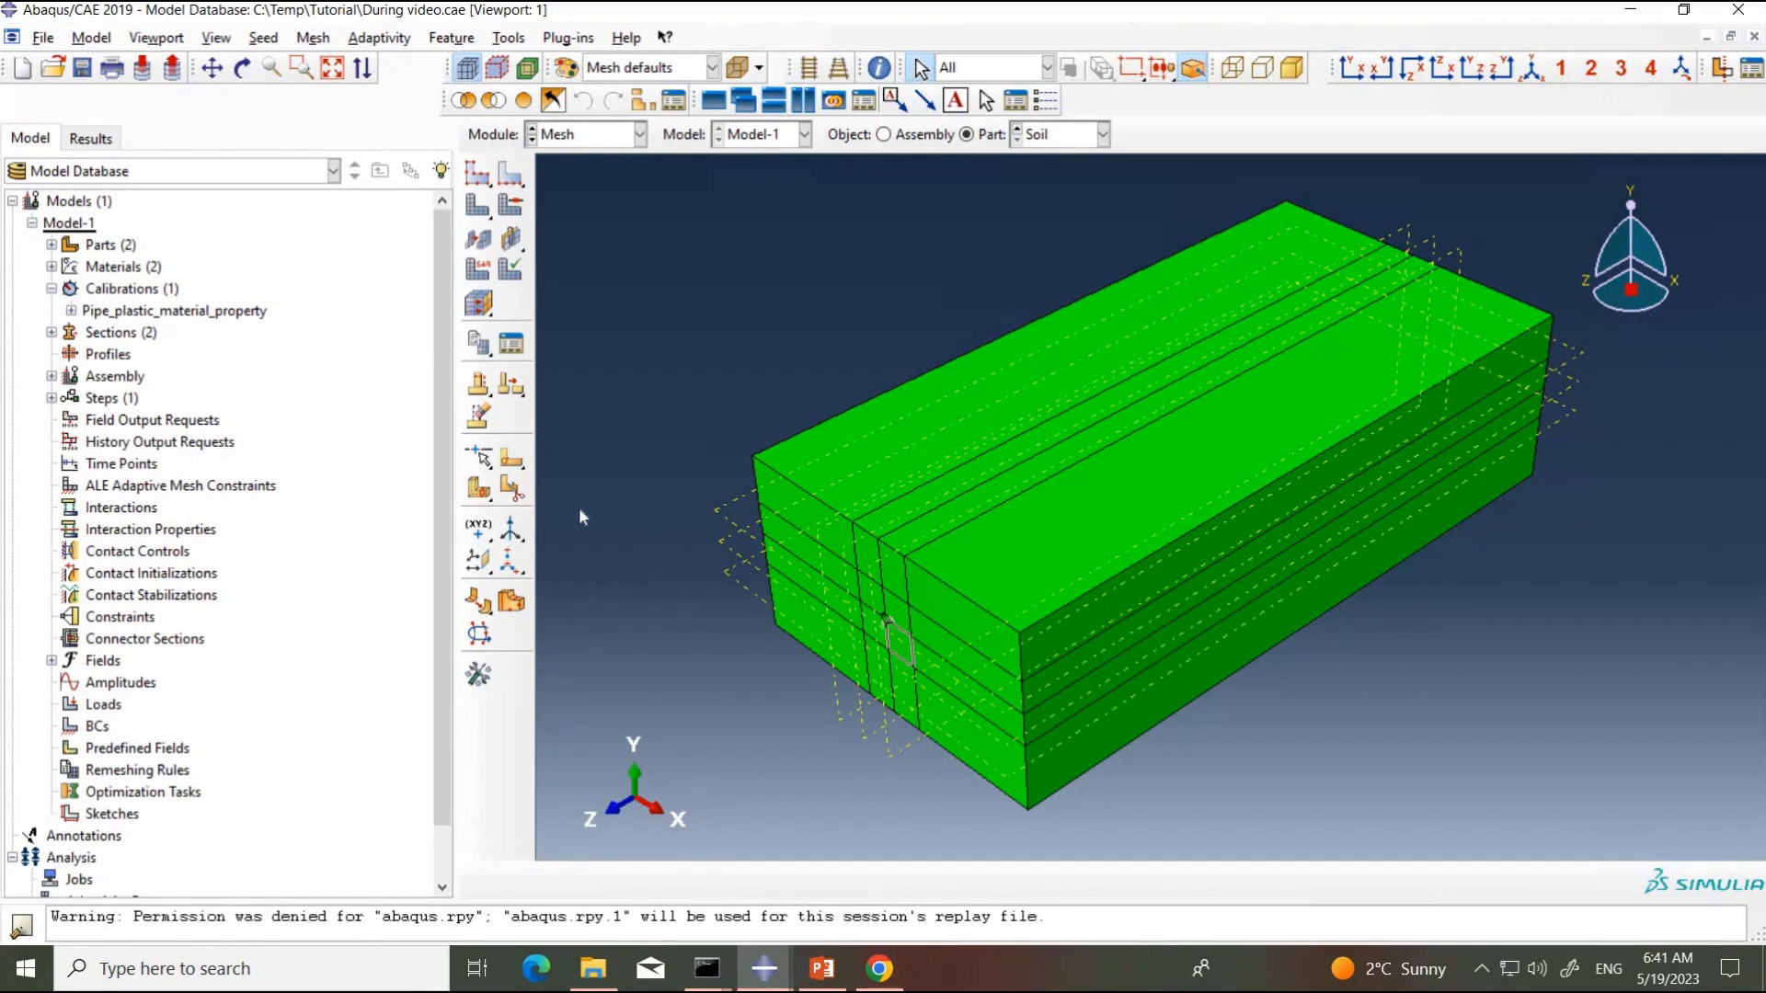
Step: Start a sketched face partition on the four square faces around the soil's pipe hole, orienting the square's outer edge vertical and on the right
left_click(512, 489)
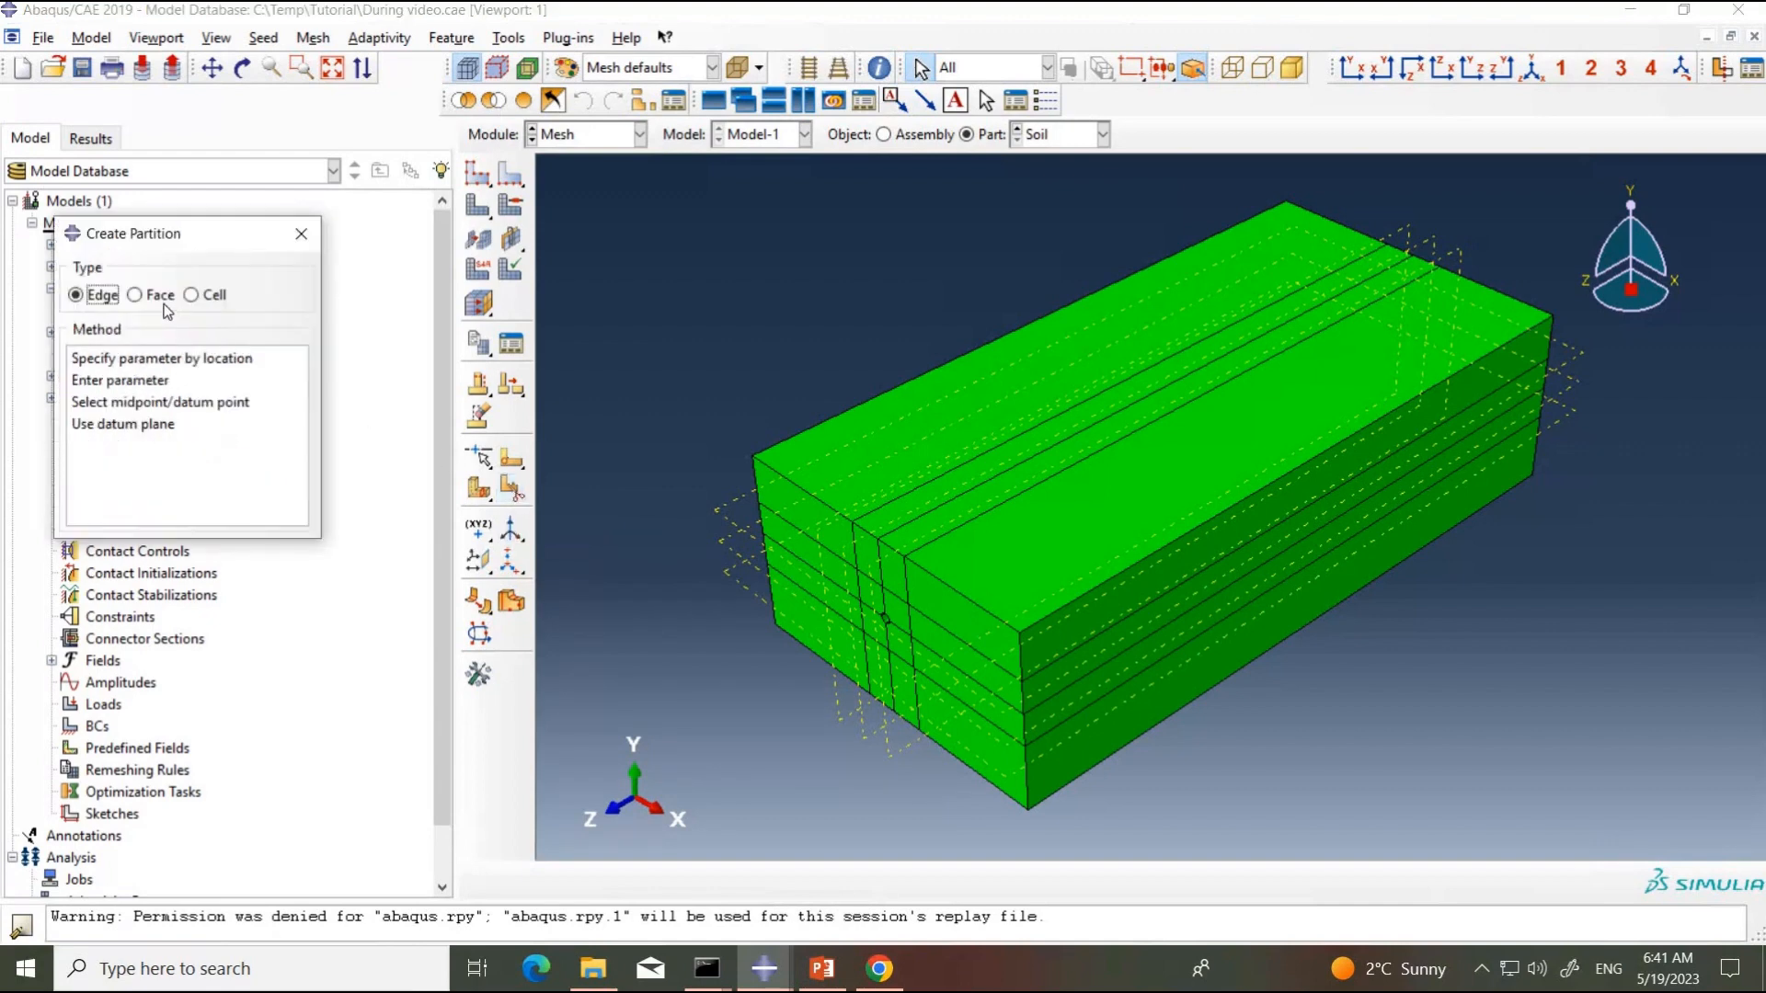
left_click(136, 294)
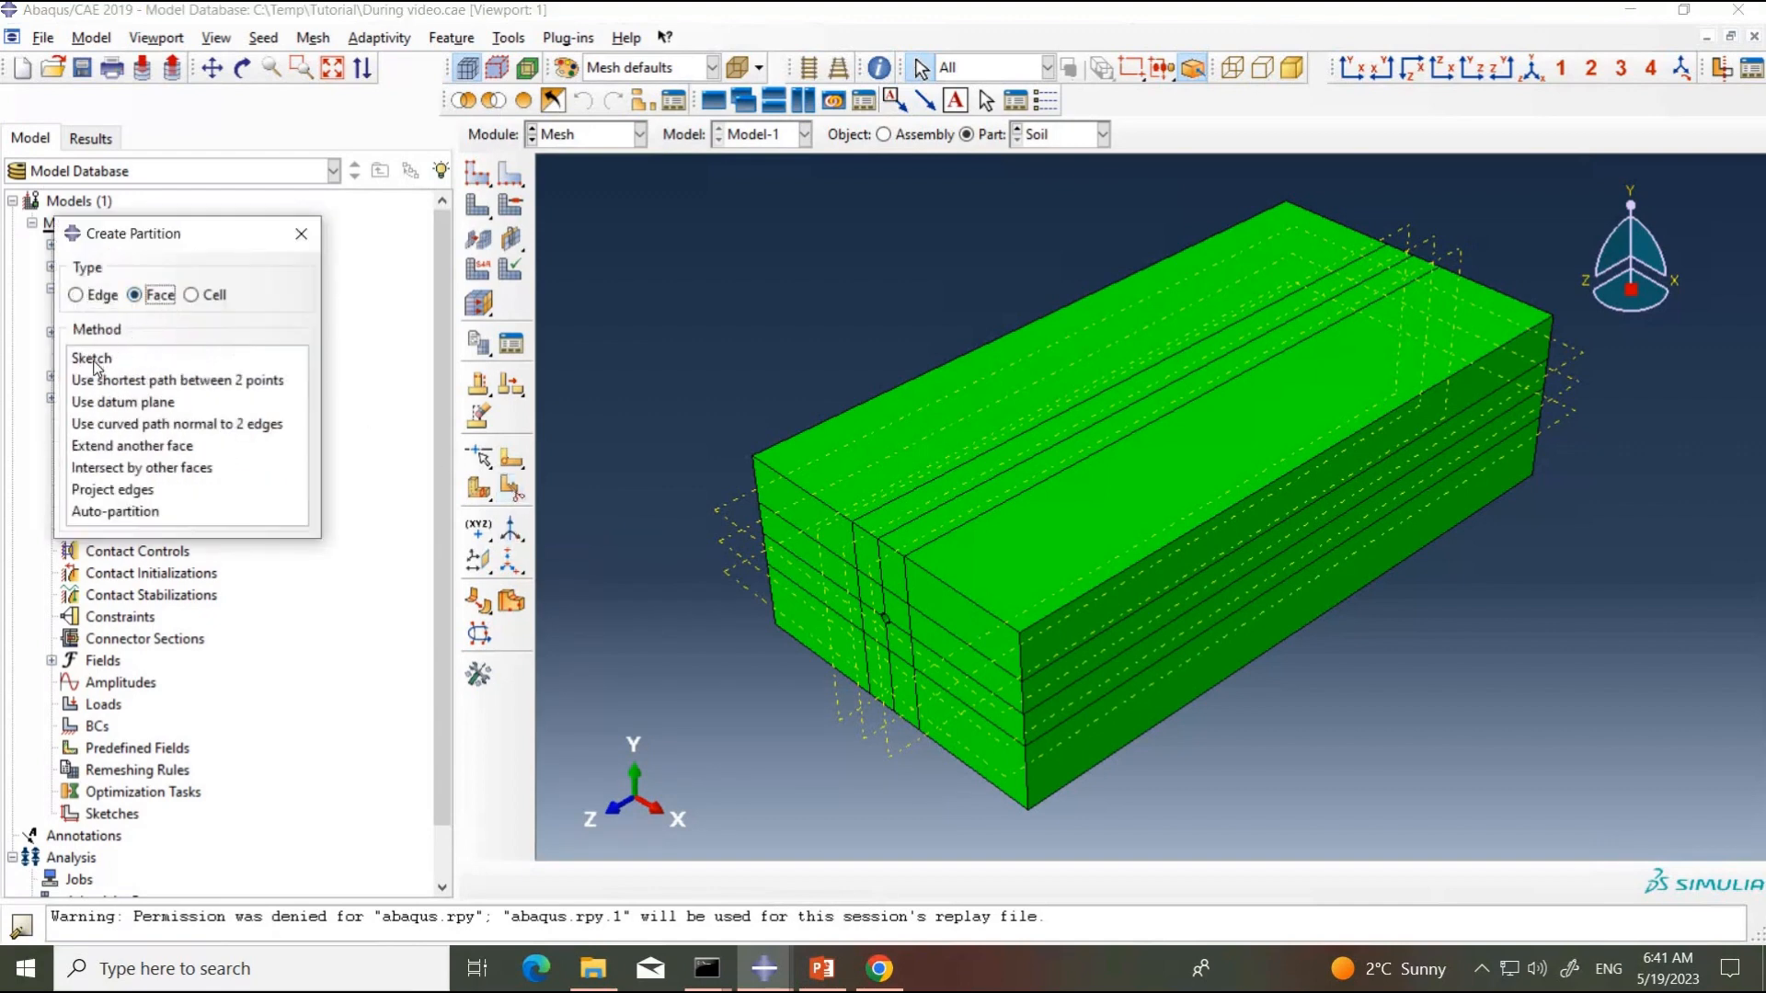
left_click(92, 358)
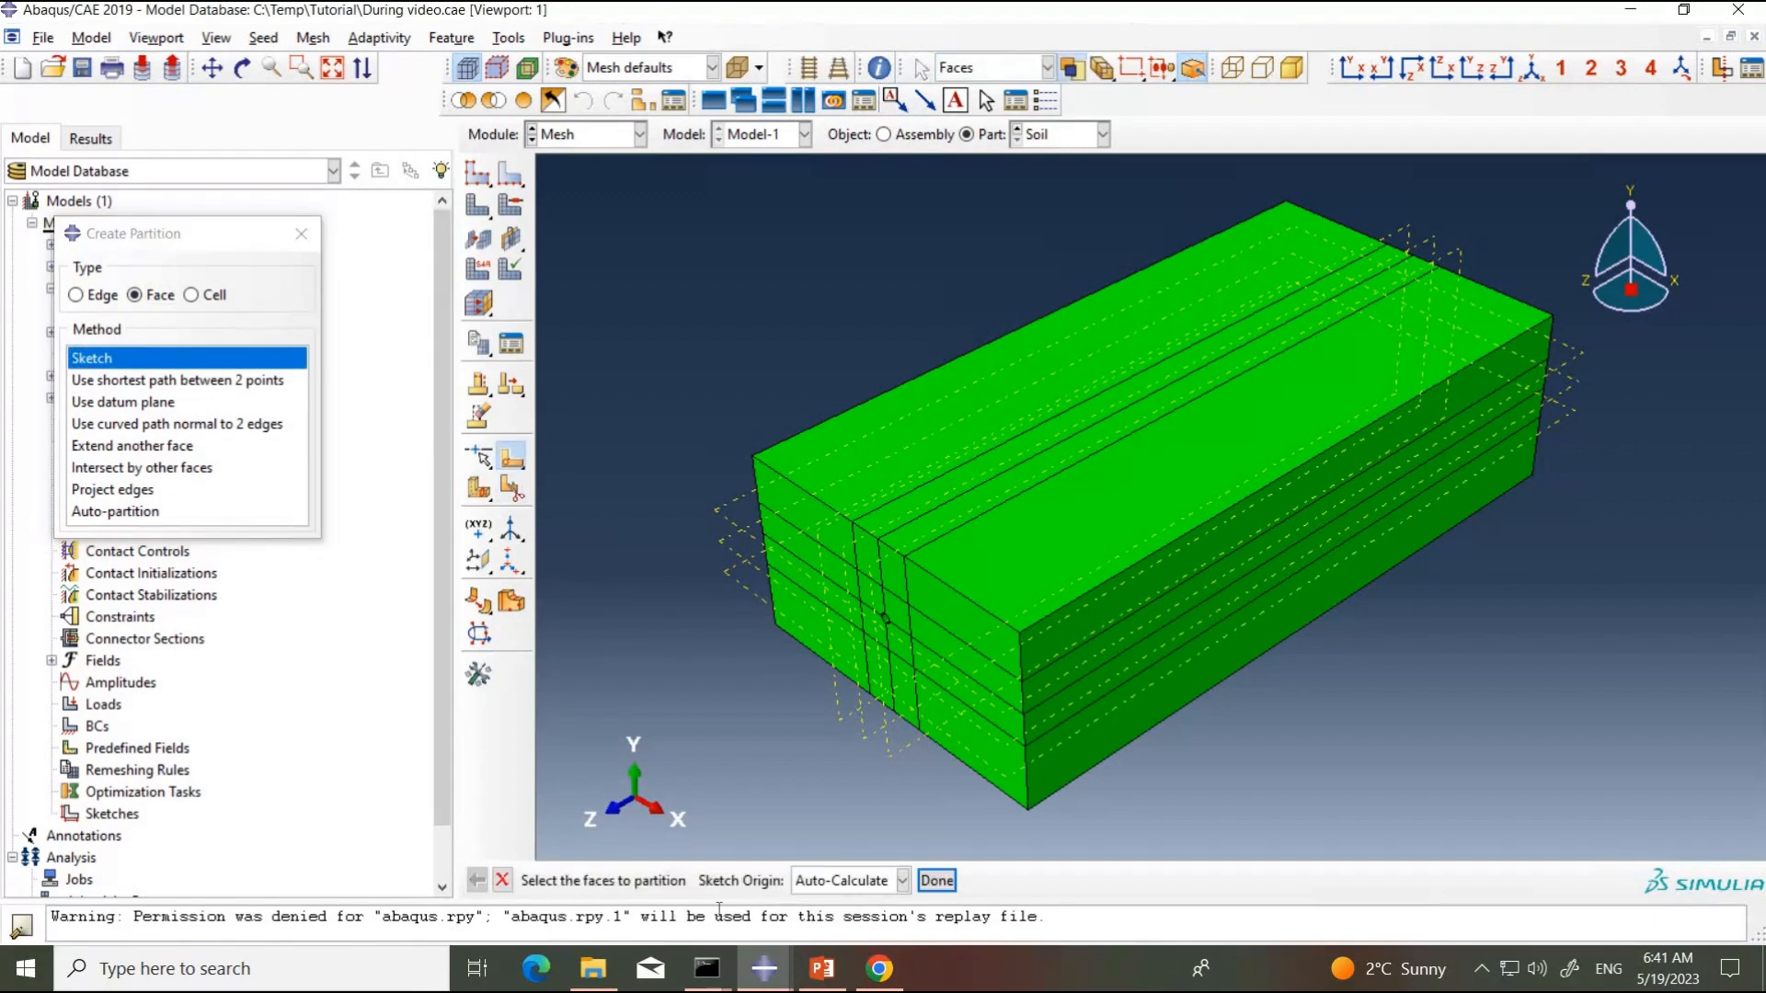
left_click(904, 618)
left_click(902, 613, "shift")
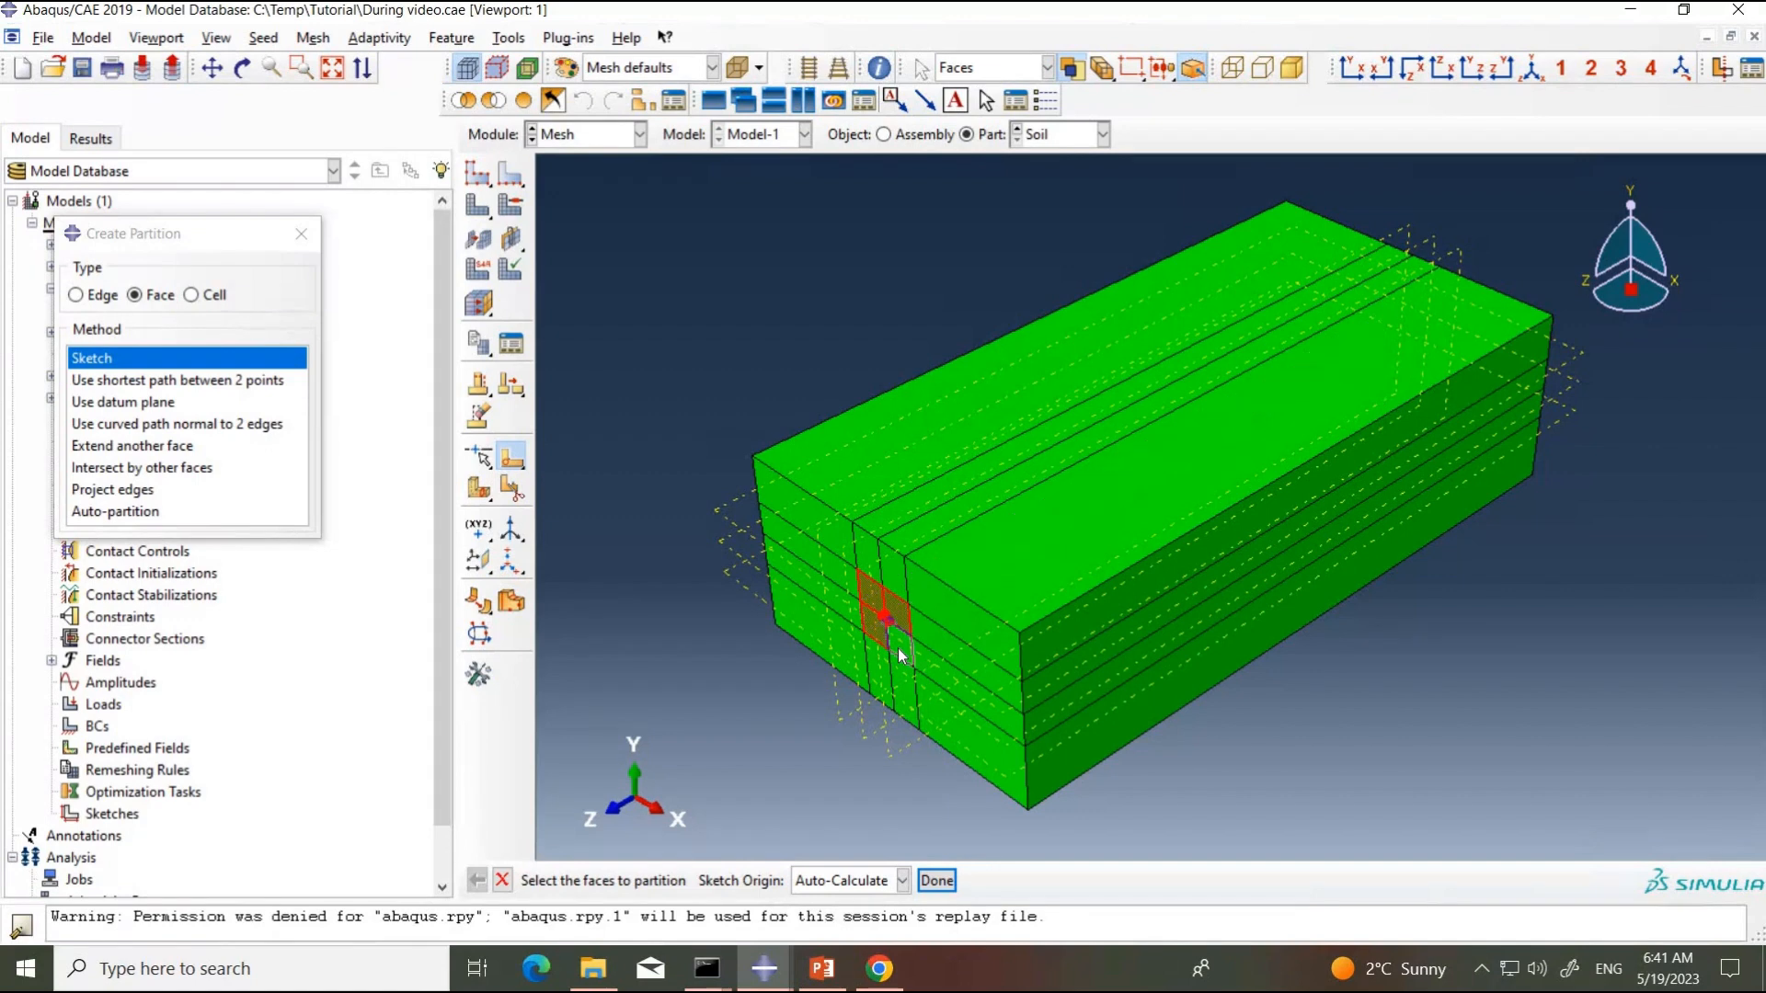
left_click(901, 655, "shift")
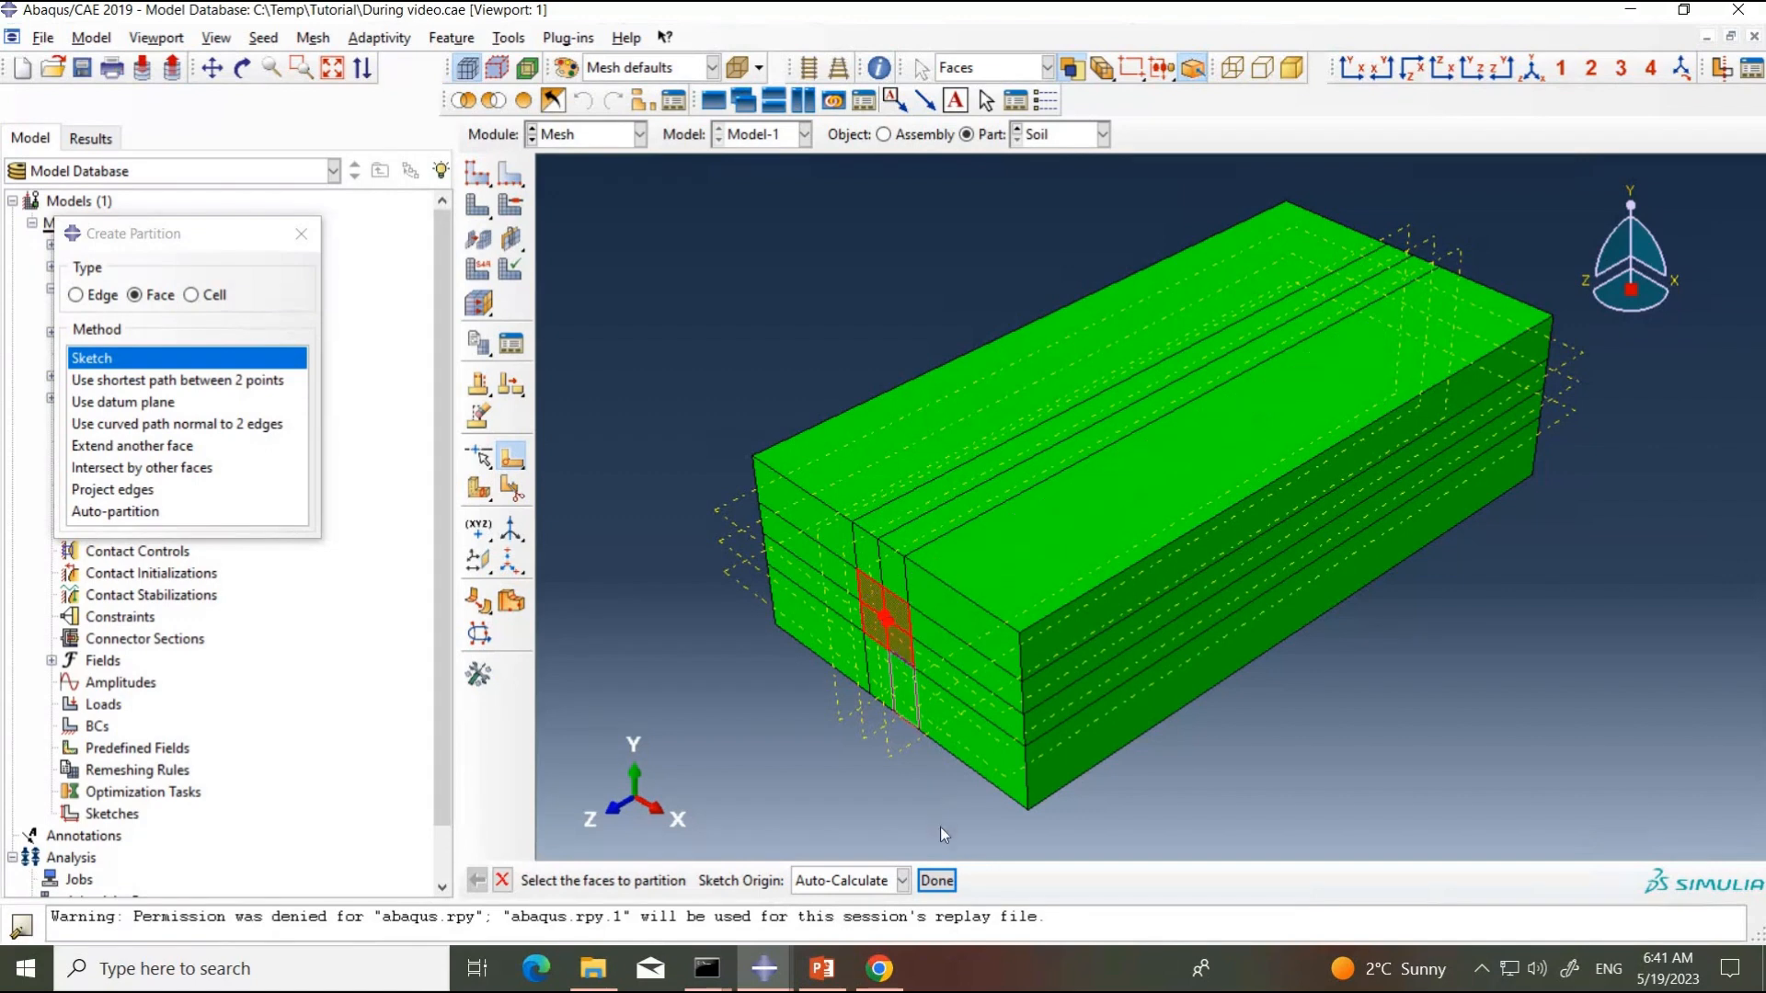
left_click(936, 880)
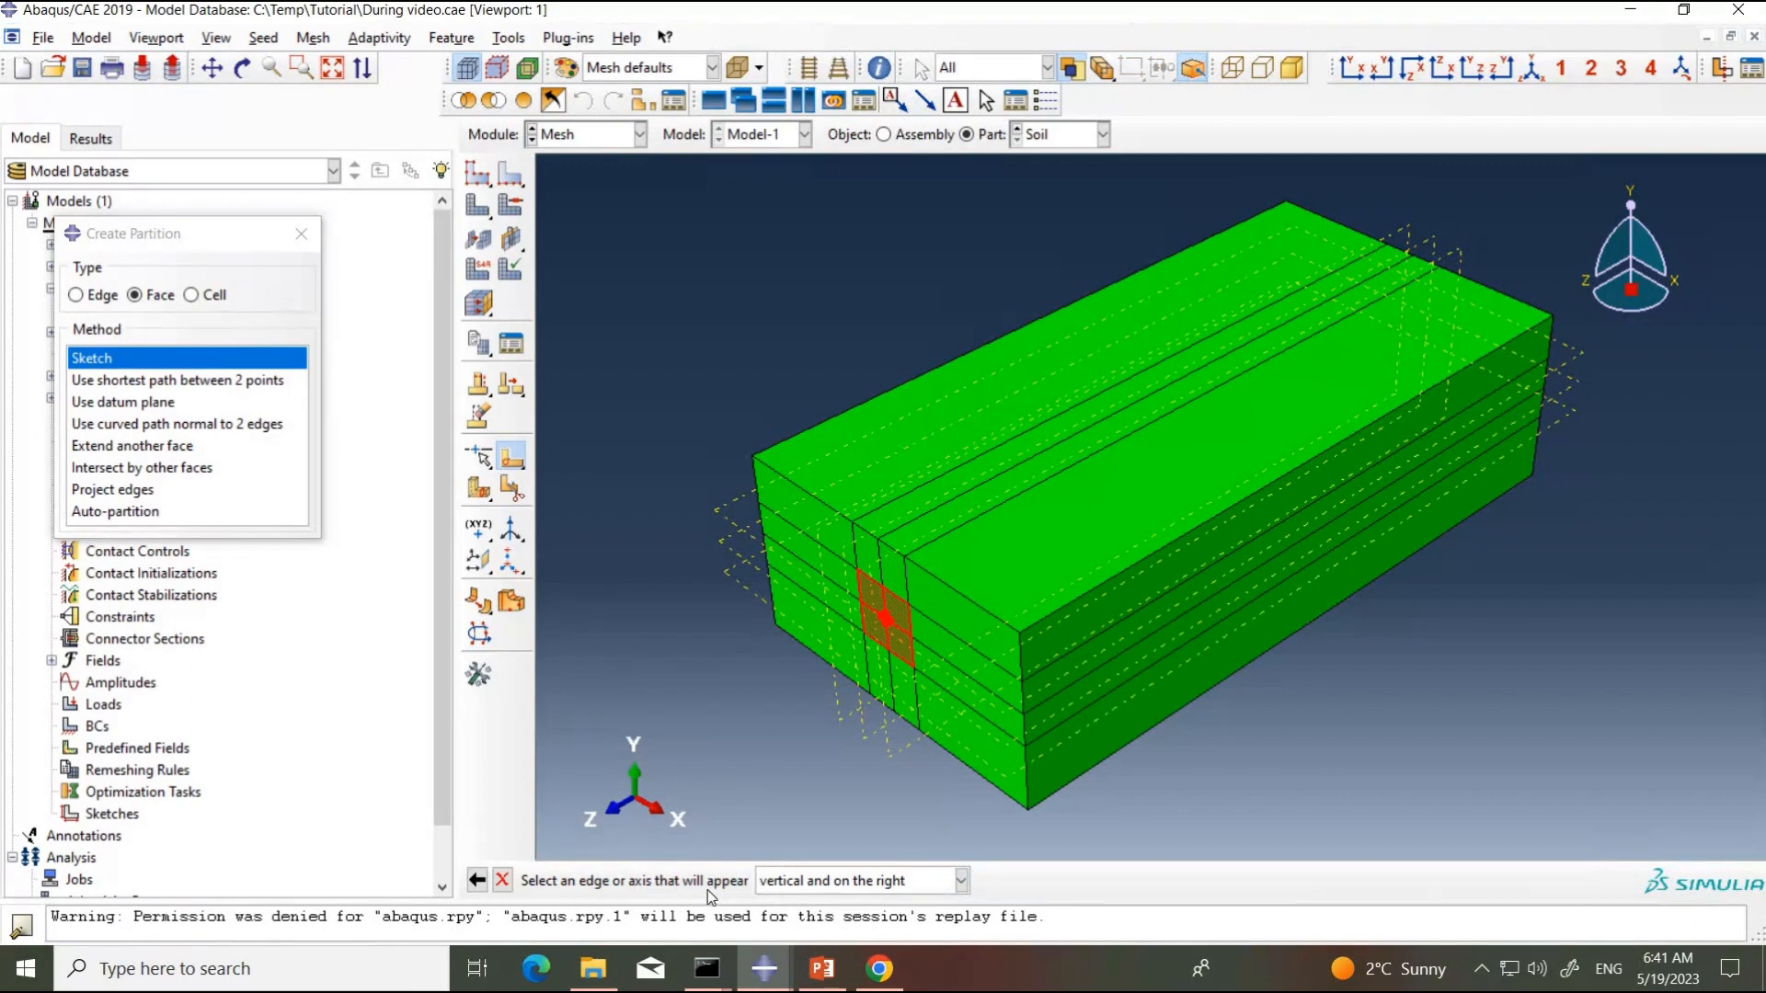
left_click(911, 624)
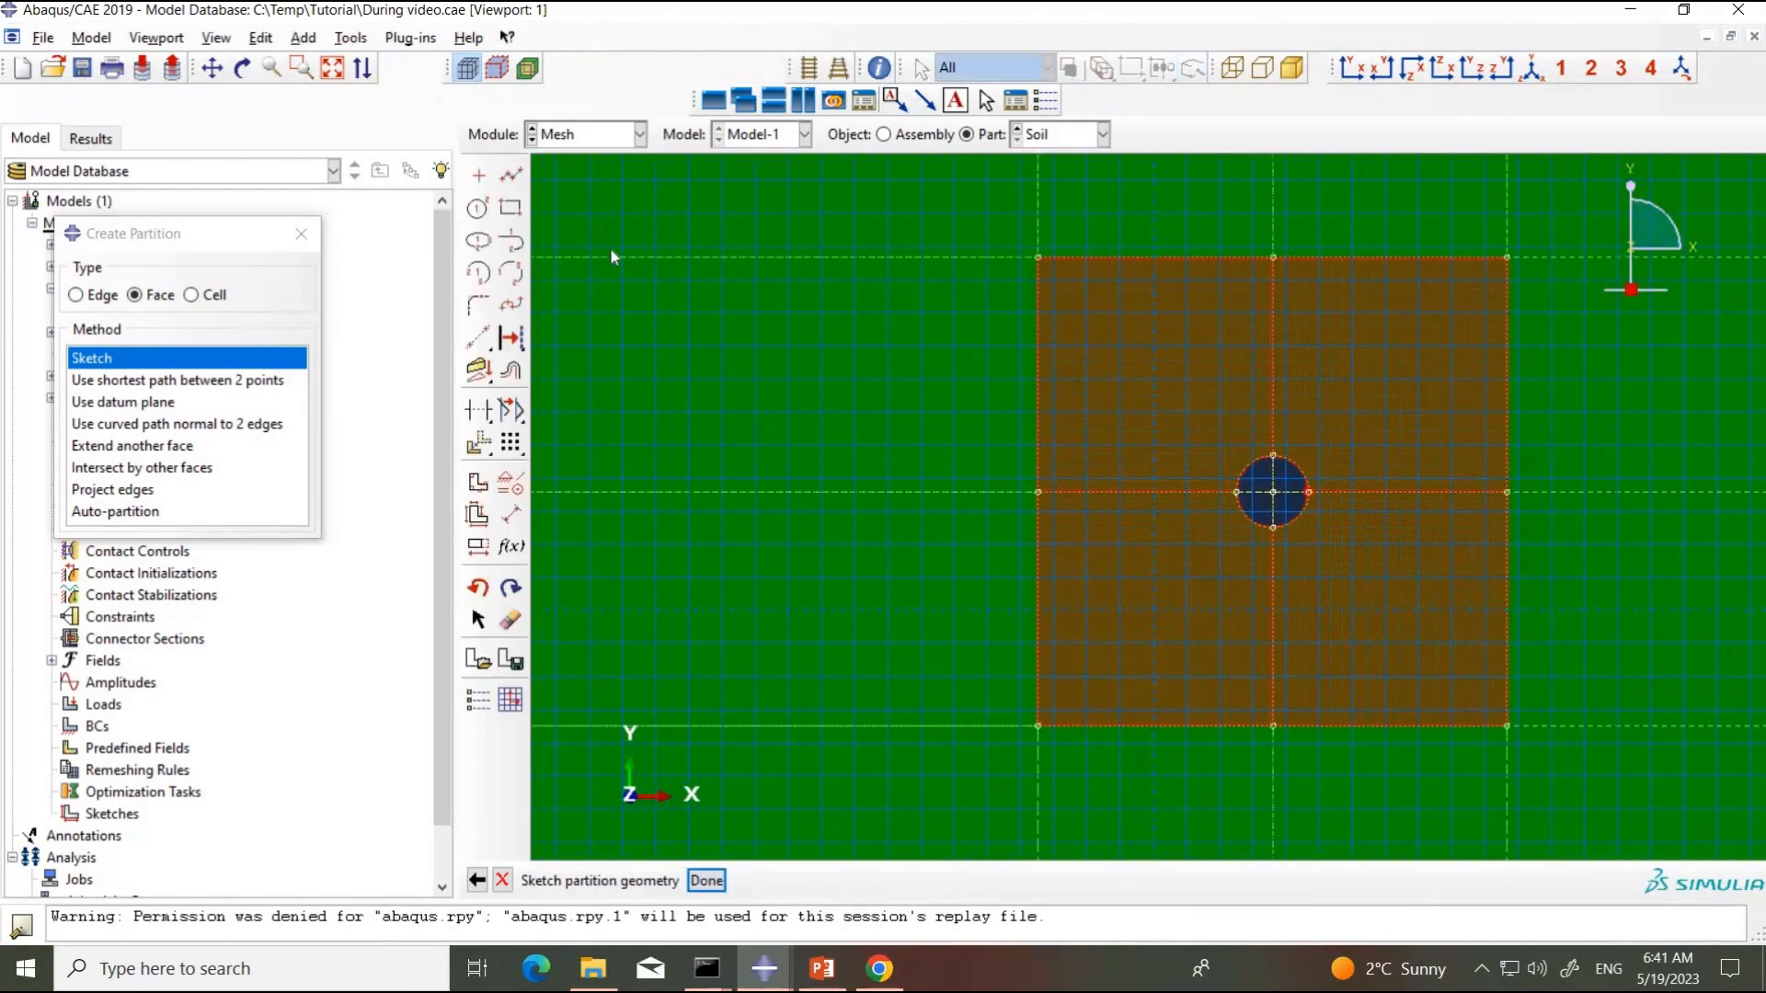
Step: Sketch two crossing diagonal lines between opposite corners of the square around the hole and complete the face partition
left_click(511, 177)
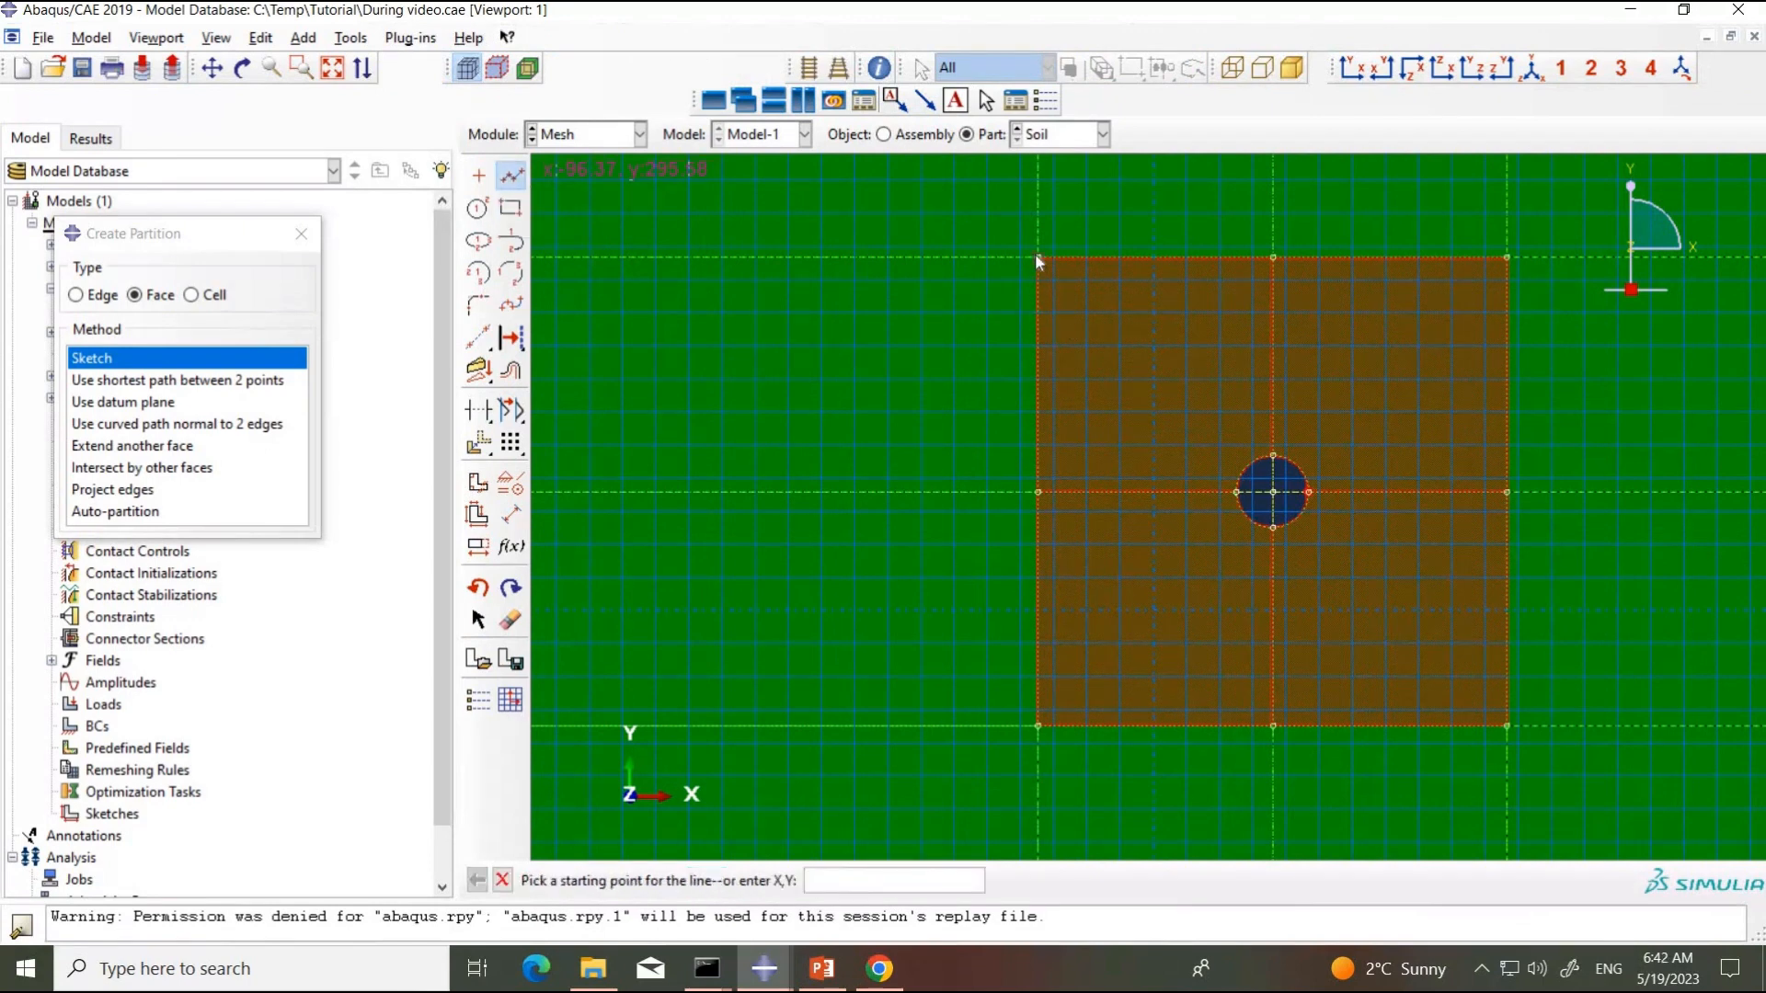
left_click(1037, 258)
left_click(1504, 725)
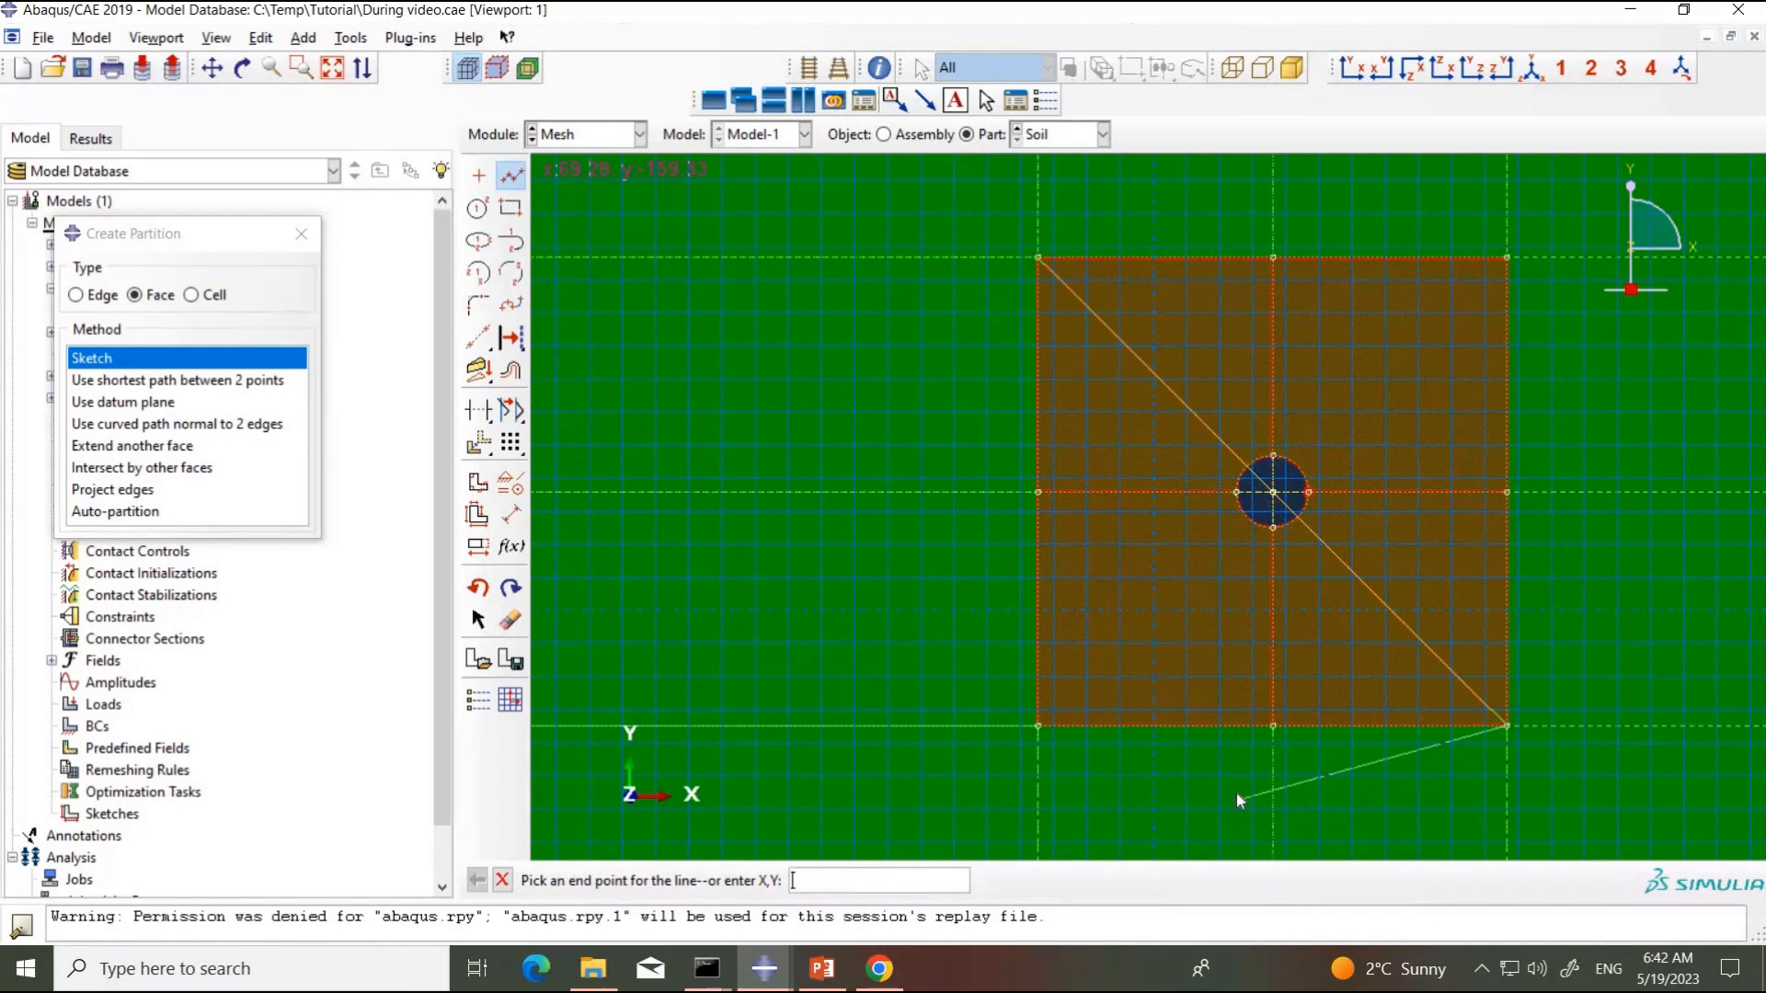
key("Escape")
left_click(511, 176)
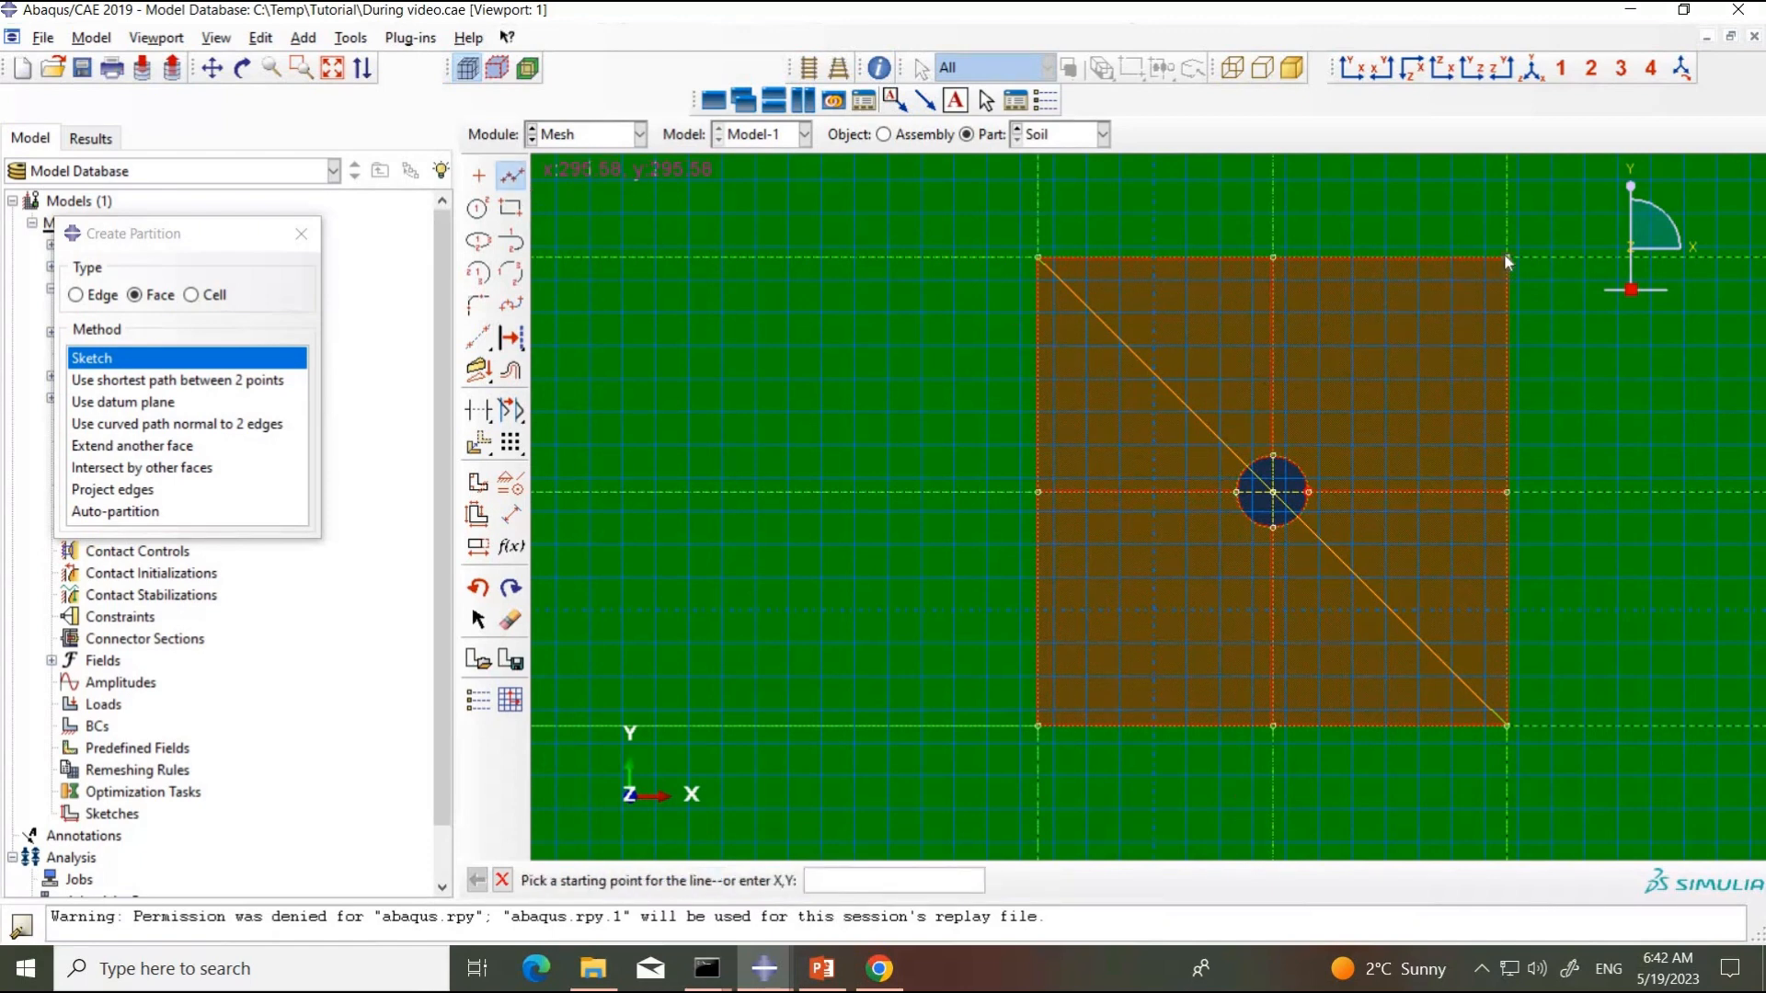
left_click(1505, 259)
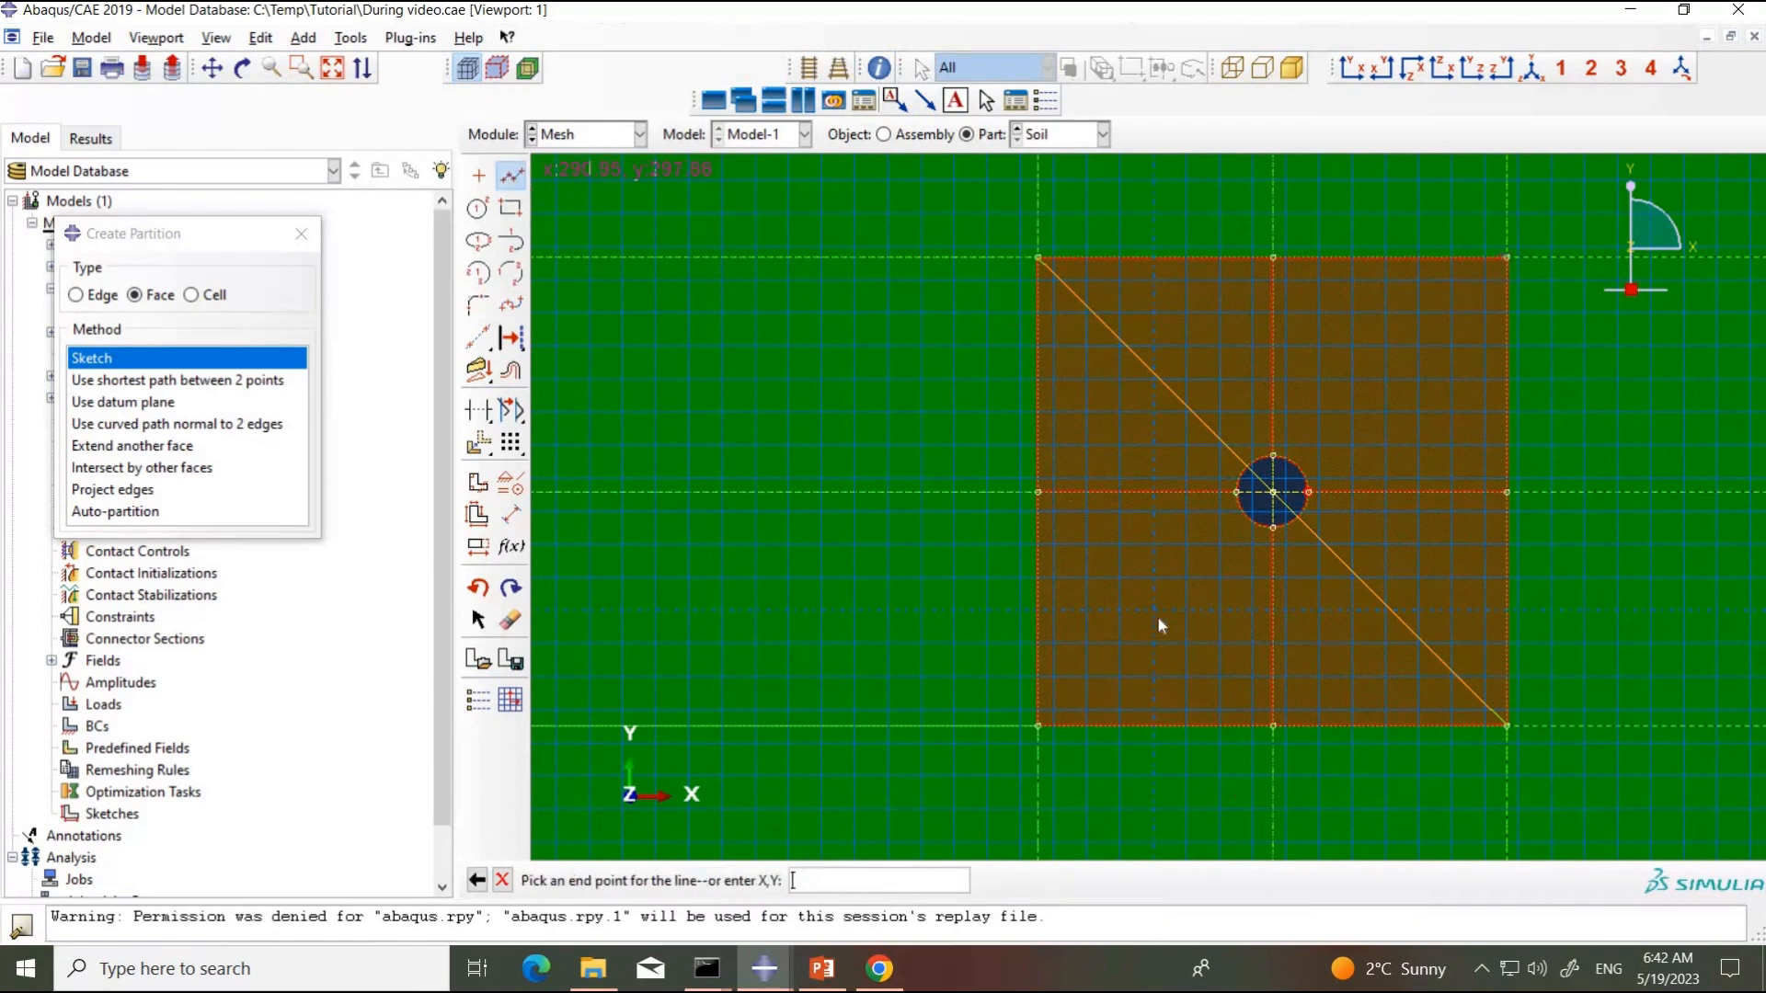
left_click(1039, 726)
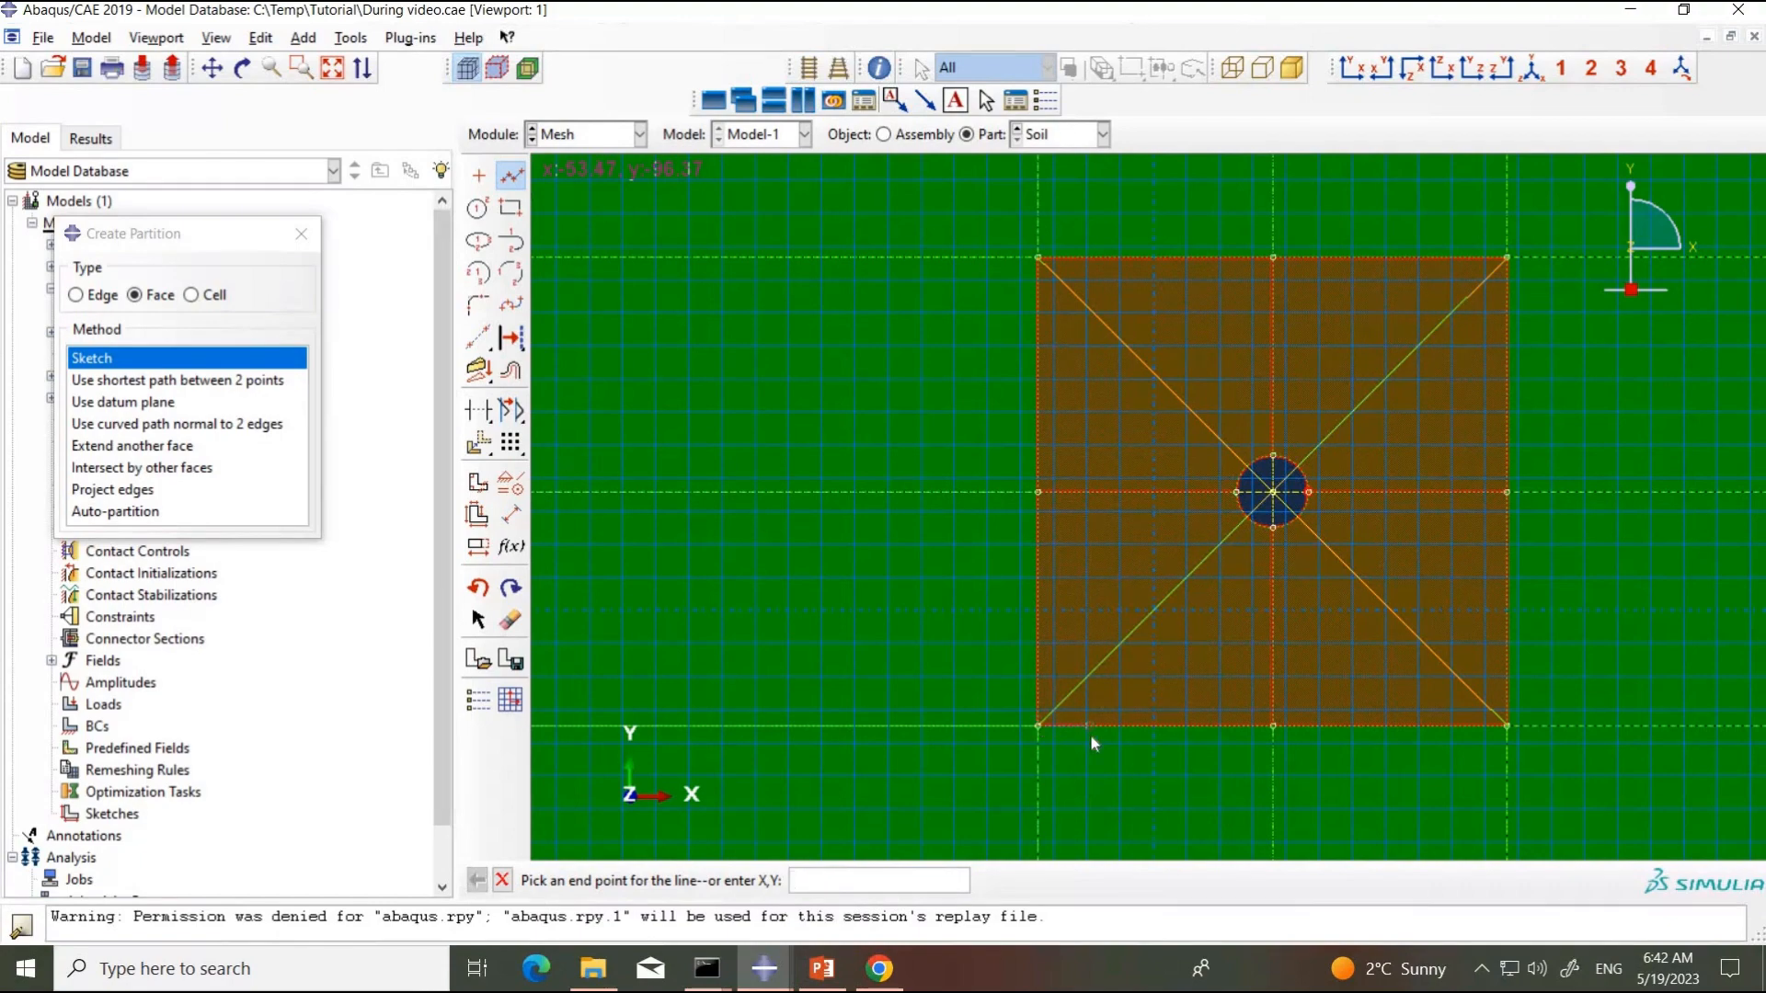
key("Escape")
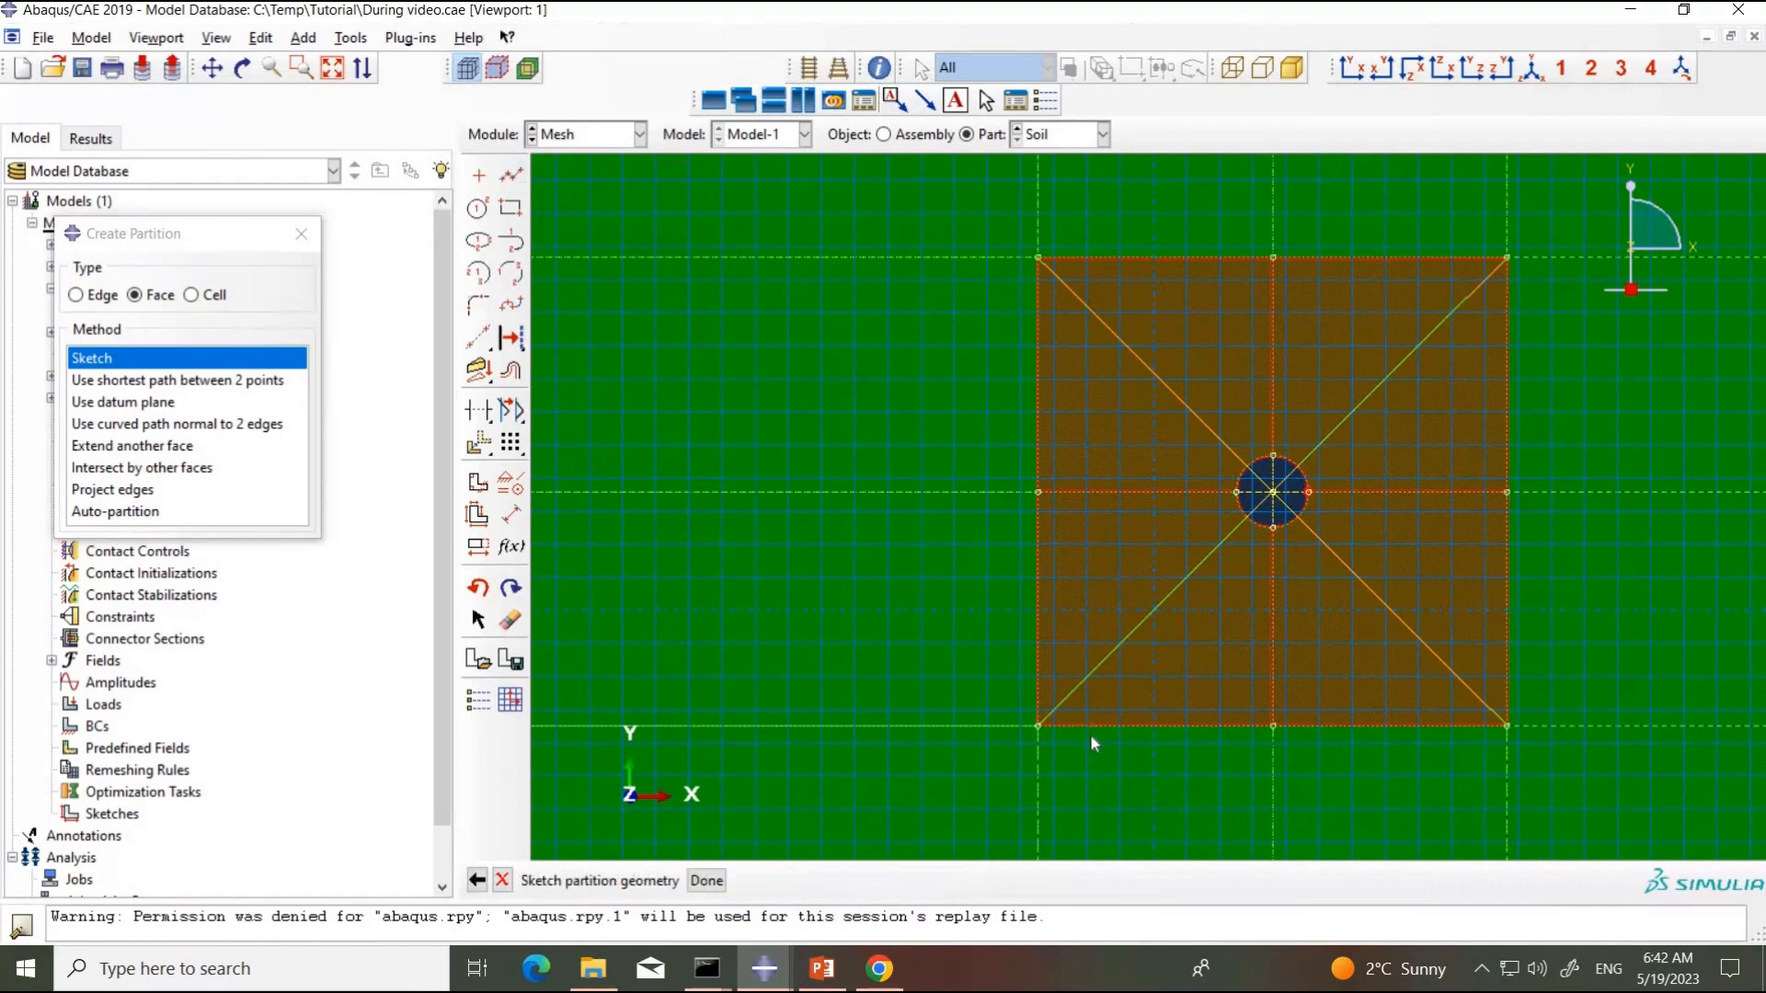
left_click(707, 881)
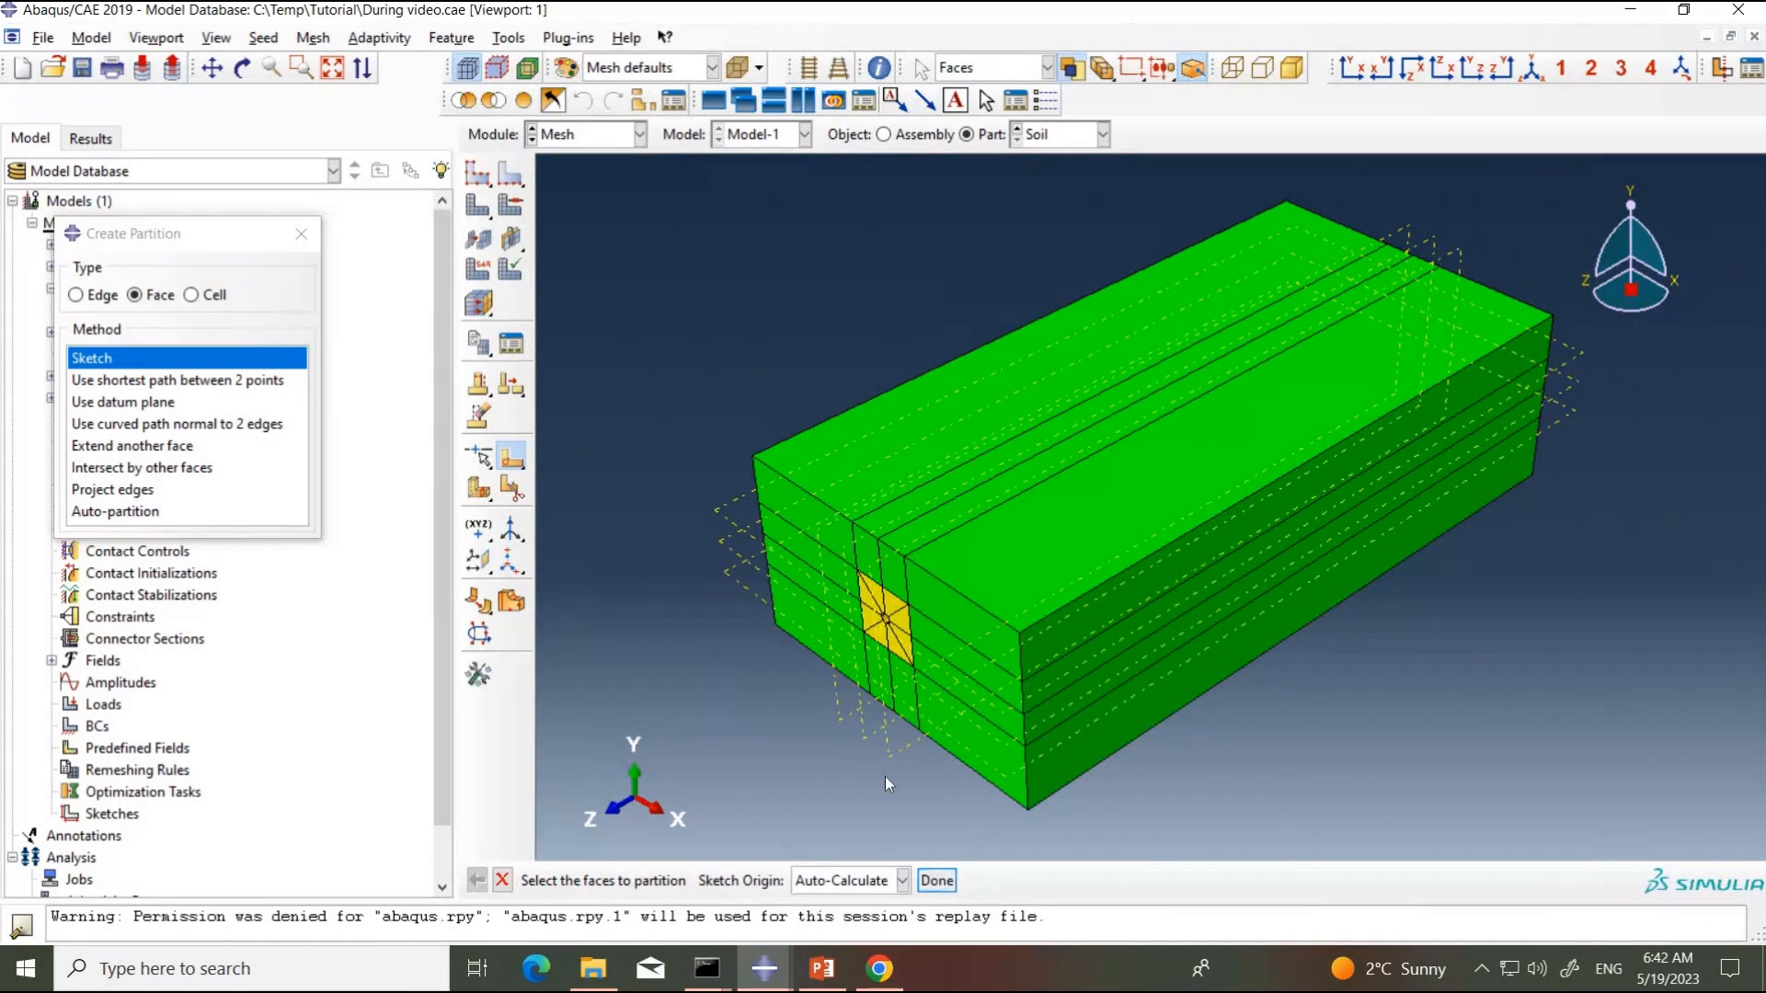
left_click(936, 880)
Step: Set up an Extrude/Sweep edges cell partition on the upper-left cell beside the hole, with its diagonal as the edge to sweep
left_click(213, 295)
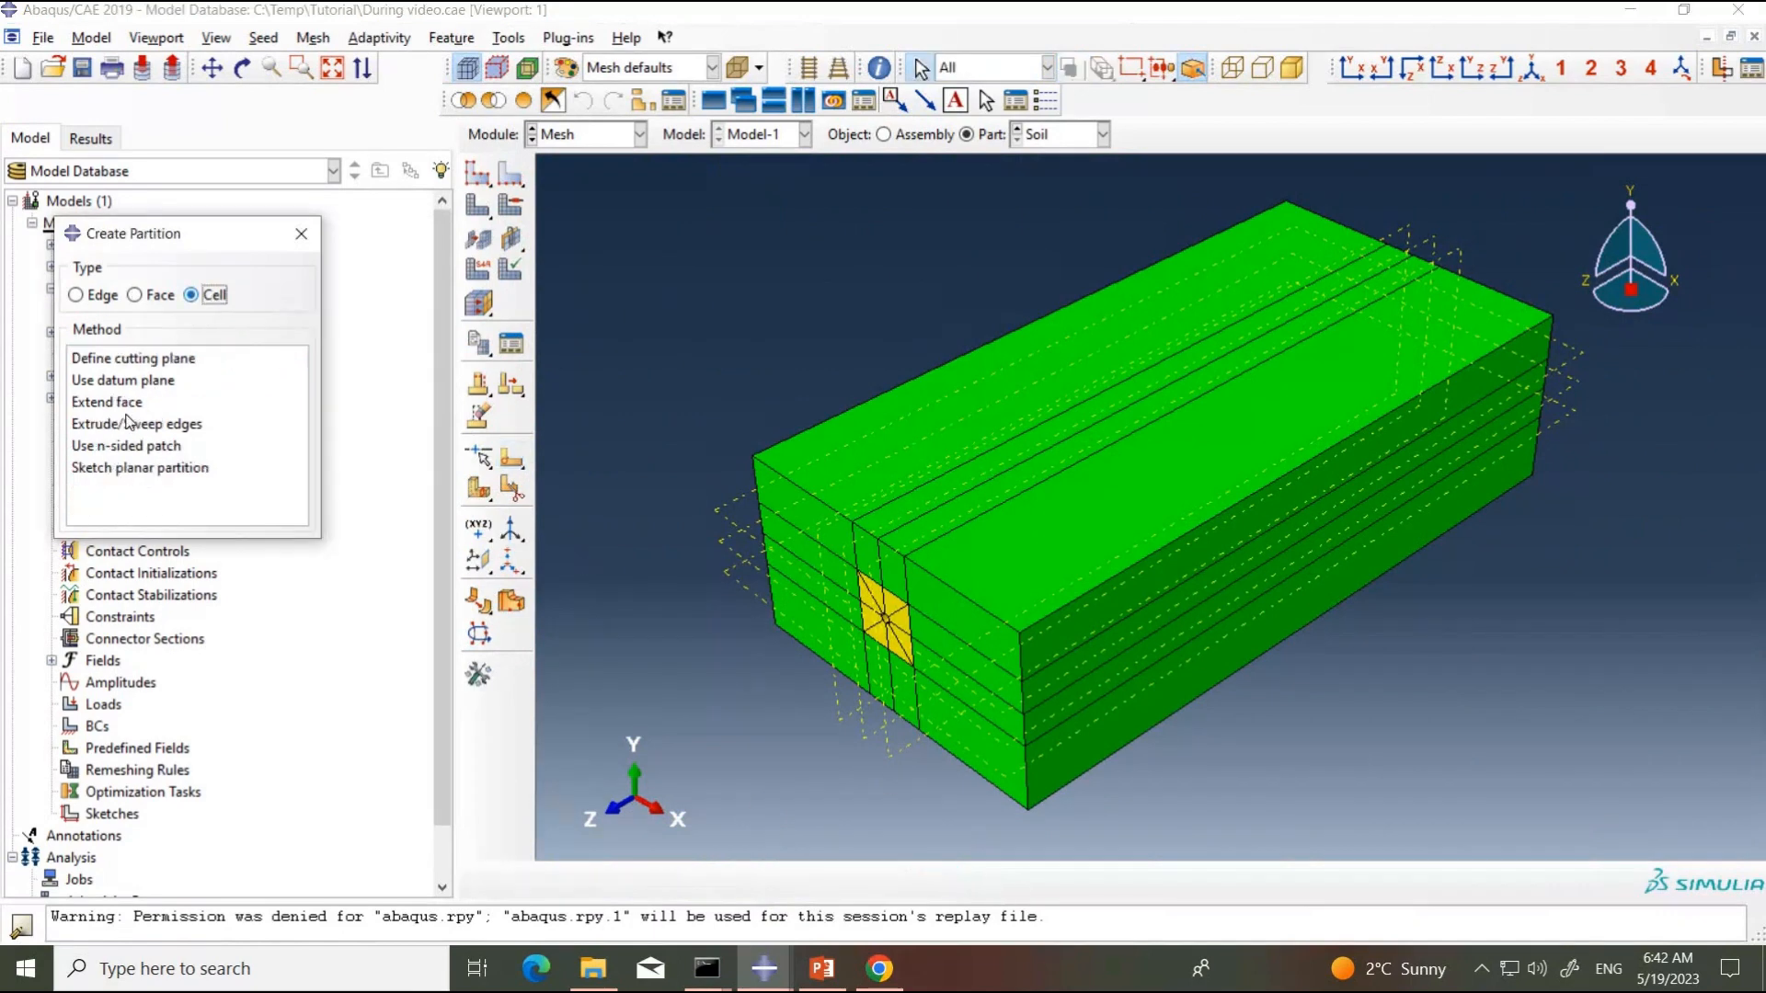
left_click(122, 426)
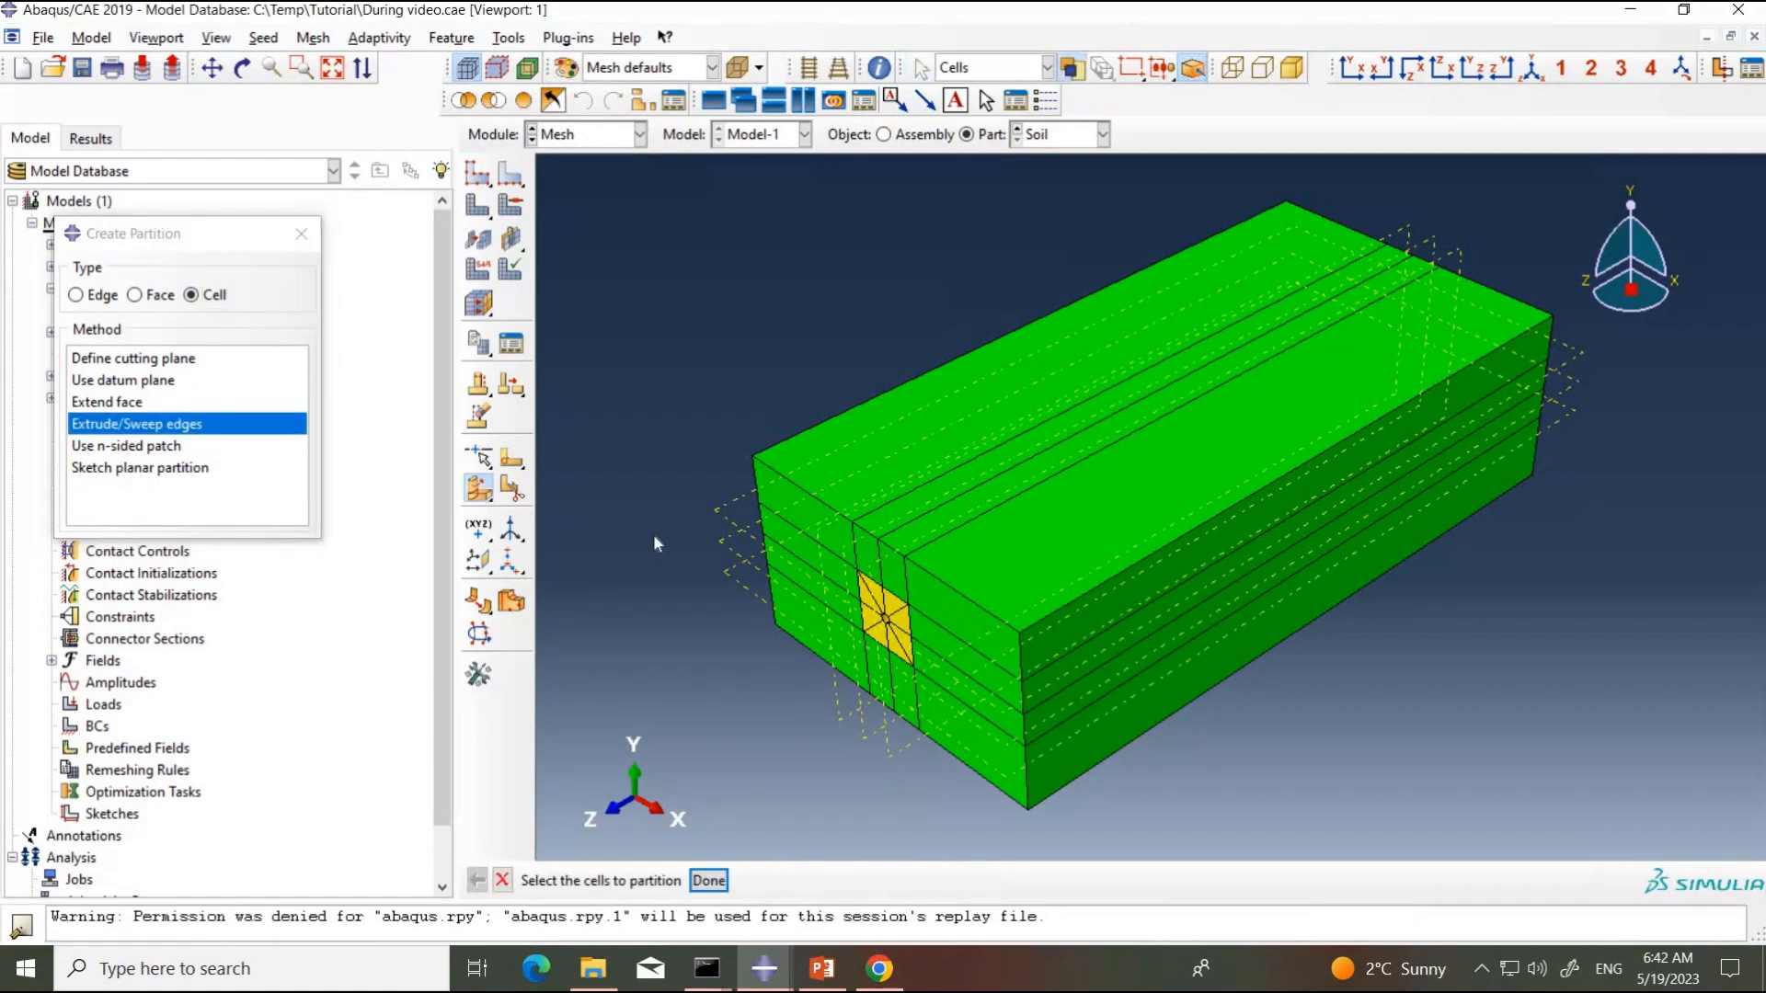
left_click(872, 608)
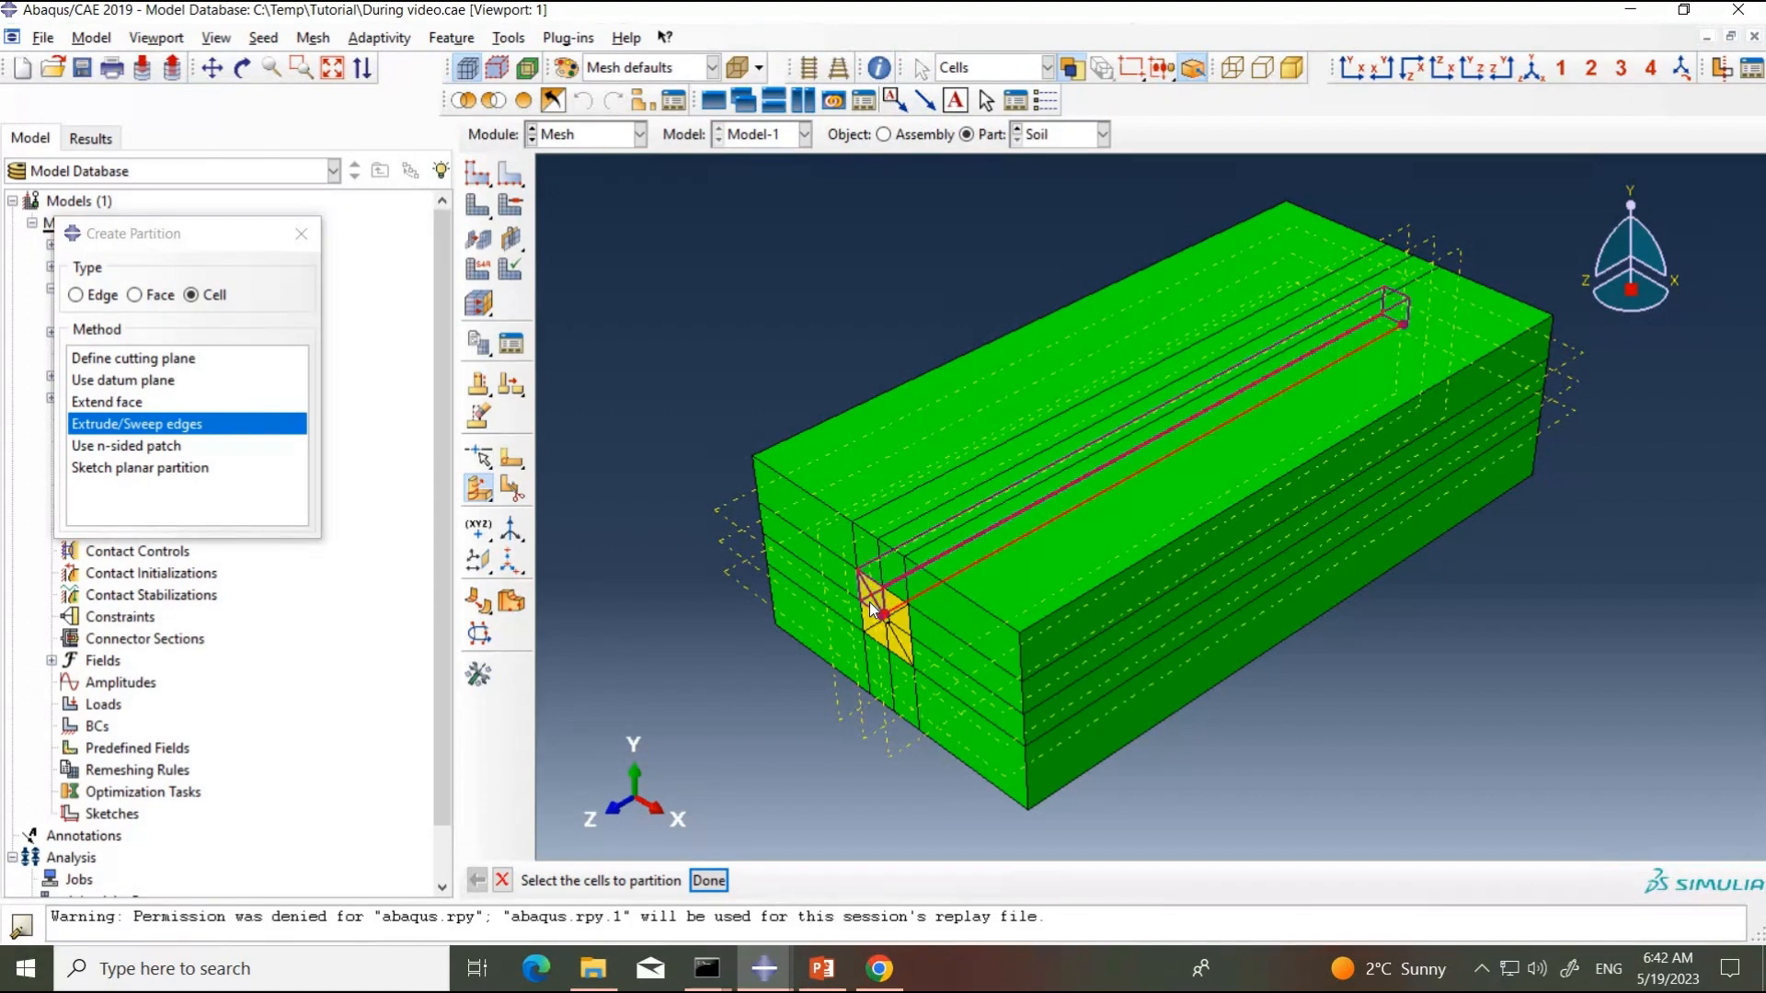
left_click(708, 881)
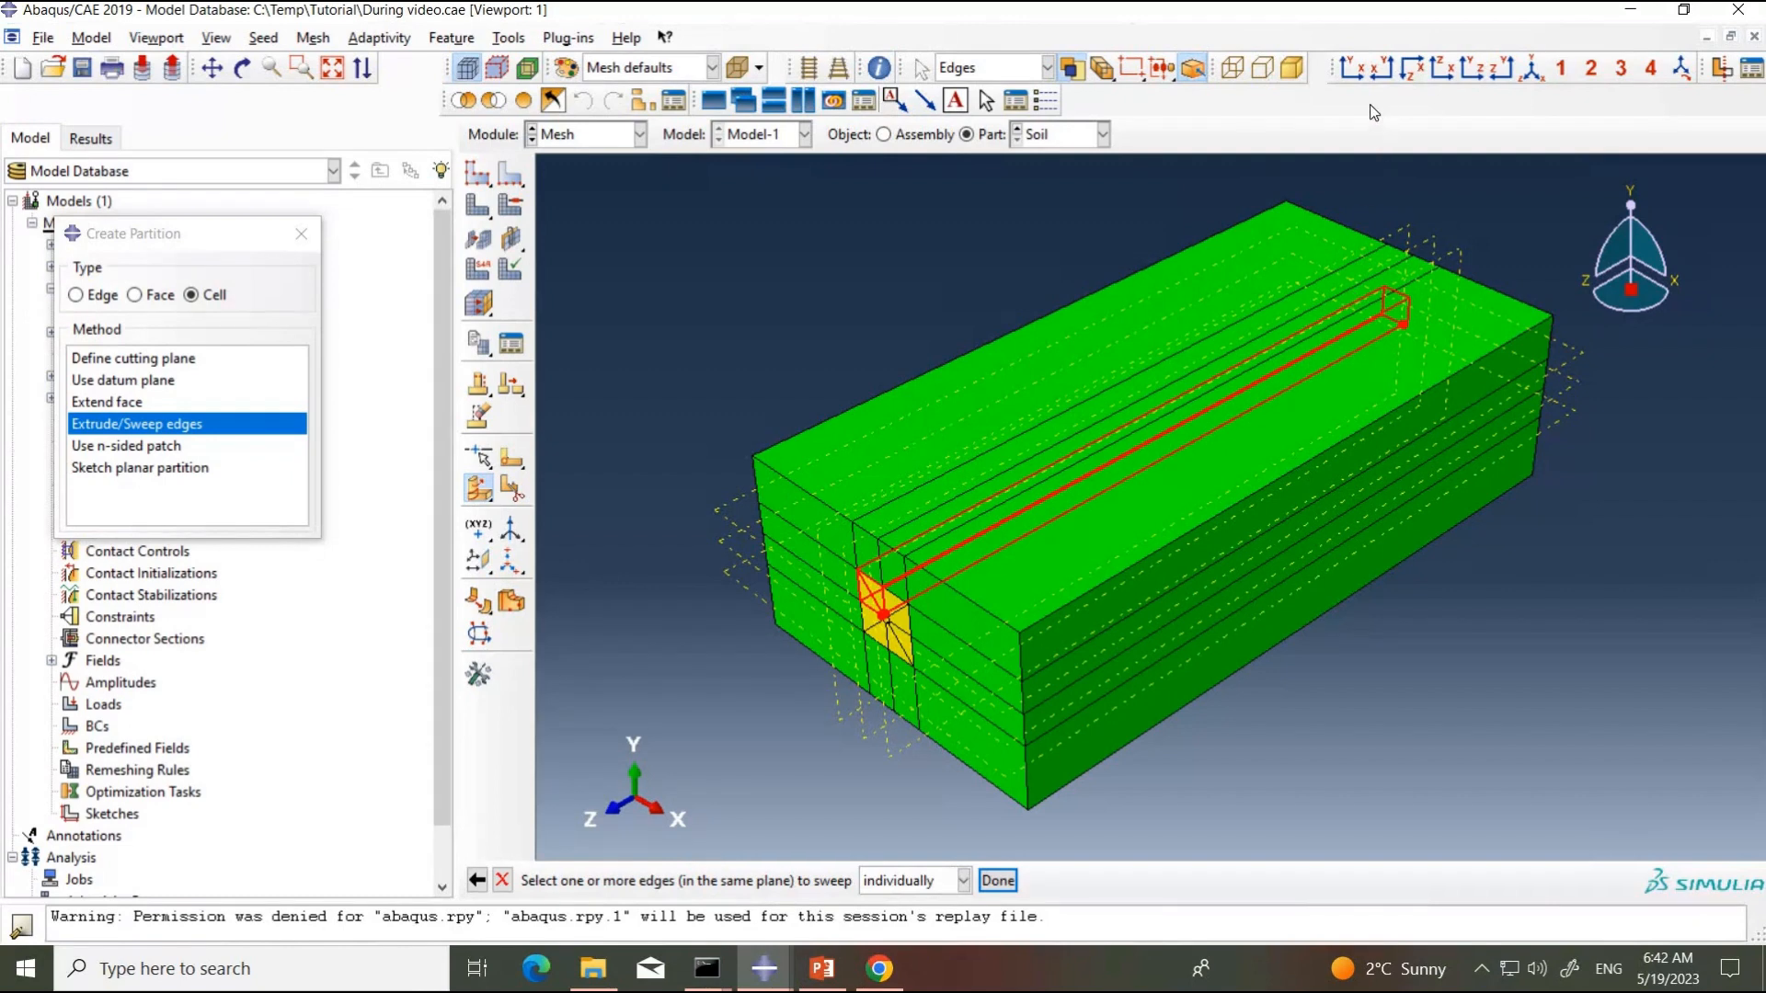
left_click(1351, 68)
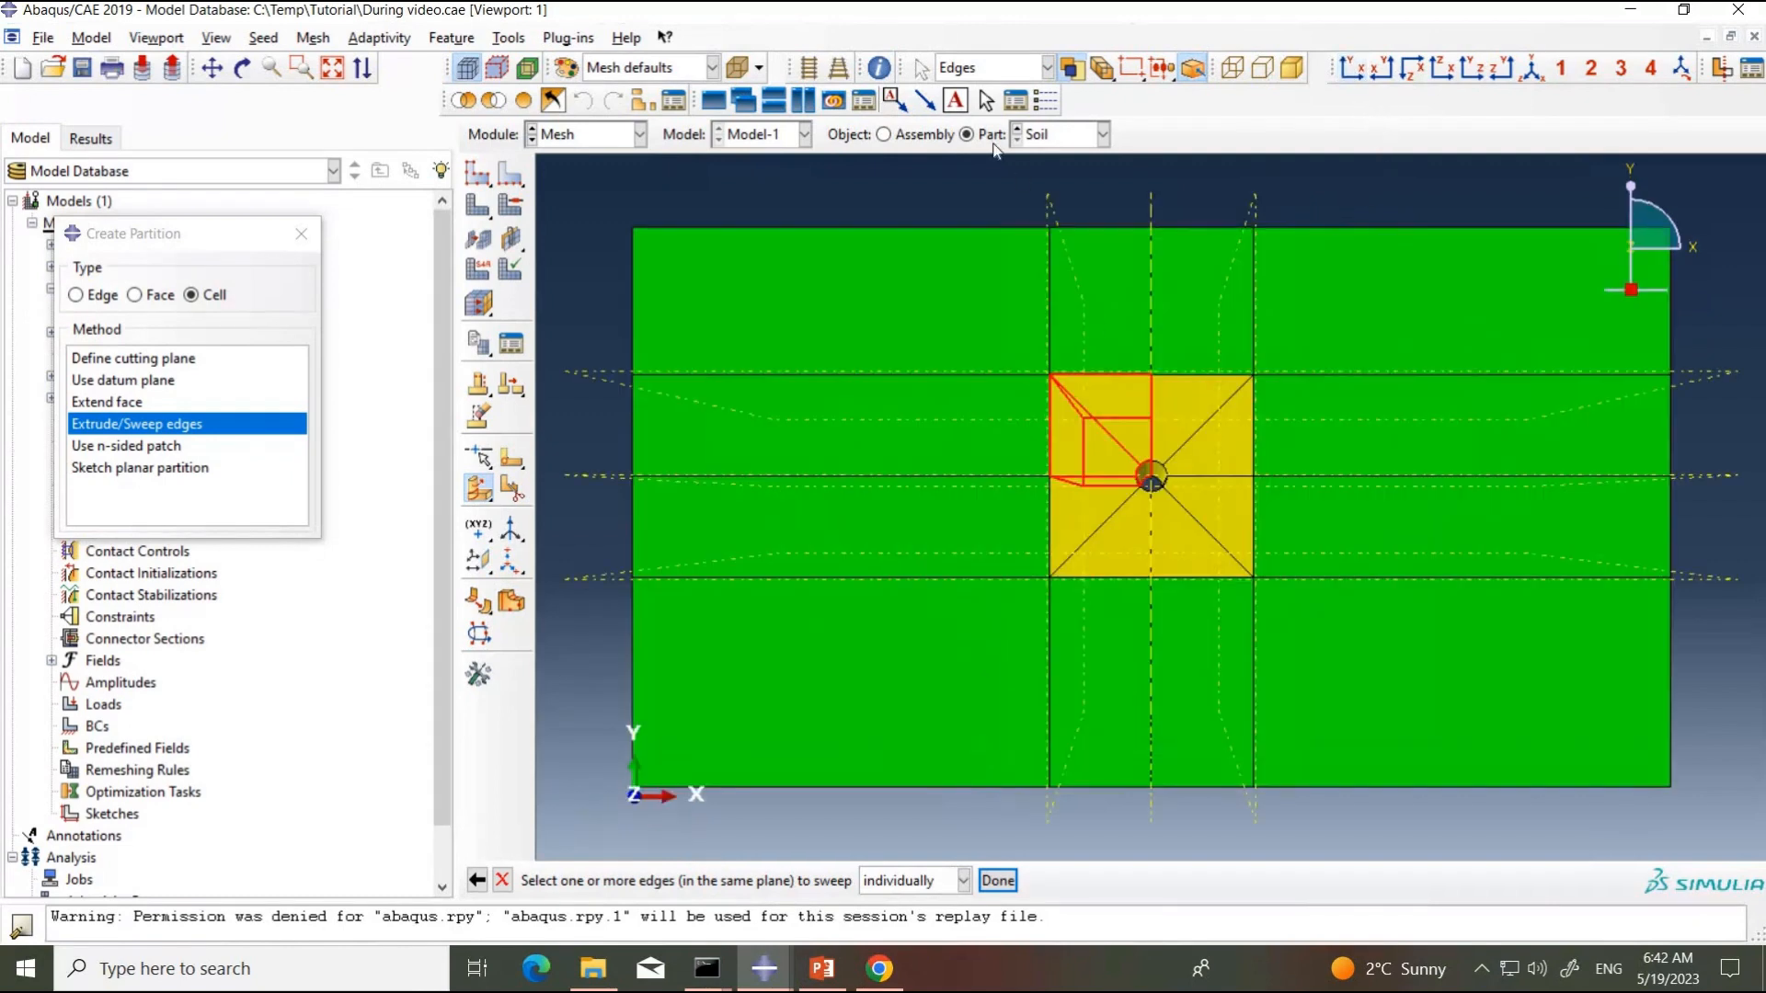
left_click(809, 68)
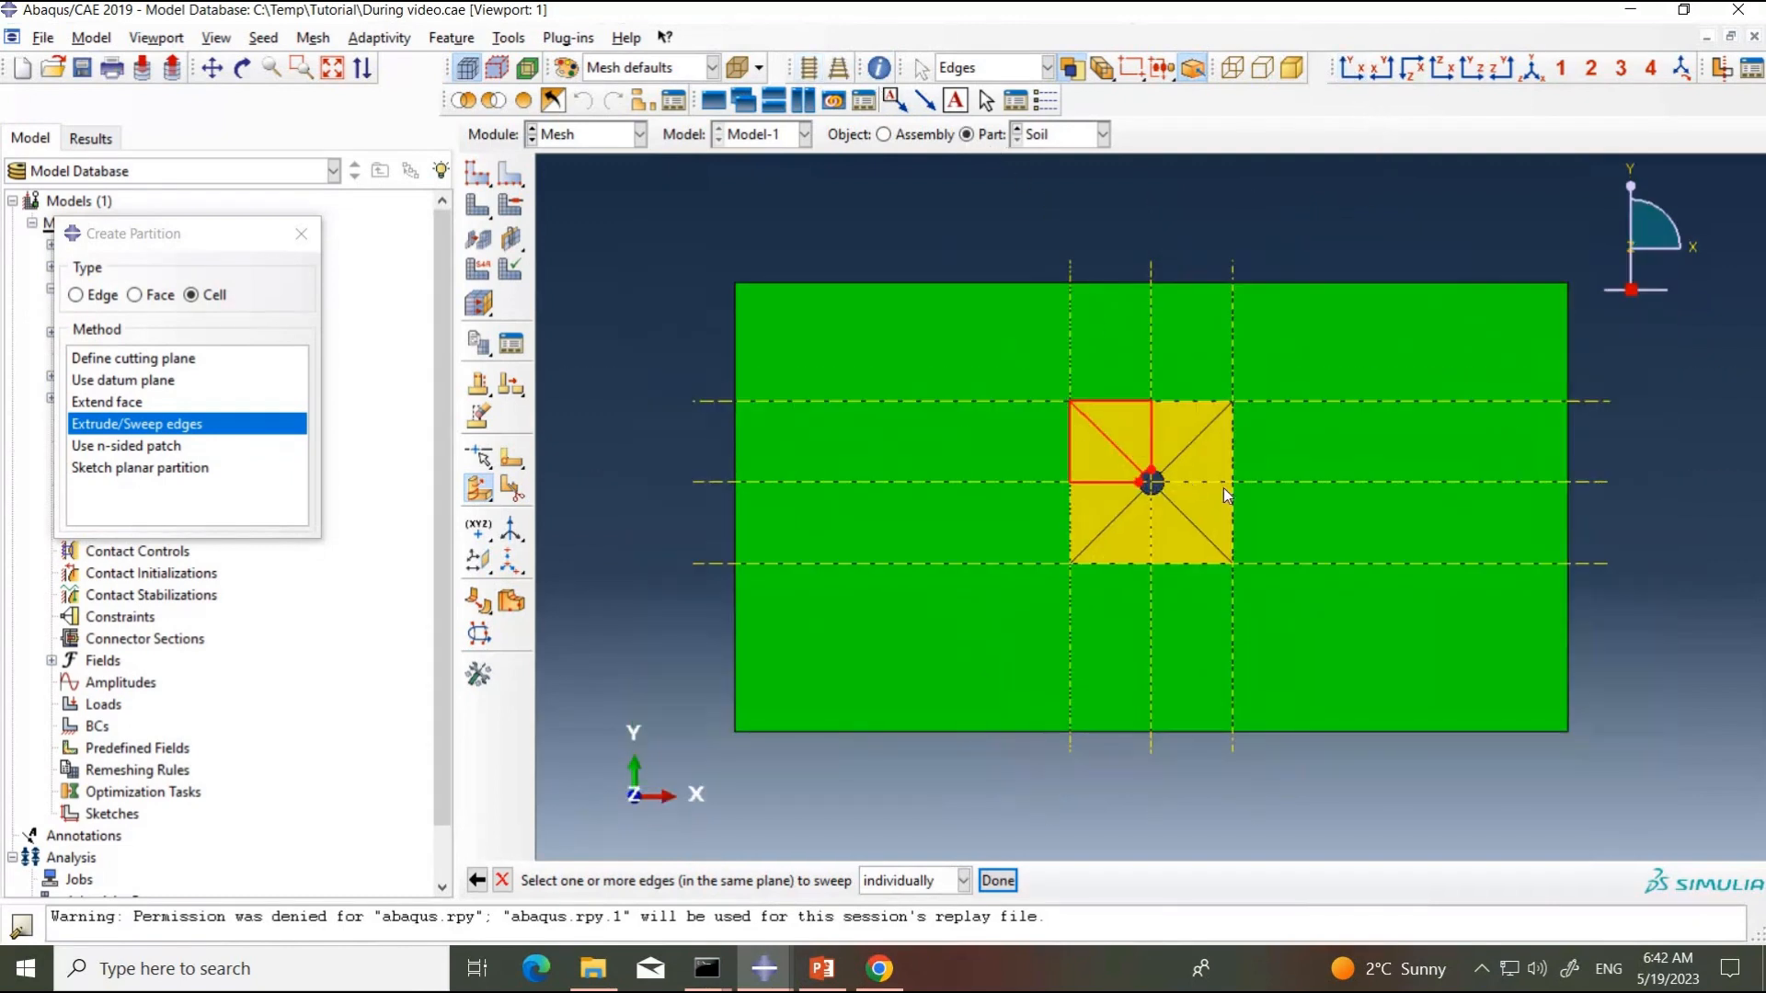
scroll(1134, 430, "up", 2)
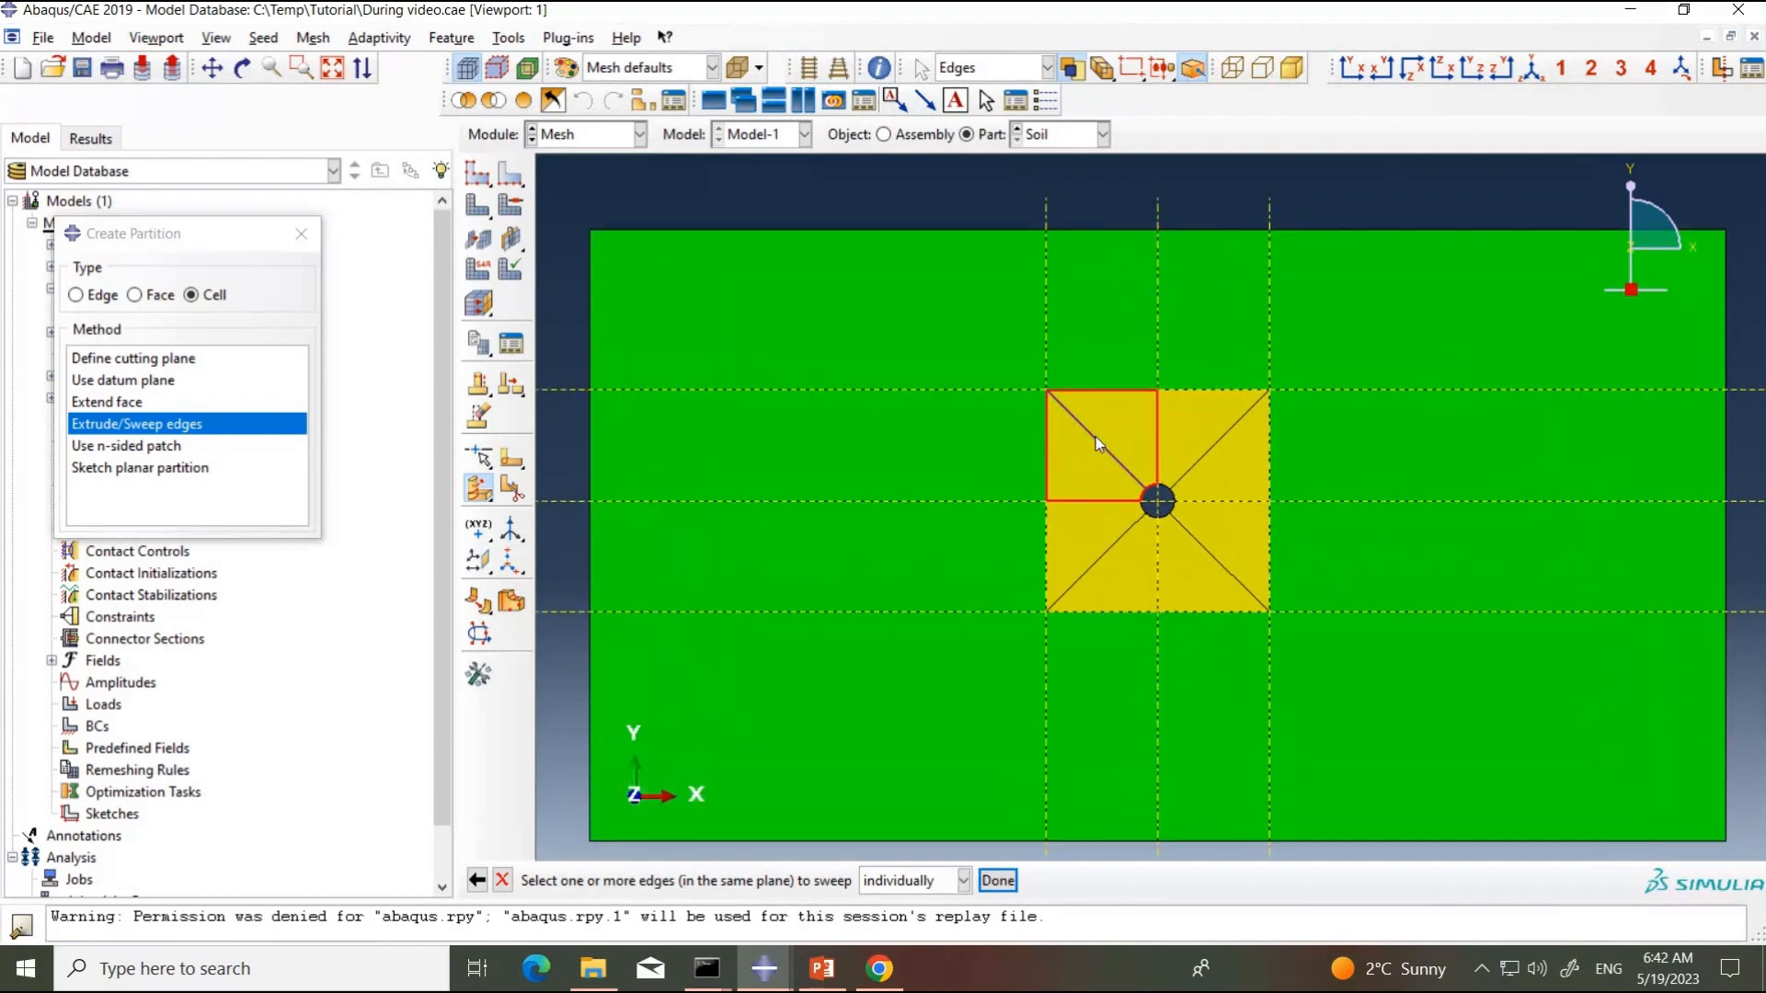
left_click(1096, 438)
left_click(1001, 884)
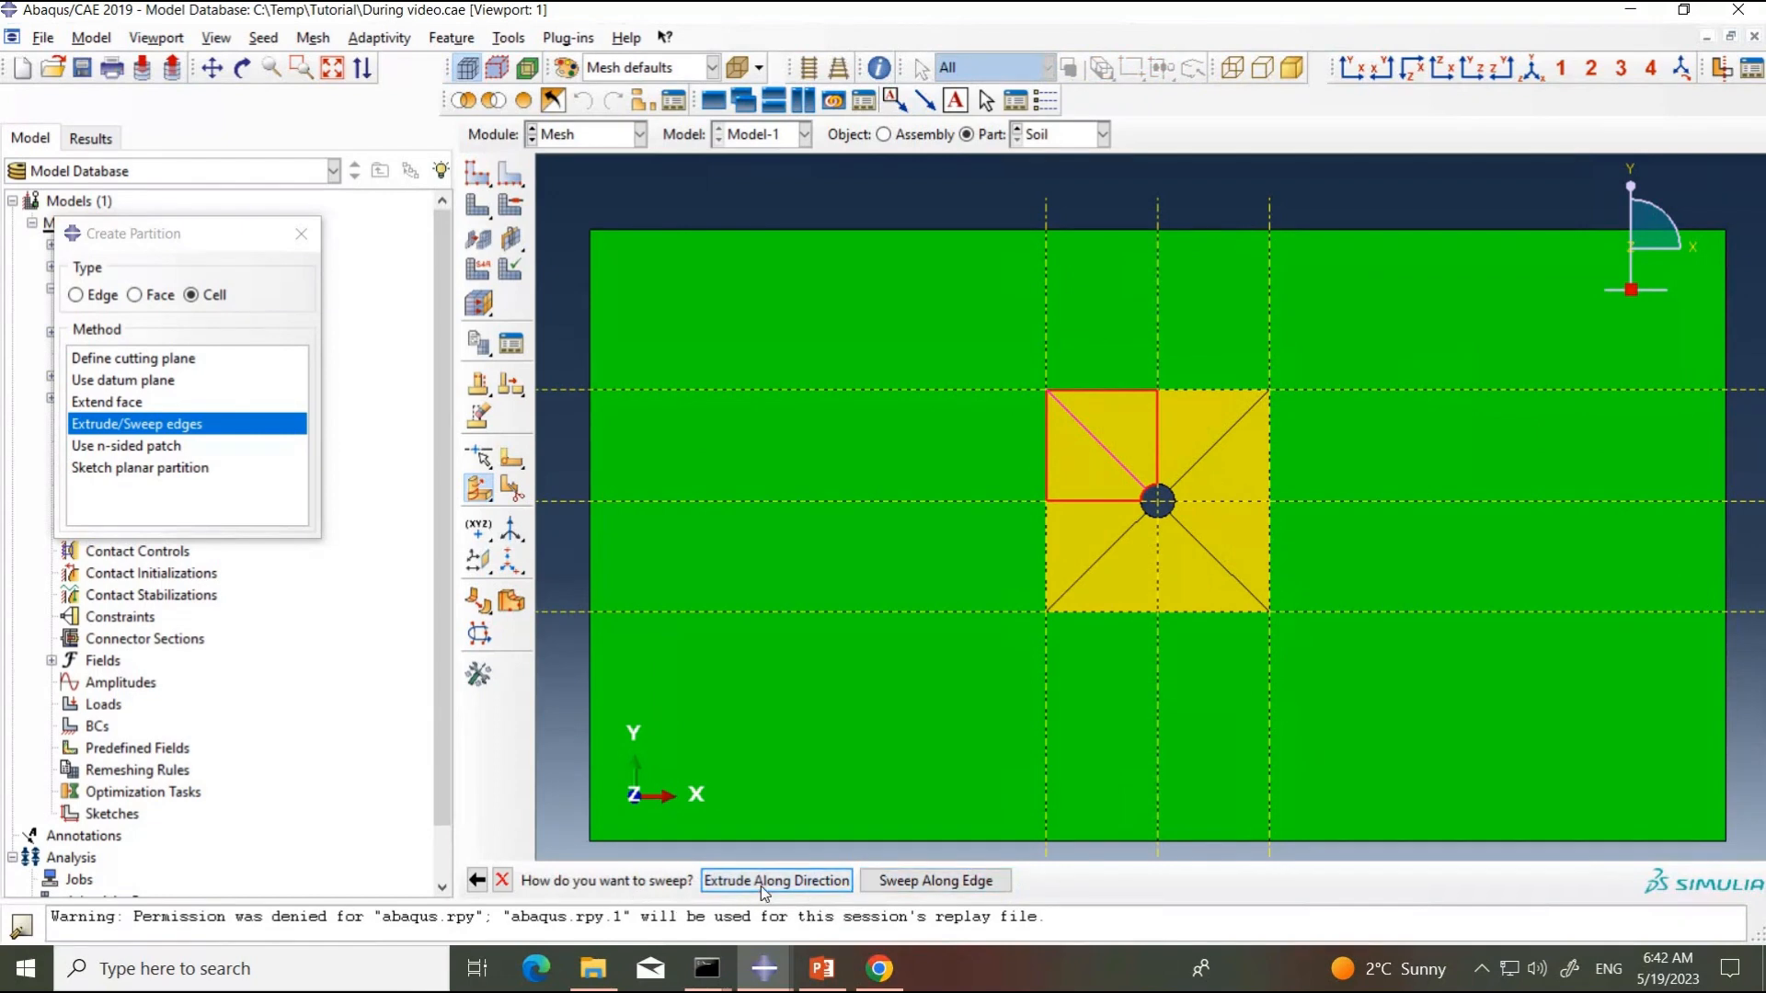
Step: Extrude the chosen diagonal along the soil's lengthwise edge and create the partition of the upper-left cell
left_click(763, 885)
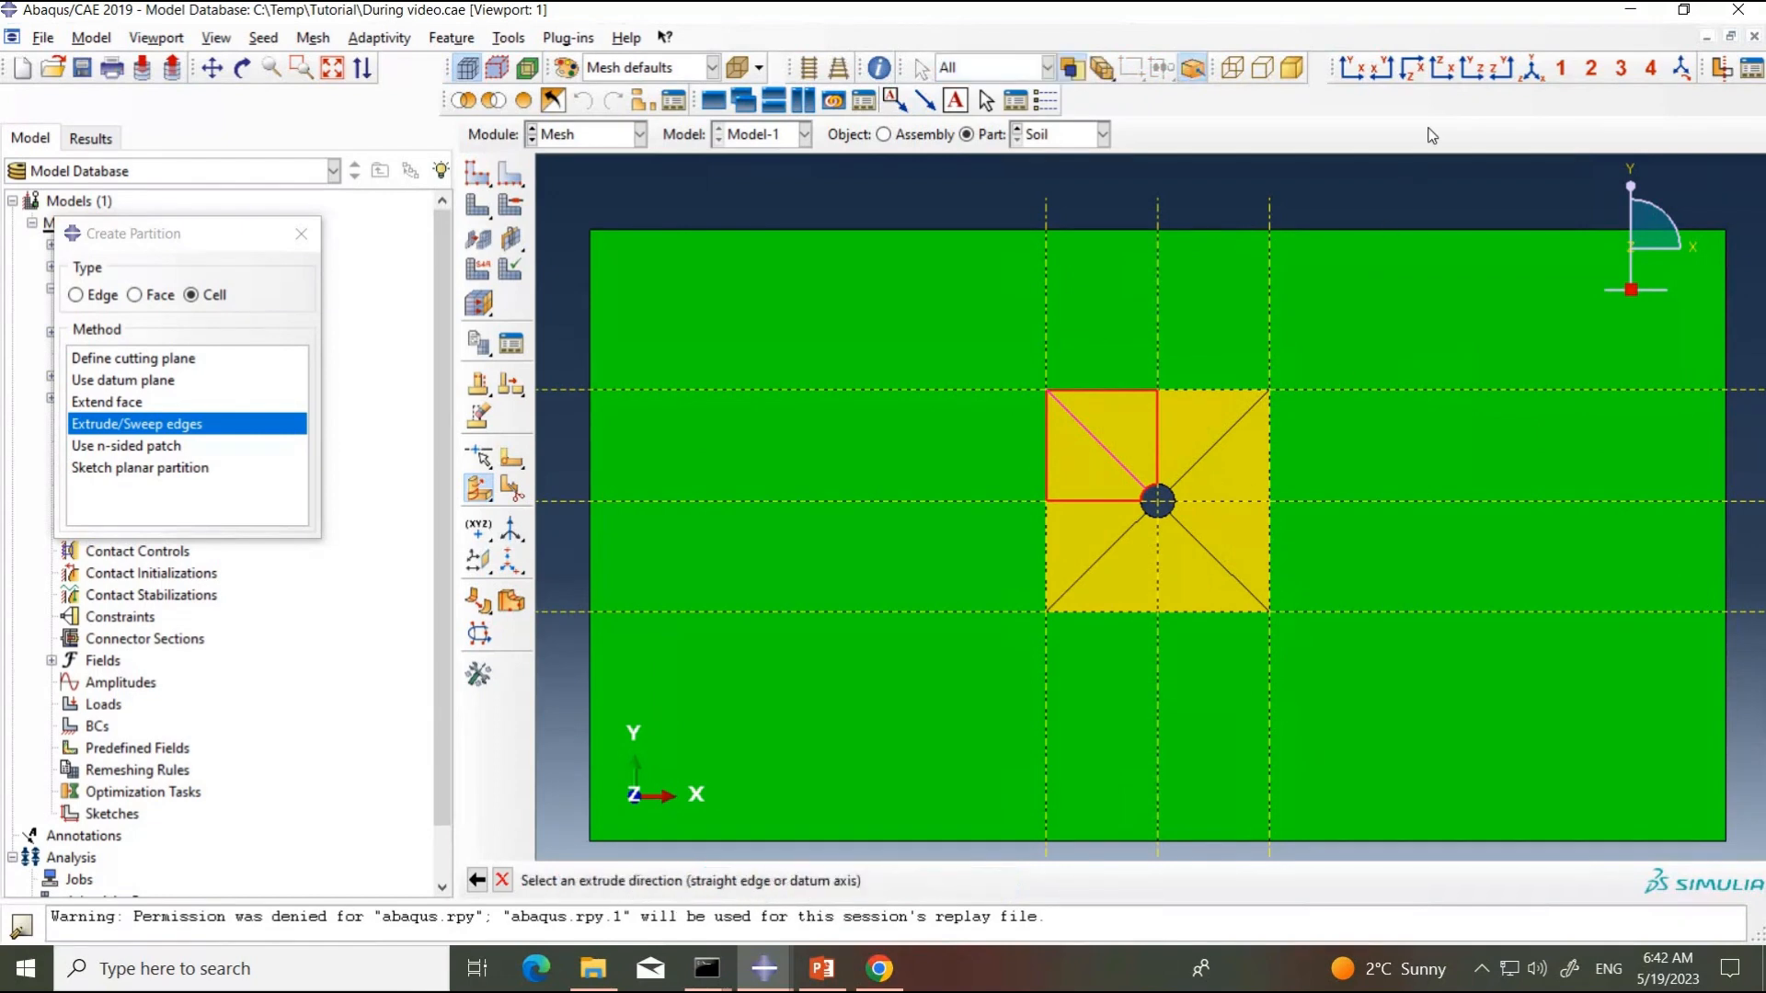
left_click(1531, 70)
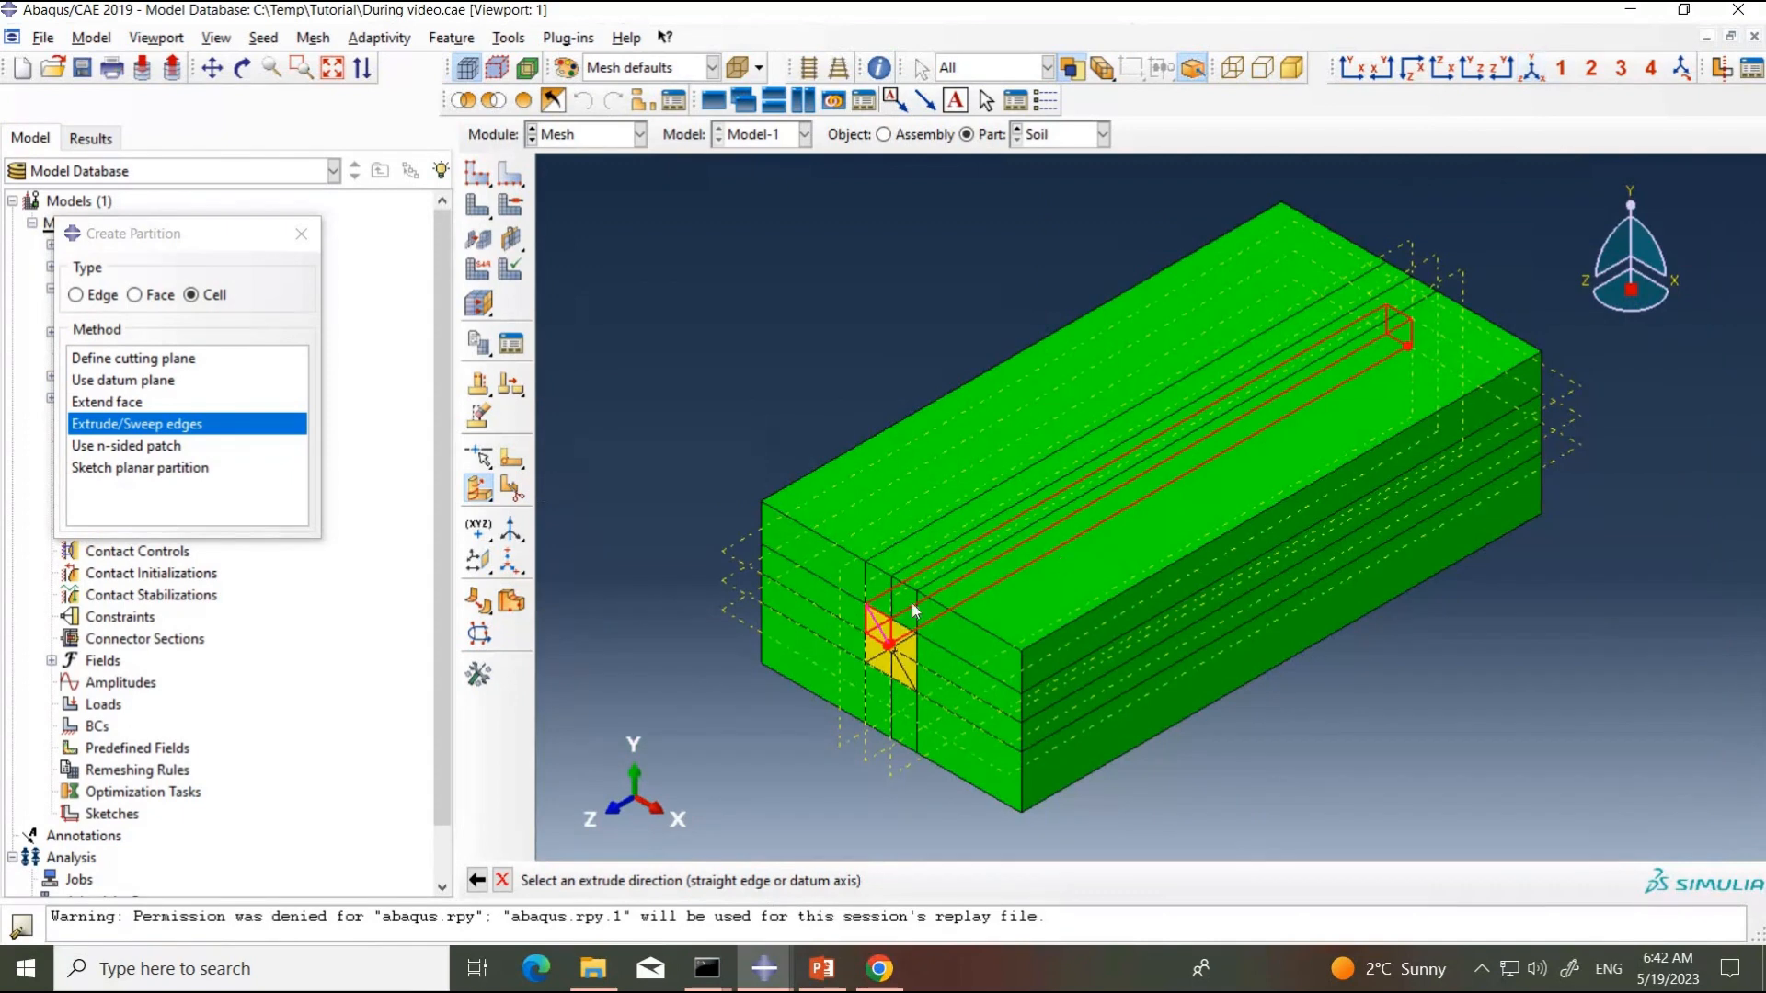
left_click(1024, 511)
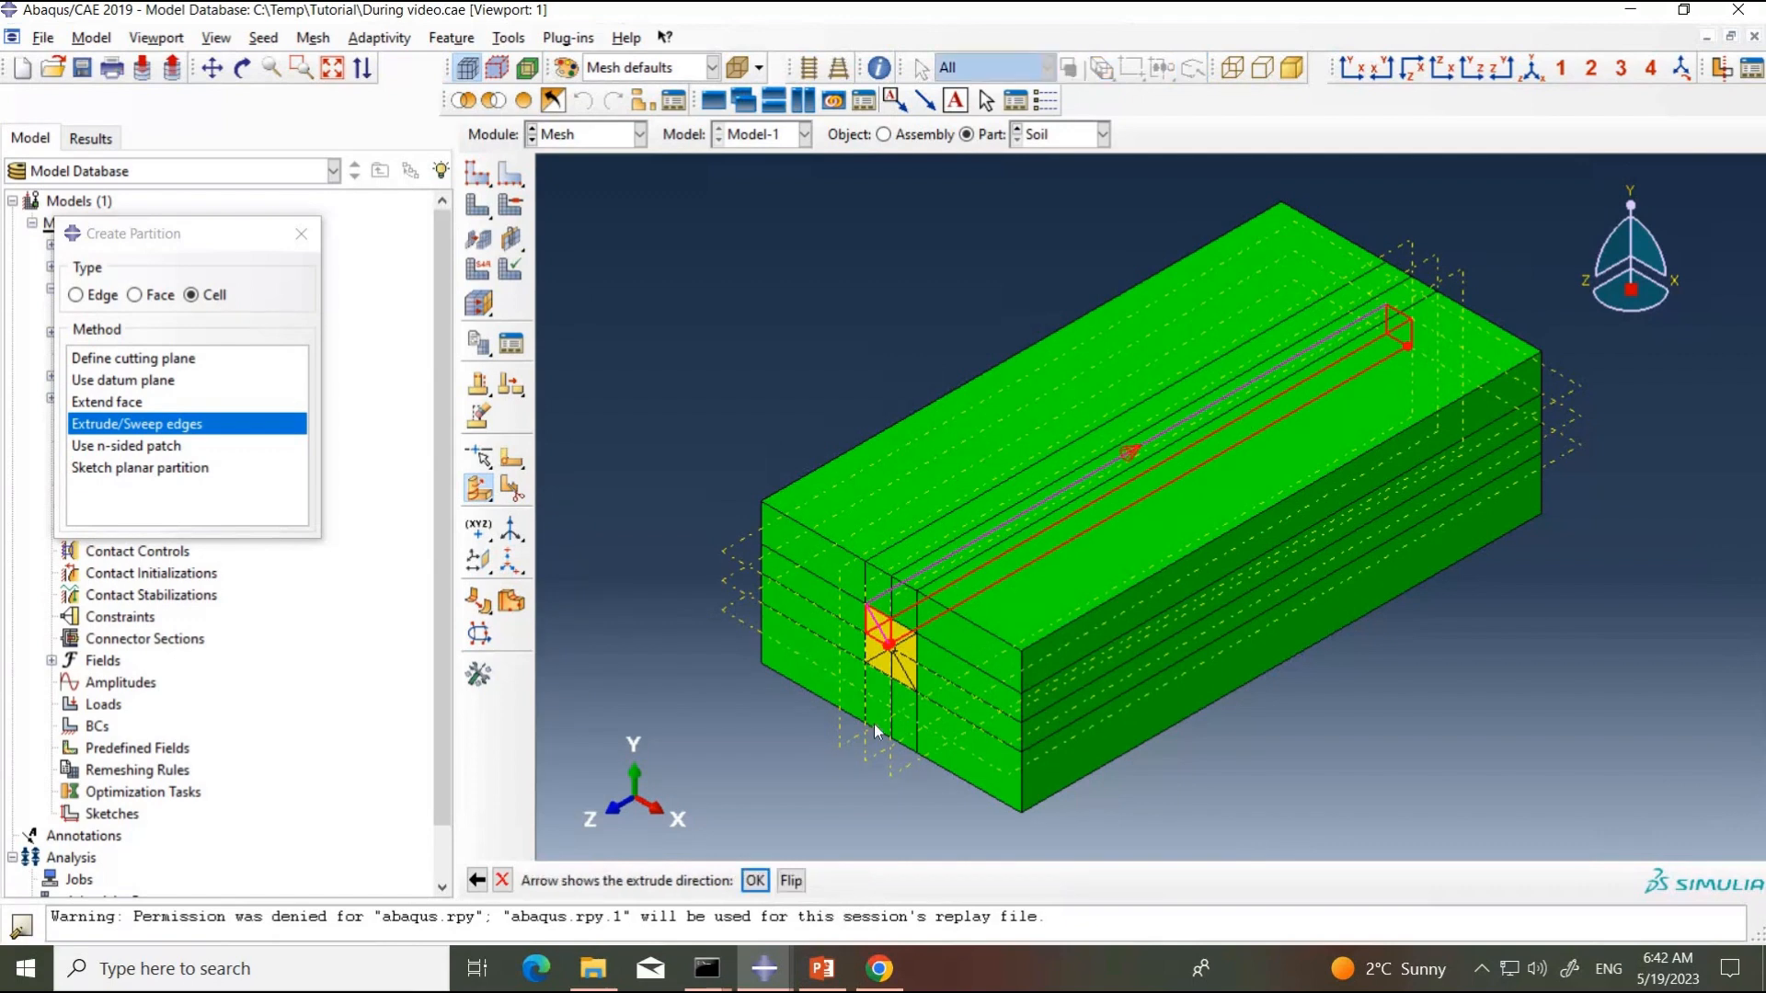
left_click(755, 881)
left_click(761, 880)
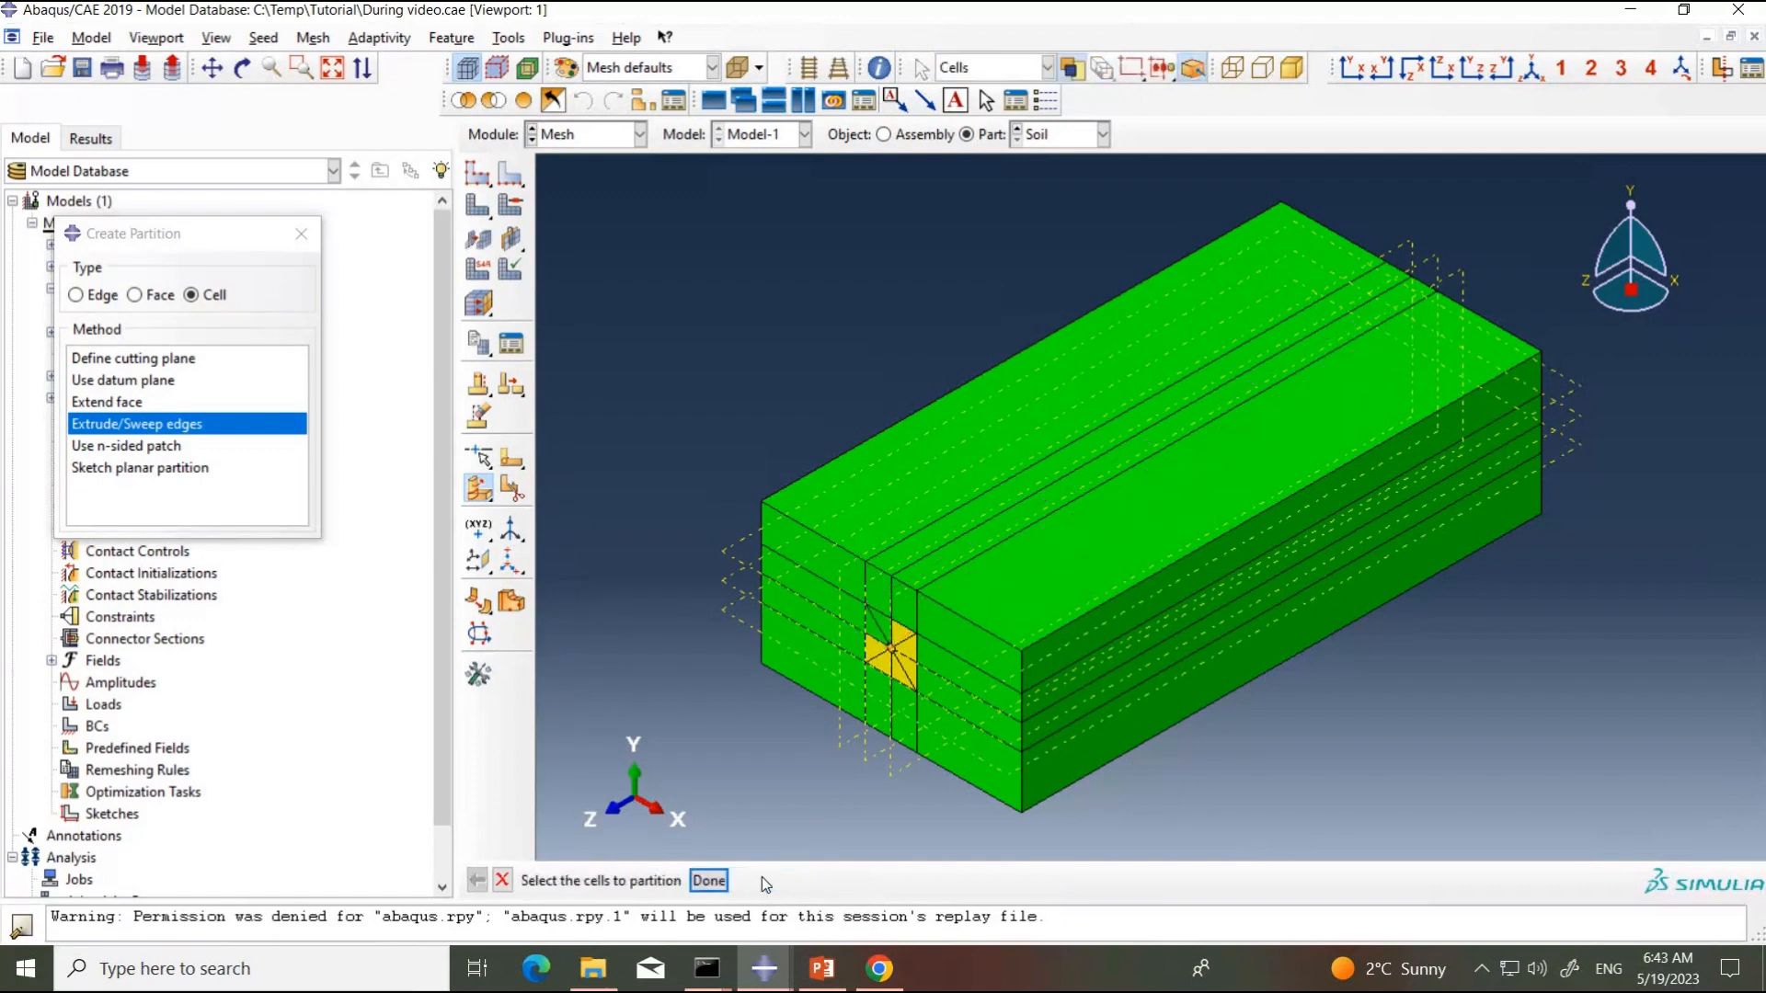
Step: Partition the upper-right cell beside the pipe hole by extruding its diagonal along the soil's lengthwise edge
left_click(906, 651)
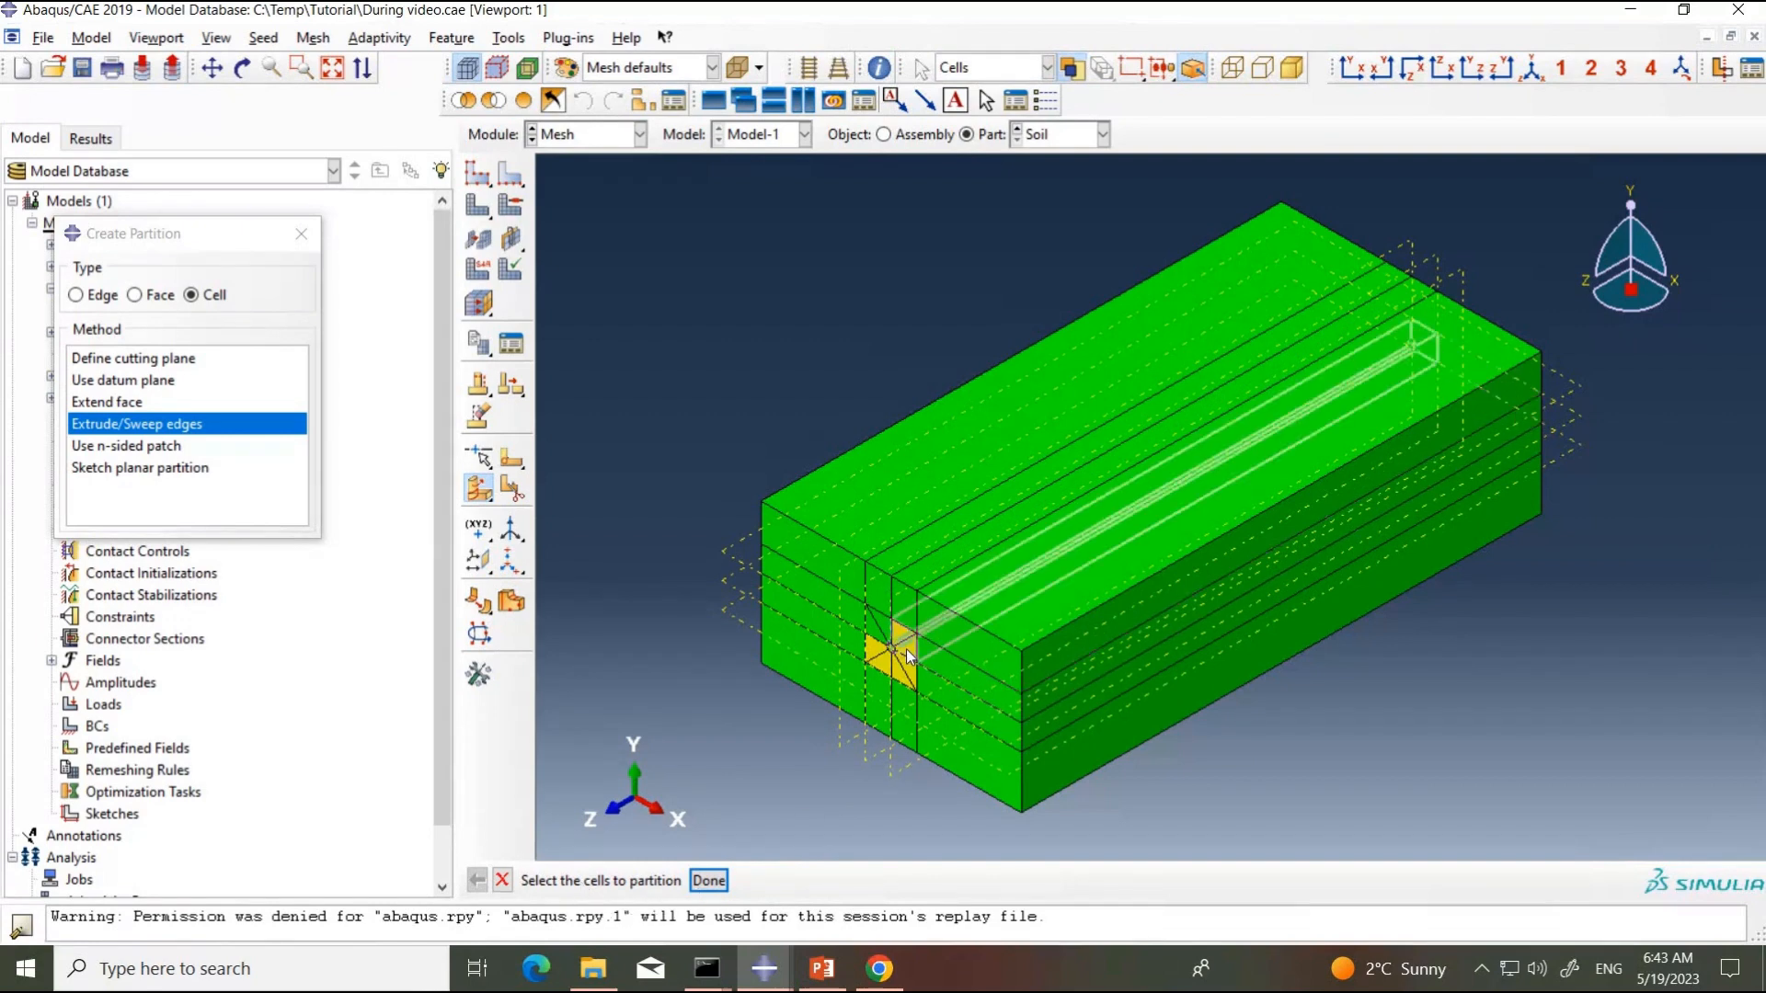
left_click(709, 880)
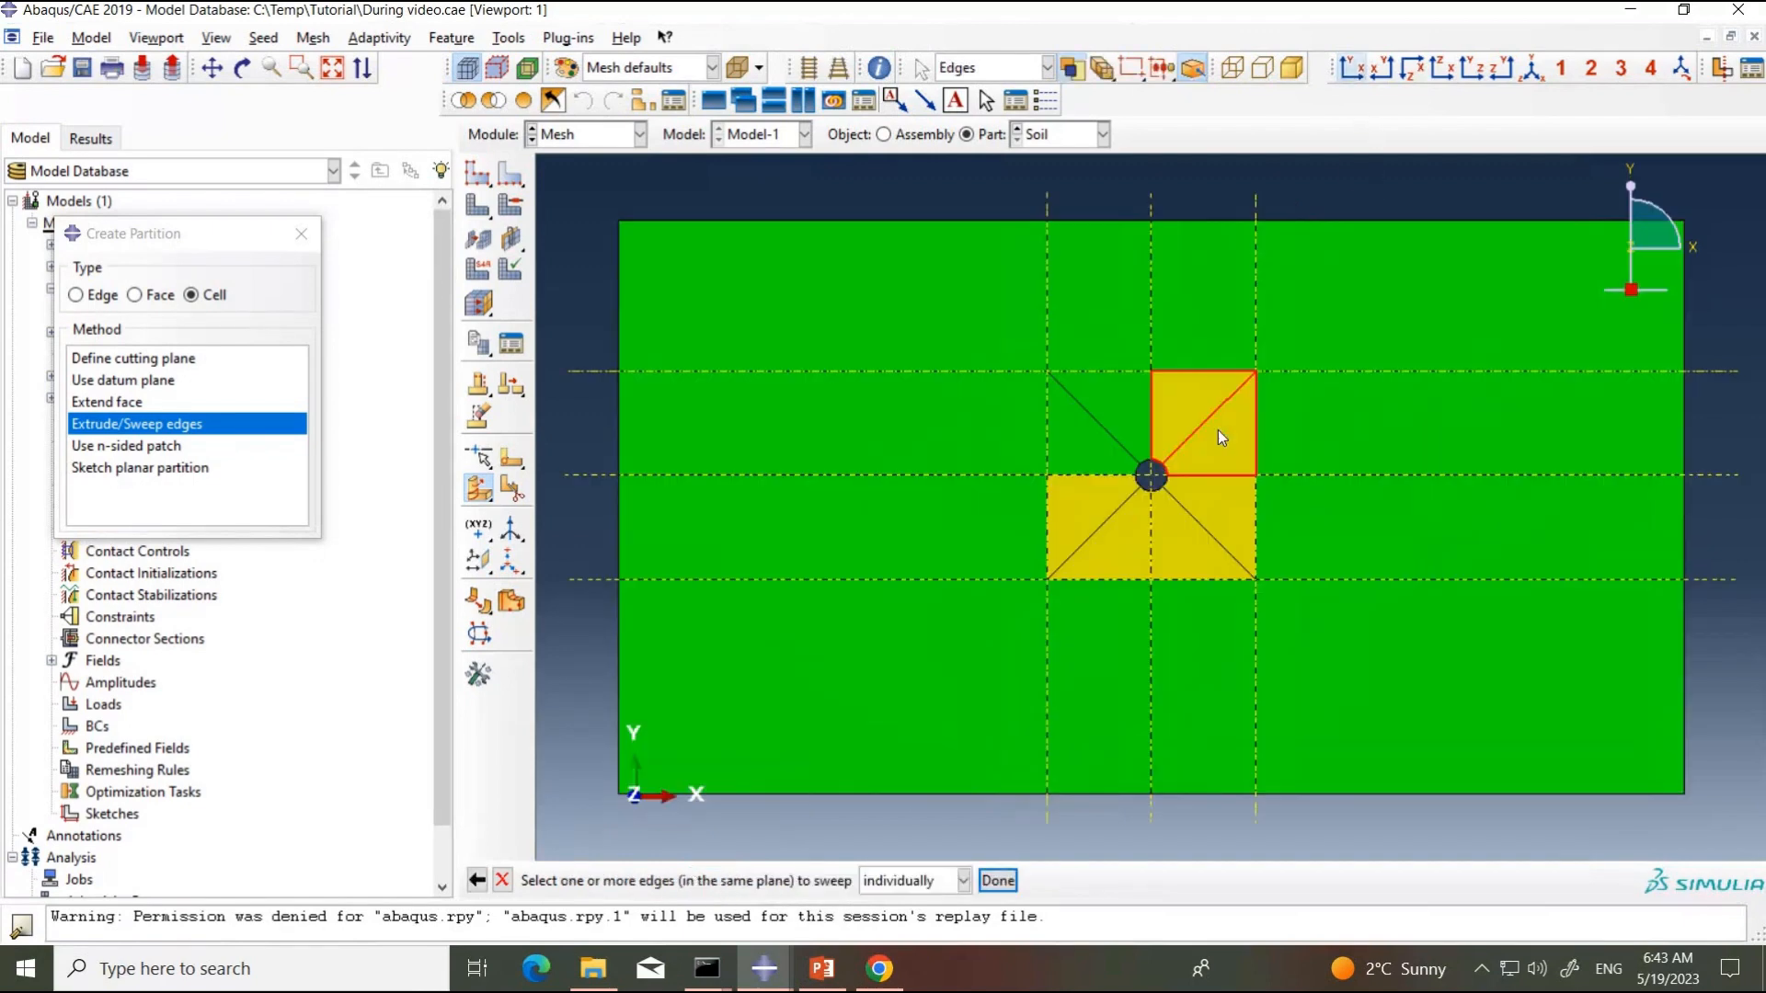
left_click(1351, 67)
left_click(1206, 425)
left_click(997, 881)
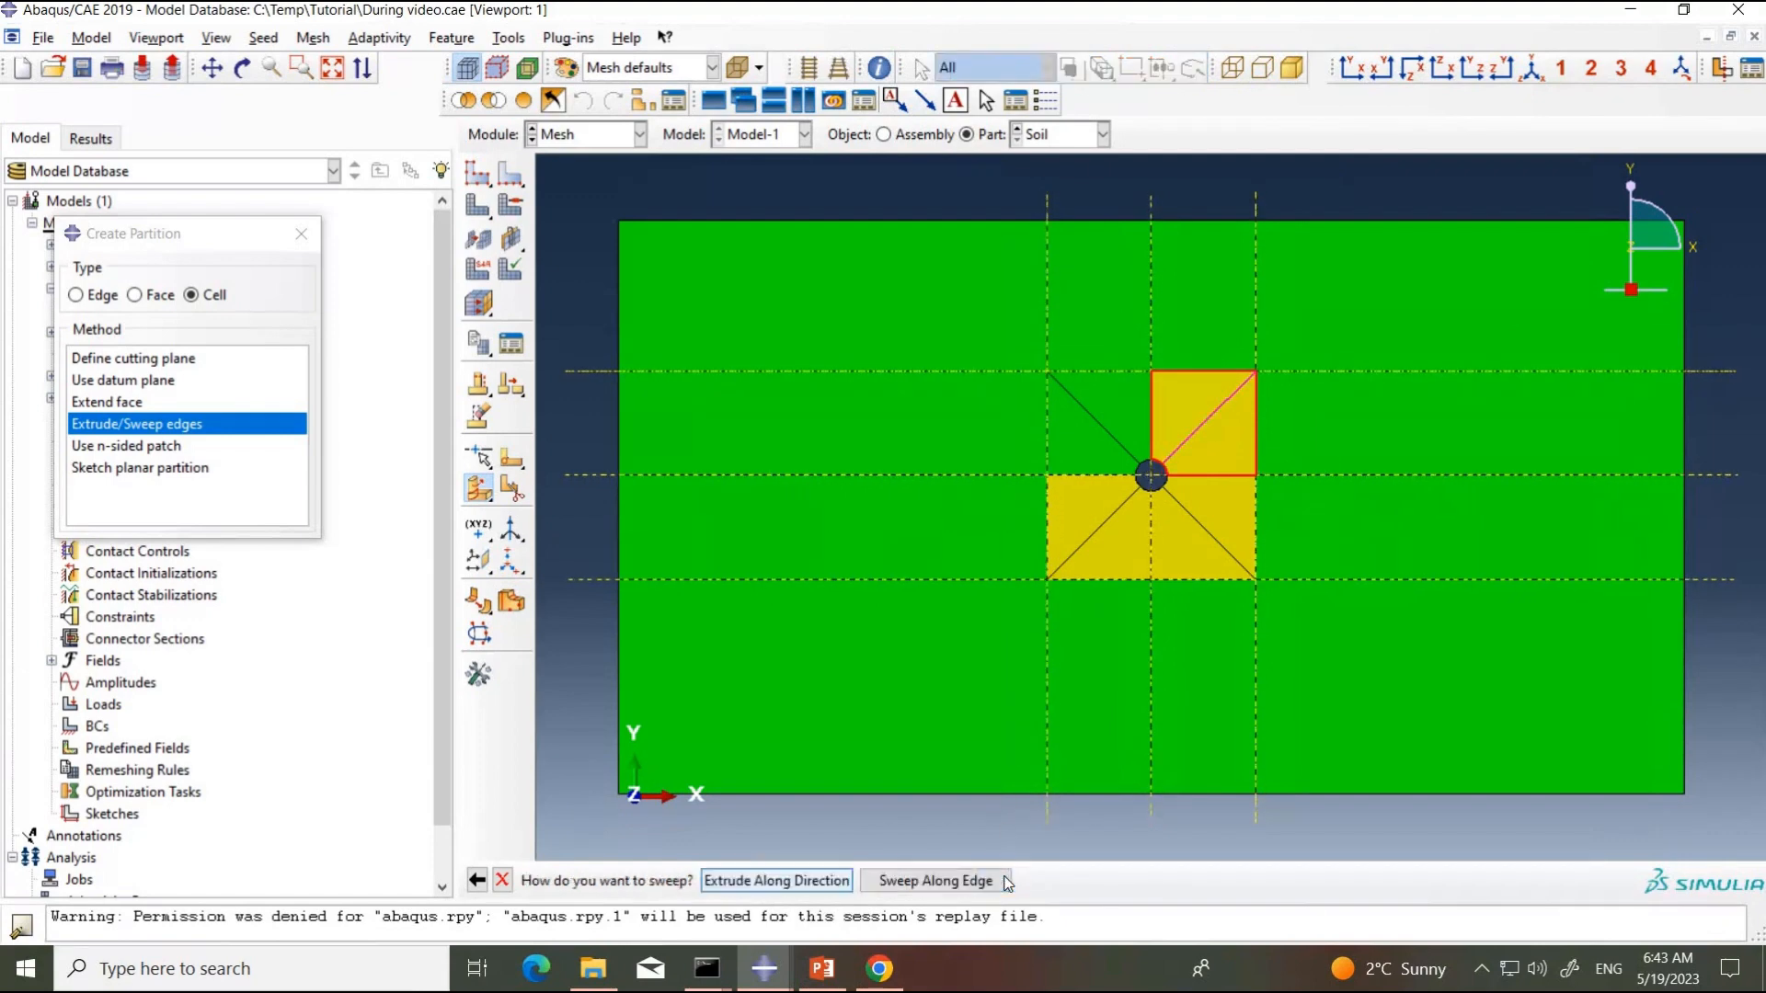
left_click(827, 883)
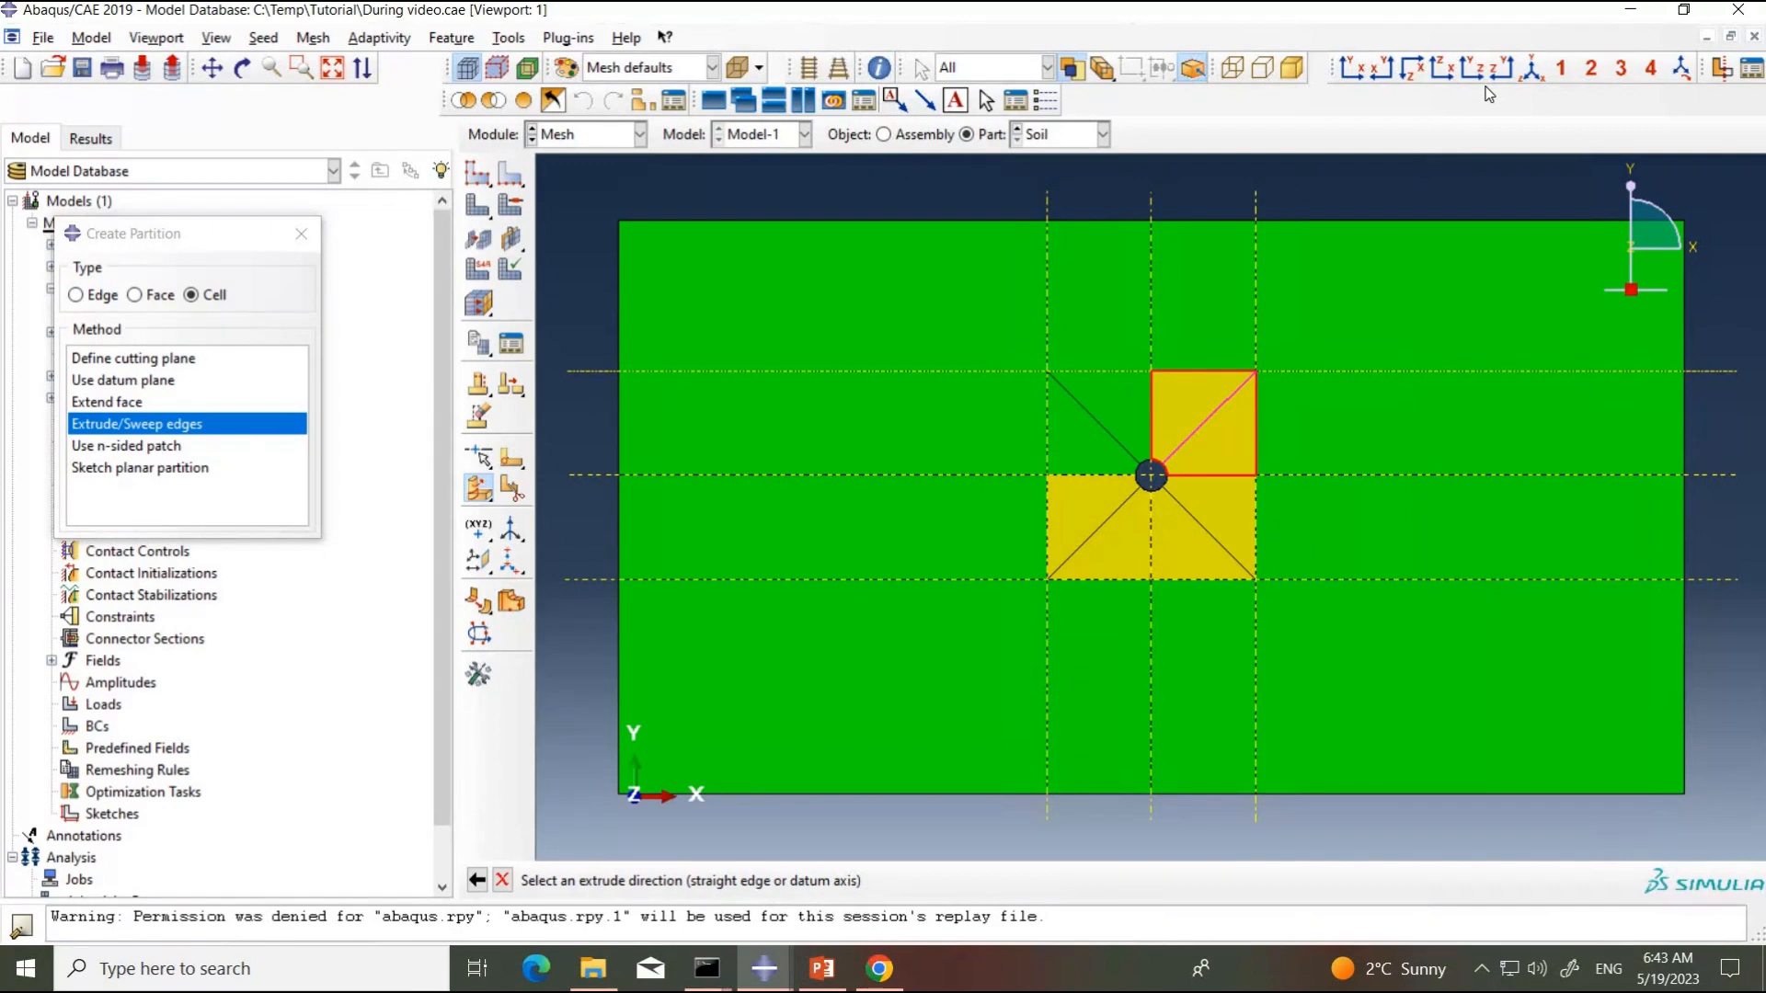
left_click(1531, 69)
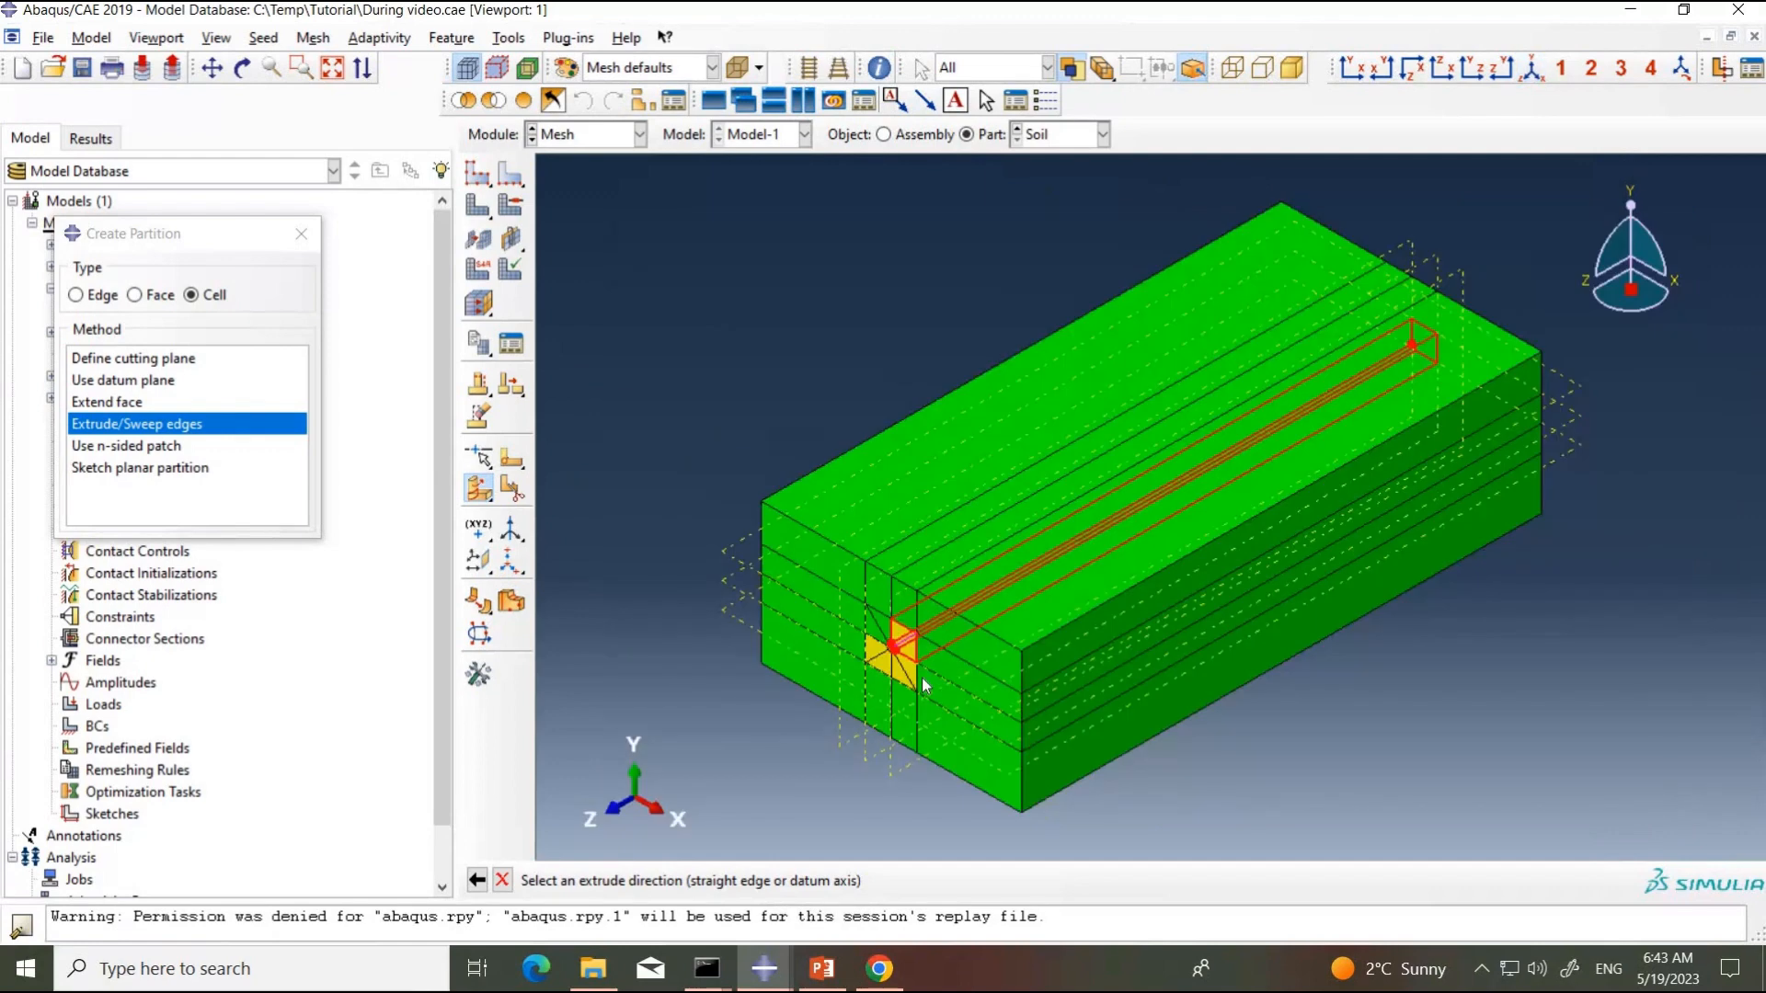
left_click(965, 577)
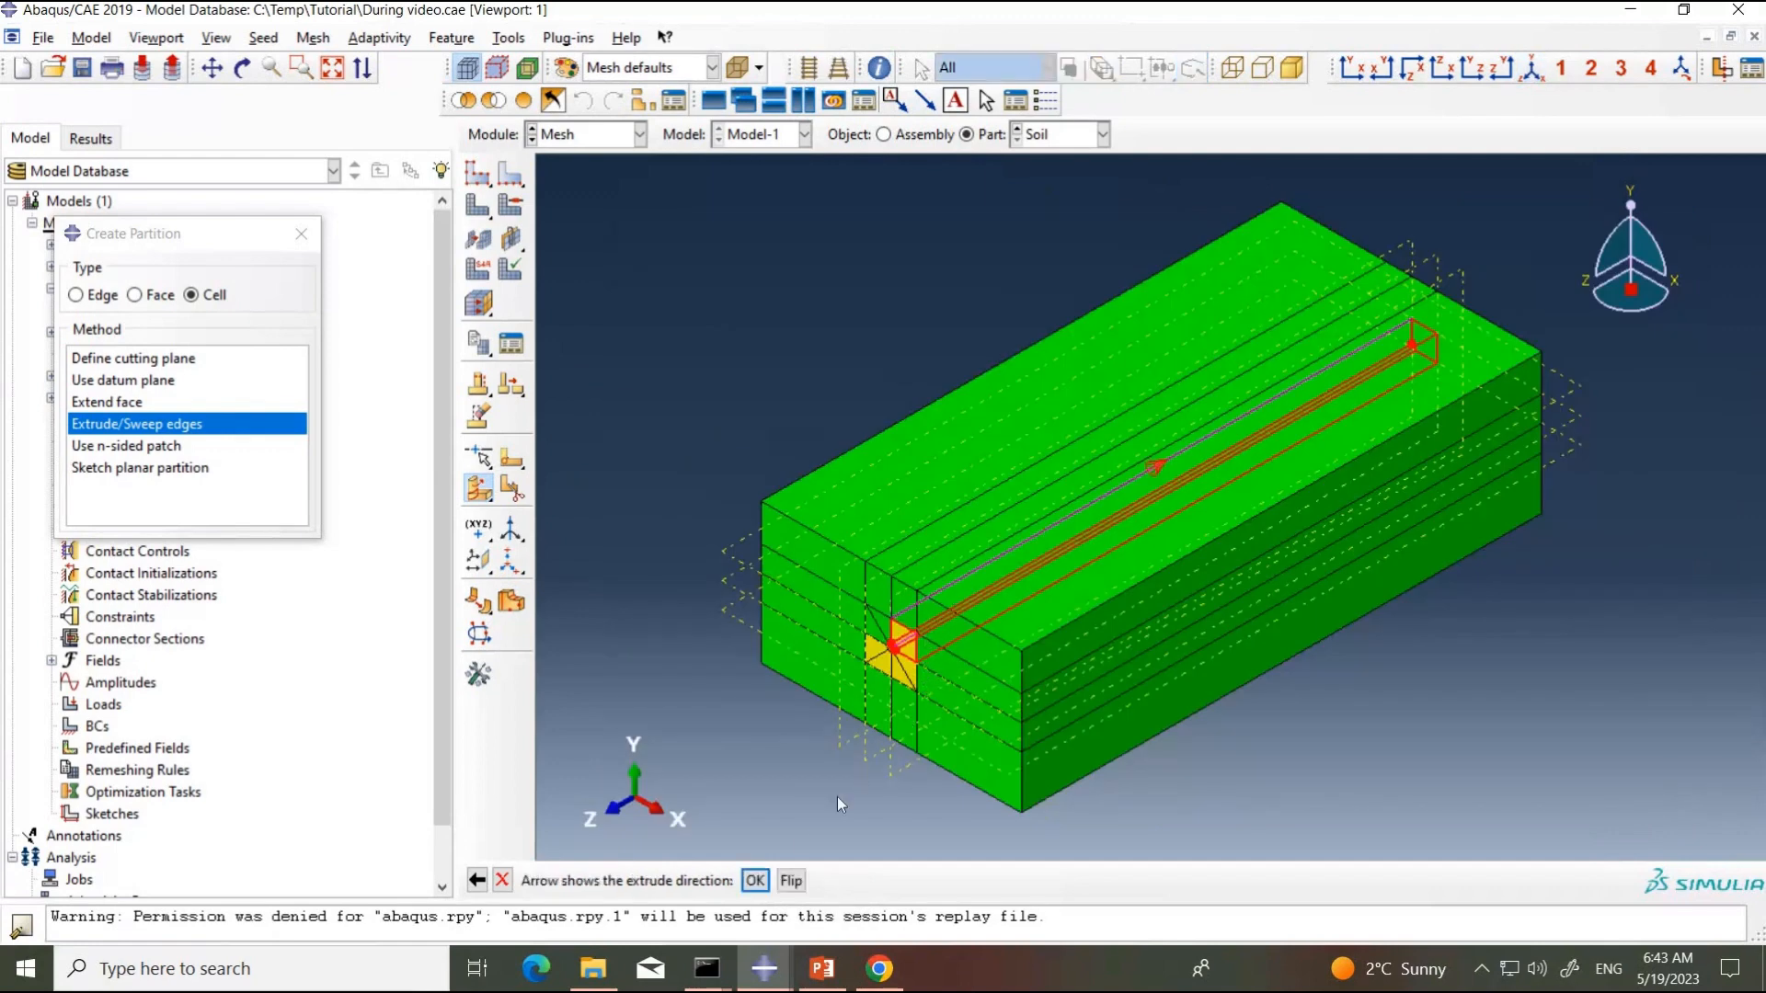
left_click(756, 881)
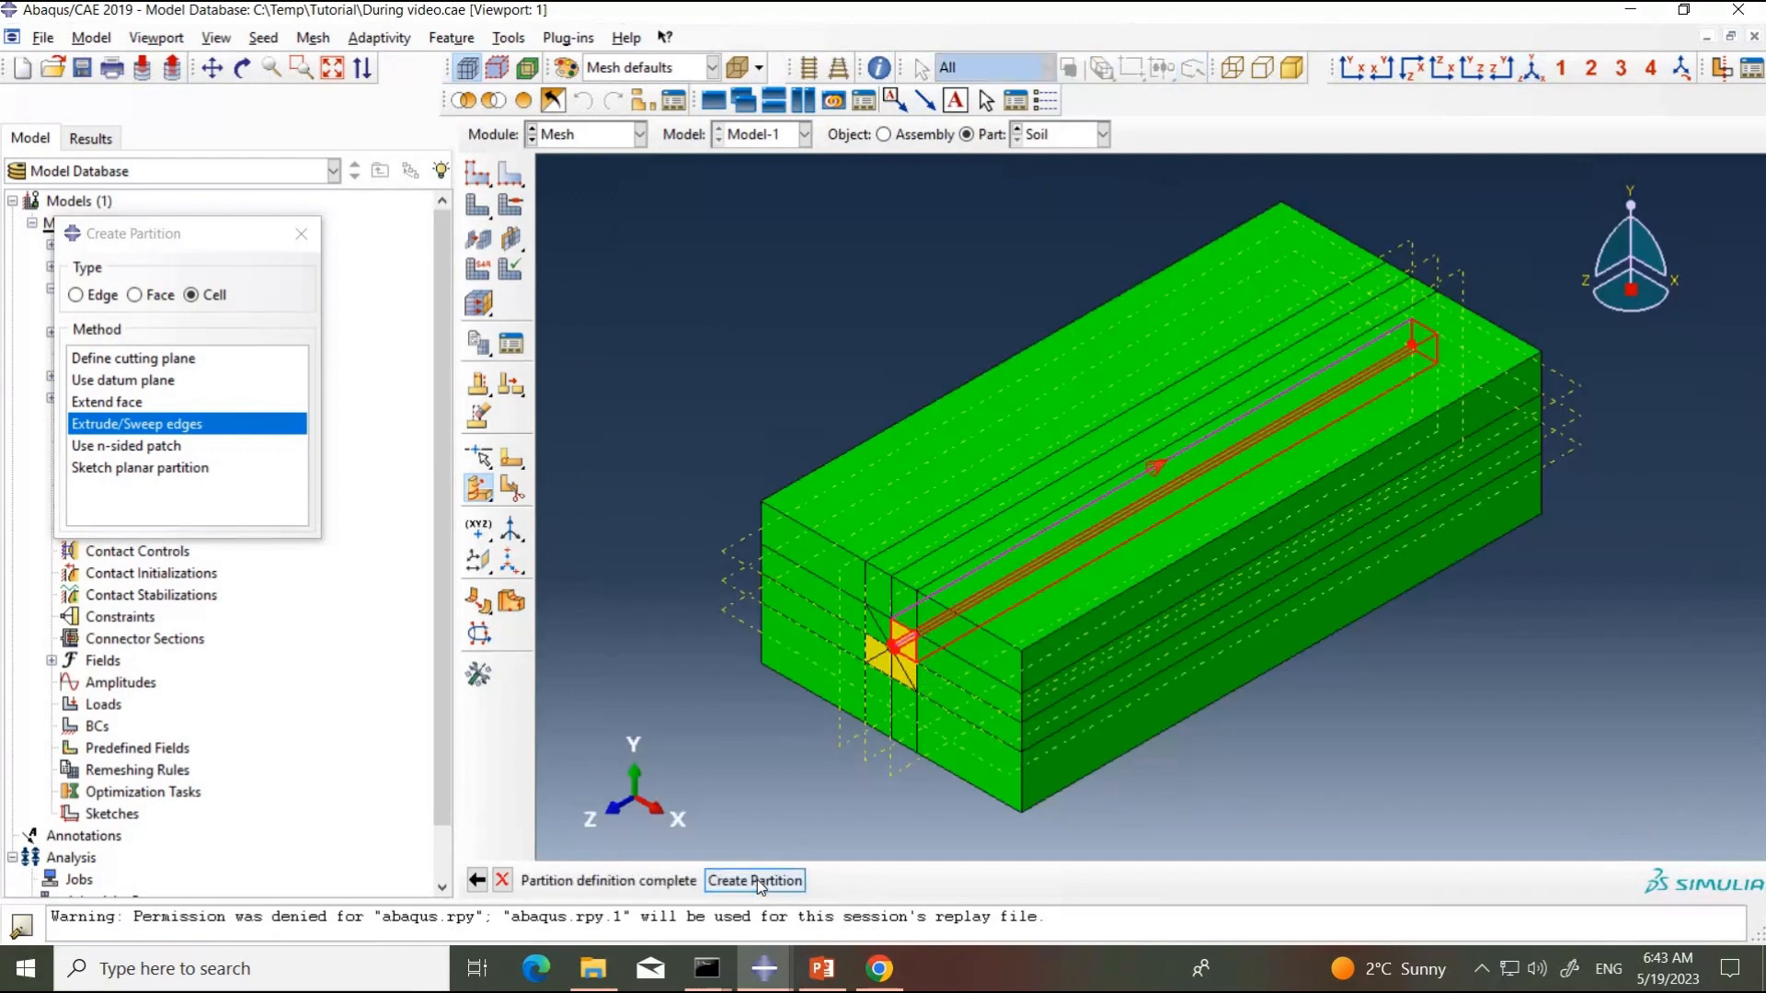
left_click(758, 879)
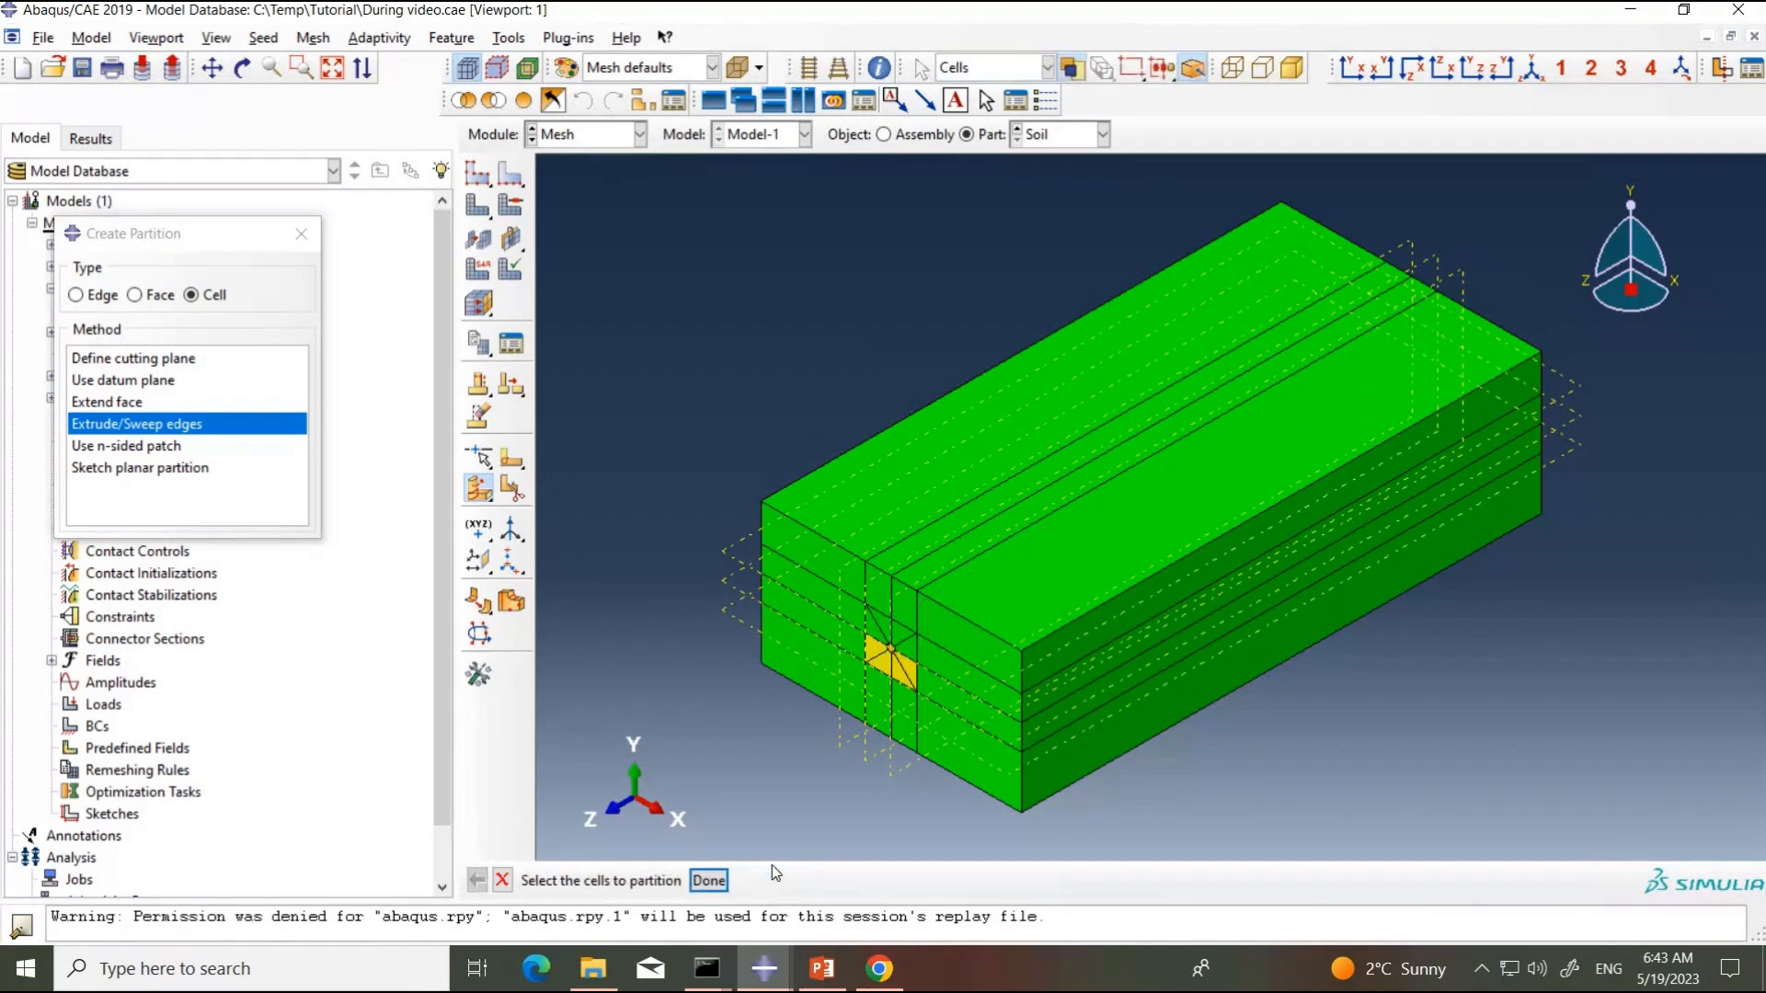
Step: Partition the lower-left cell beside the pipe hole by extruding its diagonal along a lengthwise edge
left_click(885, 671)
left_click(709, 880)
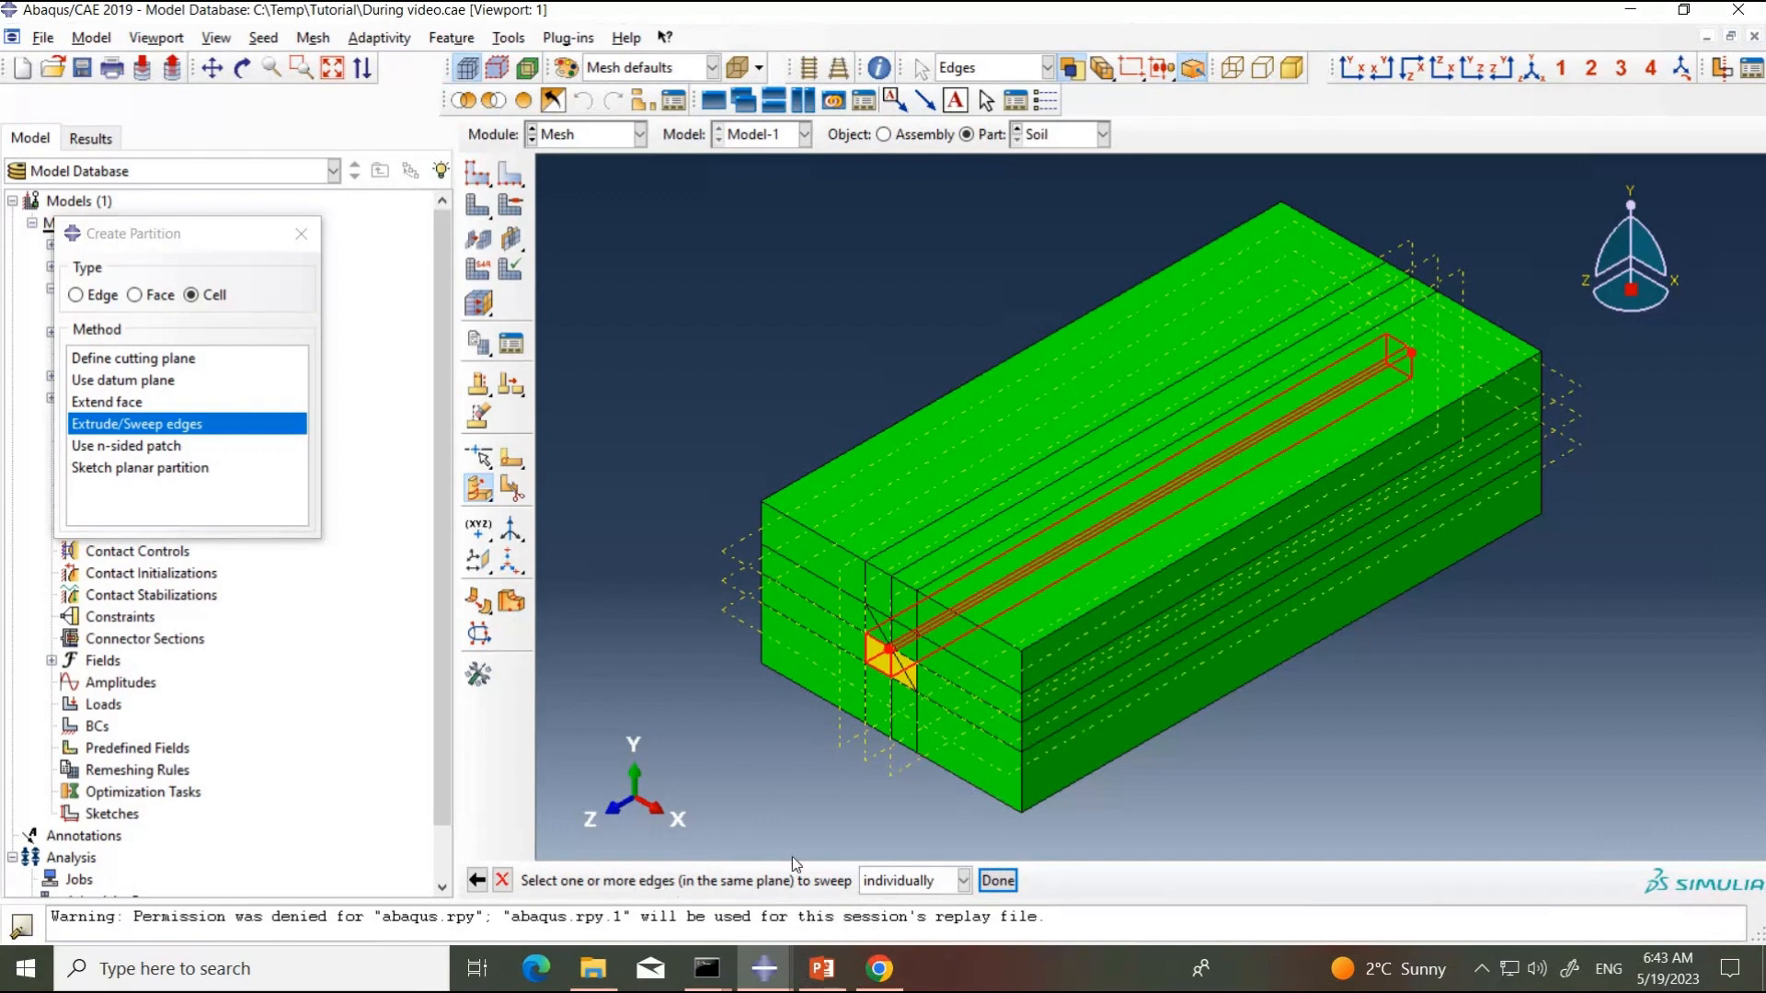
left_click(1349, 74)
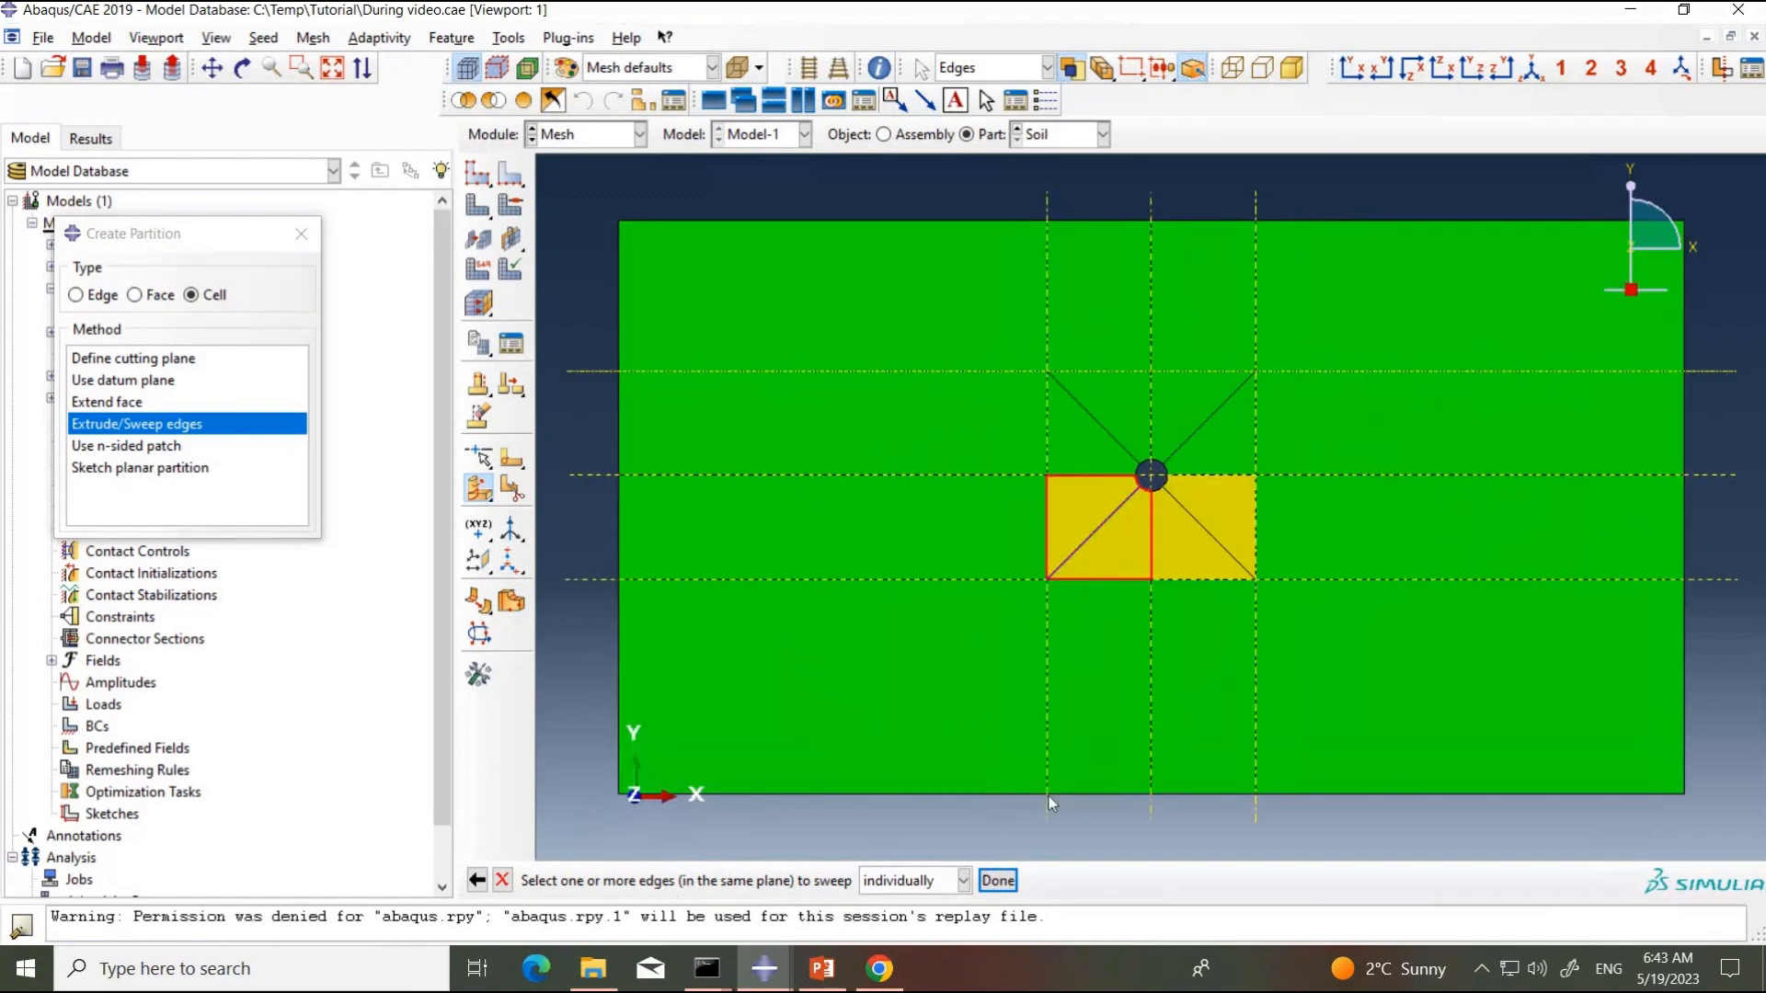
left_click(1000, 881)
left_click(775, 878)
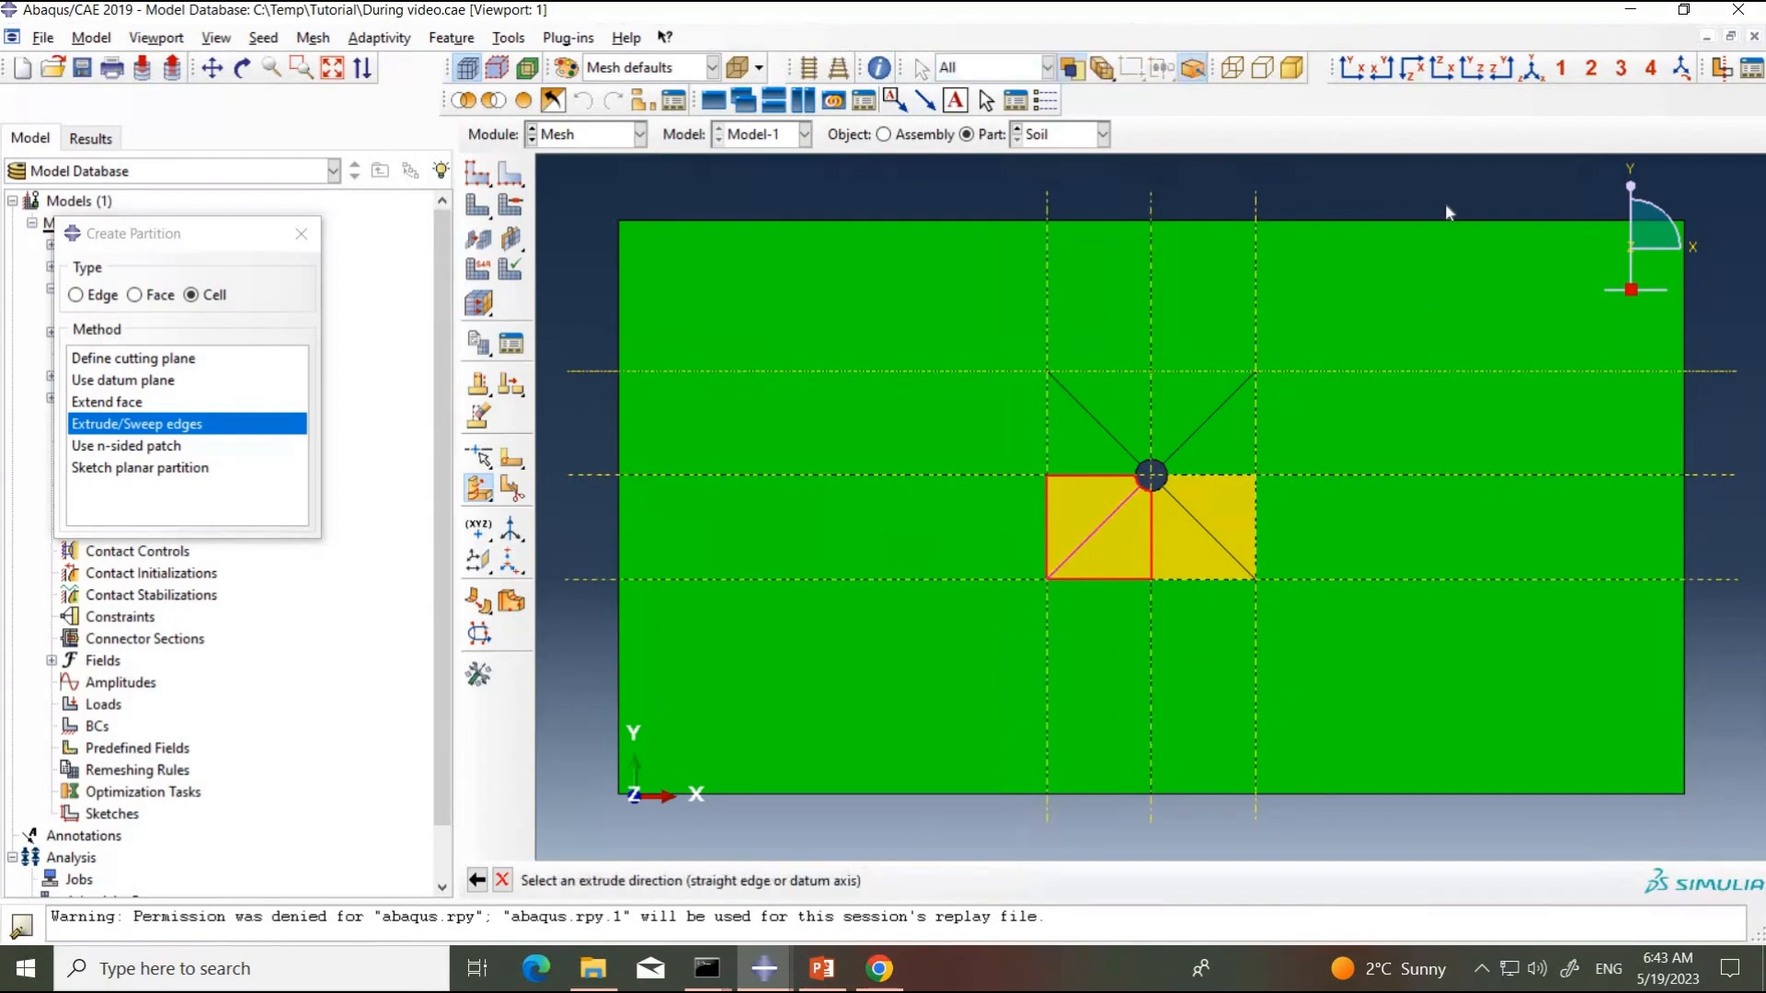
left_click(1531, 67)
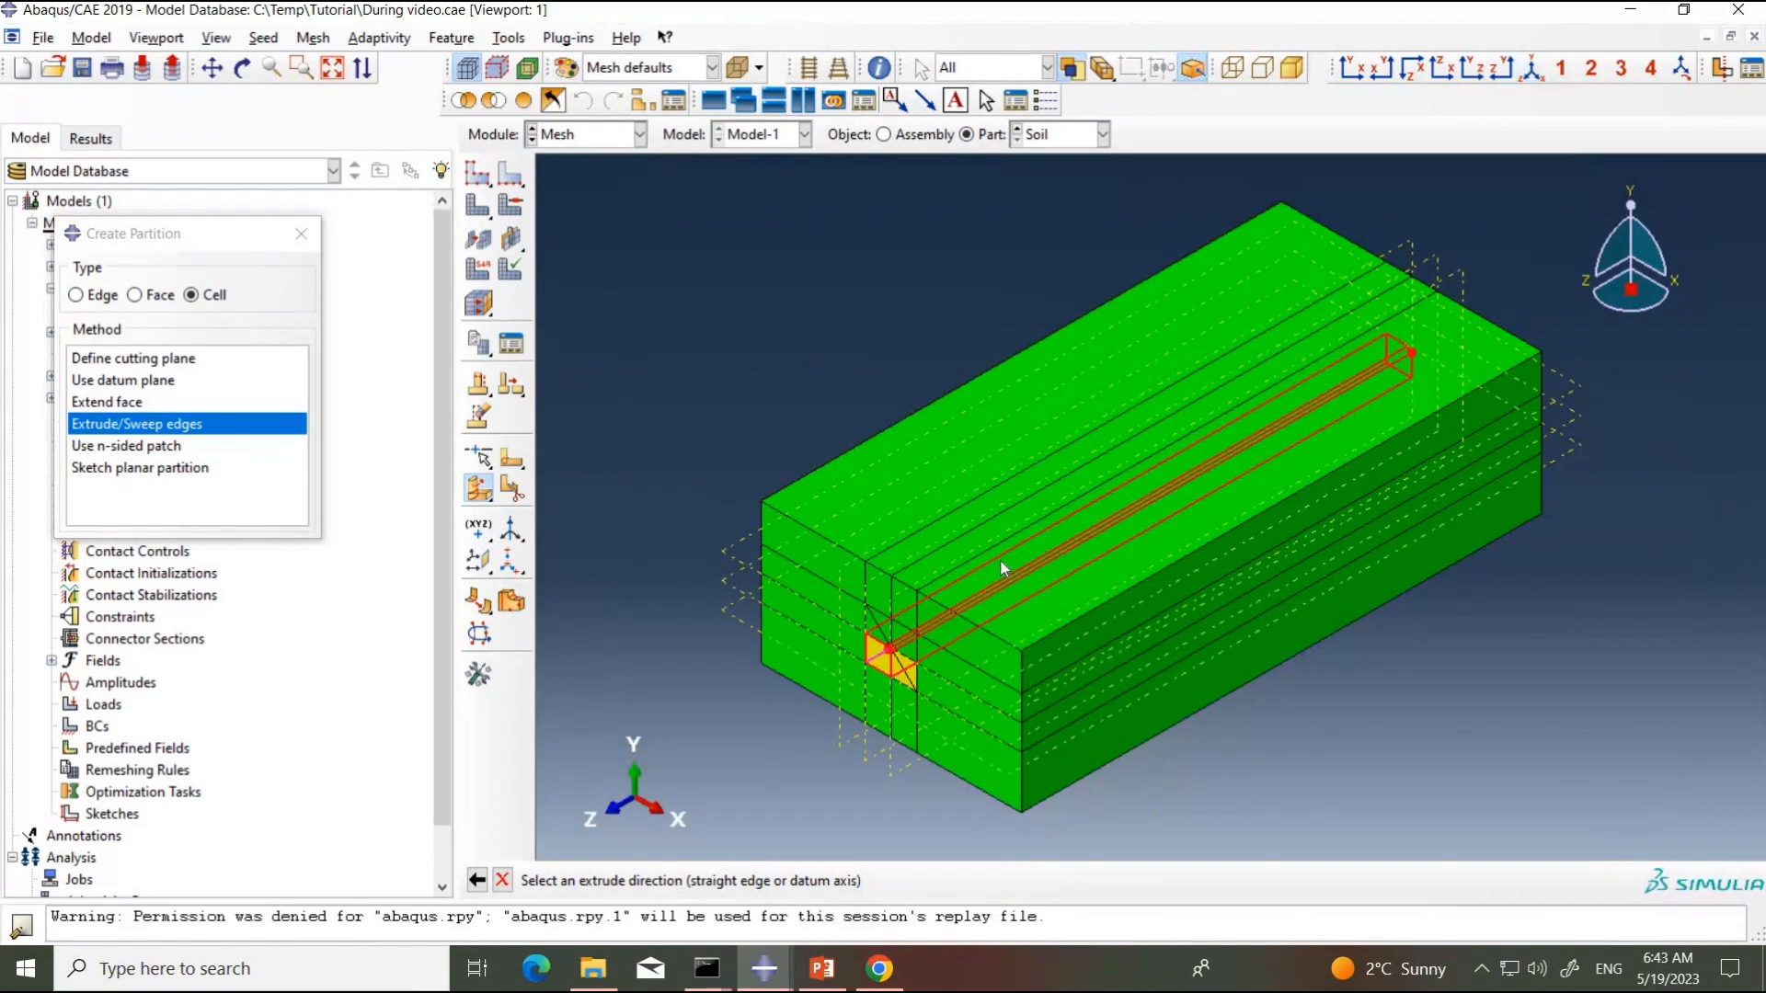
left_click(995, 558)
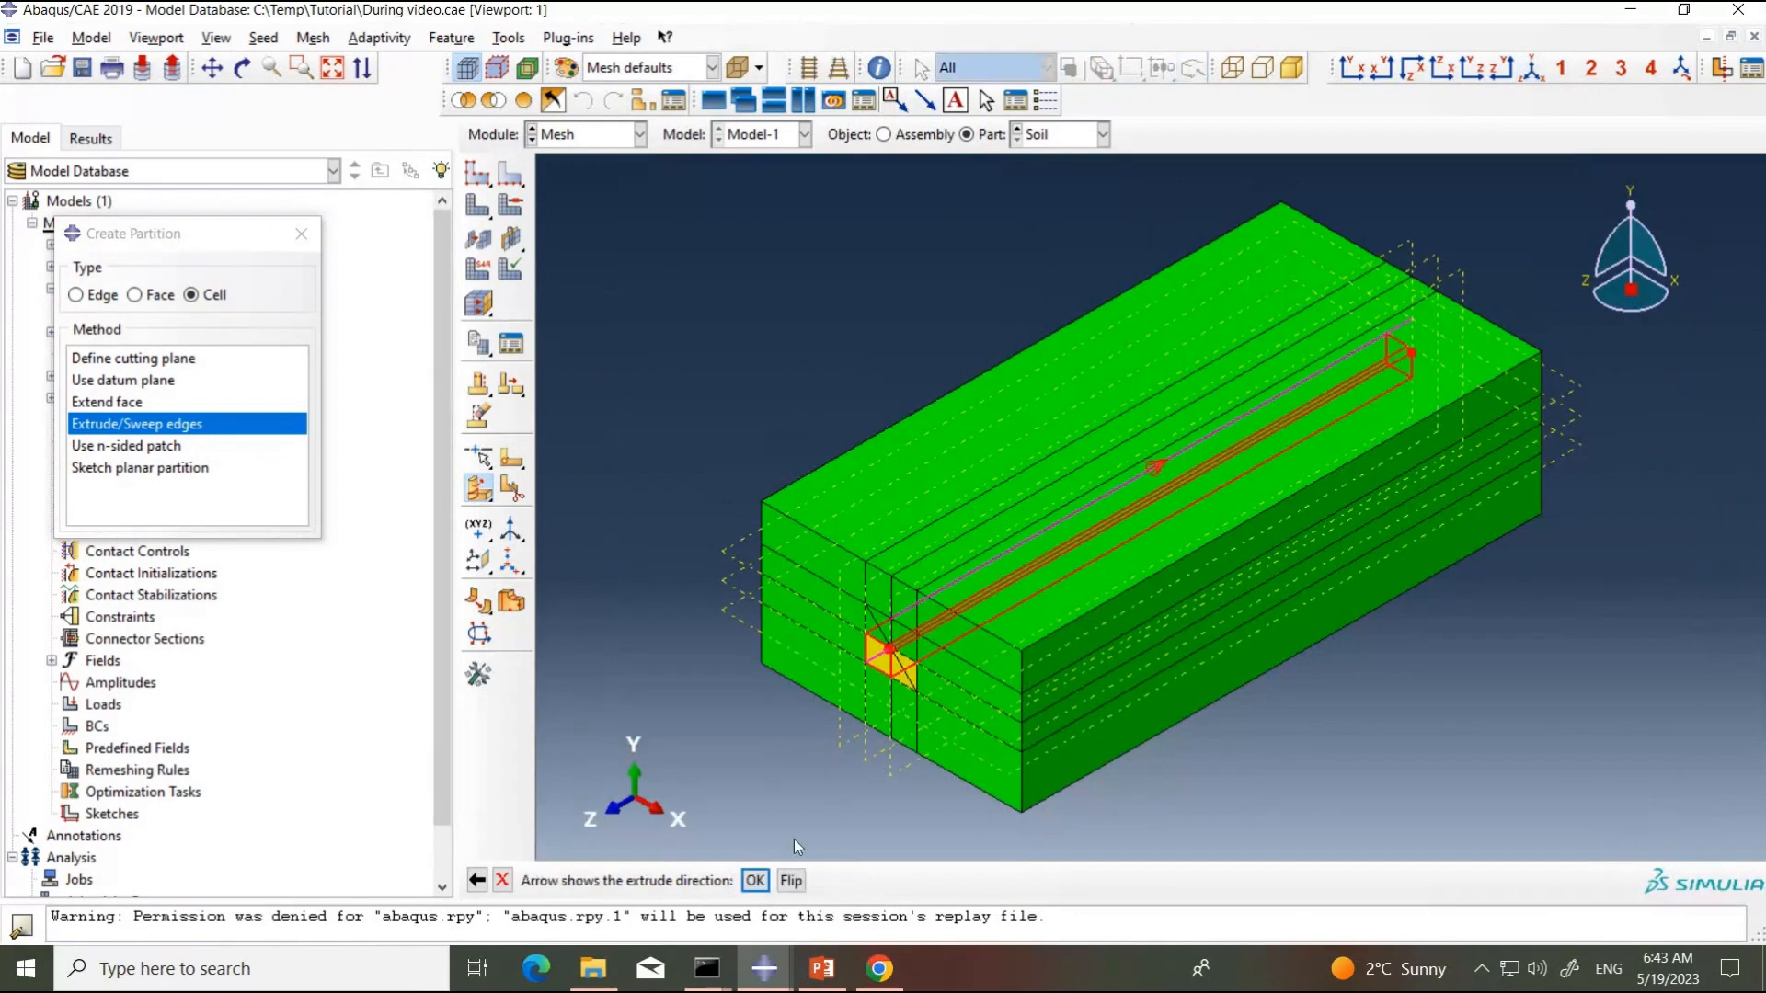
left_click(755, 881)
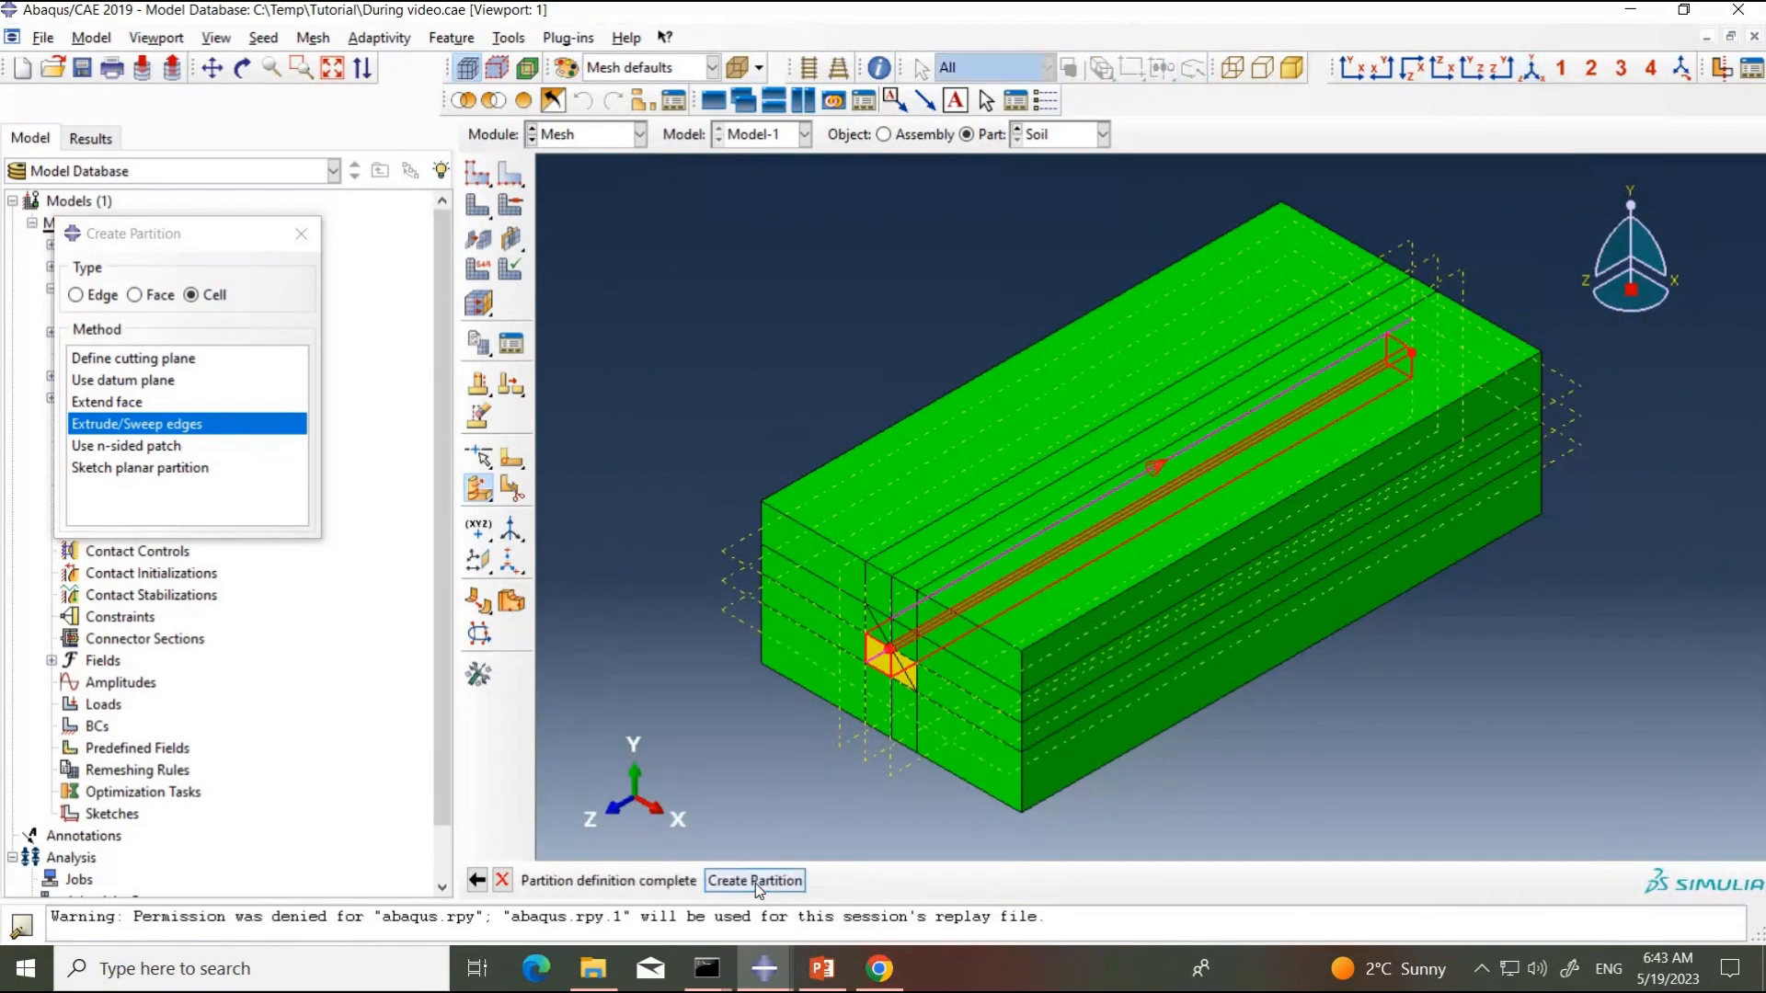
left_click(754, 881)
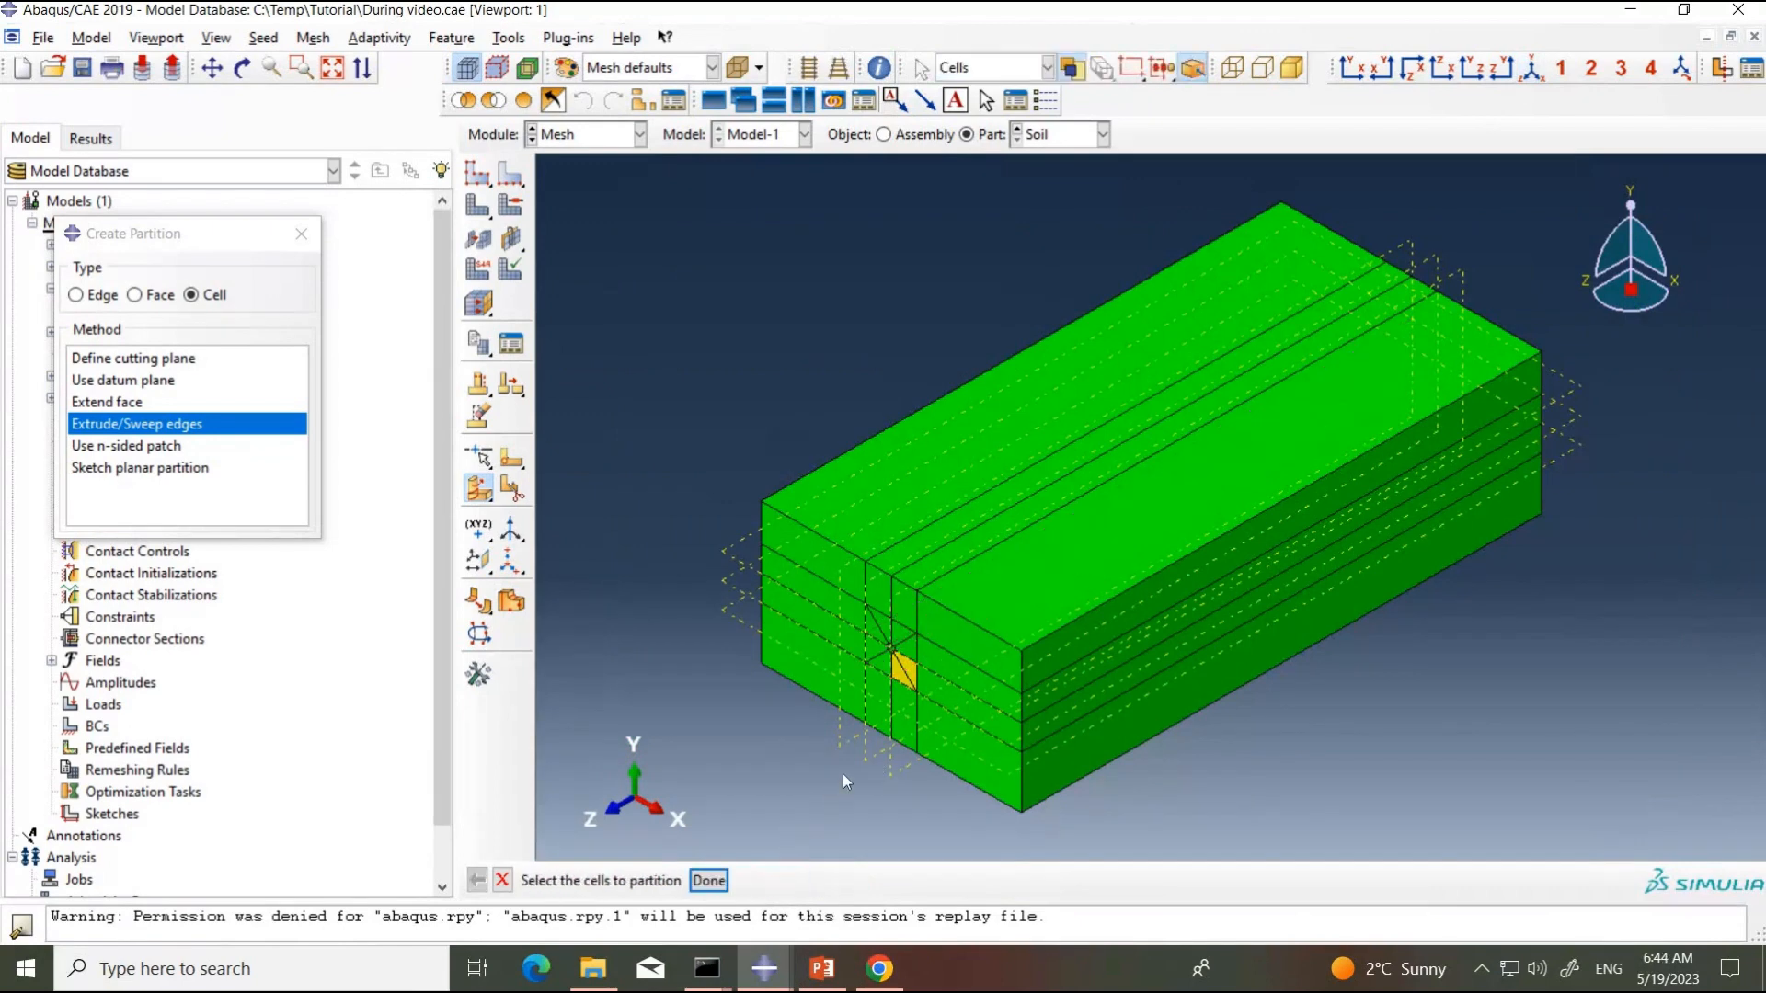
Step: Partition the lower-right cell beside the hole by extruding its diagonal along the cell's lengthwise edge, and end the cell partitioning
left_click(900, 685)
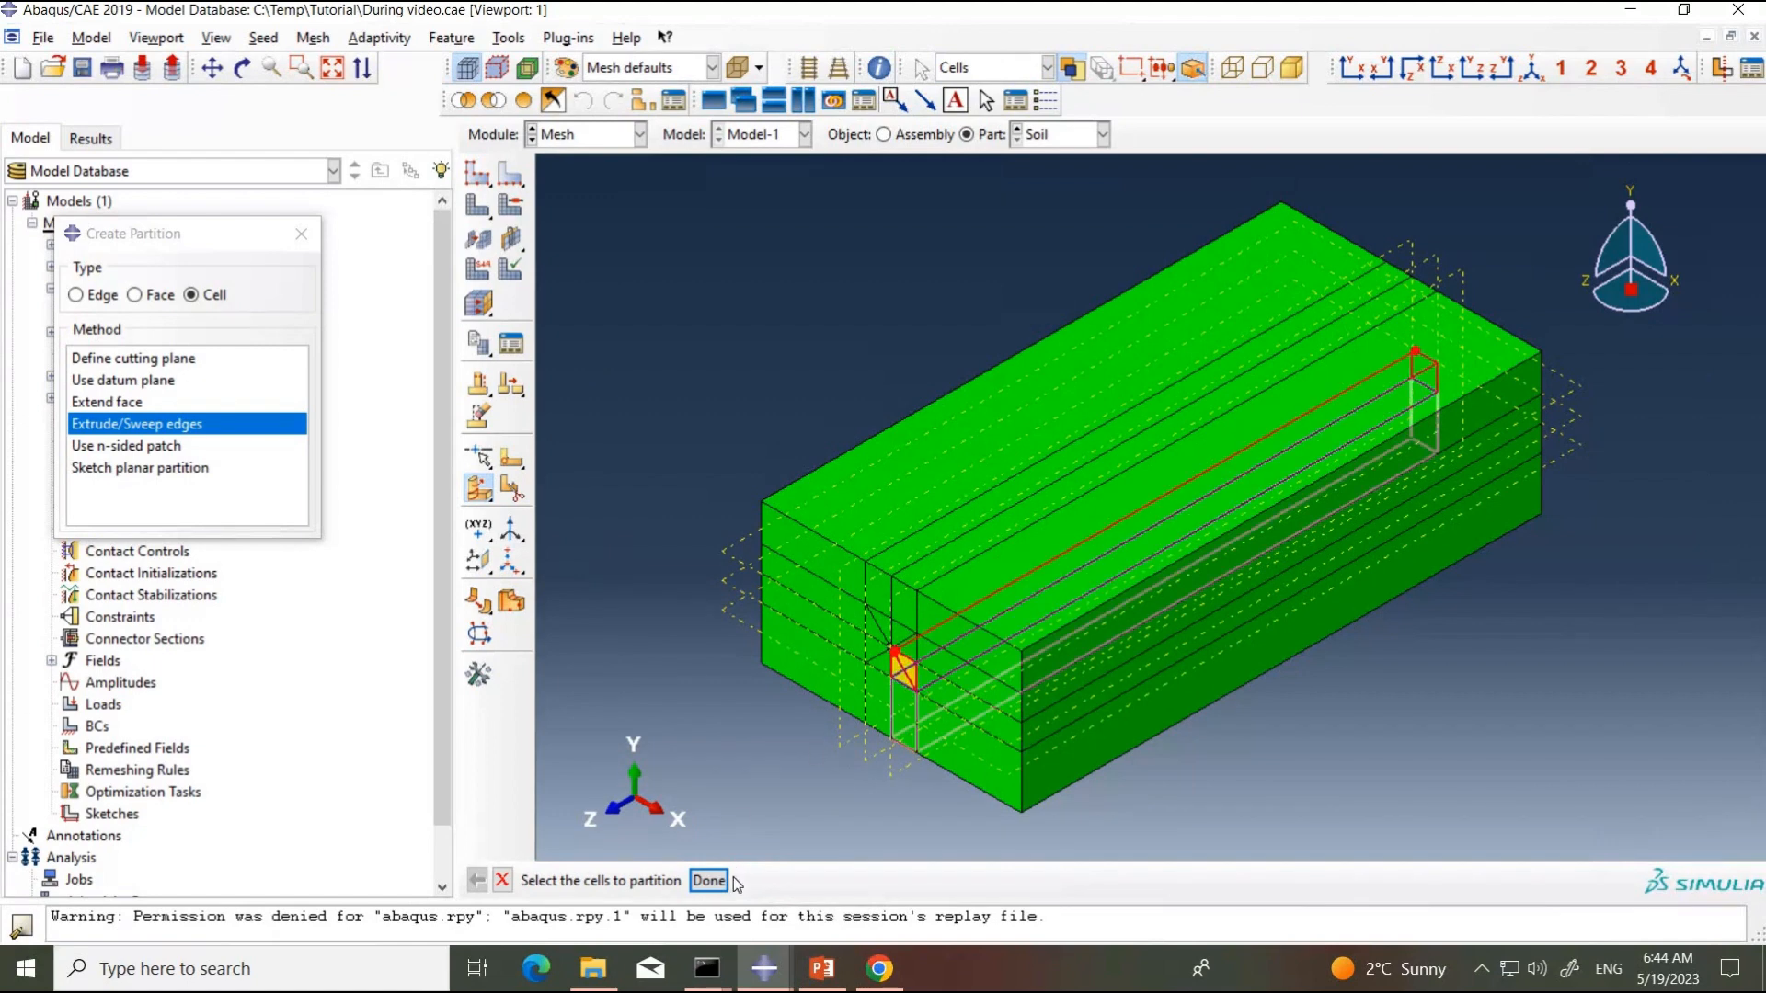
left_click(709, 880)
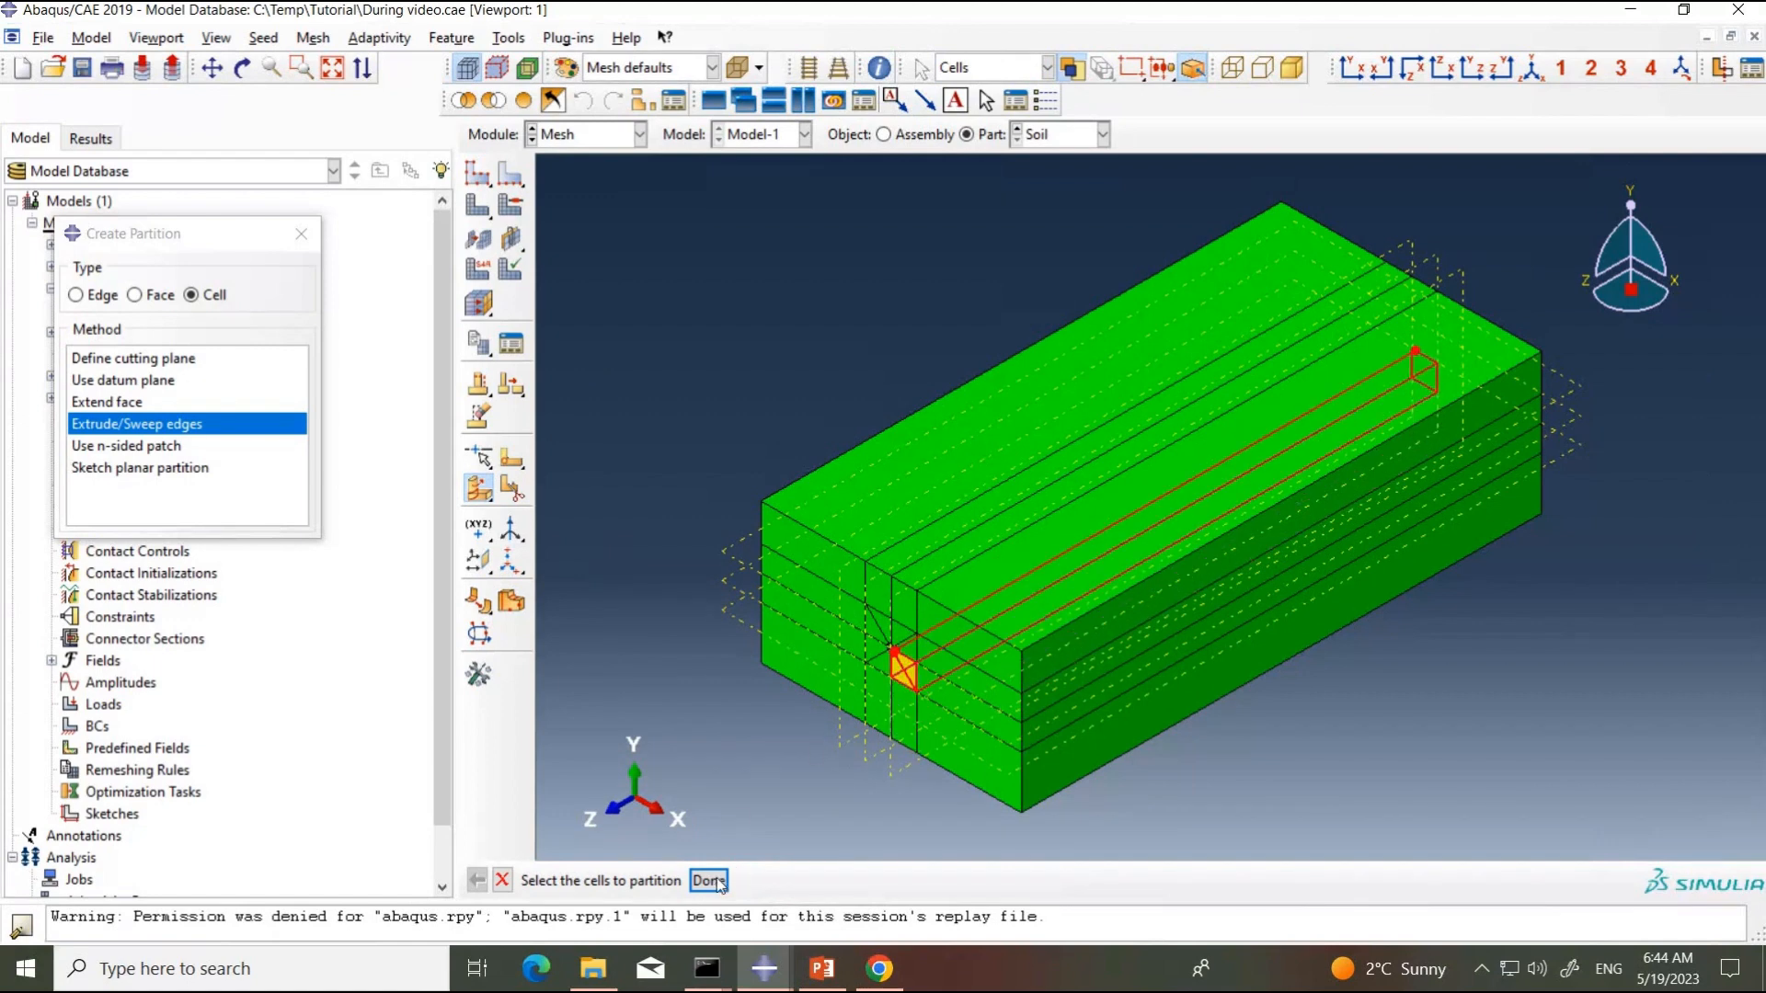
left_click(911, 685)
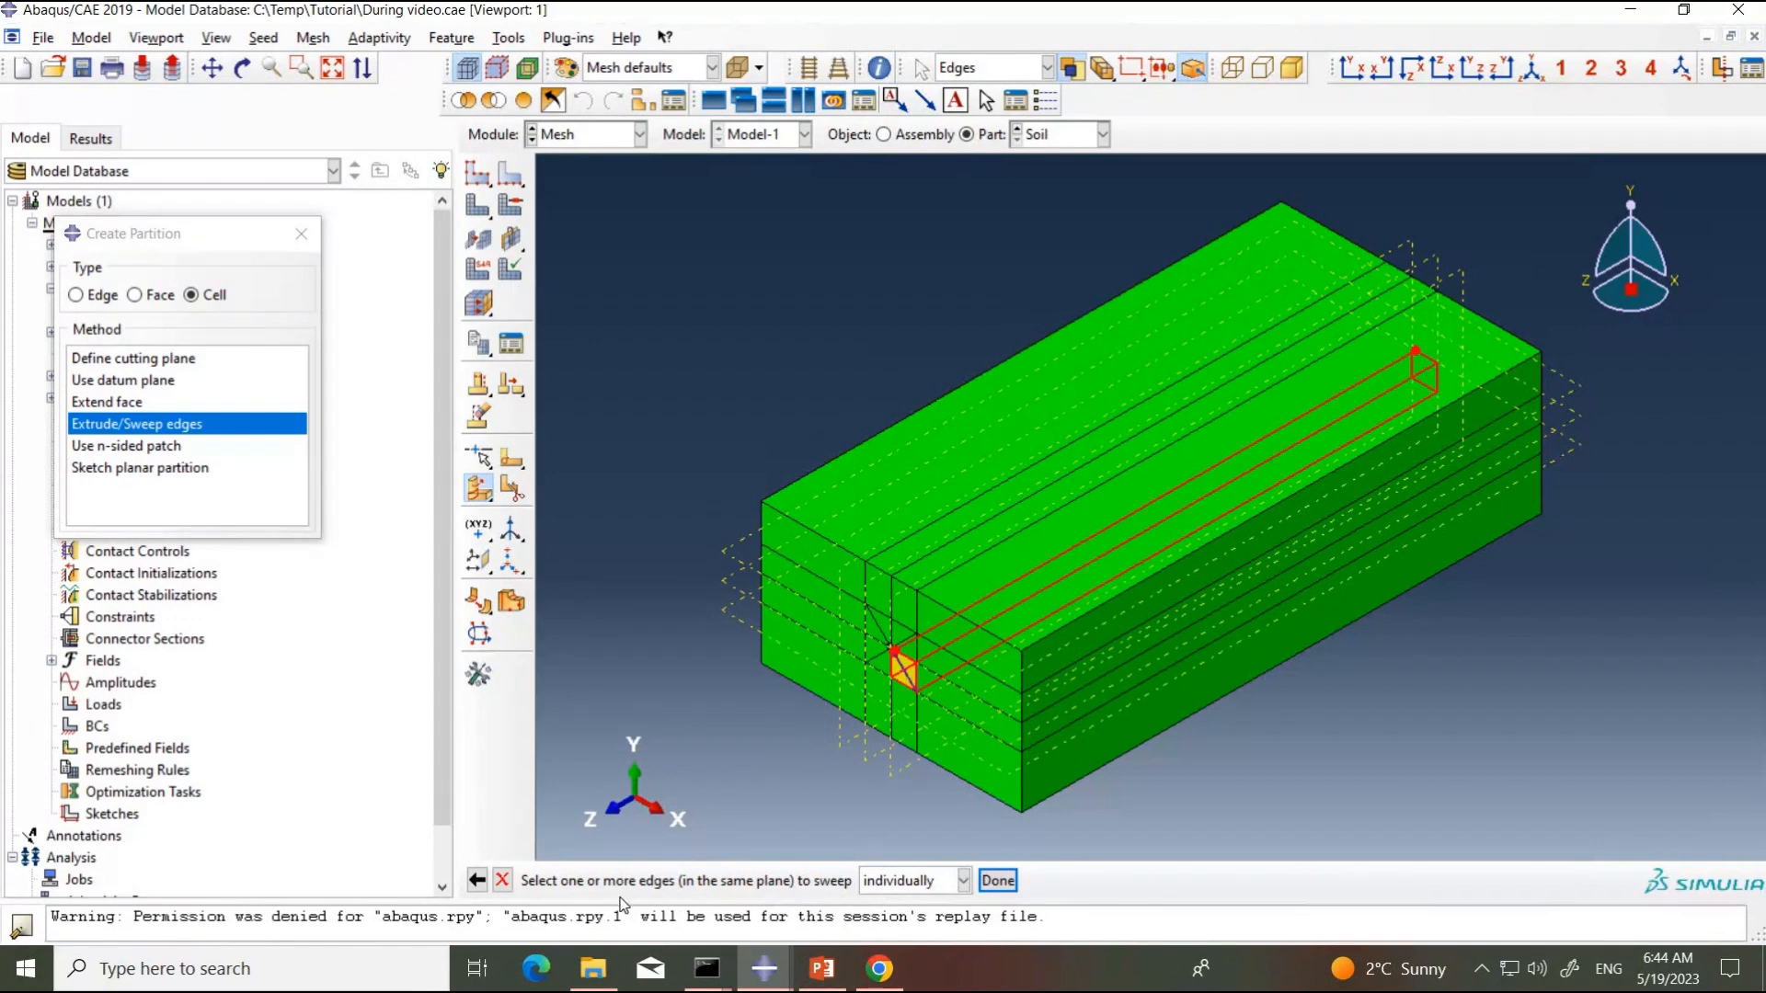
left_click(999, 883)
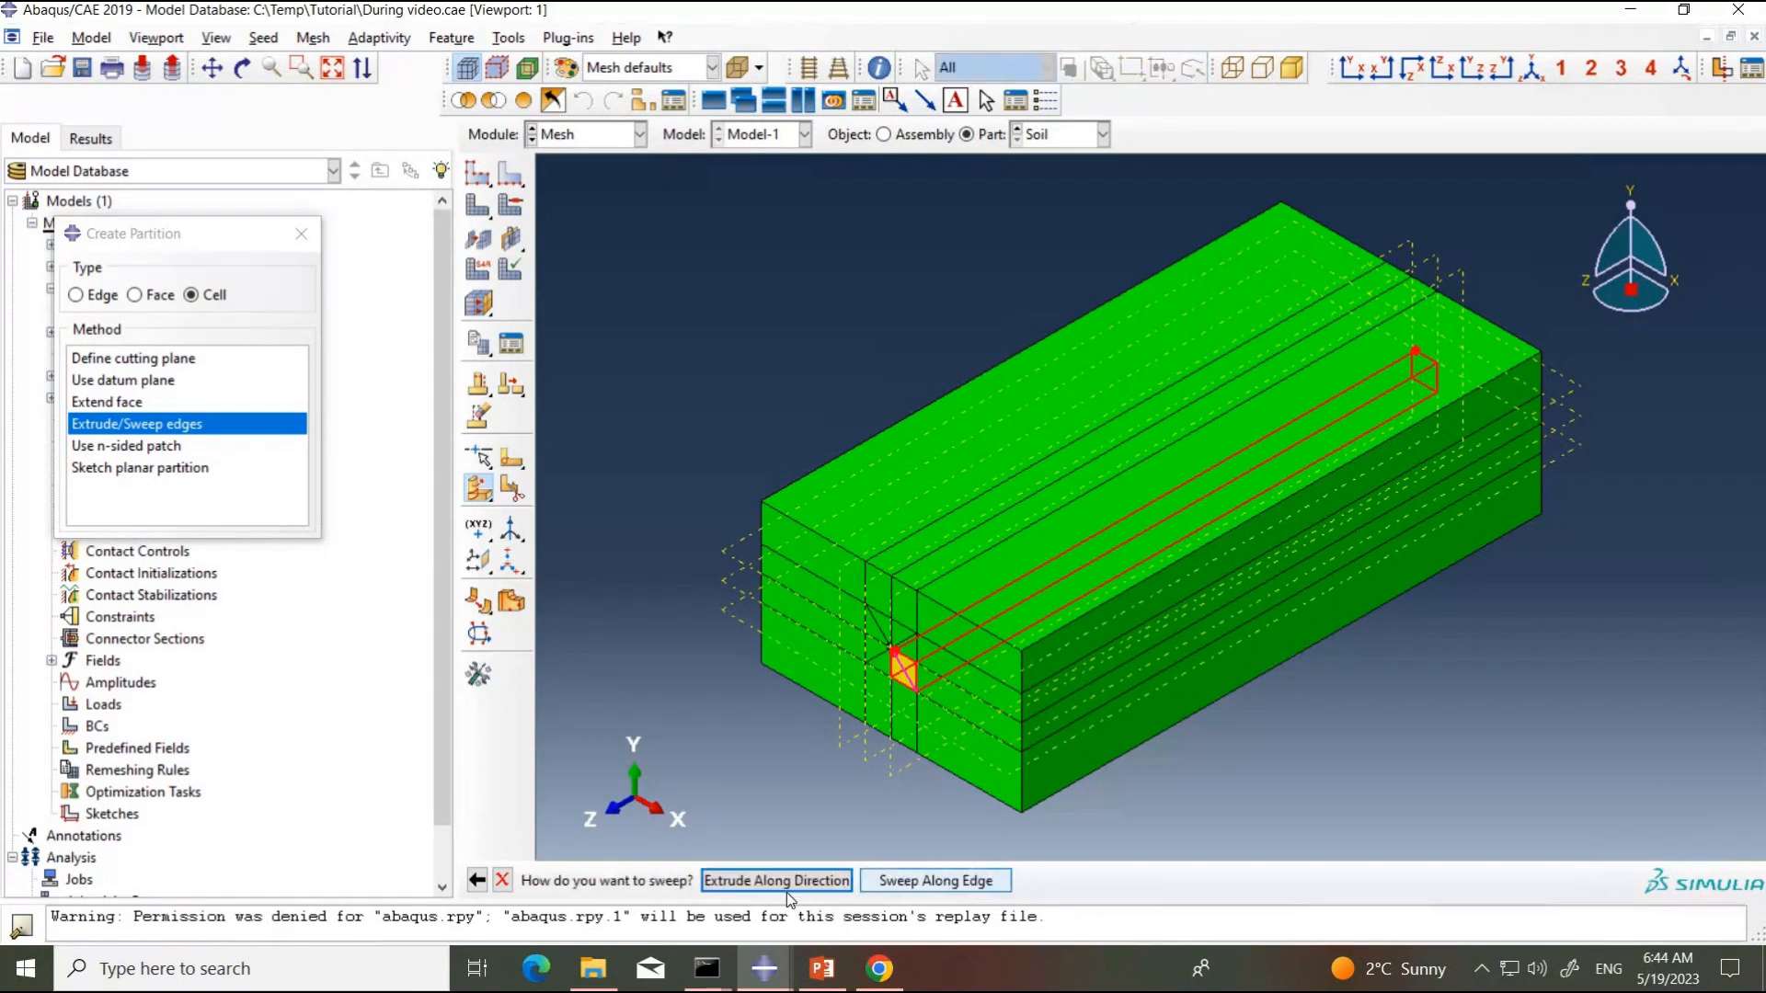
left_click(777, 881)
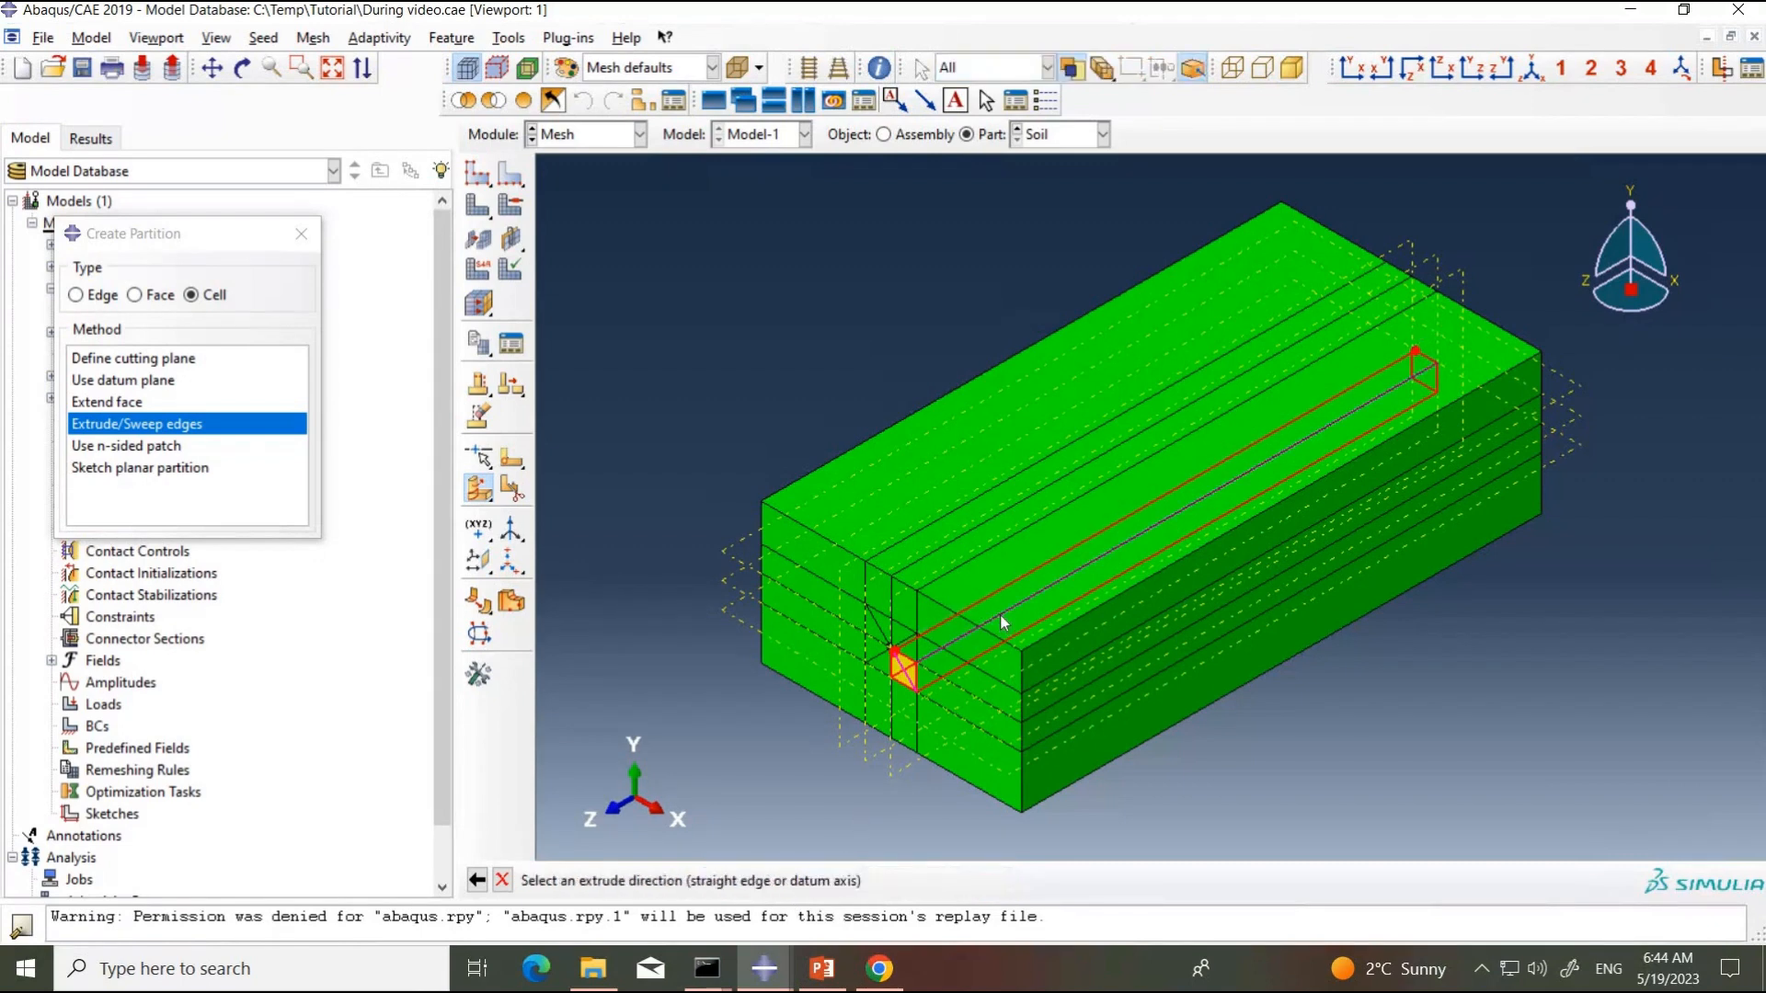
left_click(1000, 614)
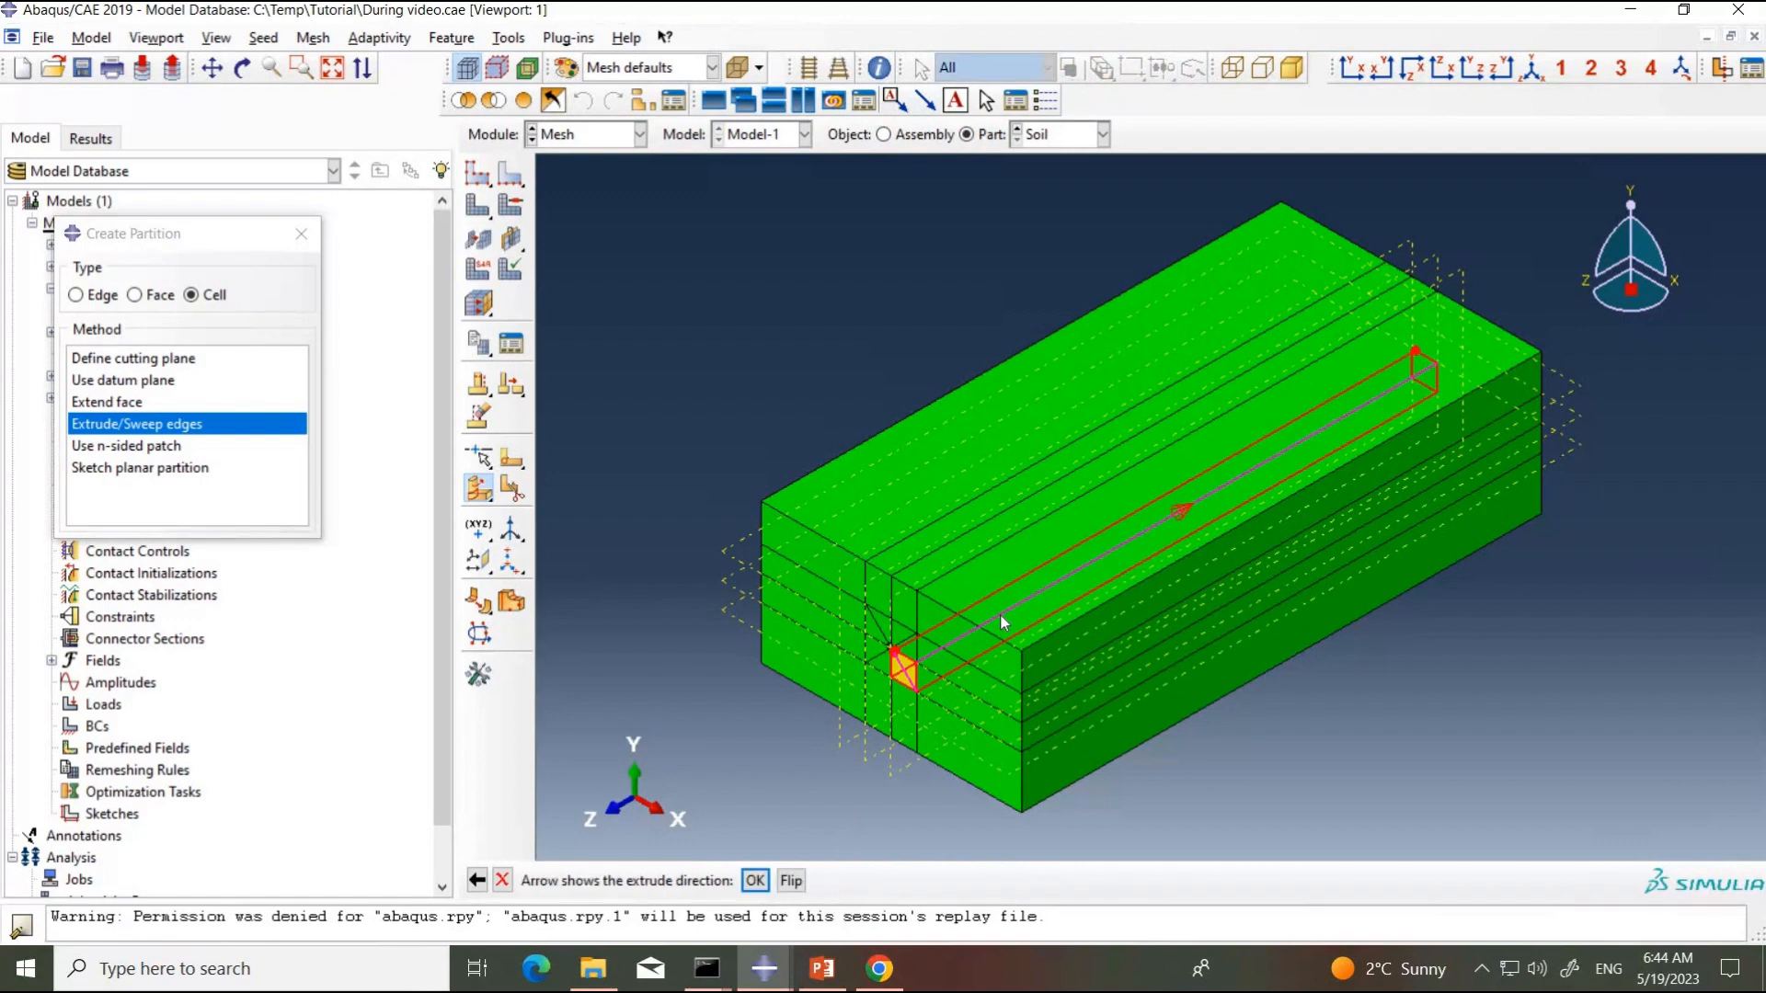
middle_click(1000, 614)
middle_click(781, 774)
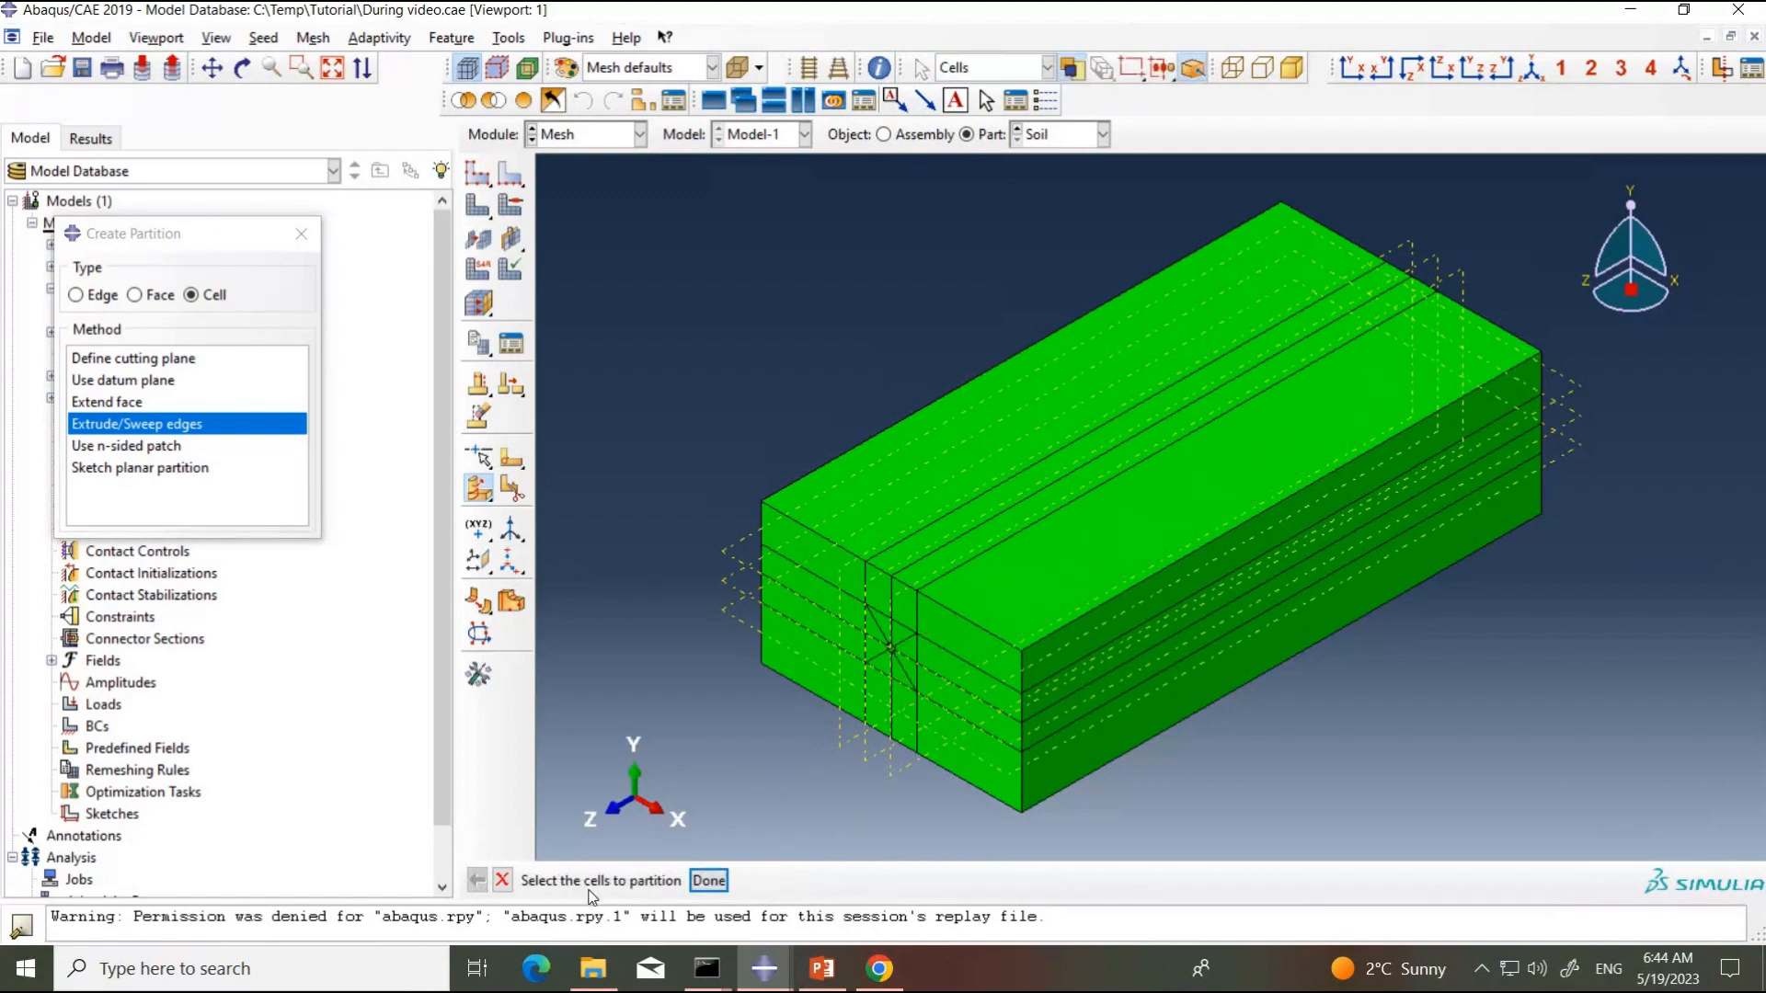
left_click(704, 883)
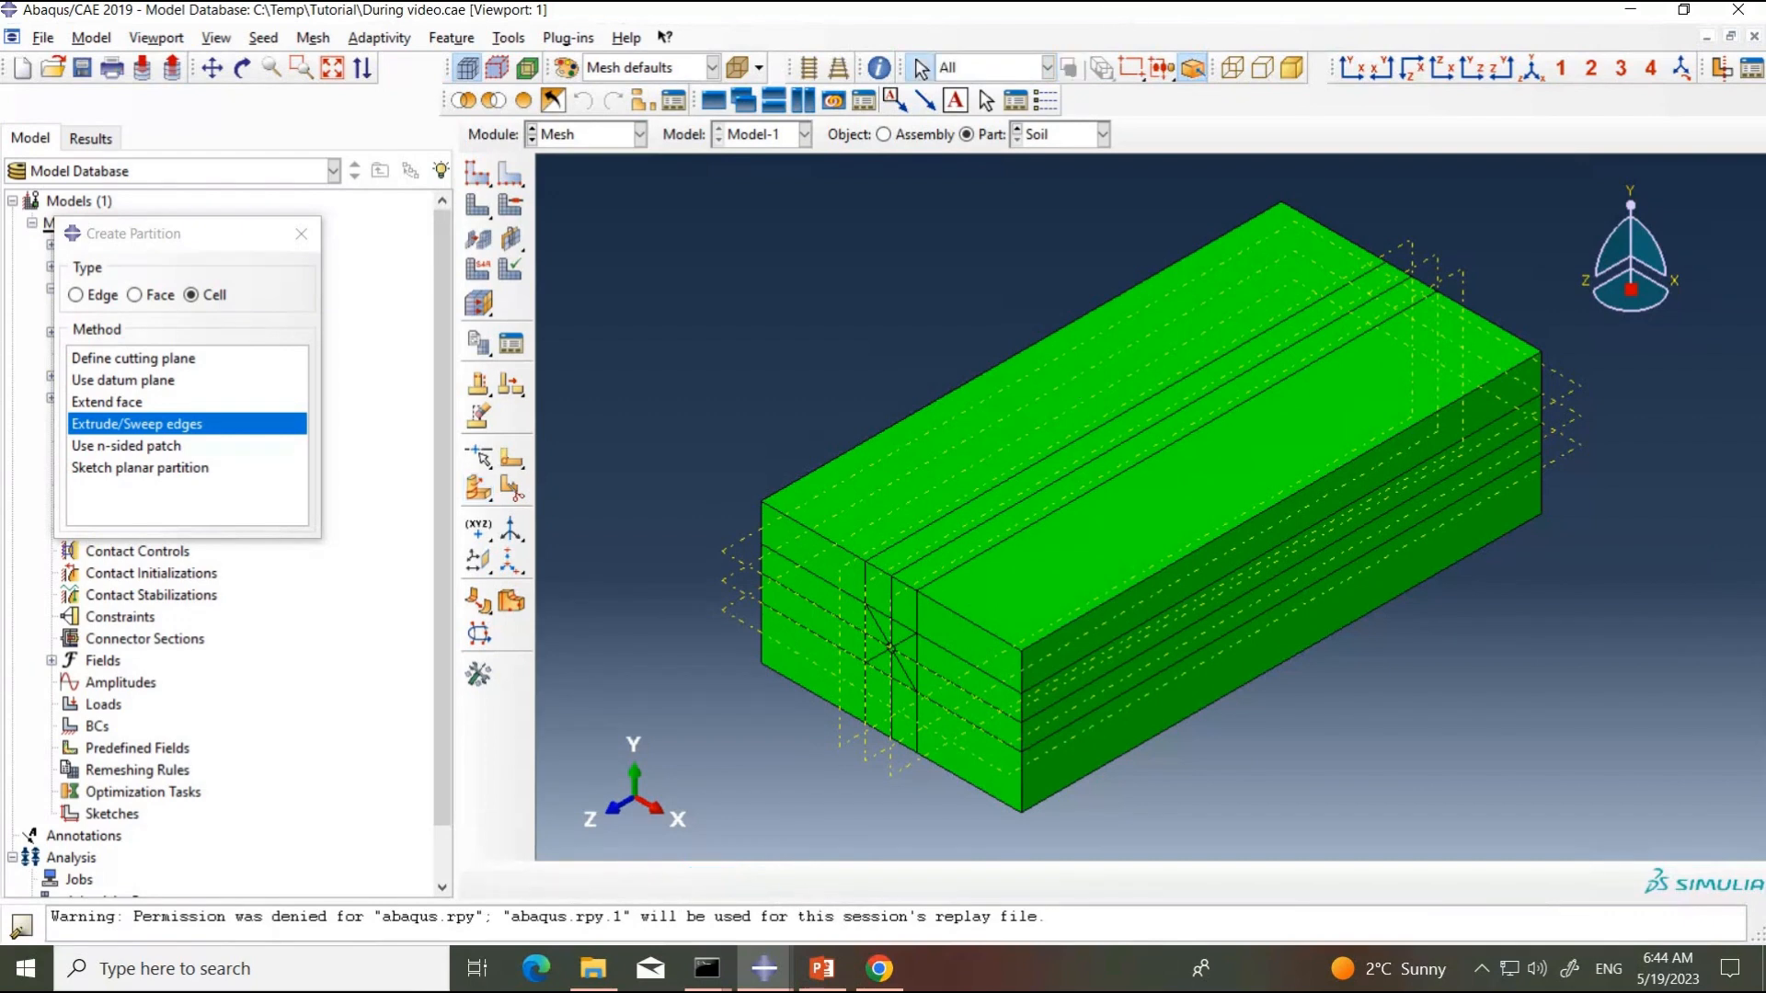
Step: Check the soil meshing slide in PowerPoint for the 2.5D refinement zone around the pipe and return to Abaqus/CAE
left_click(1152, 13)
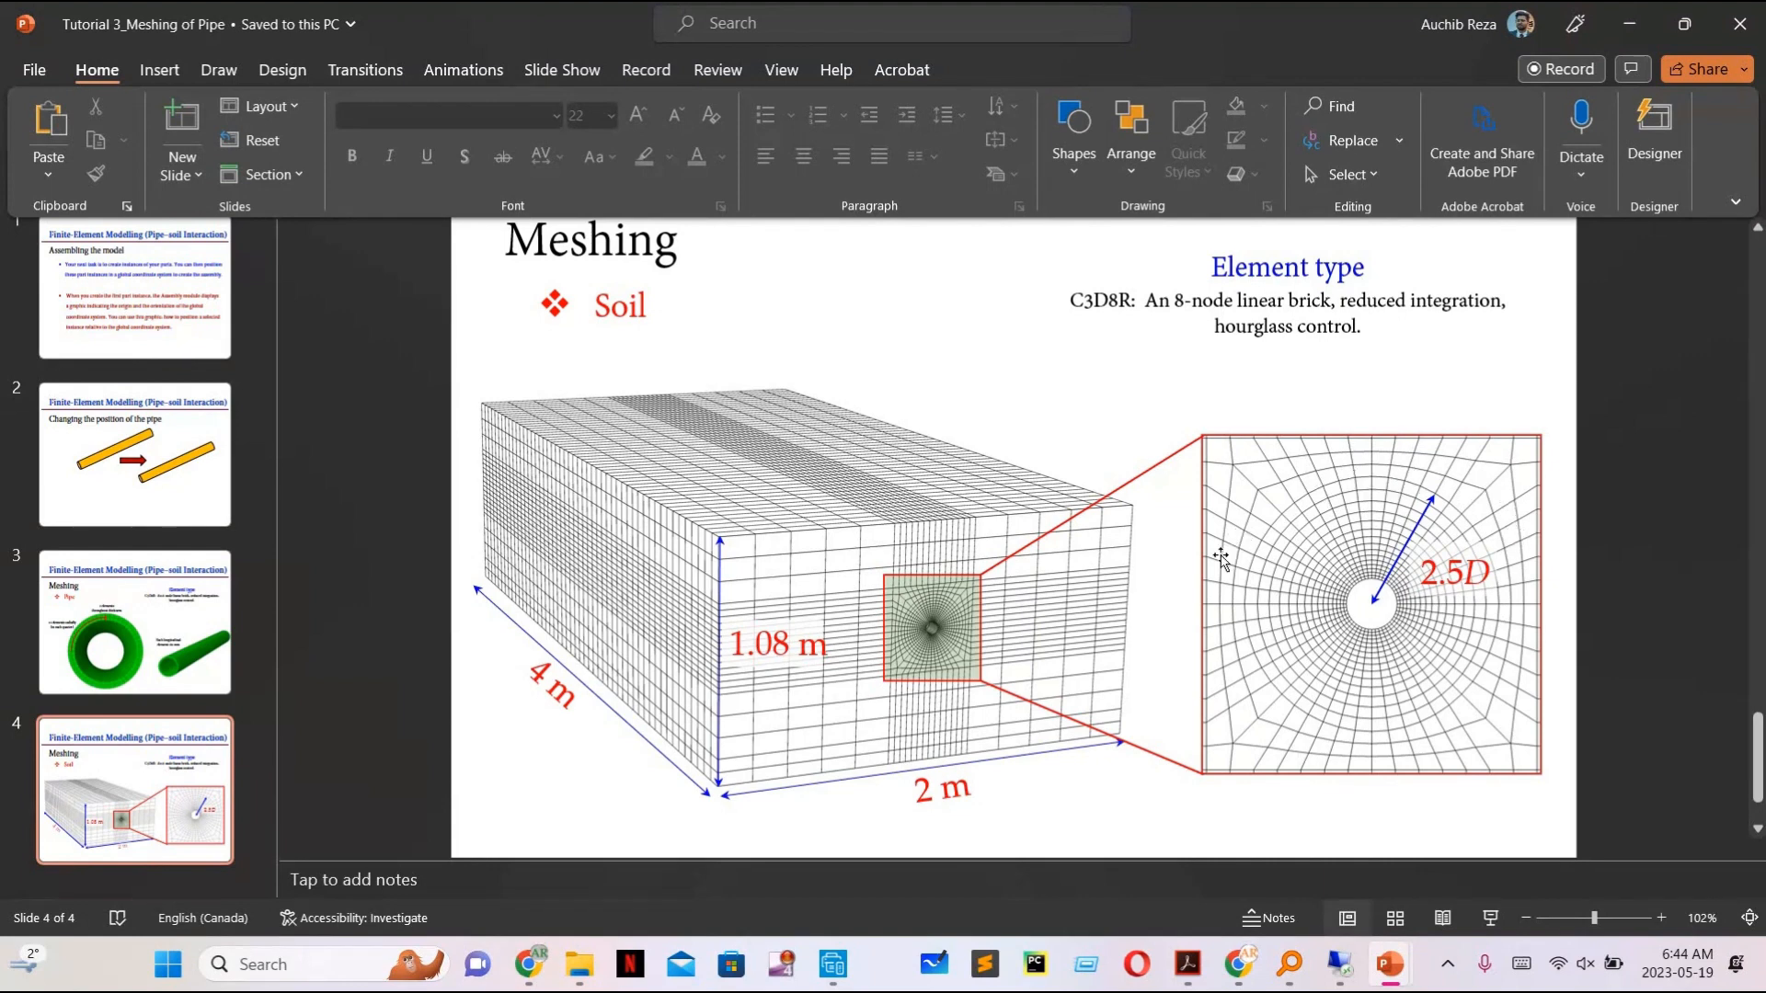
left_click(1341, 970)
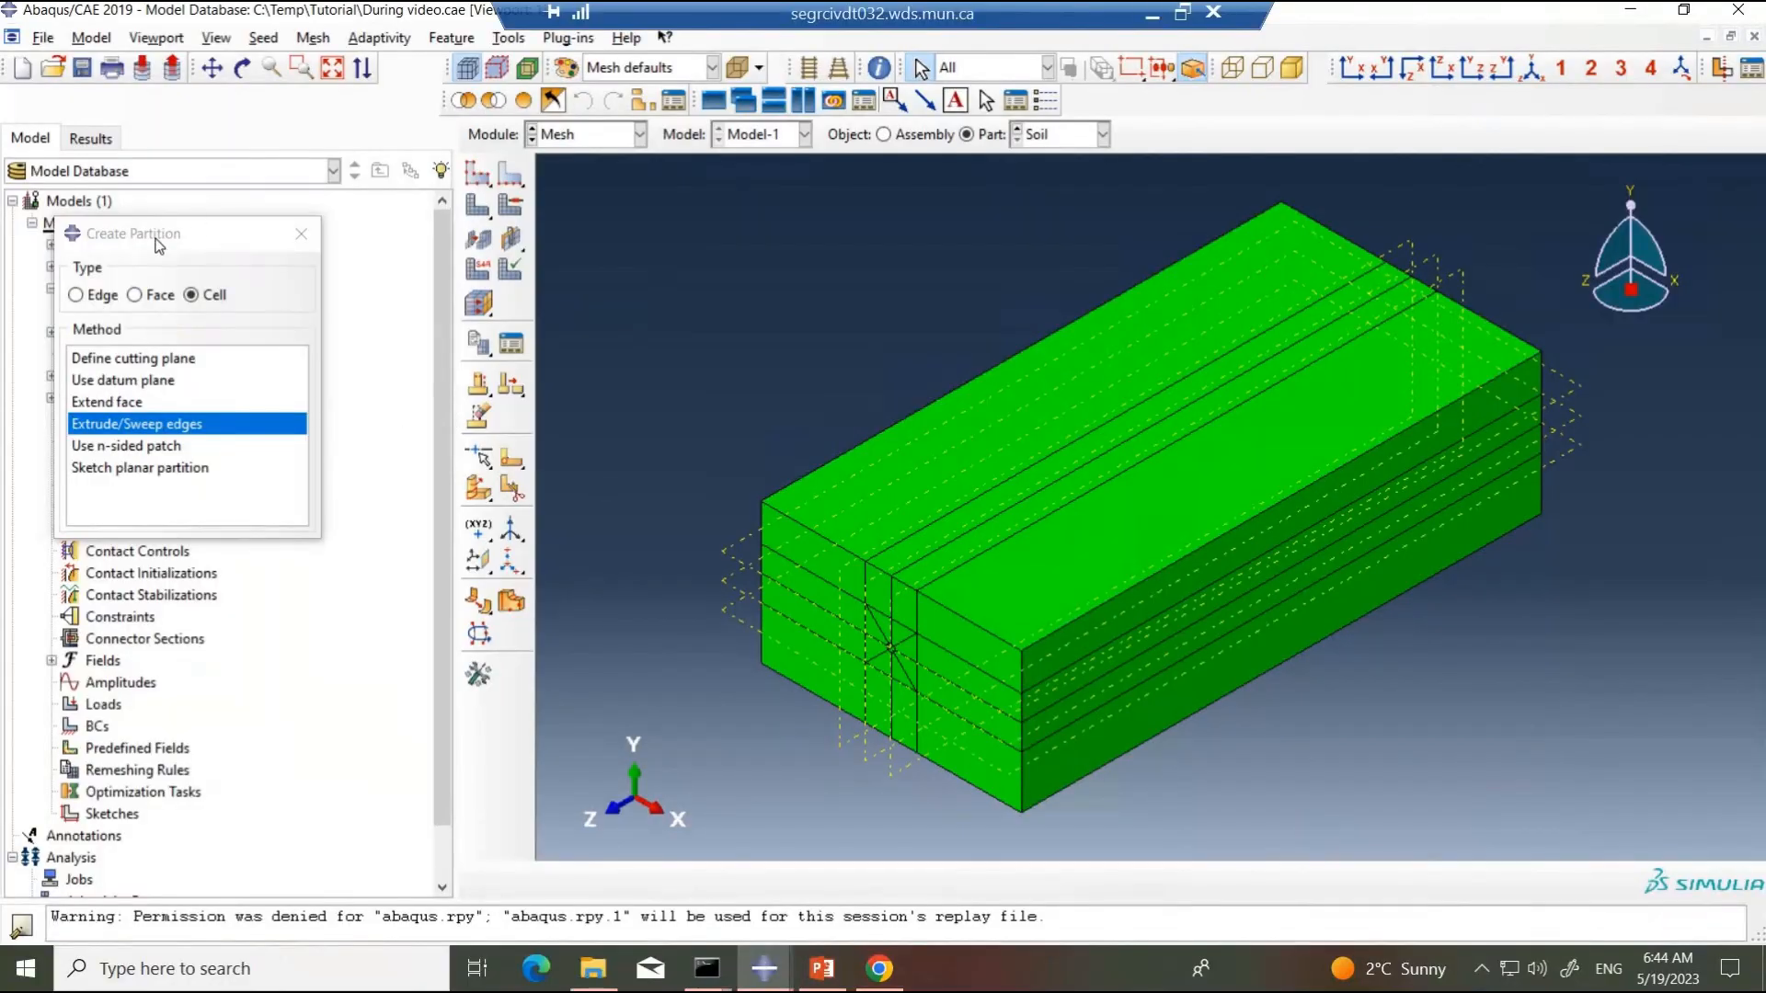
Step: Start a sketched face partition on the eight triangular faces around the pipe hole, with the square's right edge as the vertical reference on the right
left_click(162, 296)
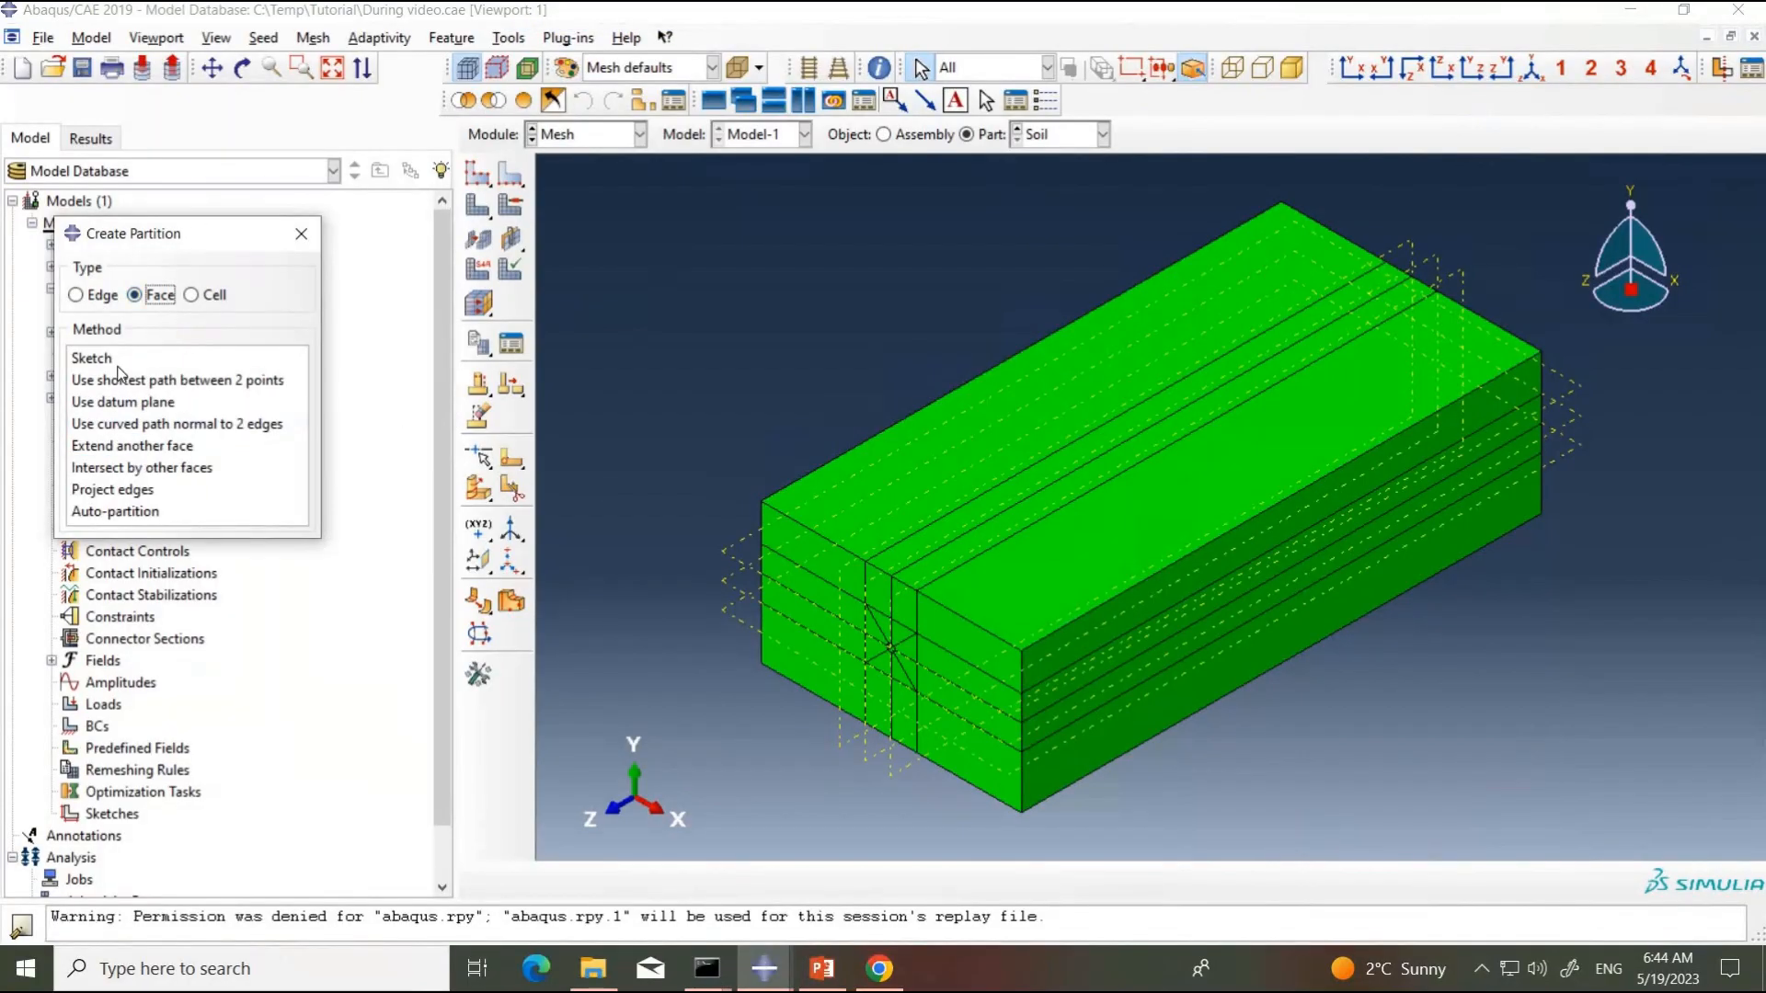
left_click(115, 361)
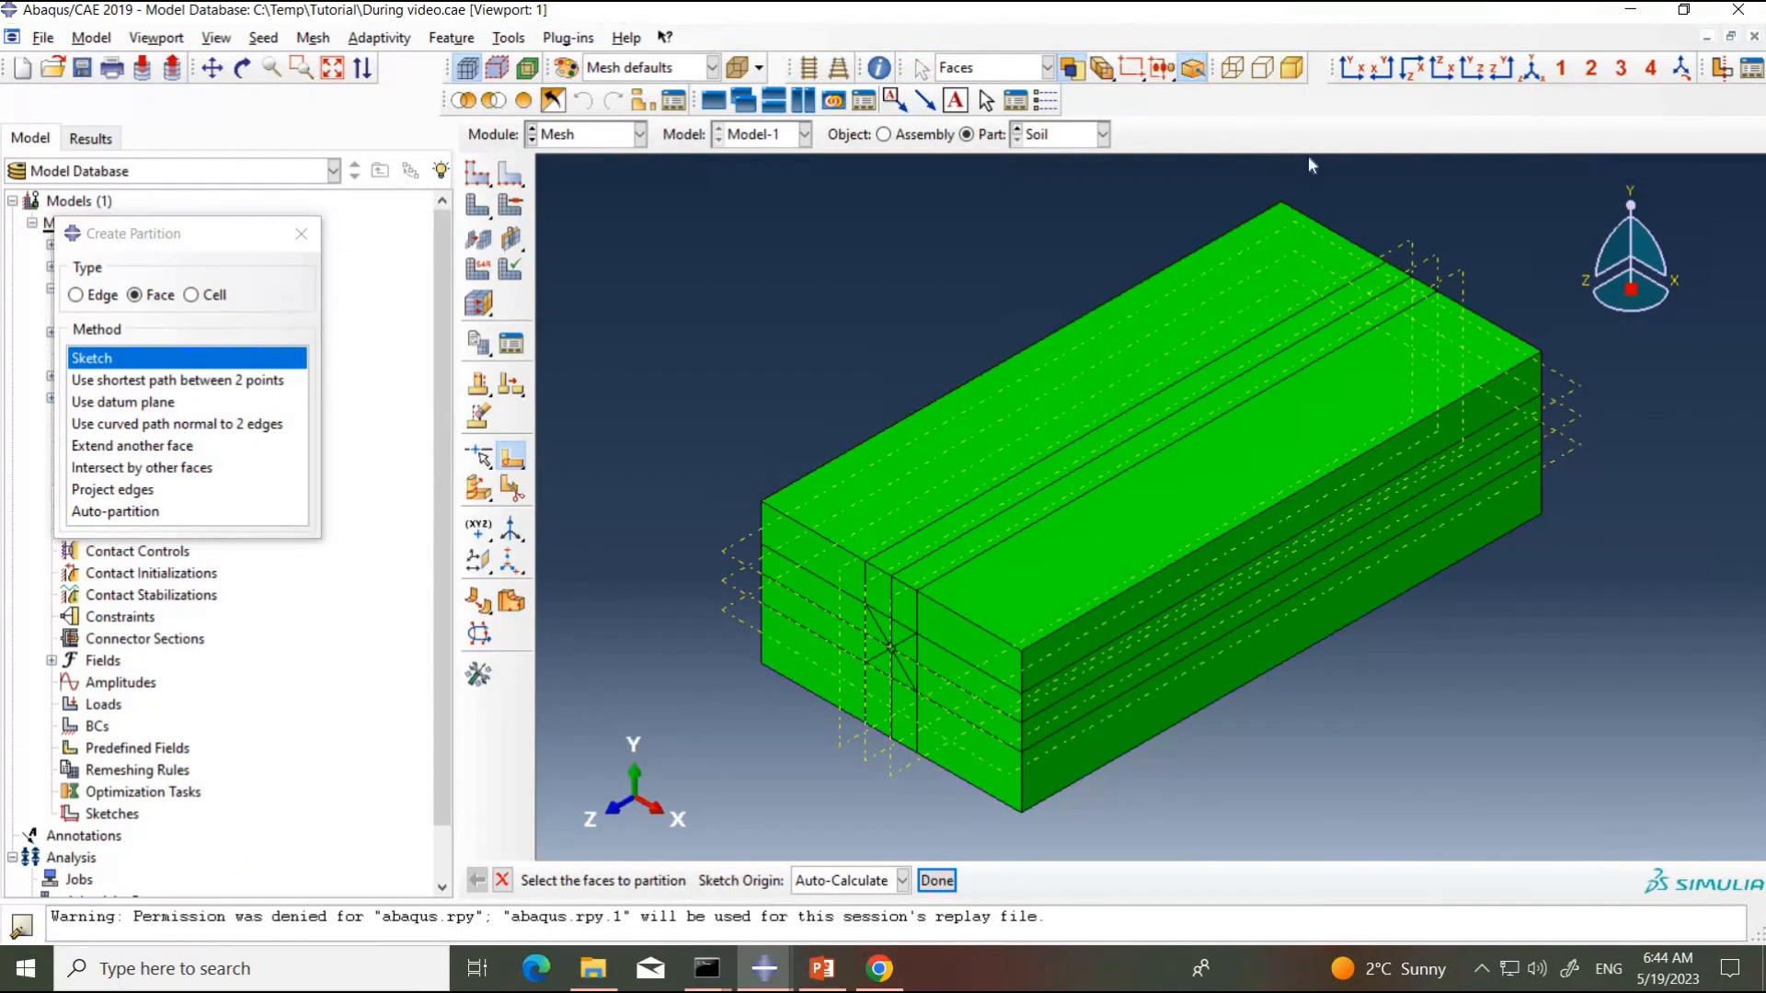
left_click(1351, 68)
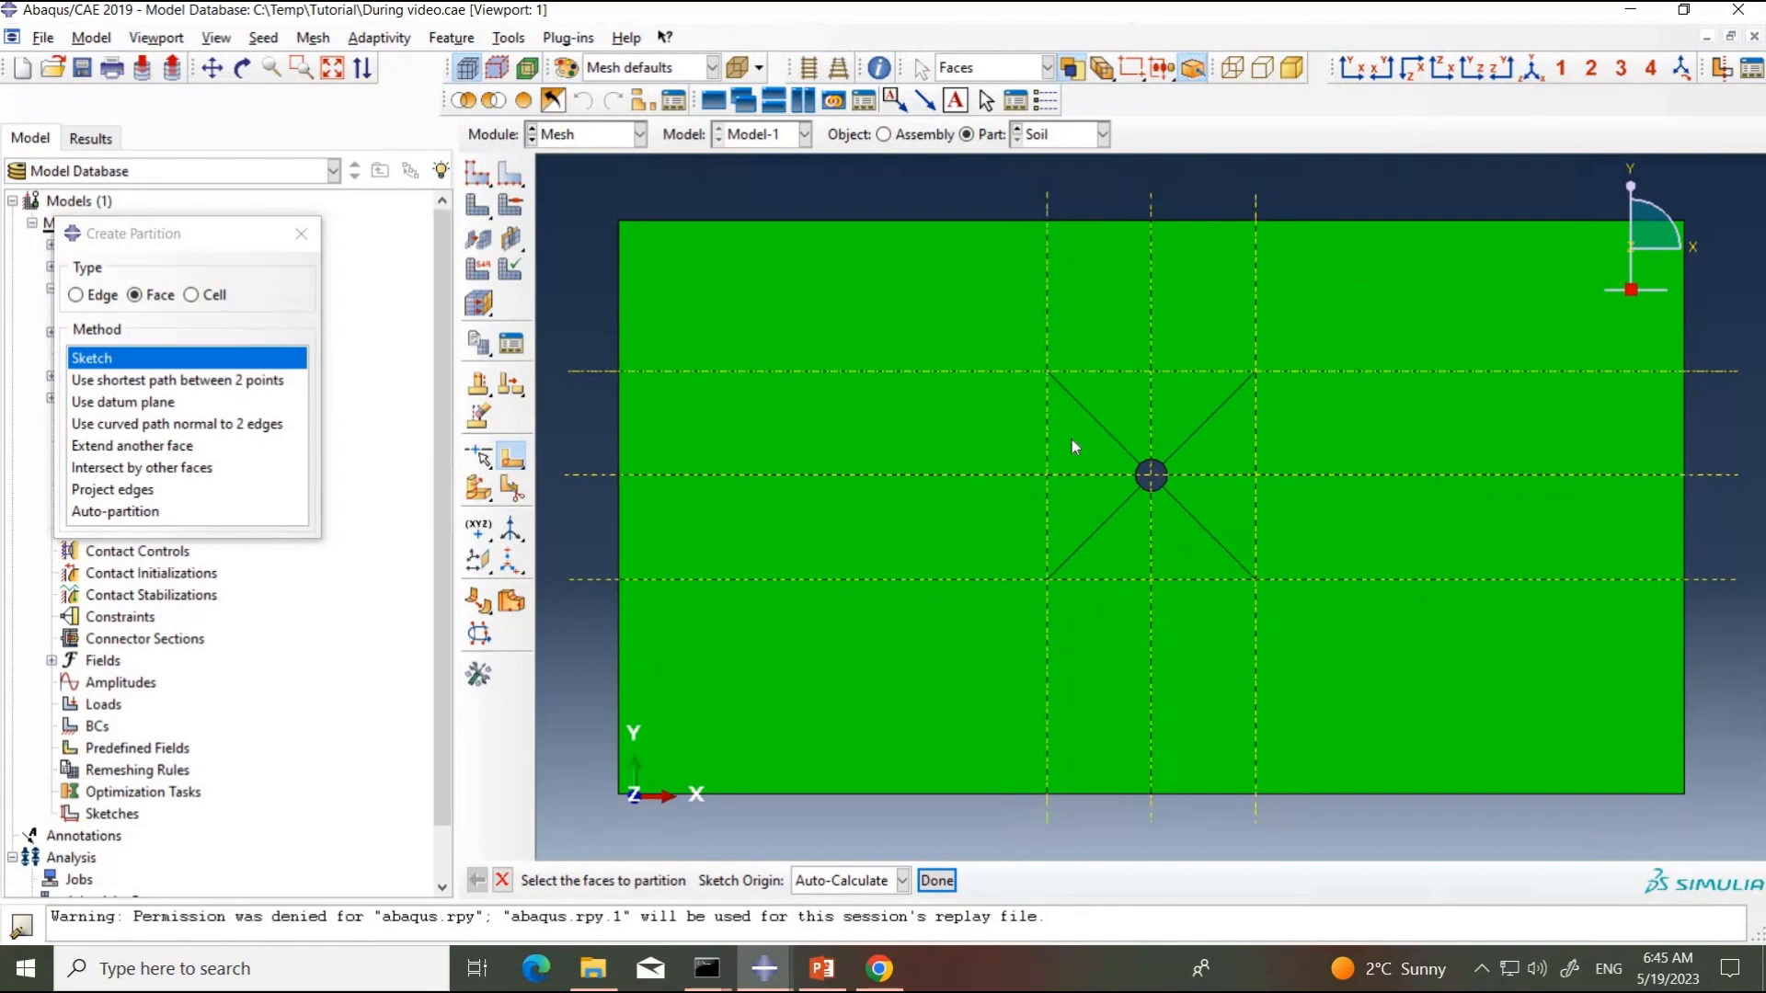
left_click(1109, 406)
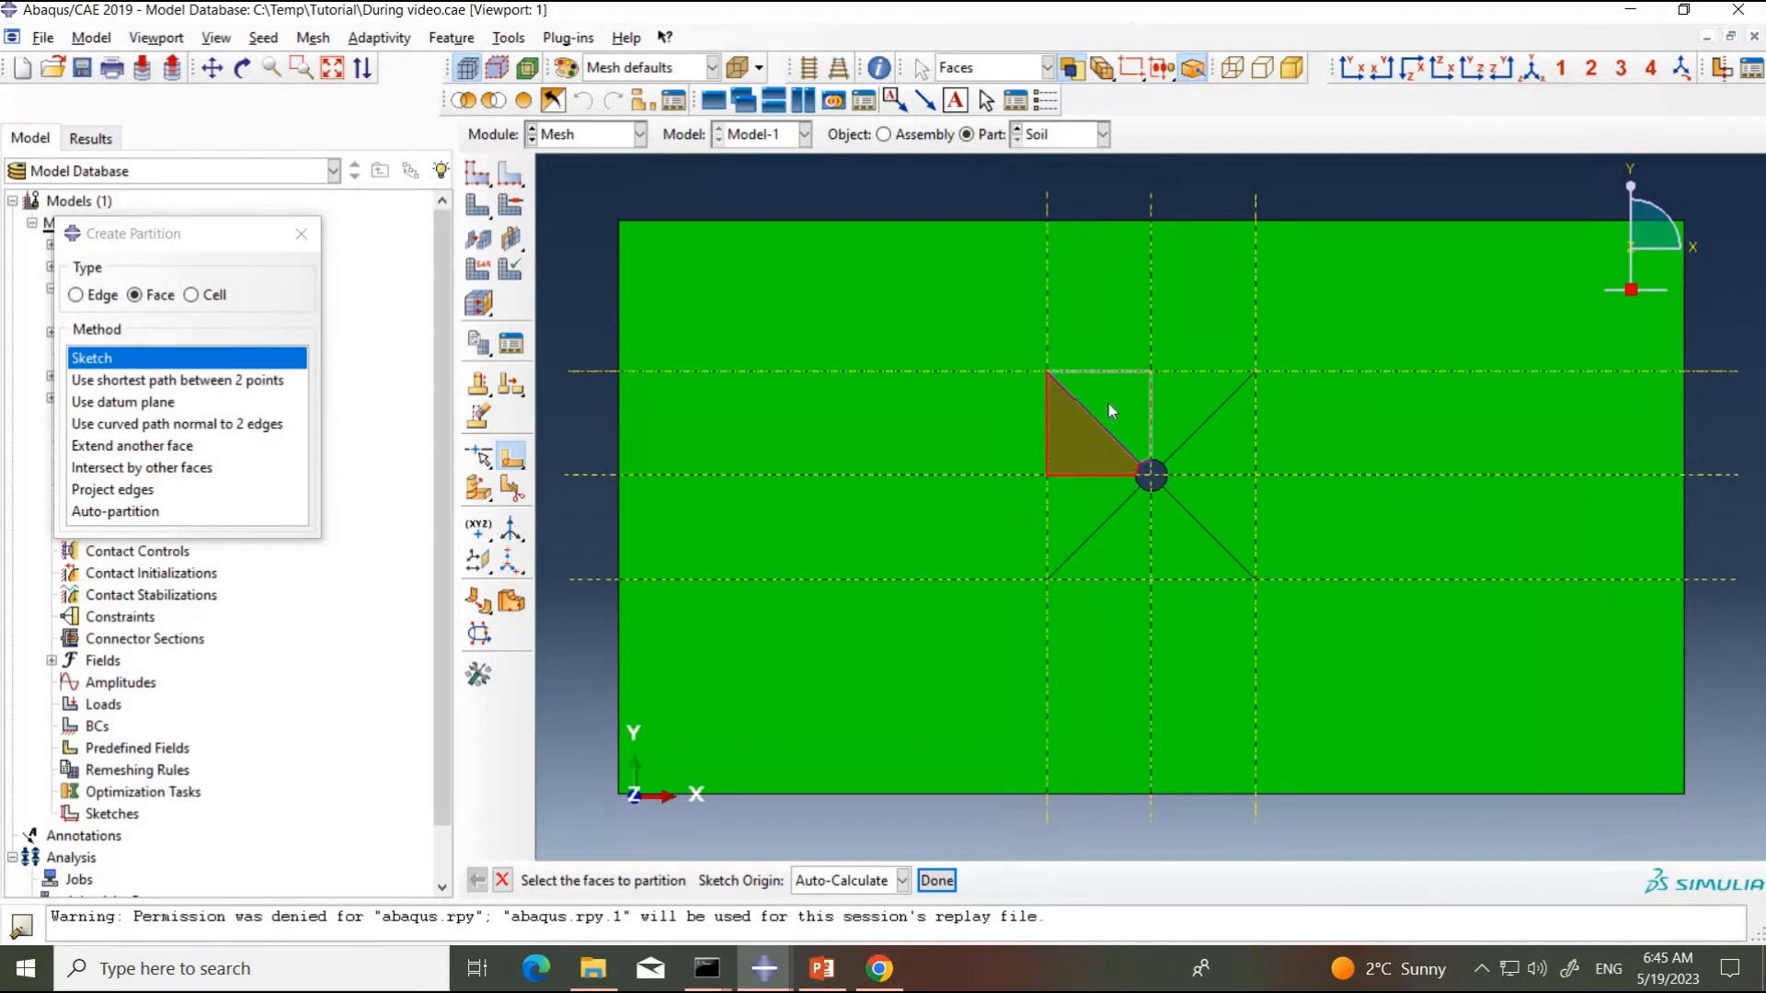
left_click(1109, 408, "shift")
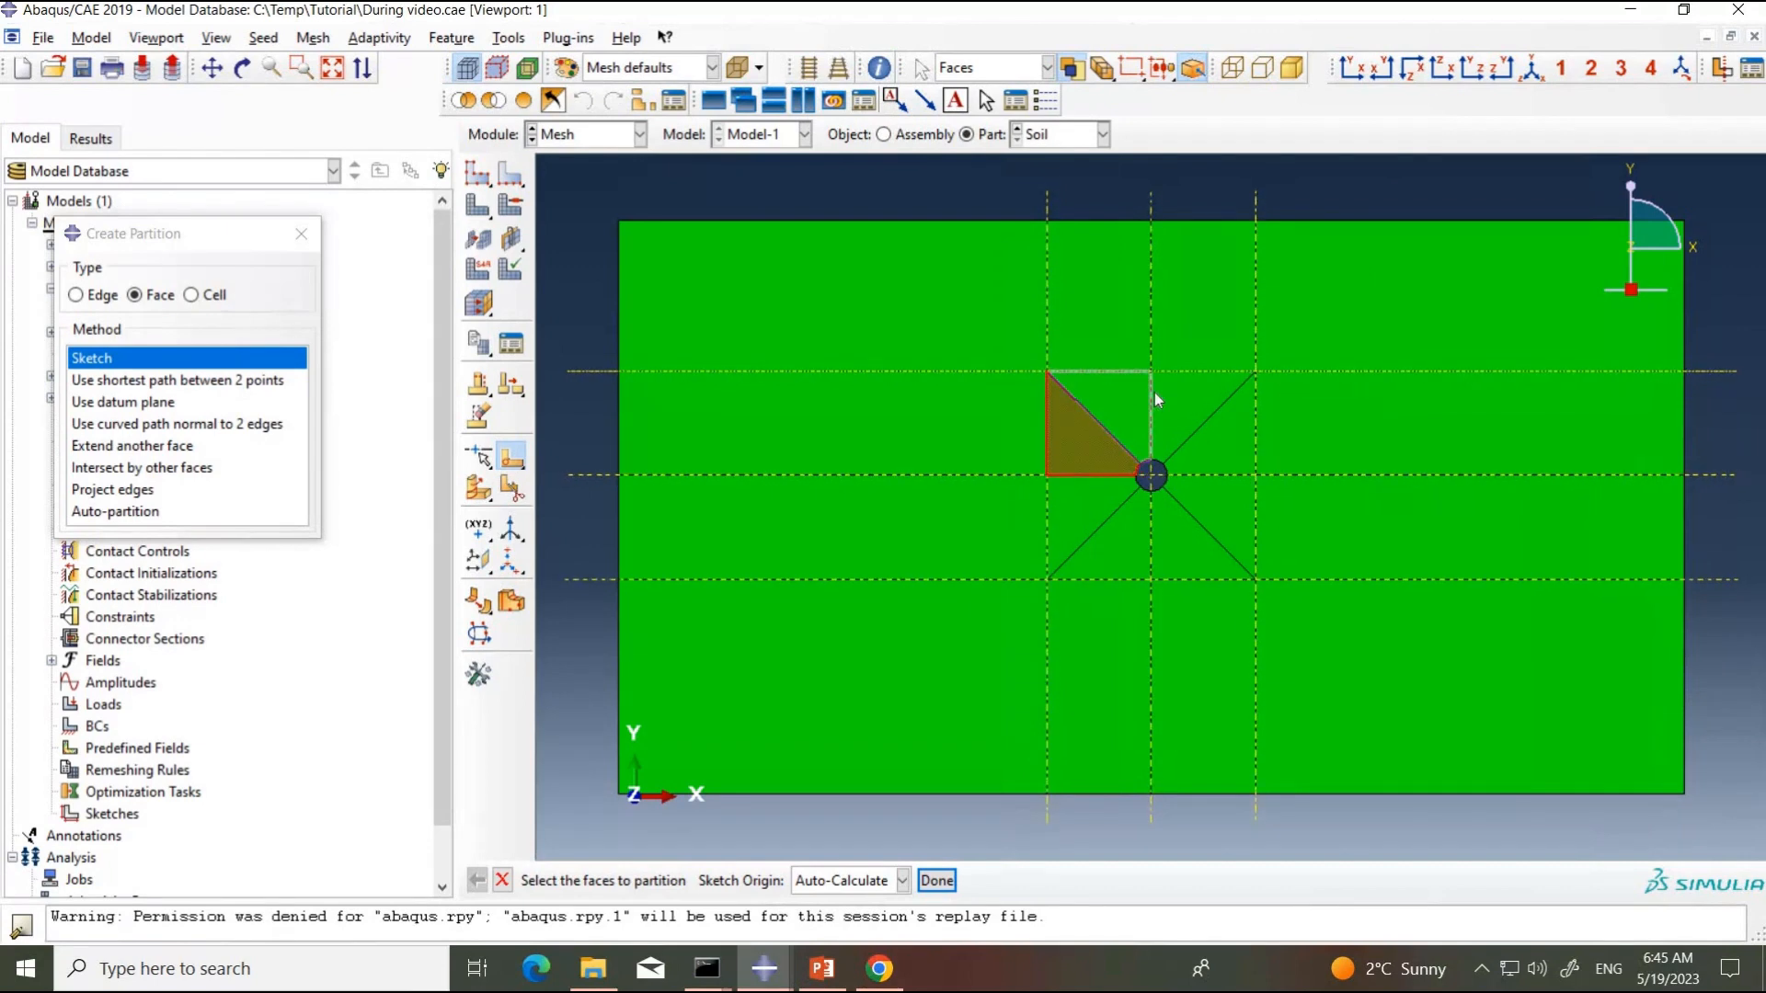
left_click(1198, 405, "shift")
left_click(1229, 438, "shift")
left_click(1233, 500, "shift")
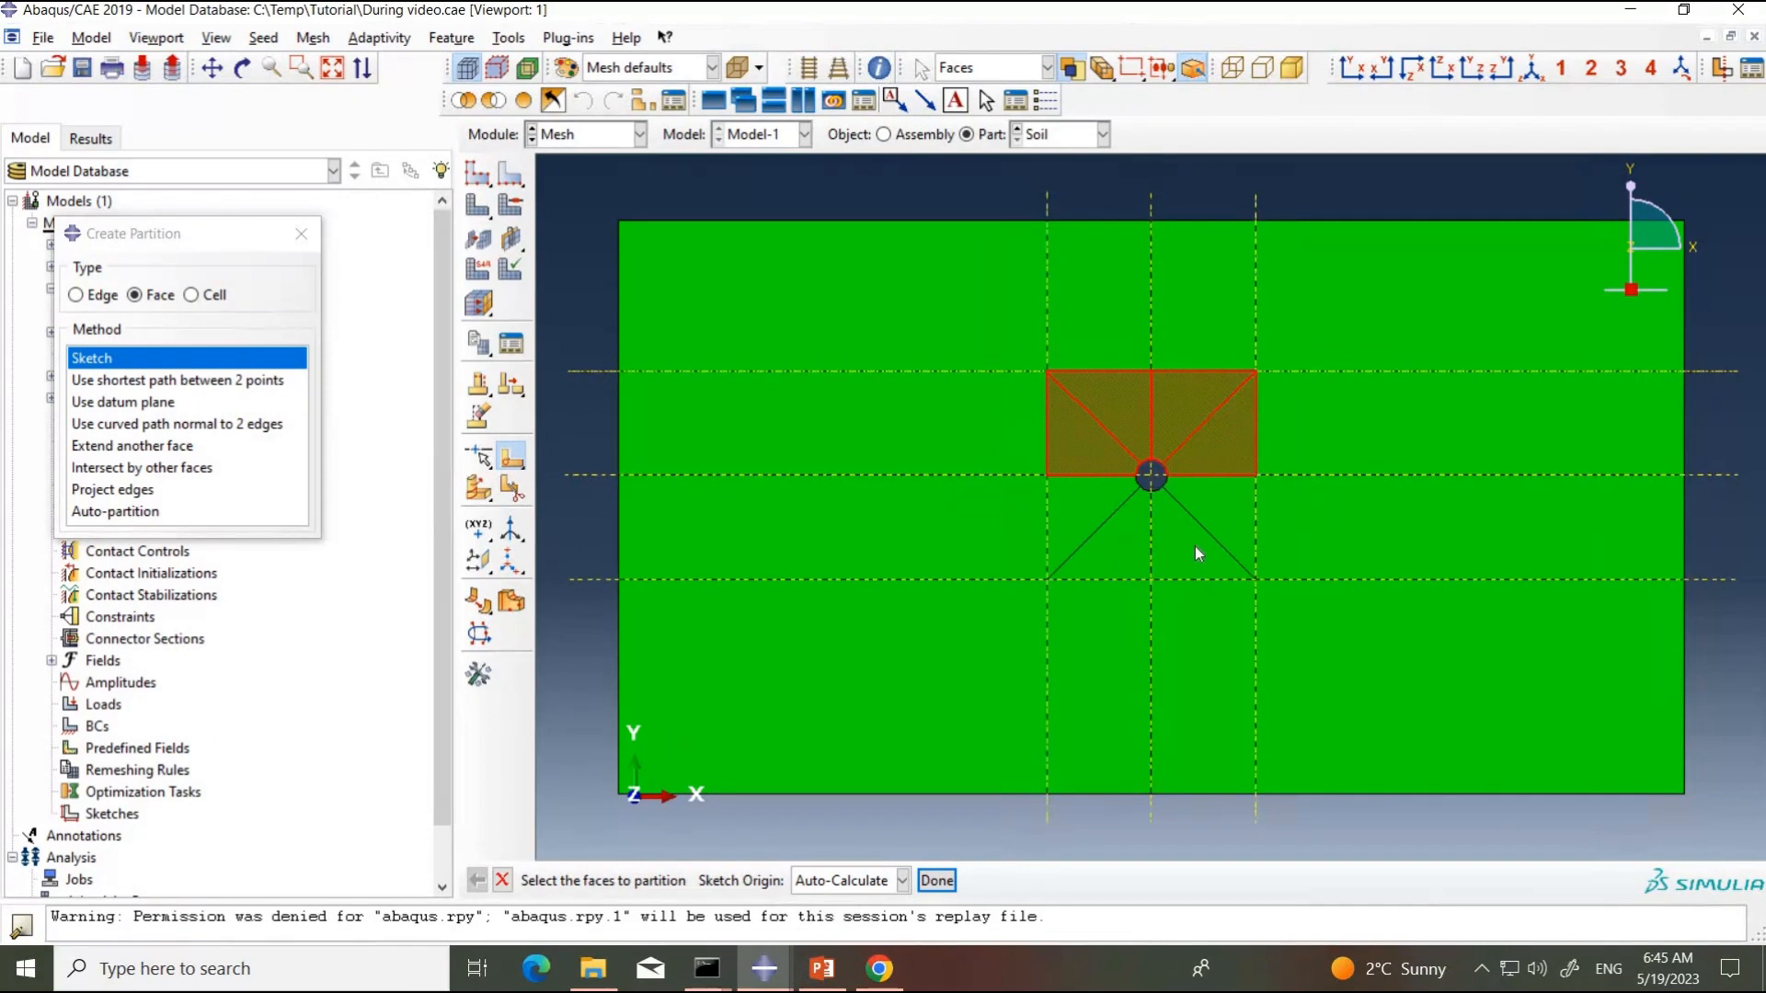
left_click(1194, 547, "shift")
left_click(1102, 533, "shift")
left_click(1067, 506, "shift")
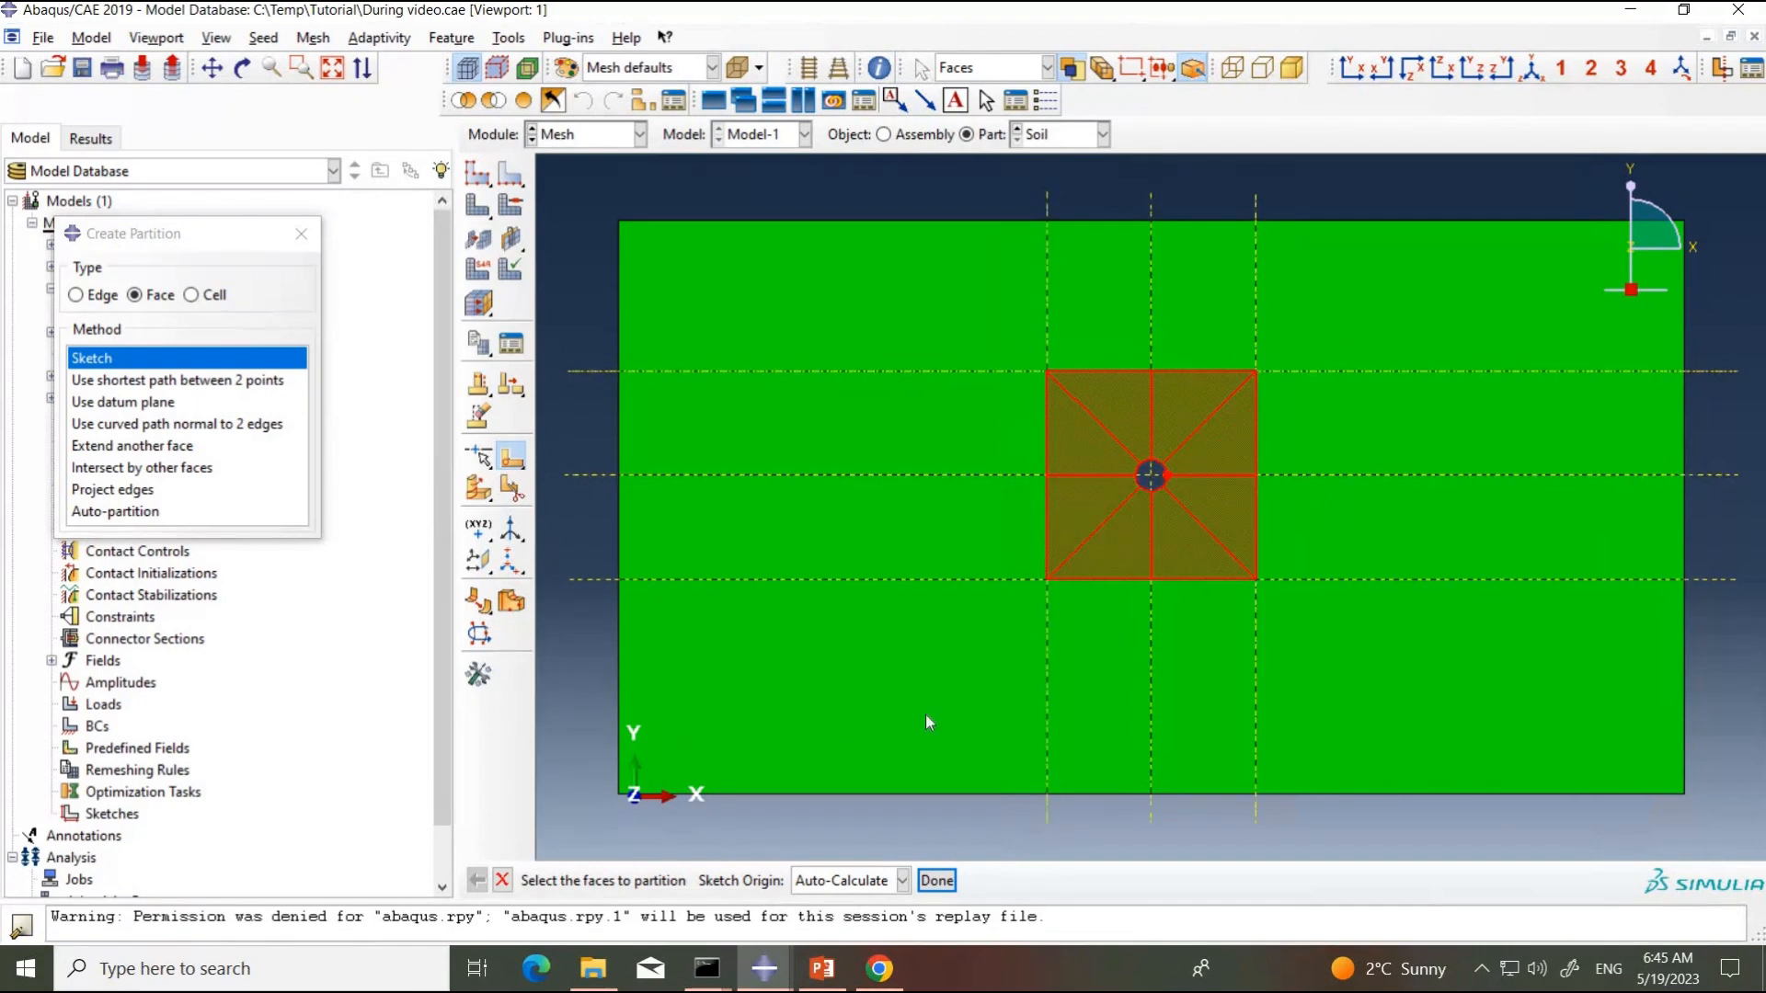
left_click(933, 885)
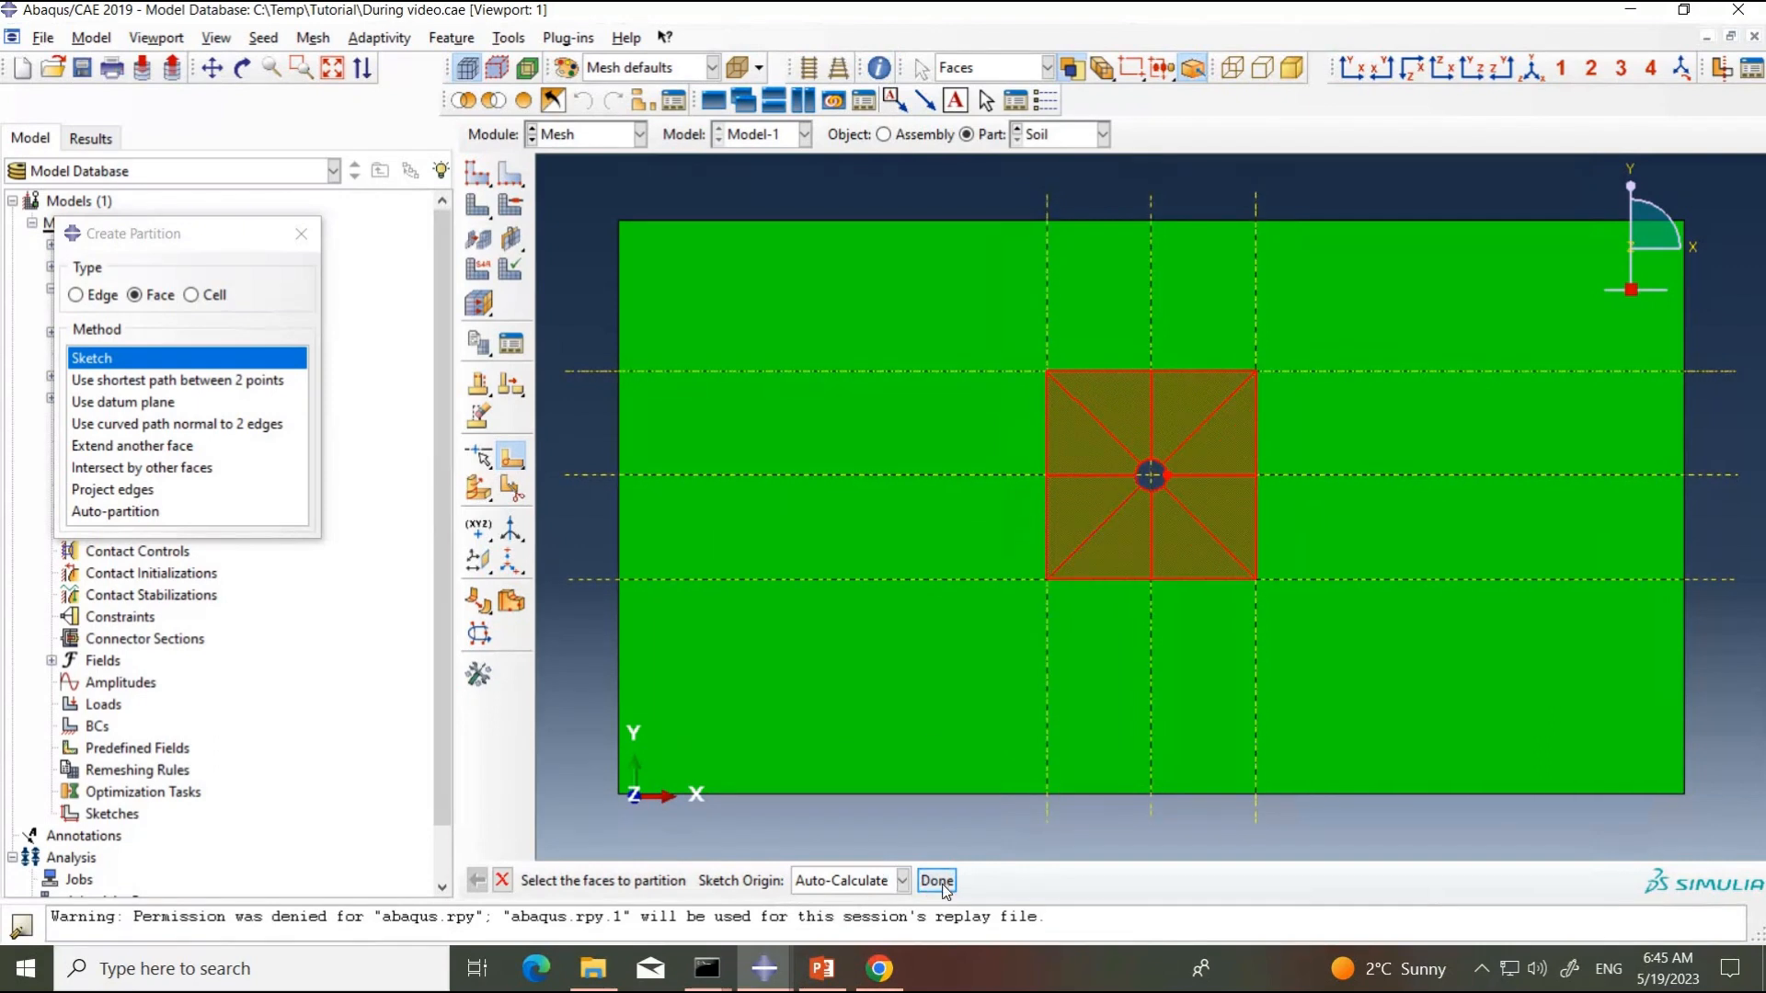
left_click(936, 881)
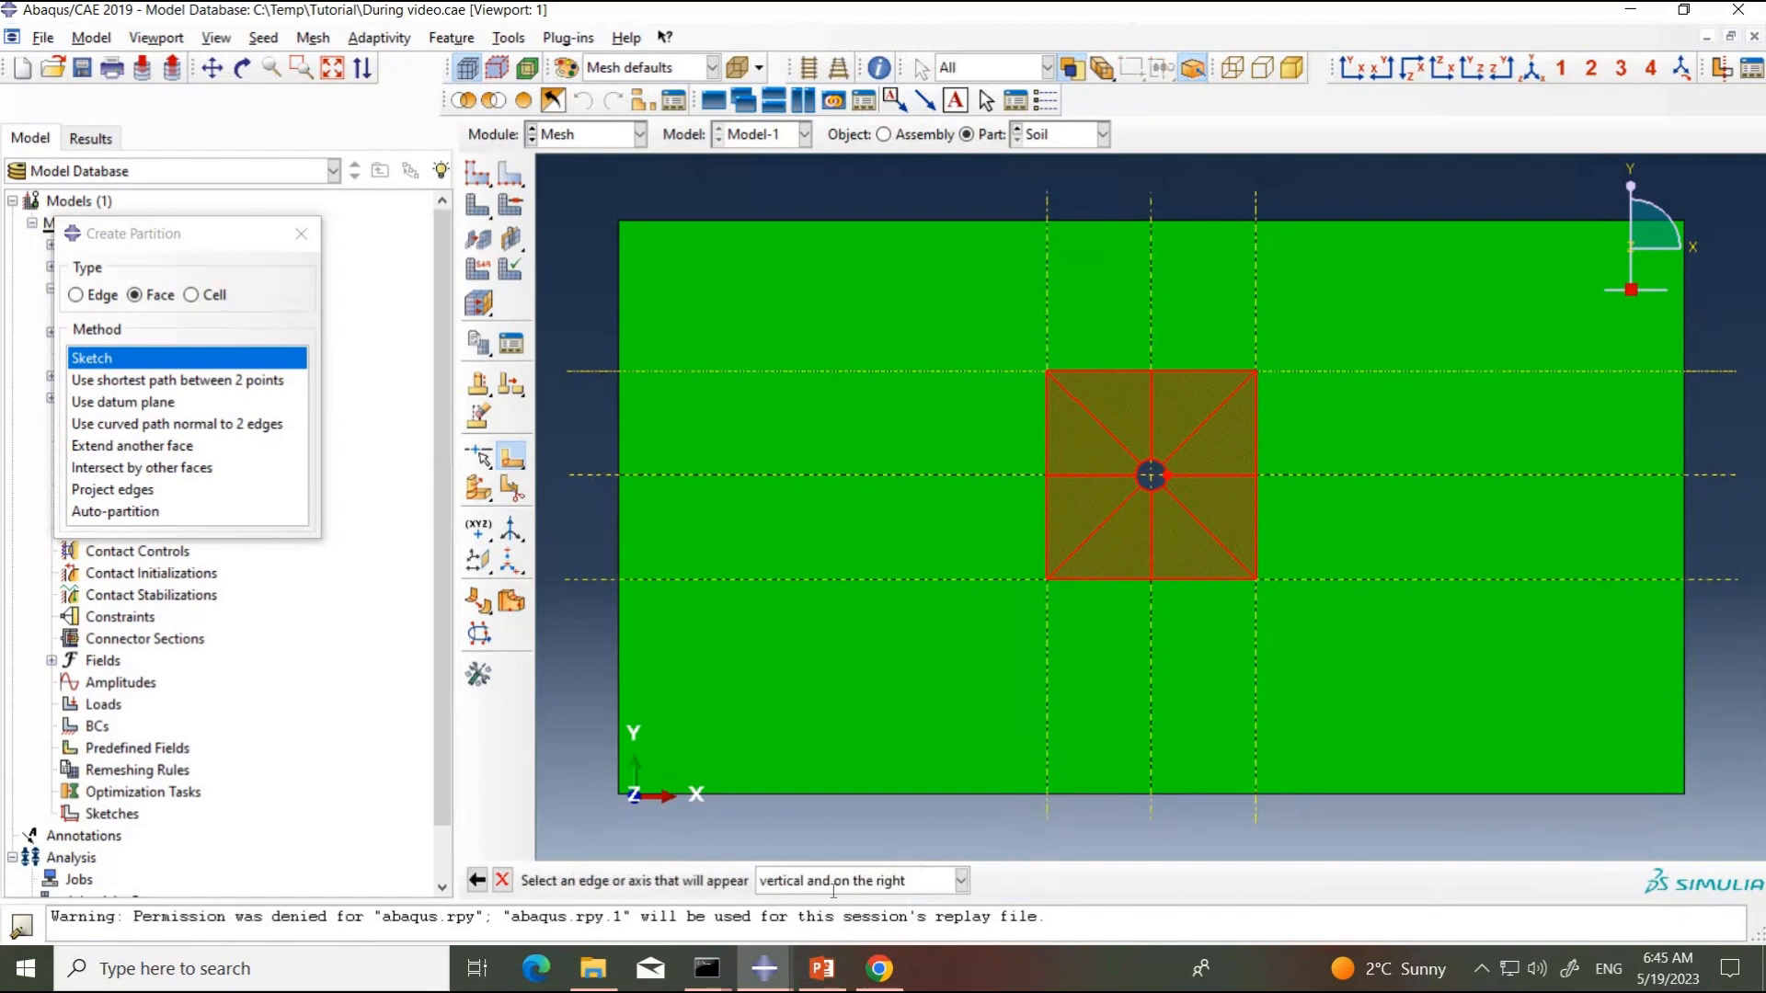
left_click(1257, 445)
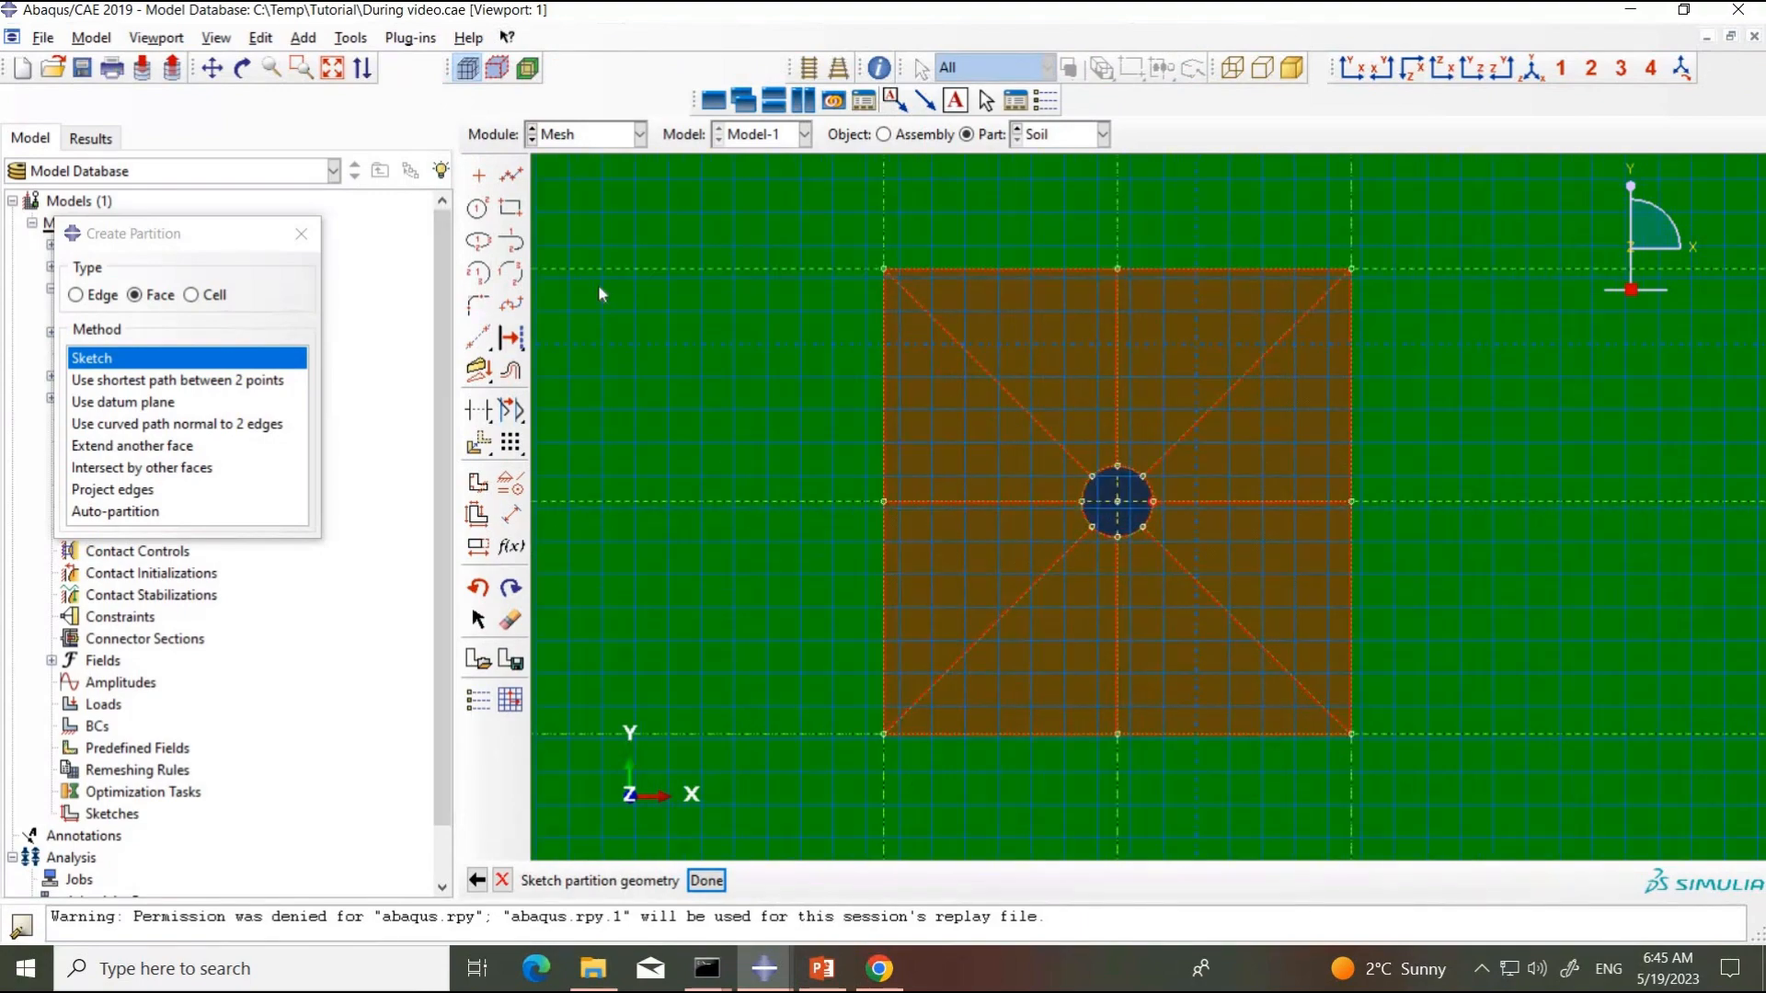
Step: Sketch a circle centred on the pipe hole with its perimeter point at about x 84.38, y -132.78, and finish the face partition
left_click(477, 209)
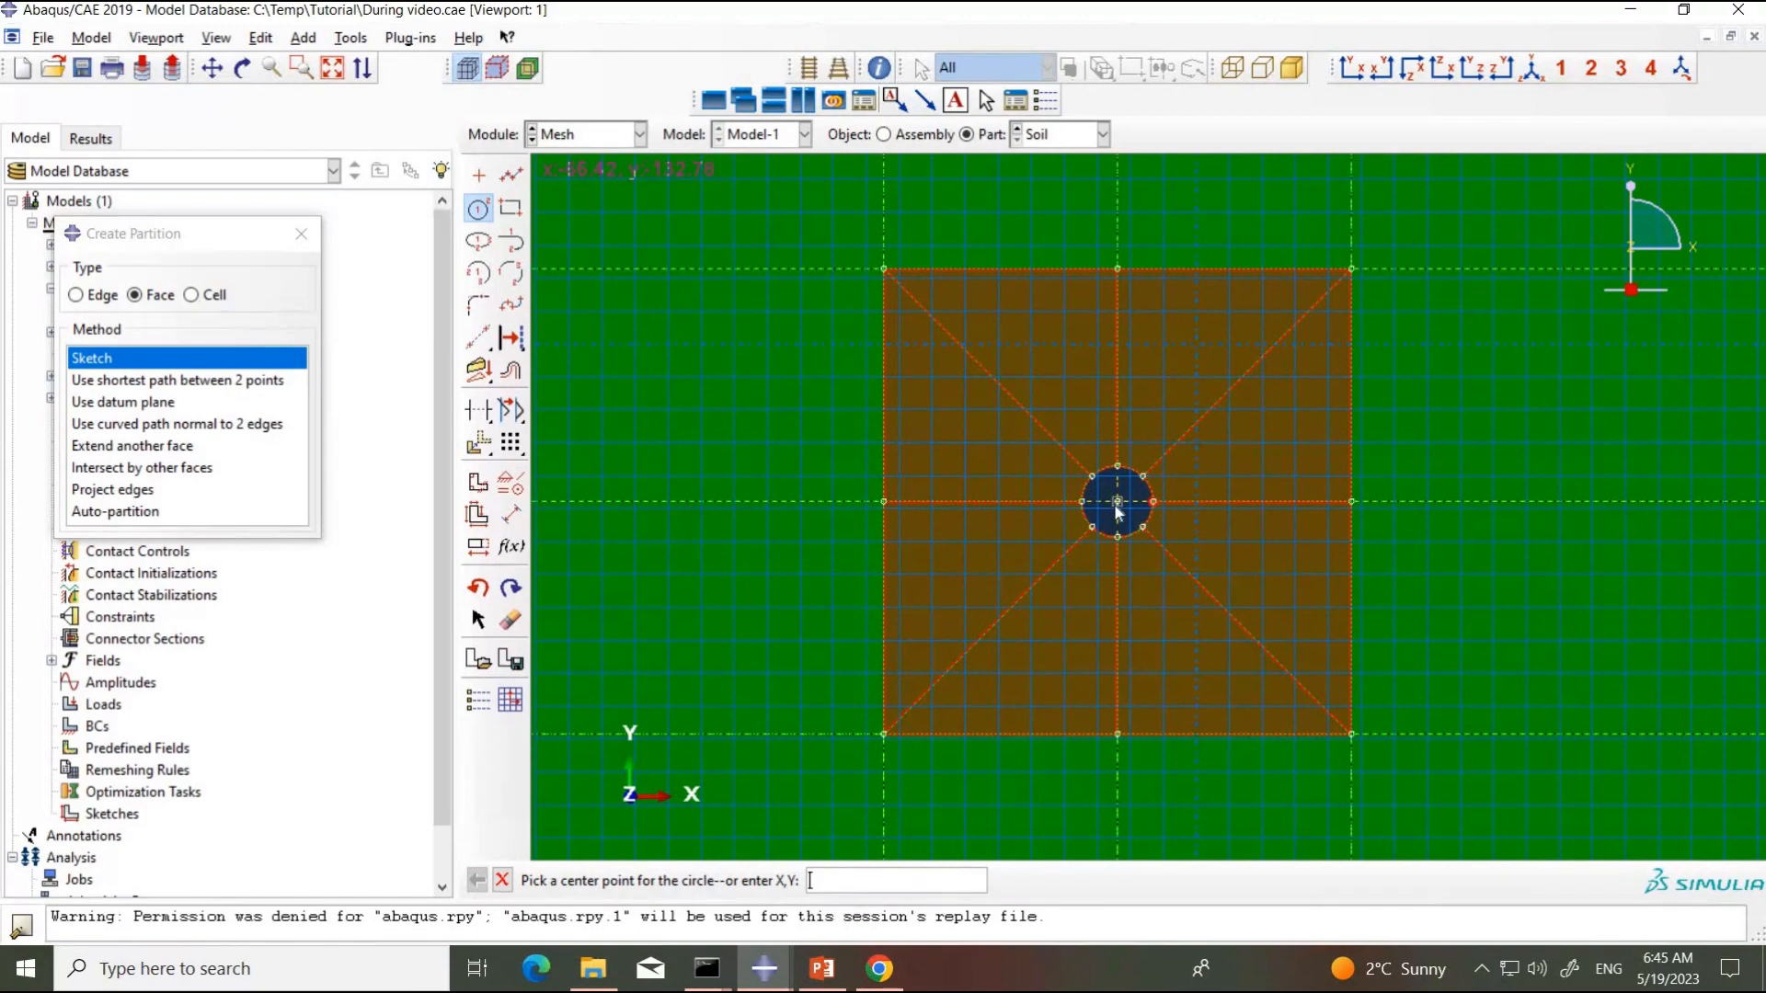
scroll(1117, 511, "down", 2)
scroll(1119, 505, "up", 5)
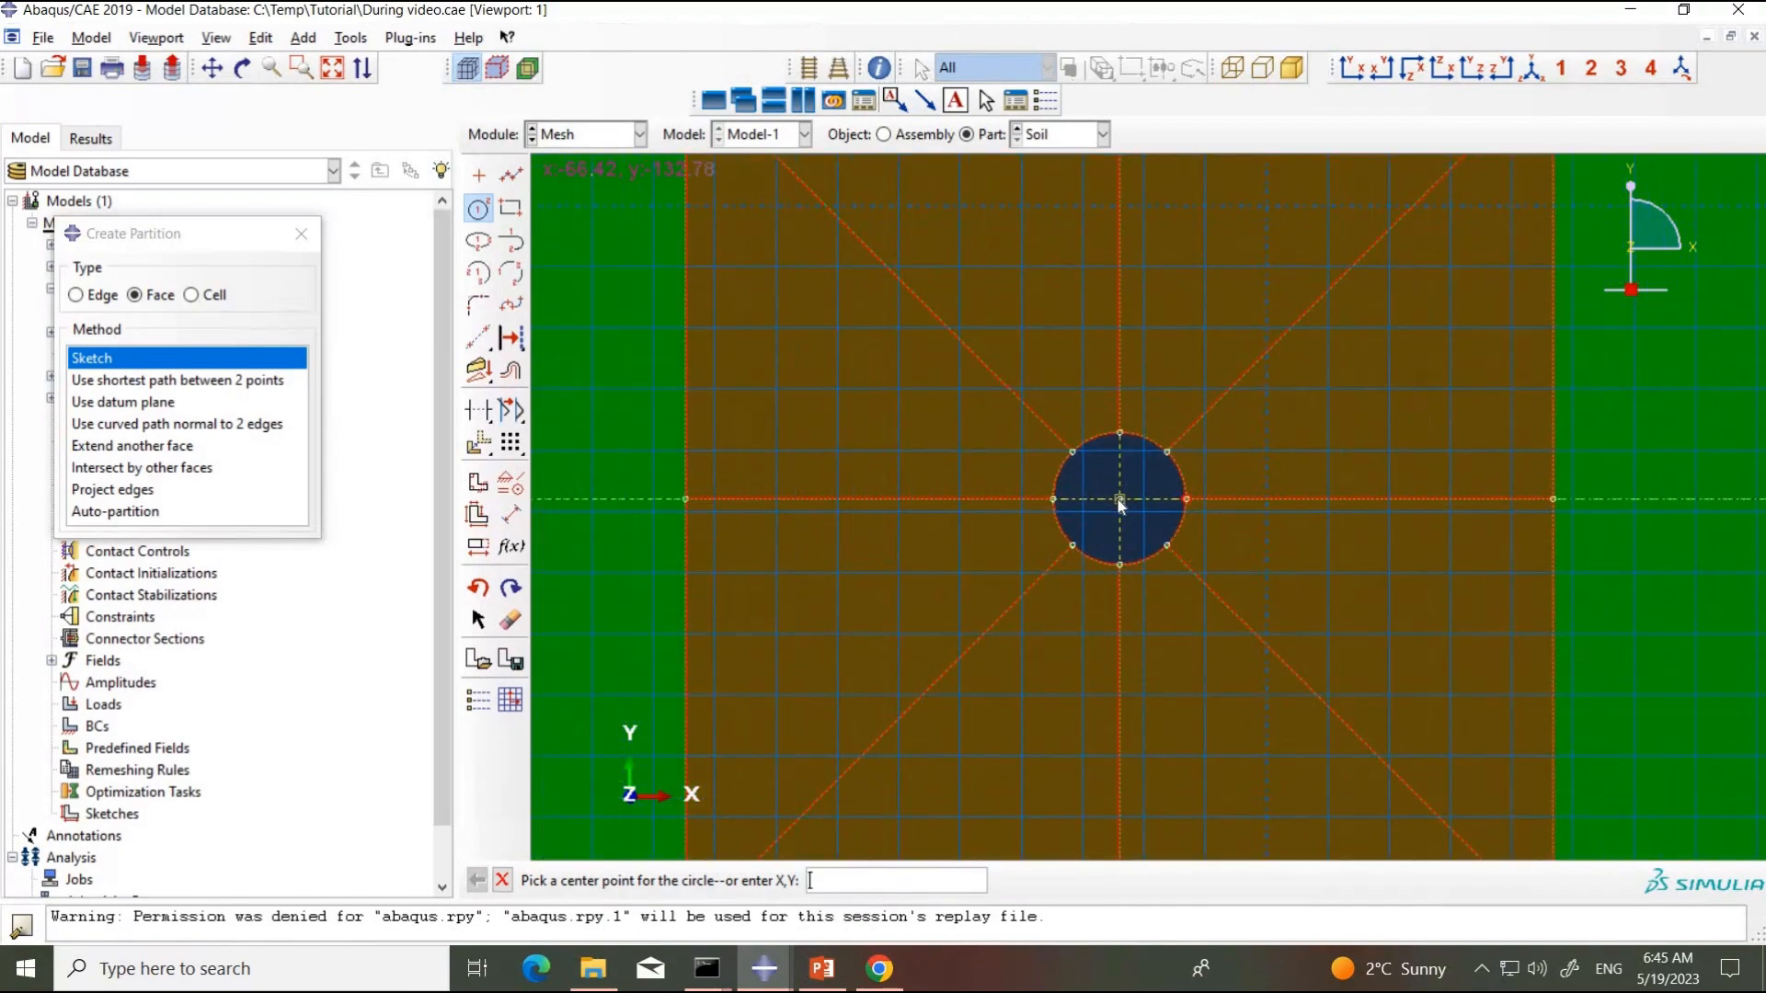
left_click(1120, 502)
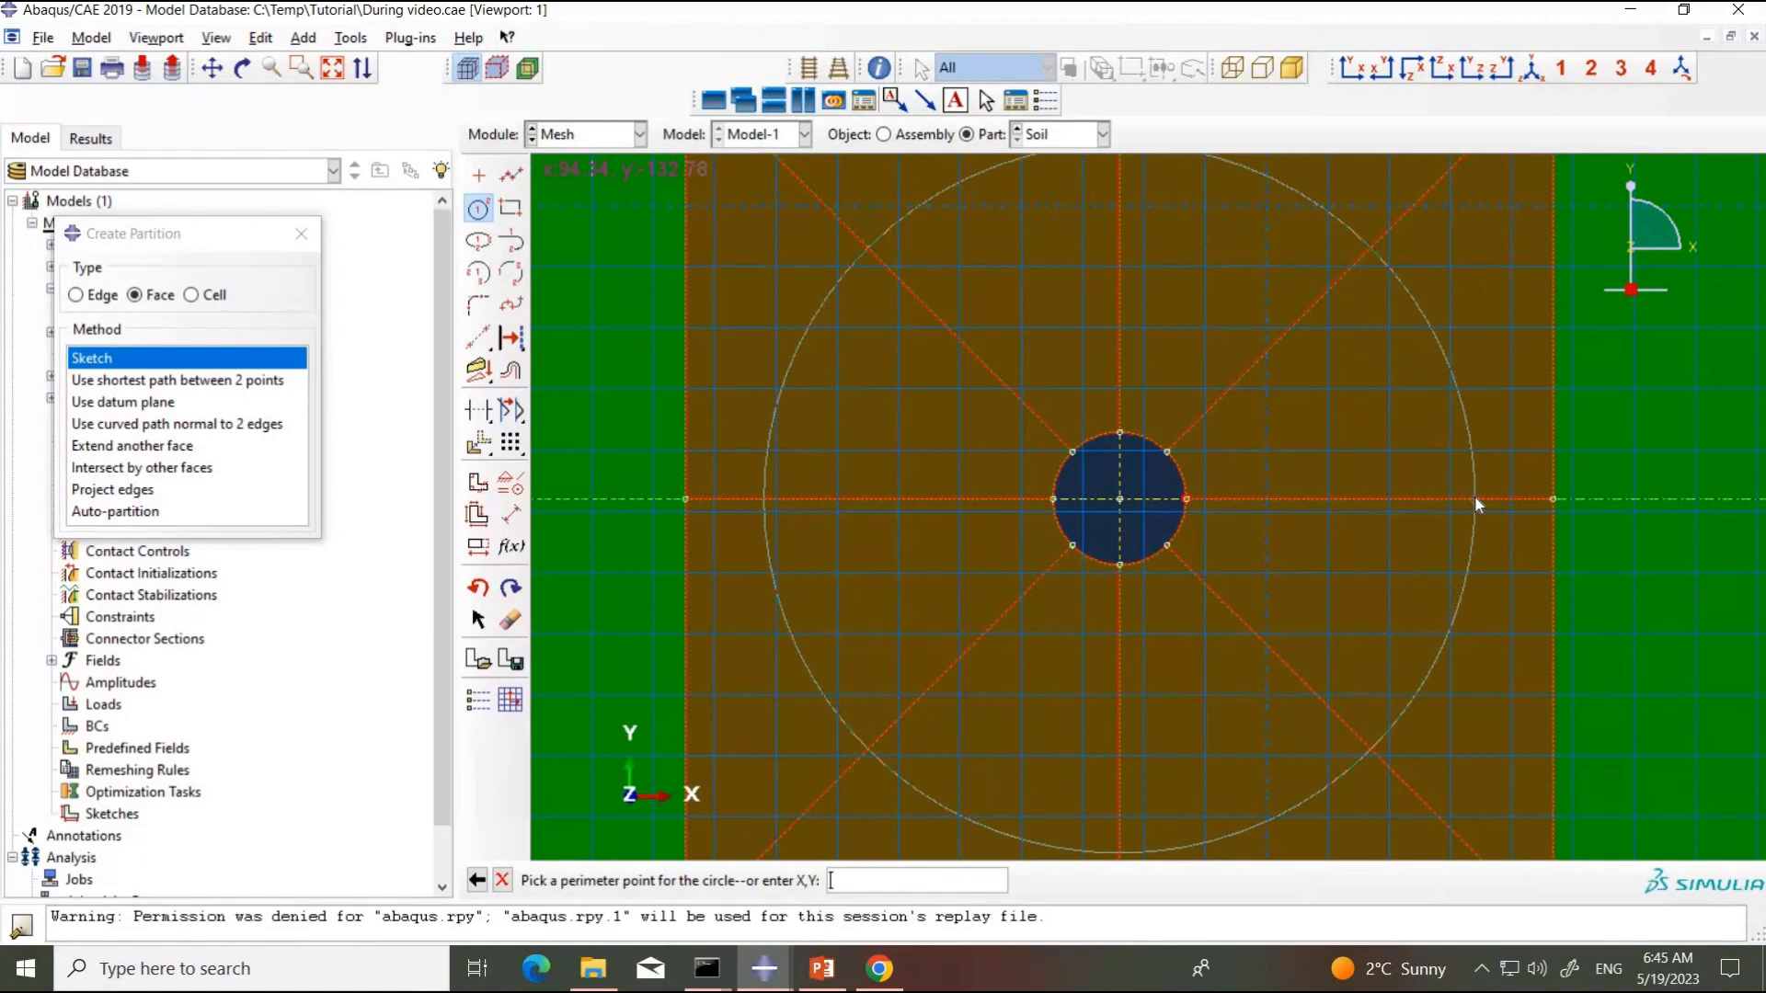
scroll(1464, 495, "down", 3)
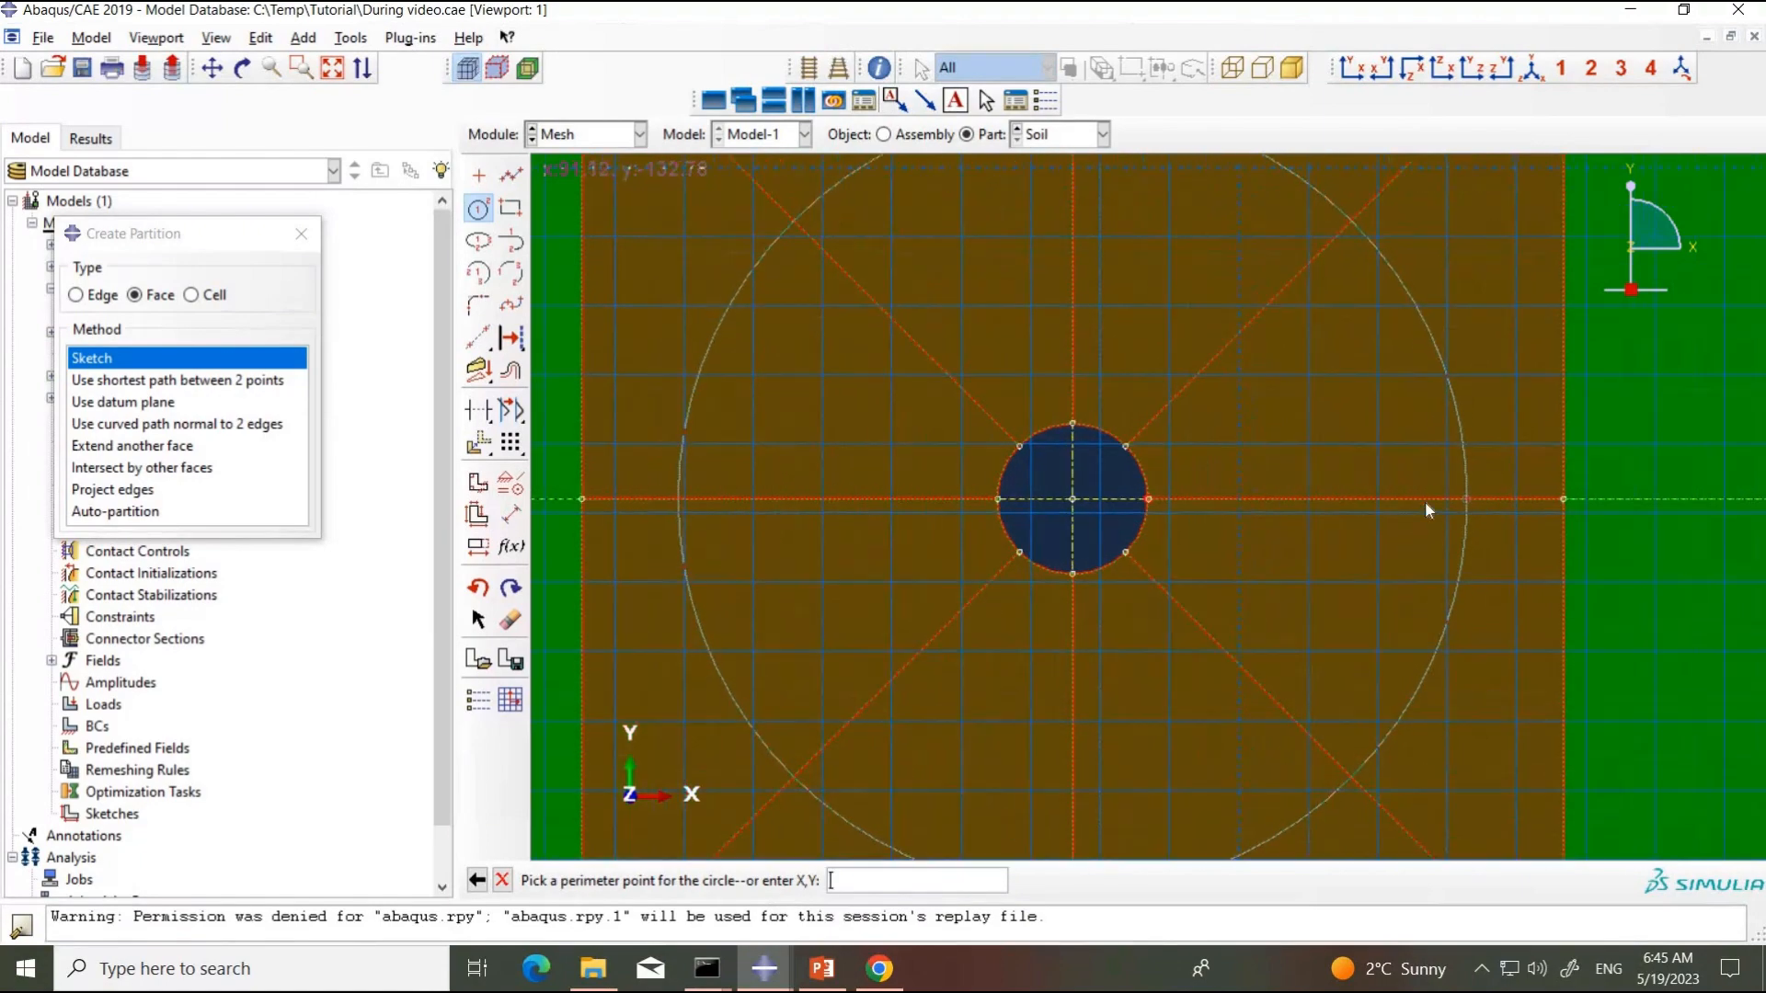
scroll(1450, 496, "up", 1)
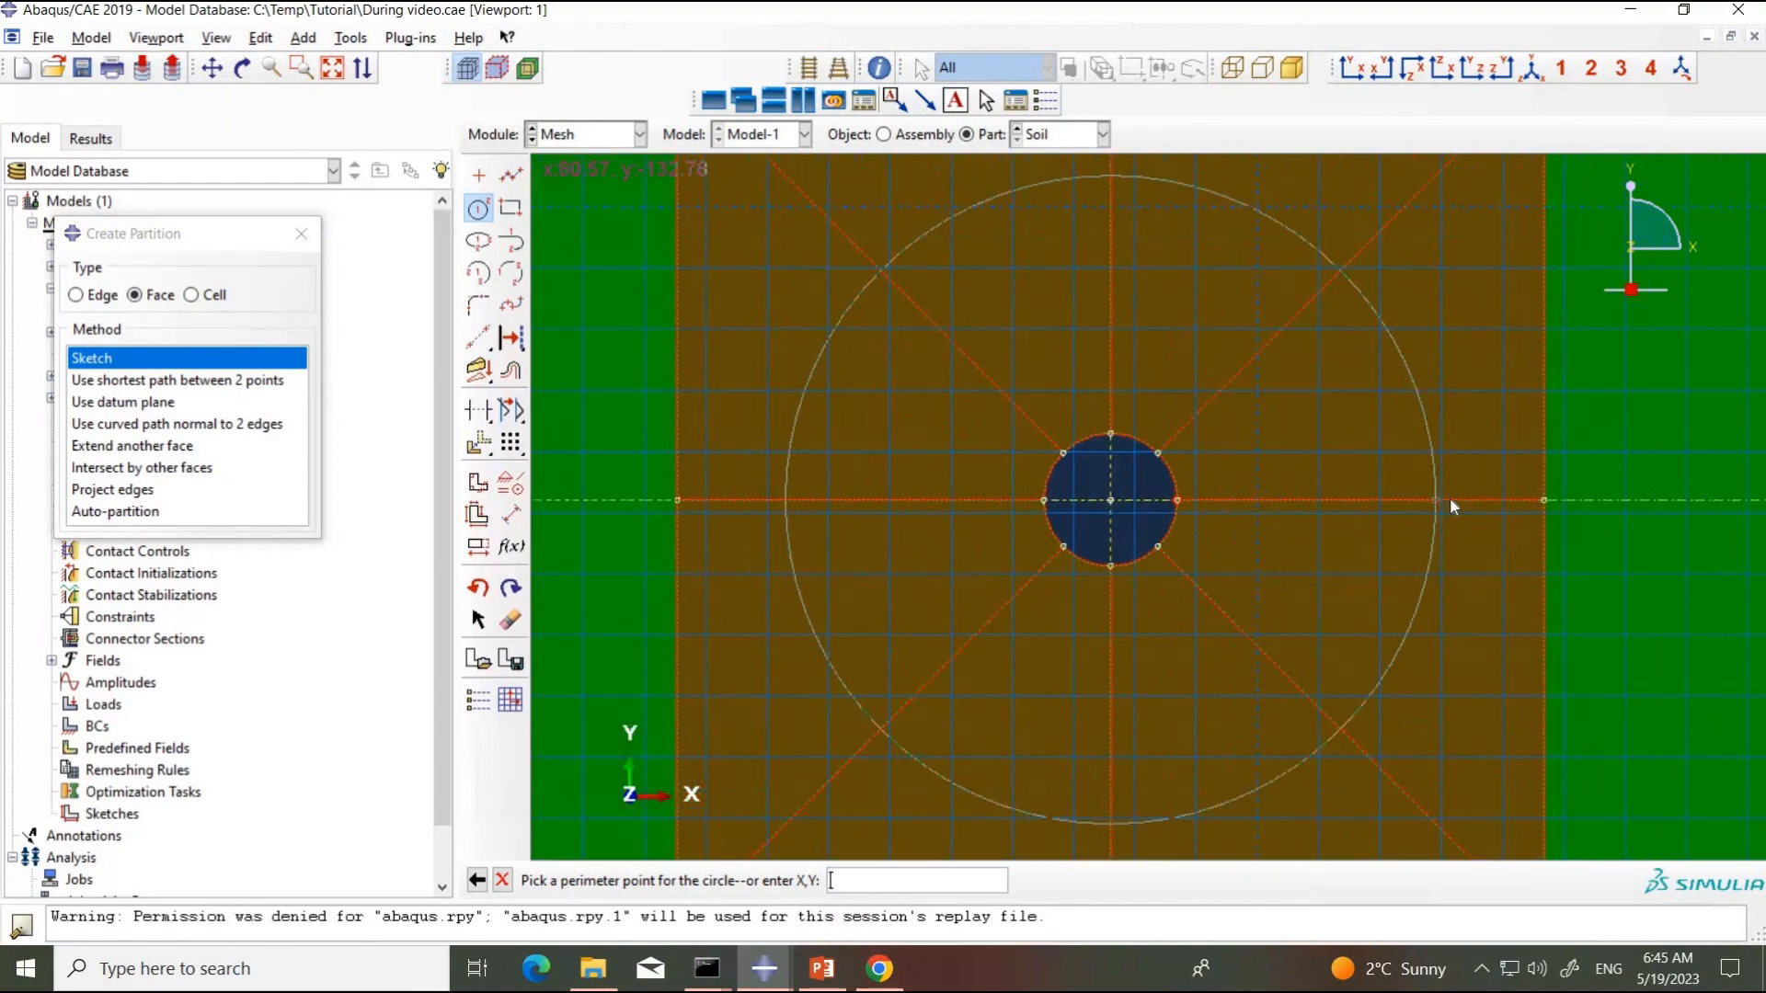
scroll(1481, 491, "down", 3)
scroll(1493, 503, "down", 4)
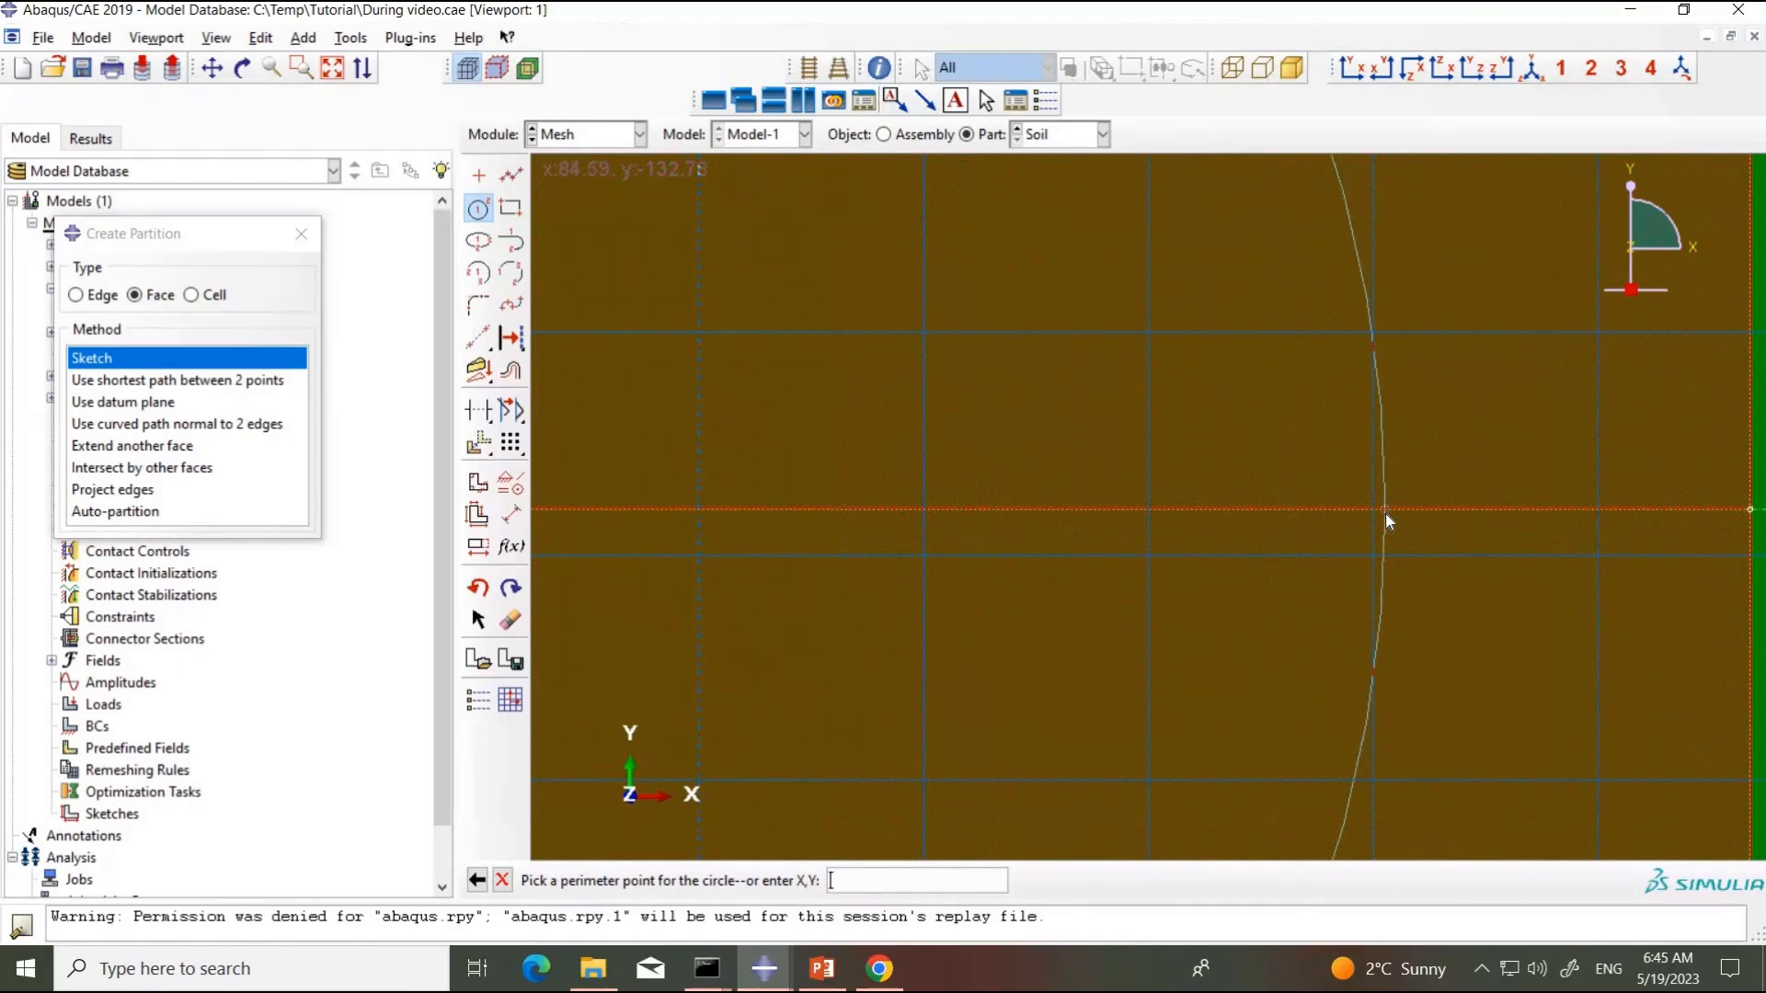
scroll(1385, 513, "down", 3)
scroll(1385, 513, "down", 5)
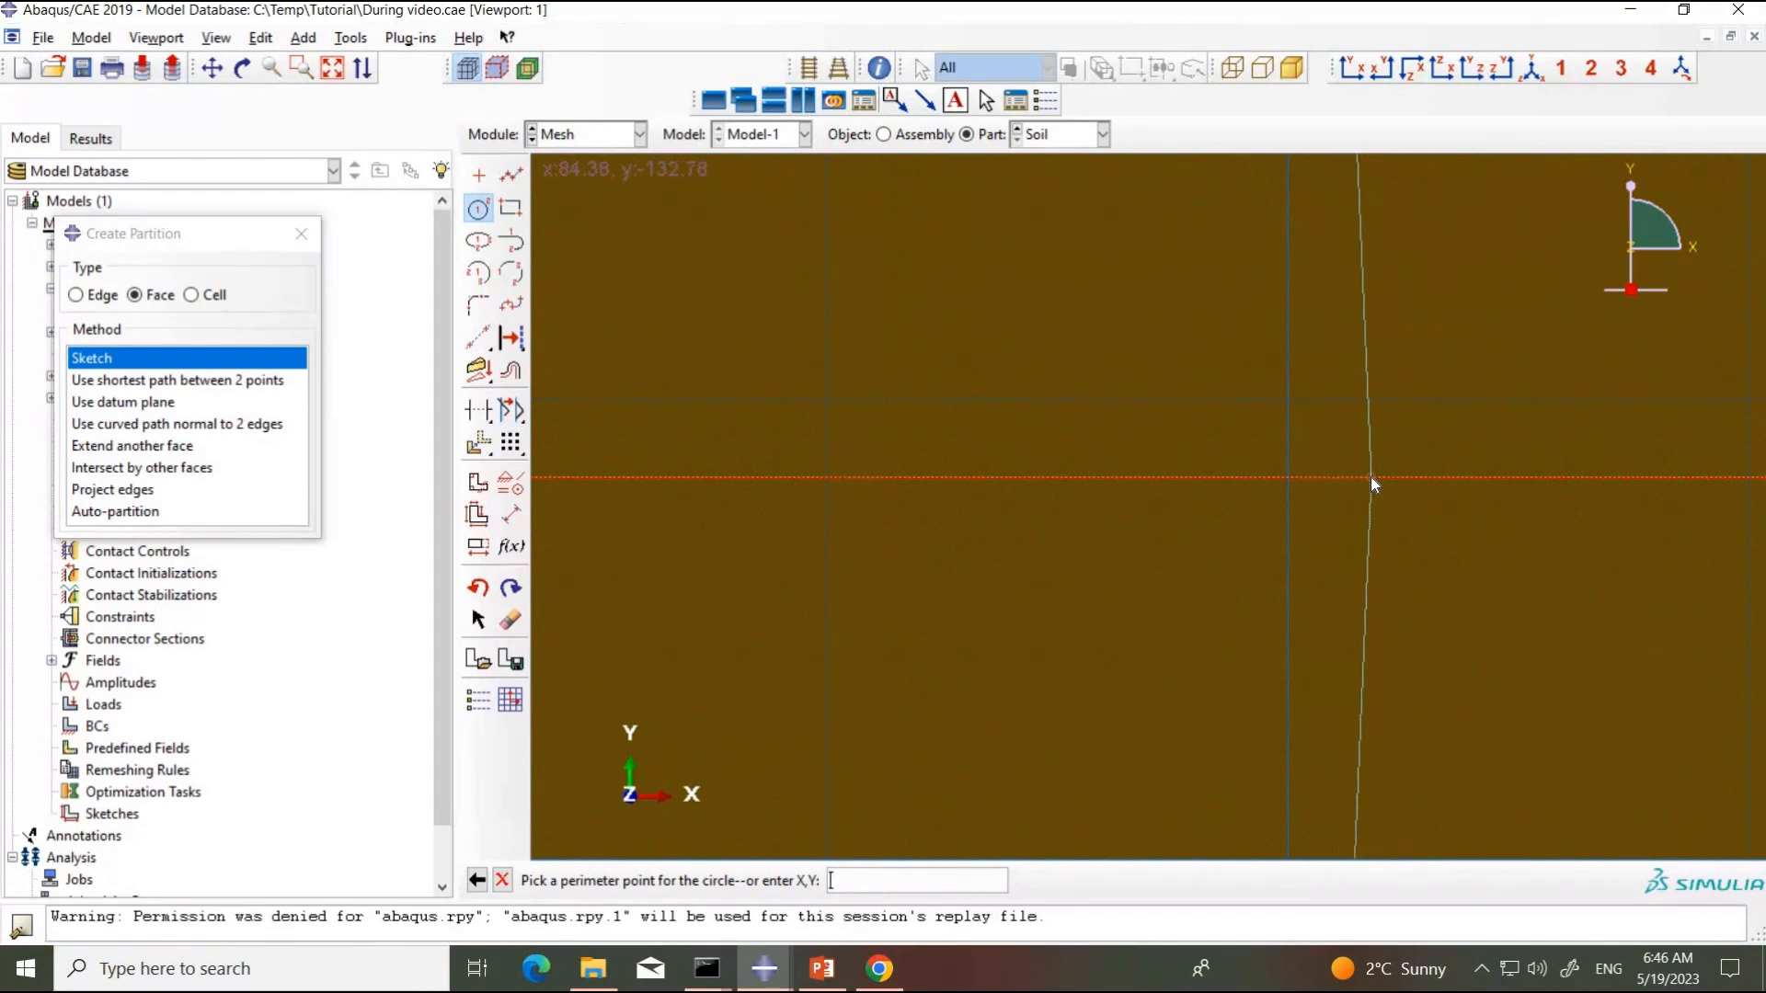
left_click(1370, 477)
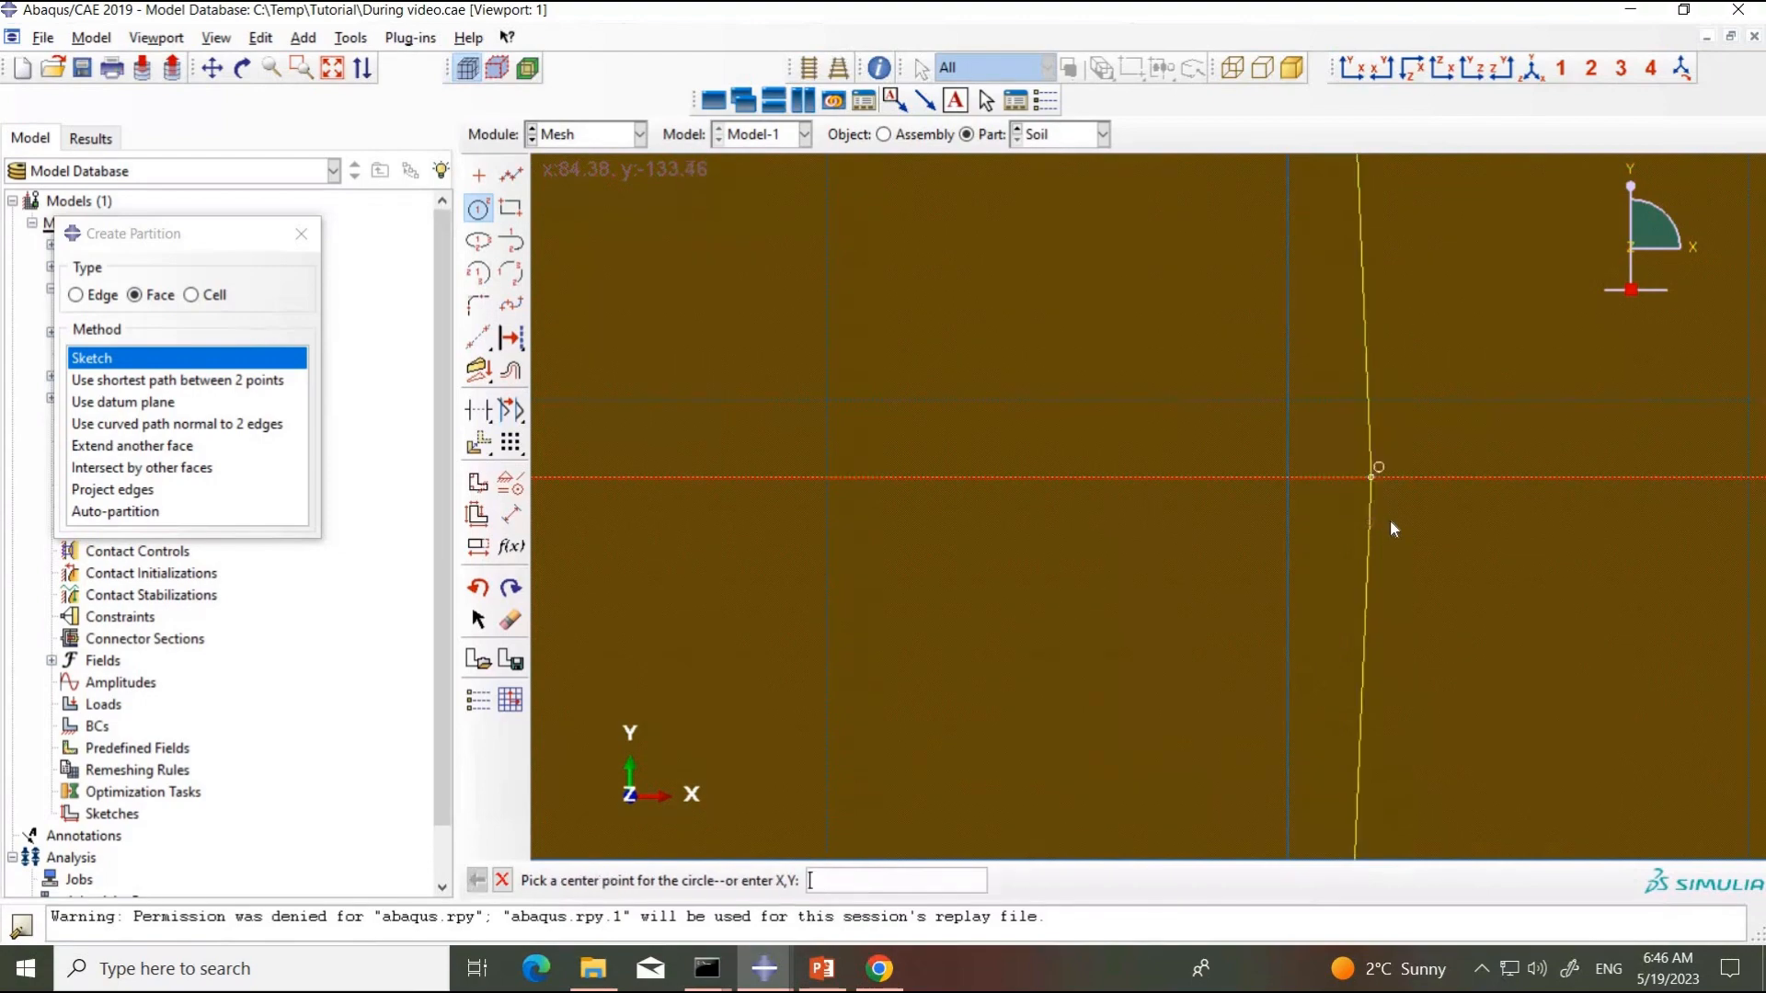
scroll(1389, 519, "up", 3)
scroll(1420, 515, "up", 5)
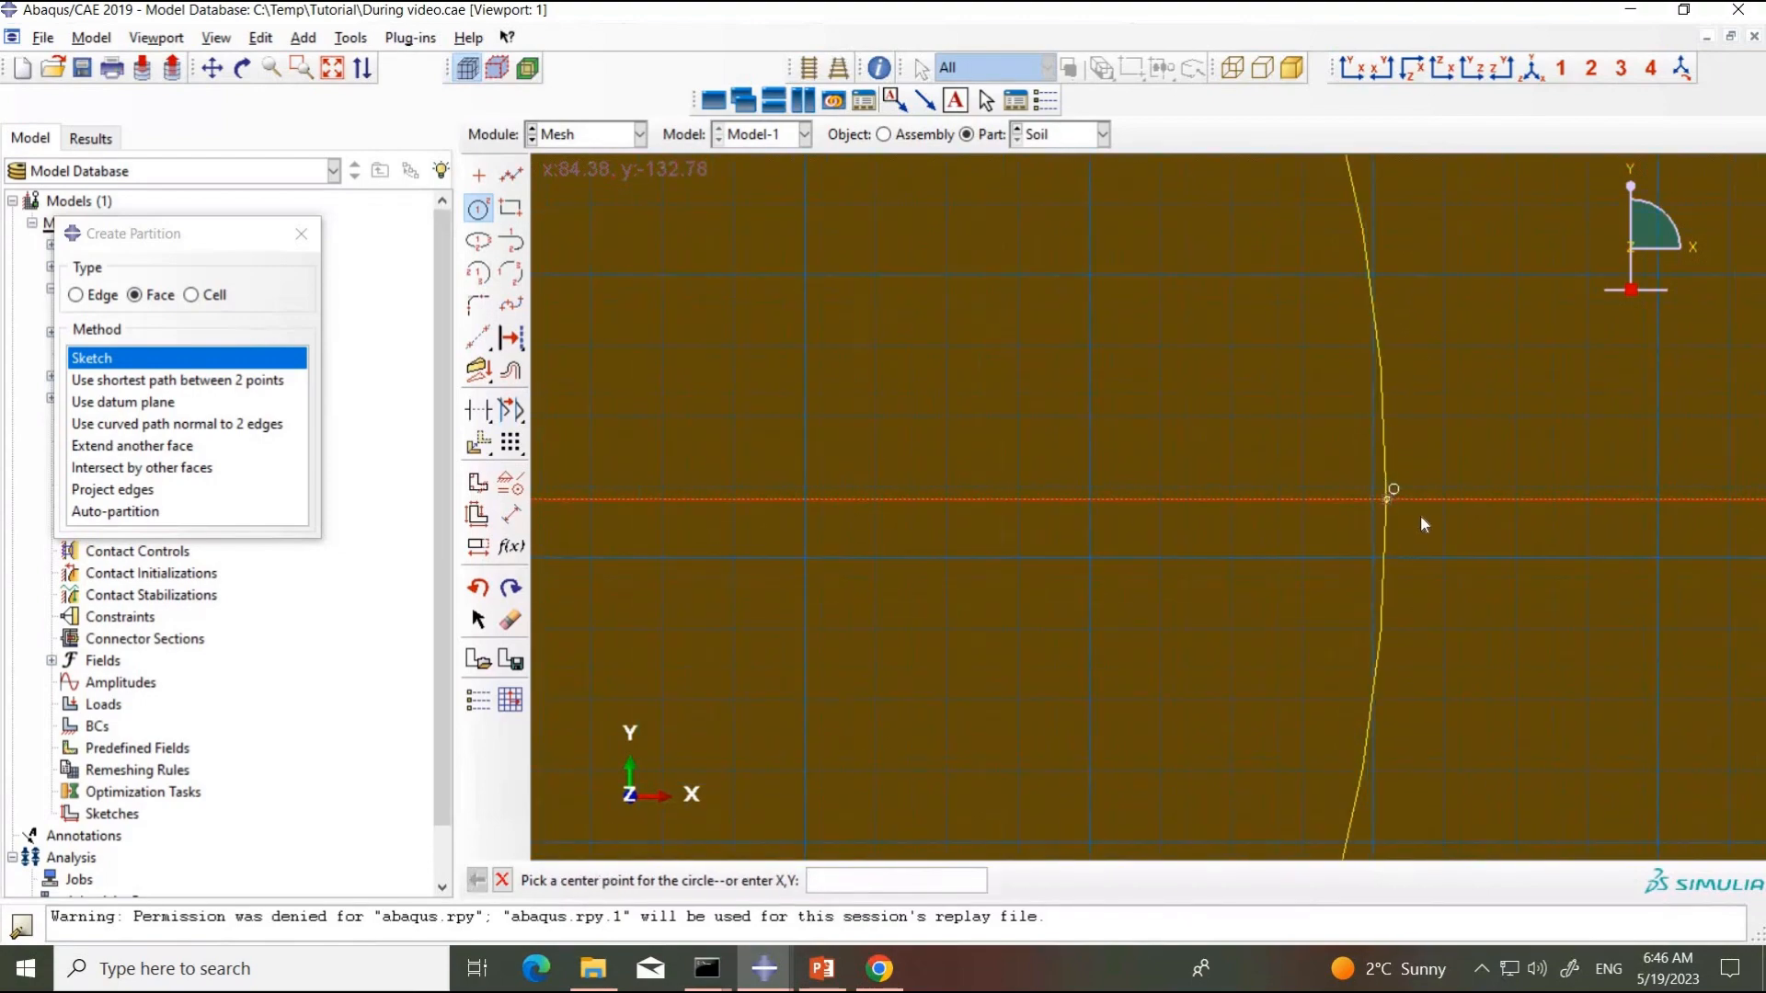
scroll(1449, 543, "up", 6)
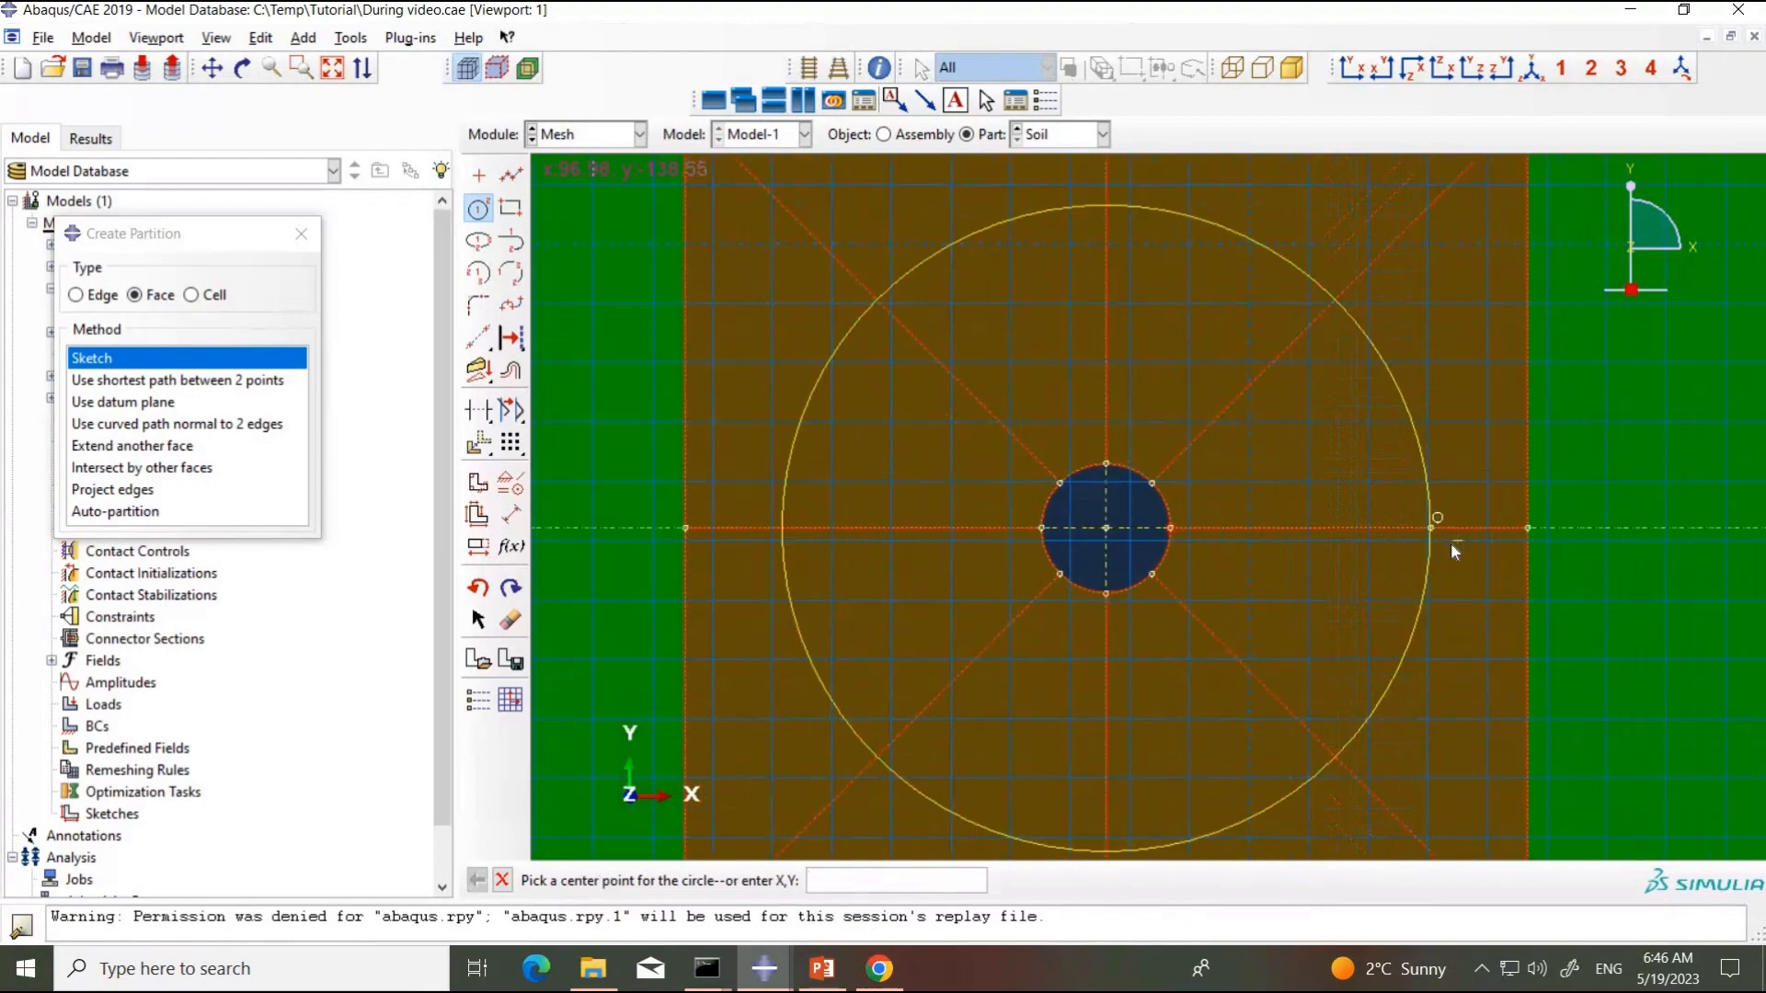
left_click(502, 880)
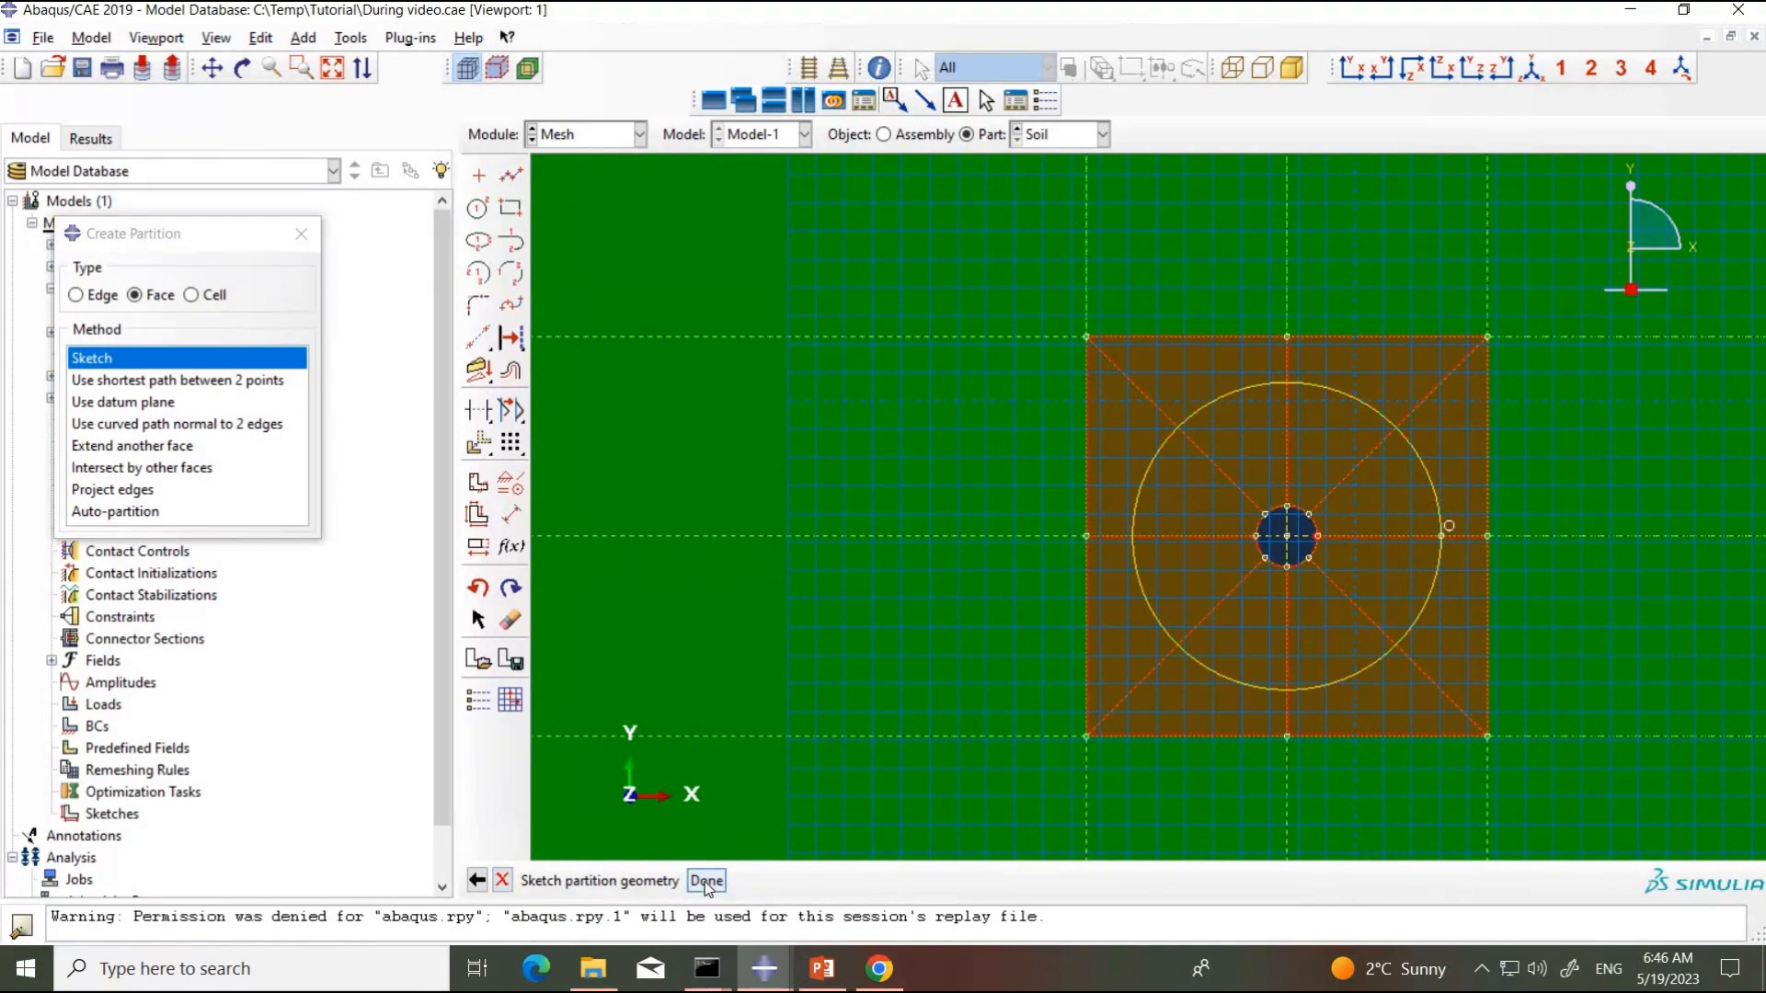
left_click(706, 880)
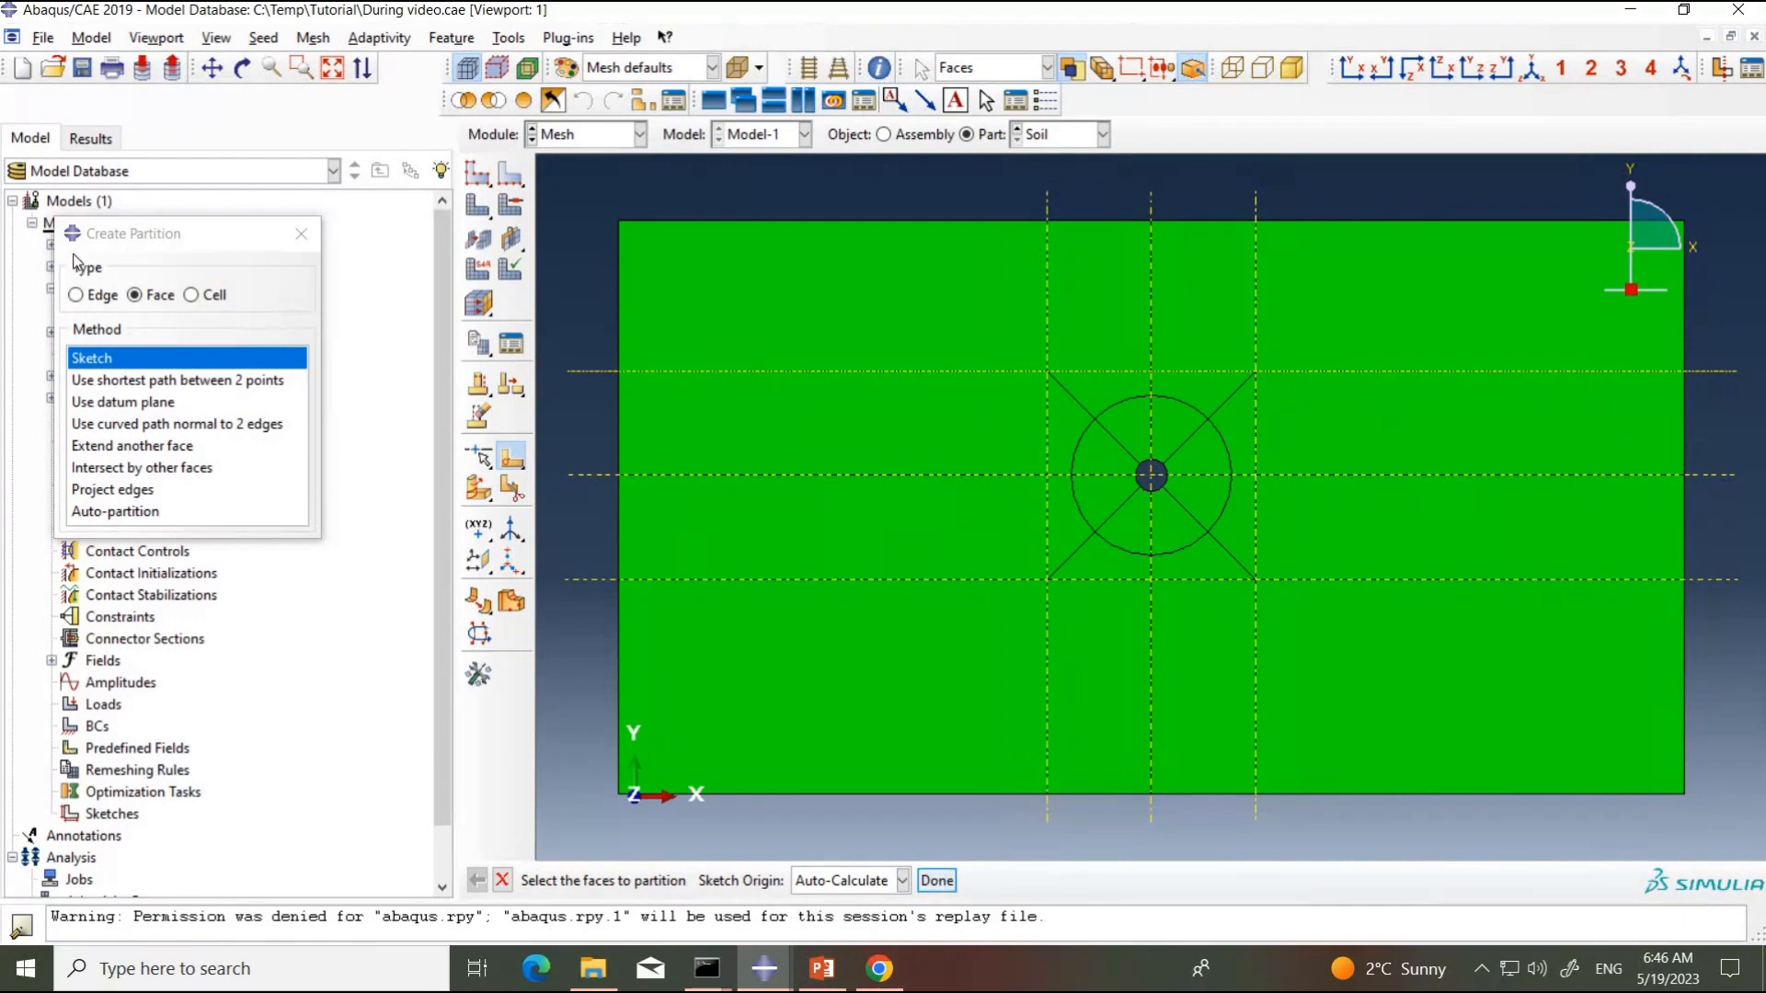
Step: Start an Extrude/Sweep edges cell partition on the eight triangular cells surrounding the pipe hole
left_click(209, 295)
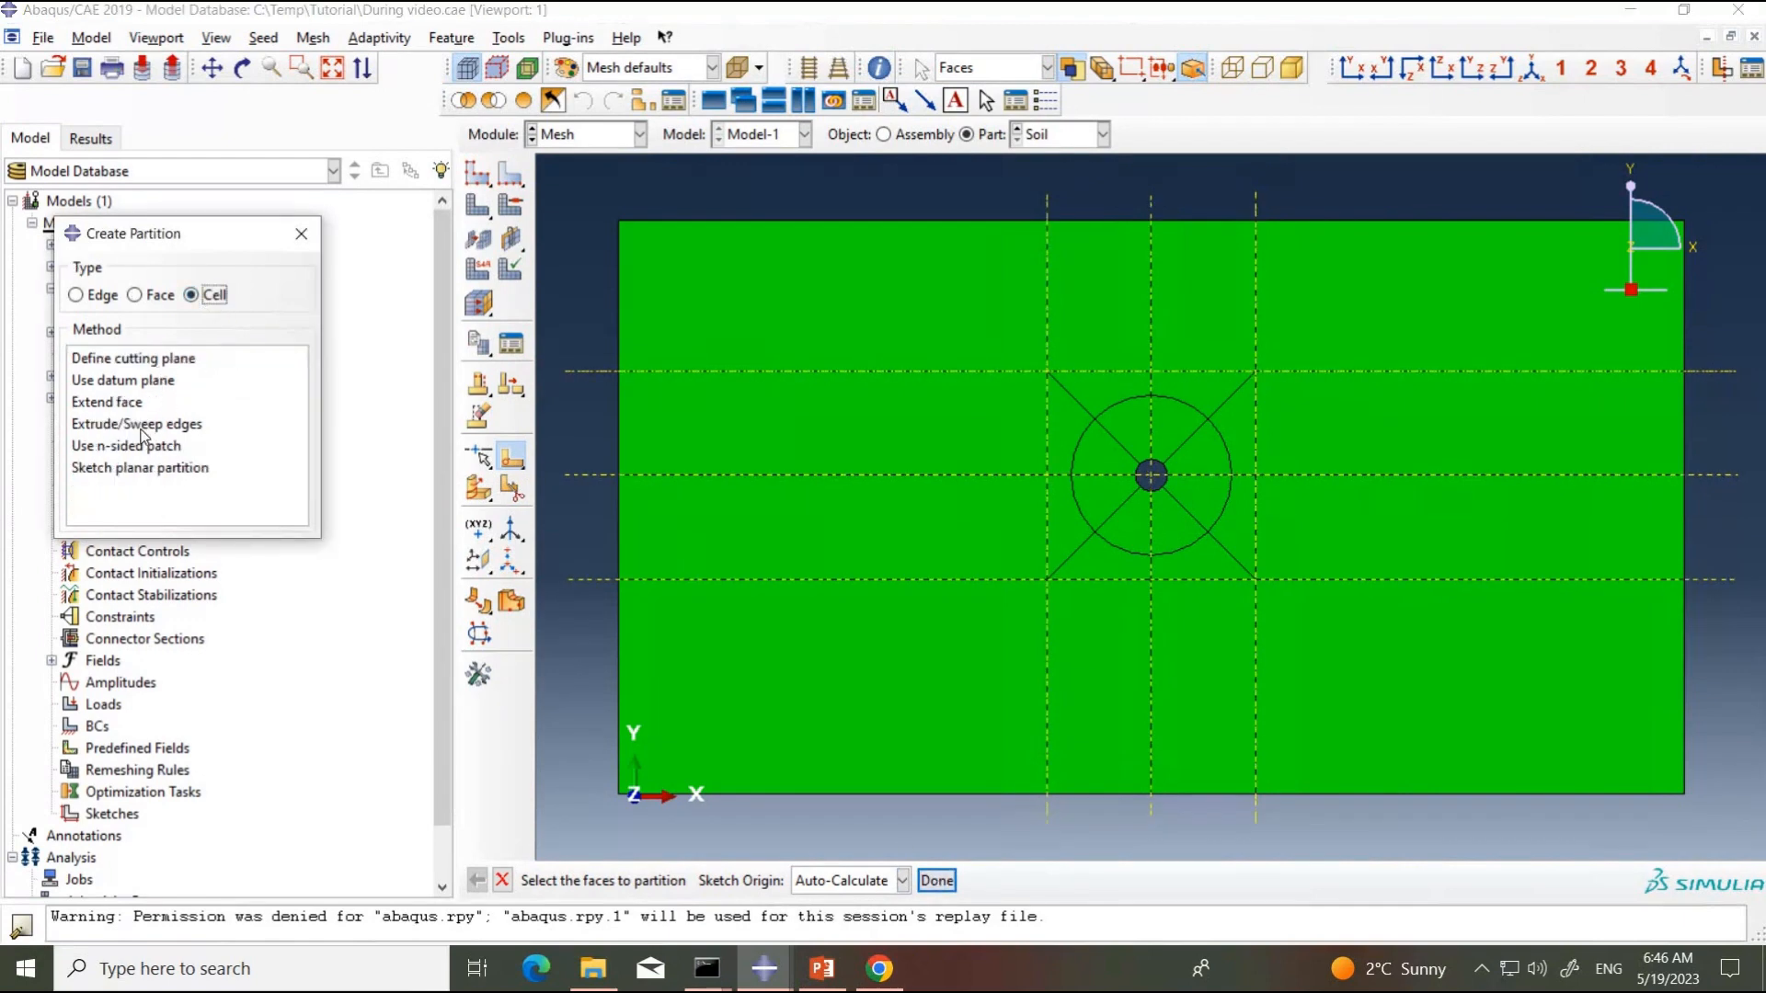
left_click(138, 425)
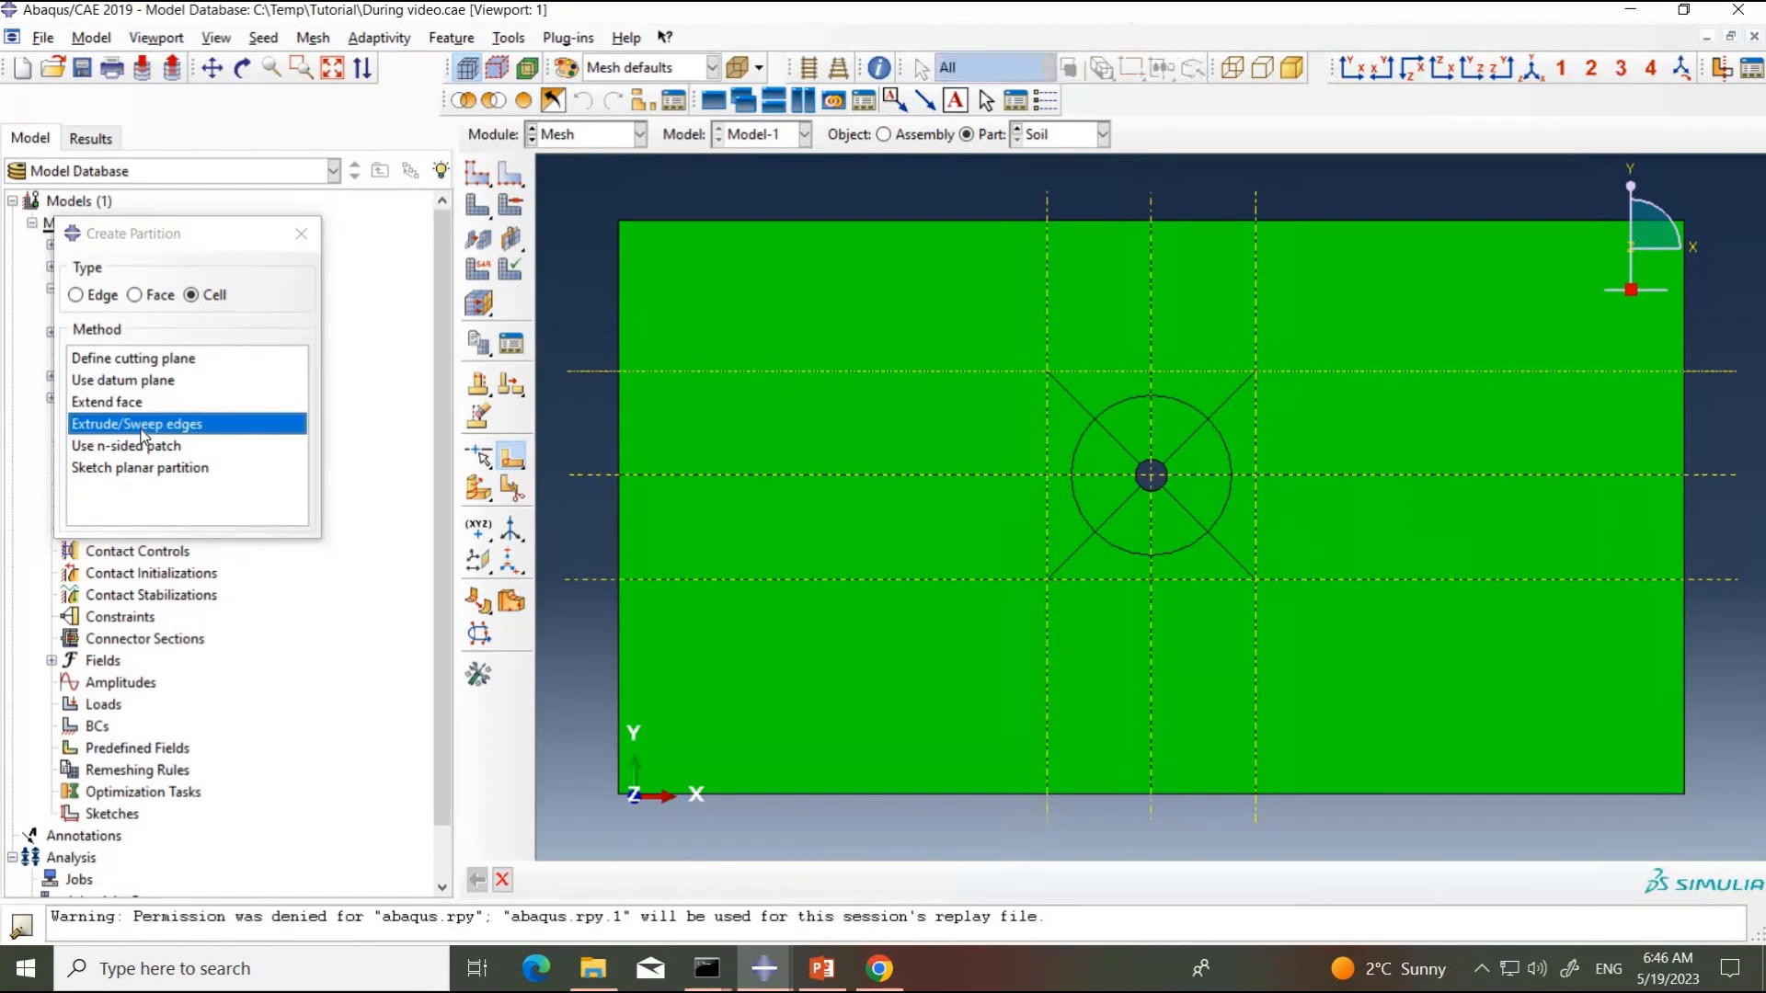
left_click(1072, 419)
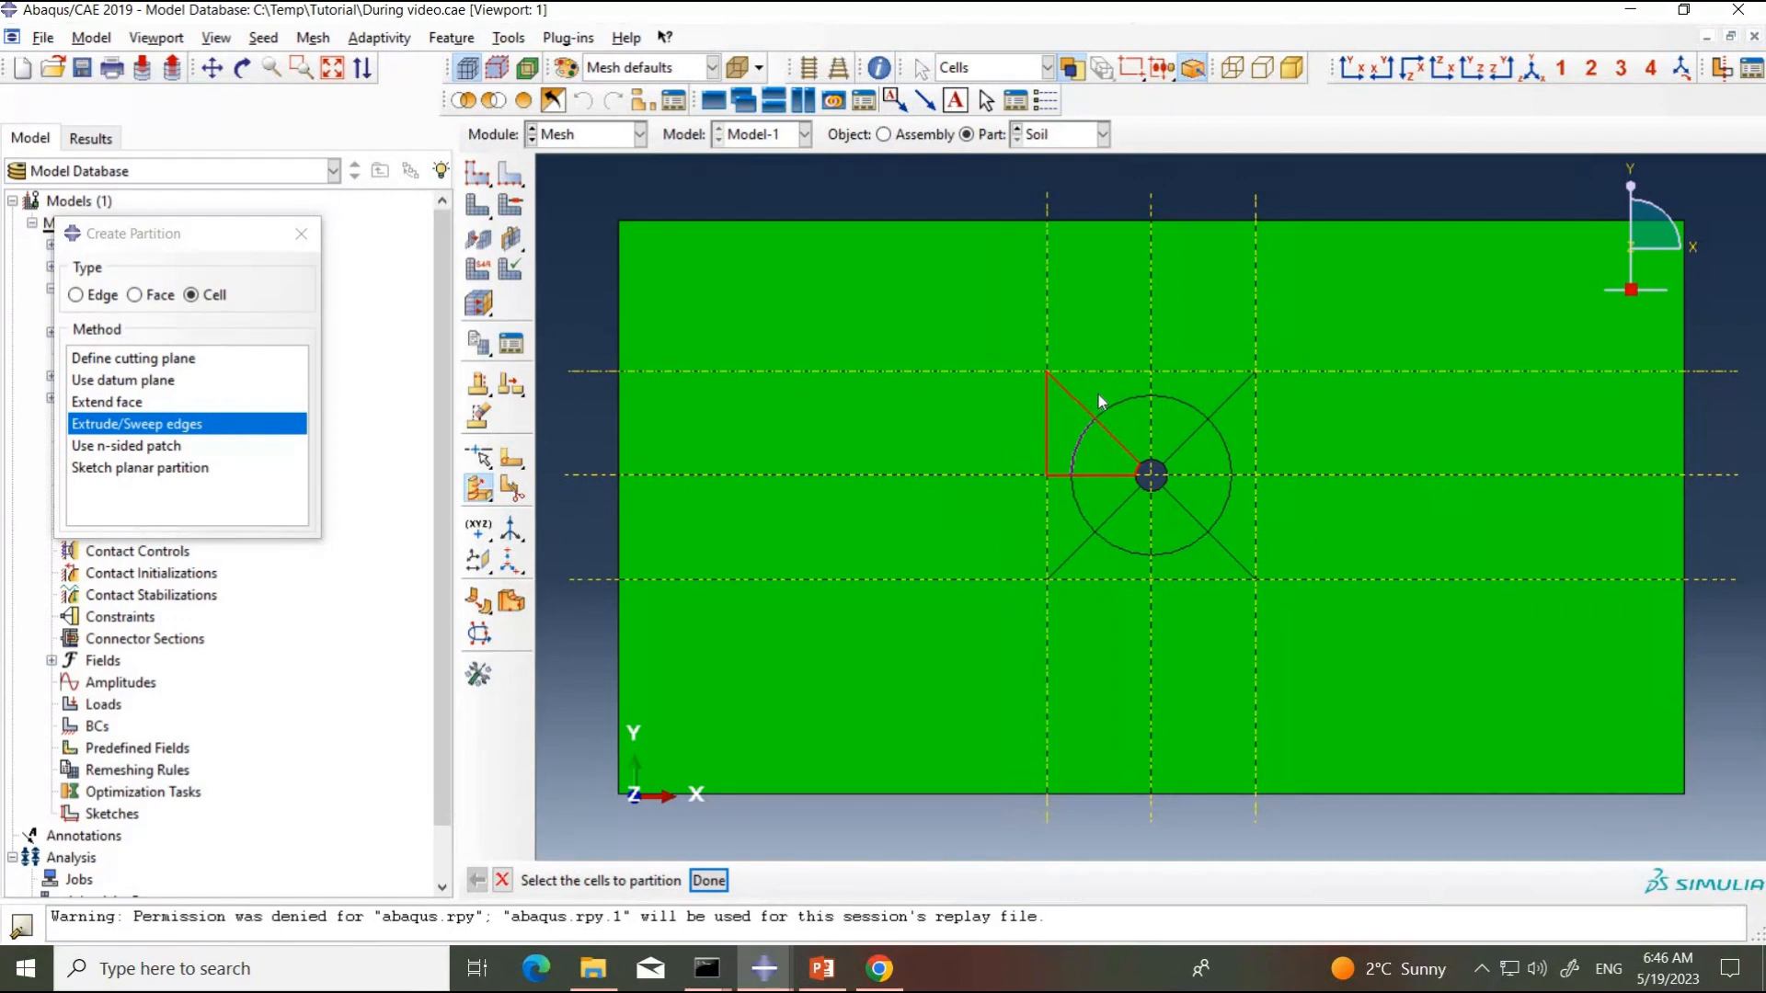
left_click(1098, 393, "shift")
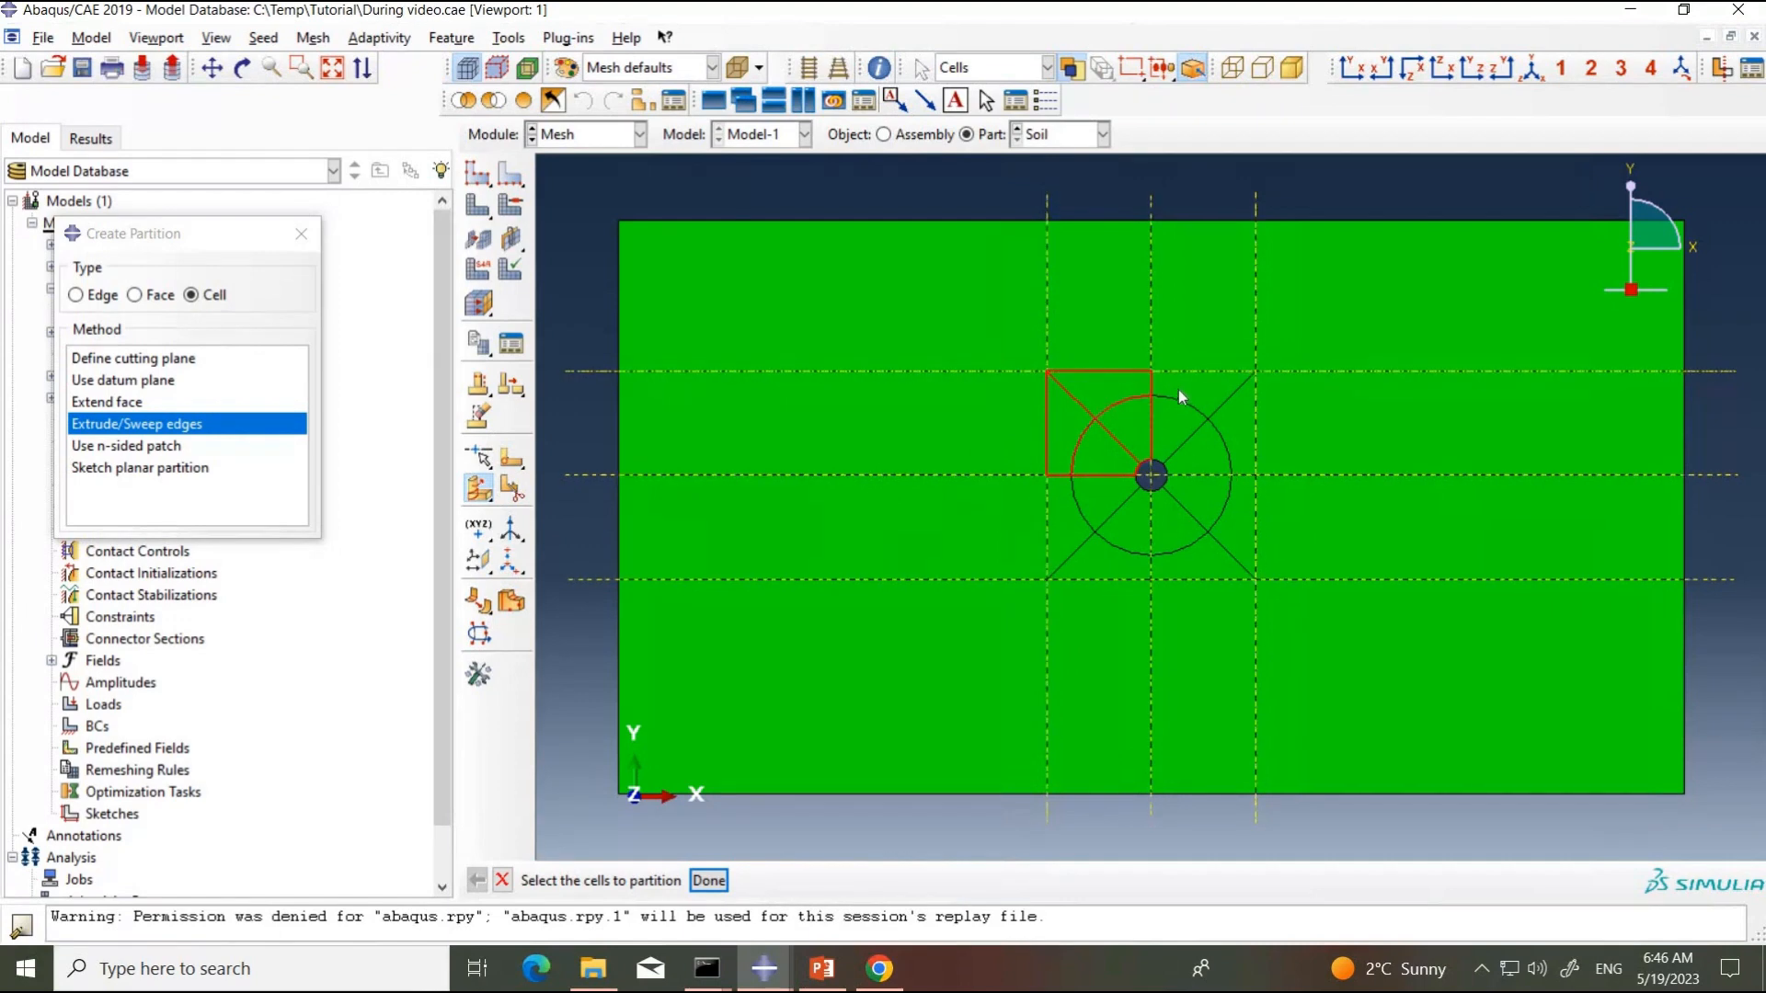
left_click(1239, 431, "shift")
left_click(1243, 511, "shift")
left_click(1205, 565, "shift")
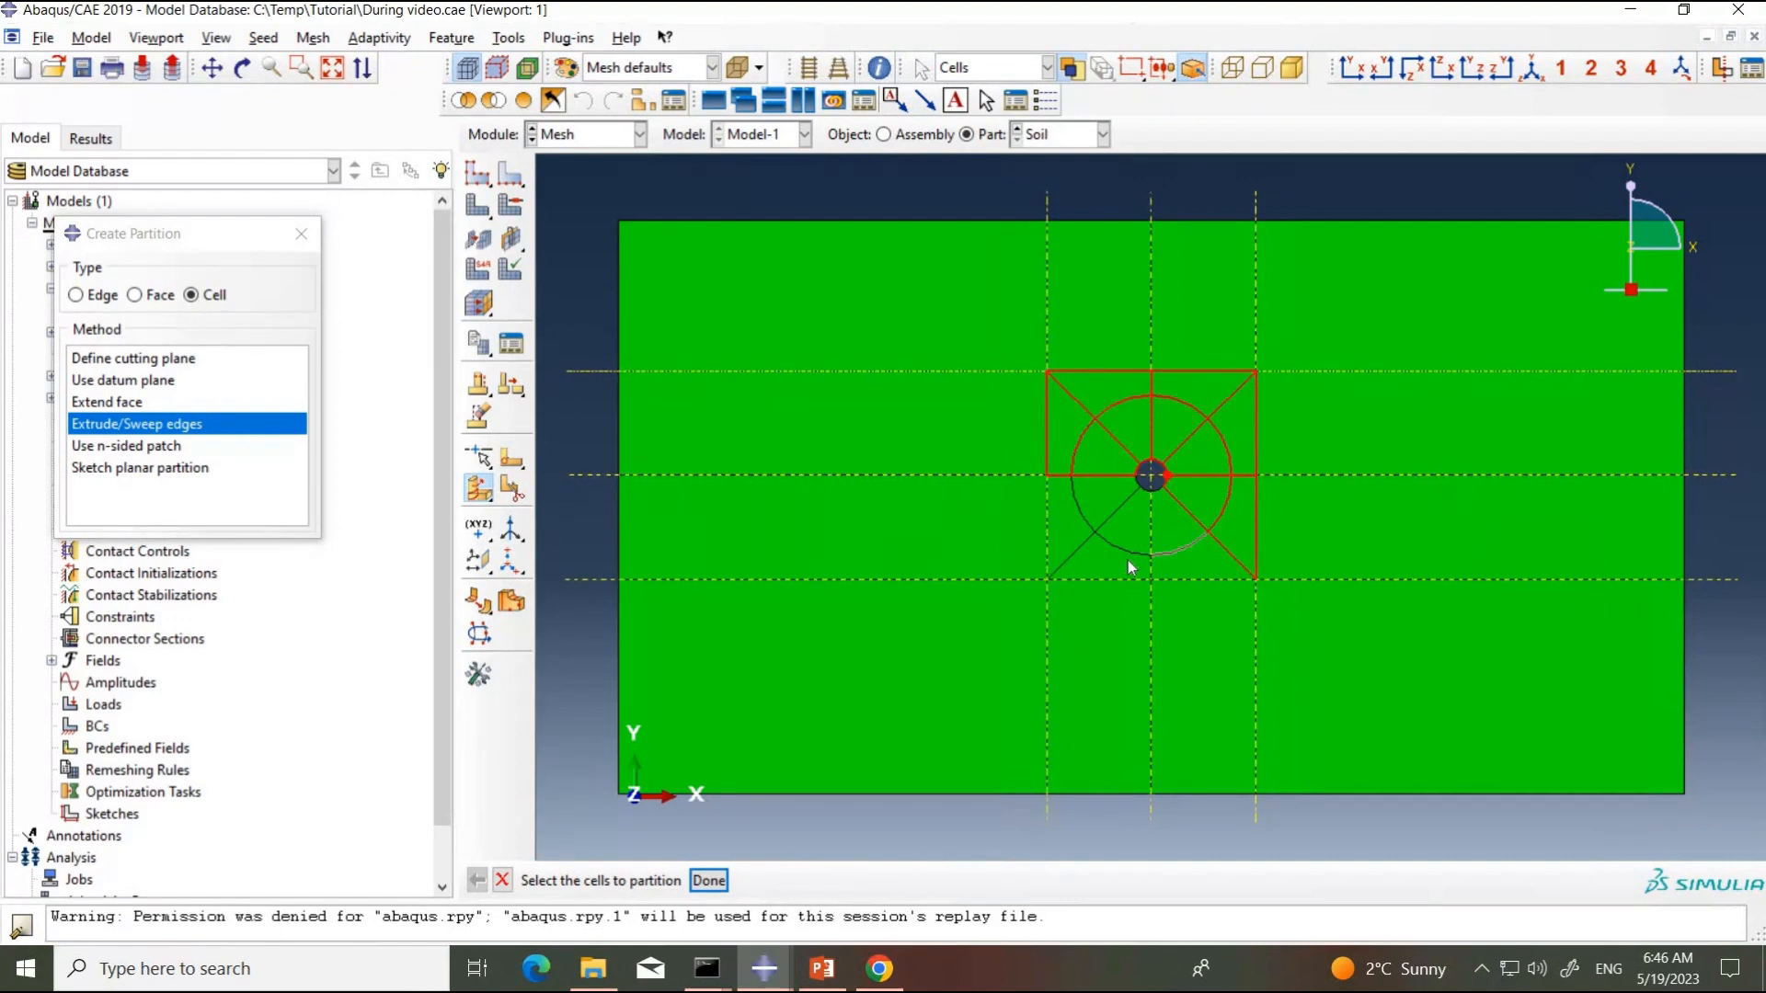
left_click(1107, 560, "shift")
left_click(1068, 532, "shift")
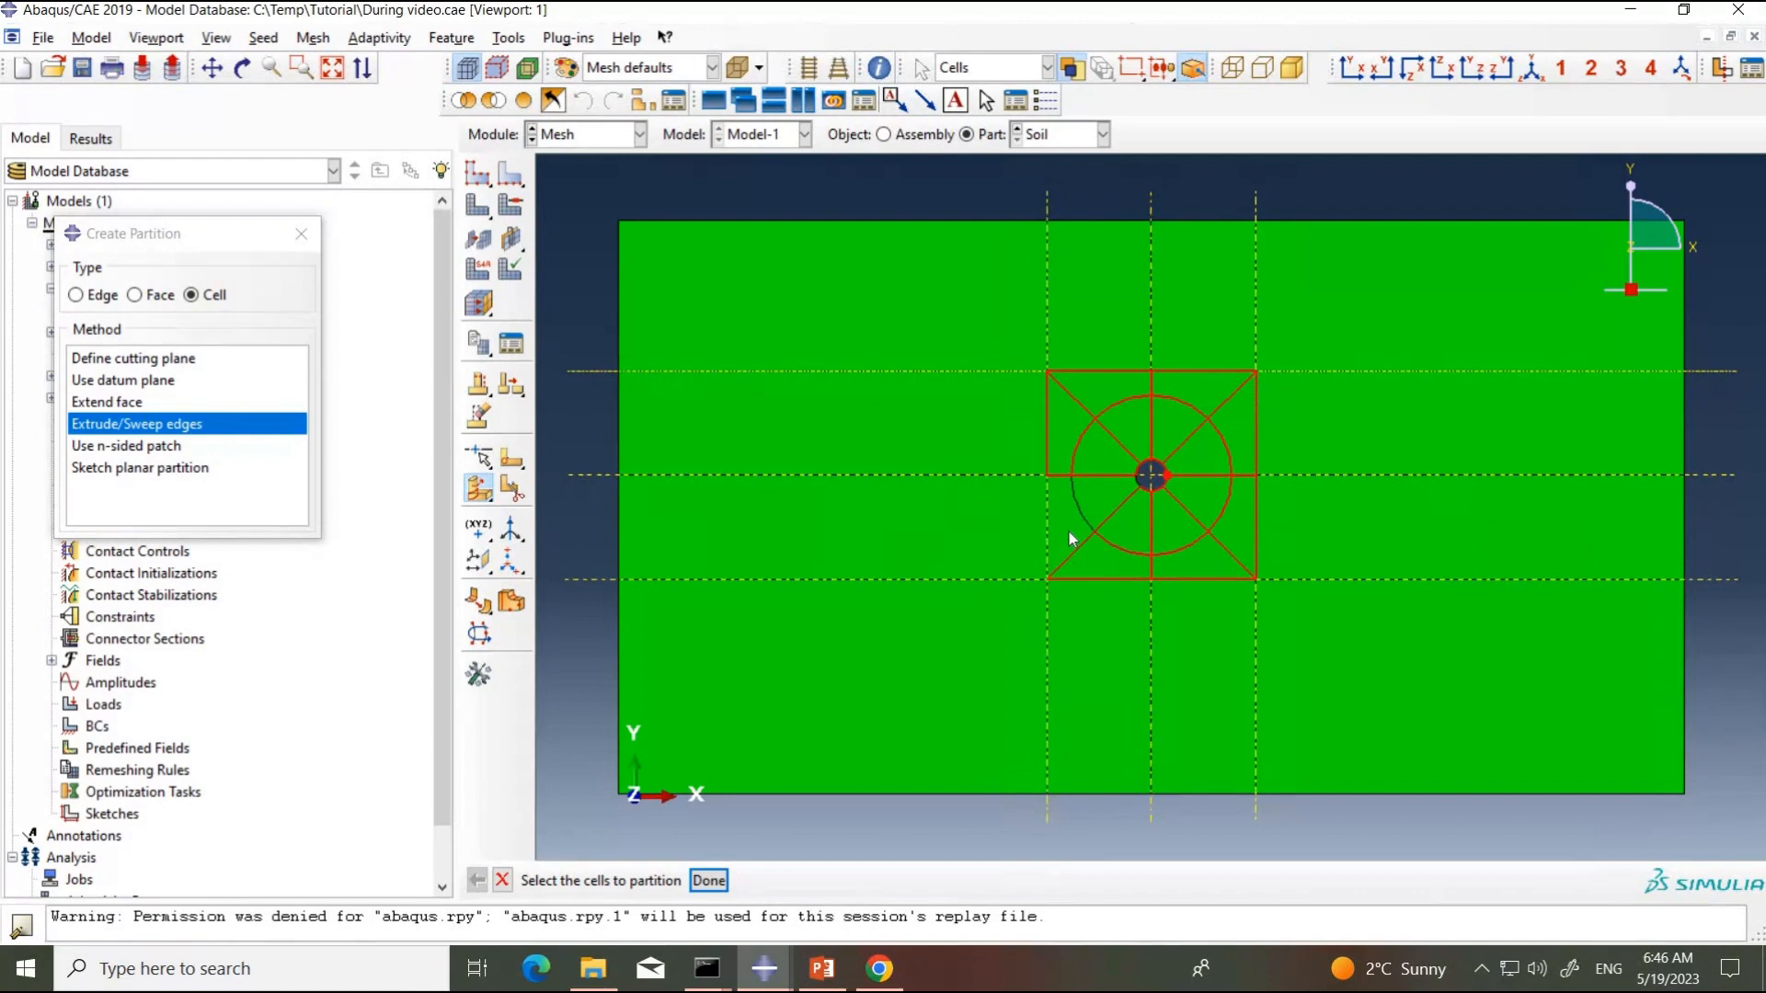
left_click(709, 881)
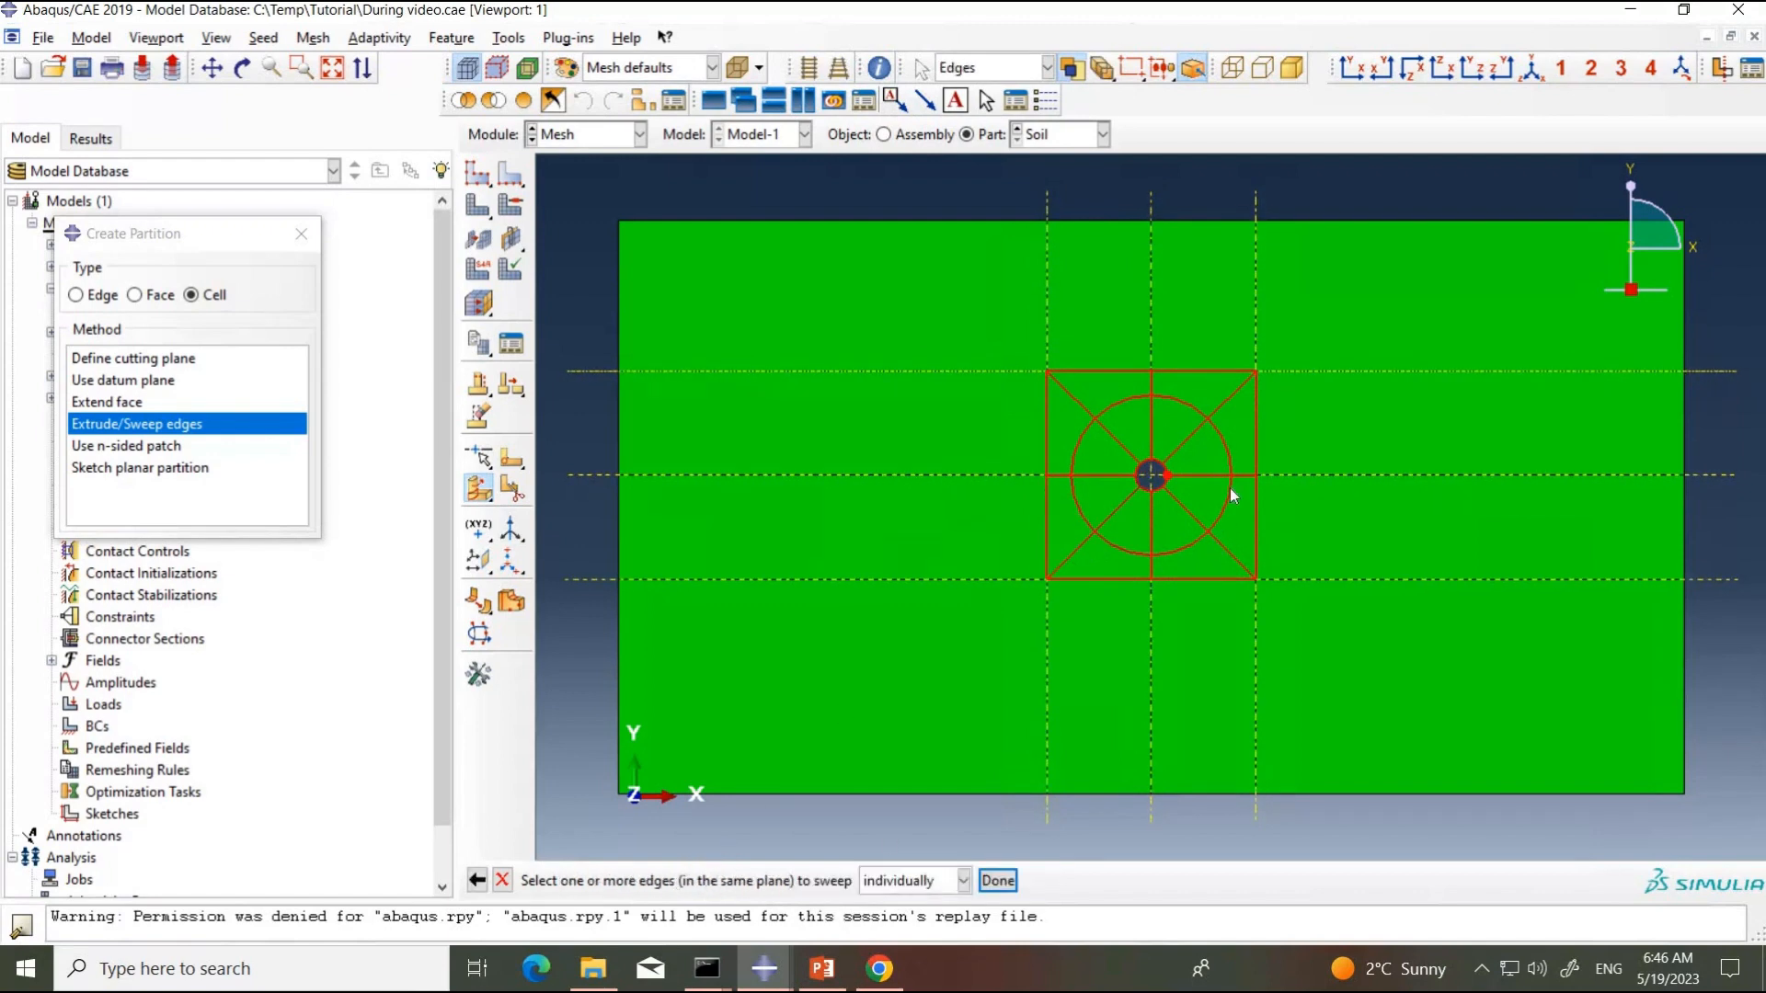
Step: Select all arcs of the circle around the pipe hole as the edges to sweep for the cell partition
left_click(1077, 441)
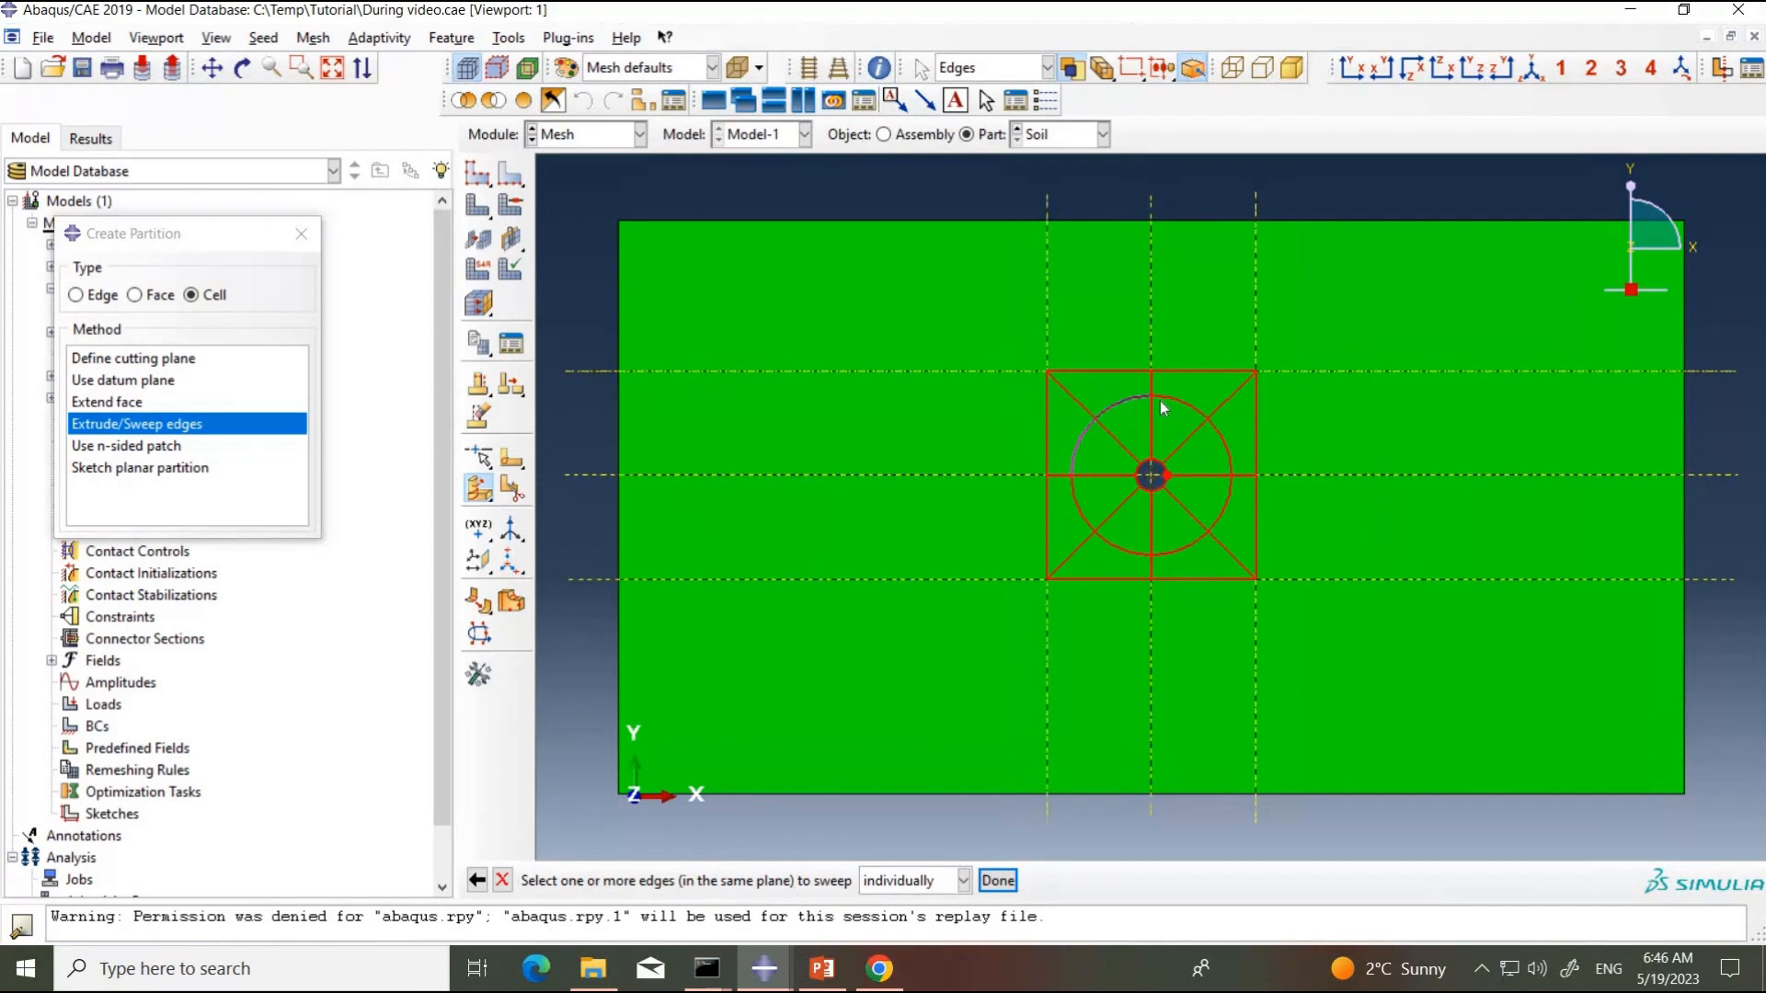
left_click(1224, 444, "shift")
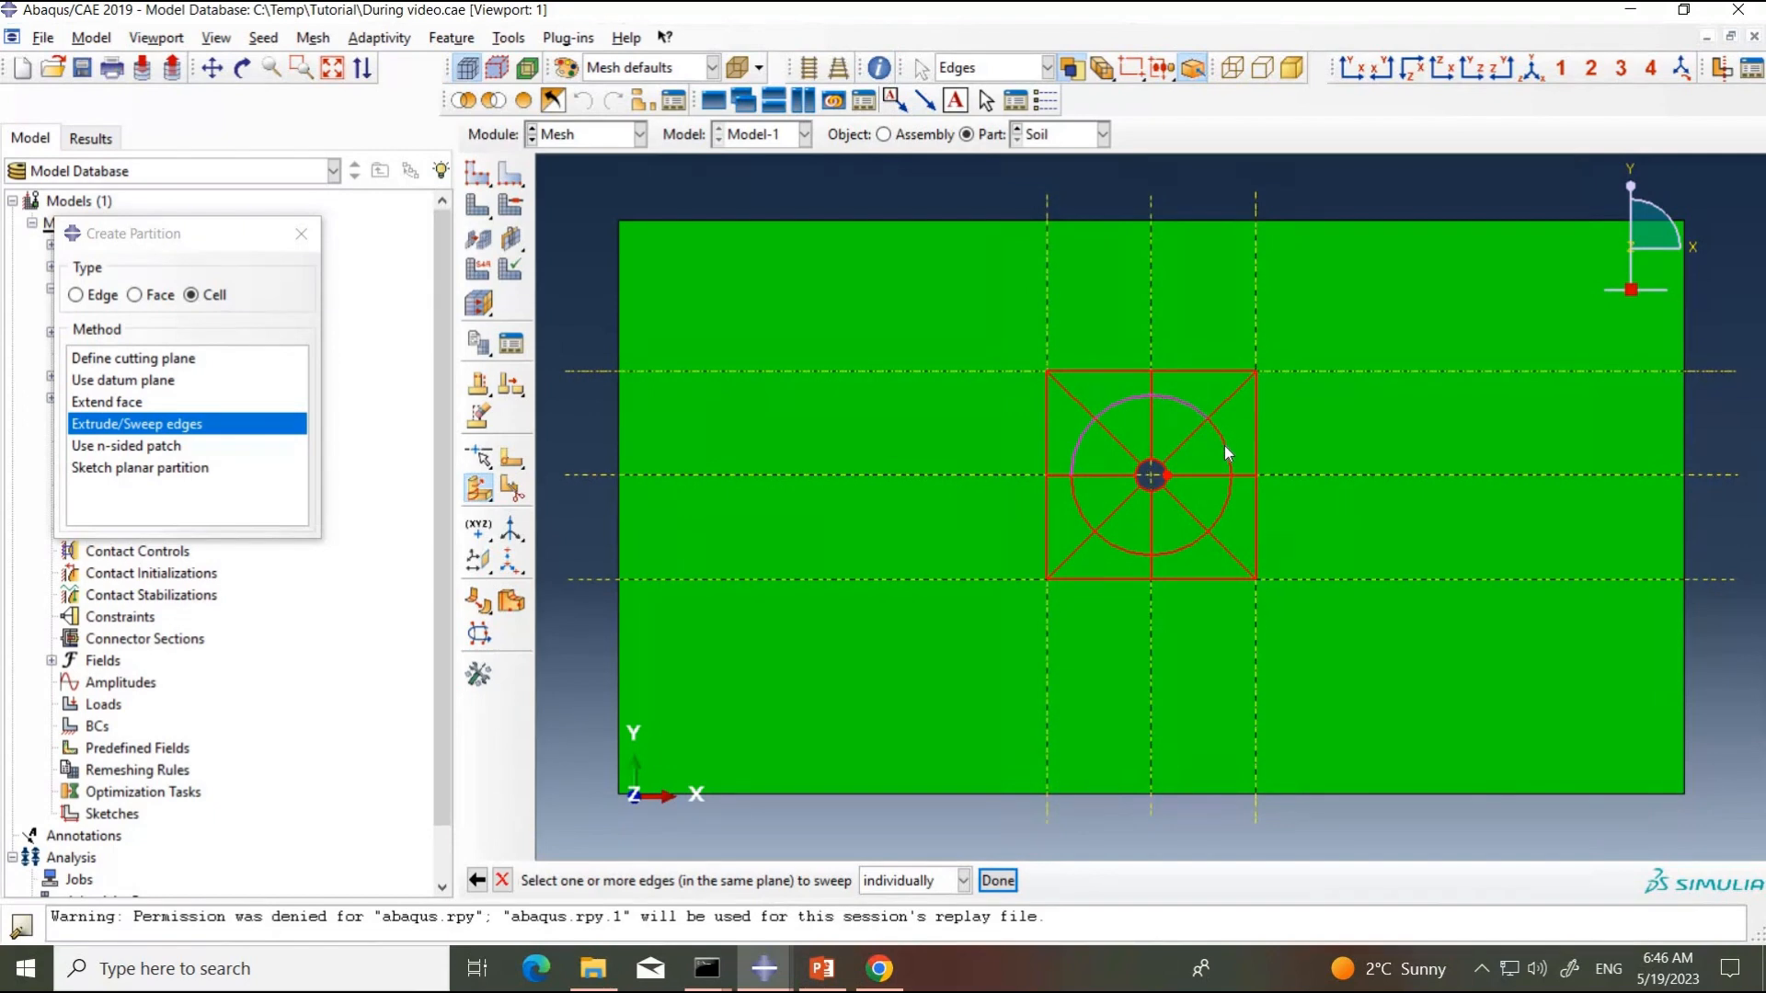
left_click(1227, 506, "shift")
left_click(1170, 554, "shift")
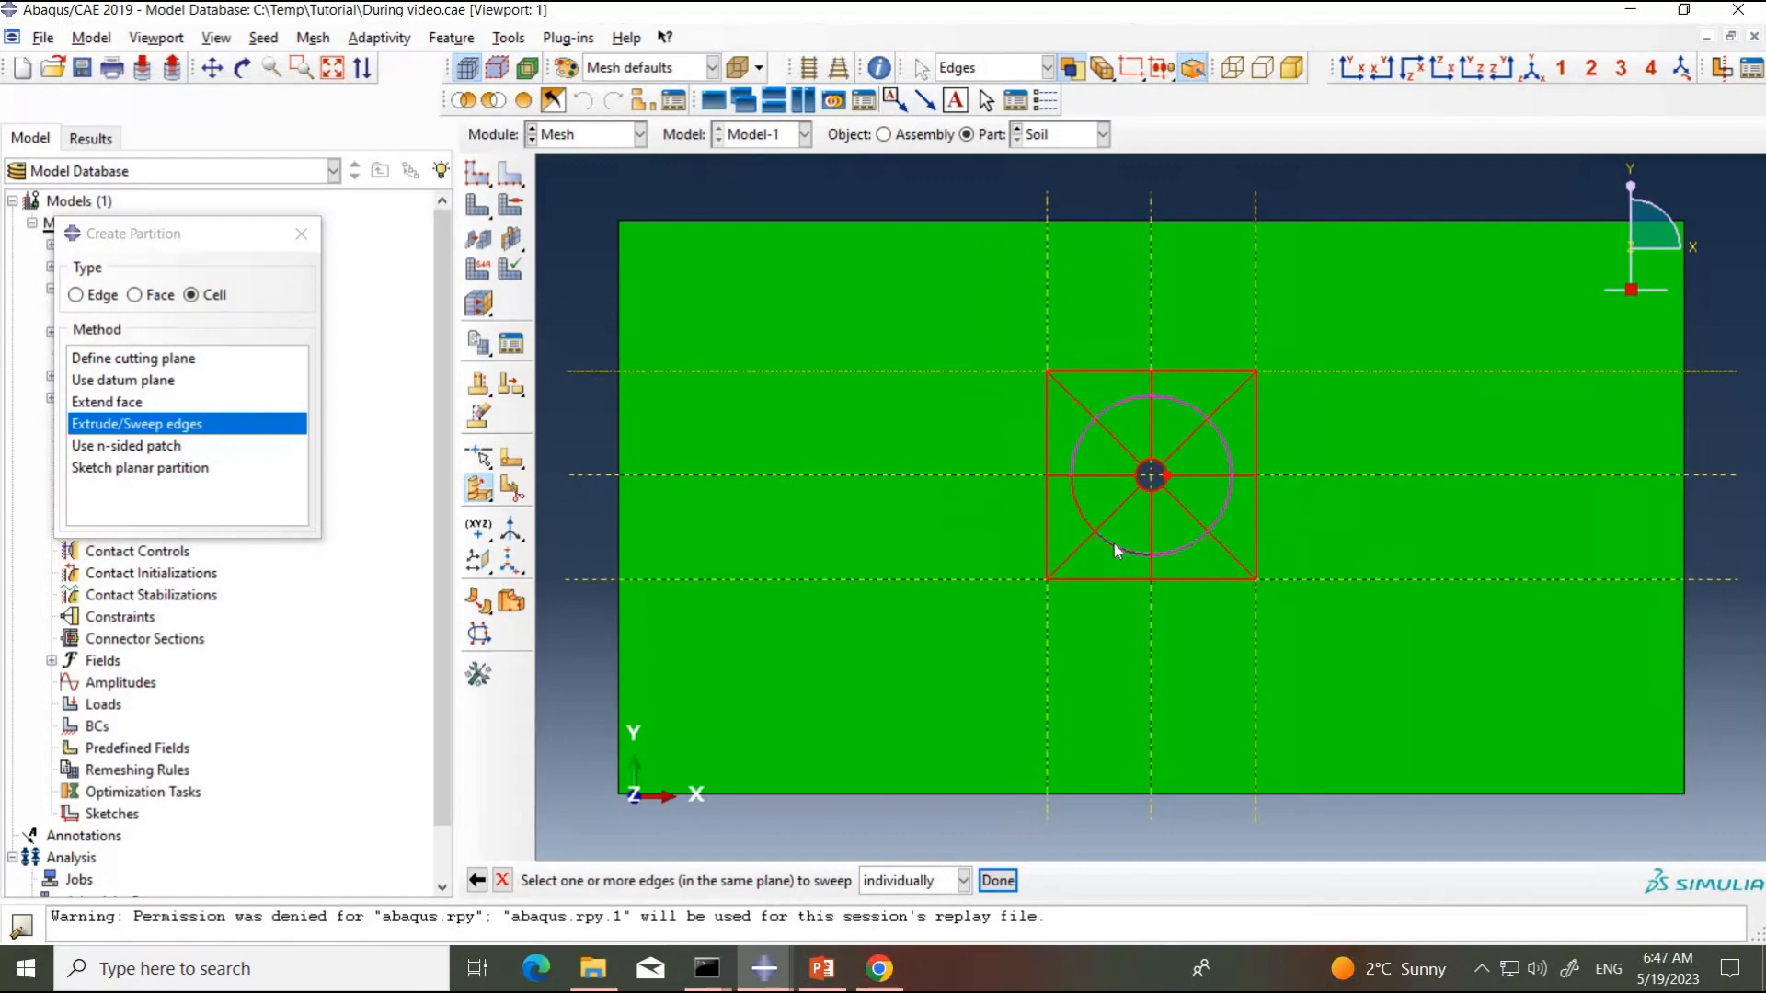
left_click(1078, 500, "shift")
left_click(998, 880)
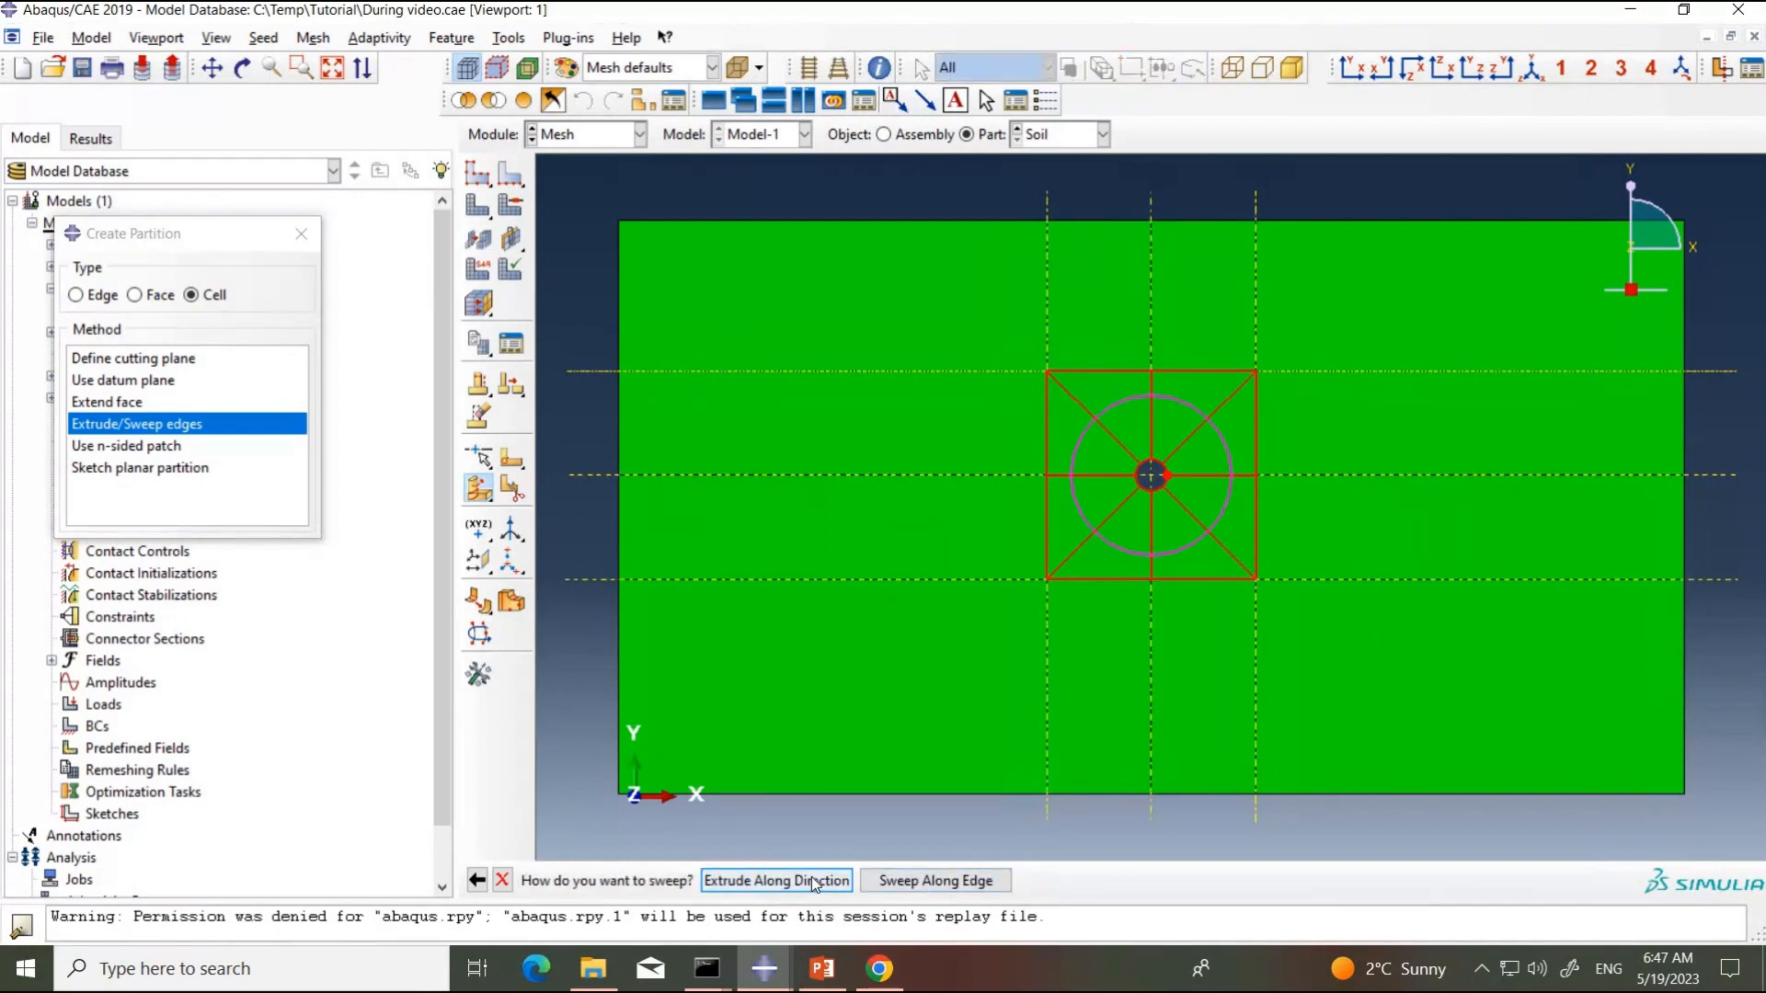
Step: Extrude the circle along the soil block's lengthwise edge, flipping the direction into the block, and create the cell partition
left_click(815, 881)
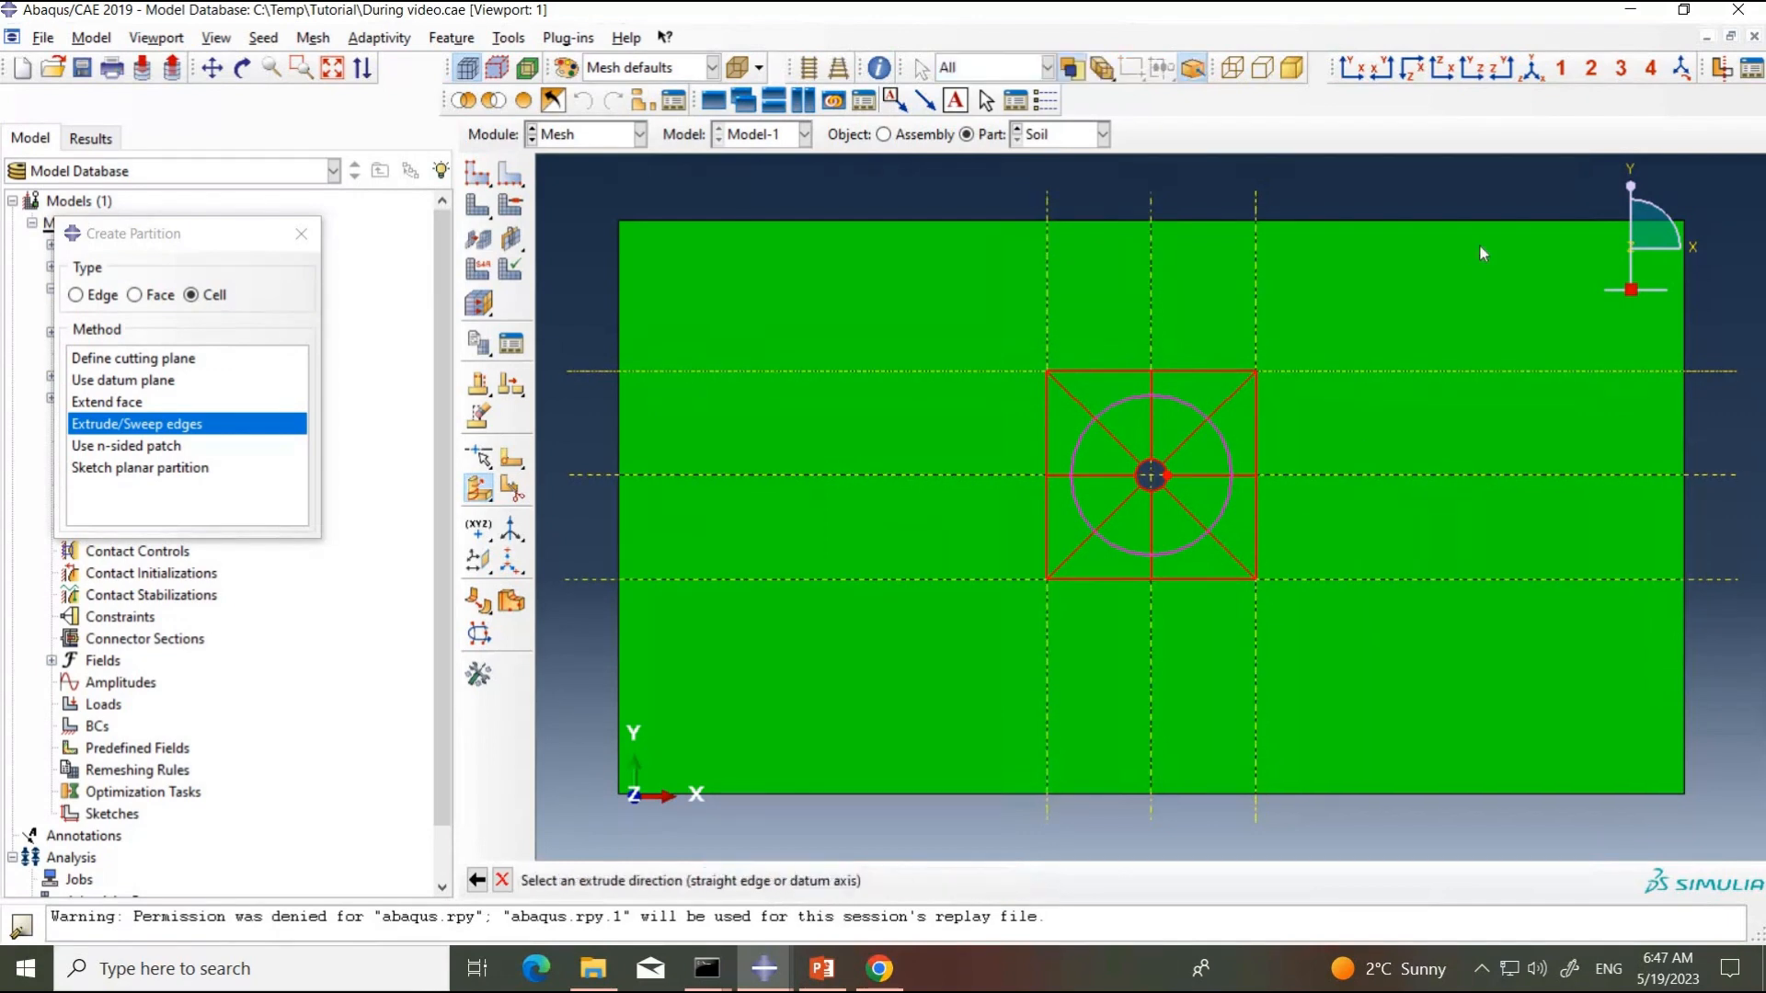
left_click(1532, 68)
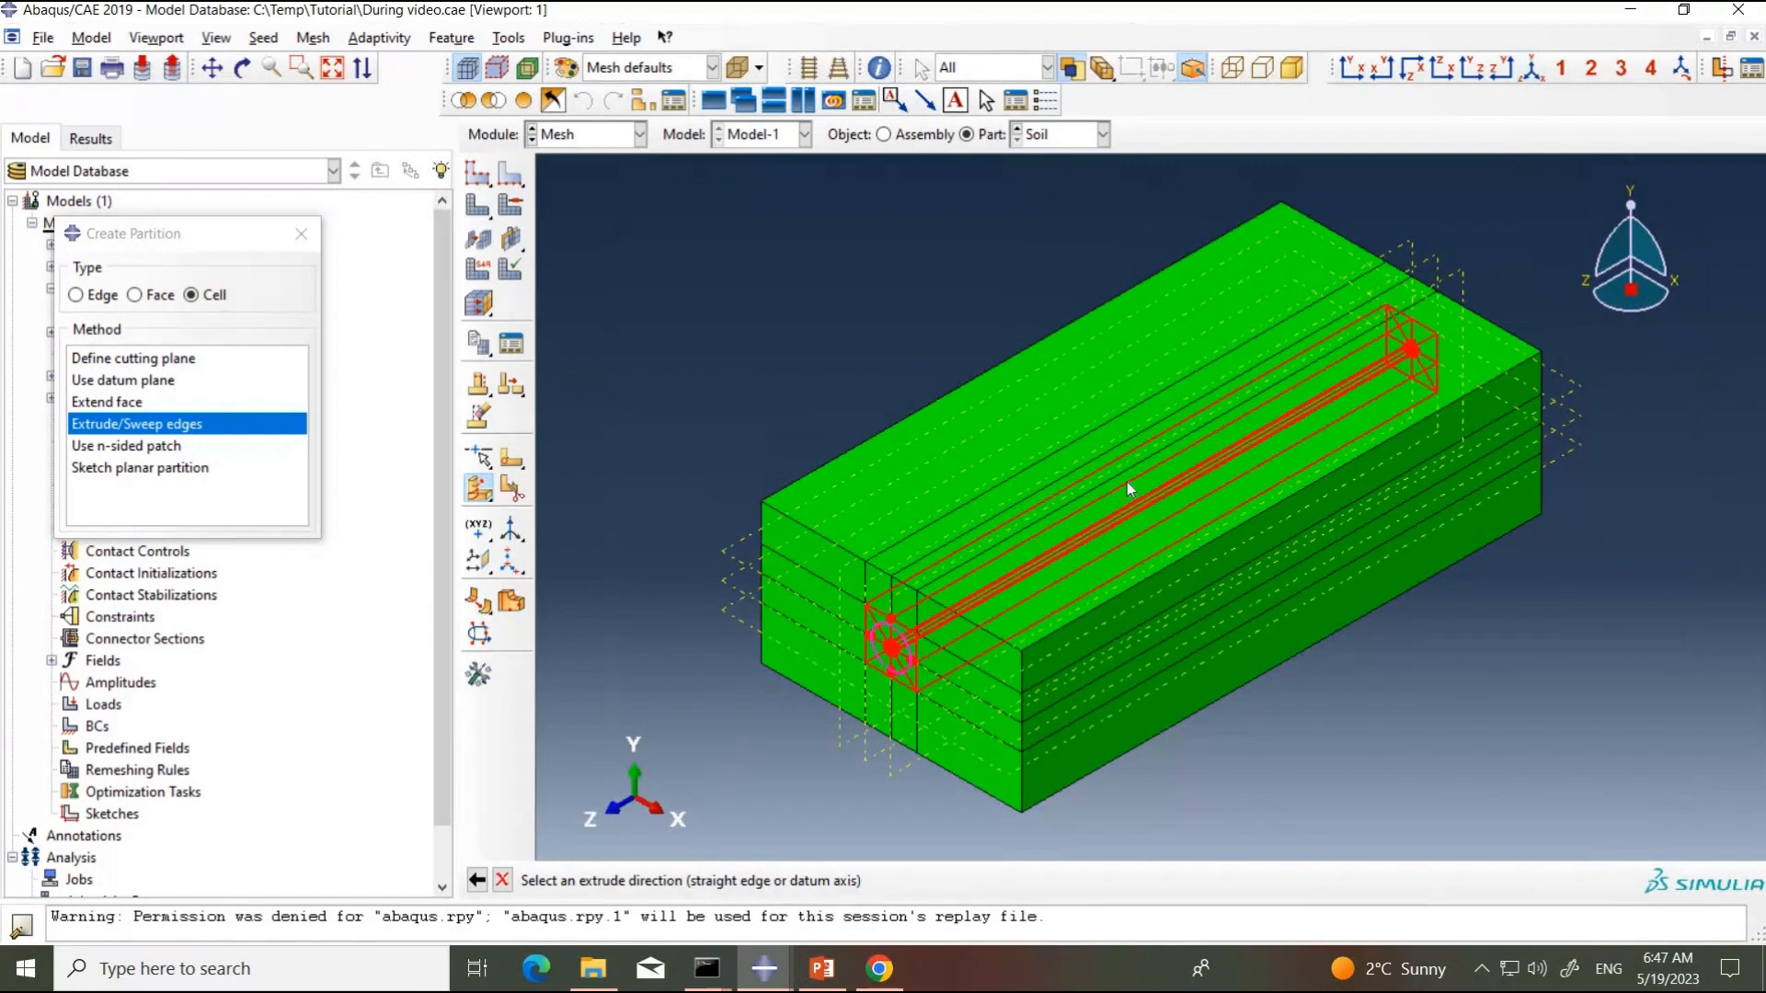
left_click(1033, 506)
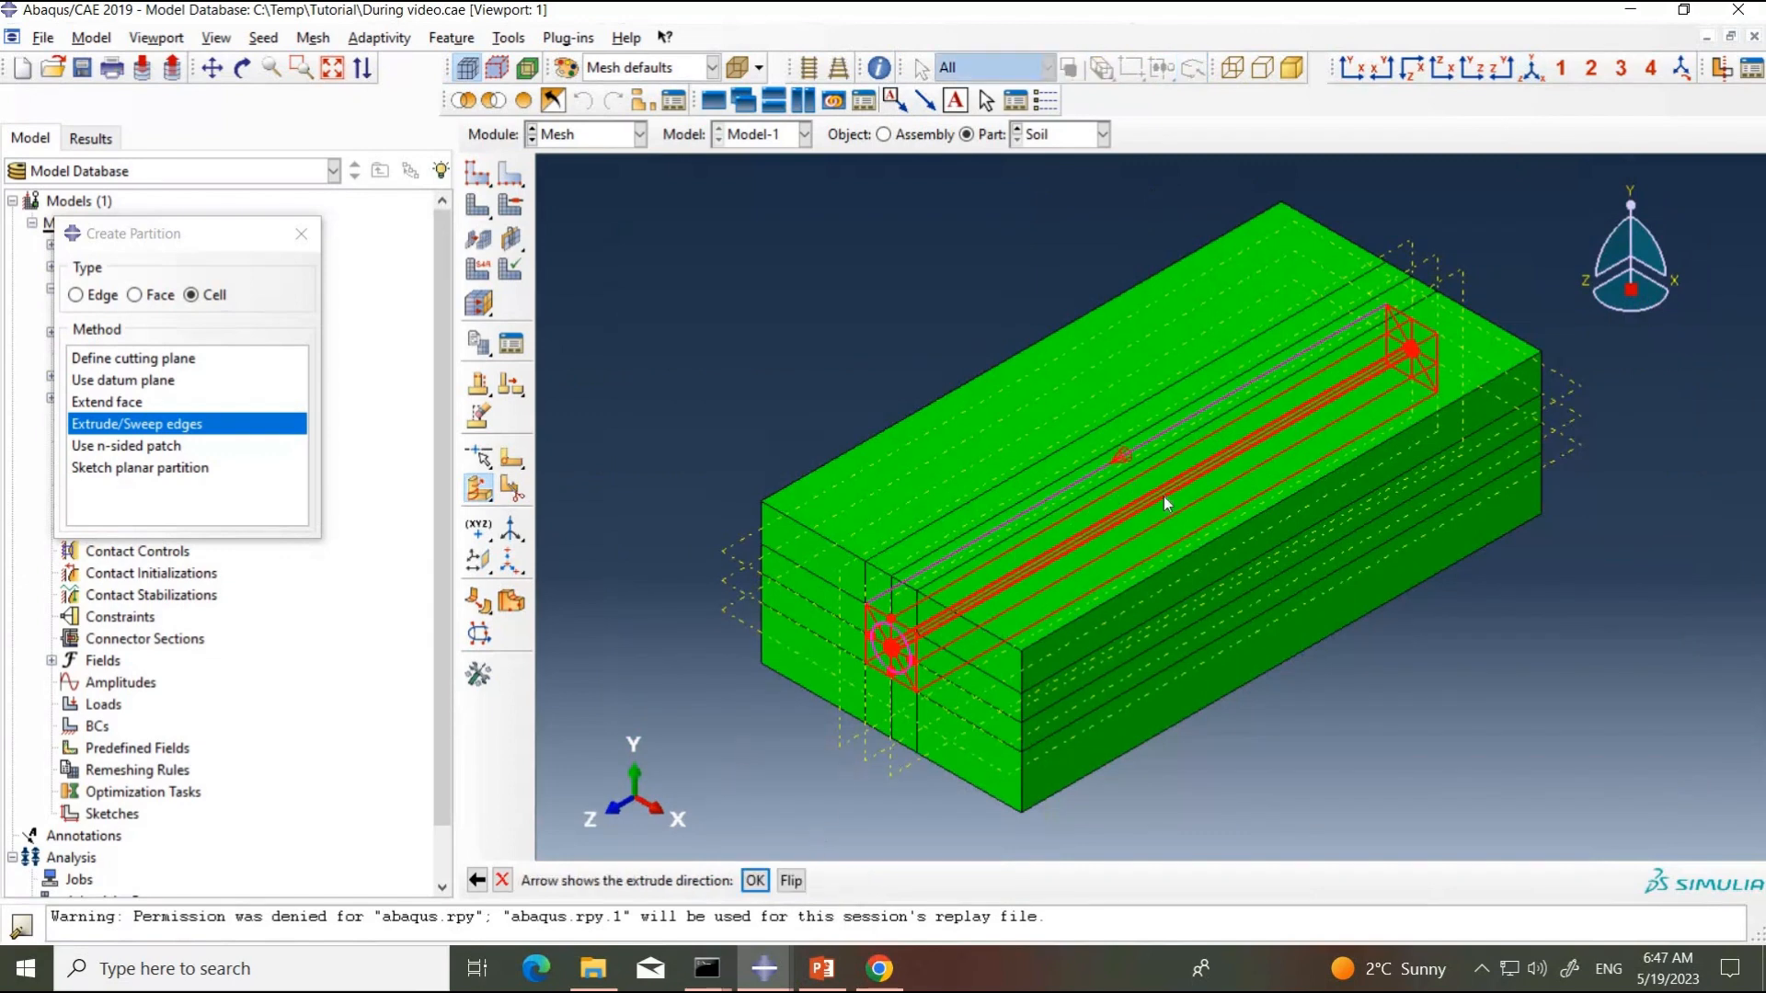
left_click(791, 880)
left_click(755, 880)
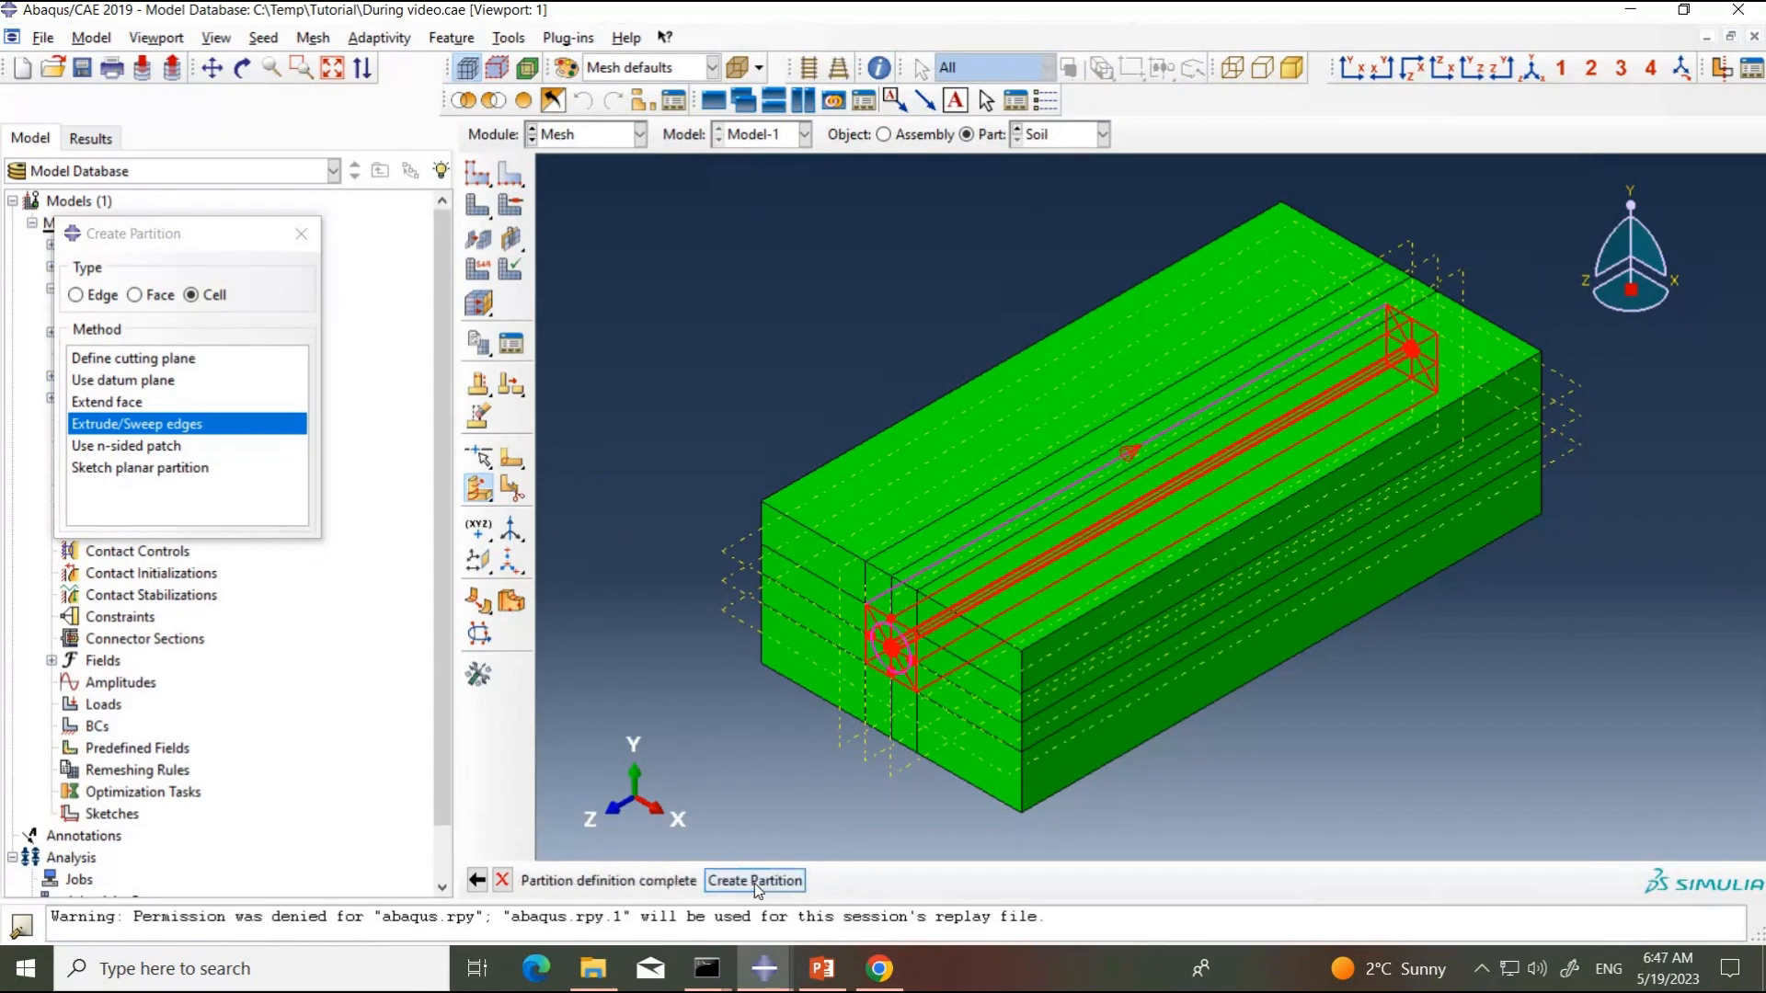
left_click(756, 880)
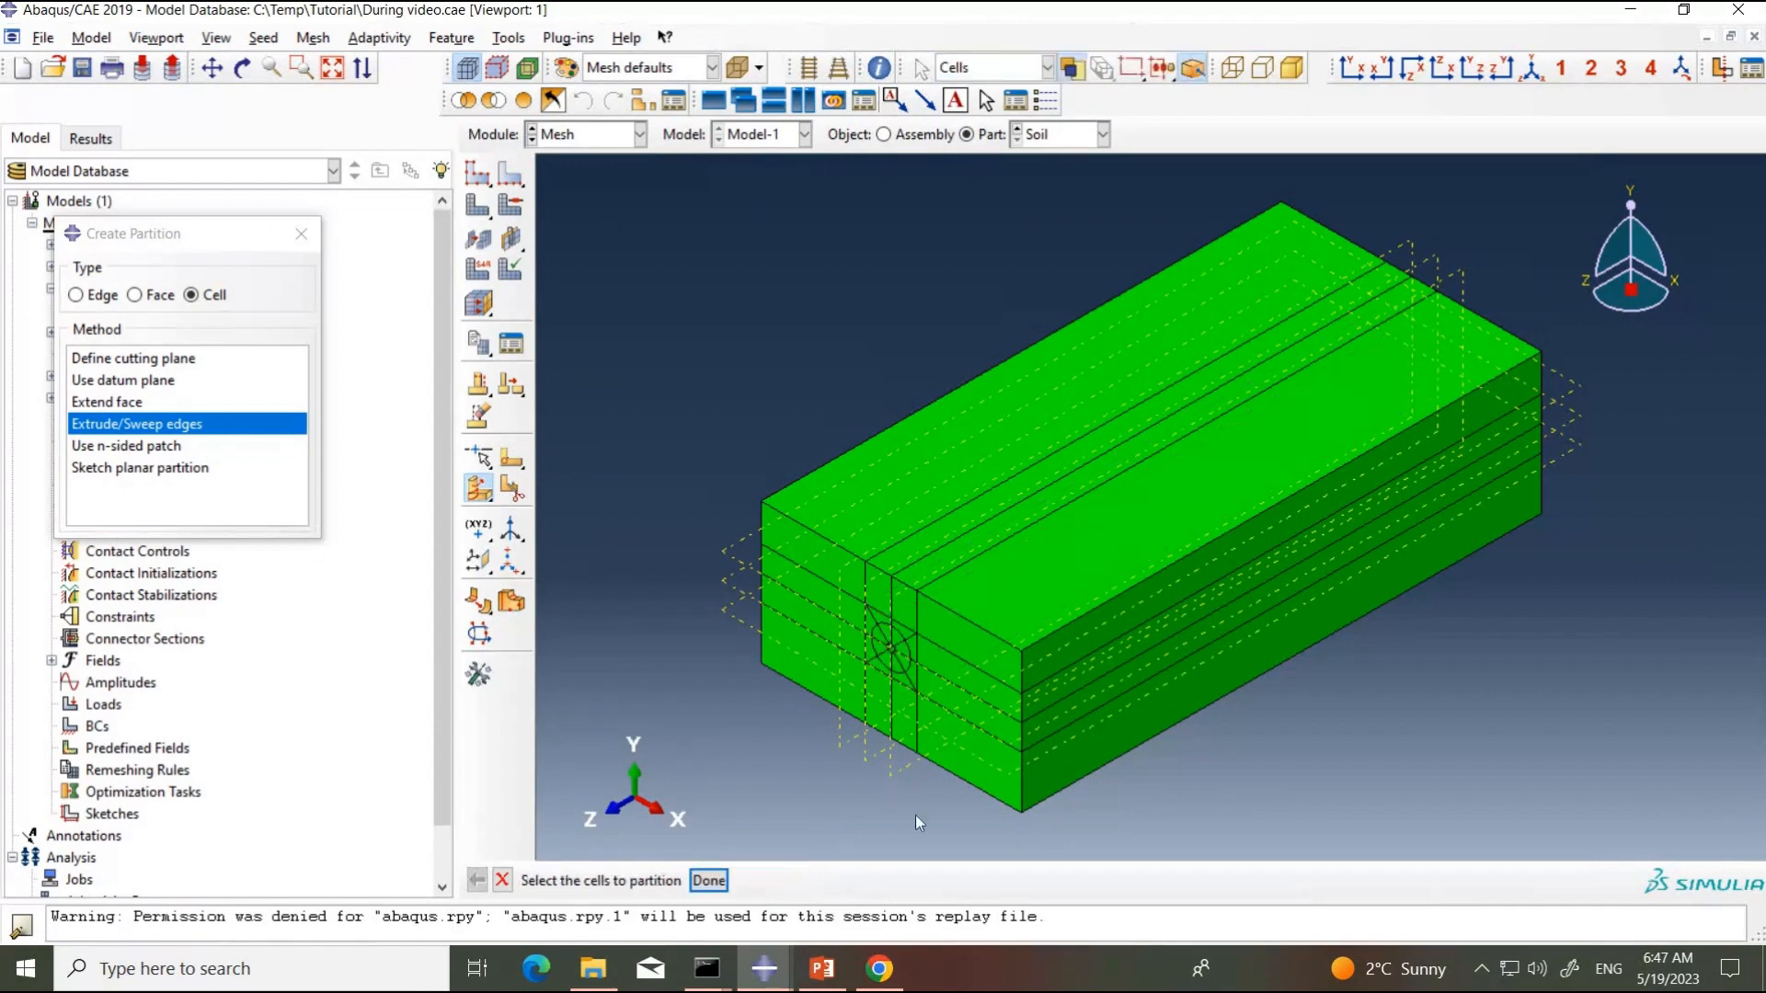
left_click(711, 881)
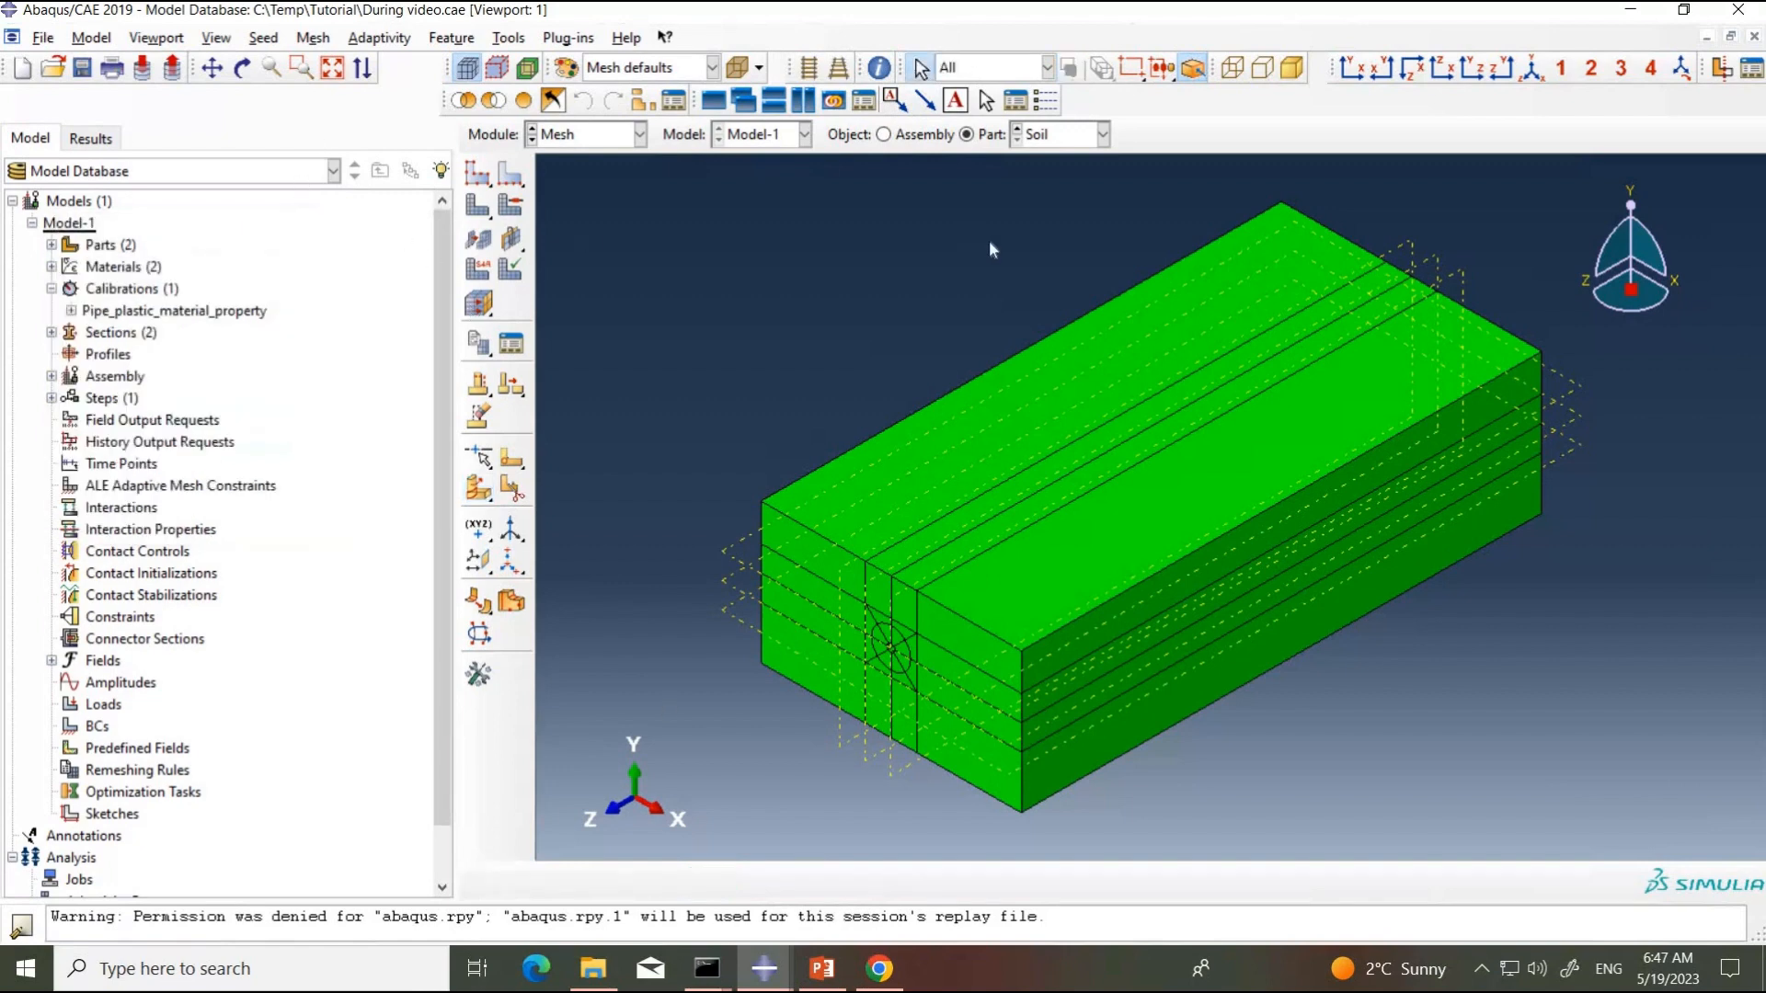
Step: View the soil block in perspective, examine the enlarged 2.5D zone on the PowerPoint soil meshing slide, and return to Abaqus/CAE
left_click(844, 74)
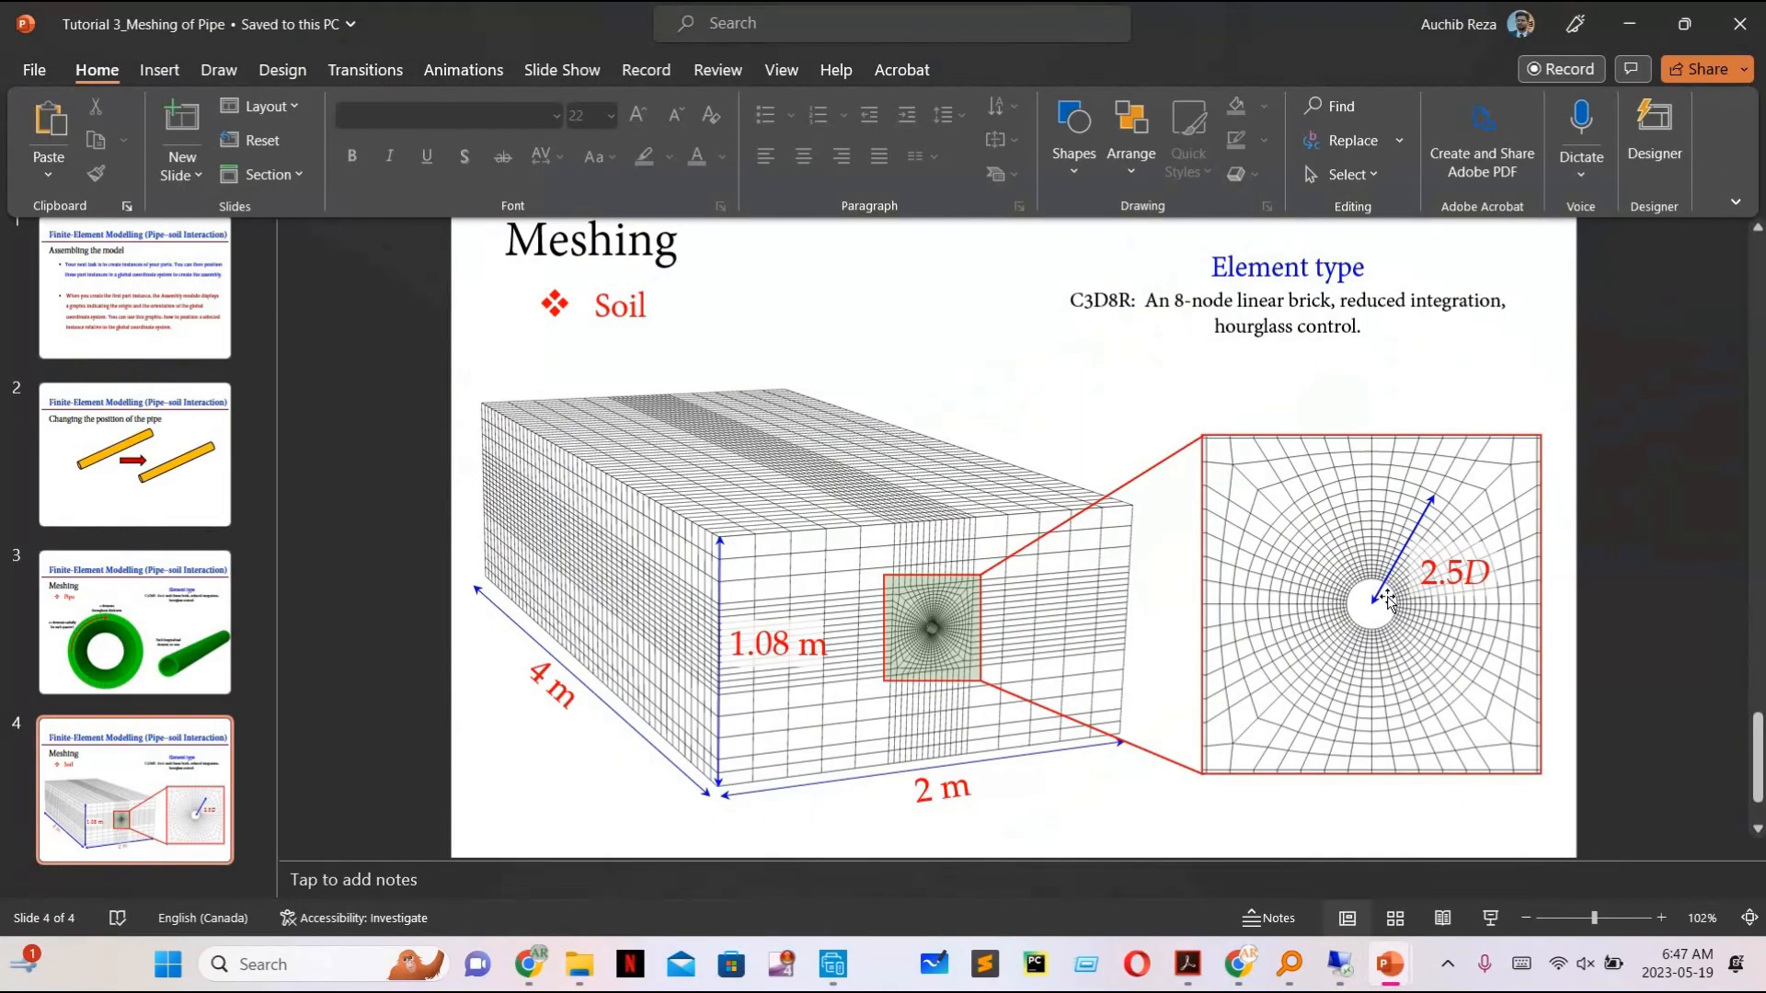
left_click(1621, 918)
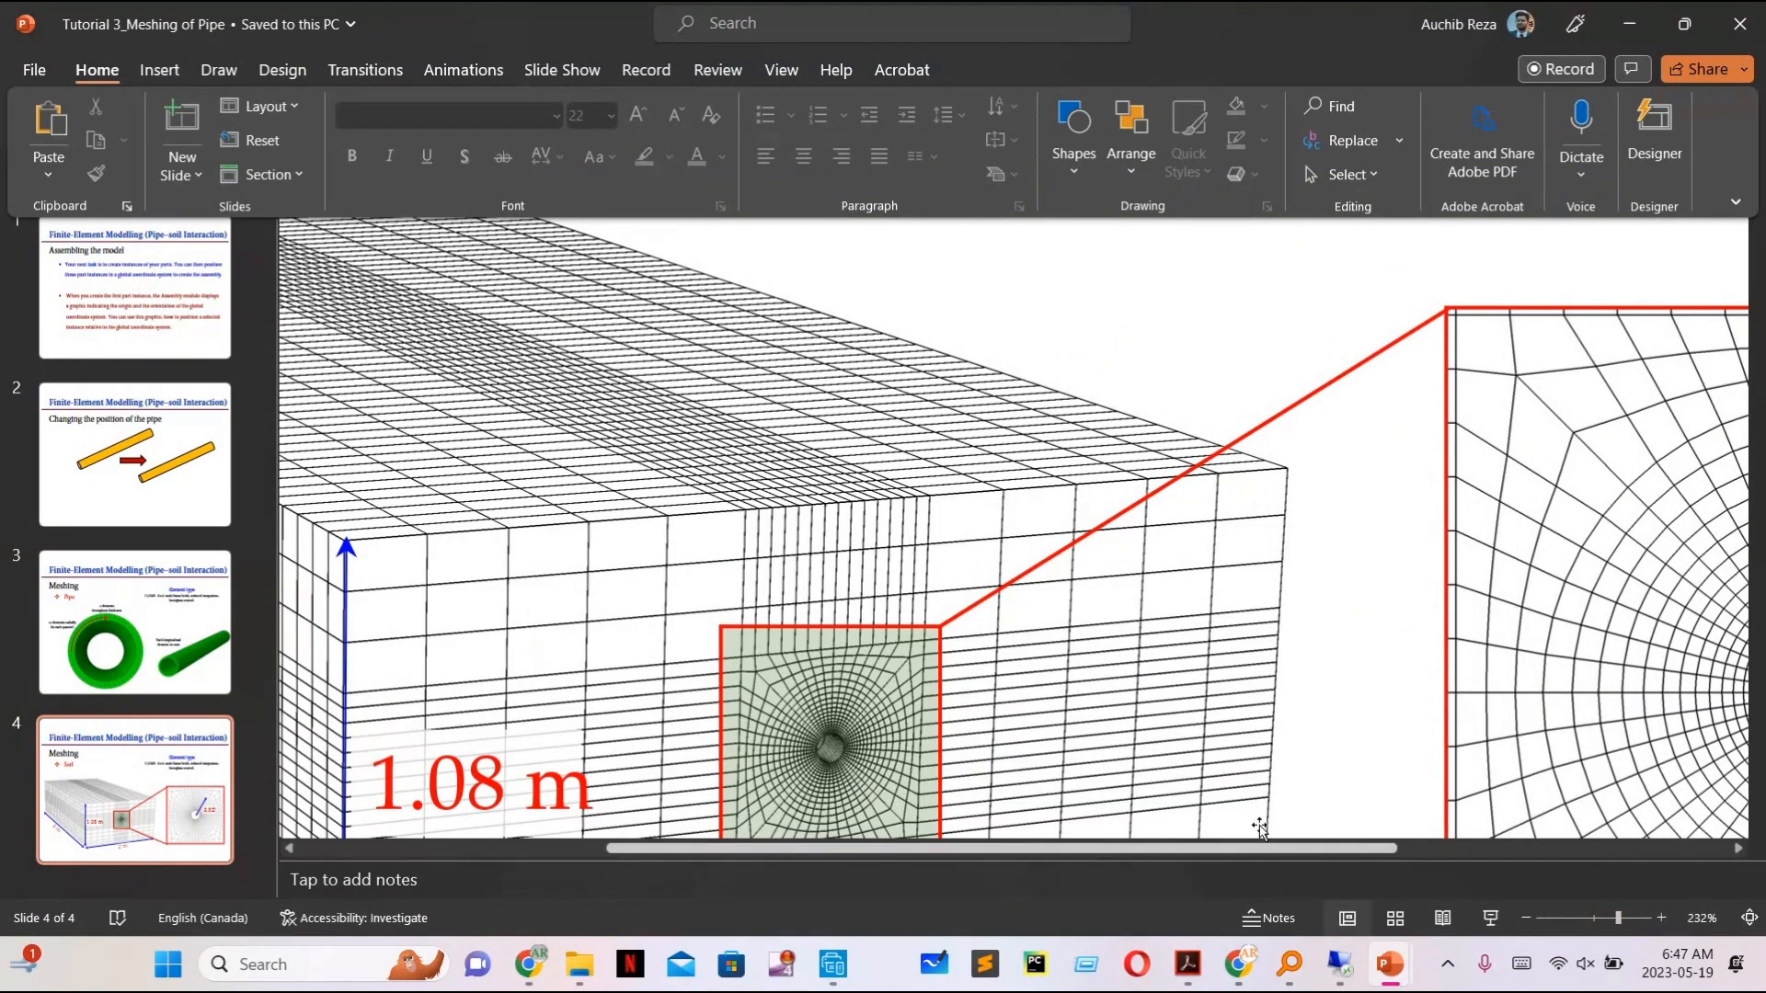
left_click_drag(1262, 854, 1542, 833)
scroll(1299, 602, "down", 1)
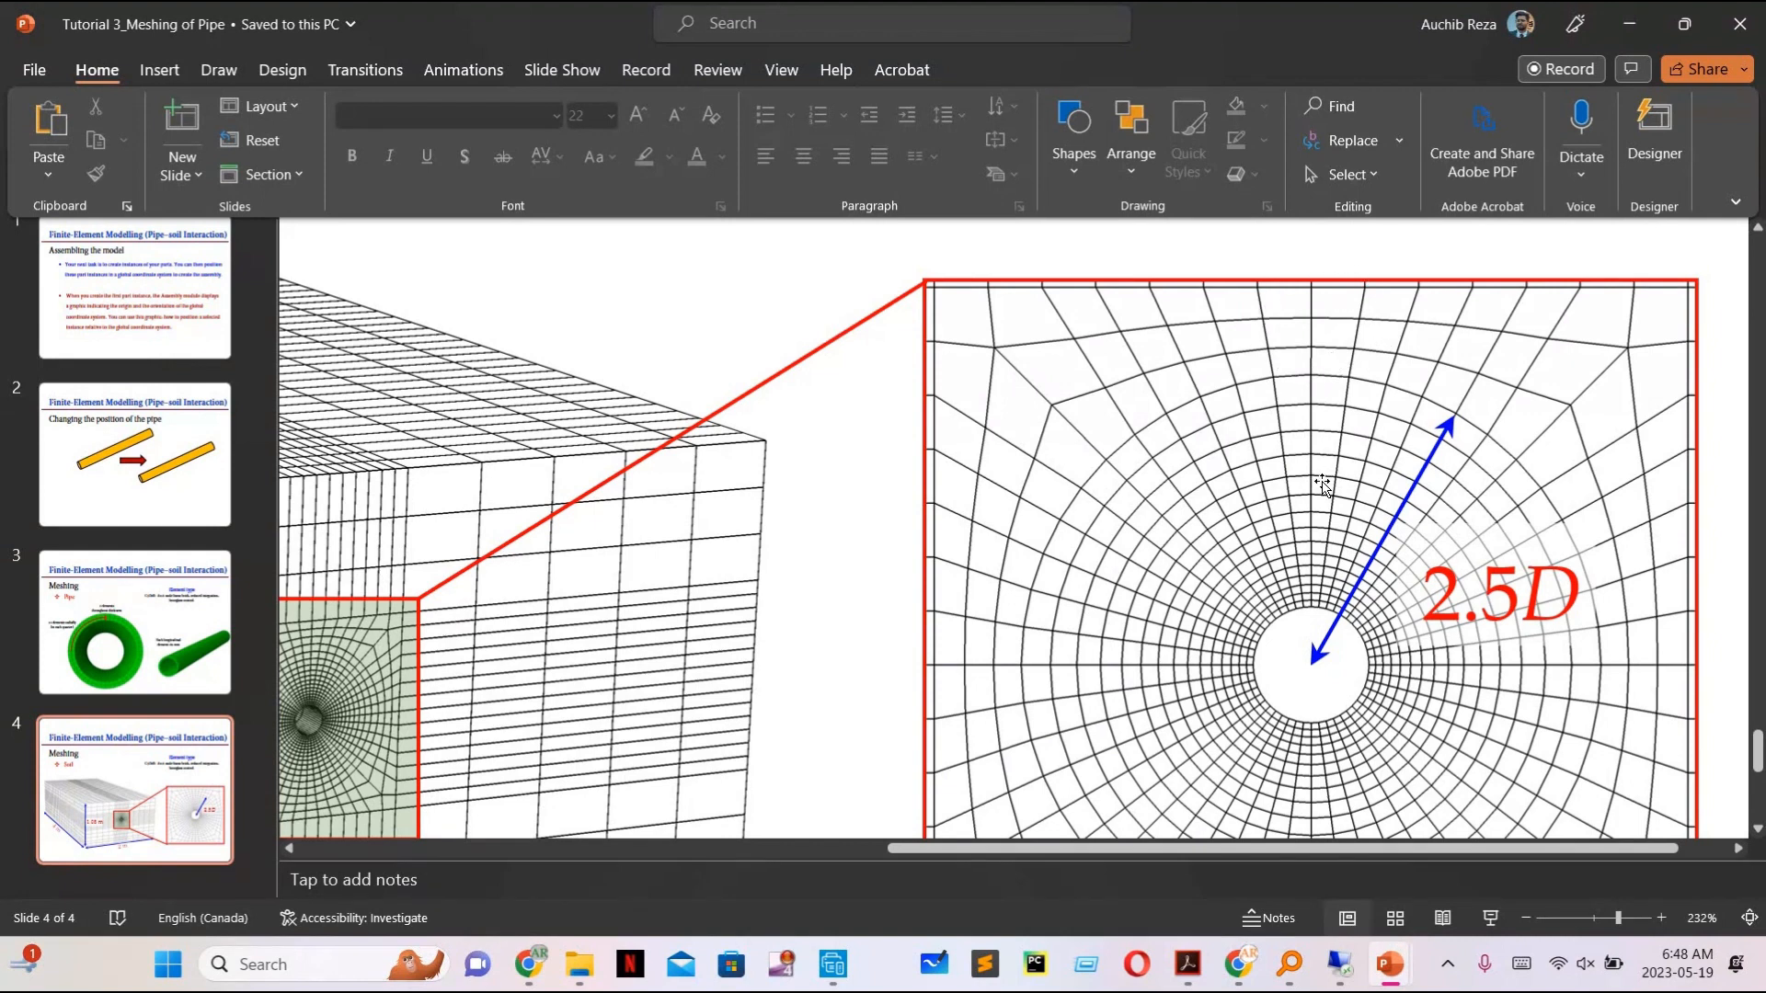
scroll(1321, 485, "down", 1)
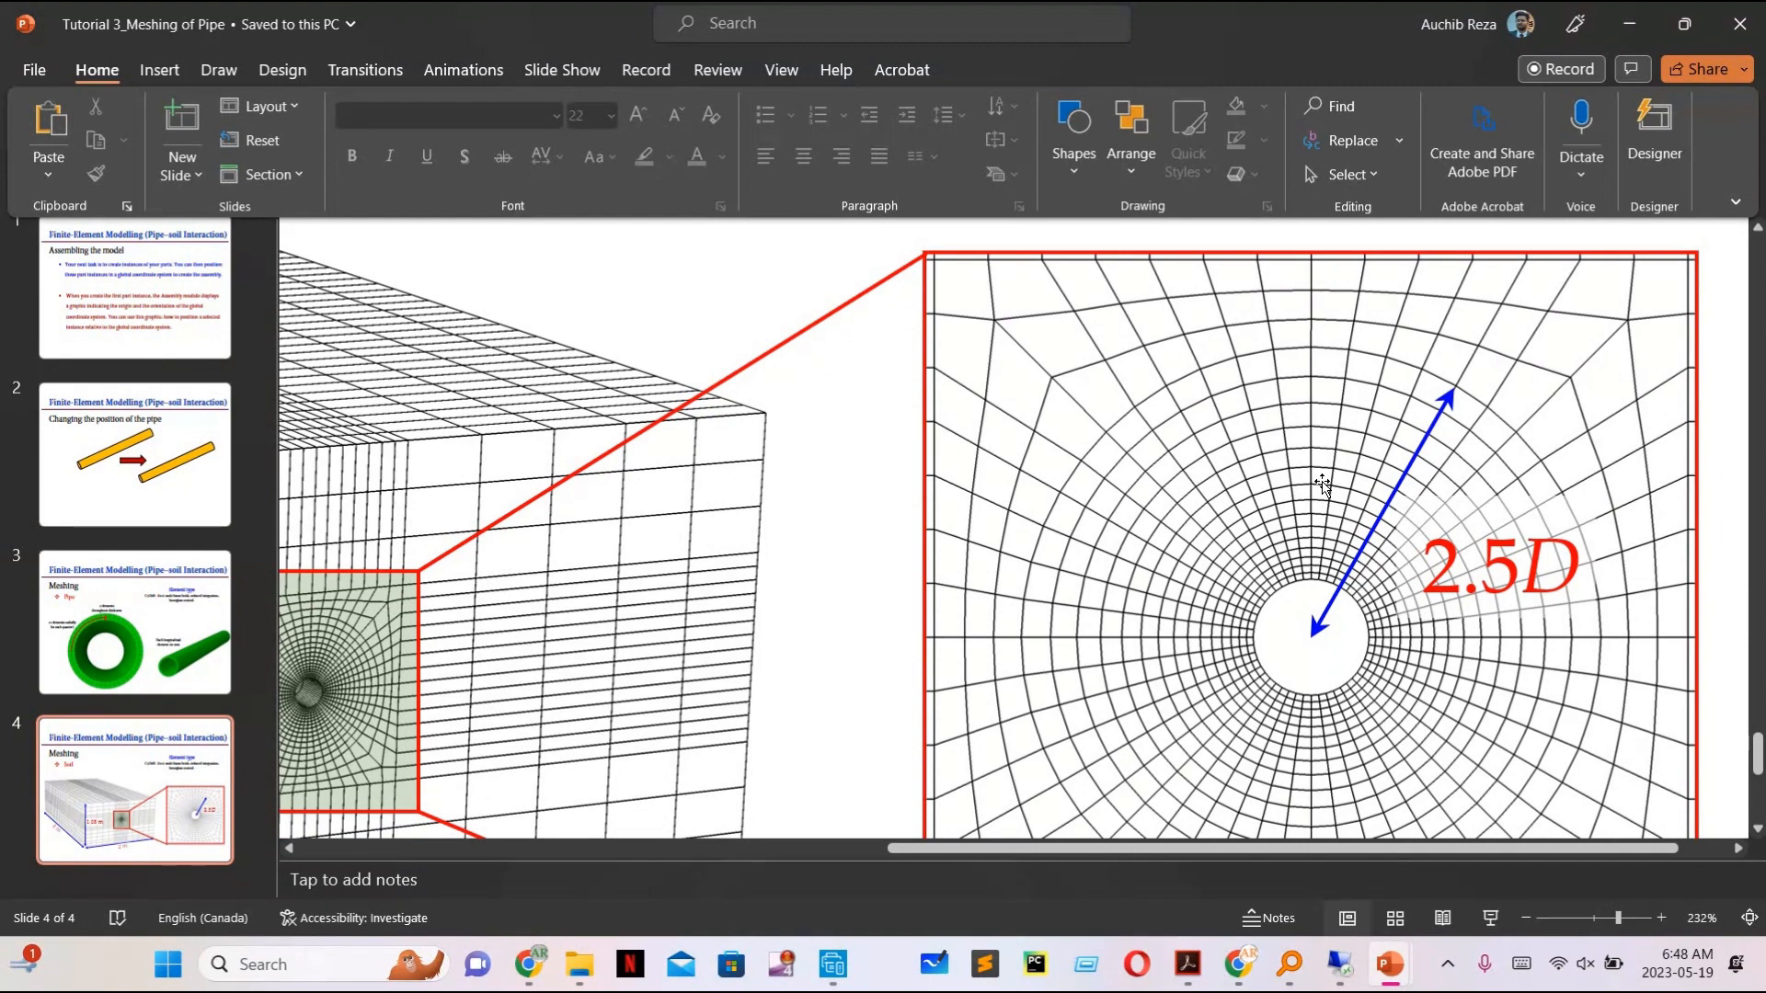
mouse_move(1343, 972)
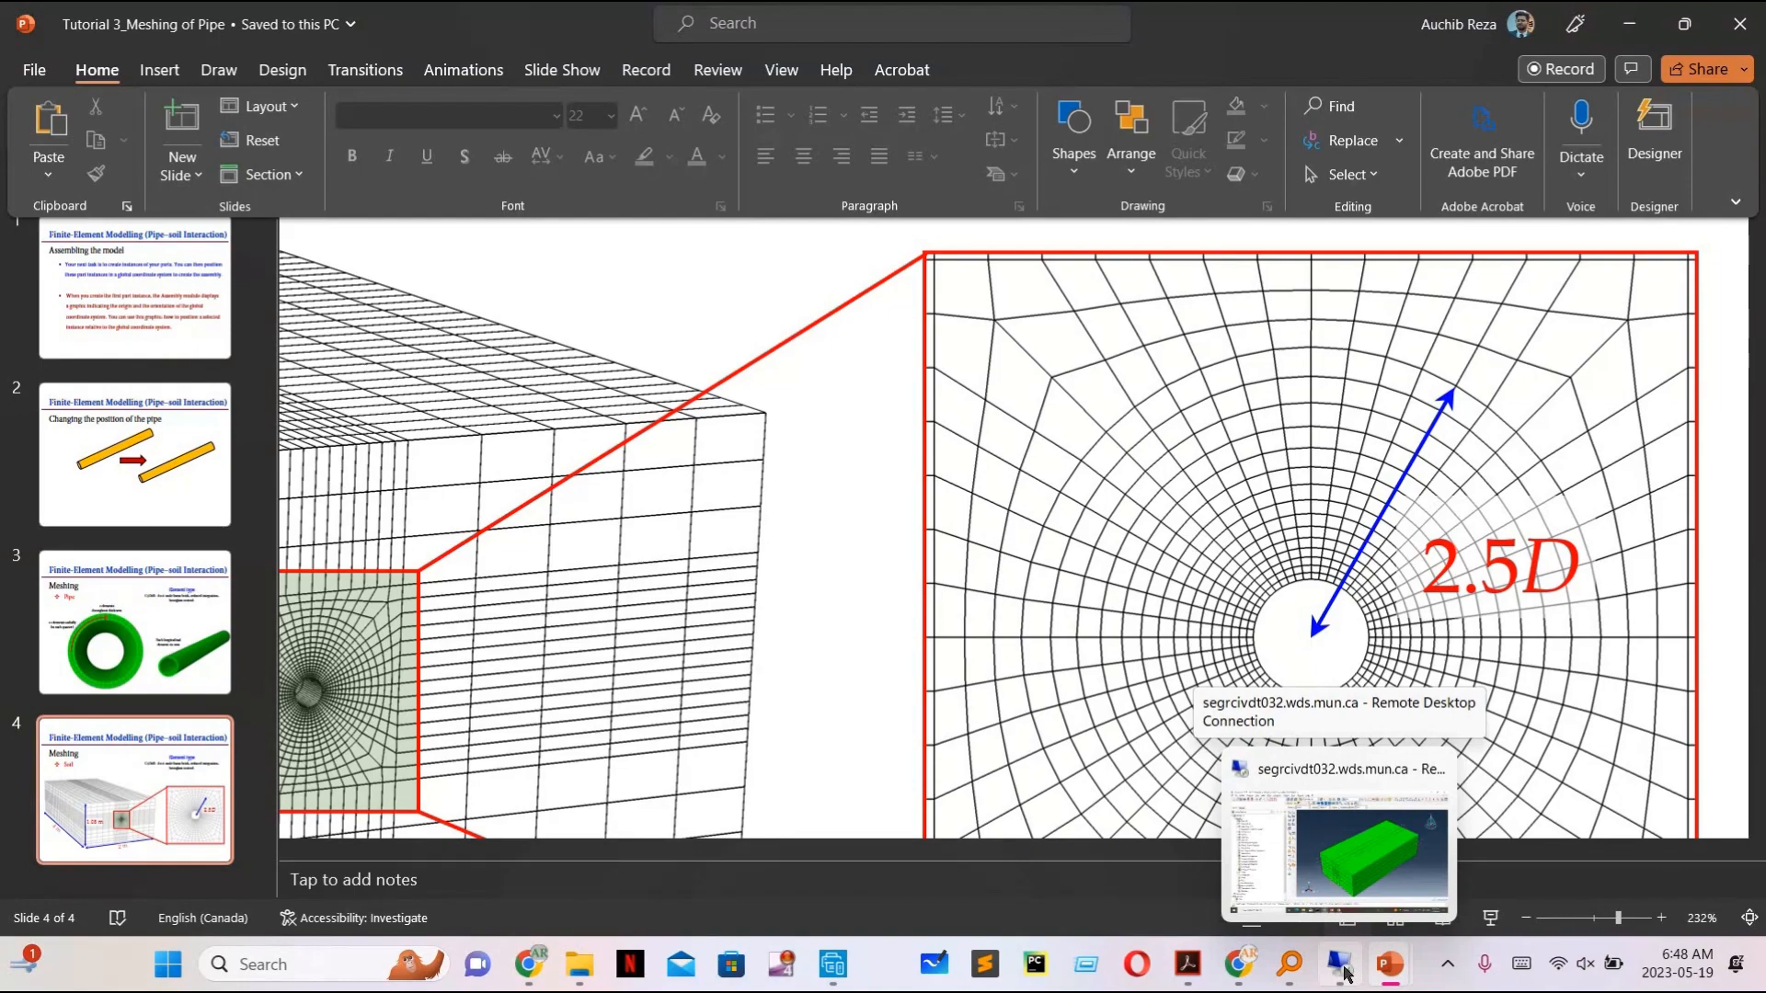
left_click(1350, 868)
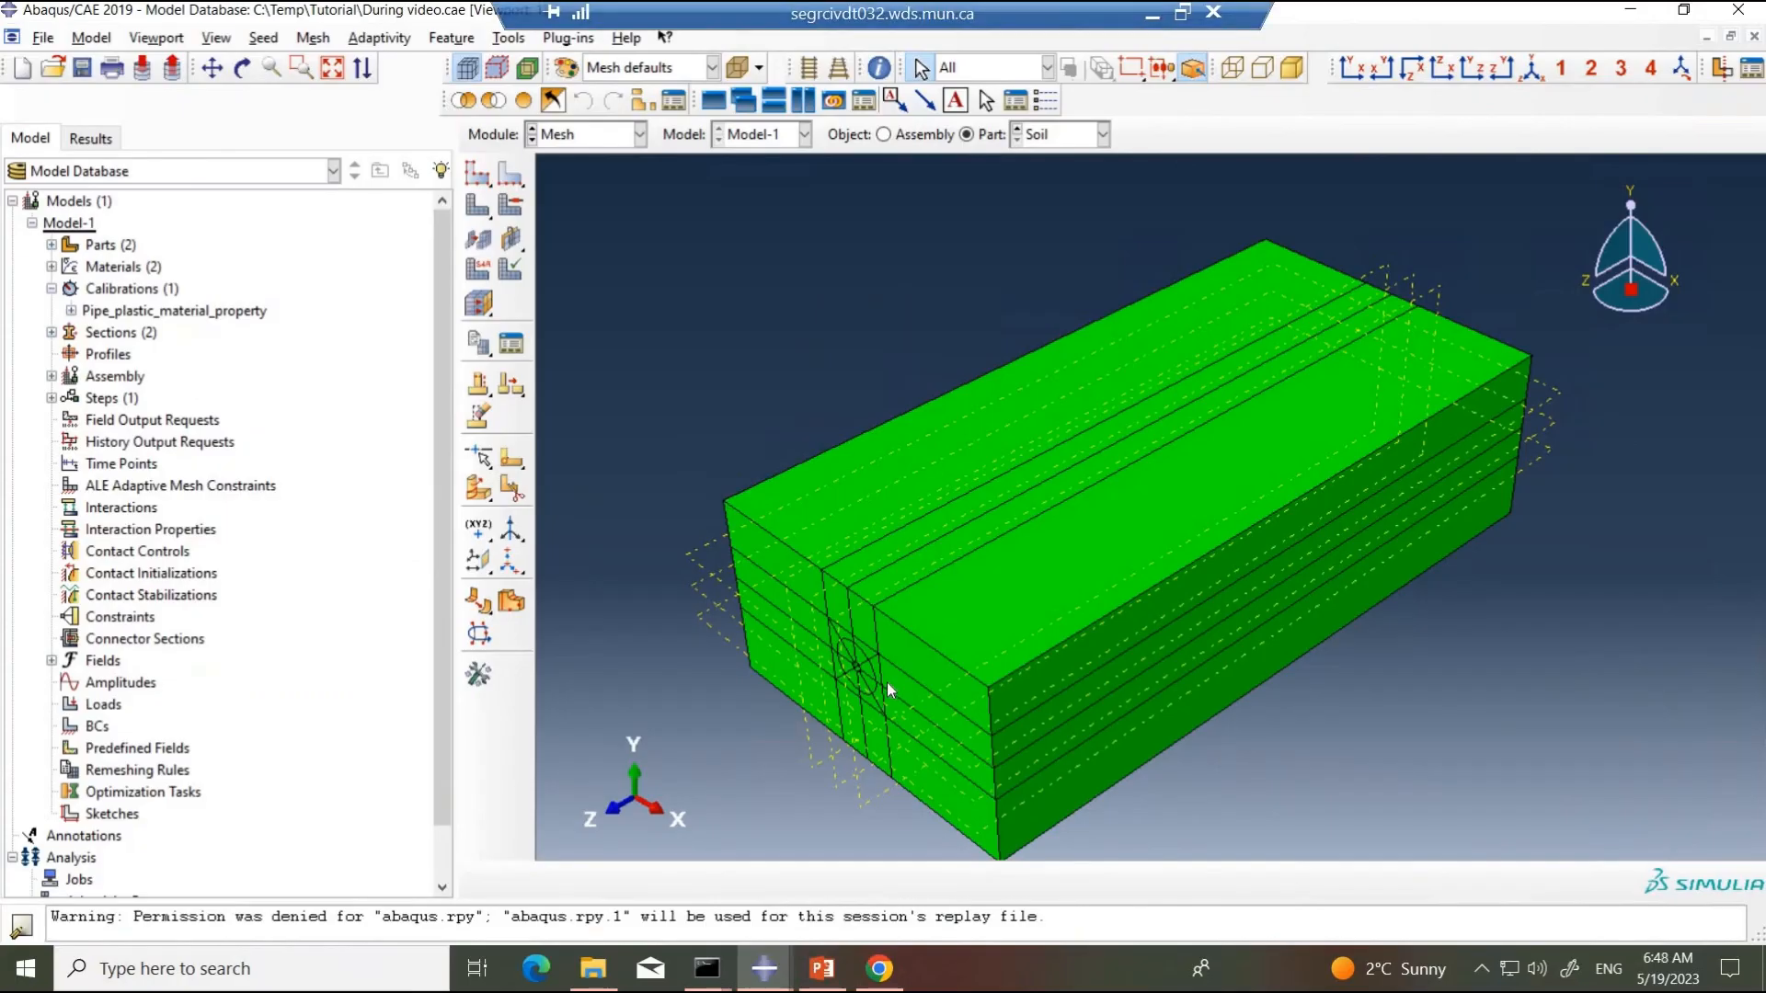
Step: Start local edge seeding and show the Soil part in a wireframe XY view without perspective, close to the pipe hole
left_click(506, 174)
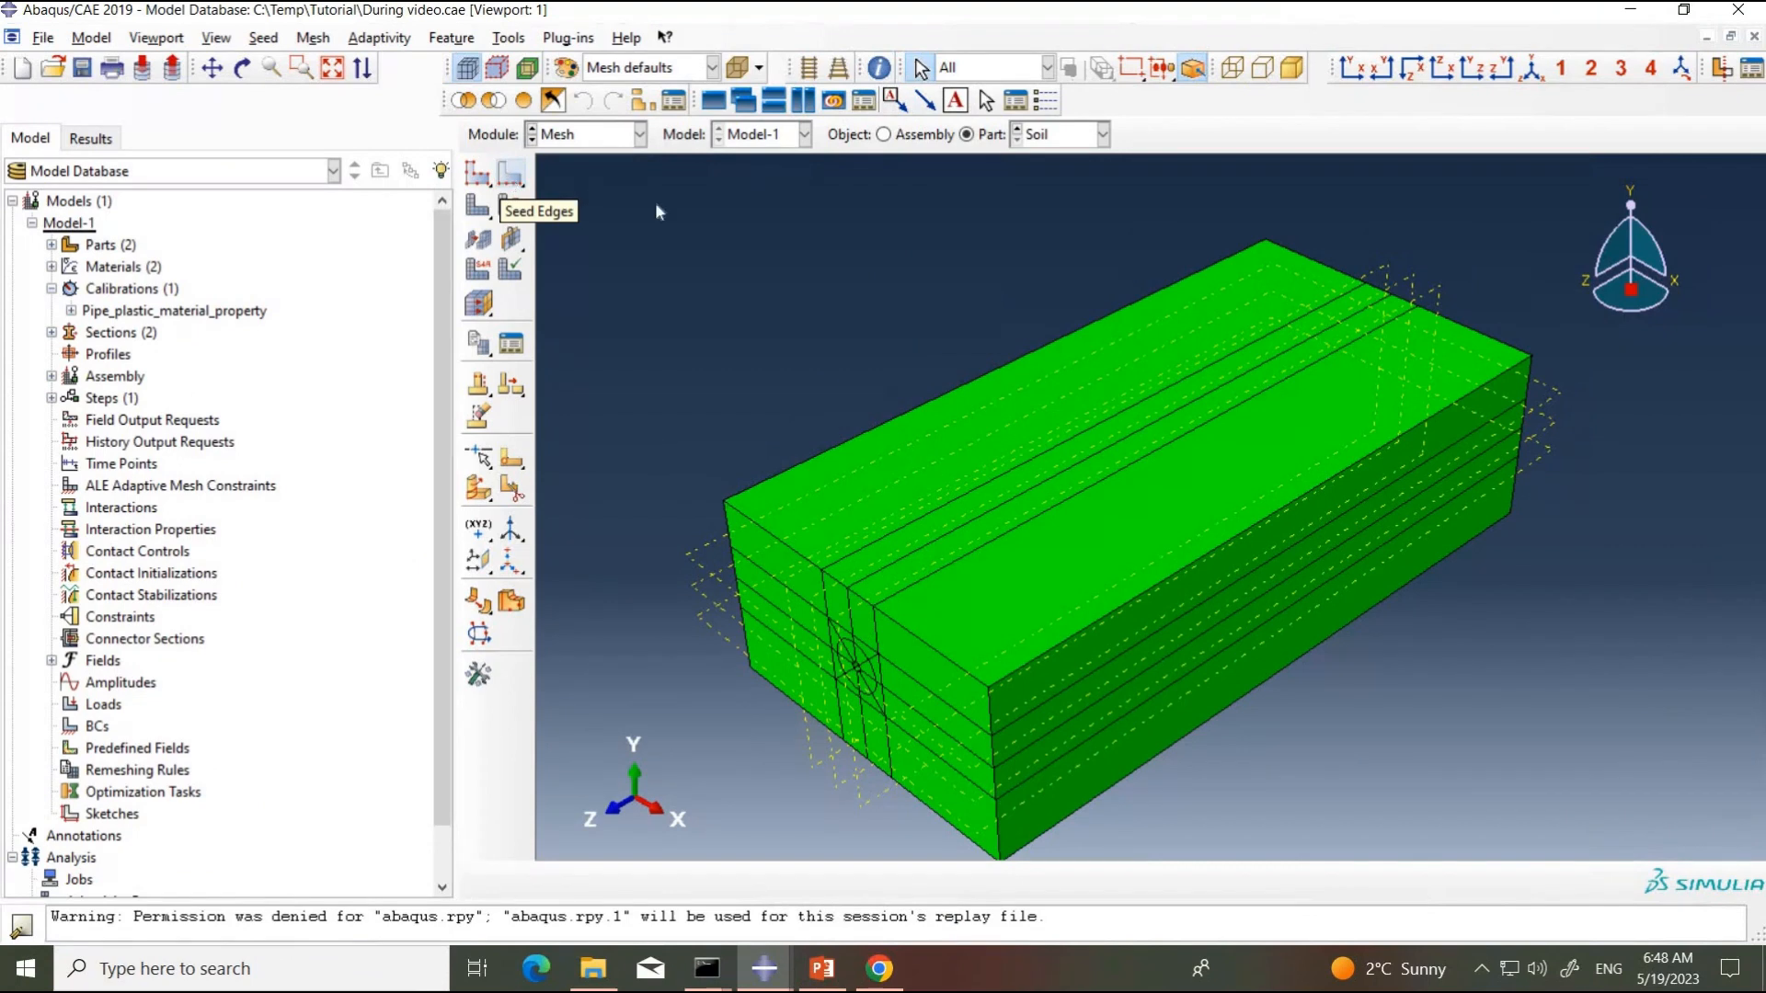
left_click(1356, 76)
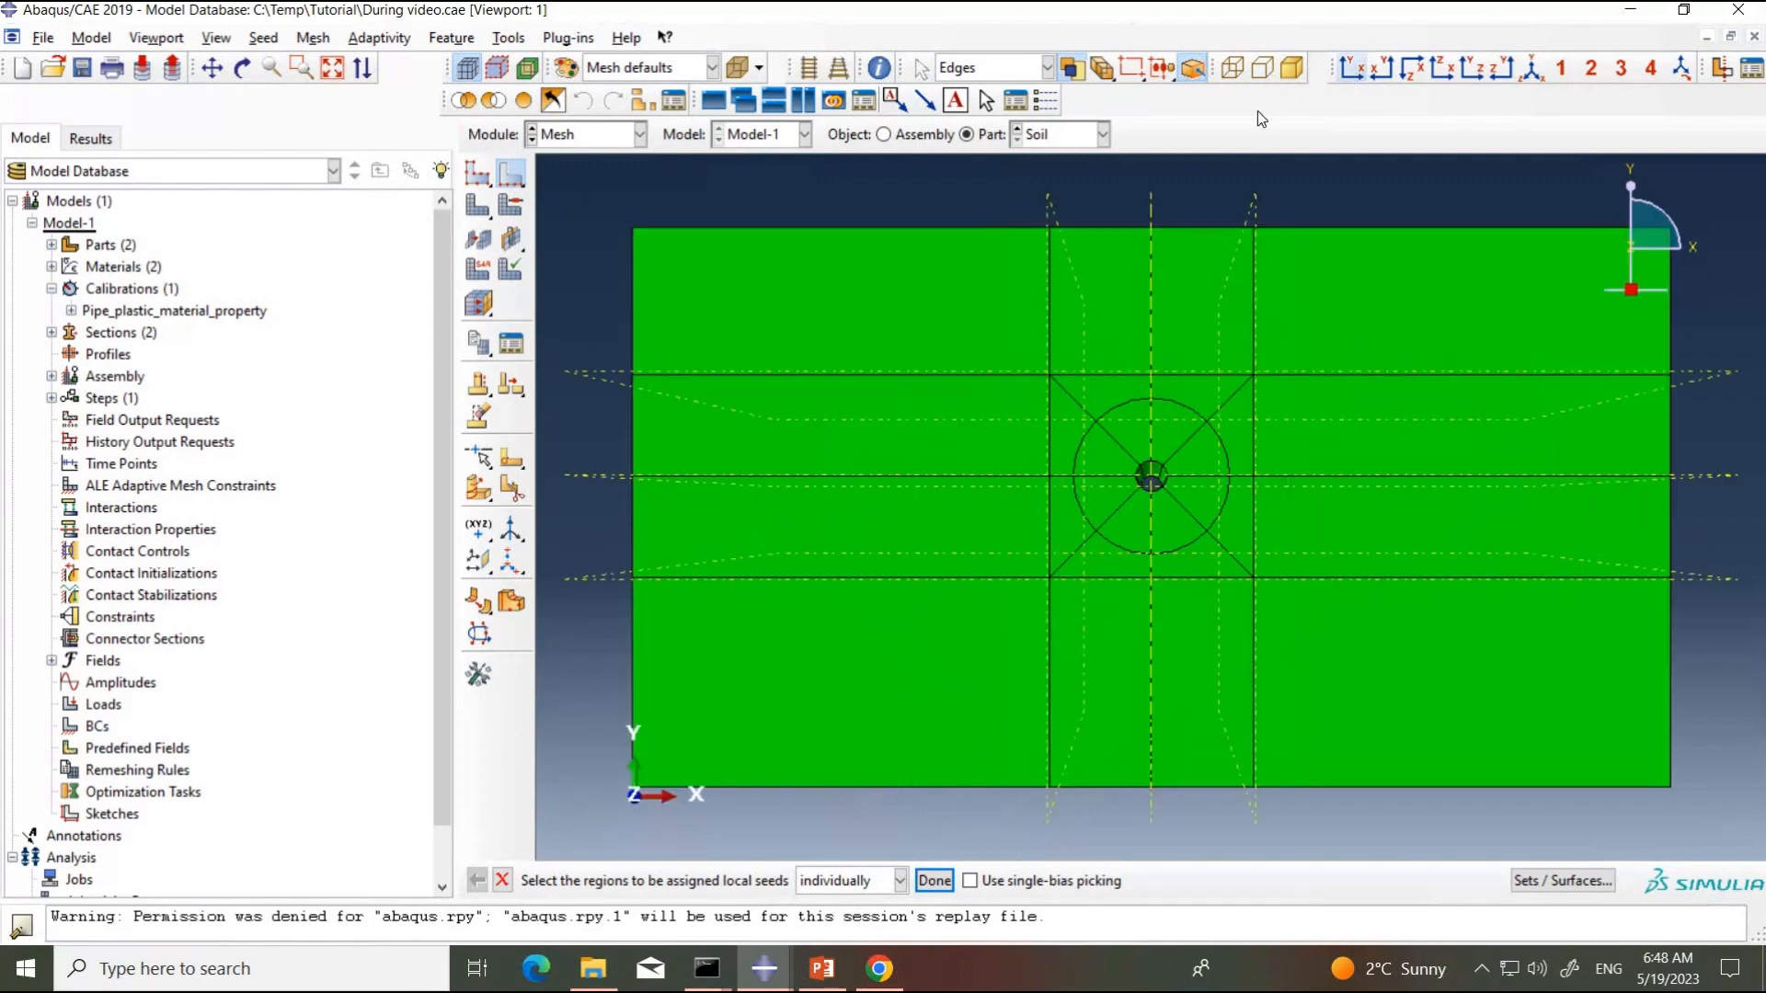
left_click(813, 70)
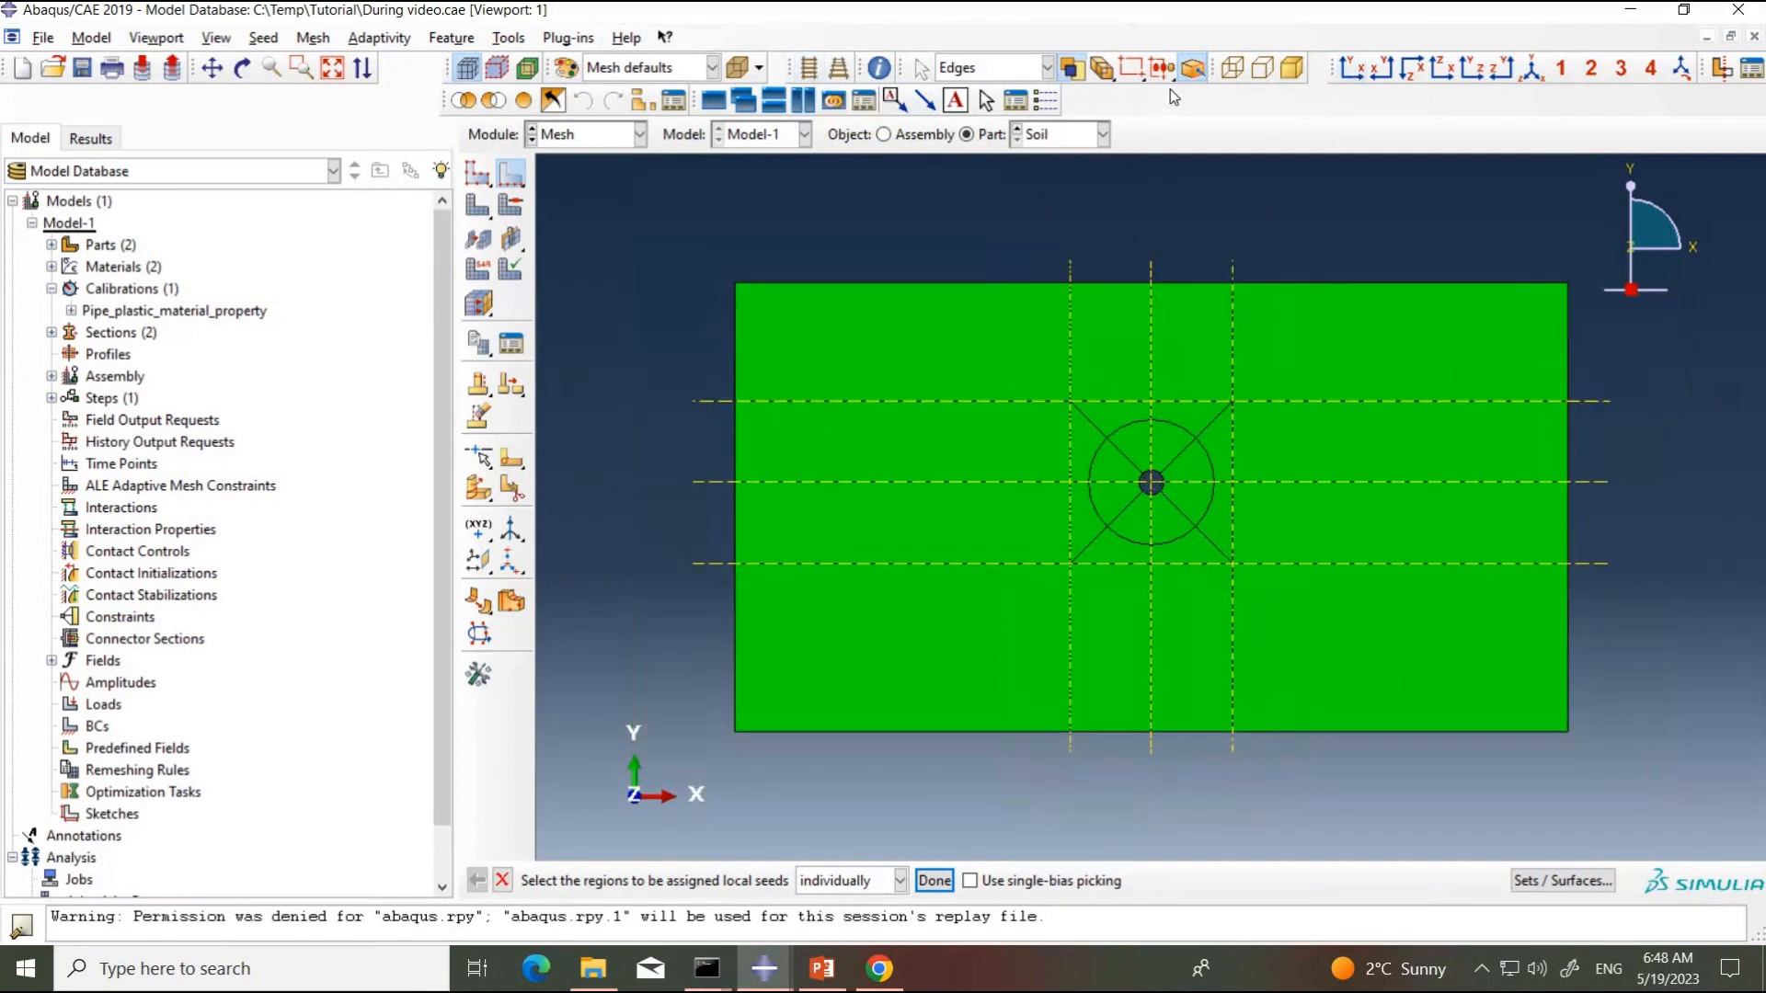
left_click(1231, 72)
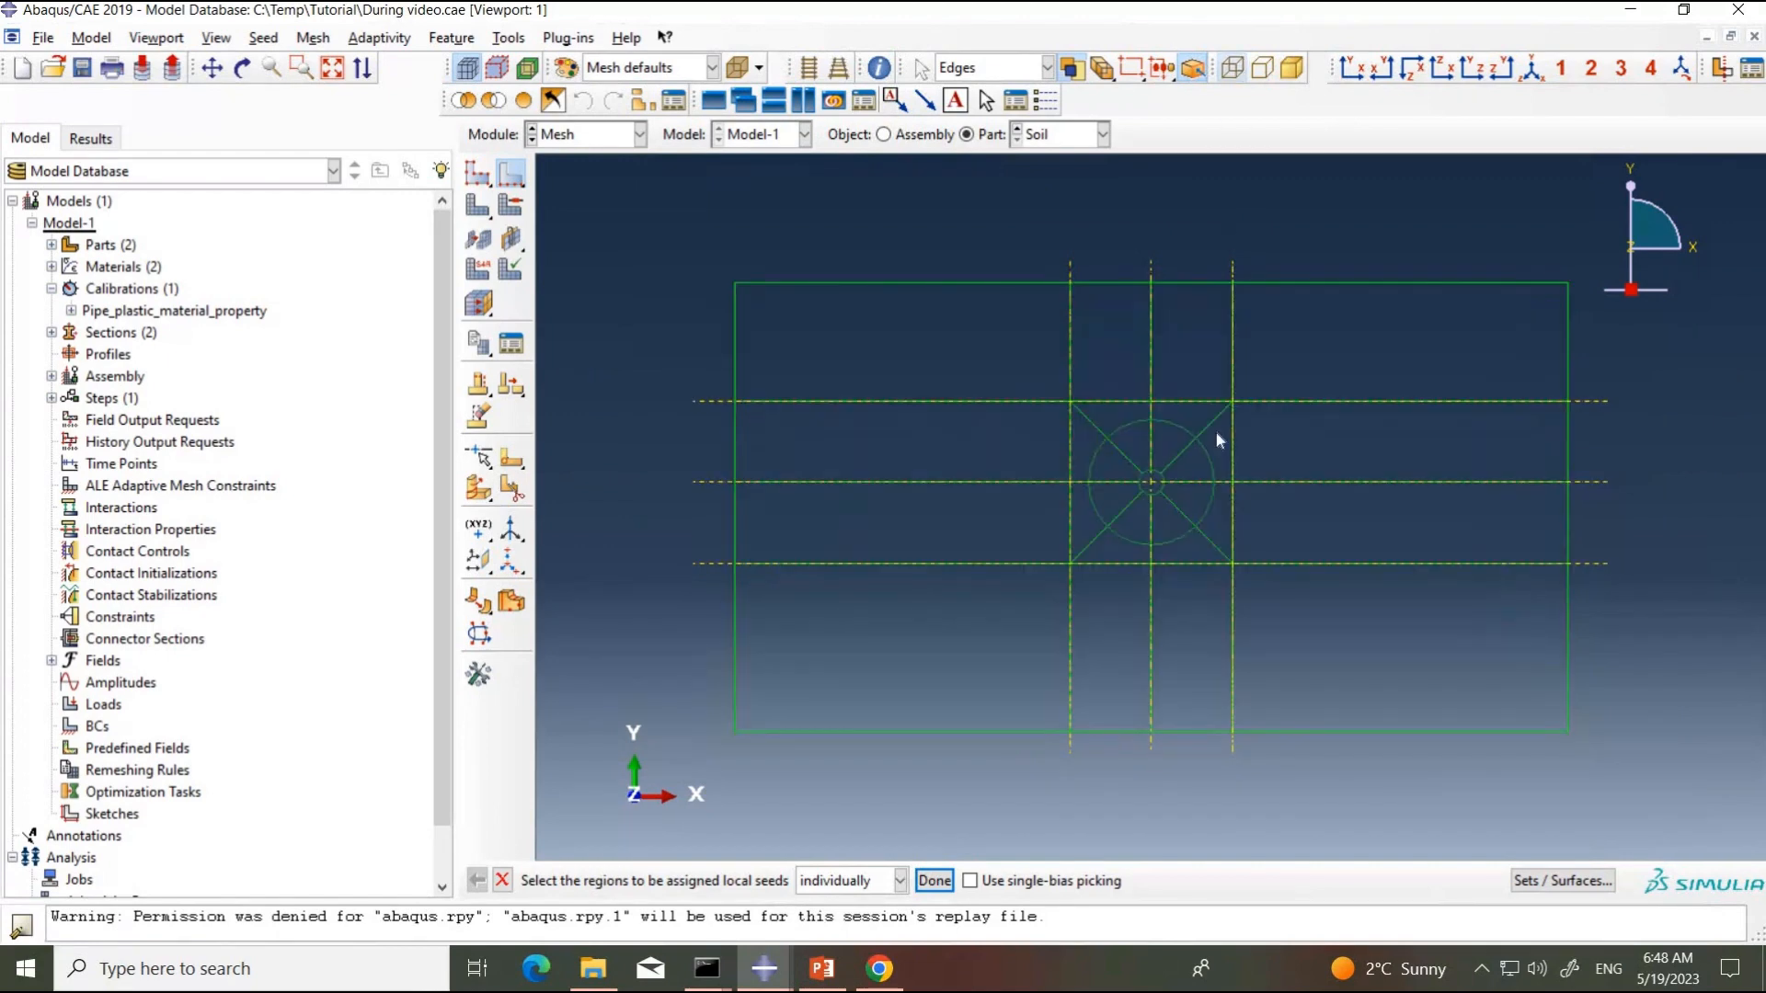
scroll(1204, 438, "up", 3)
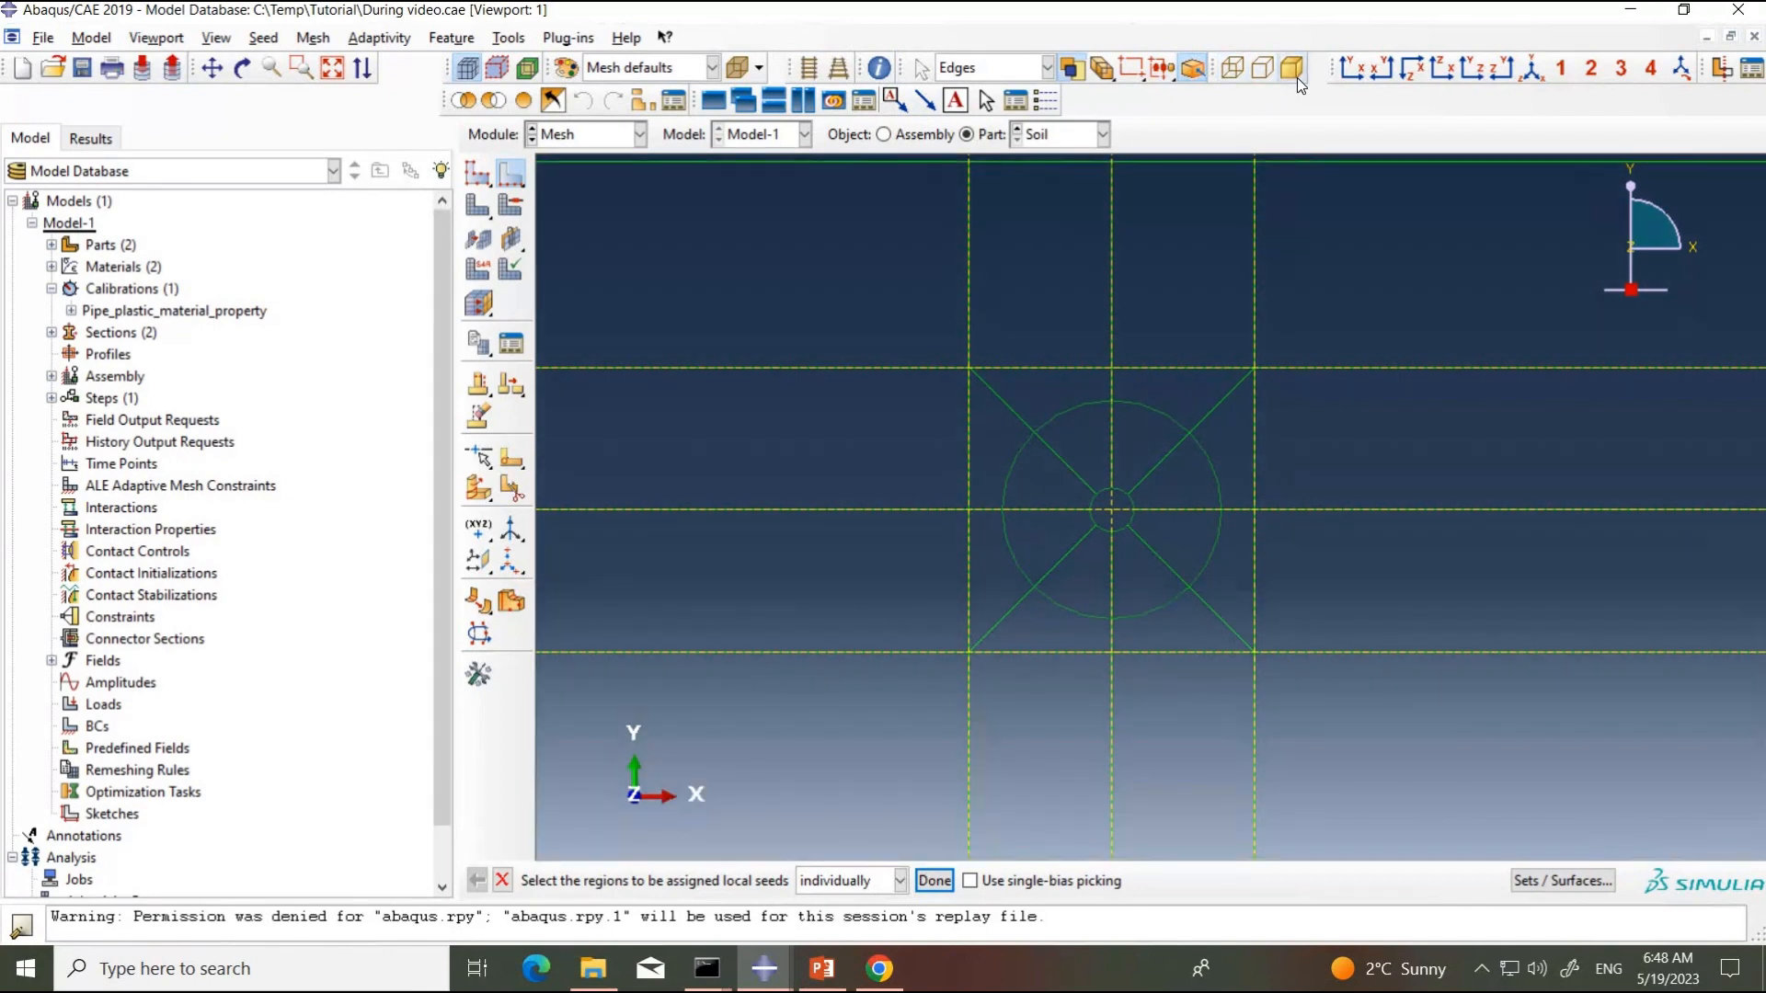
left_click(1297, 77)
left_click(1233, 68)
scroll(1121, 539, "up", 2)
scroll(1193, 516, "up", 3)
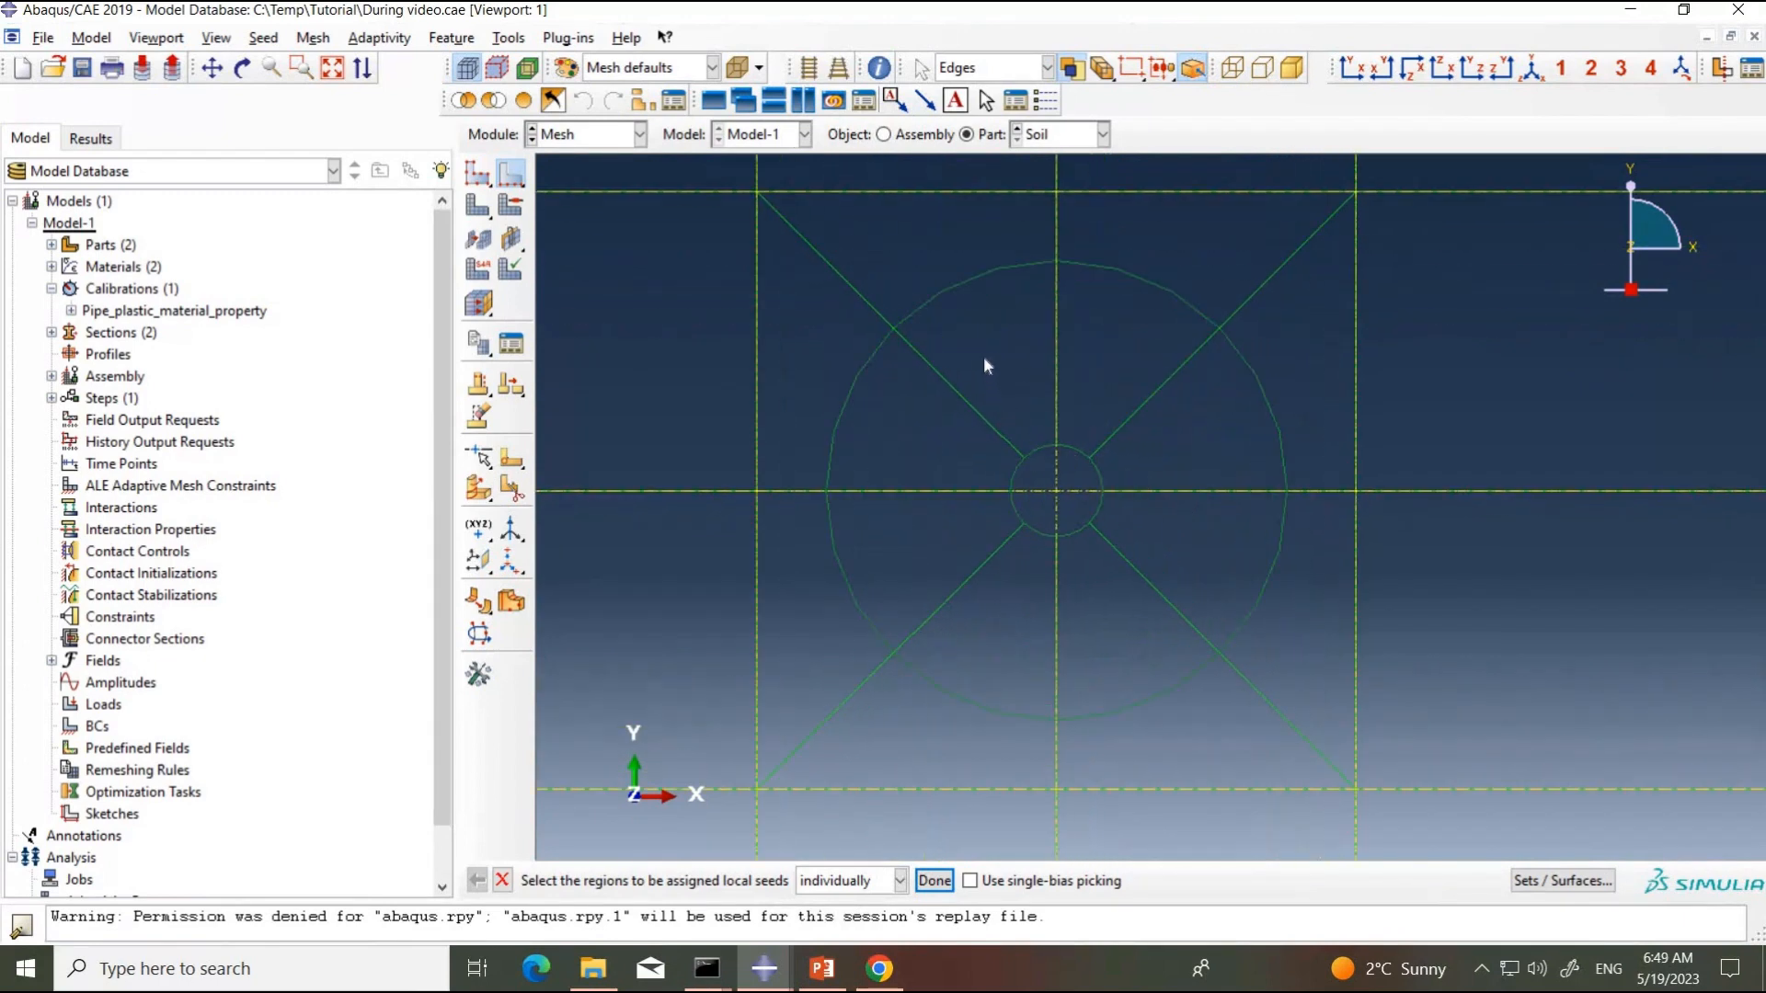
Step: Select the eight radial edges between the pipe hole and the surrounding circle for local seeding
left_click_drag(984, 359, 931, 418)
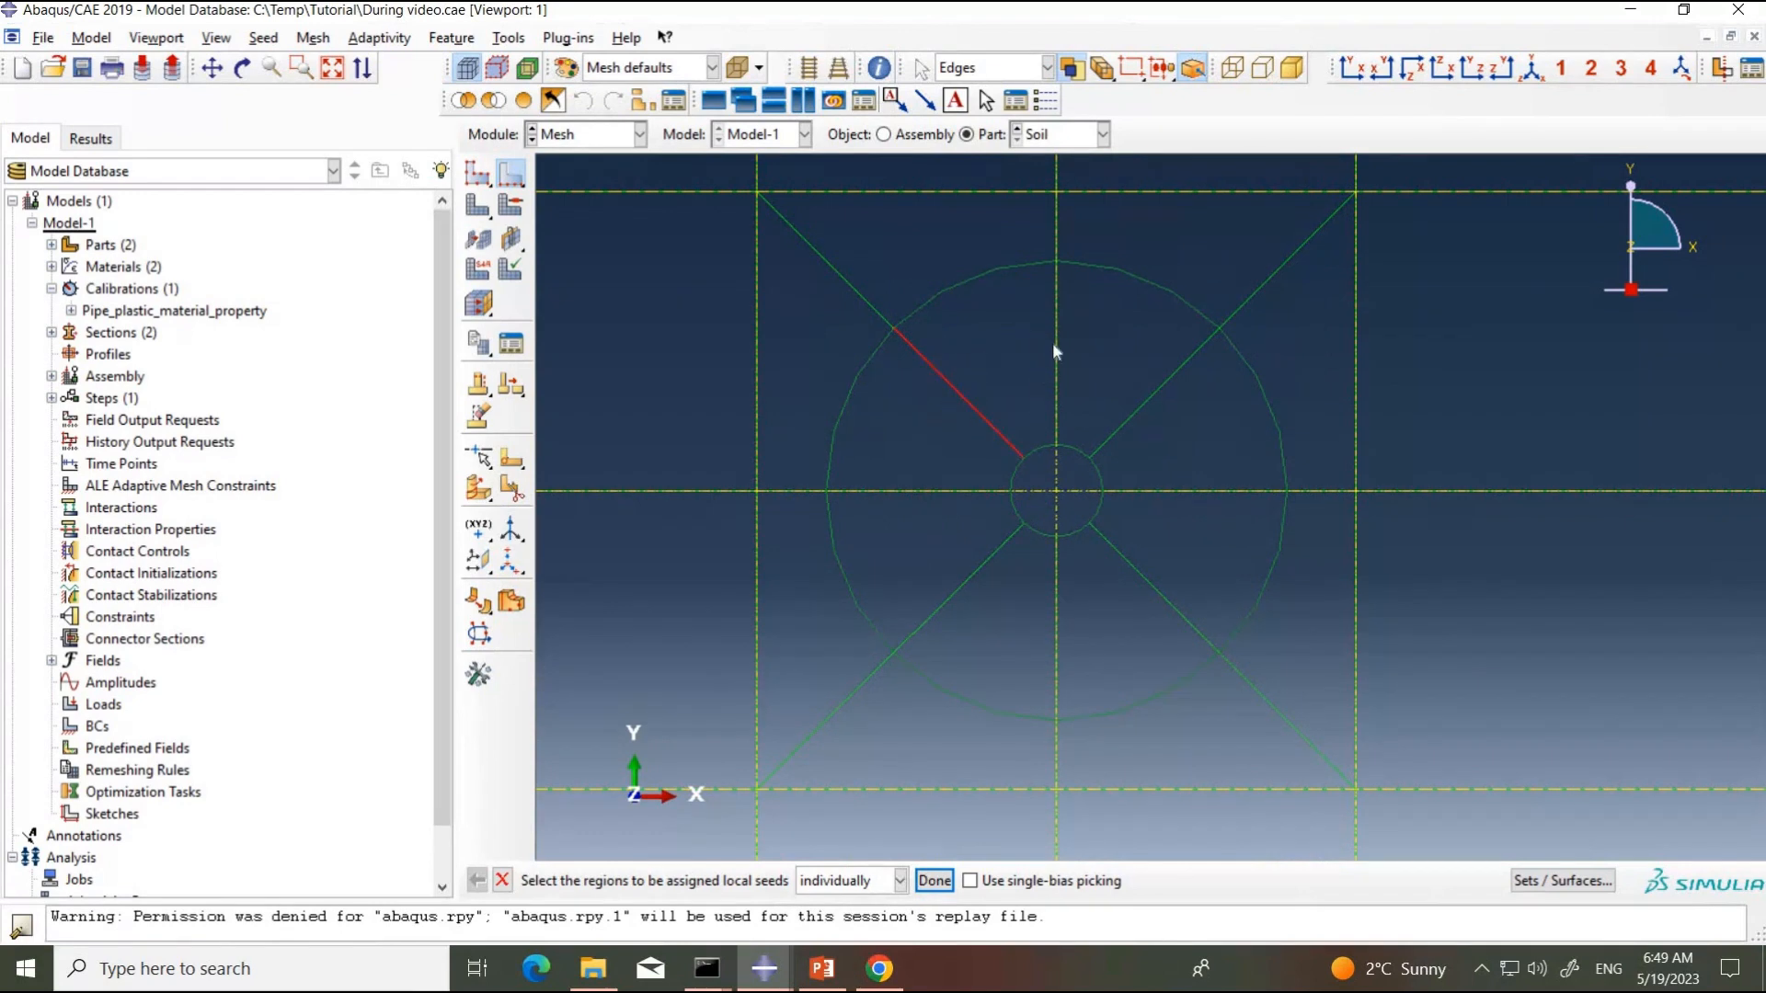
left_click_drag(1035, 329, 1199, 525)
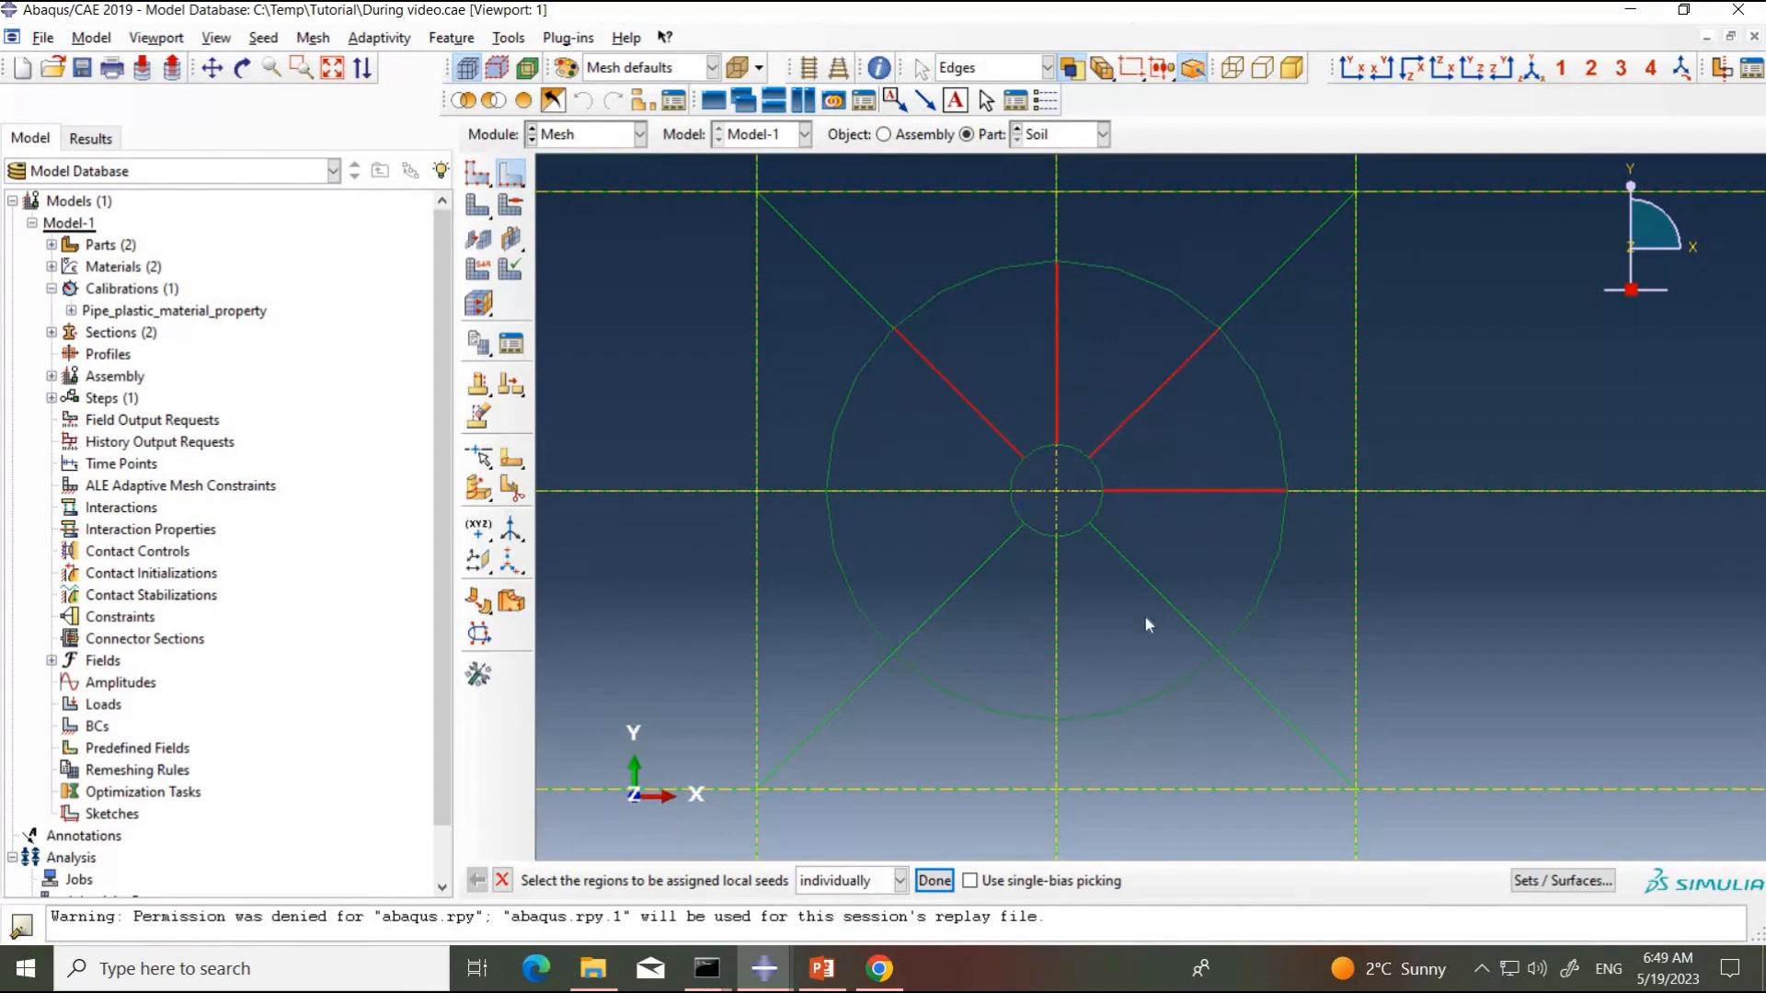
left_click_drag(1150, 621, 1184, 563)
left_click_drag(1094, 601, 888, 463)
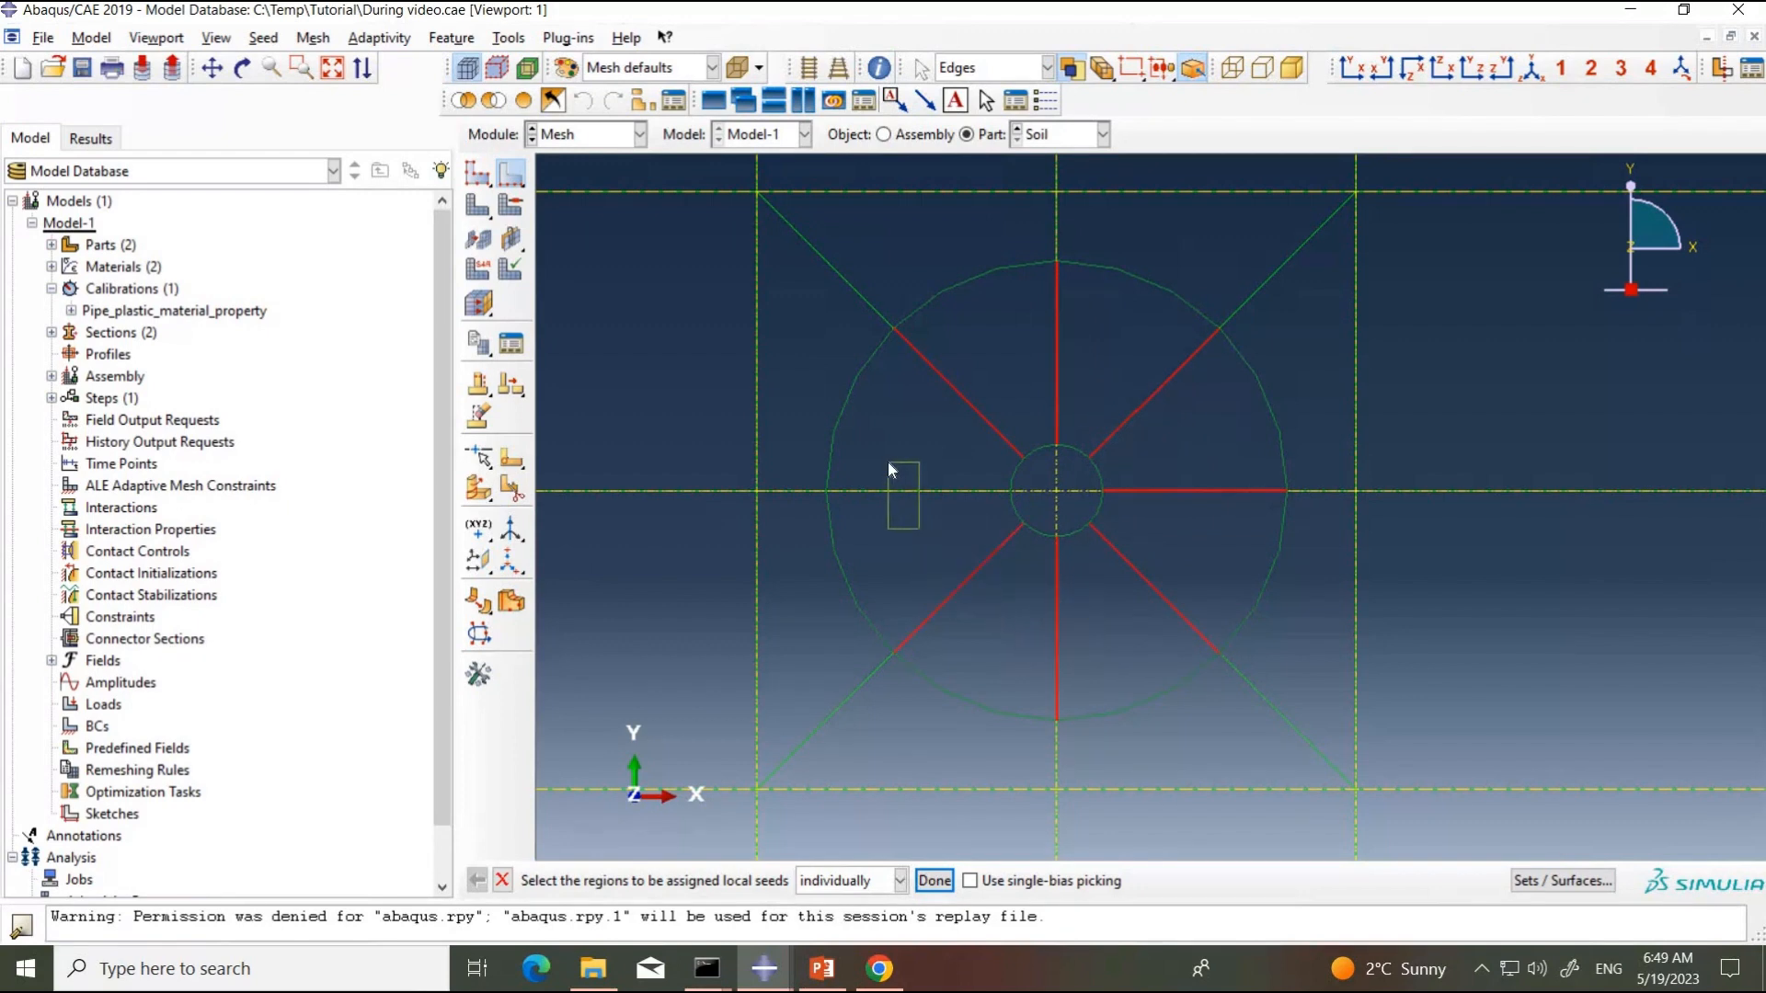
left_click(934, 881)
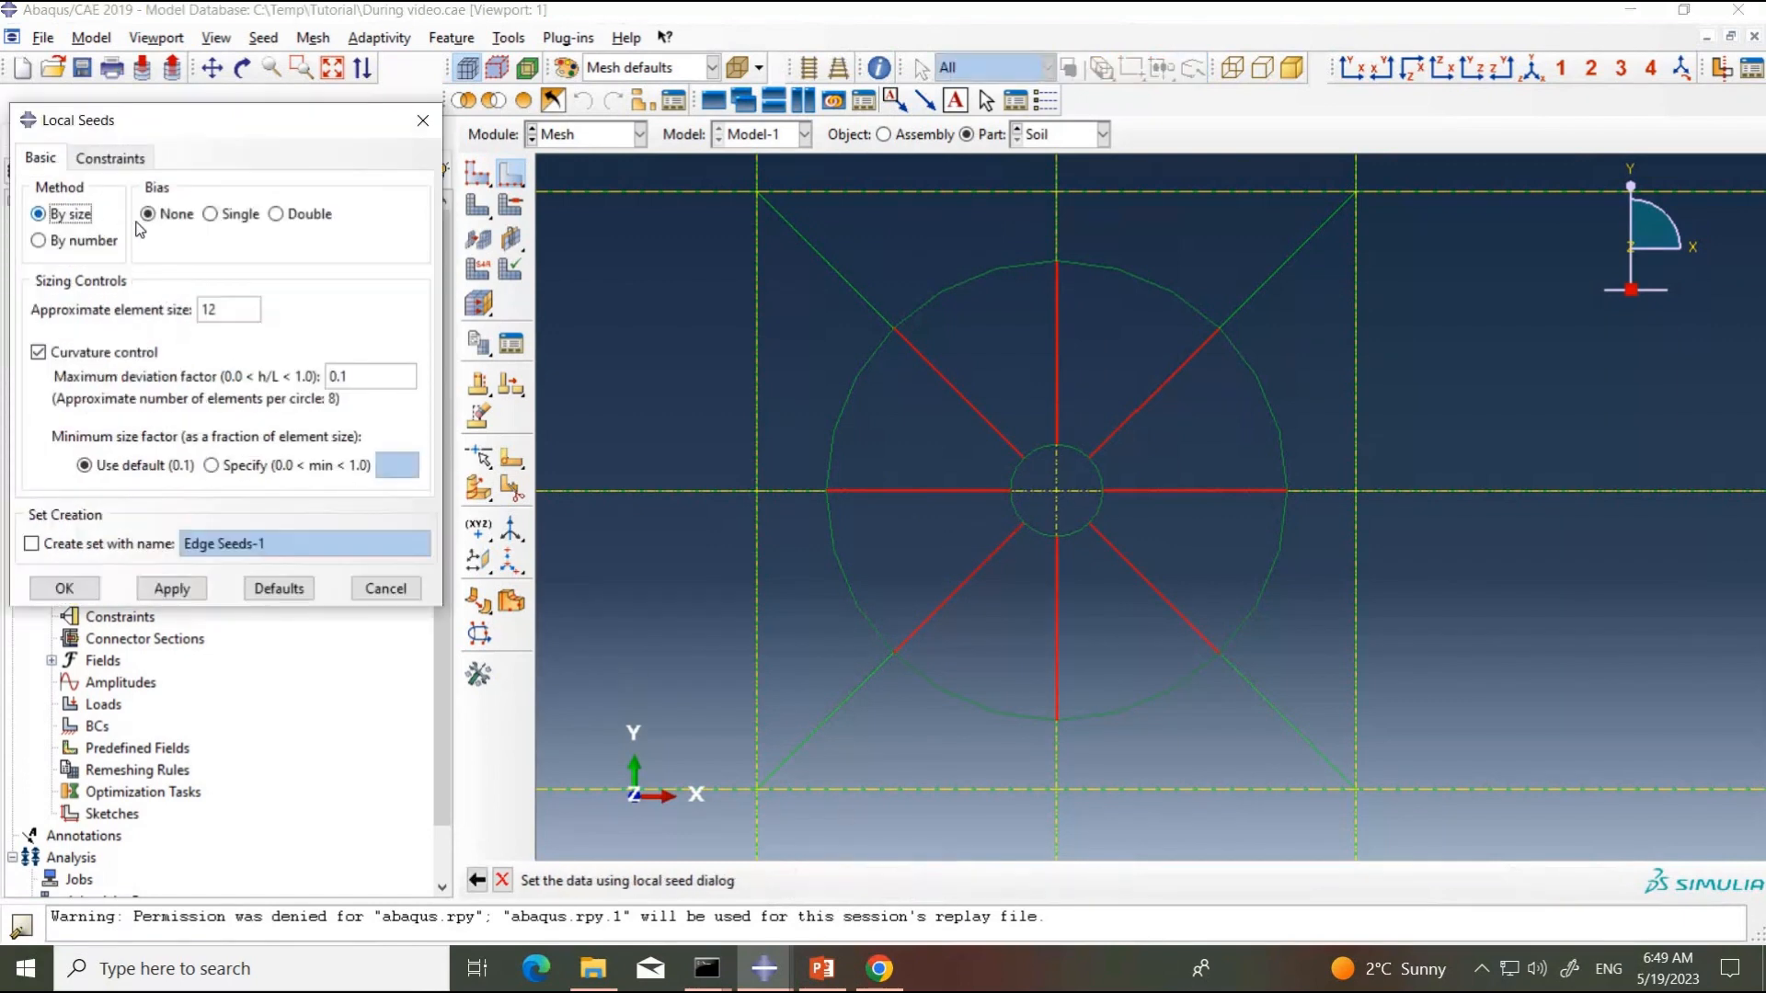
Step: Set the radial edge seeds to by number with single bias, 15 elements and a bias ratio of 4.37
left_click(94, 244)
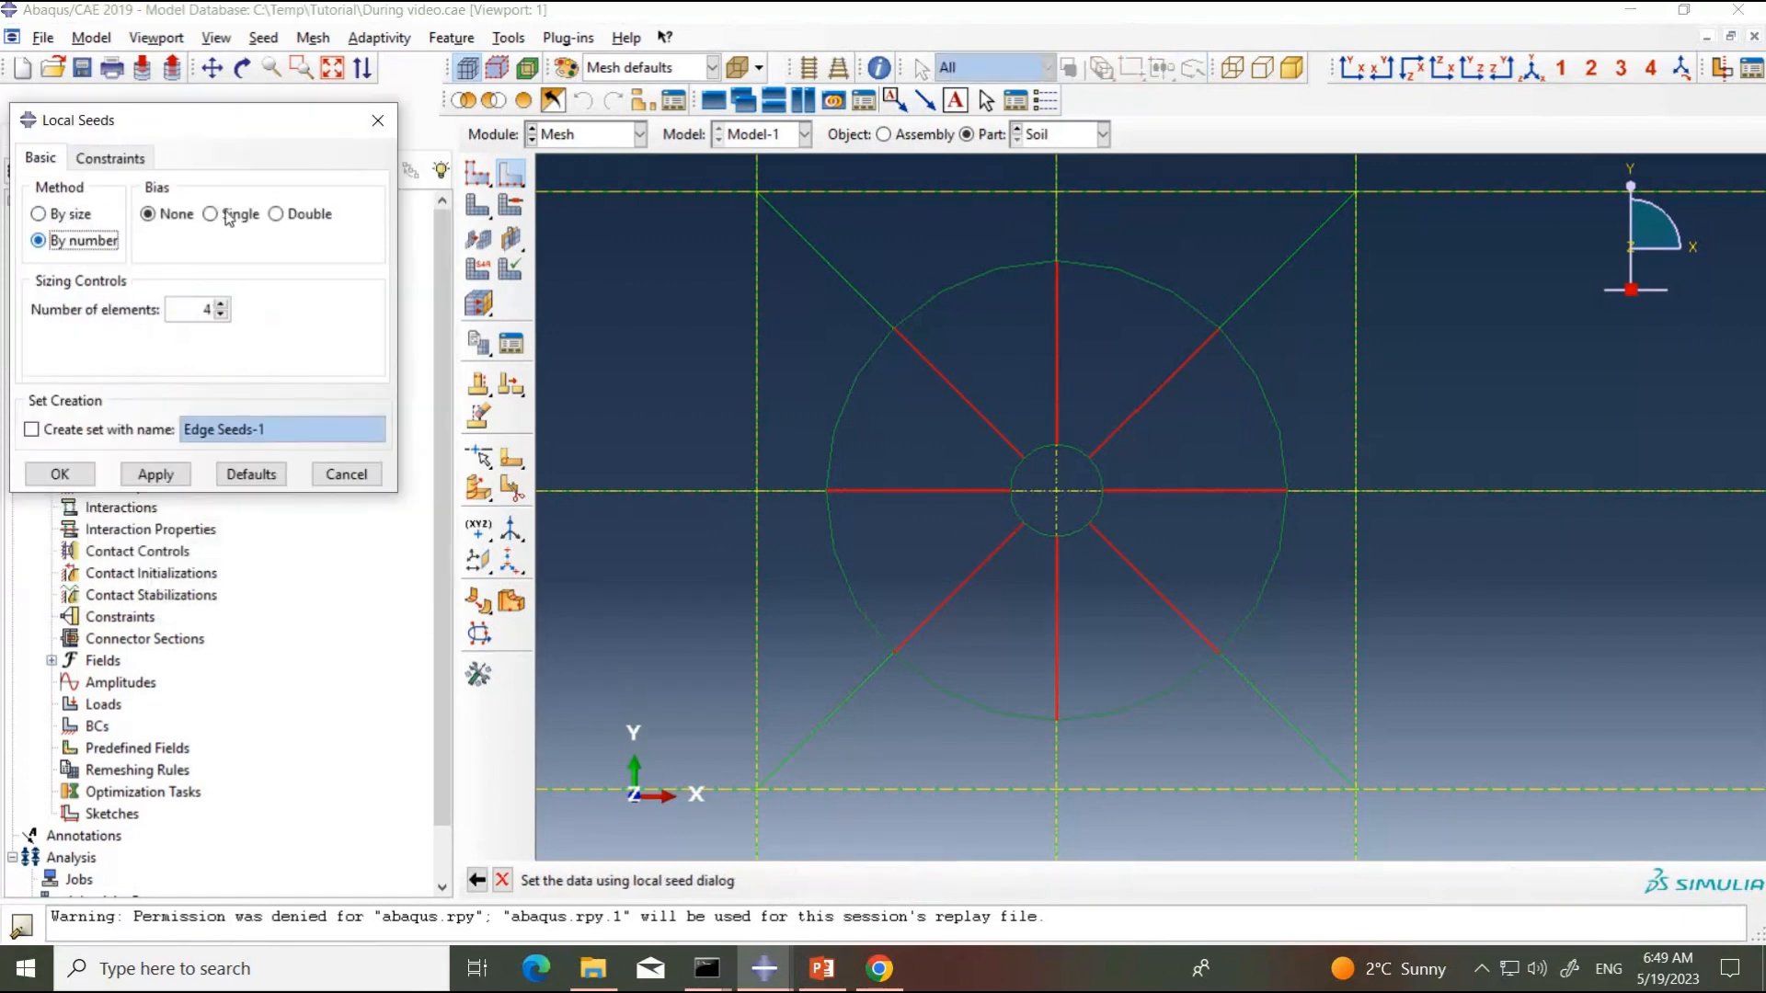
left_click(213, 214)
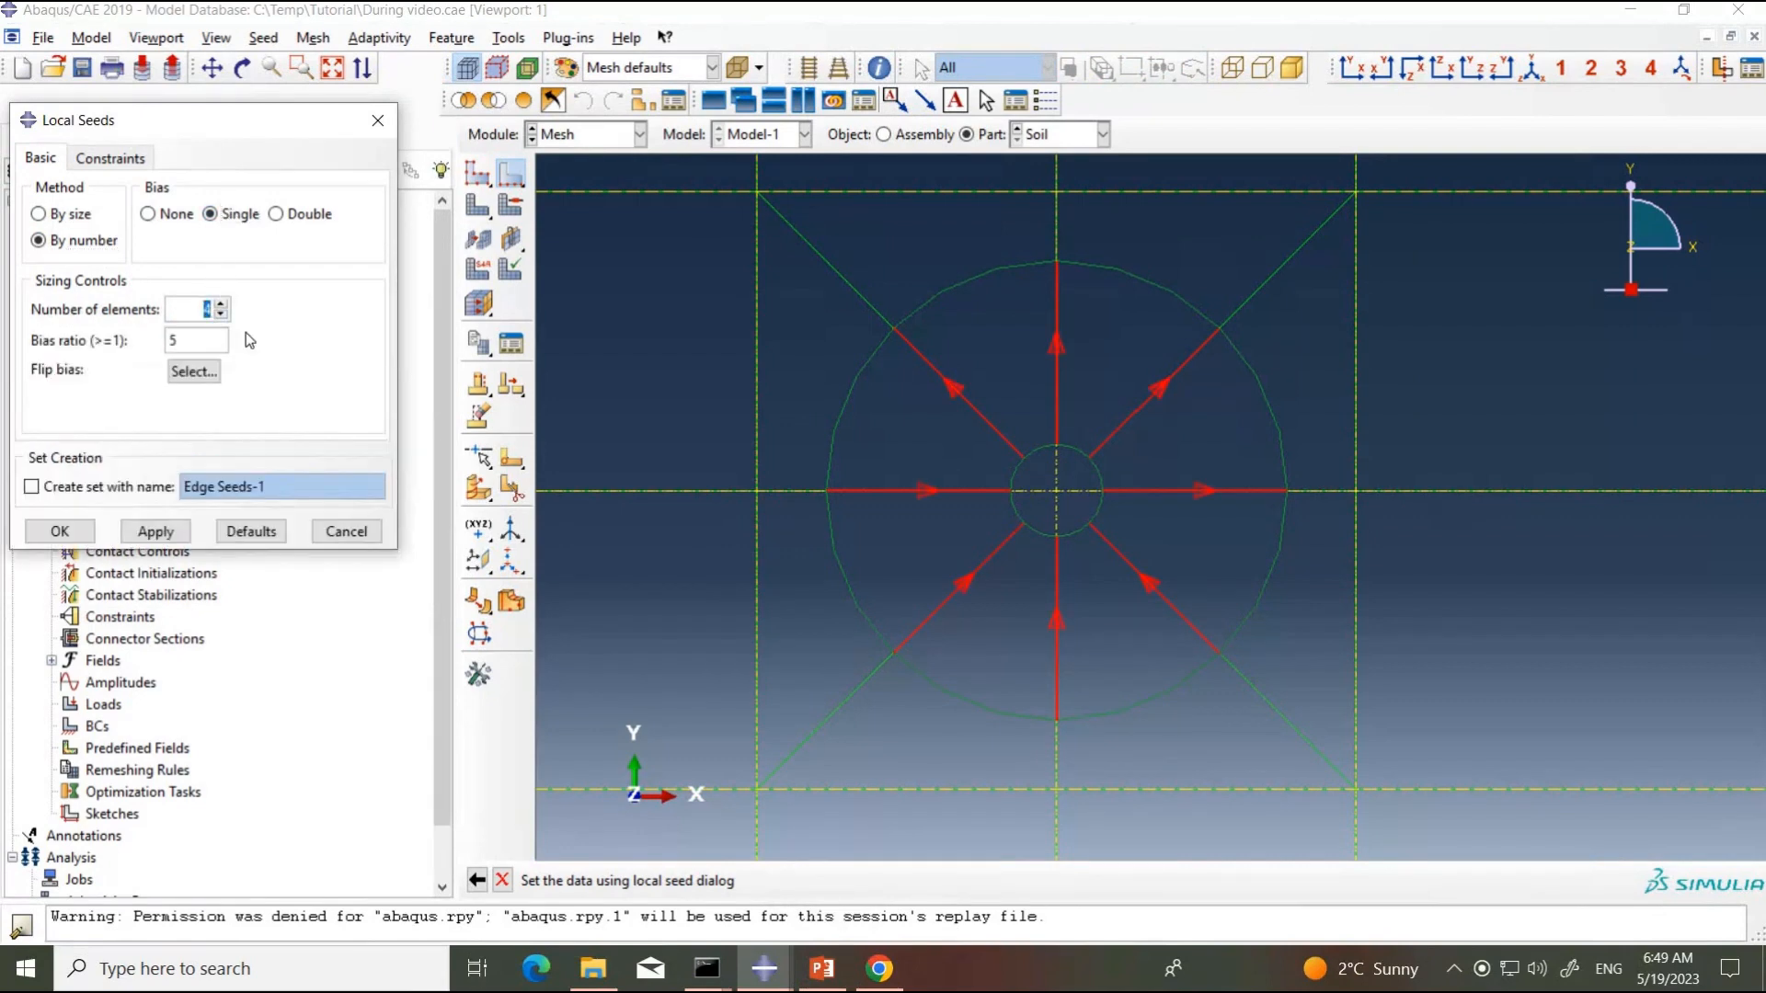
type("15")
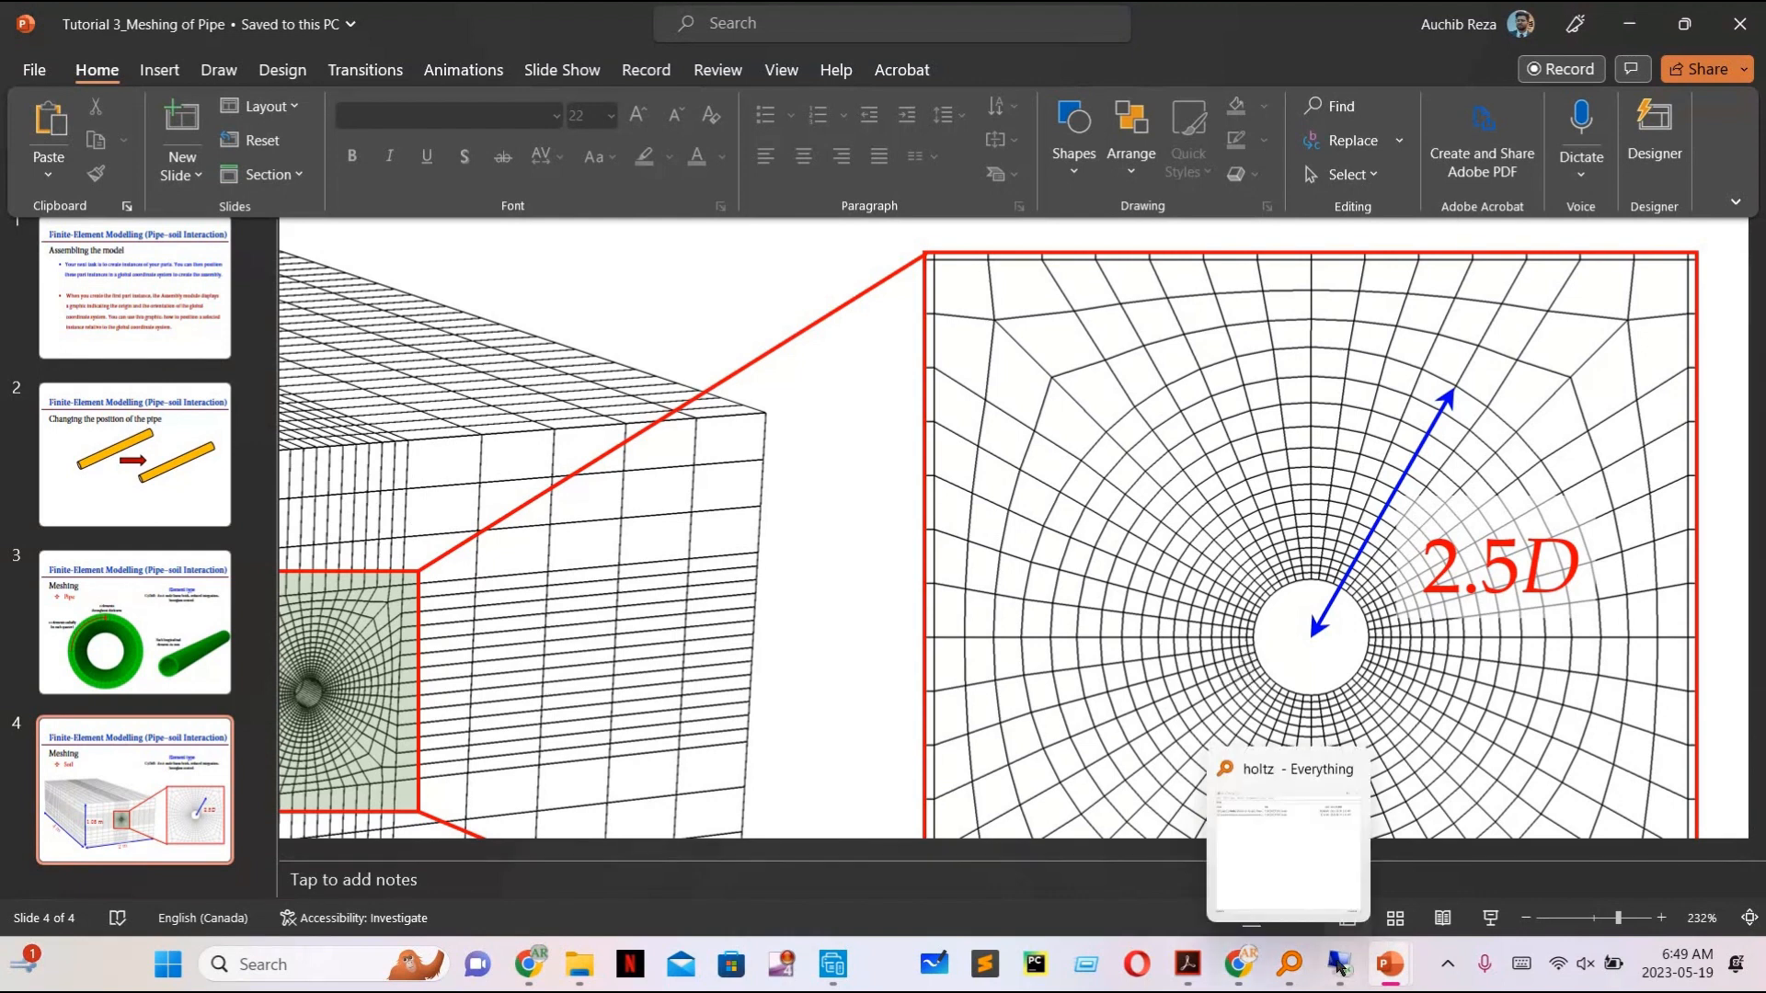
mouse_move(1339, 966)
left_click(1337, 853)
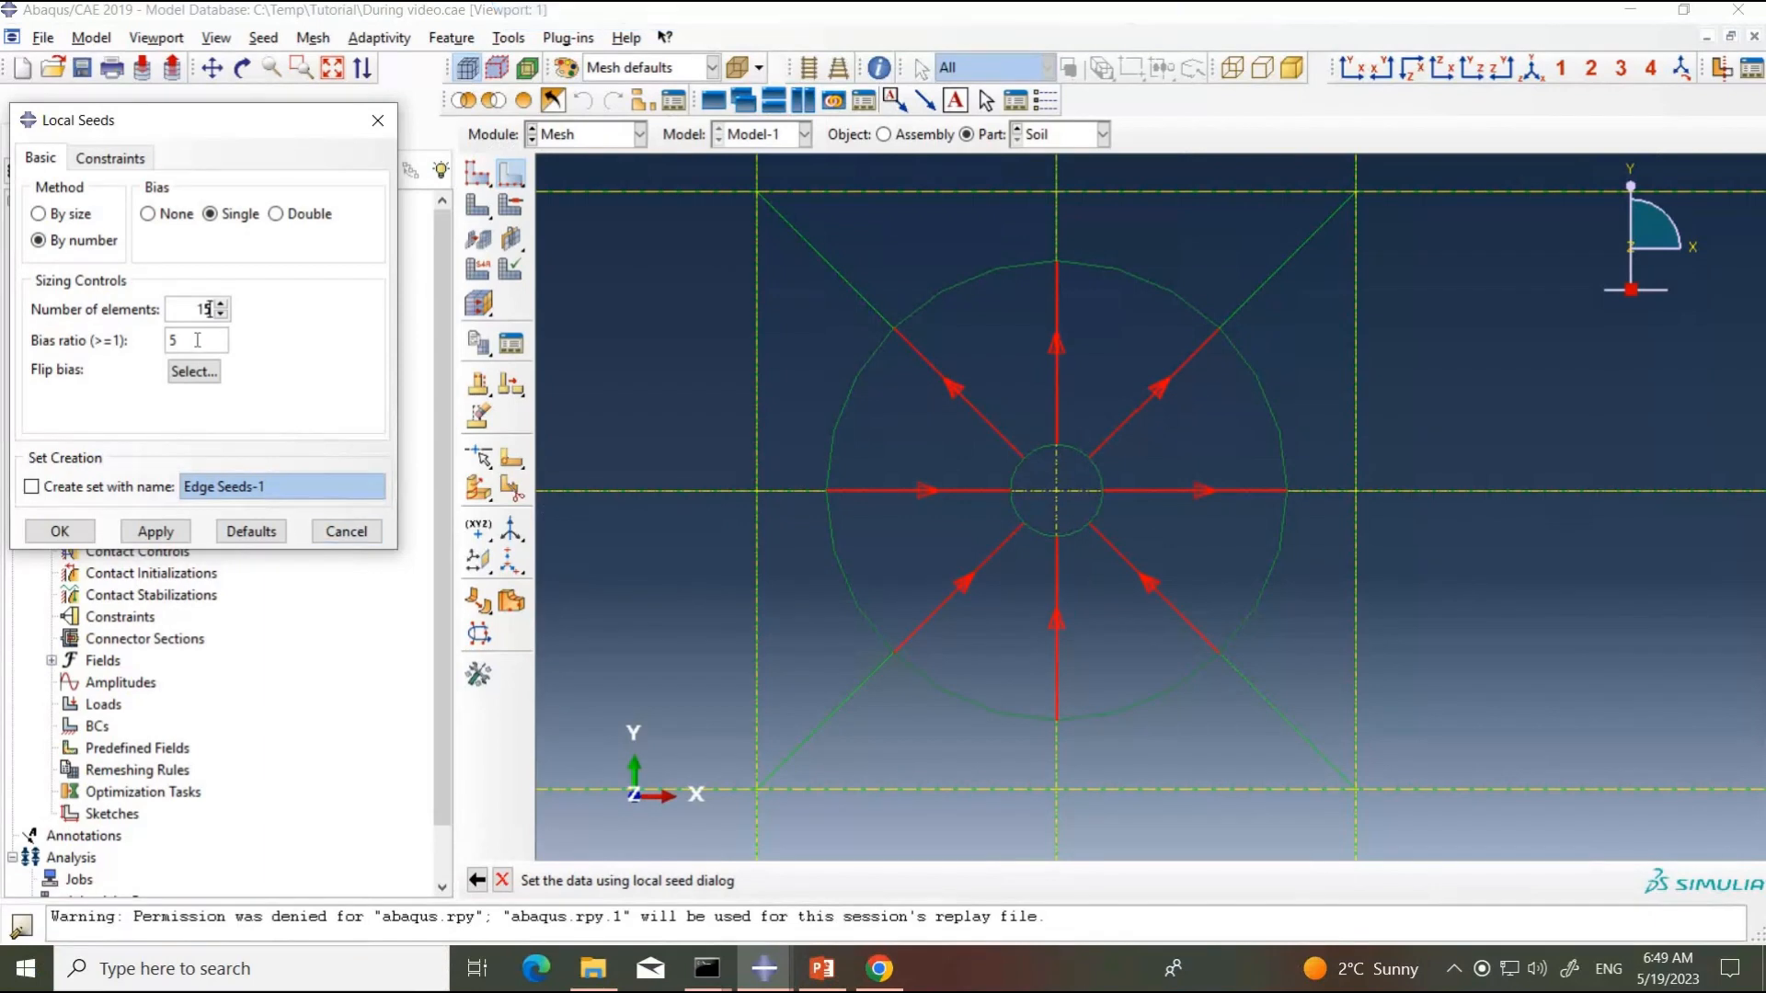
left_click(196, 339)
key("BackSpace")
type("4.37")
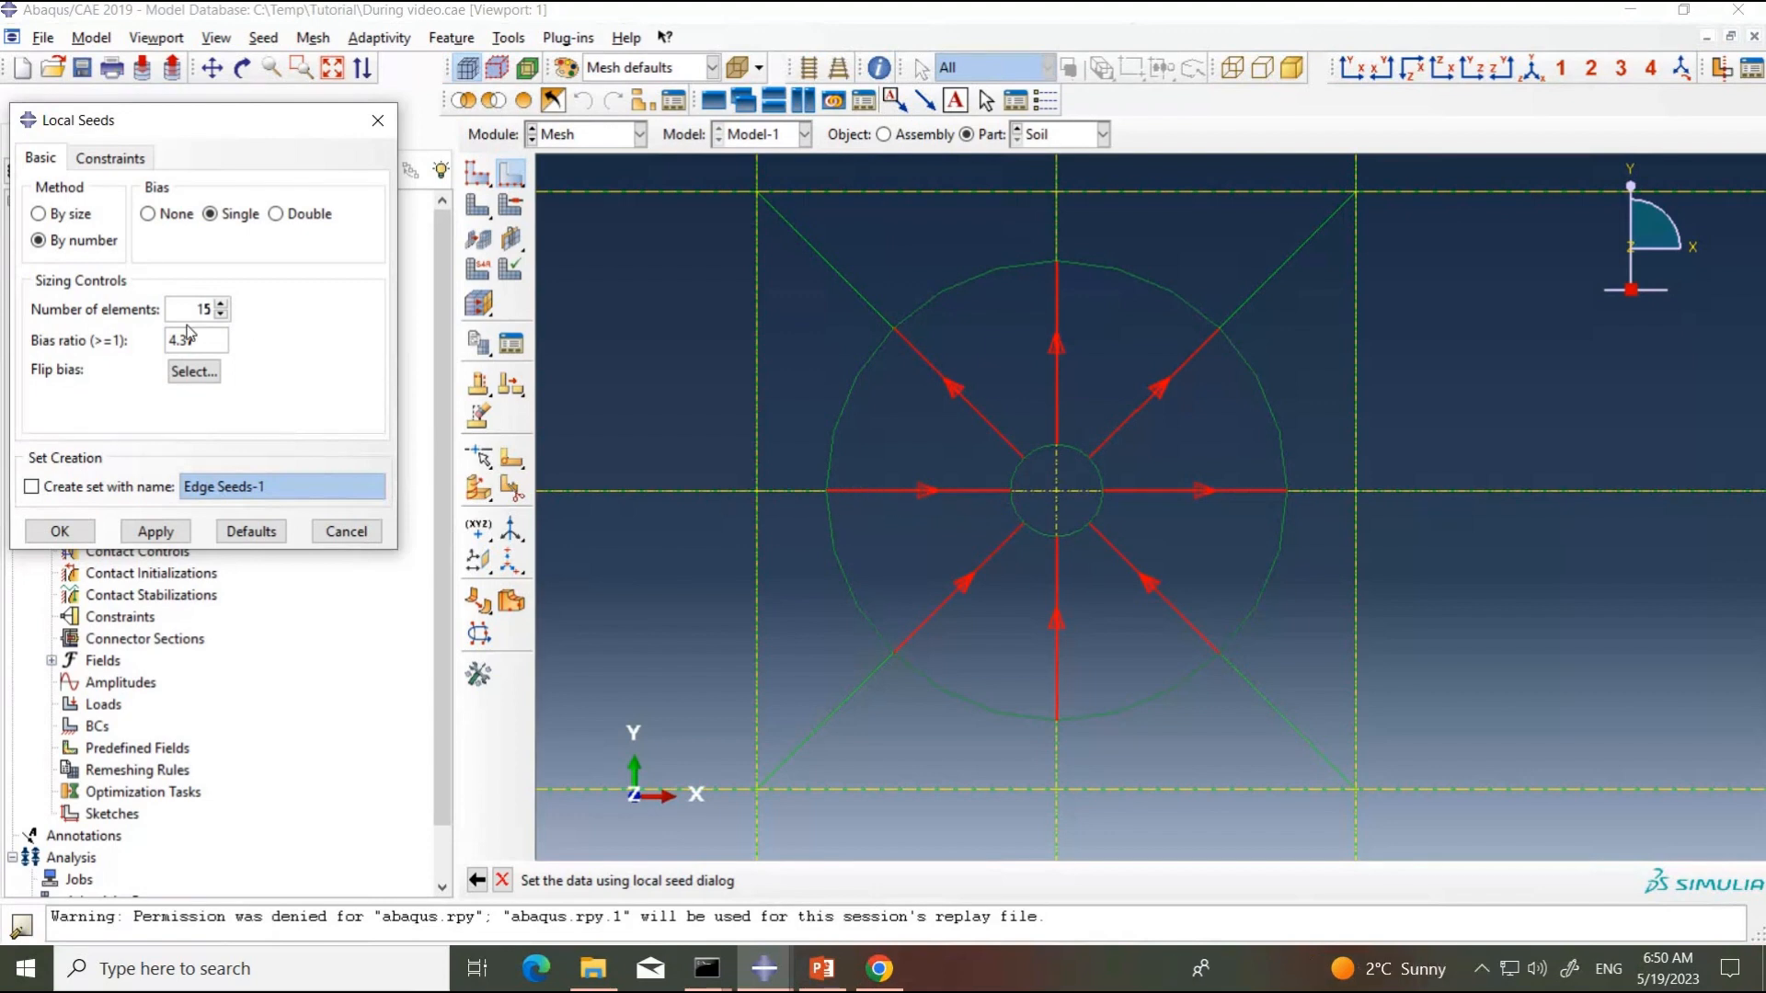
Step: Flip the bias of the four radial edges whose arrows point outward so they point toward the pipe hole
left_click(194, 373)
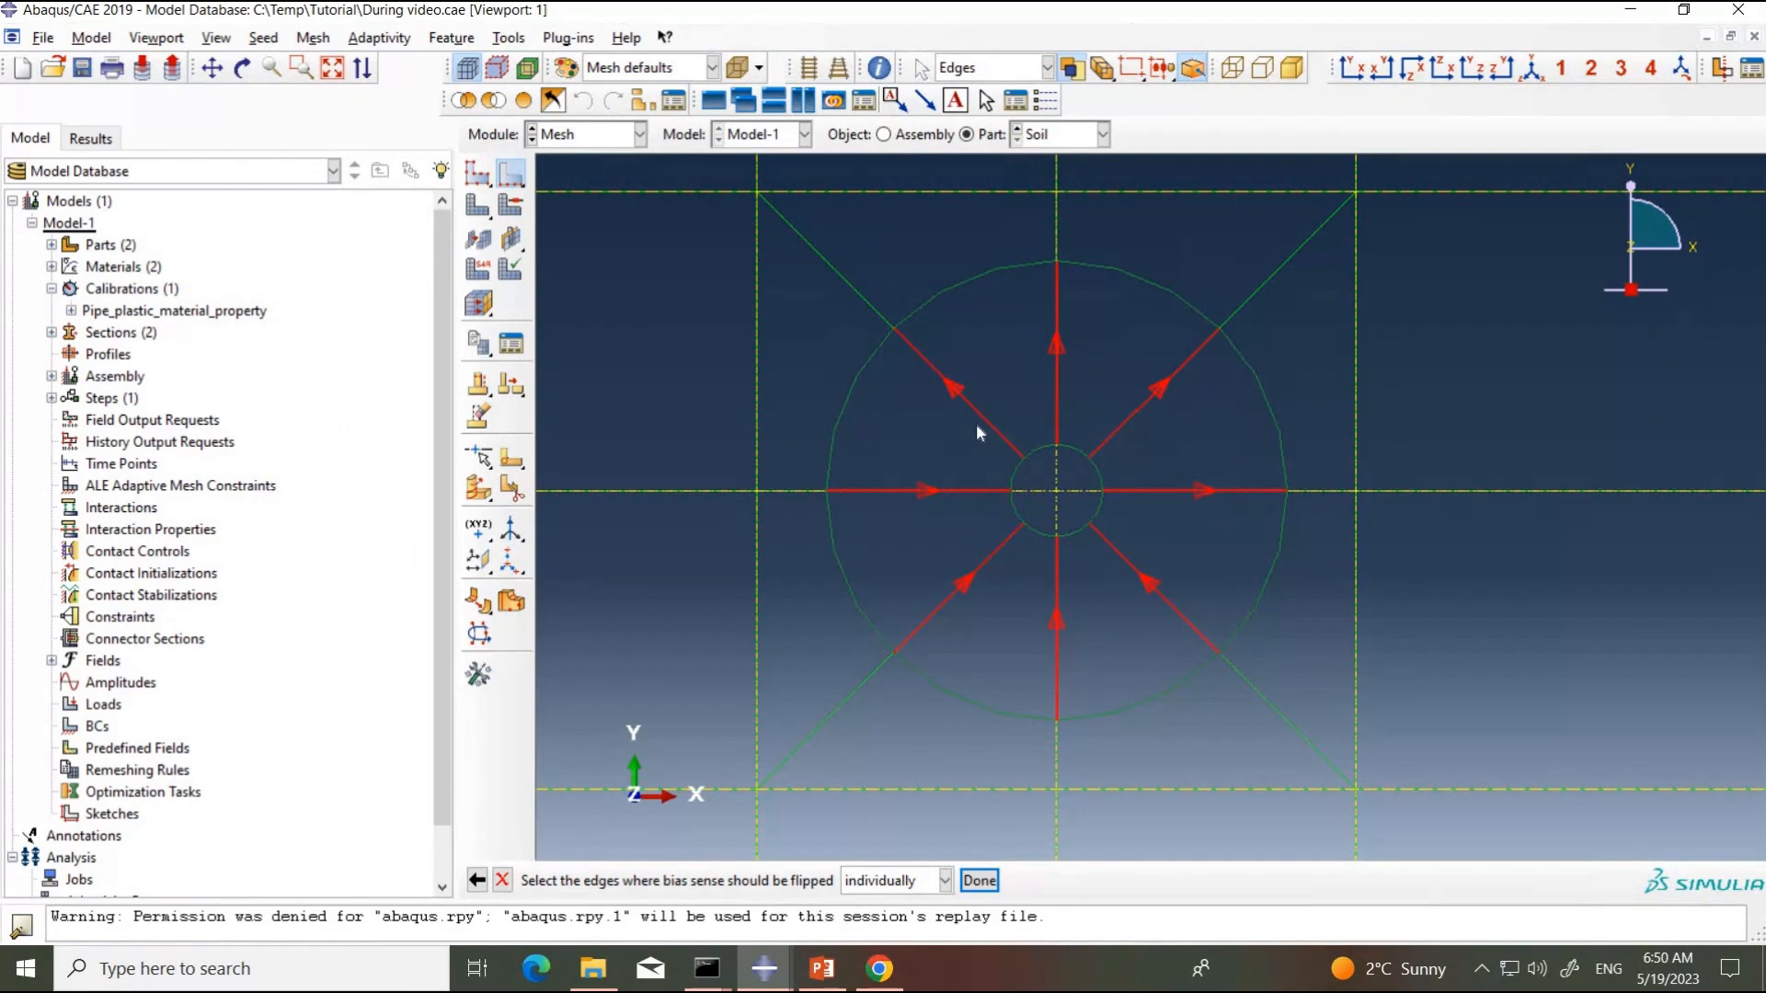
left_click(973, 398)
left_click(979, 882)
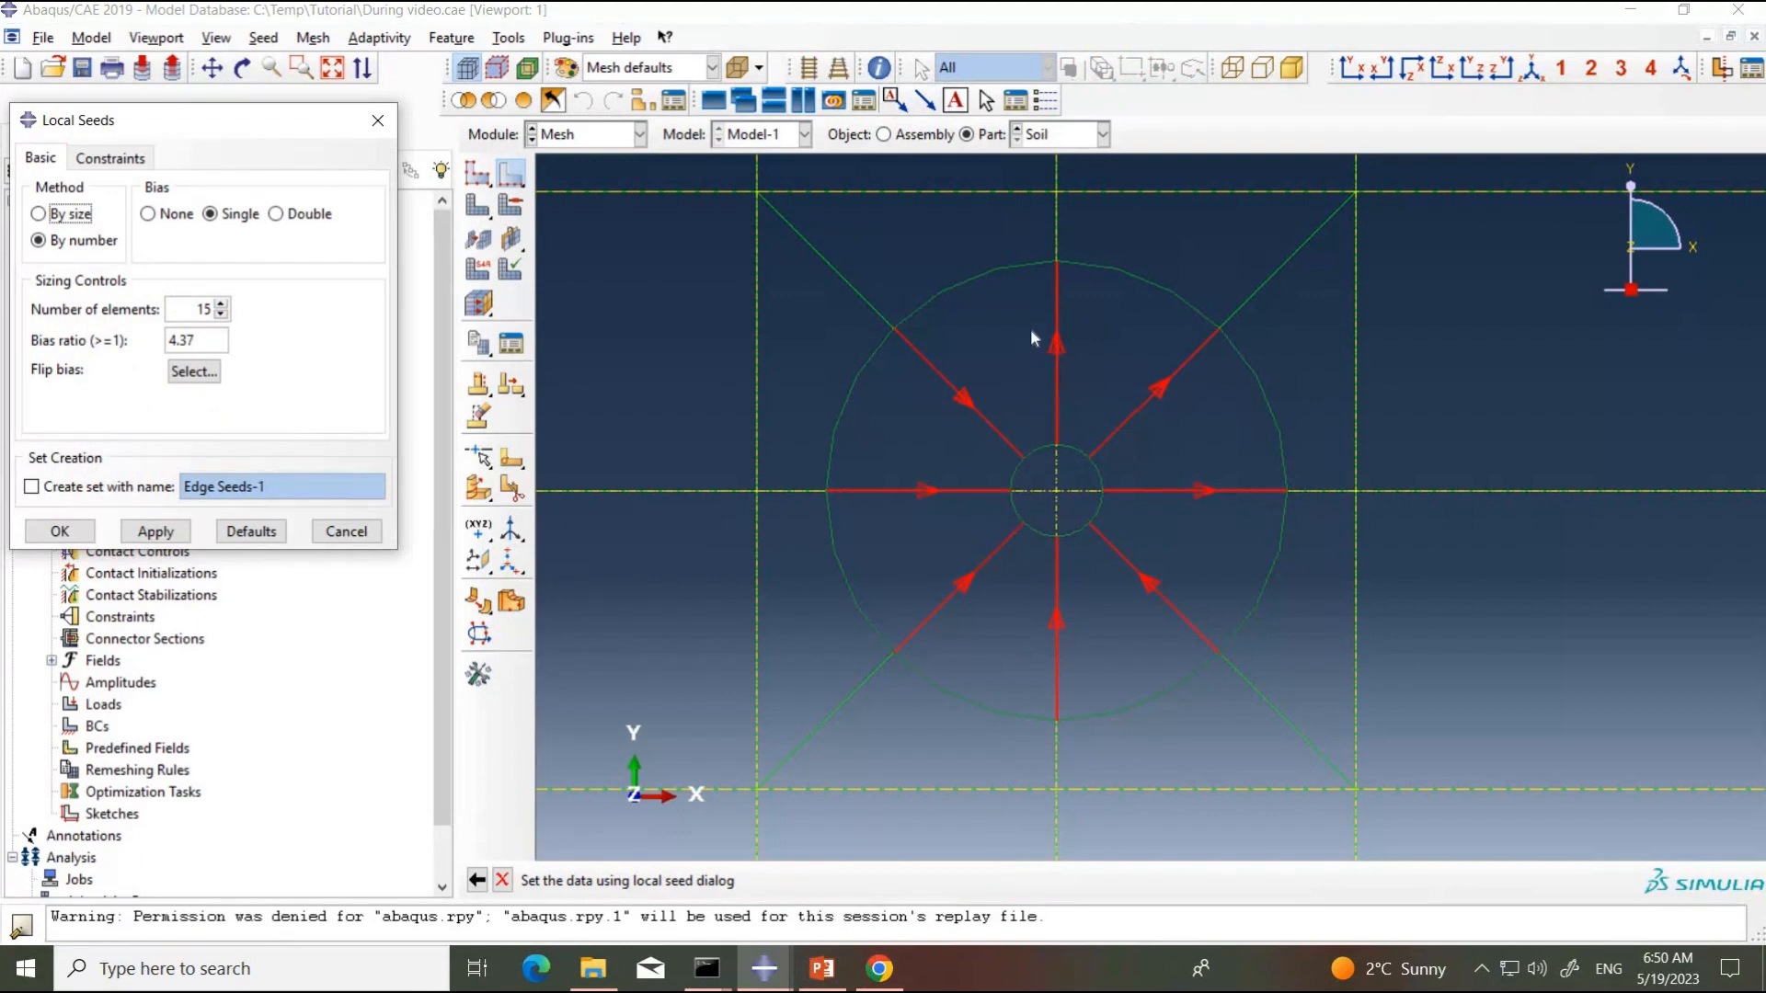
left_click(192, 372)
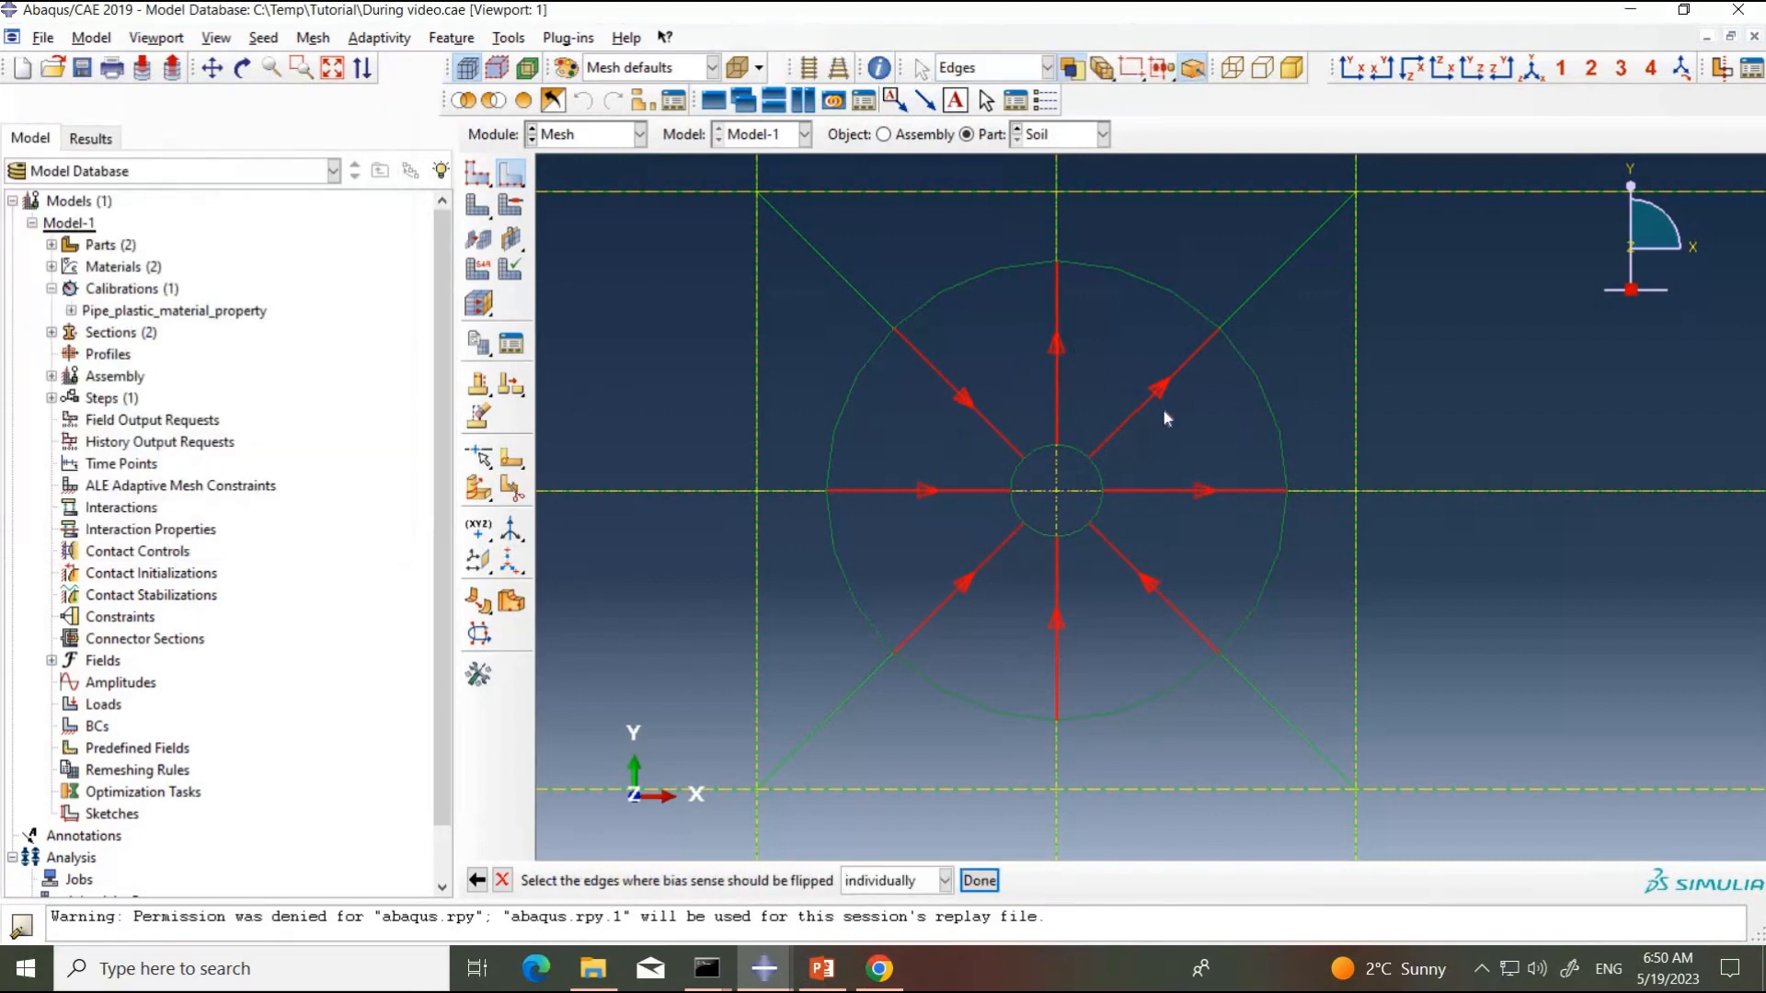
left_click_drag(1020, 323, 1173, 420)
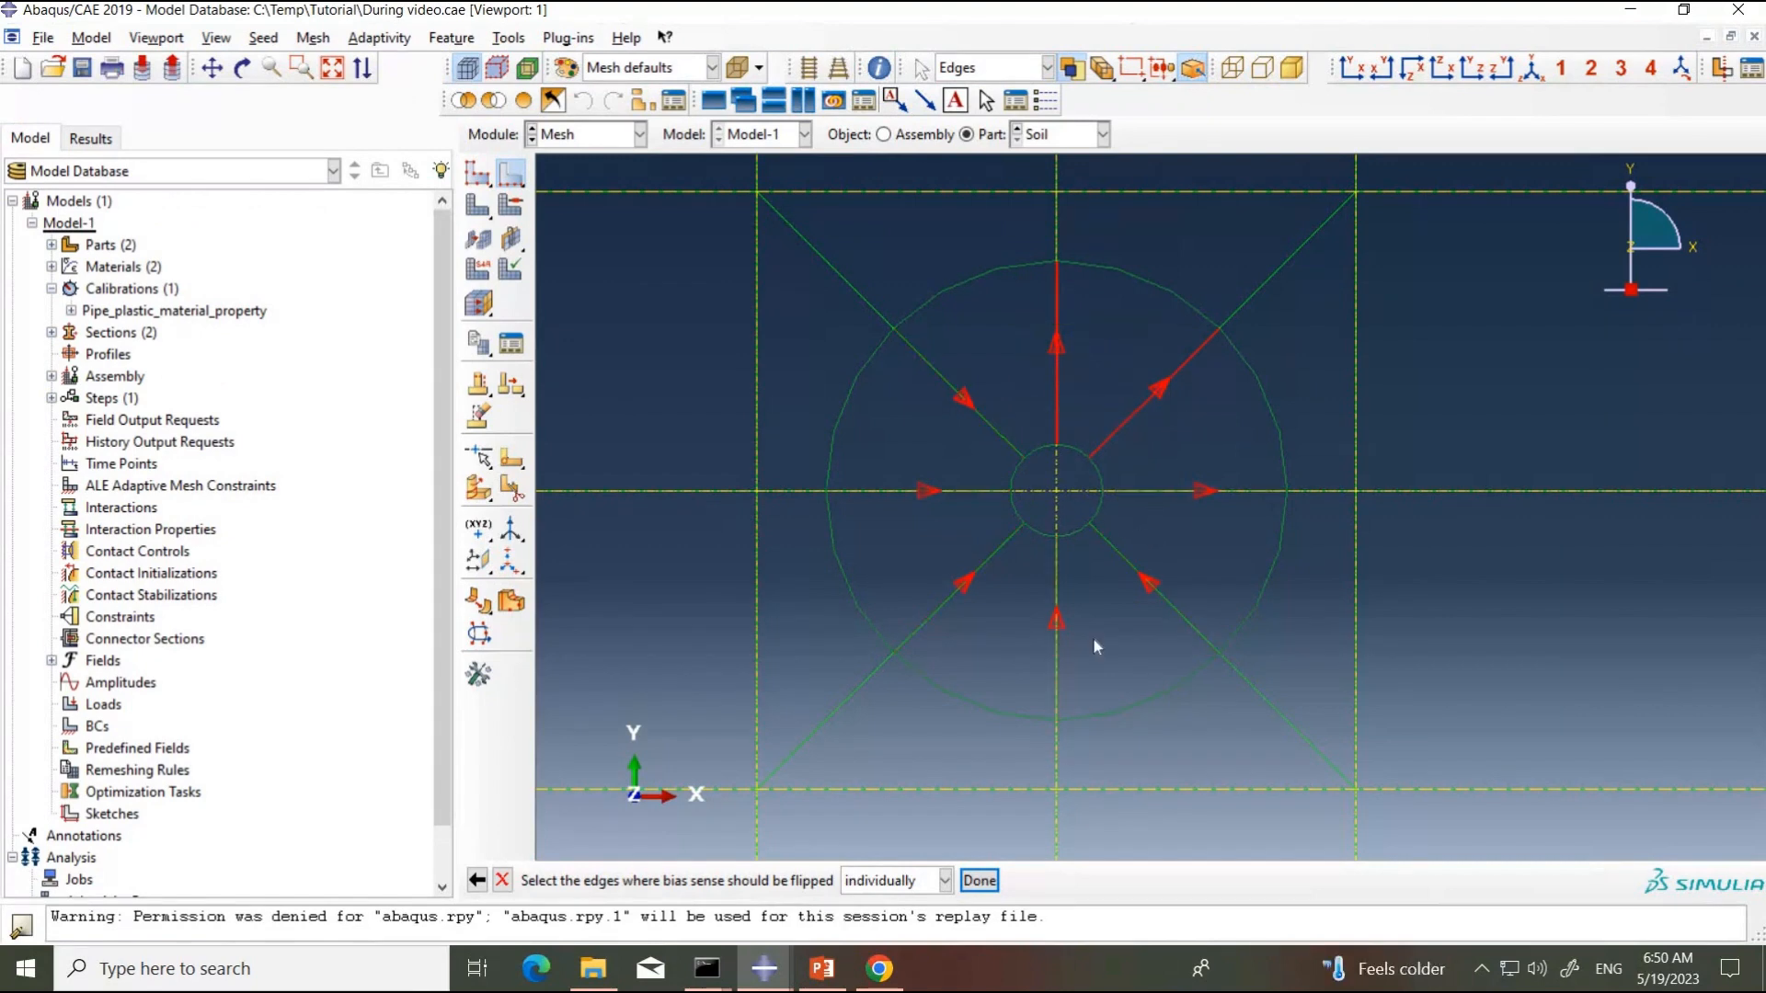
left_click(978, 880)
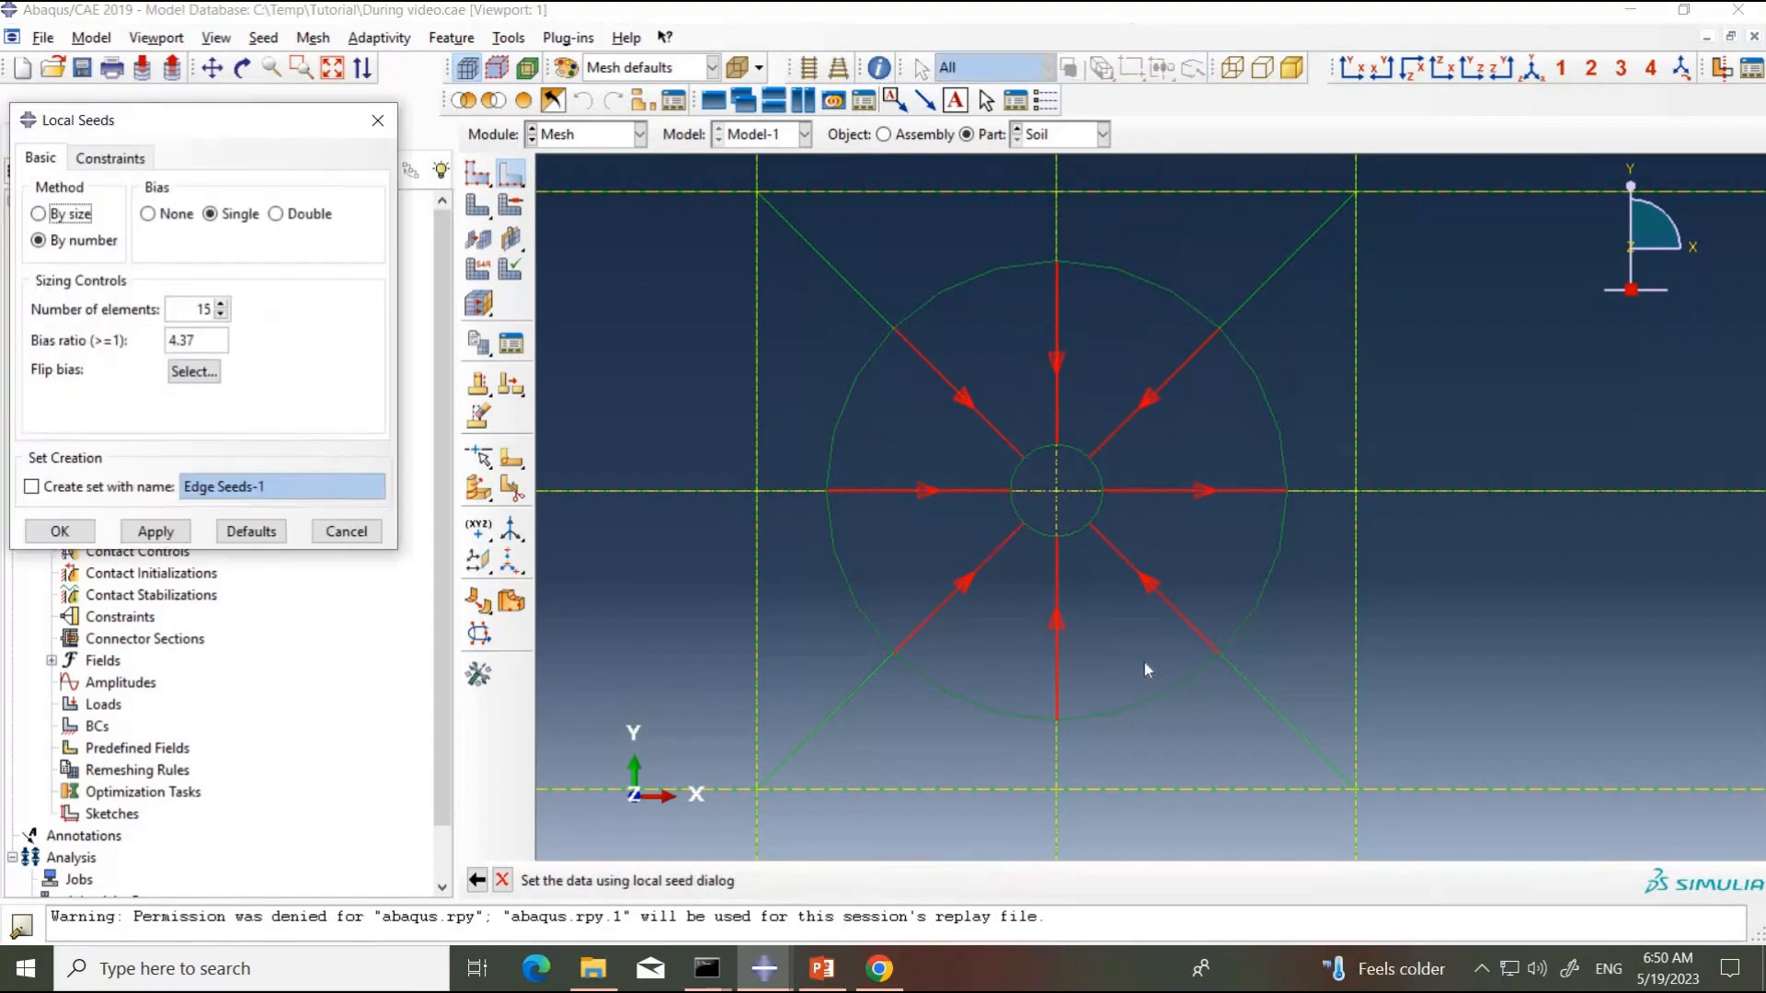
left_click(191, 372)
left_click(1182, 490)
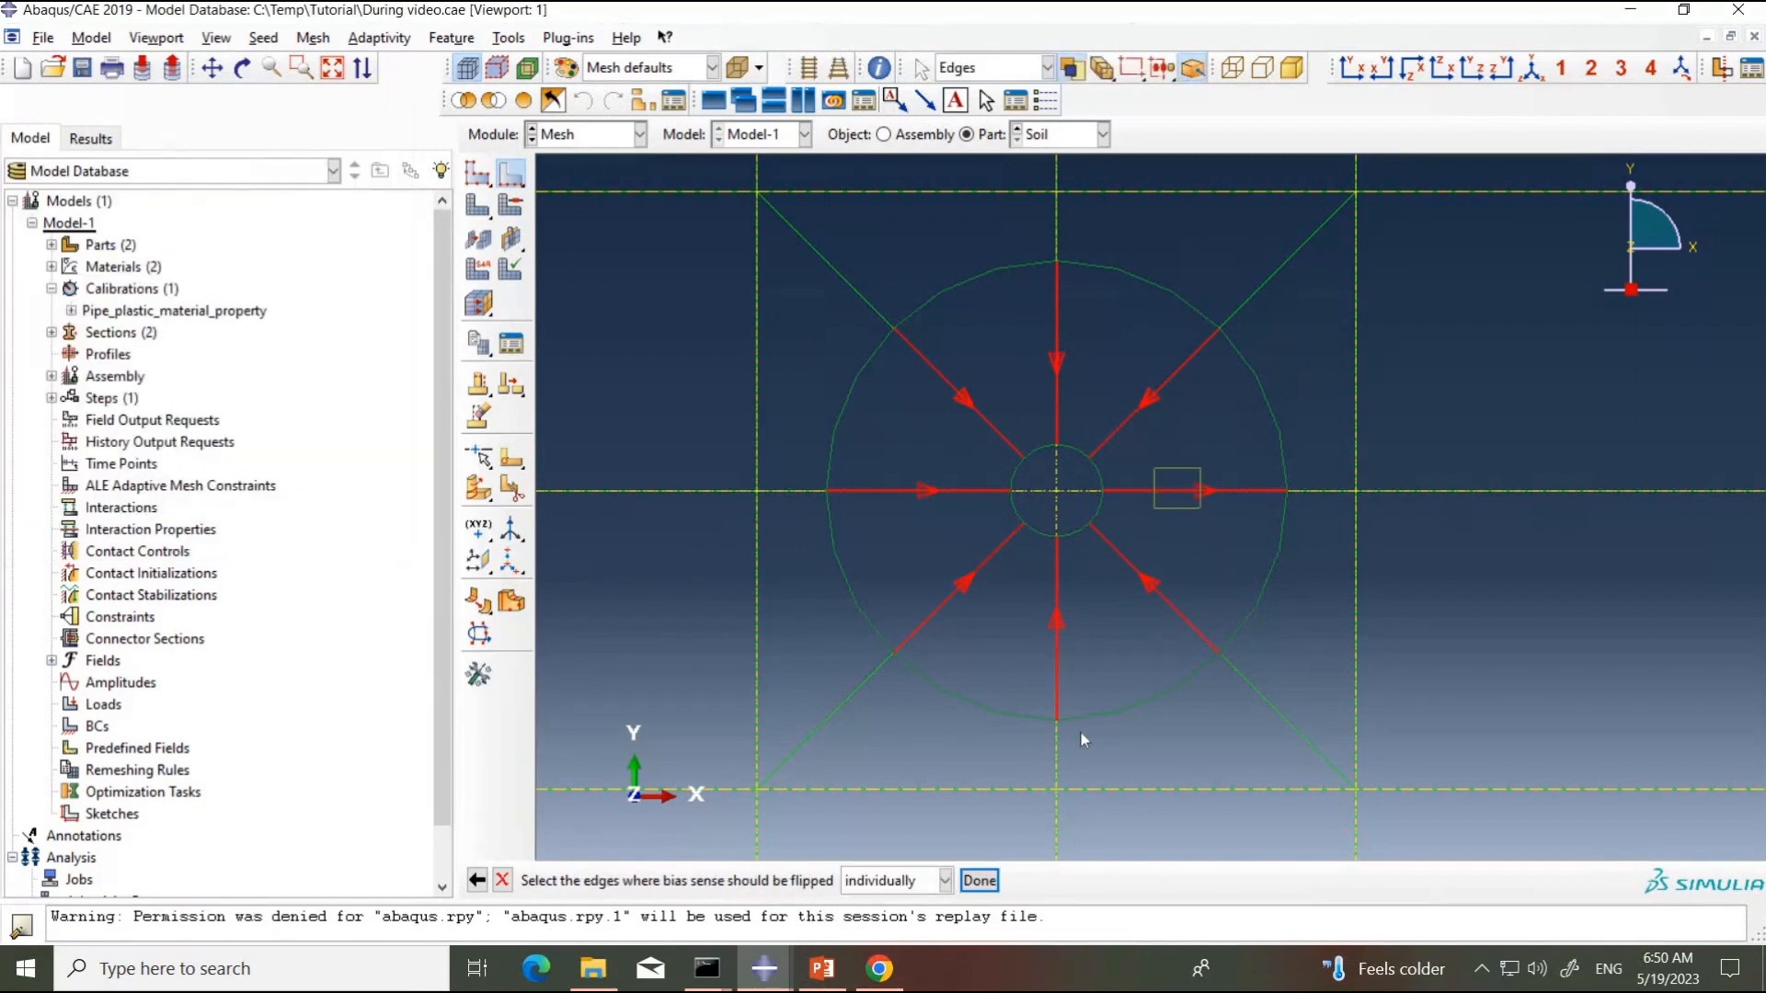
left_click(978, 880)
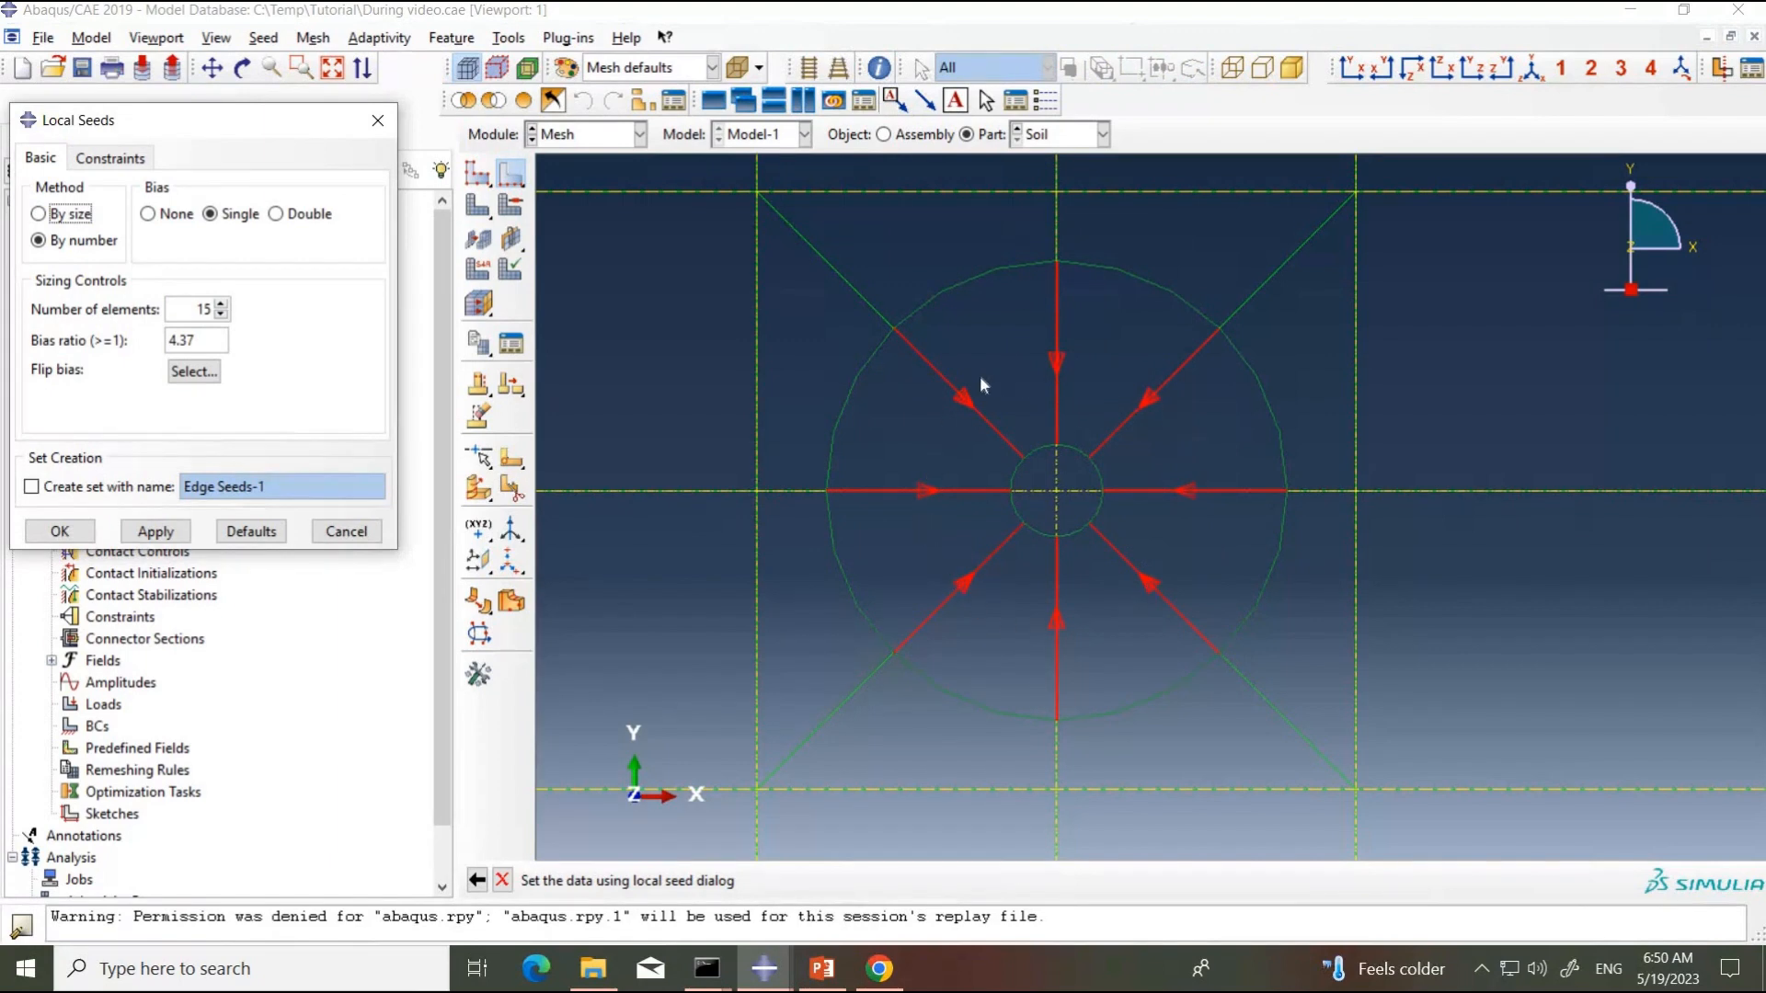
Step: Check the bias arrows from the opposite side of the part, apply the radial edge seeds and inspect their spacing near the hole
left_click(1383, 82)
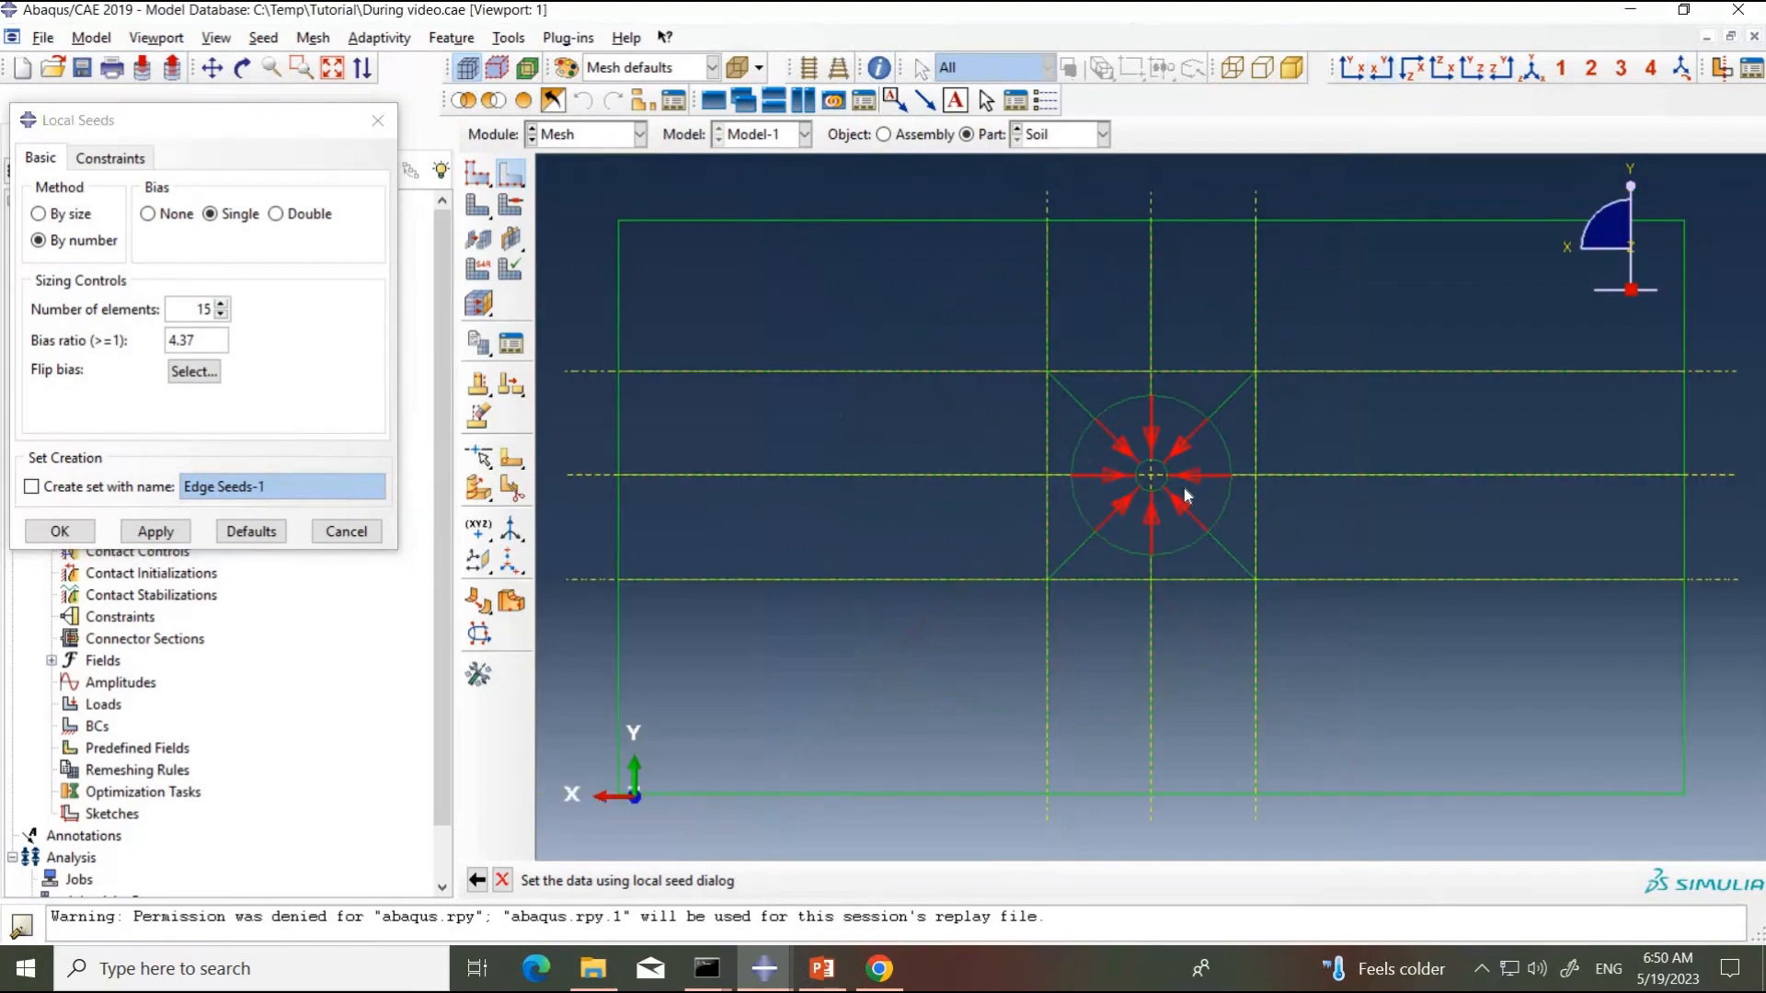
scroll(1181, 492, "up", 3)
scroll(1170, 529, "up", 5)
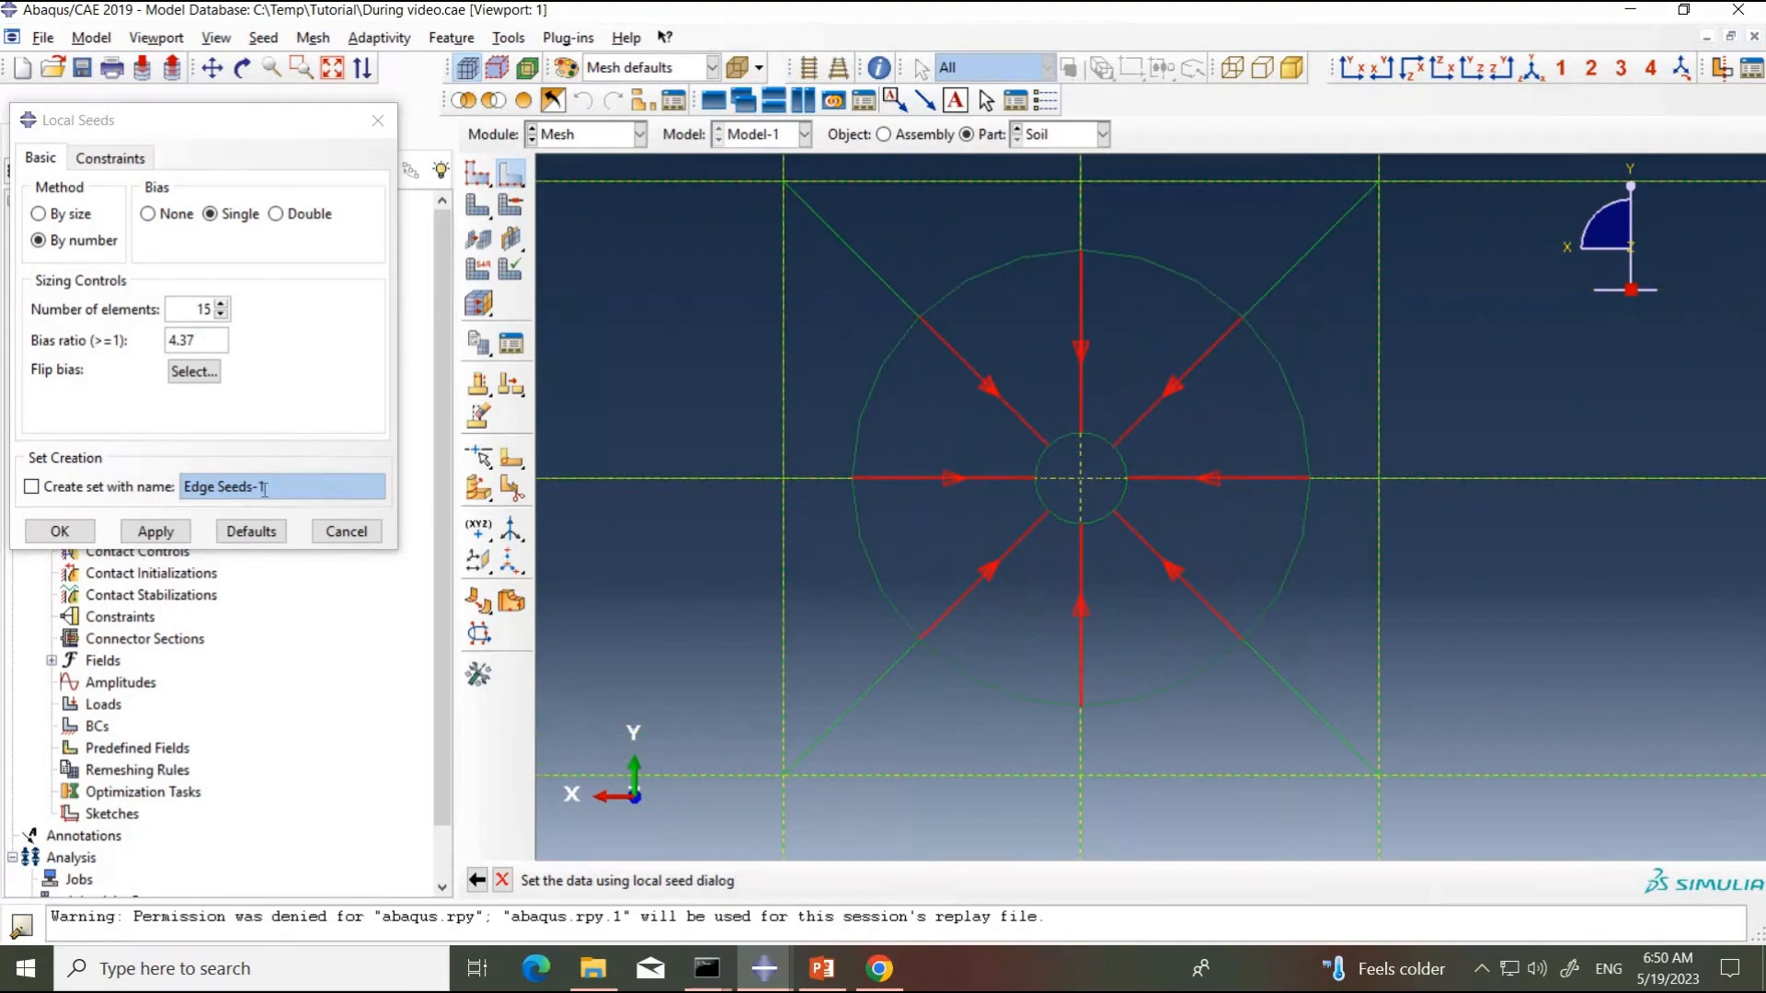
left_click(154, 533)
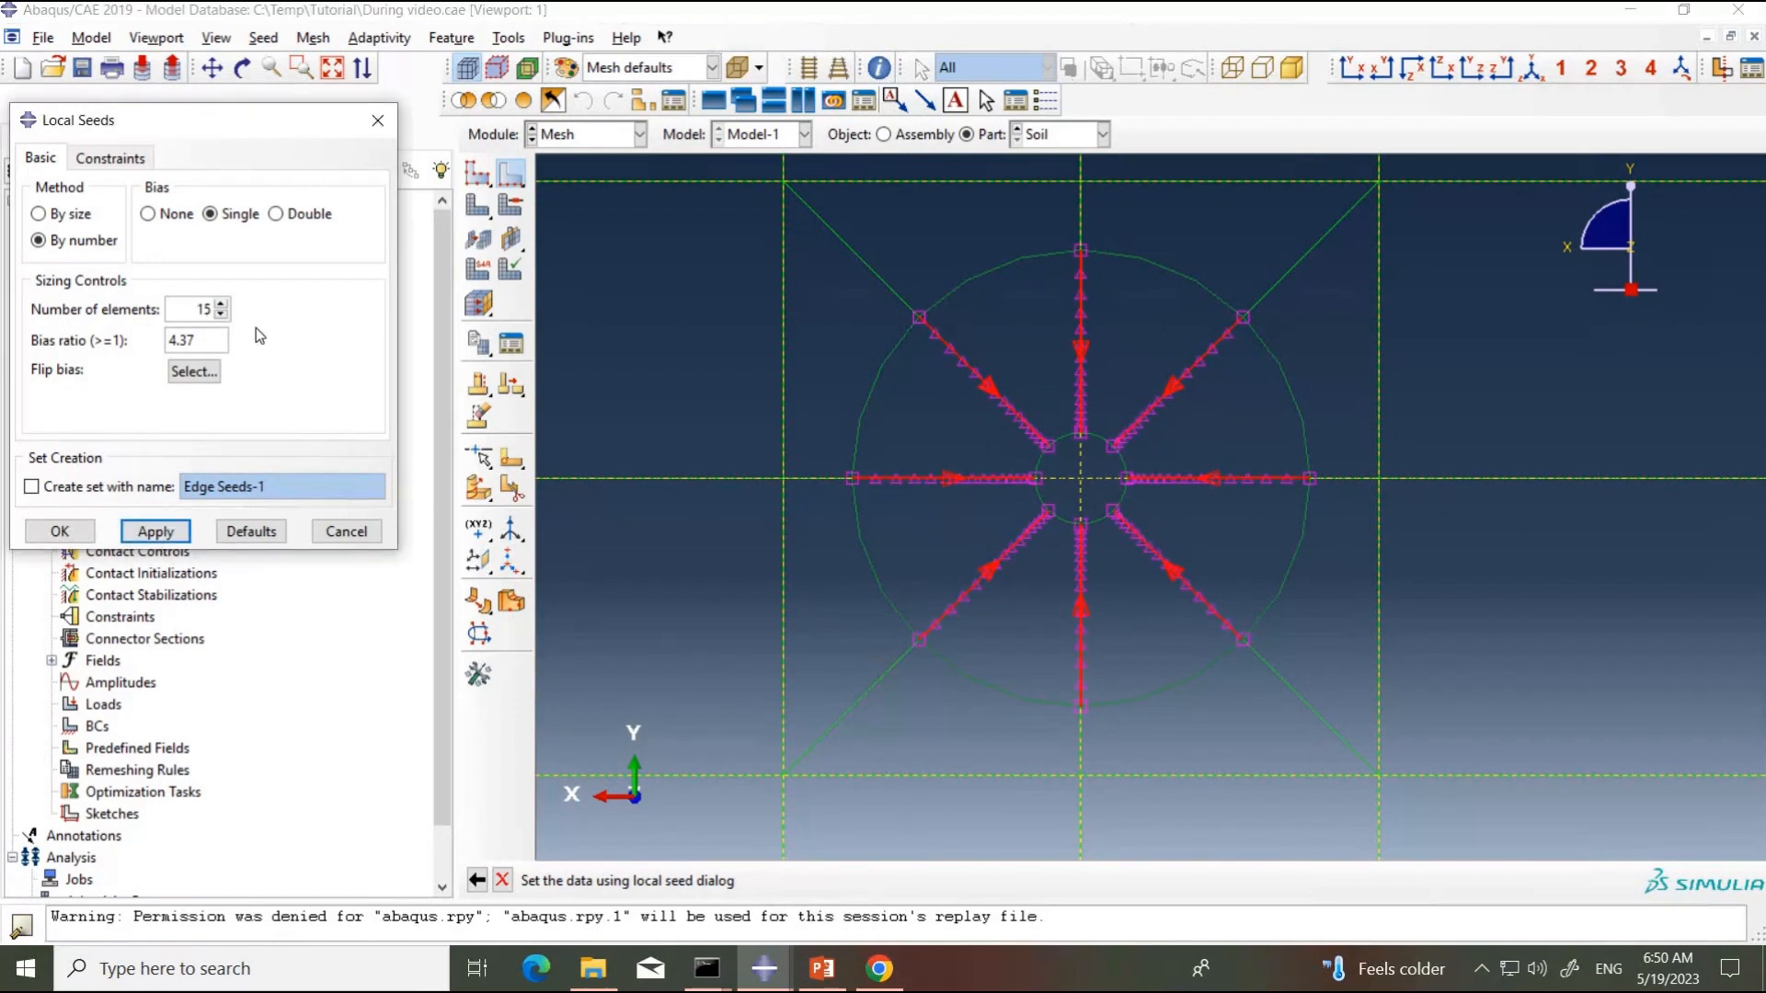
scroll(1083, 277, "up", 5)
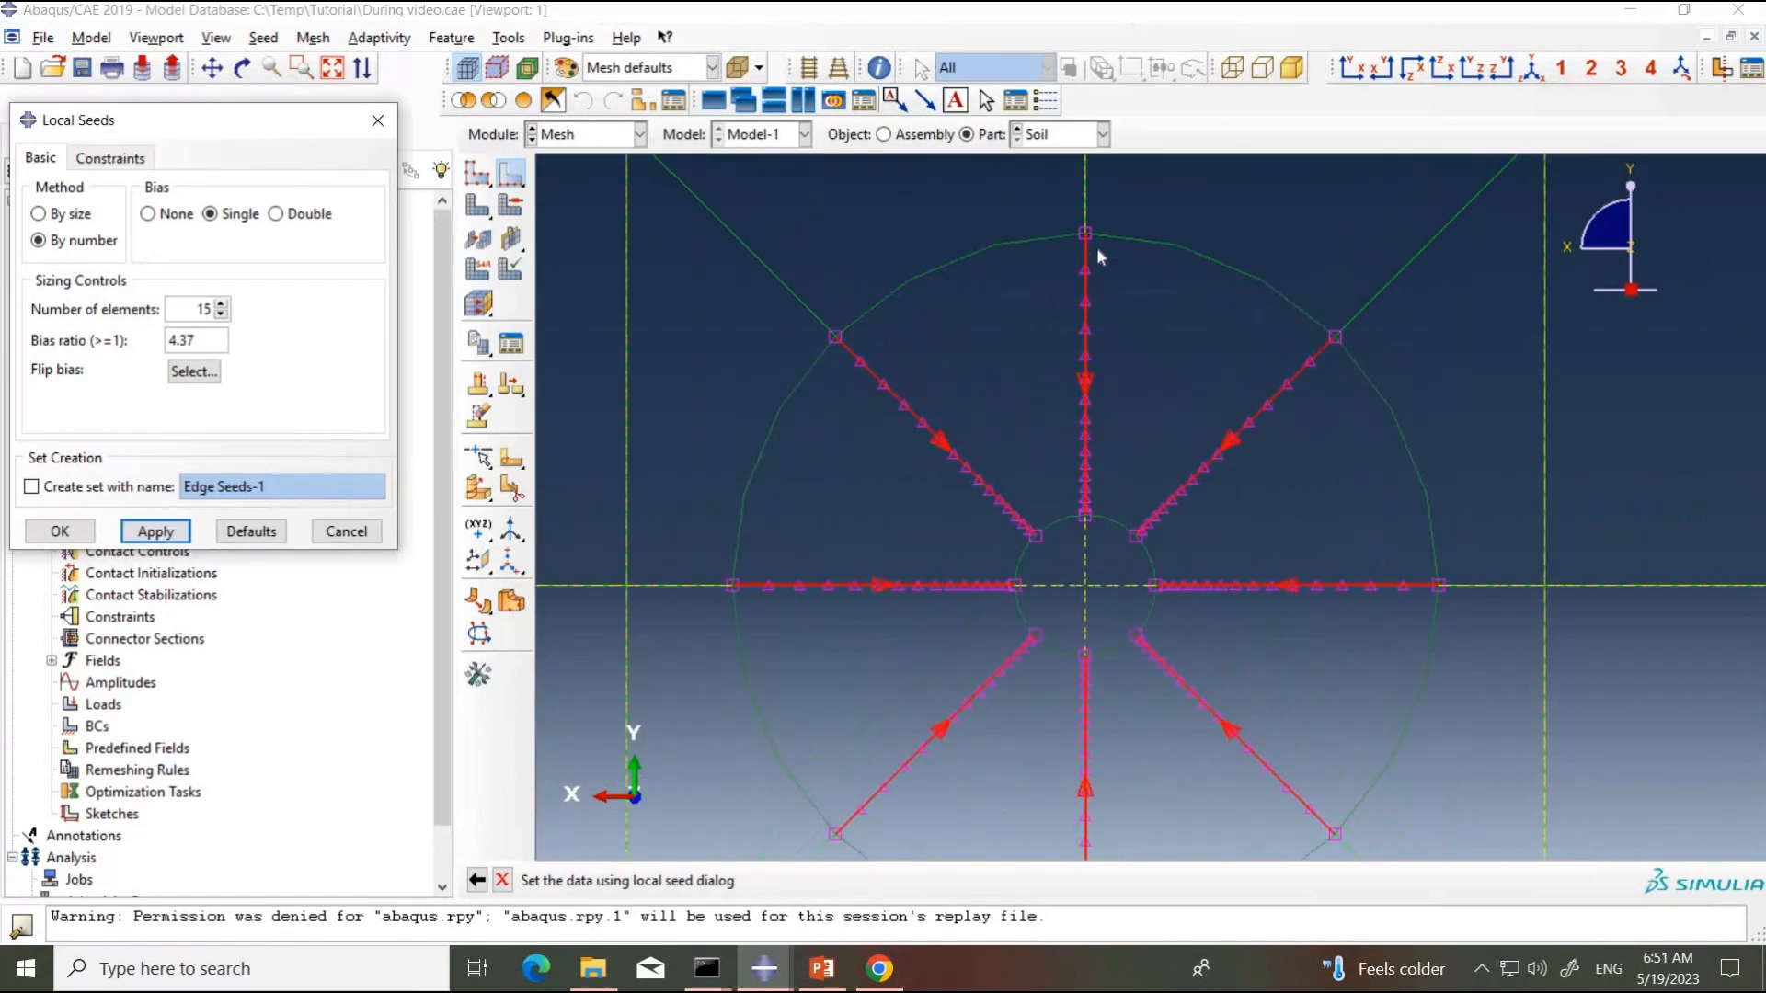
scroll(1090, 640, "down", 5)
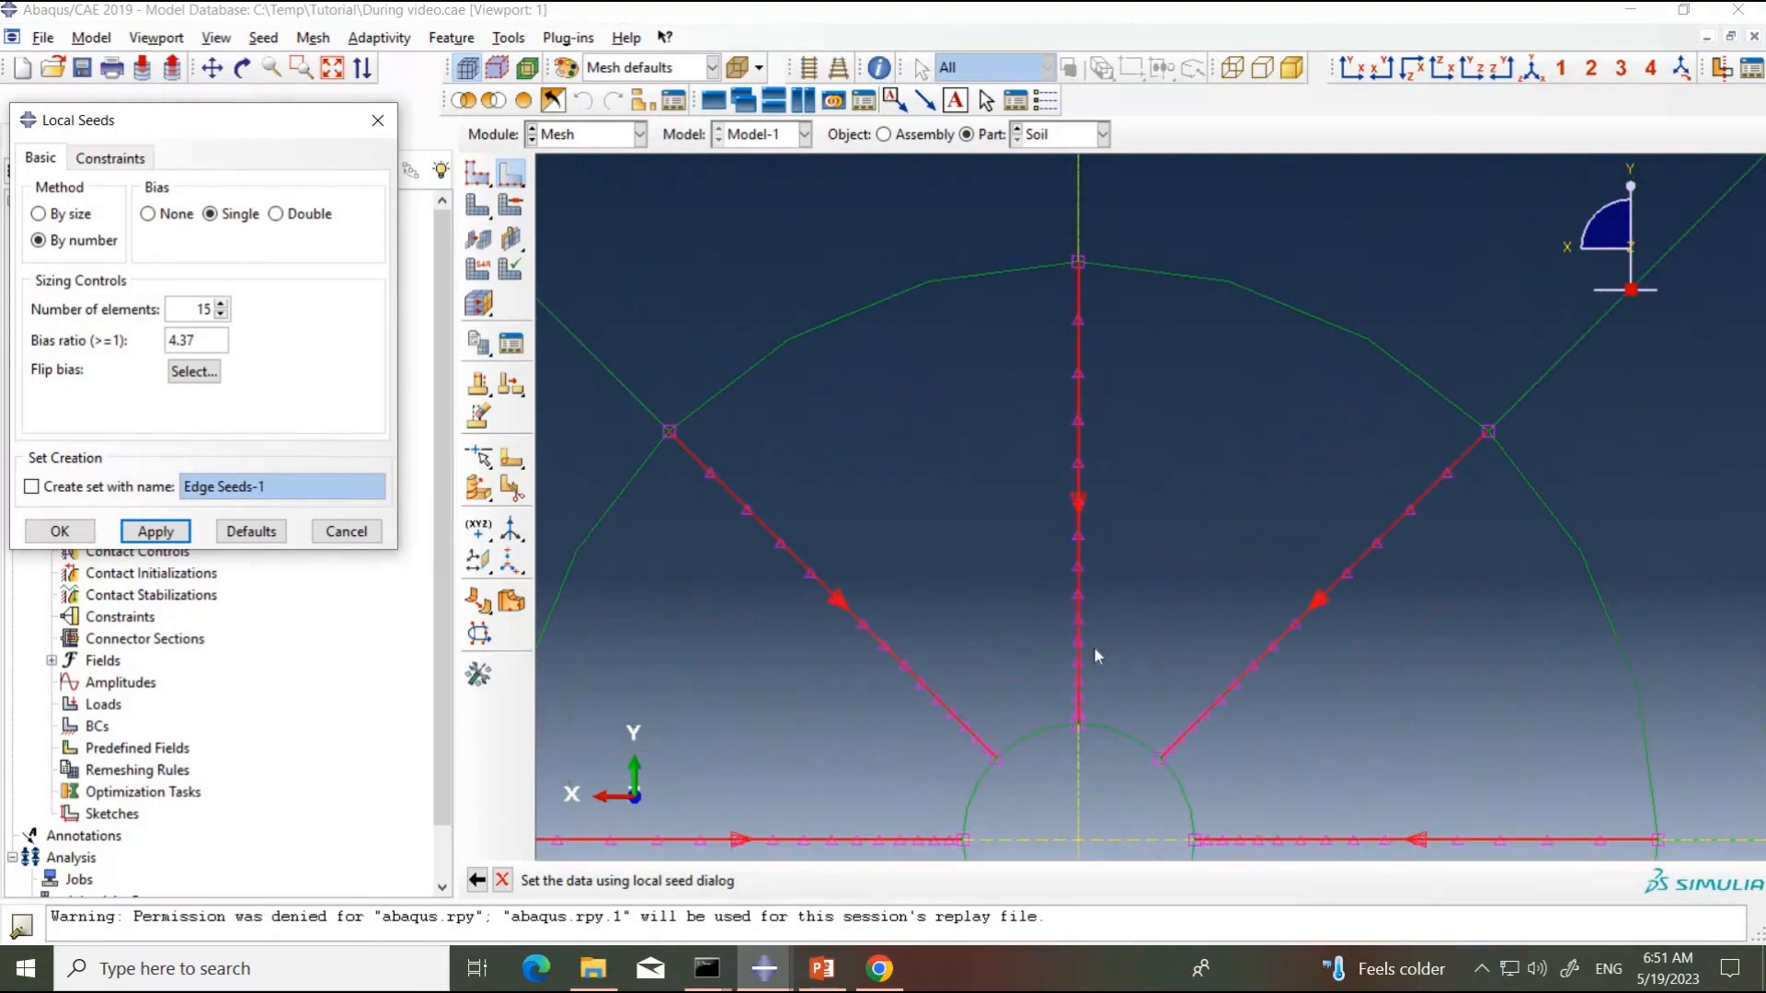
scroll(1080, 646, "up", 4)
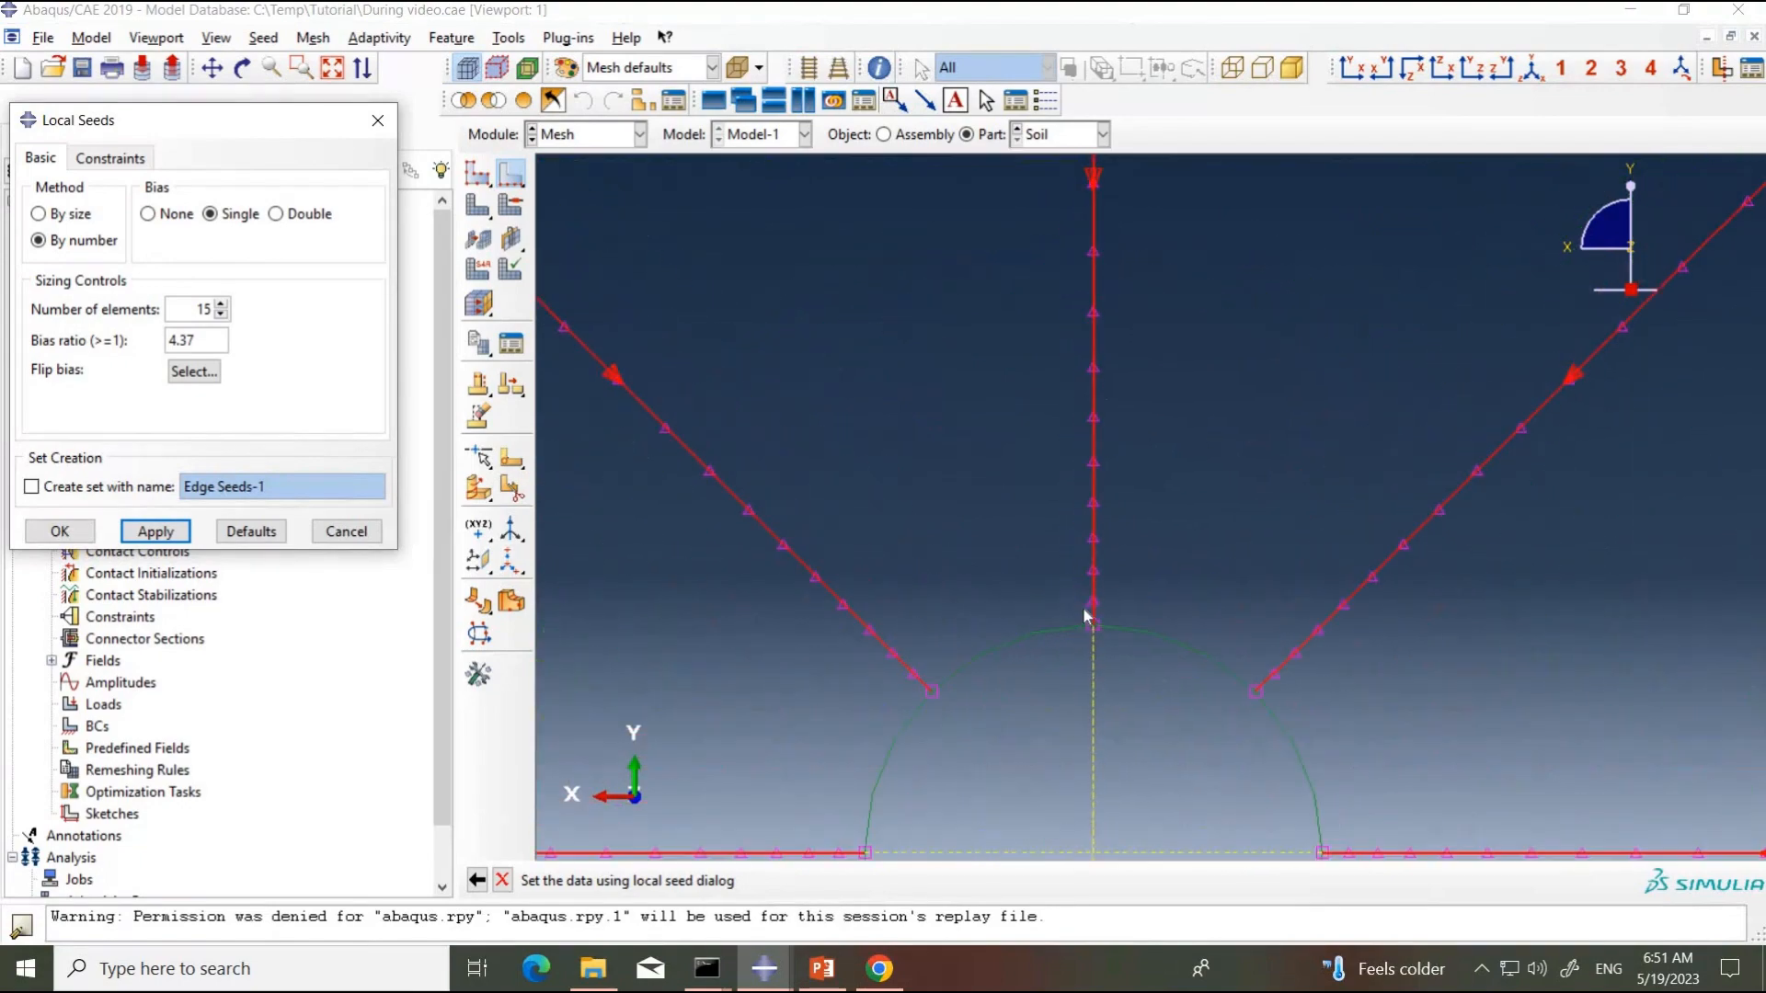
scroll(1081, 476, "down", 5)
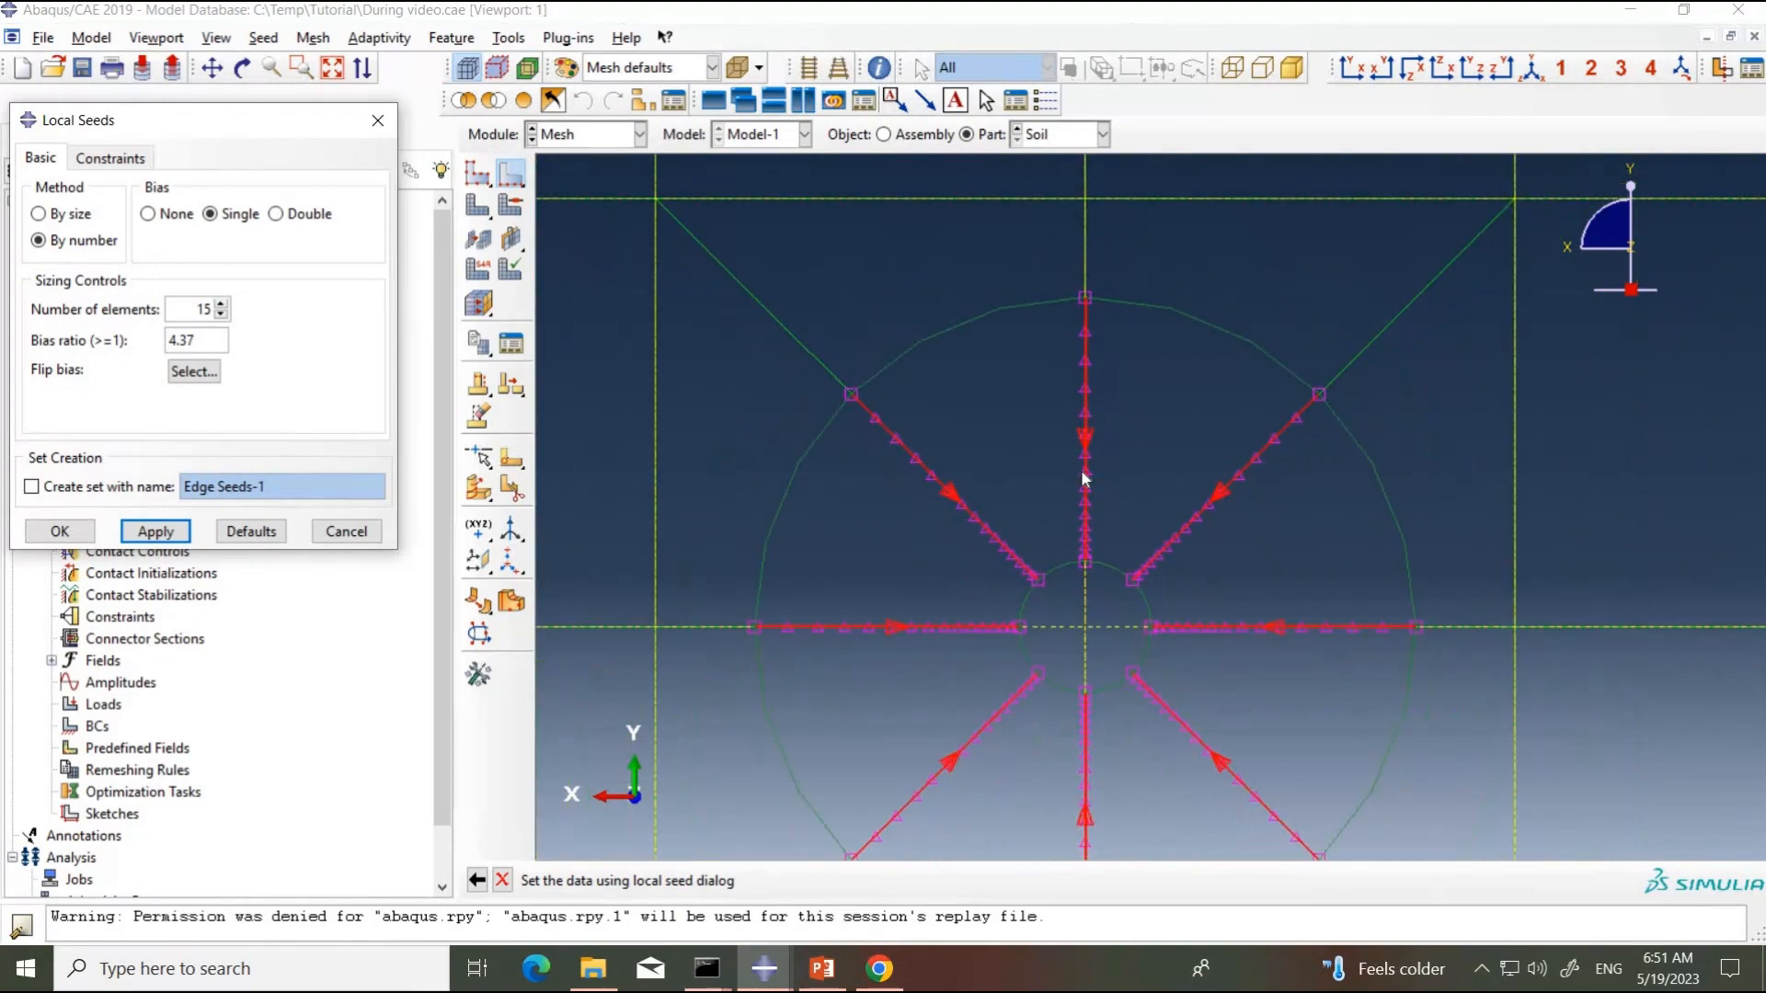
scroll(1093, 604, "up", 5)
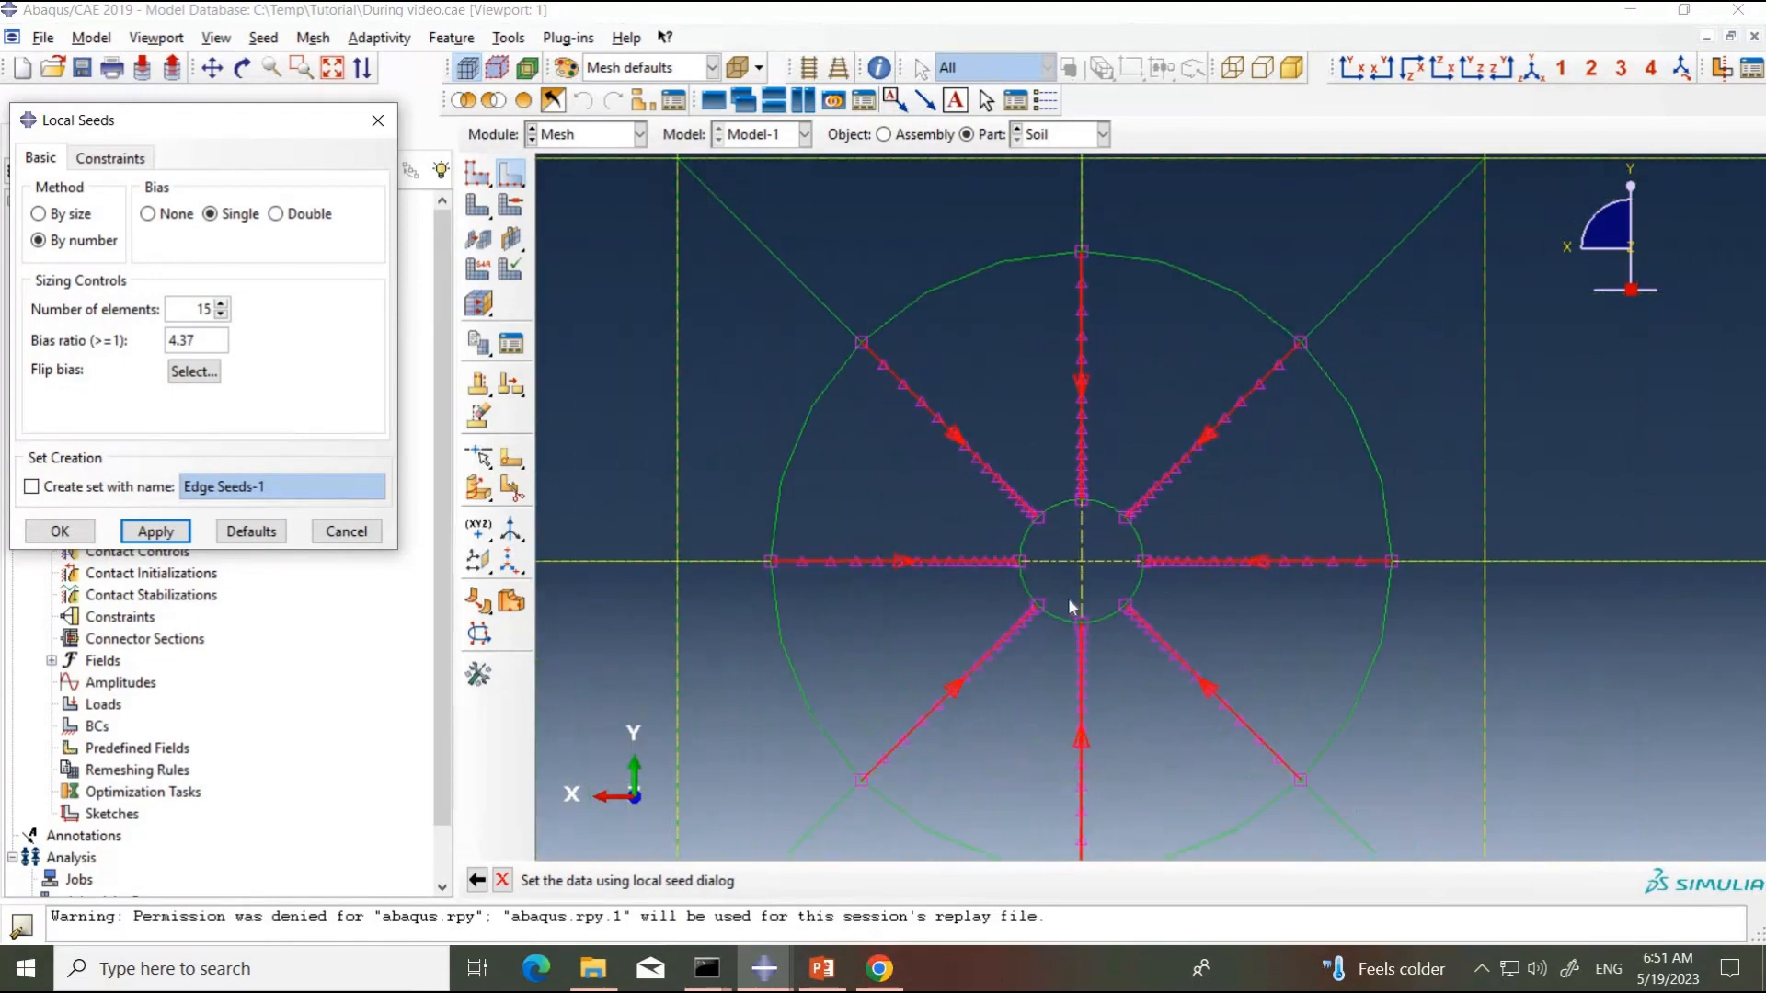
left_click(55, 534)
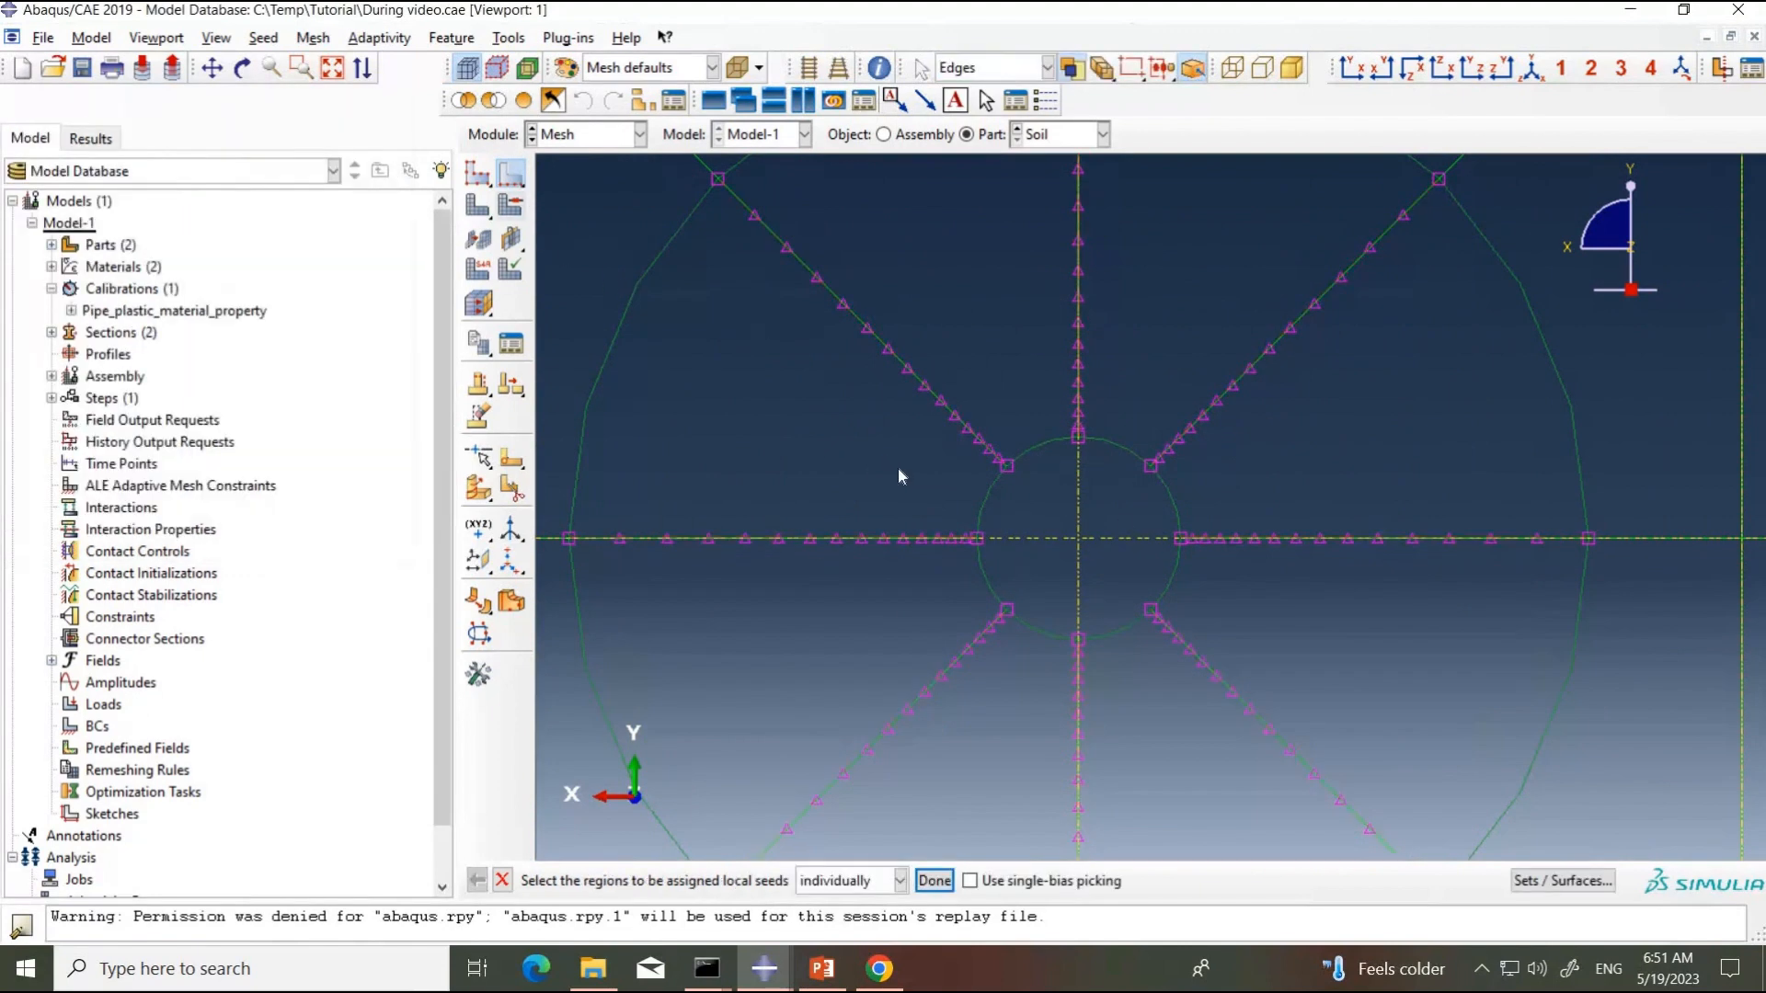
Step: Select all arc edges of the pipe hole circle for local seeding
left_click(1000, 504)
left_click(1052, 472, "shift")
left_click_drag(1199, 478, 1158, 505, "shift")
left_click_drag(1151, 567, 1150, 642, "shift")
left_click_drag(1036, 611, 1012, 646, "shift")
left_click_drag(958, 563, 1002, 583, "shift")
scroll(1080, 609, "down", 5)
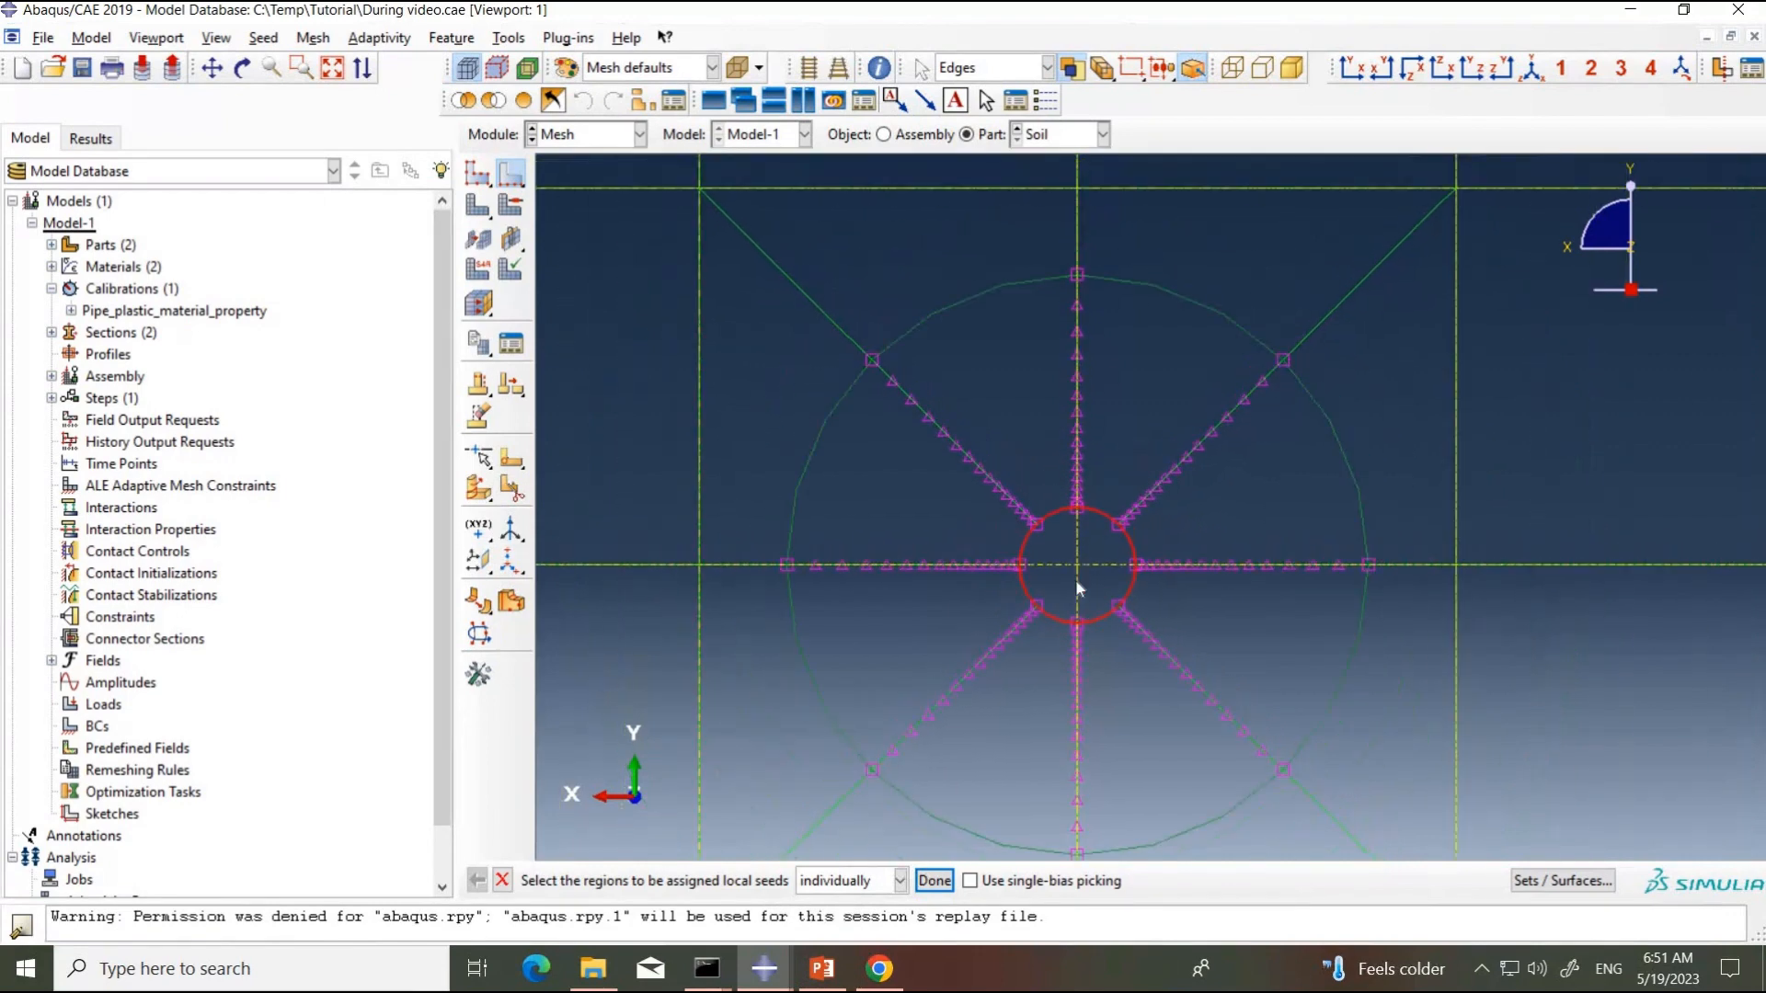
scroll(1075, 586, "down", 1)
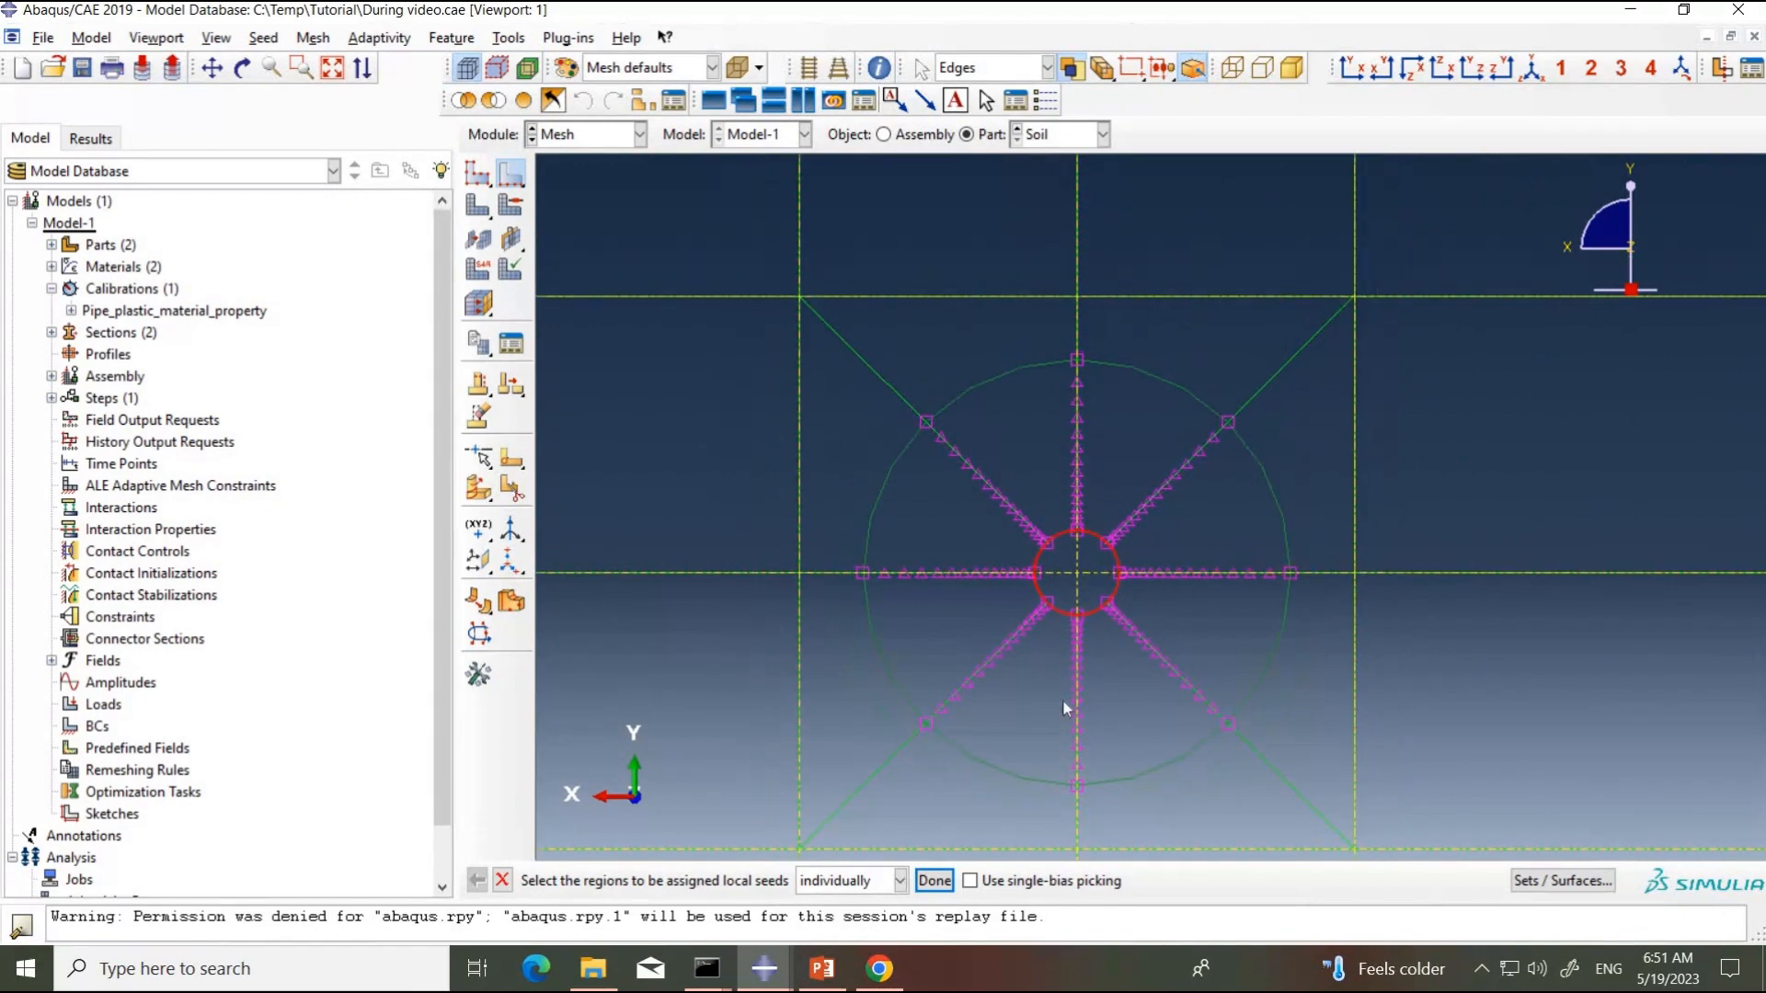
Step: Seed the pipe hole arcs by number with no bias and 6 elements per edge, and check the seed distribution
left_click(935, 881)
left_click(171, 220)
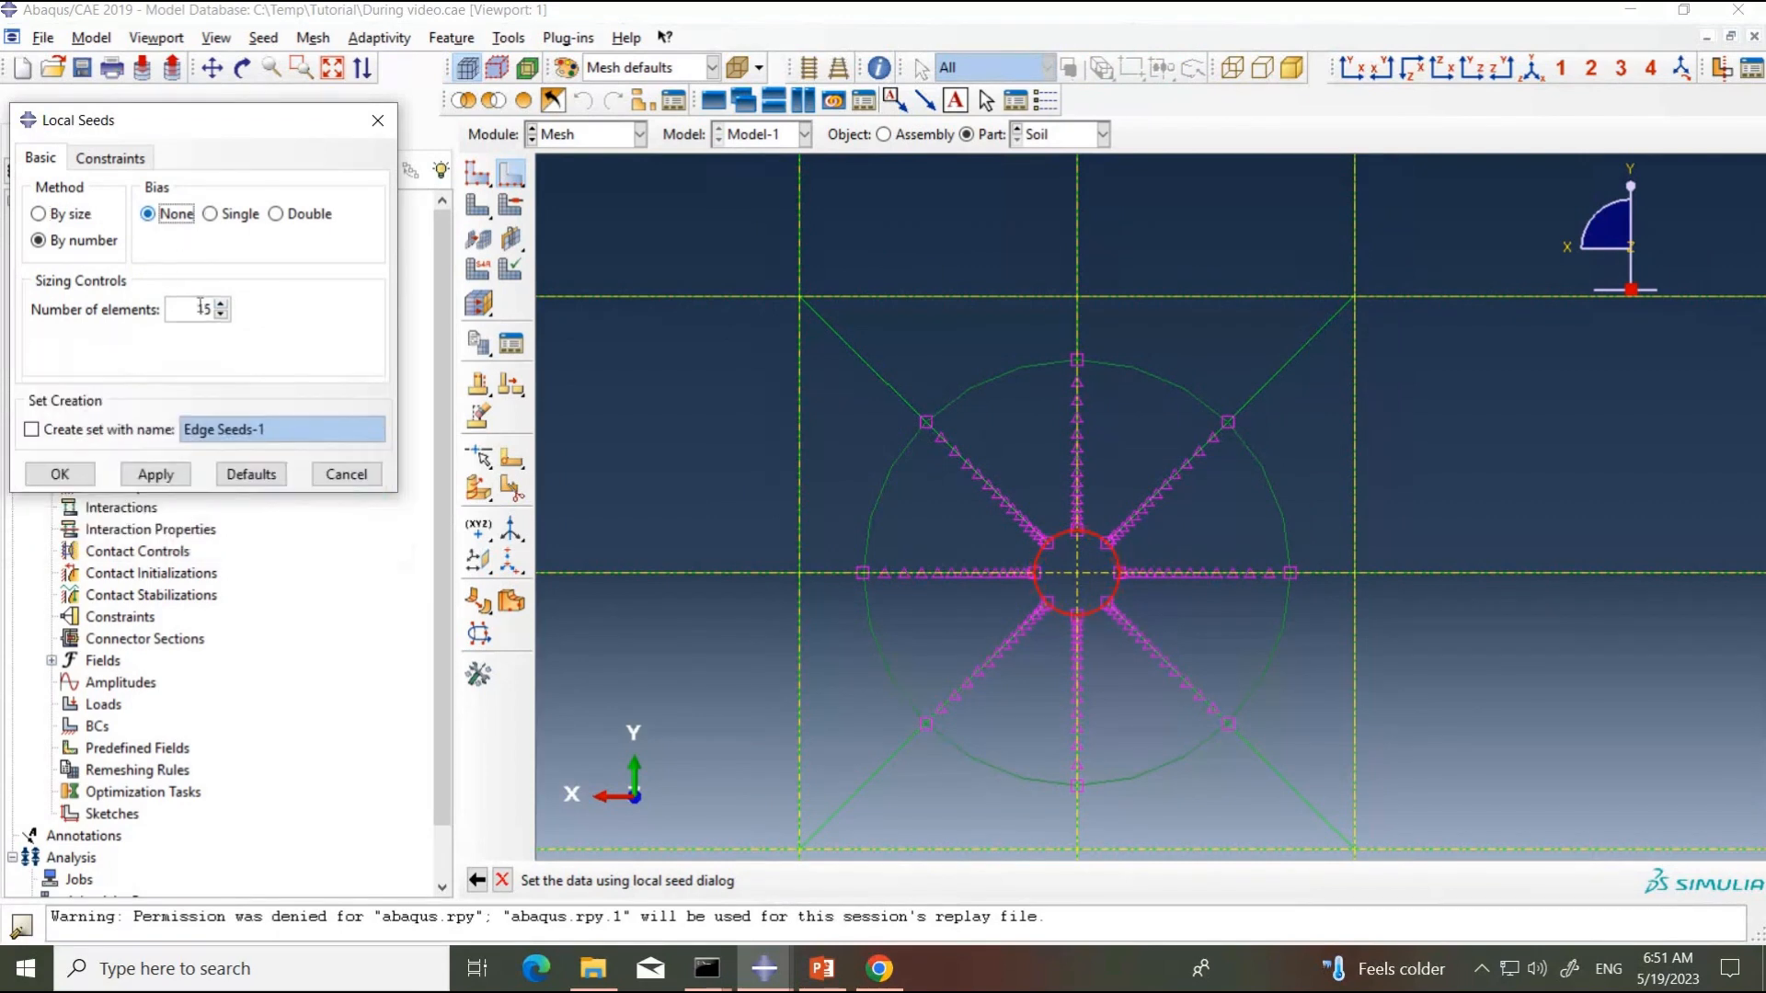
left_click(220, 316)
type("6")
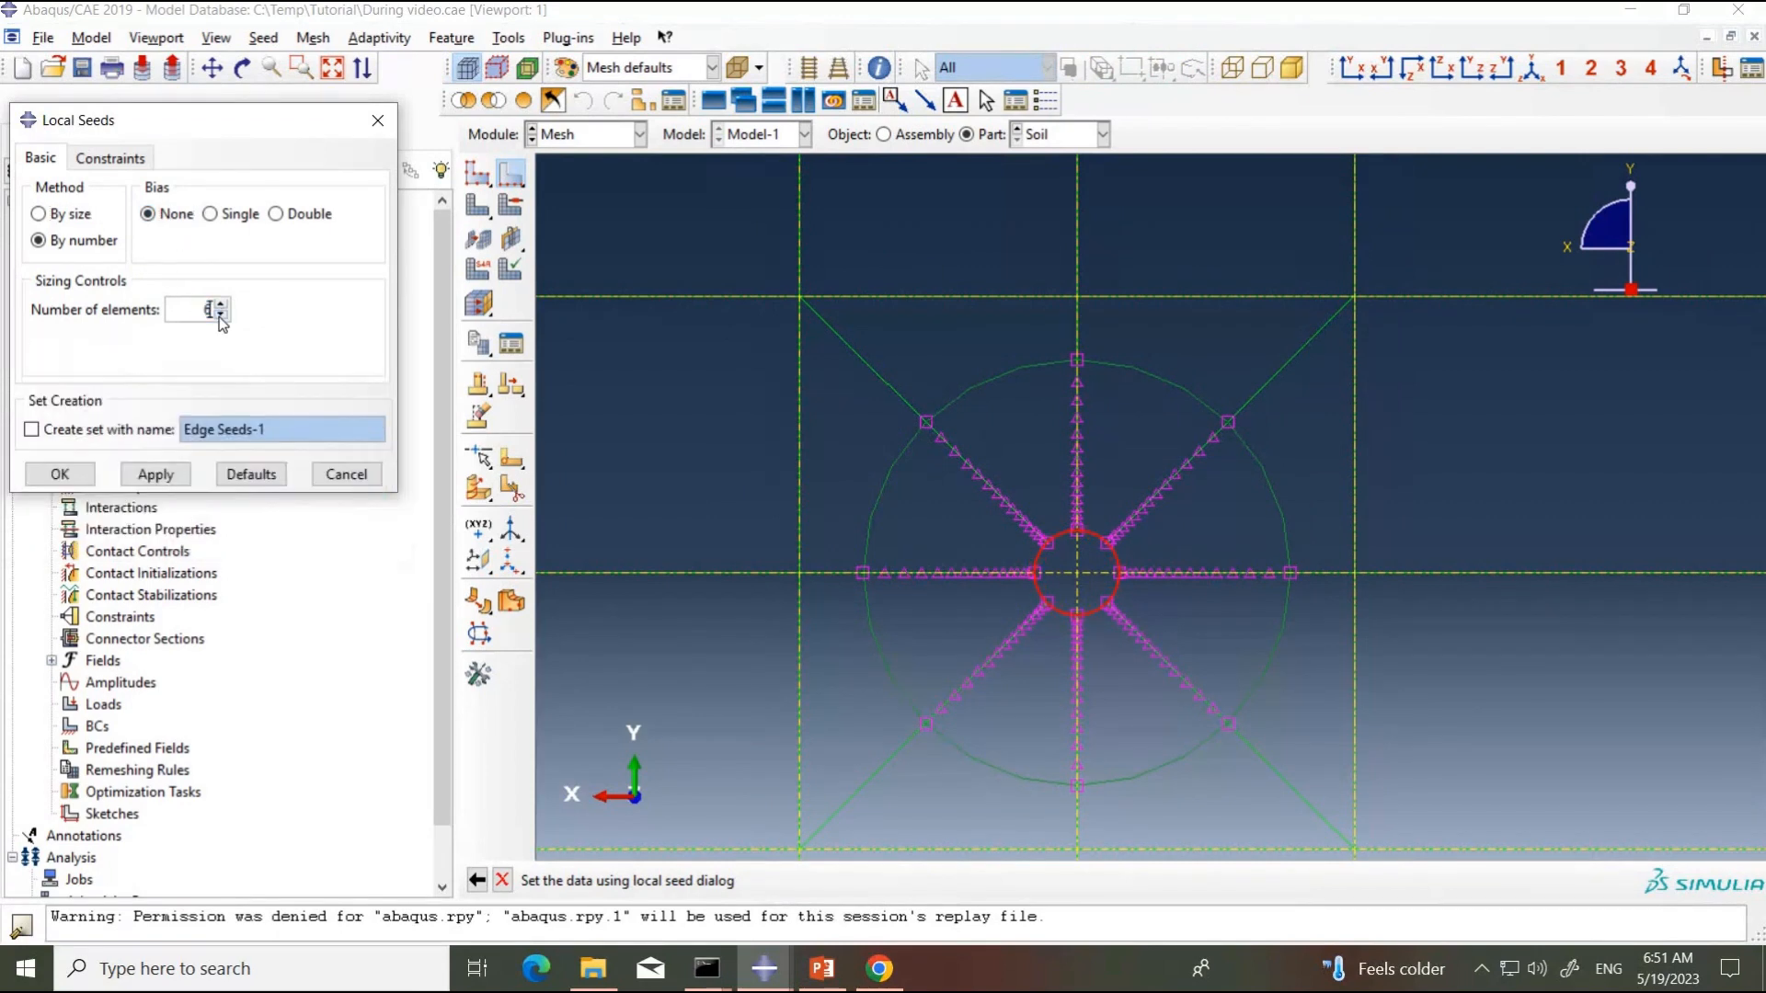
left_click(150, 474)
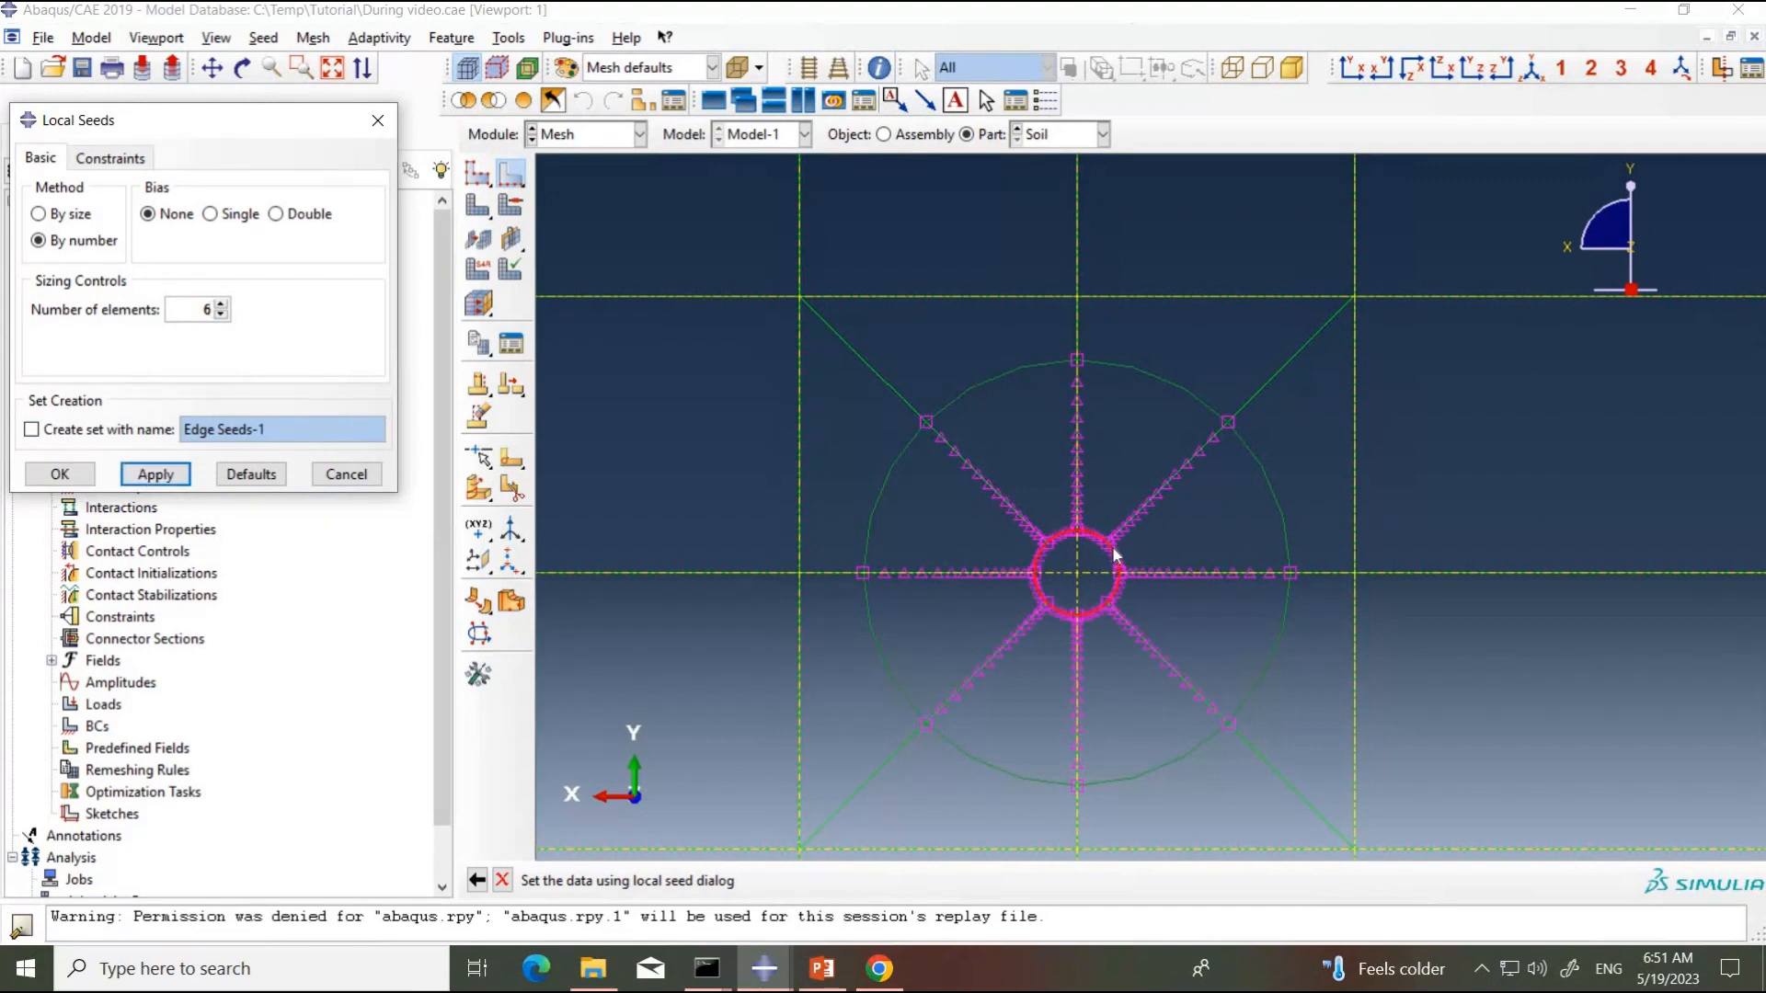
scroll(1057, 561, "up", 8)
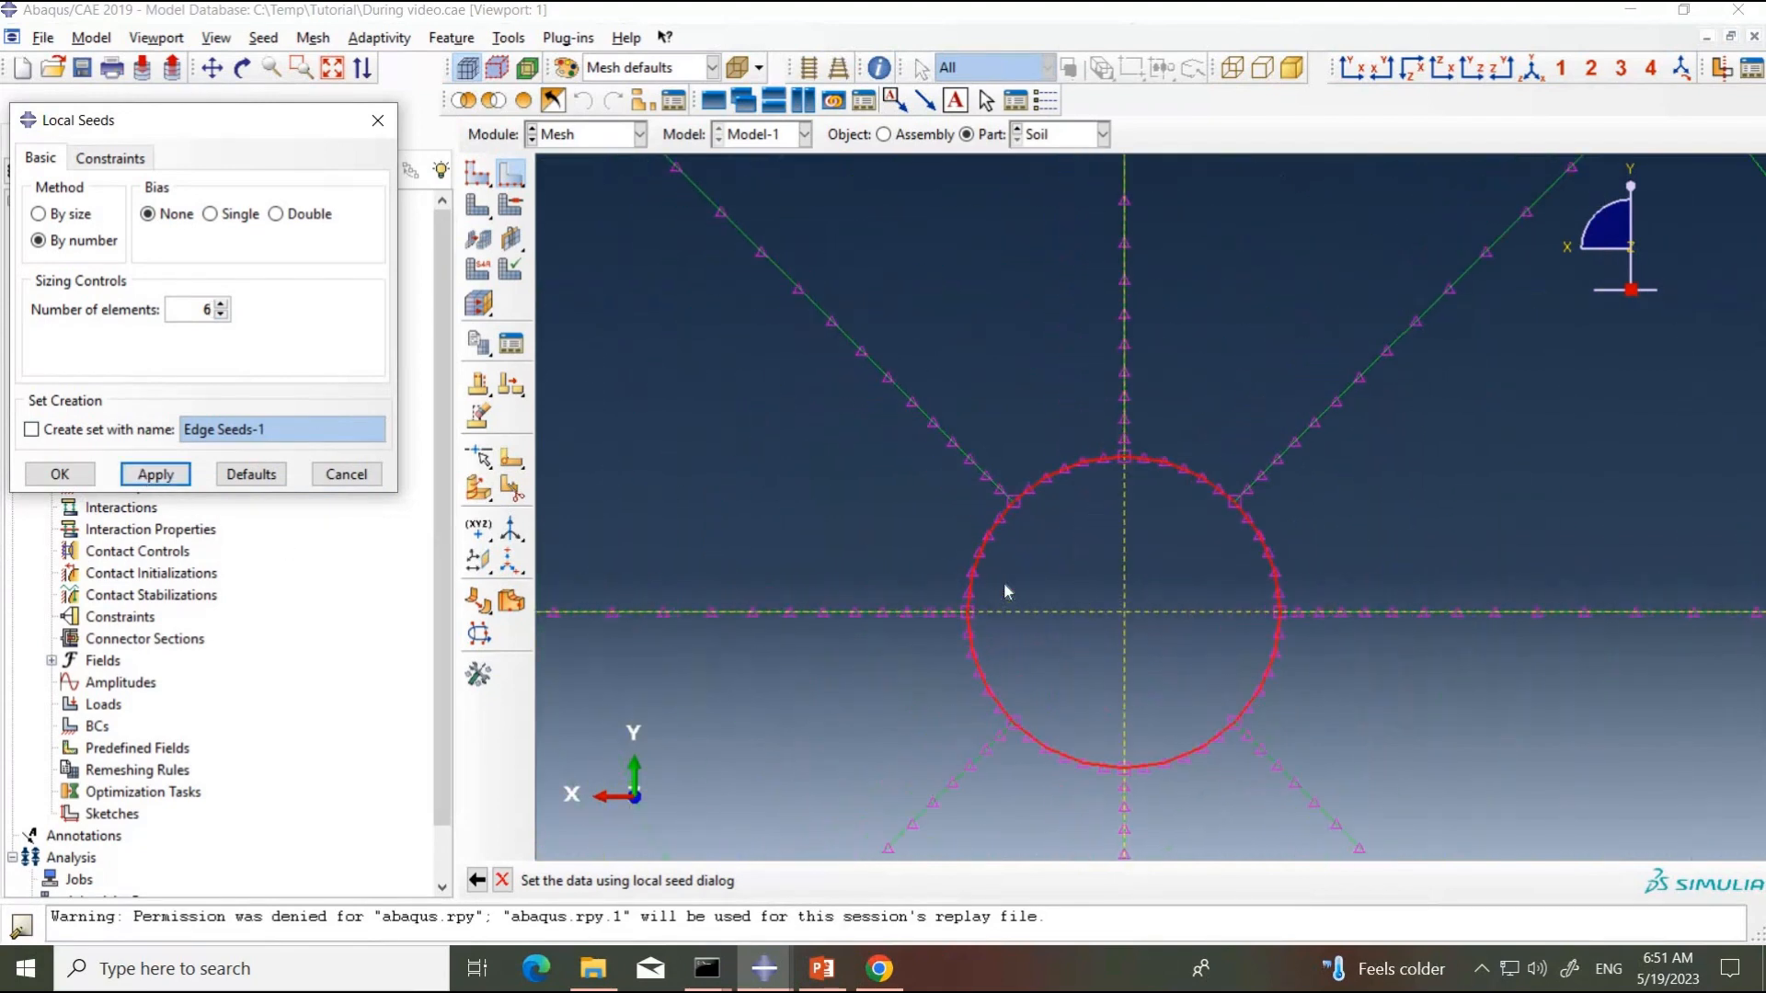
scroll(1139, 619, "up", 1)
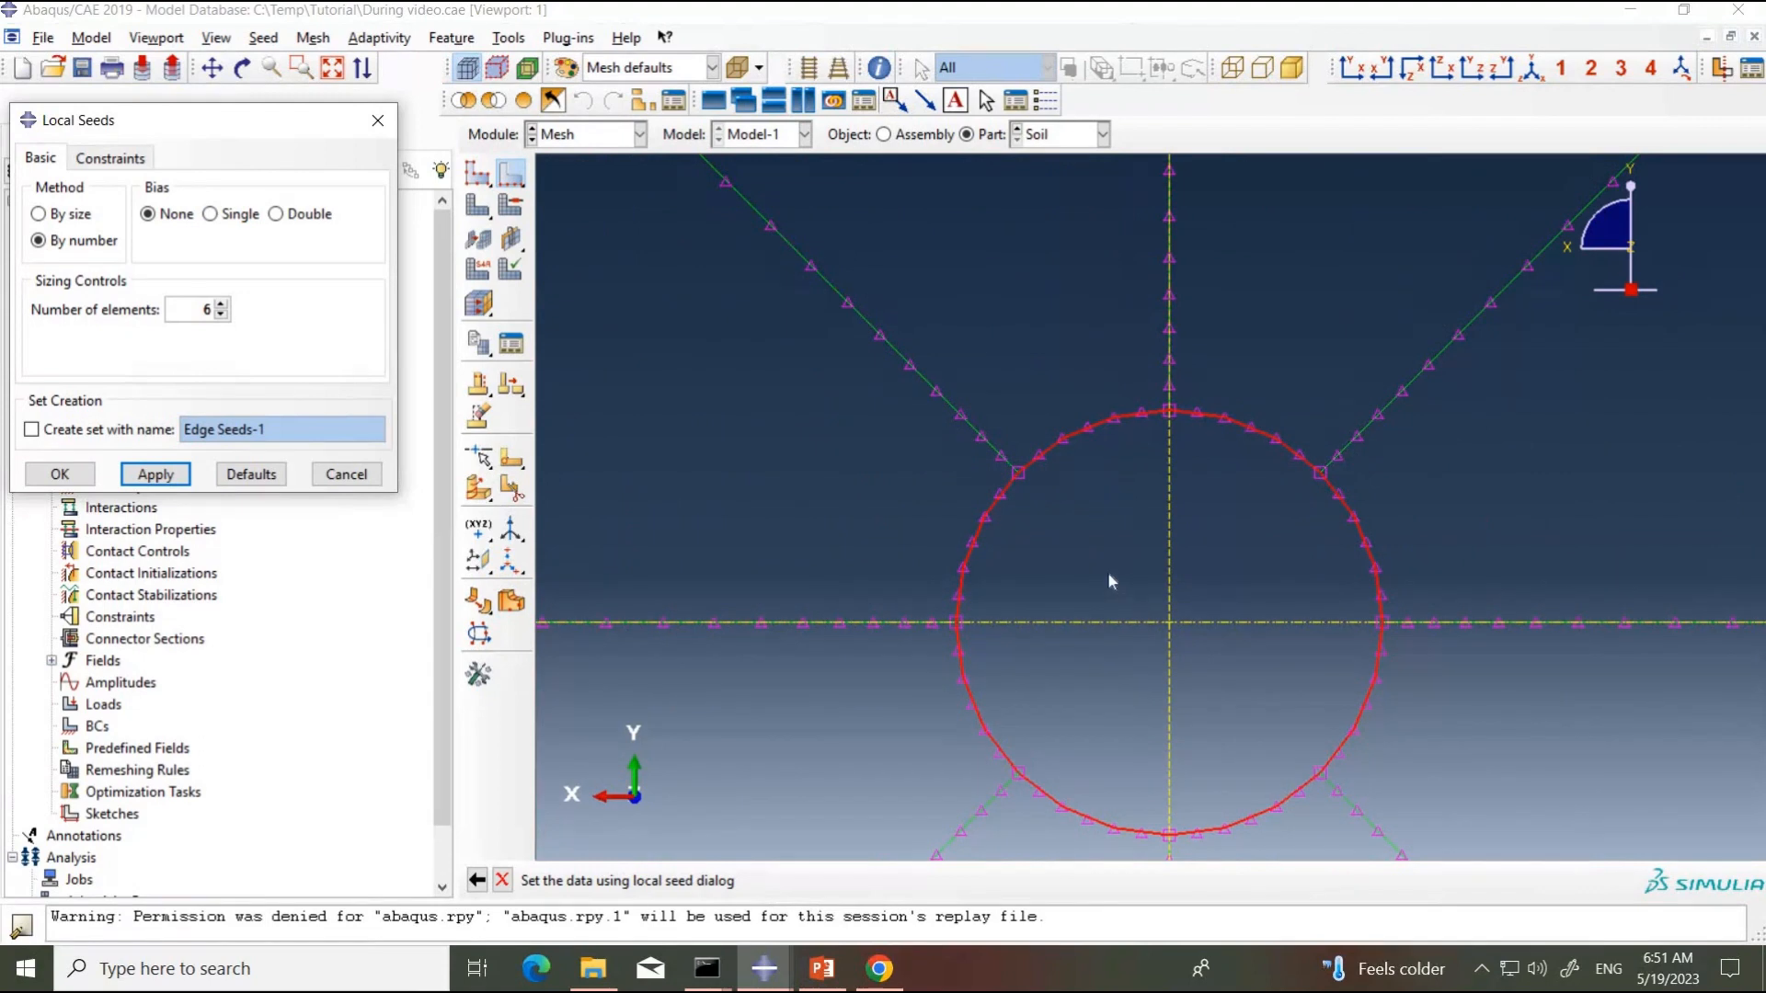
scroll(1107, 572, "down", 8)
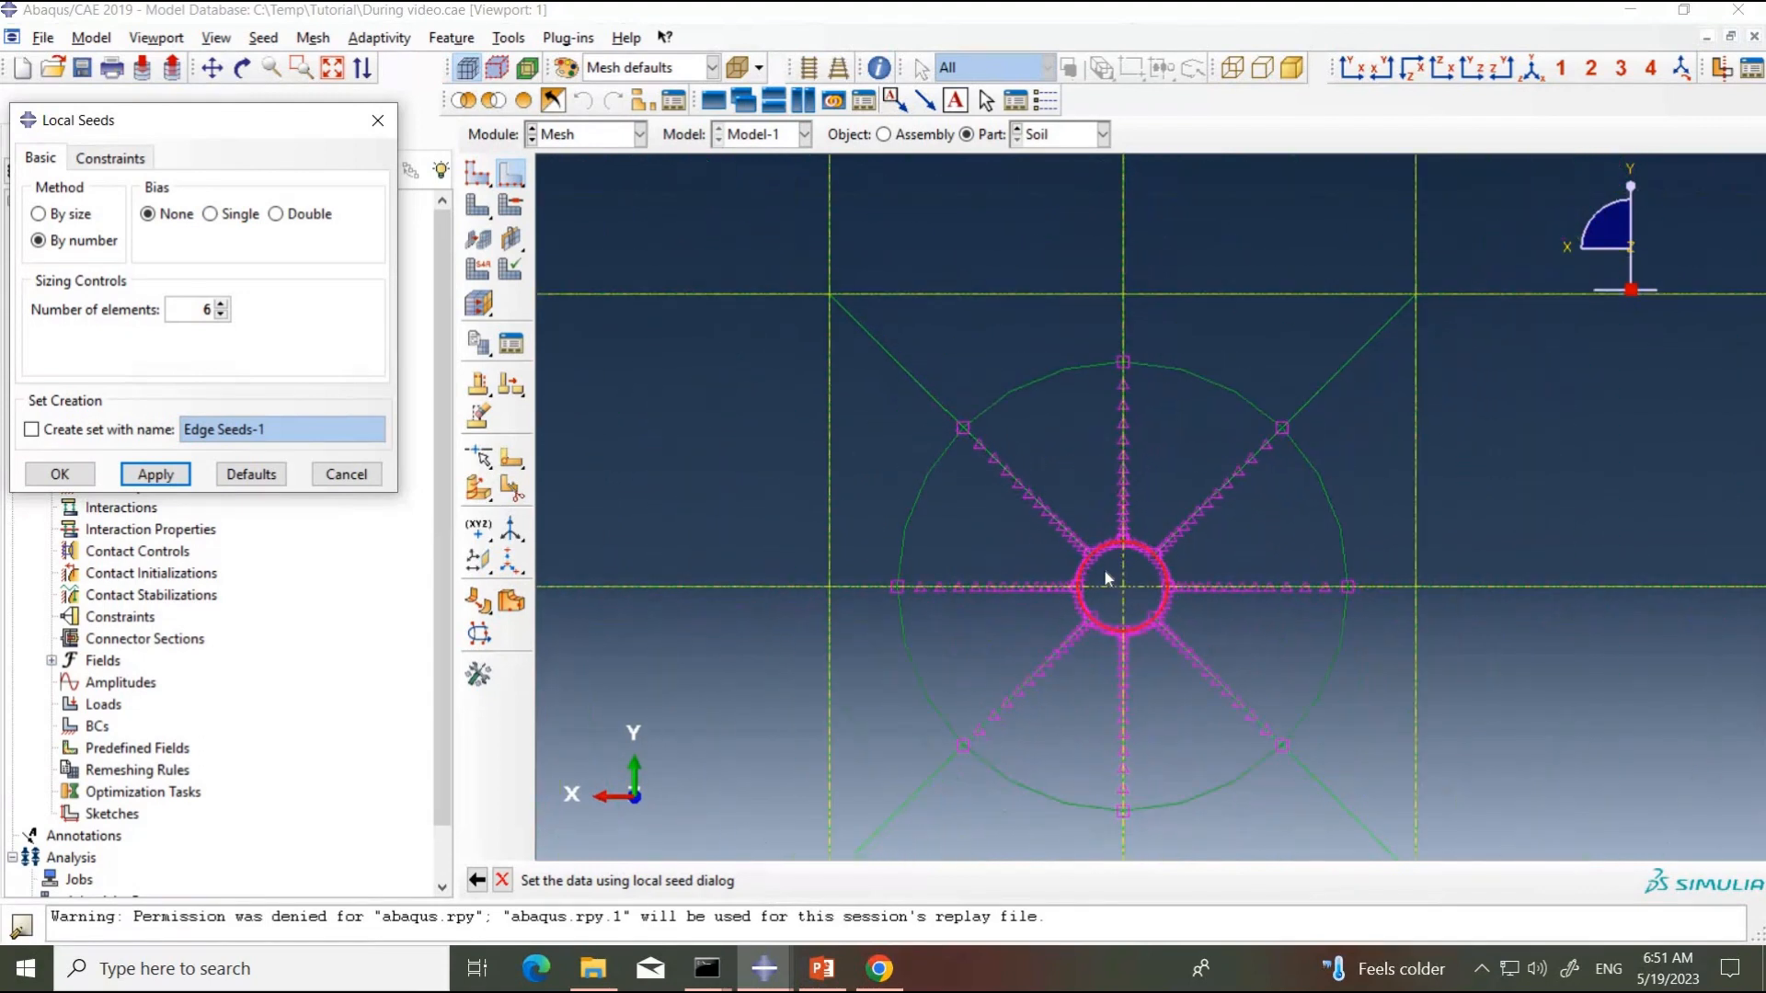
scroll(1105, 571, "down", 1)
left_click(989, 347)
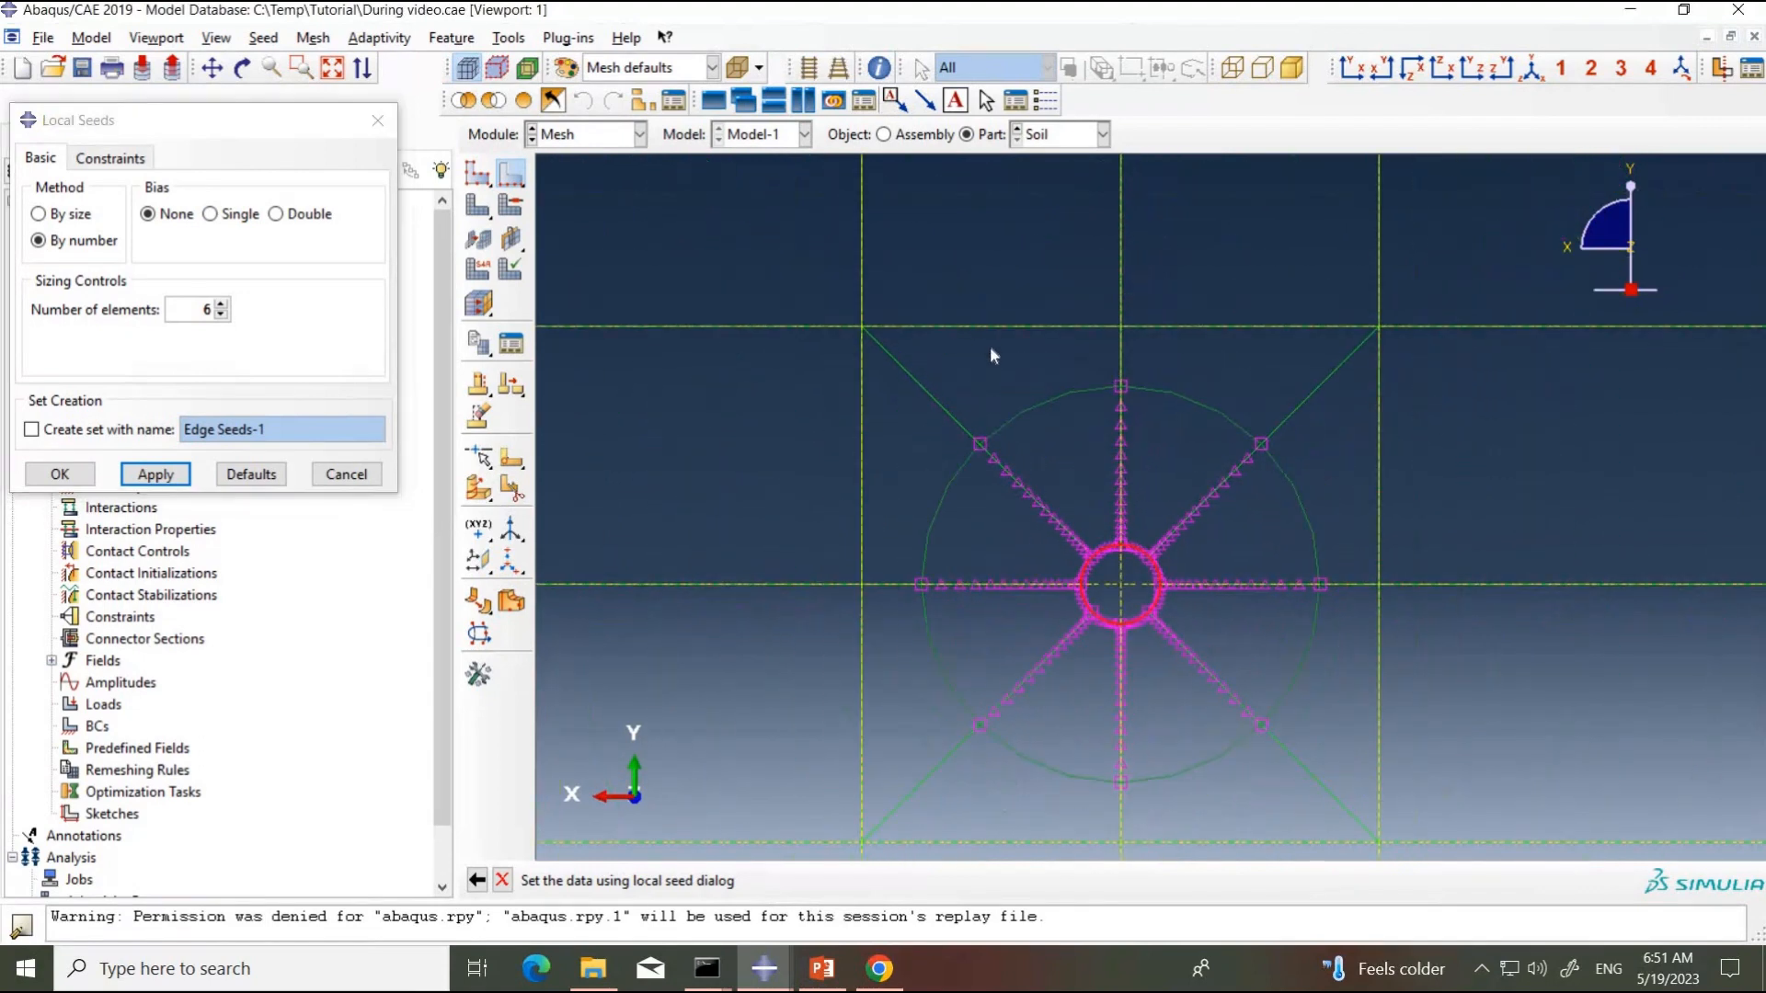
left_click(55, 473)
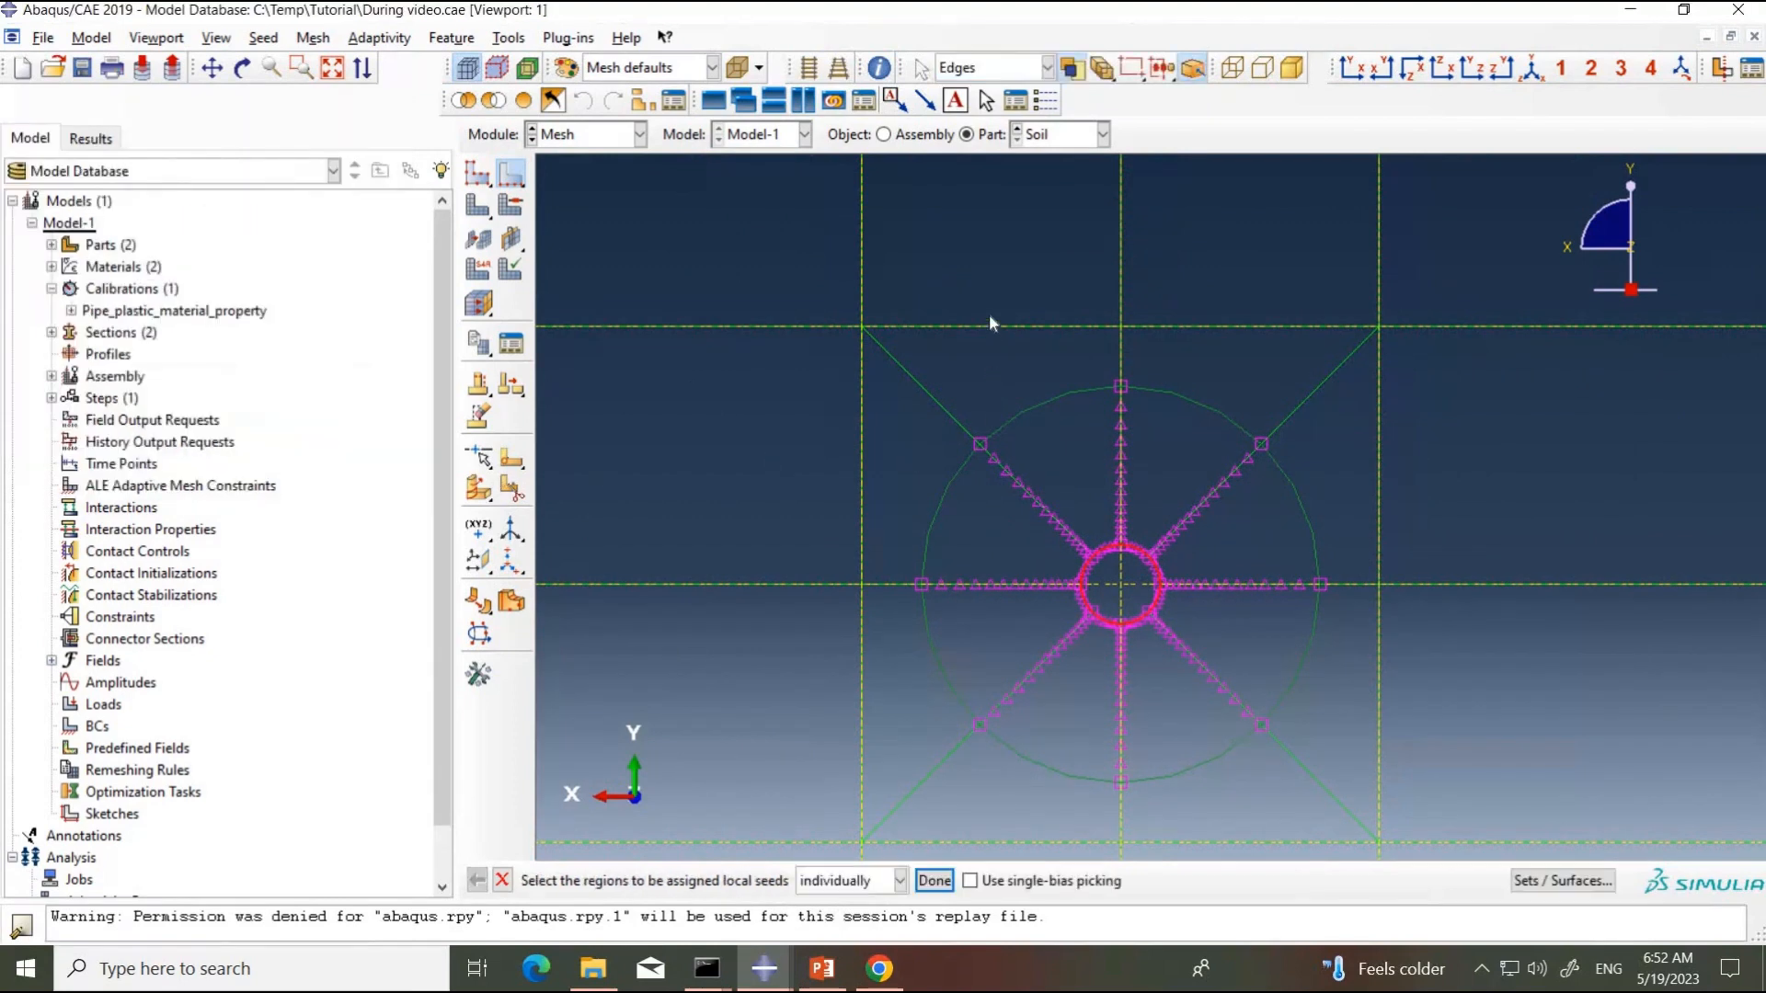
Step: Seed the eight edge segments of the square around the circle by number with no bias and 6 elements each
left_click(938, 326)
left_click_drag(1248, 298, 1289, 347, "shift")
left_click_drag(1403, 407, 1350, 498, "shift")
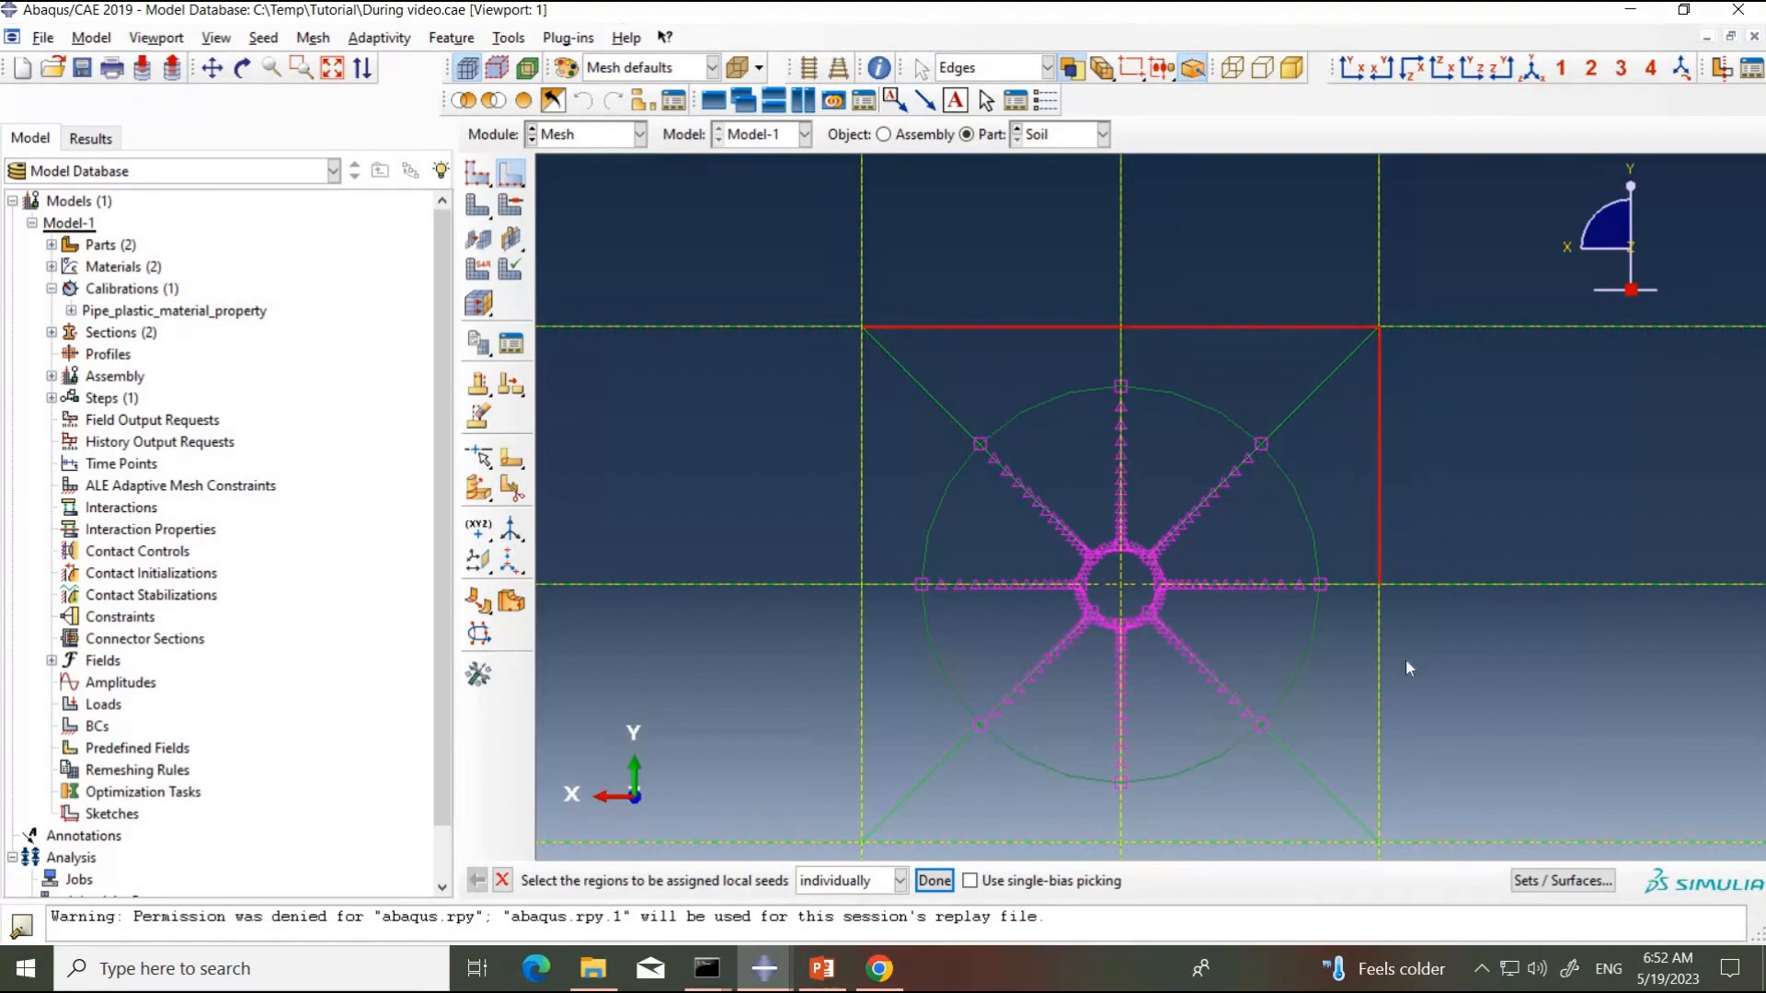
left_click_drag(1405, 659, 1364, 742, "shift")
left_click_drag(819, 430, 887, 512, "shift")
scroll(885, 517, "down", 3)
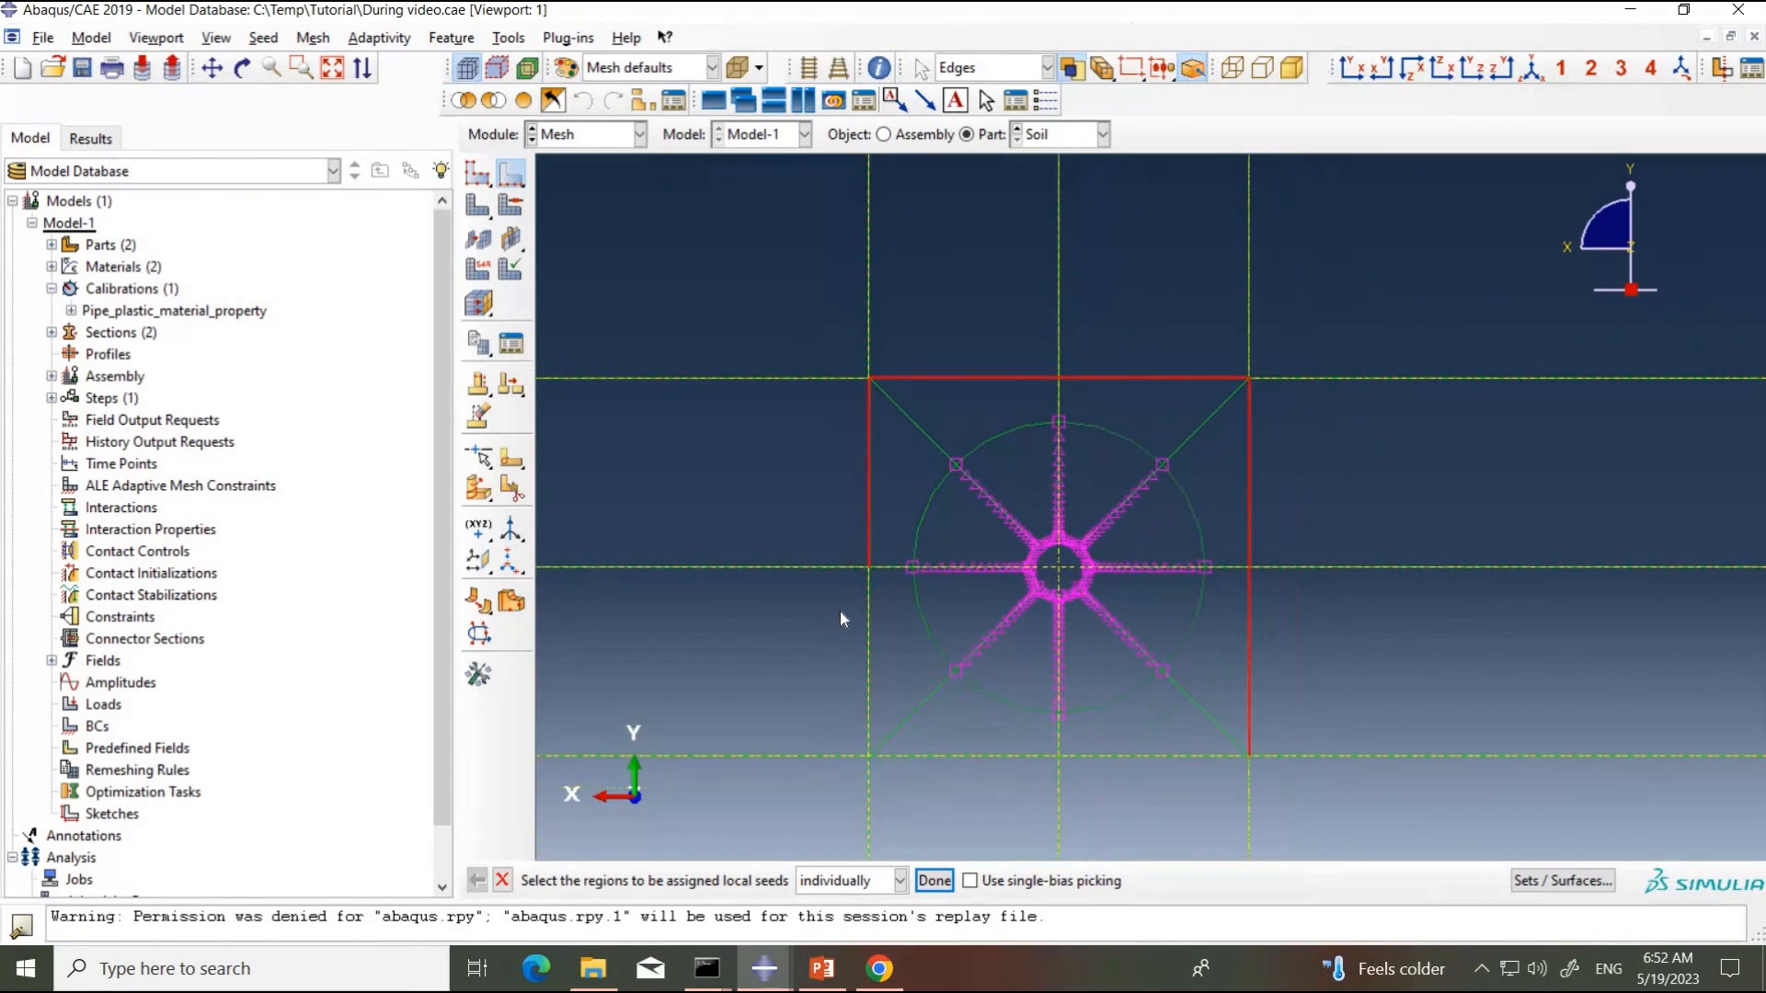
left_click_drag(881, 654, 840, 612, "shift")
left_click_drag(956, 742, 920, 789, "shift")
left_click_drag(1105, 785, 1153, 734, "shift")
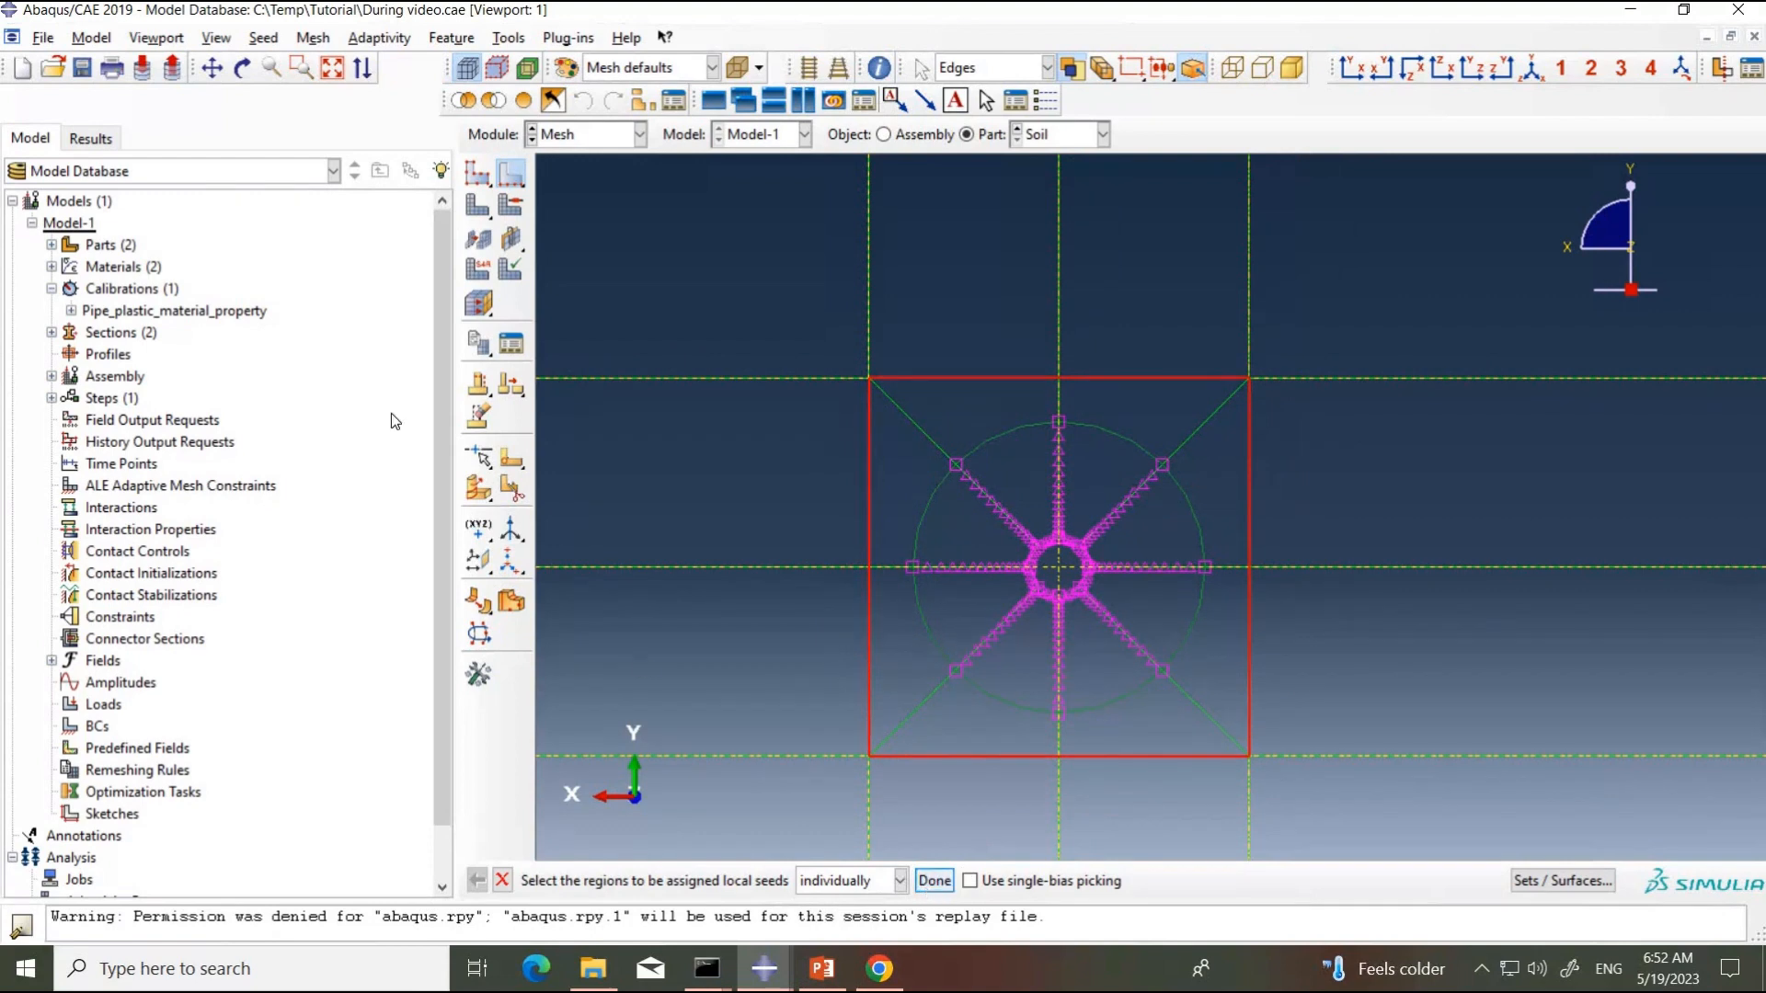
left_click(160, 477)
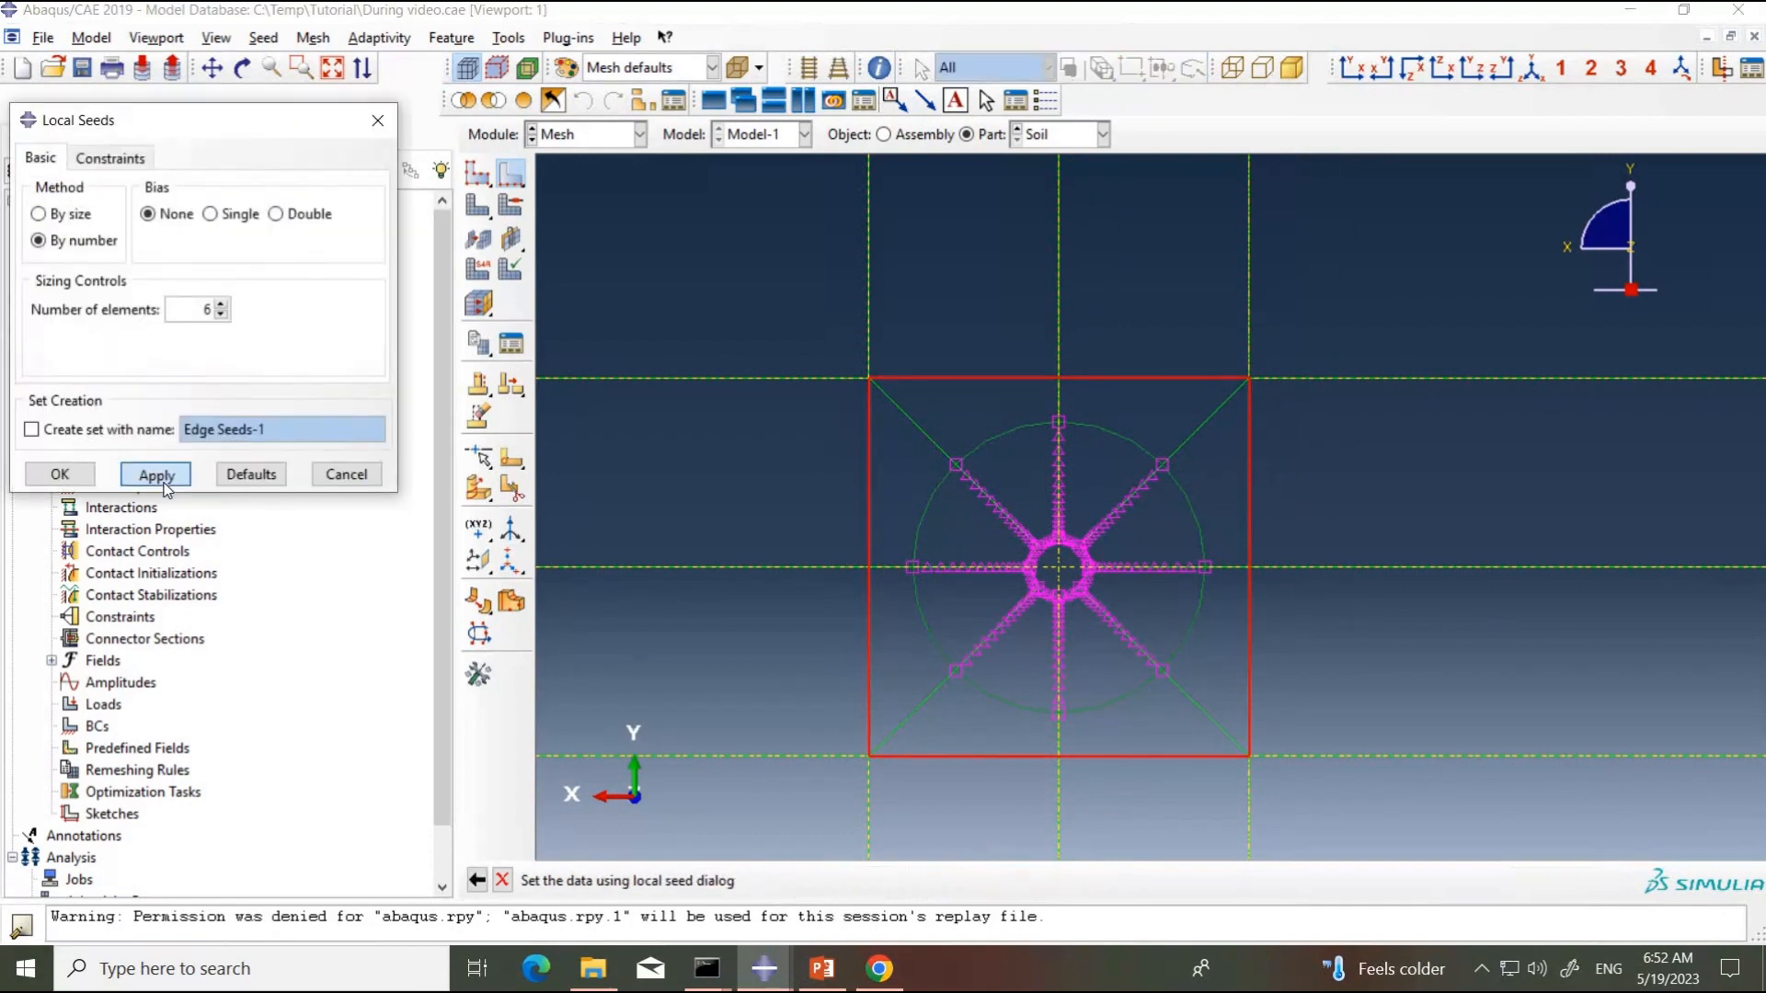
left_click(82, 474)
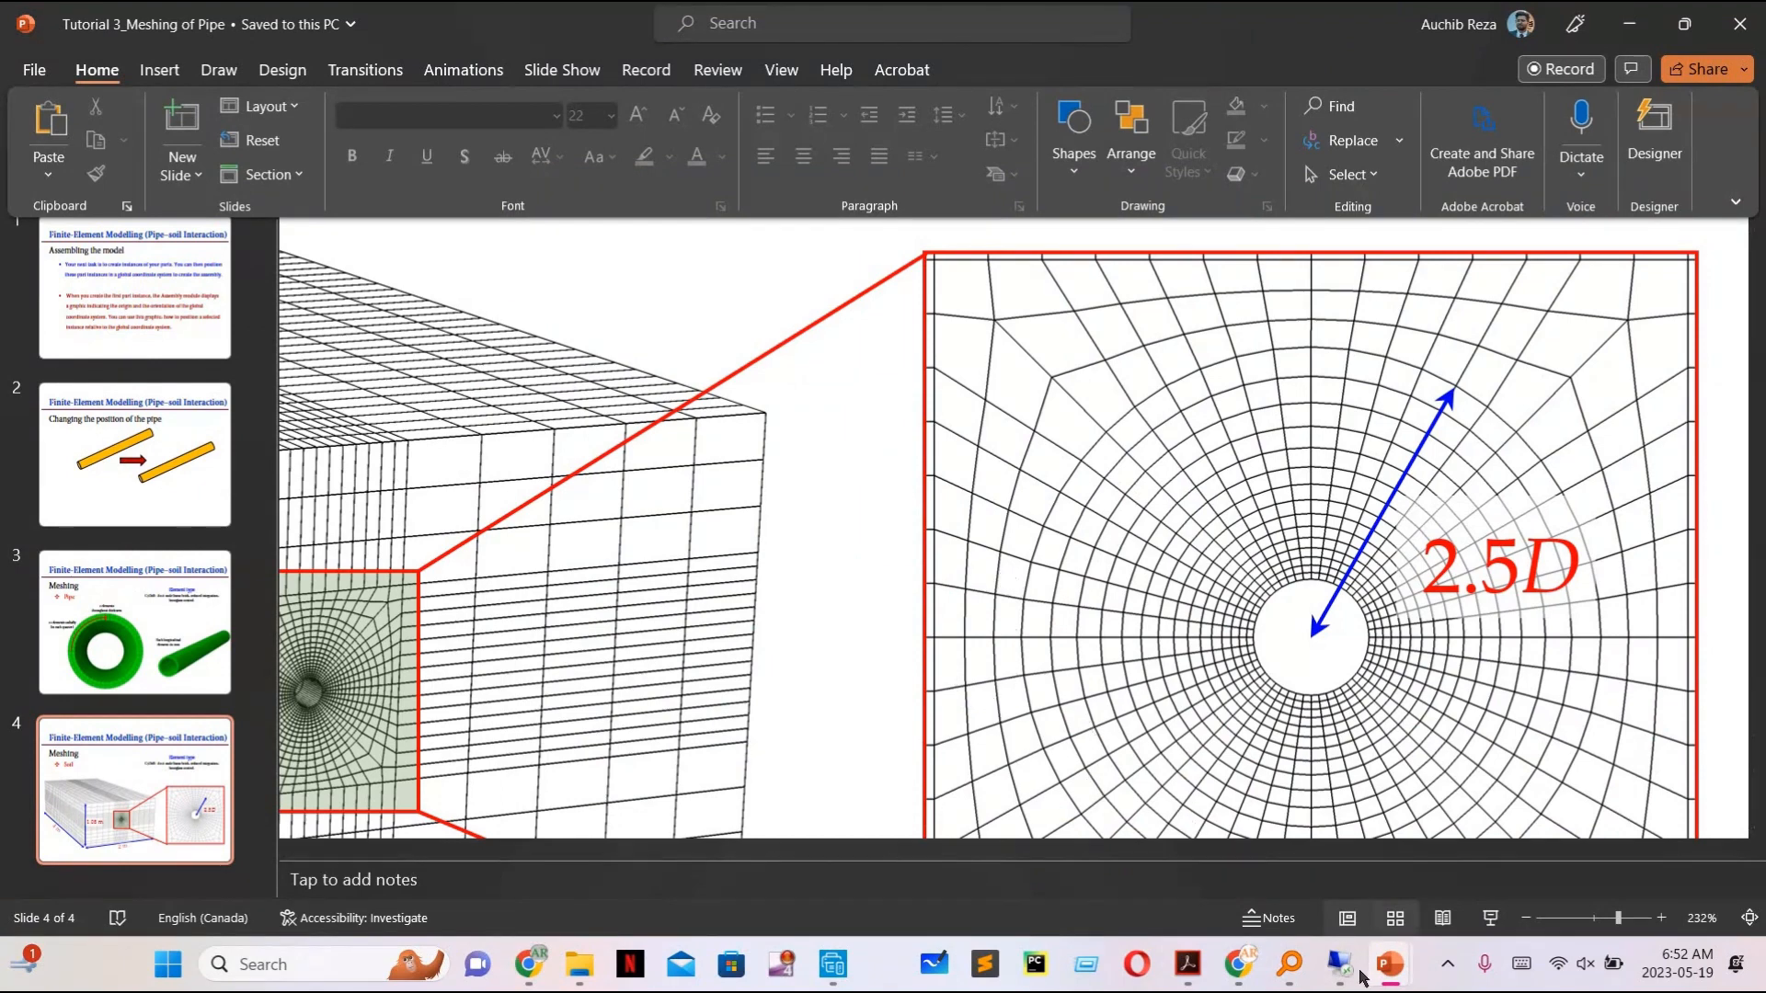
Step: Switch back to Abaqus/CAE and select the eight short radial edges between the outer circle and the surrounding square for local seeding
mouse_move(1354, 973)
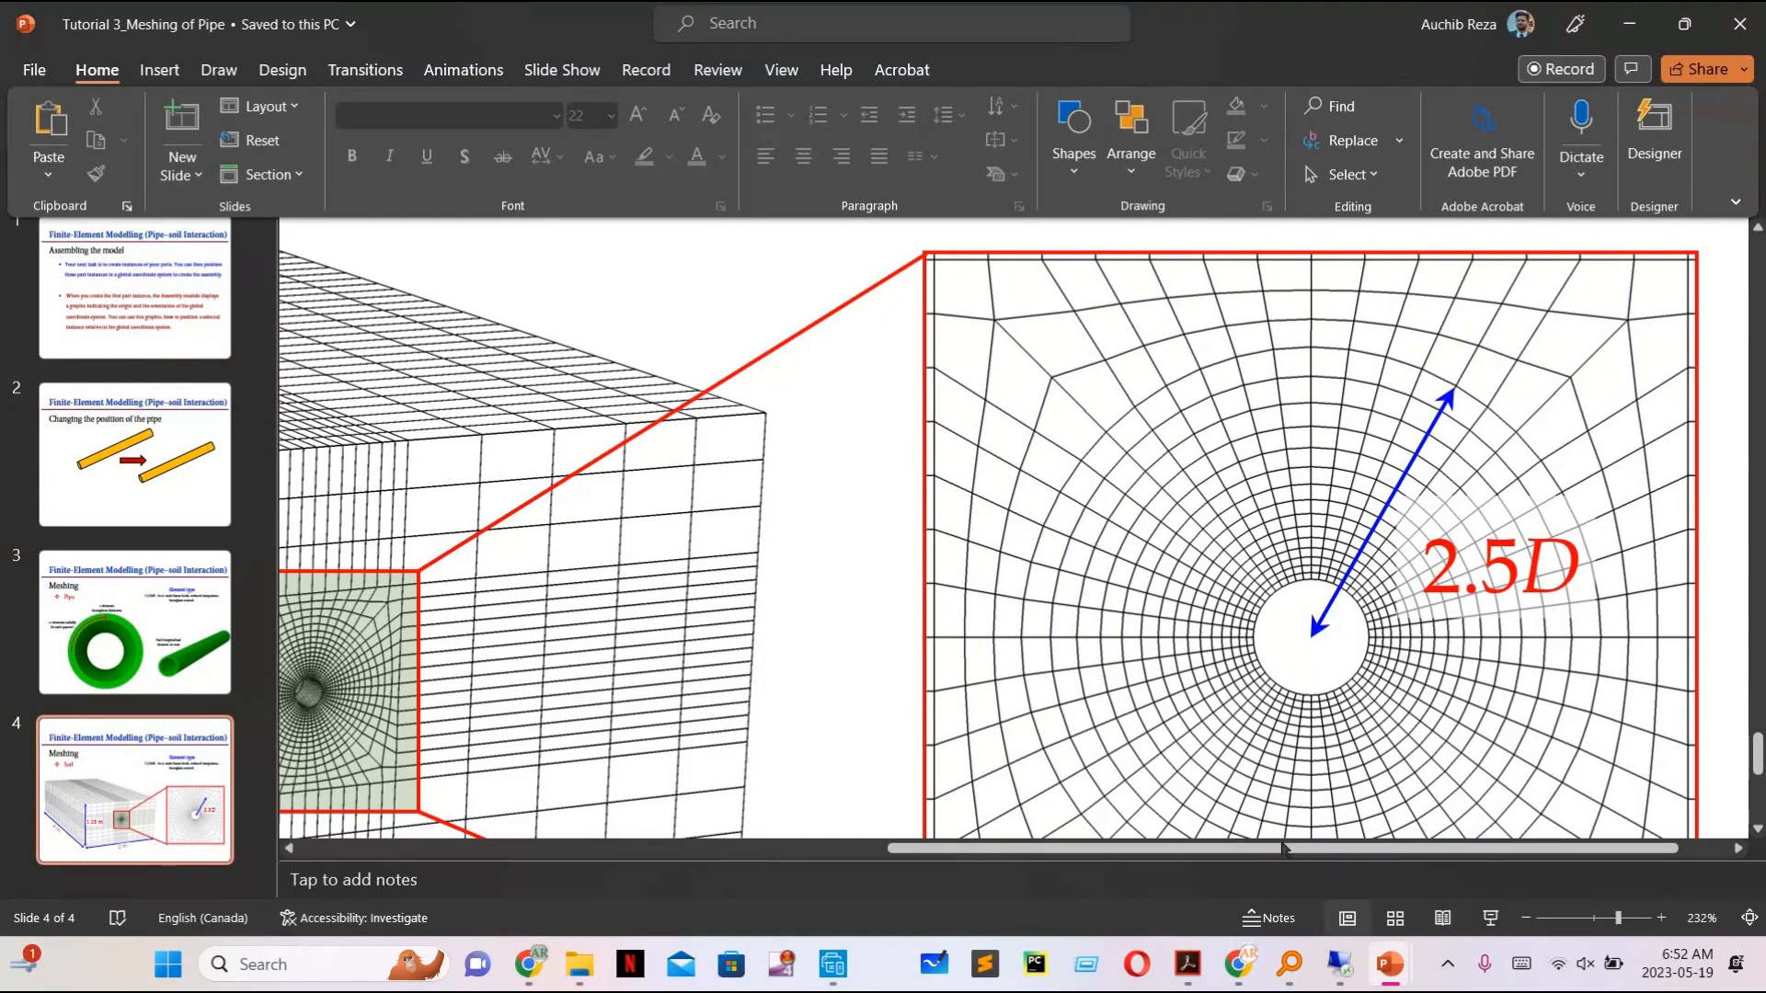
left_click(1340, 963)
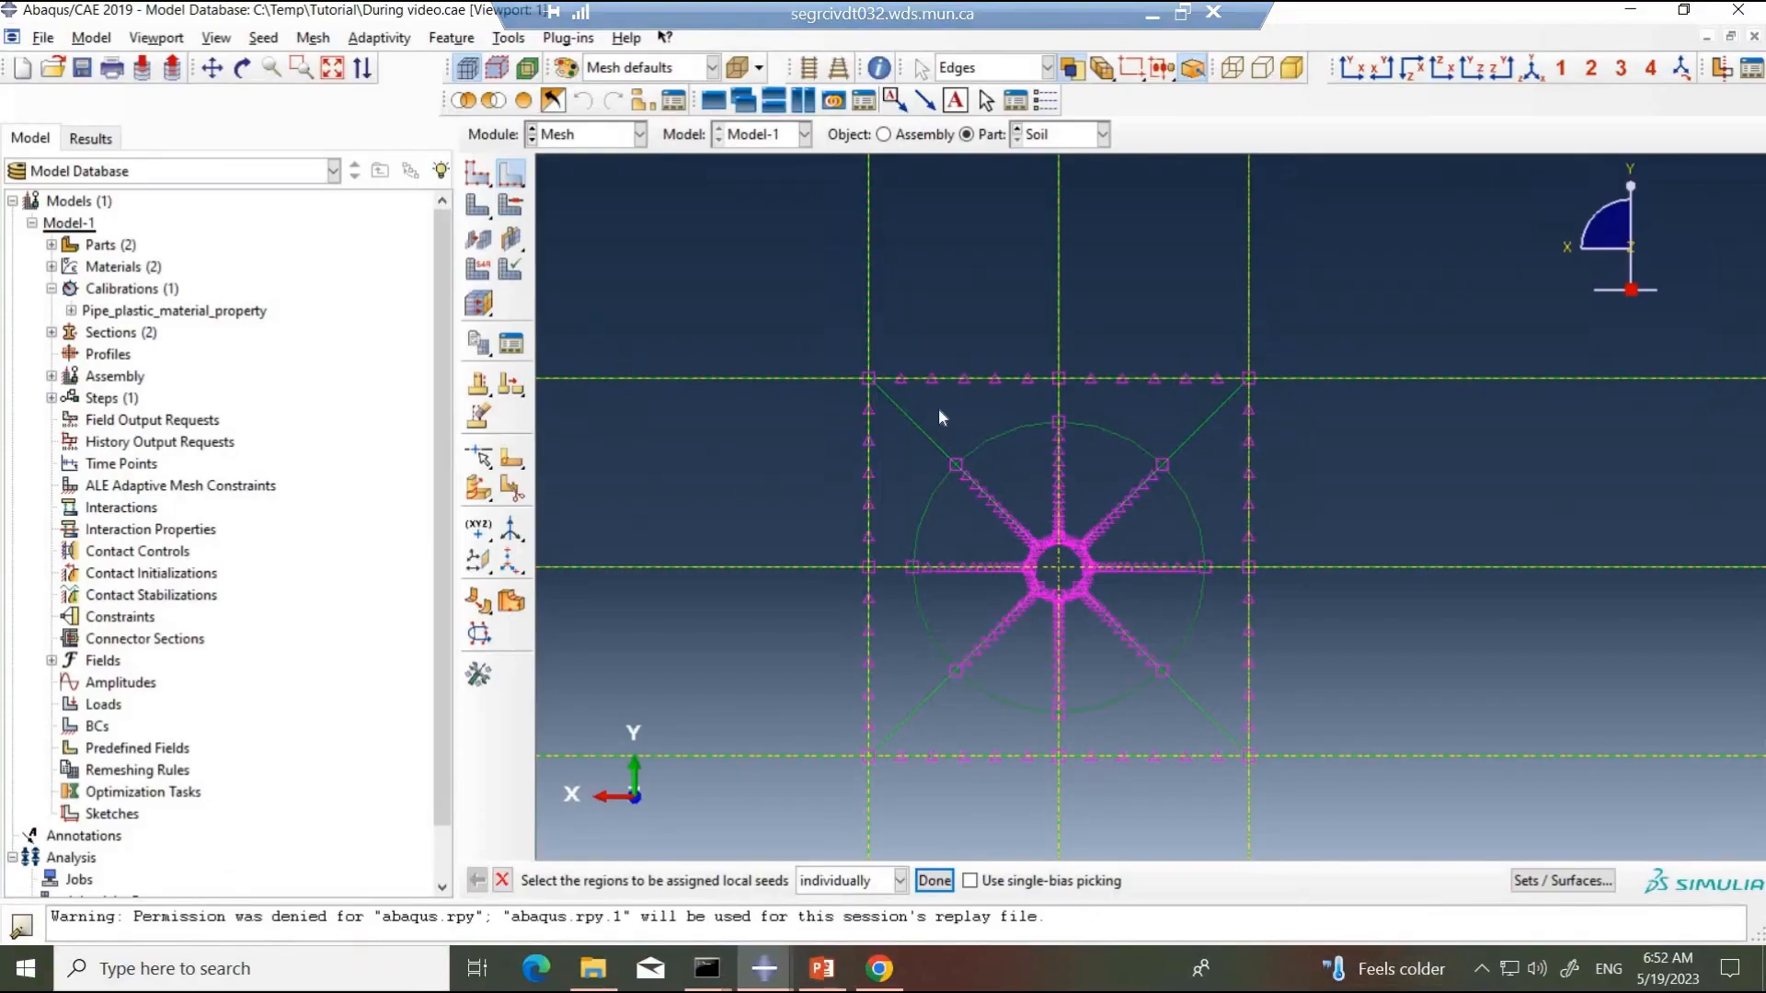
left_click(908, 436)
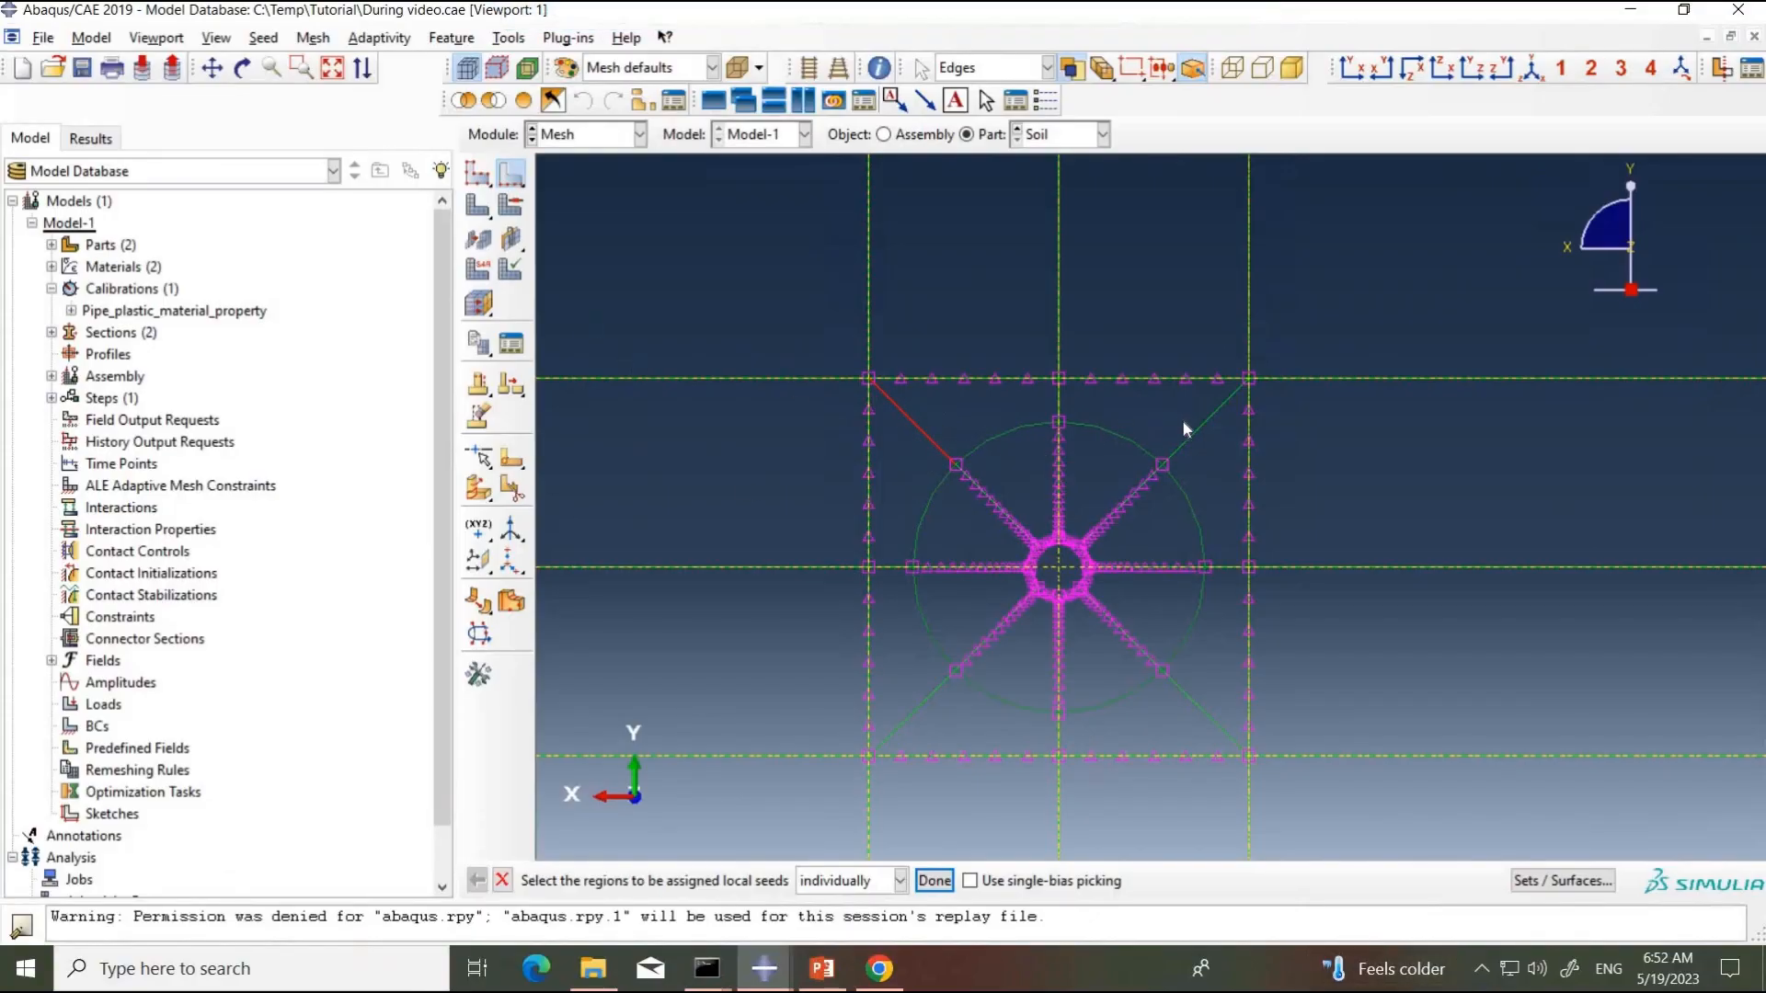
left_click(1203, 442)
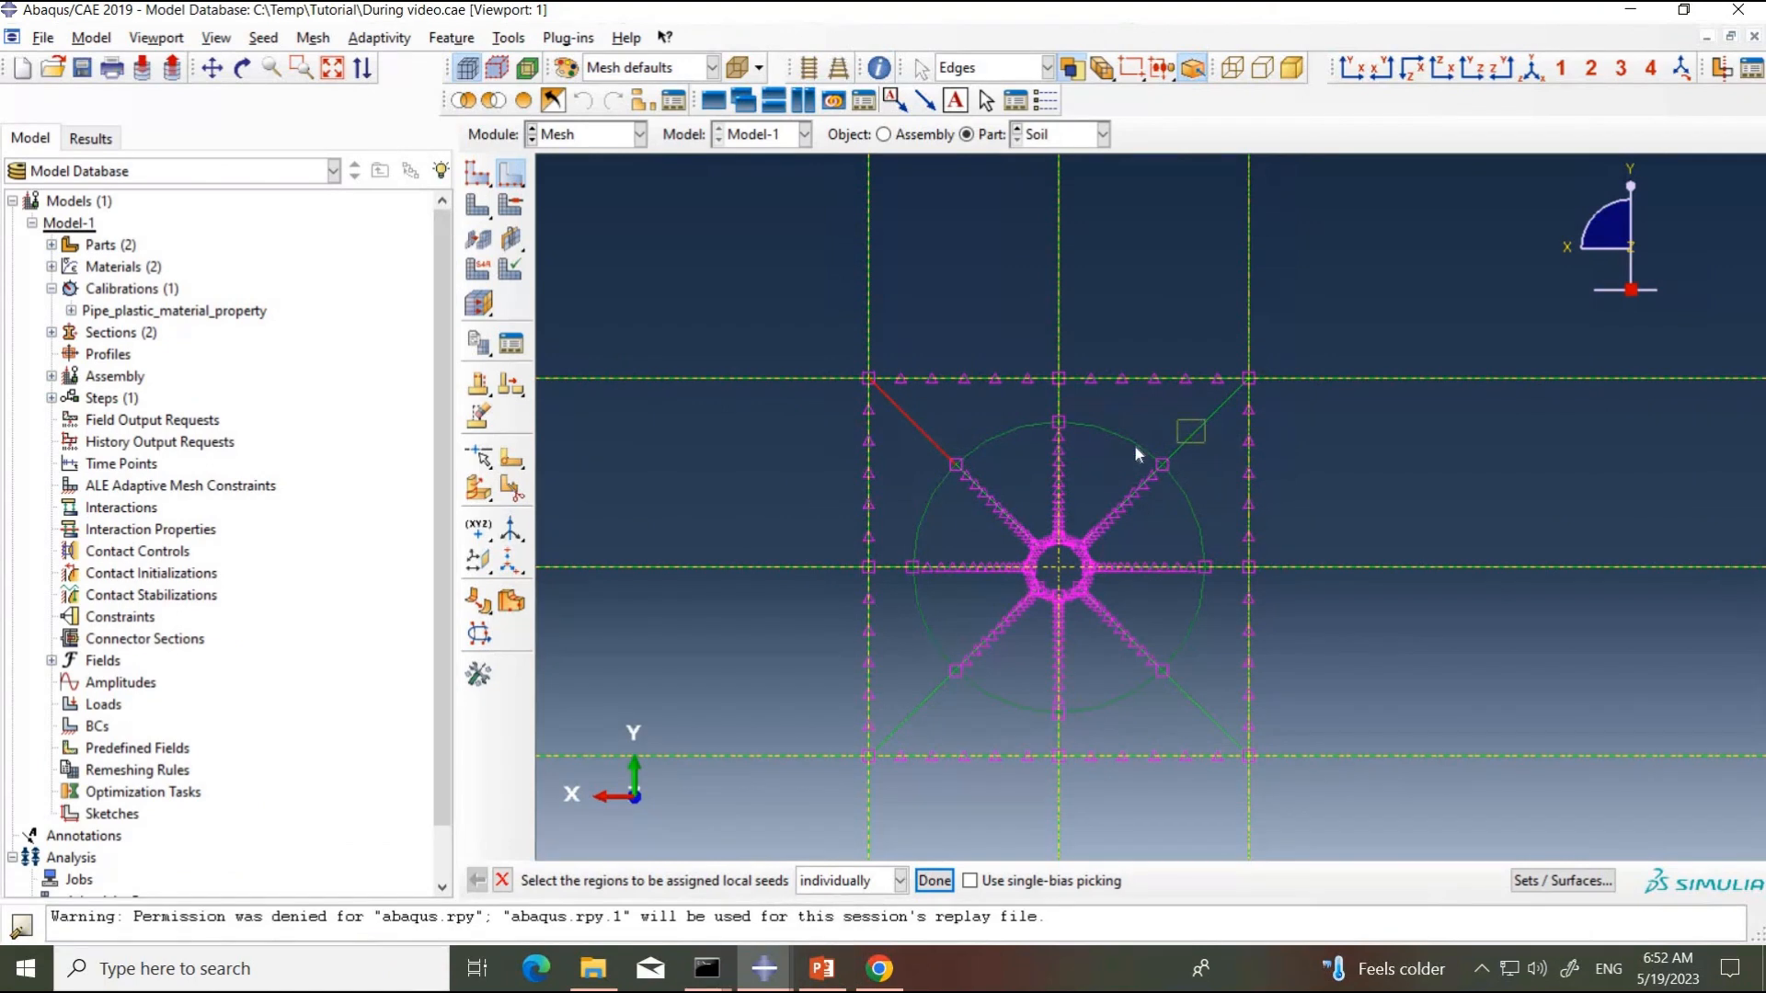
left_click(1049, 406)
left_click(880, 579)
left_click(930, 716)
left_click(1072, 737)
left_click(1178, 723)
Step: Seed the selected short radial edges by number with no bias and 3 elements each
left_click(223, 314)
left_click(223, 314)
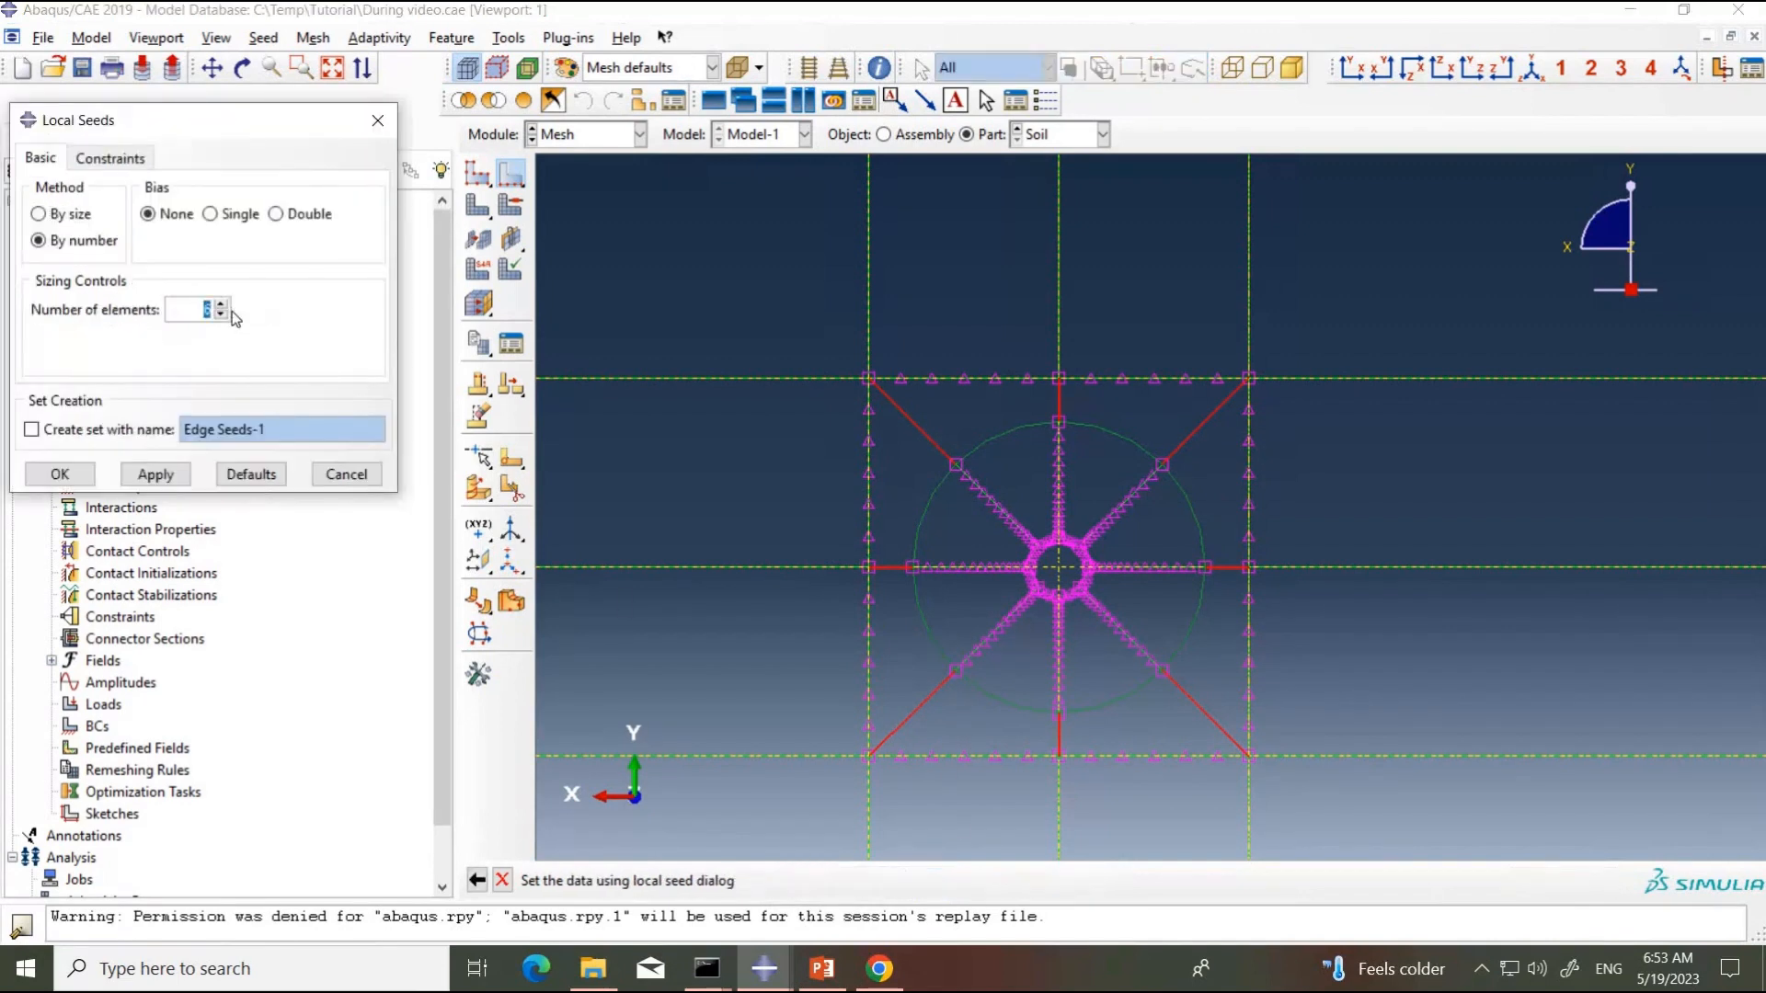
type("3")
left_click(156, 473)
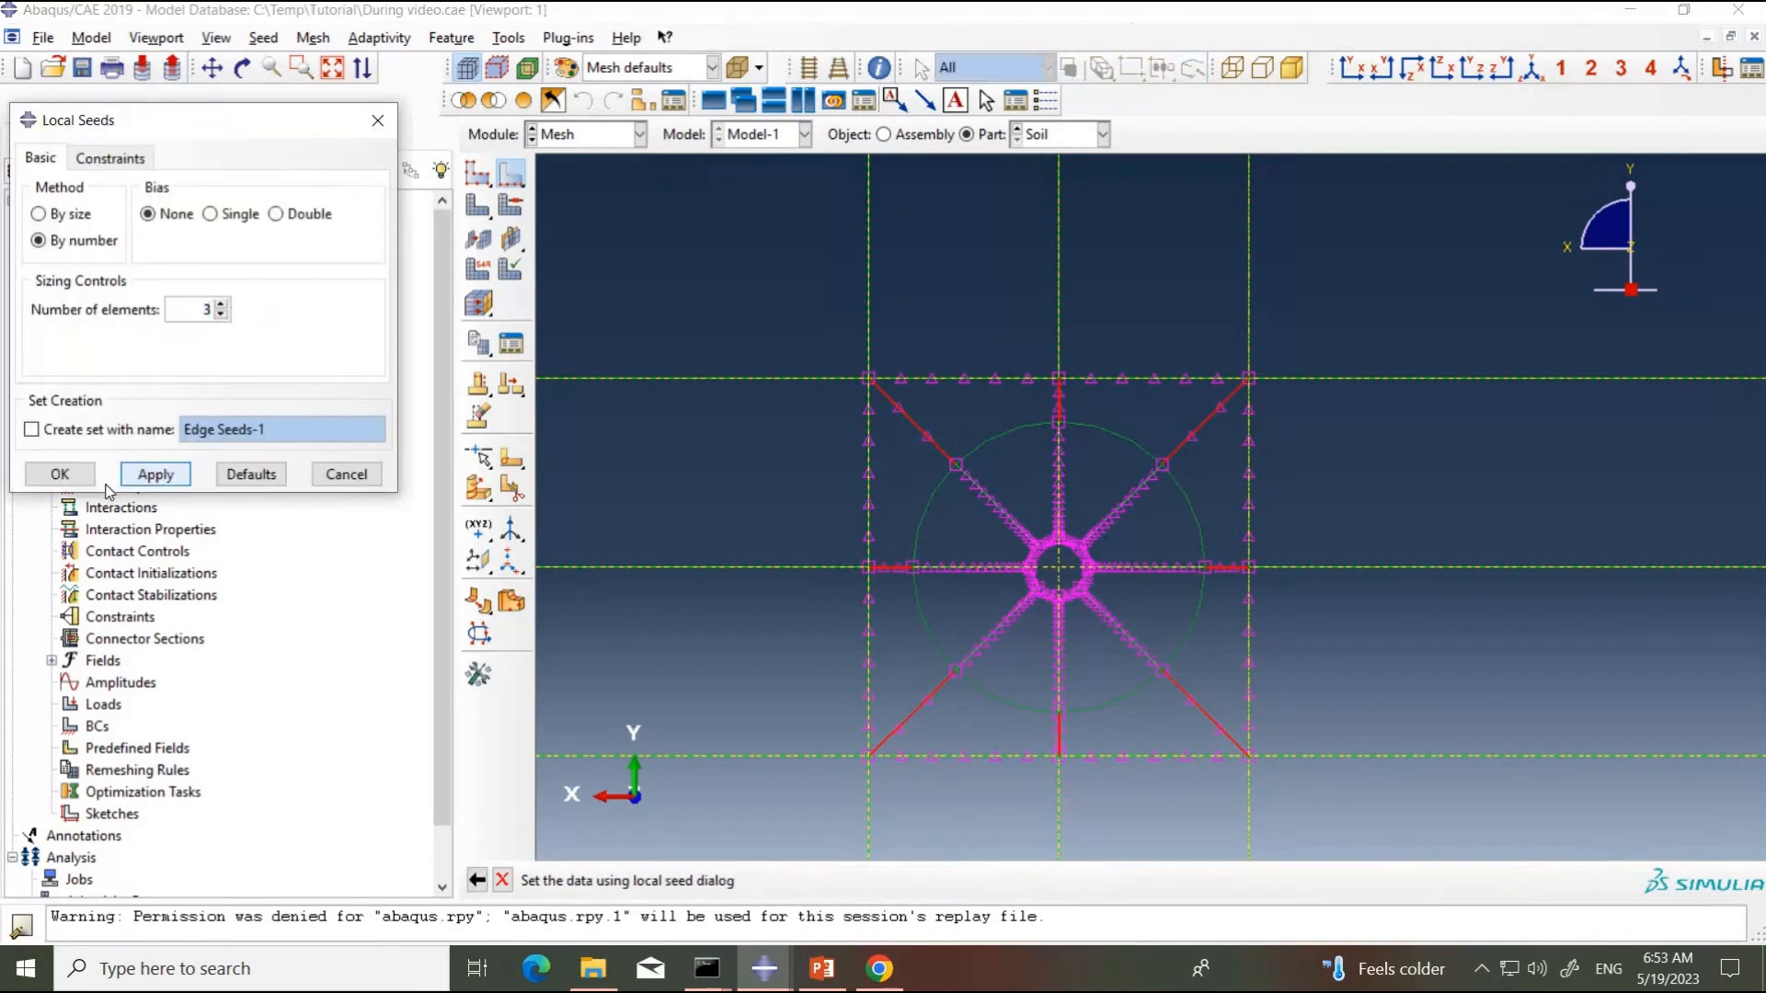
left_click(56, 480)
Step: Select the soil's upper and lower boundary edge segments directly above and below the square
scroll(1128, 594, "down", 1)
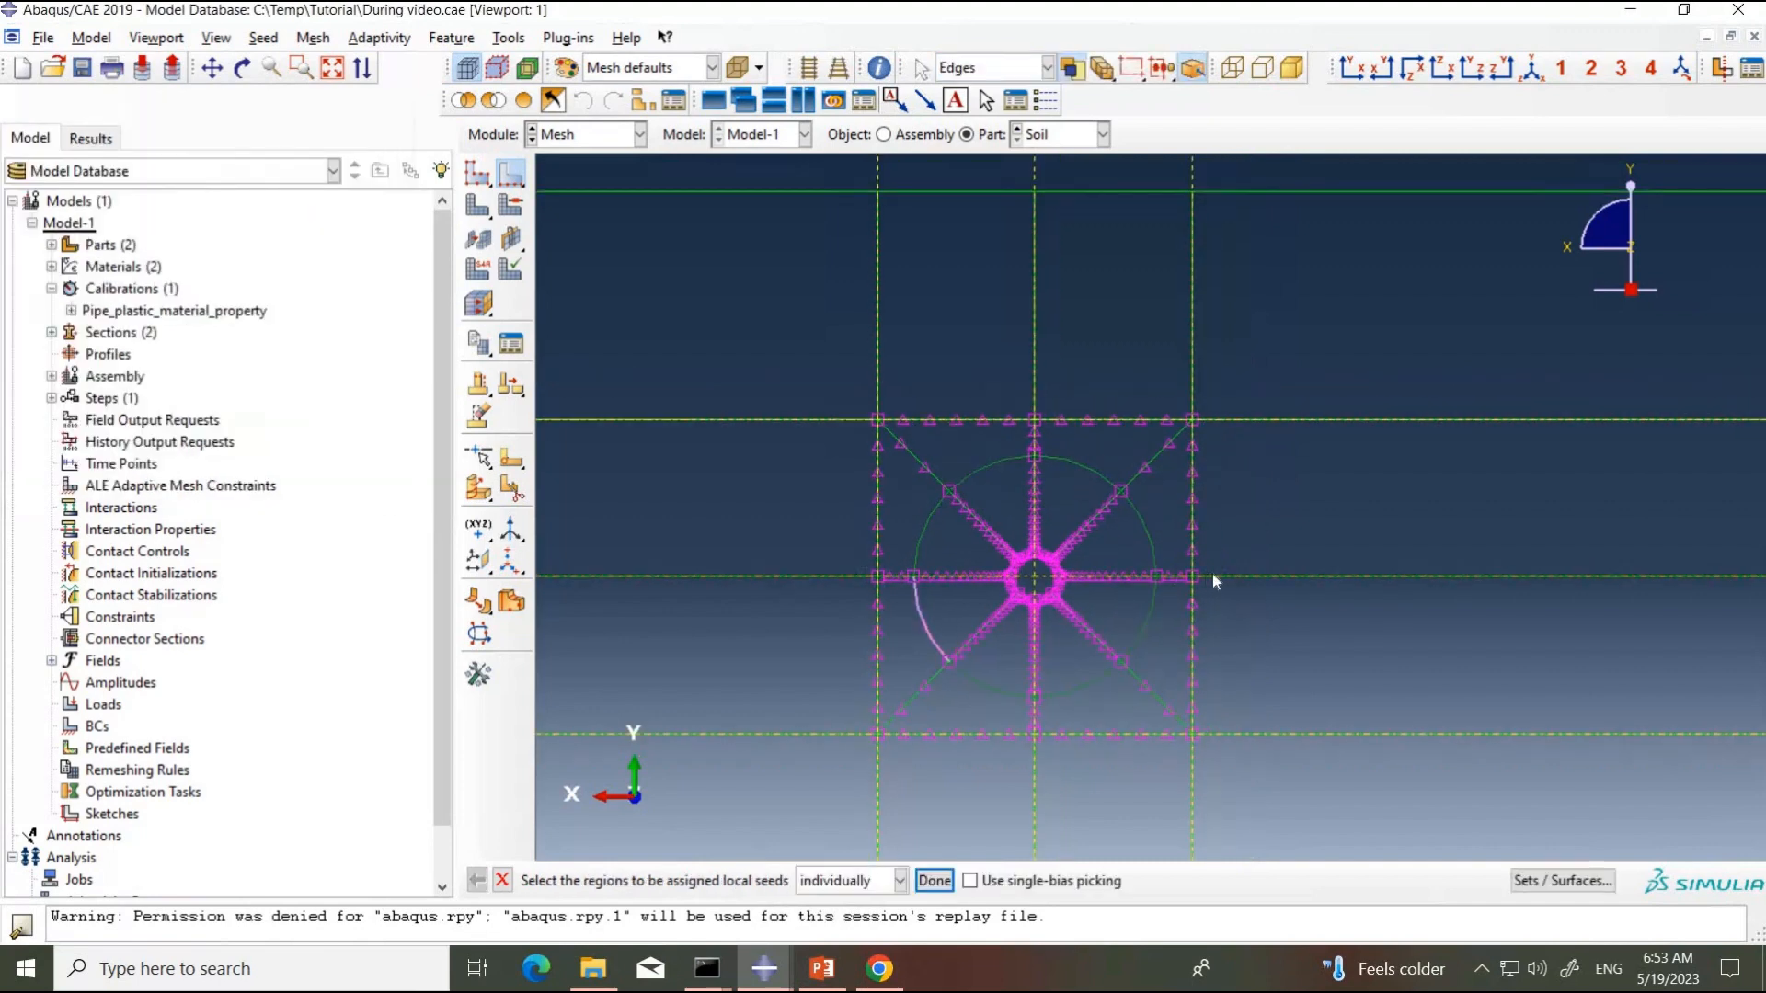
scroll(1212, 582, "down", 3)
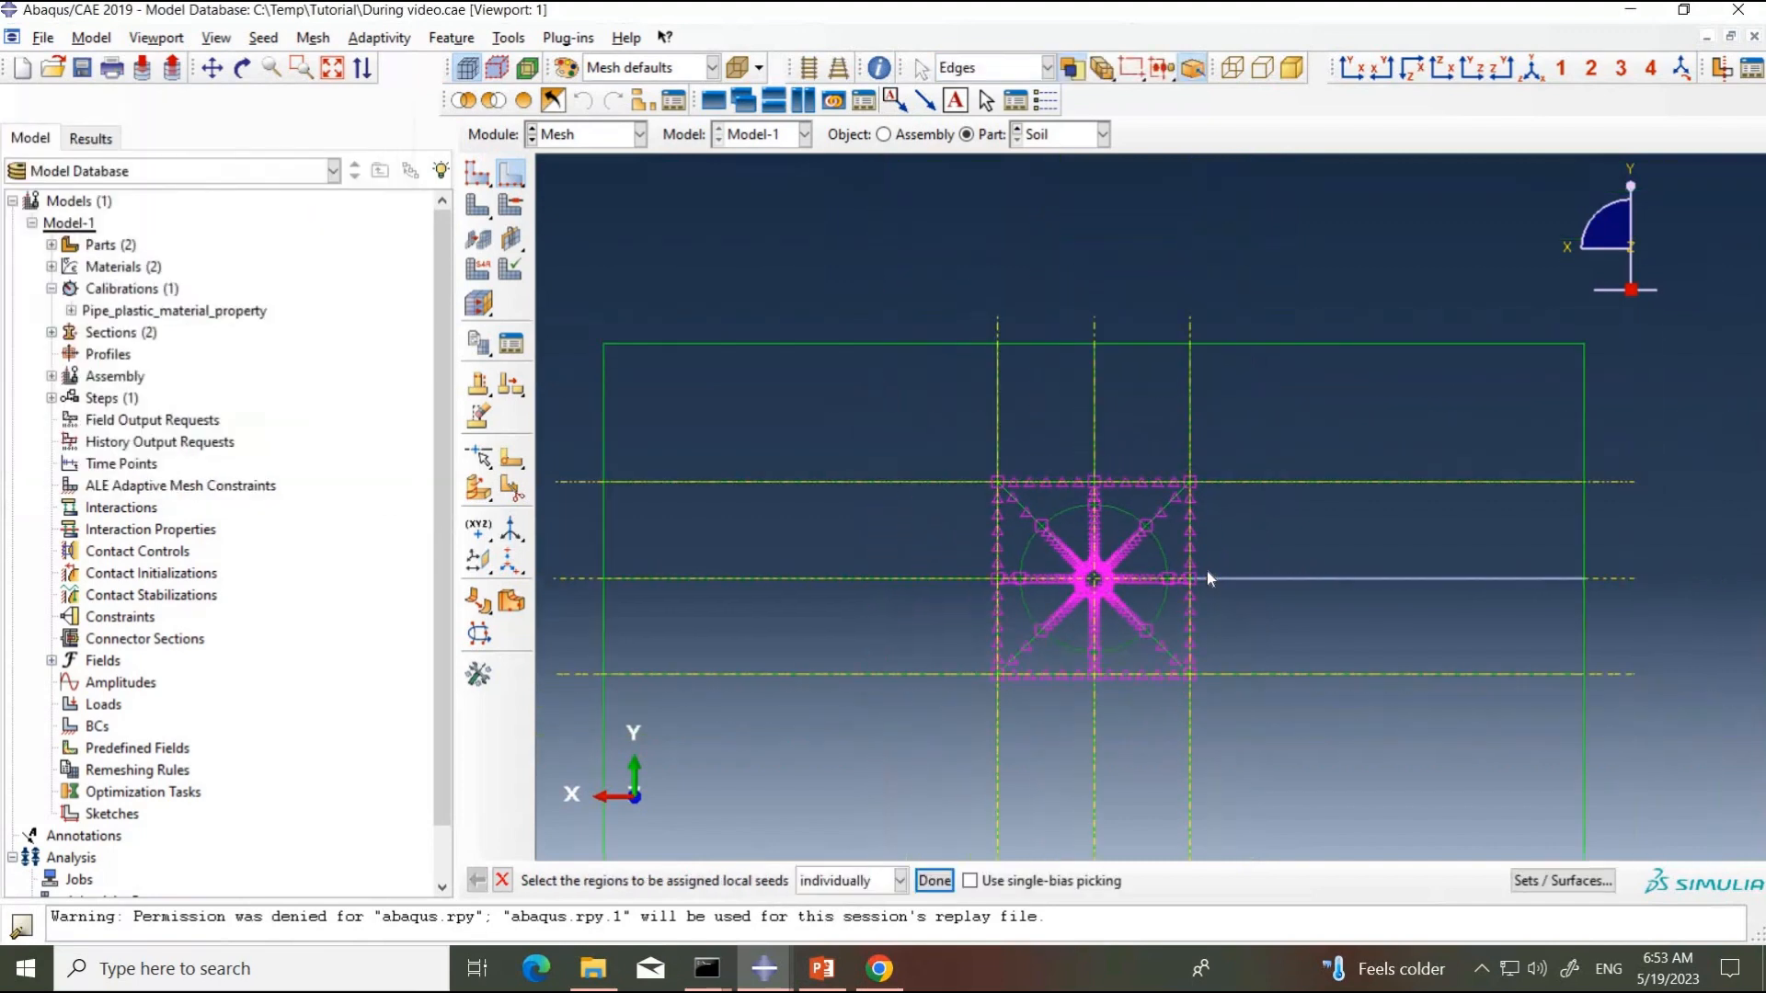
scroll(1208, 572, "down", 2)
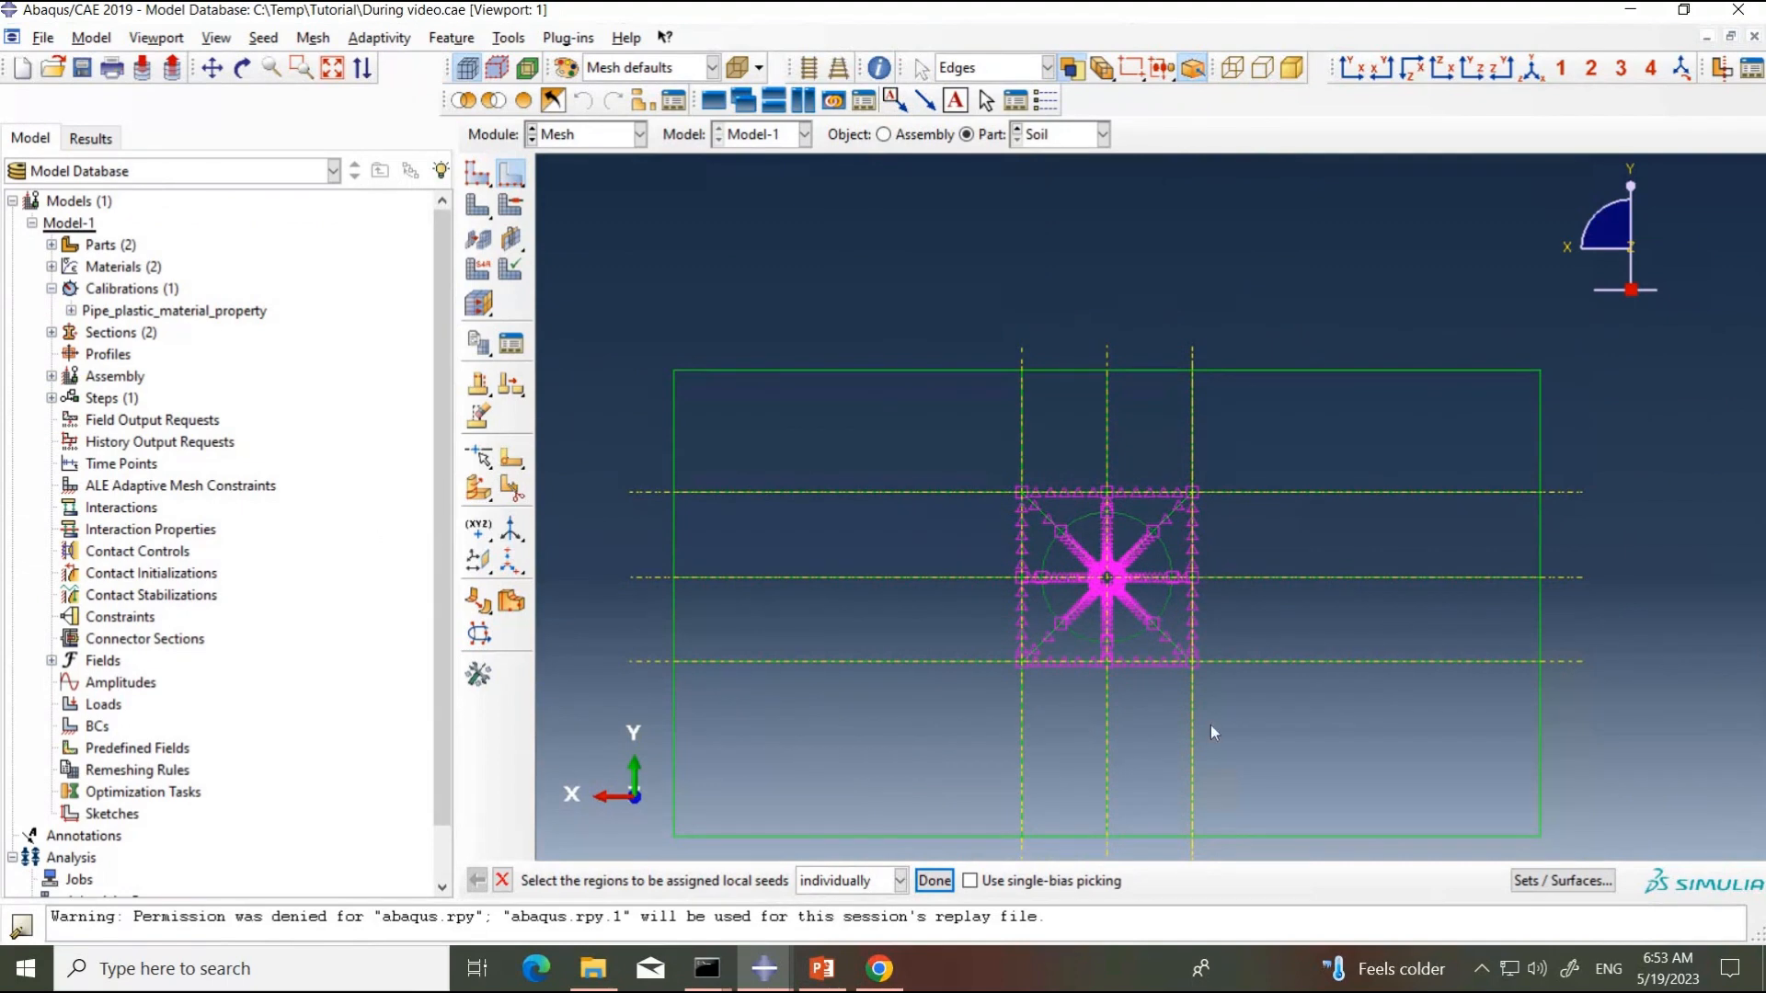
scroll(1197, 814, "down", 2)
scroll(1189, 831, "up", 2)
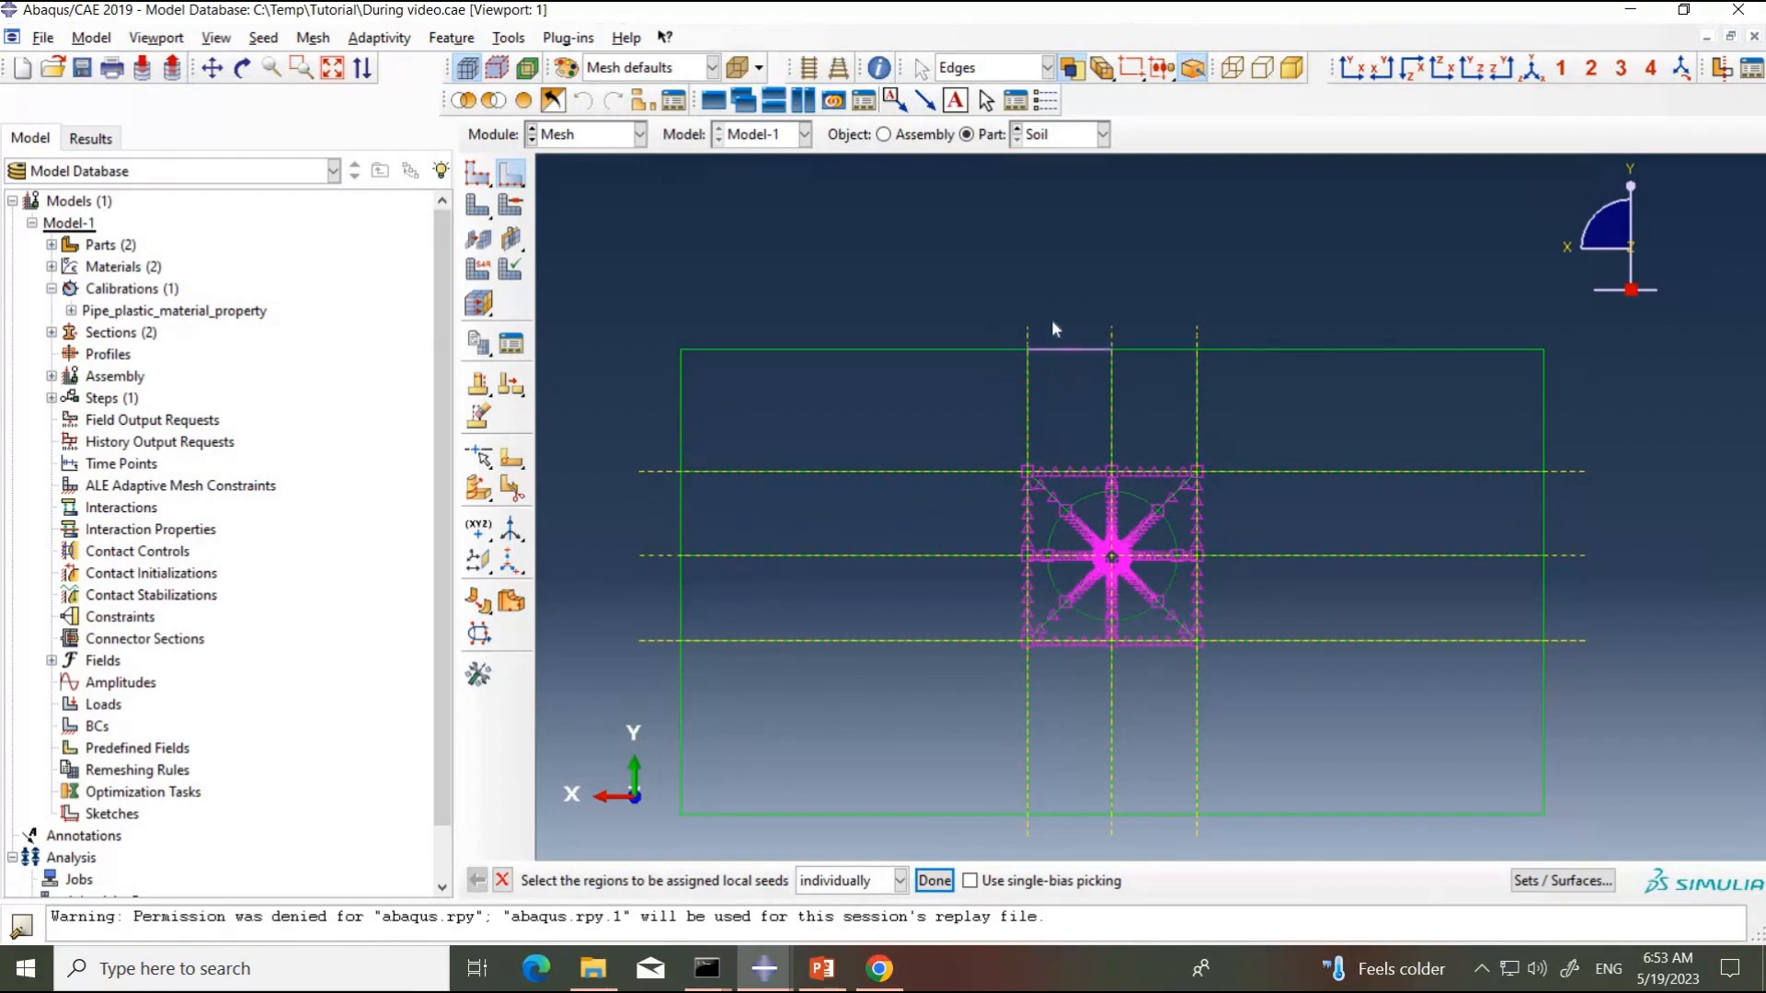
left_click_drag(1051, 322, 1091, 378)
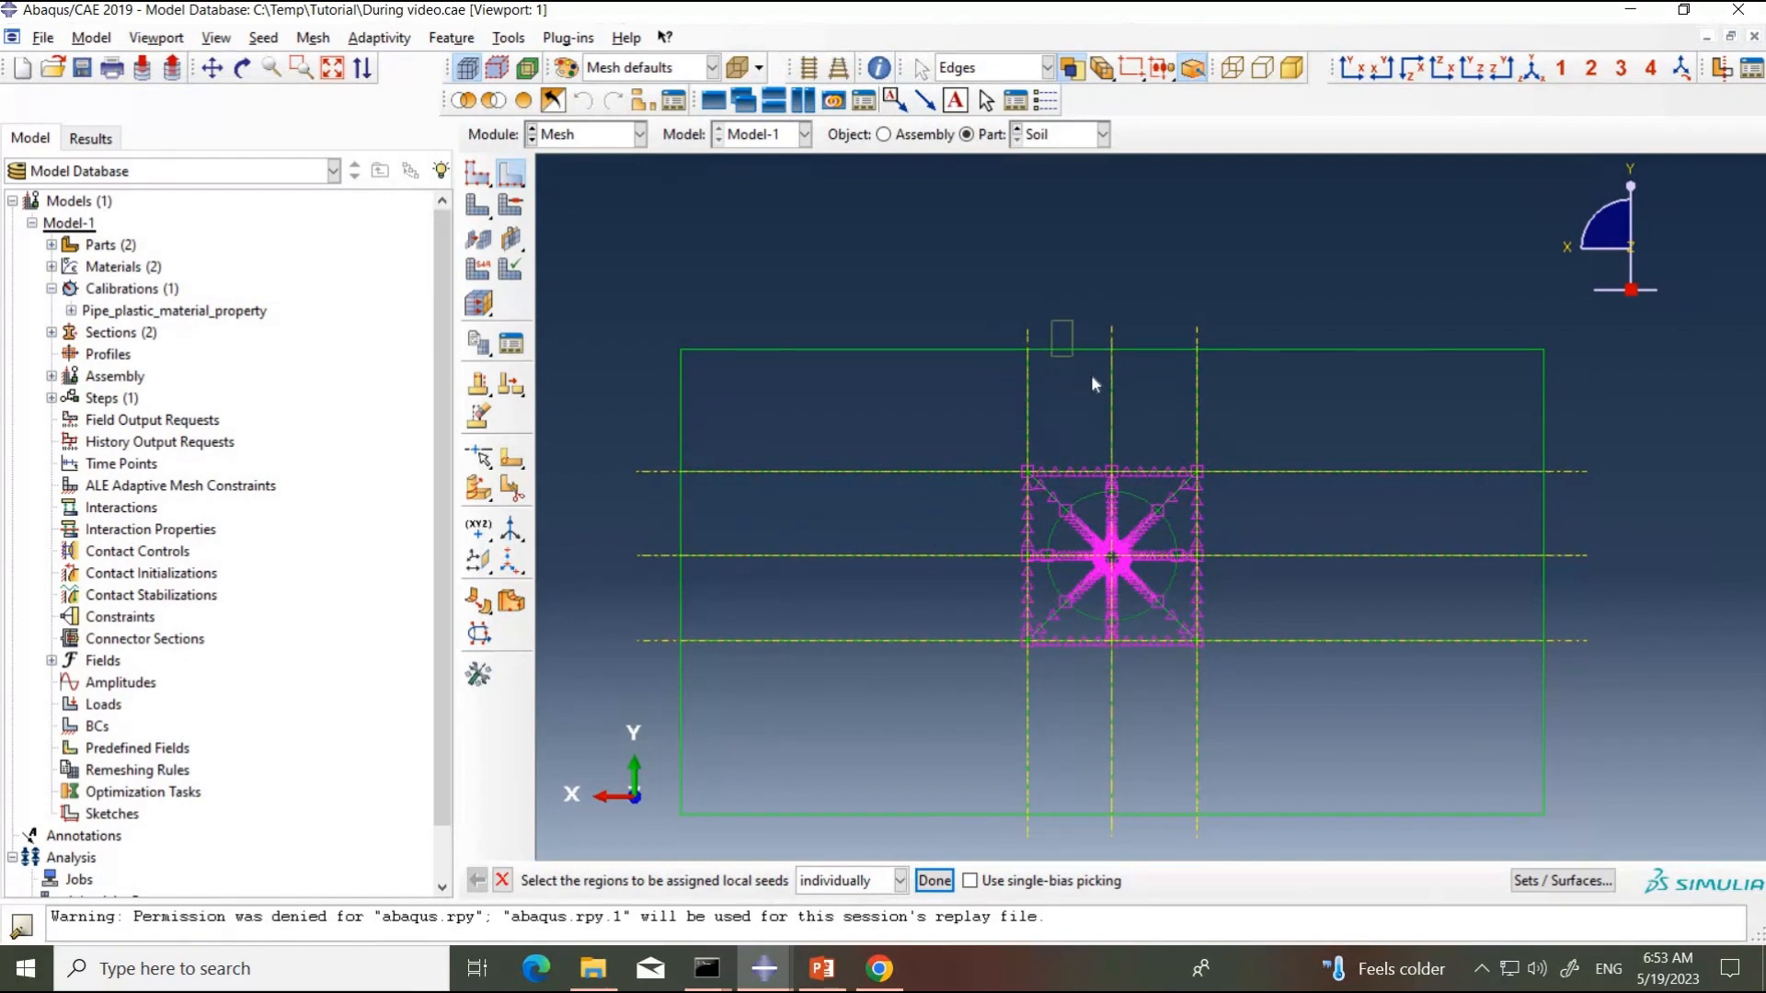
left_click_drag(1145, 317, 1169, 383, "shift")
left_click_drag(1088, 835, 1053, 801, "shift")
left_click_drag(1176, 832, 1140, 793, "shift")
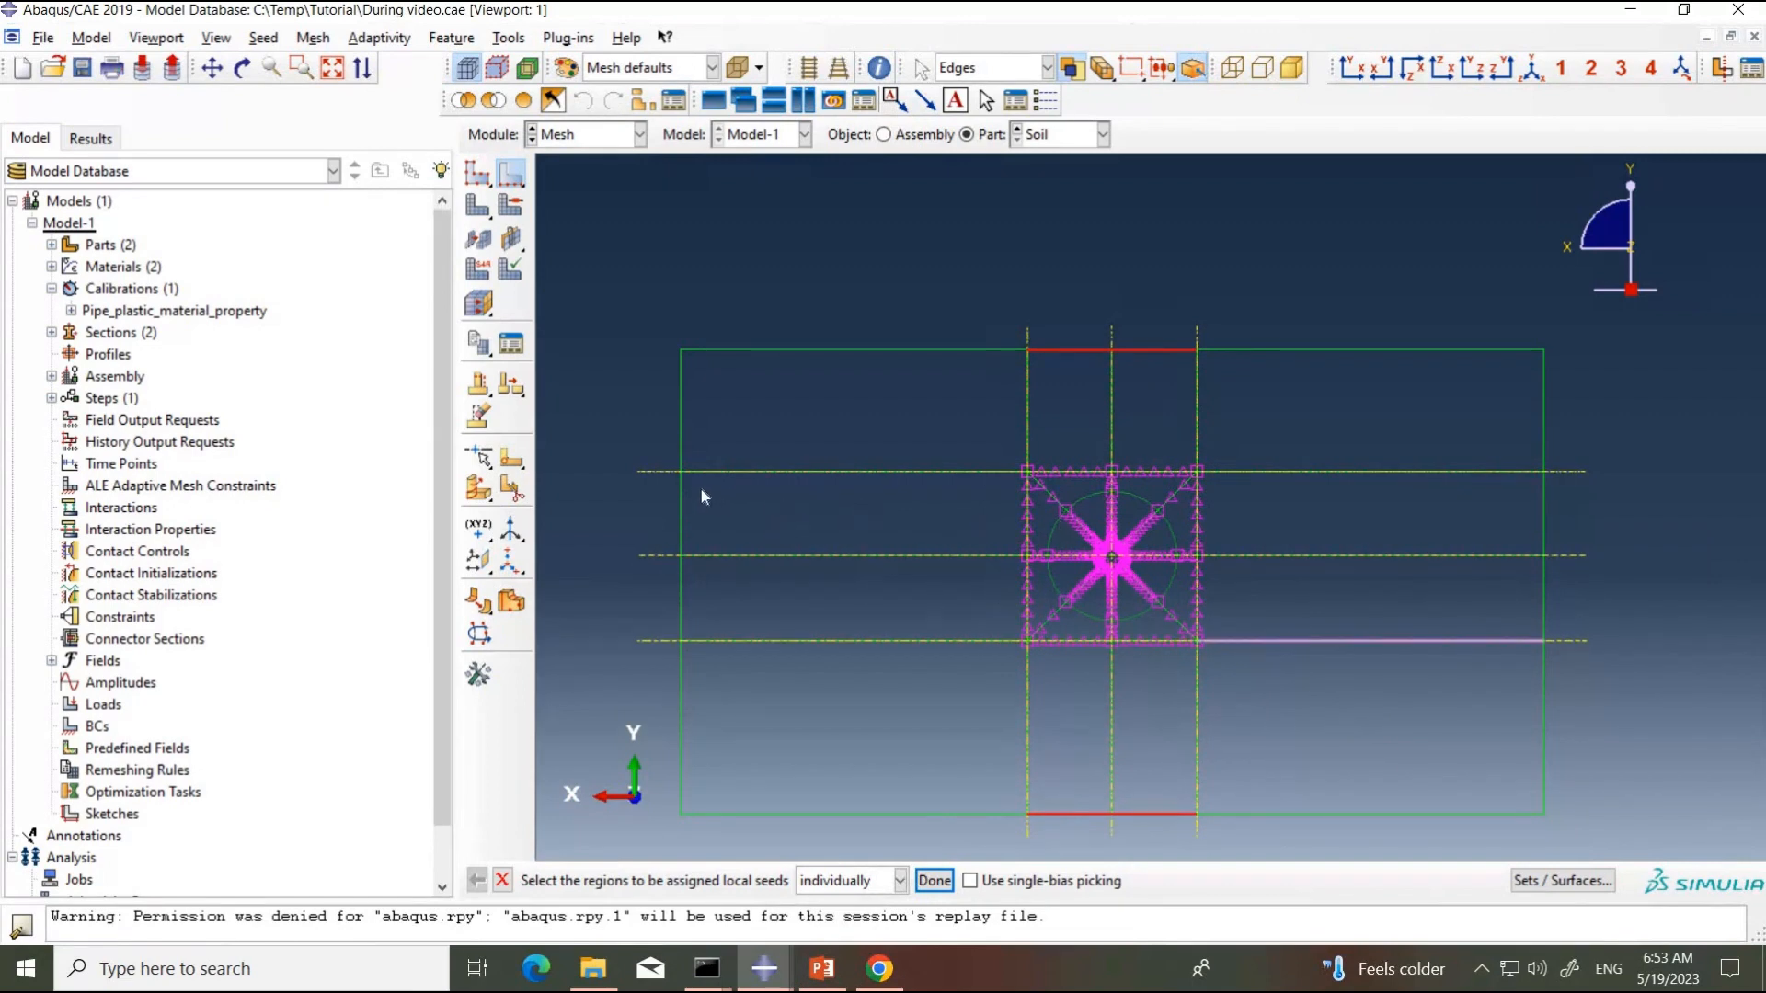
Step: Add the side boundary segments level with the square to the selection and seed all selected edges by number with 6 elements each
left_click_drag(695, 521, 655, 497, "shift")
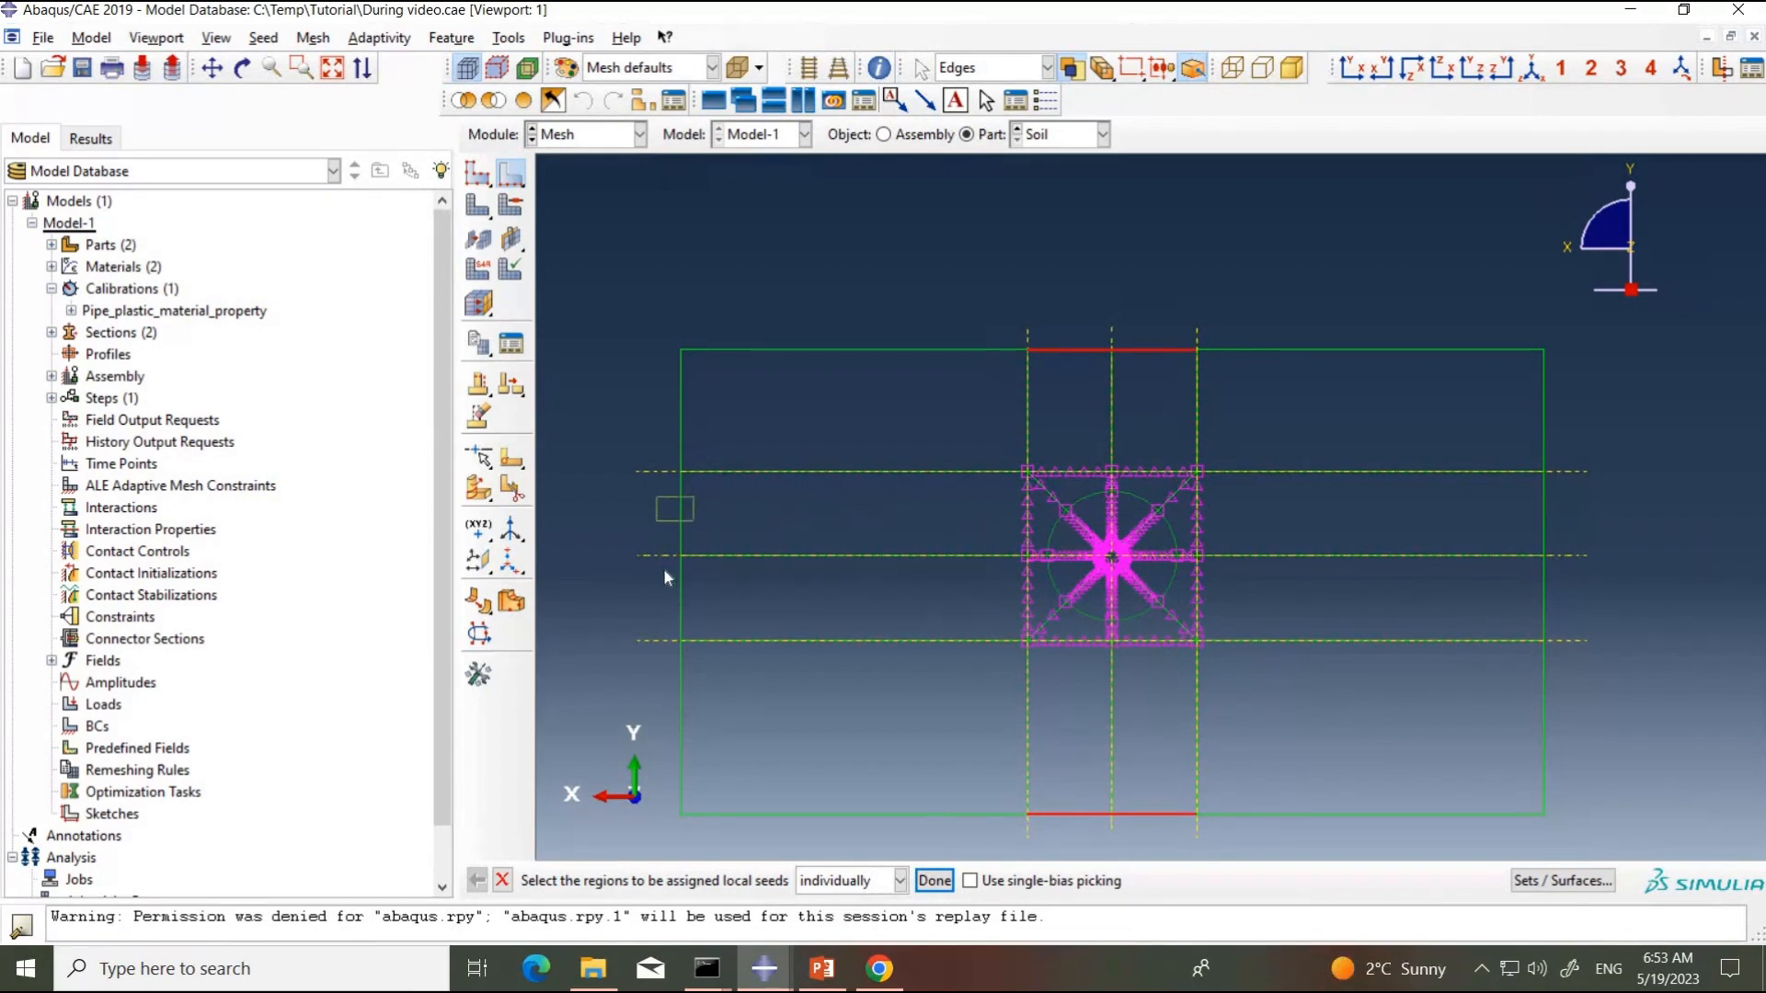
left_click_drag(702, 605, 658, 567, "shift")
left_click_drag(1572, 503, 1508, 521, "shift")
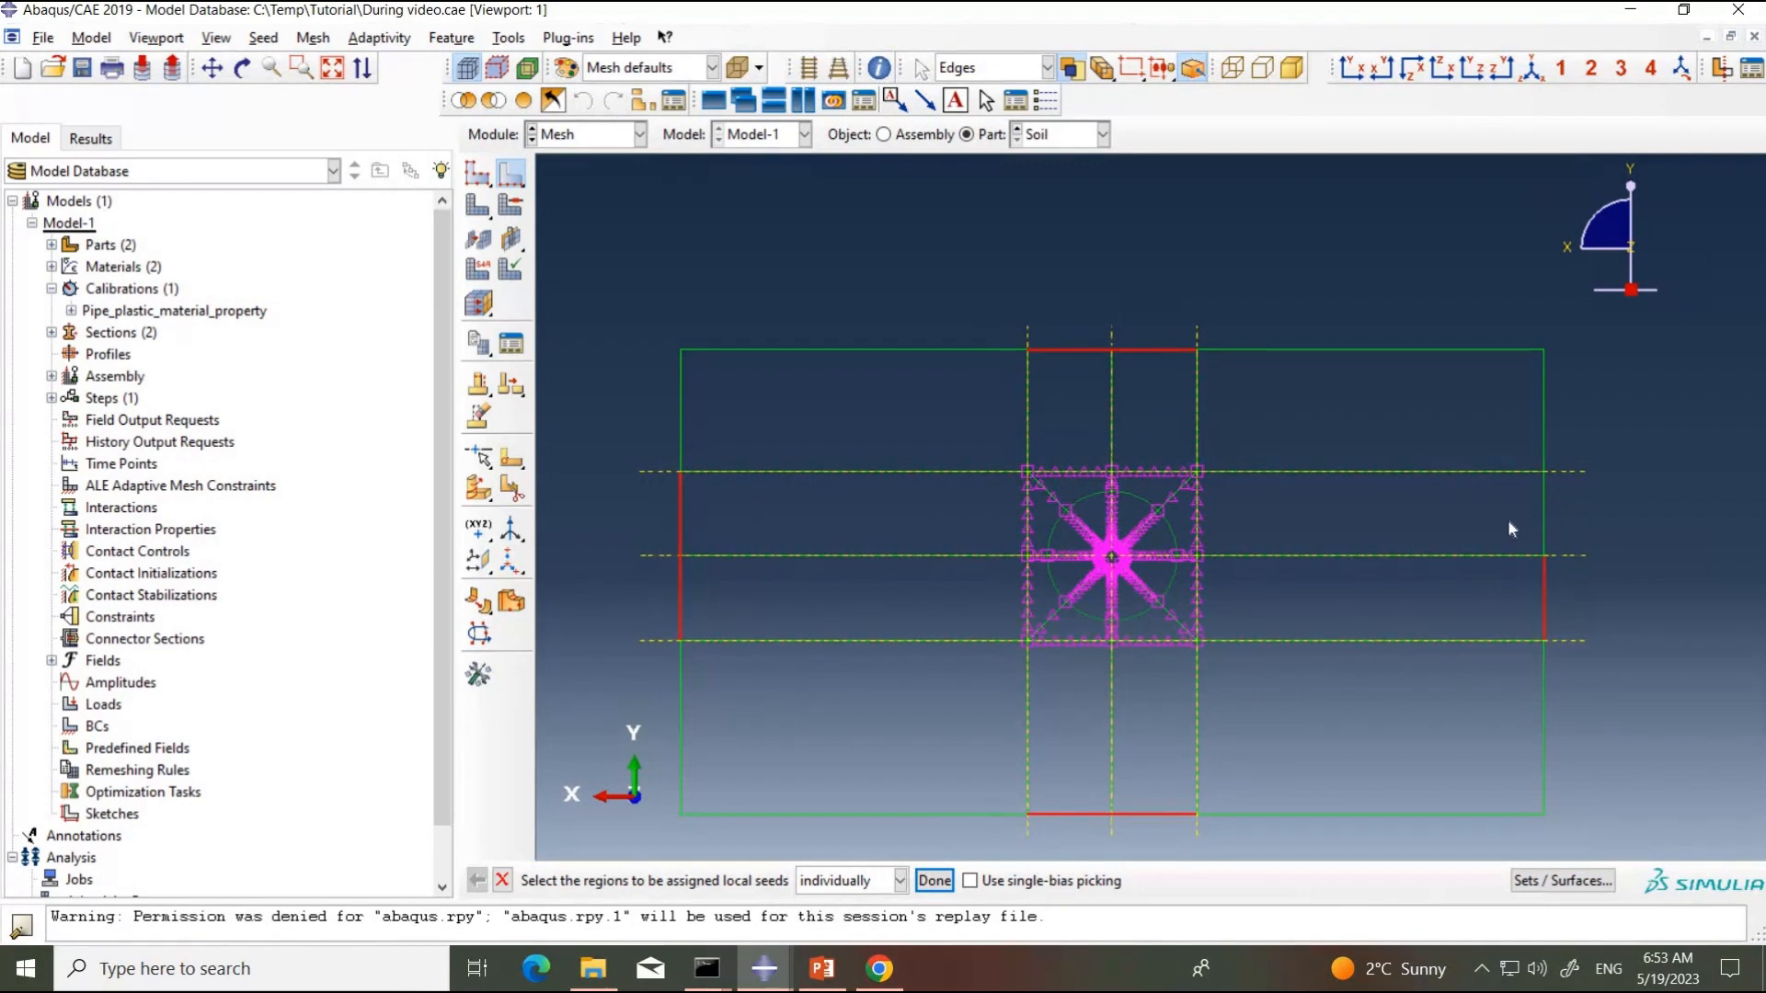
left_click(934, 882)
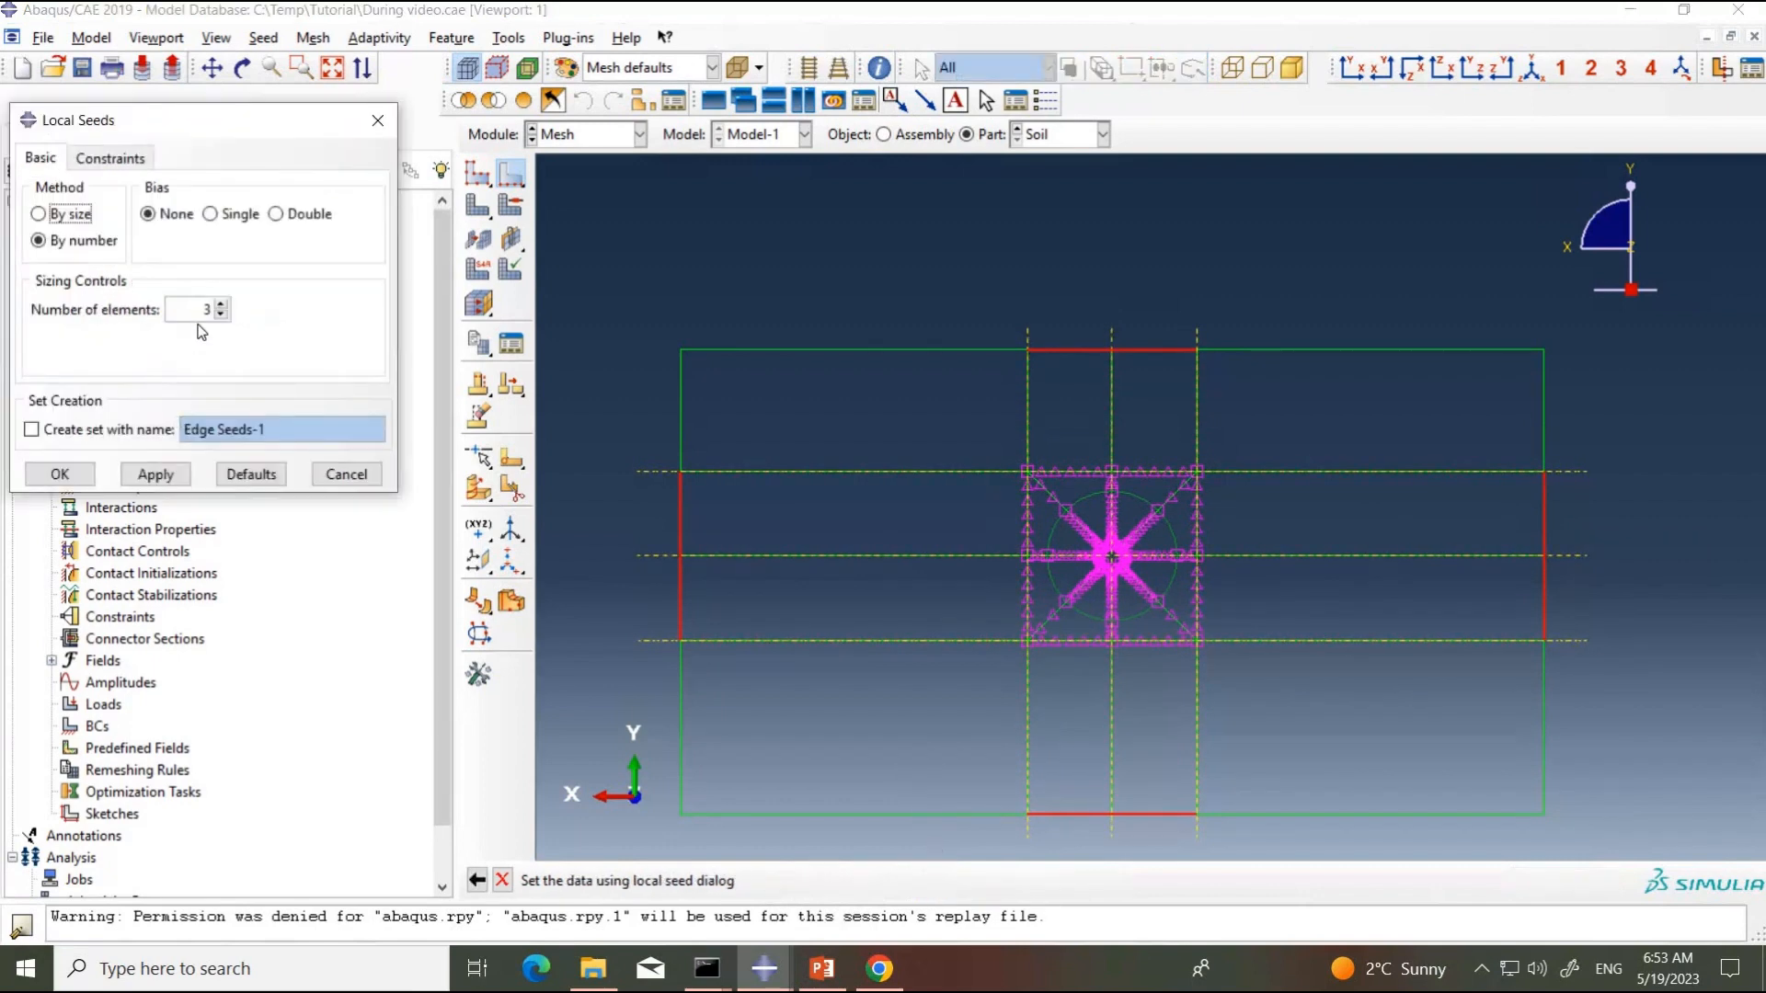
left_click(224, 312)
type("6")
left_click(162, 475)
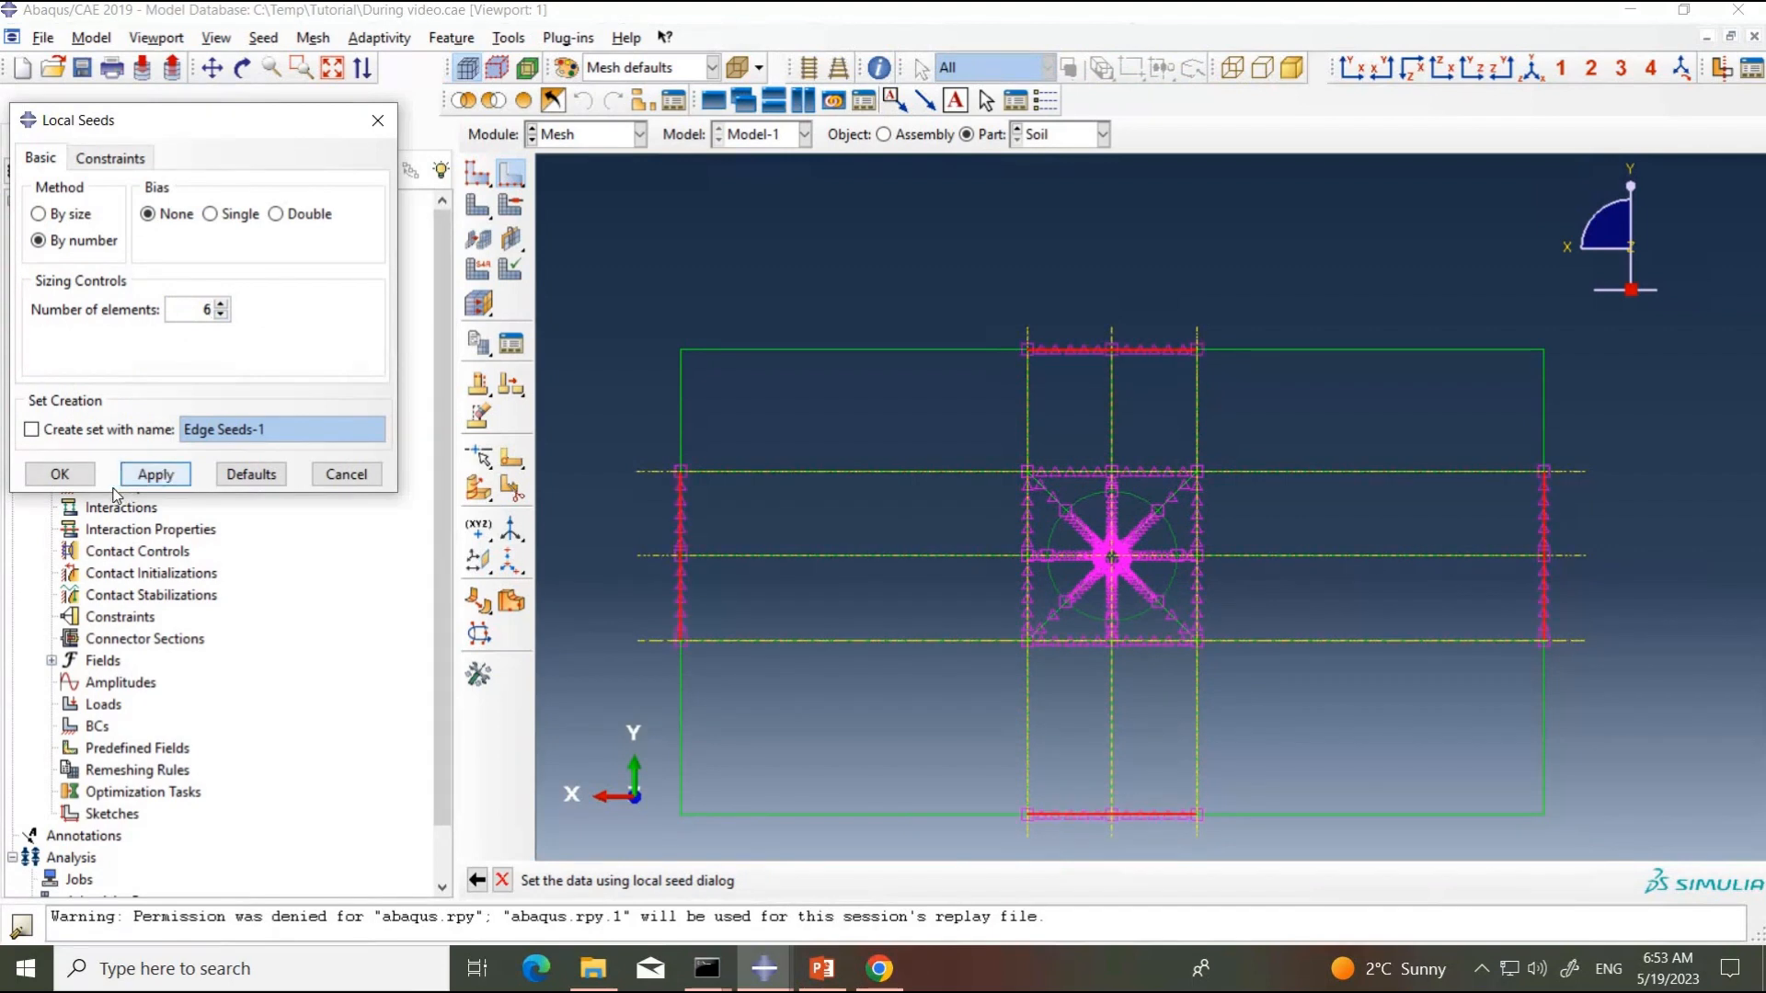
left_click(60, 474)
Step: Seed all vertical edges above and below the square's level by size with no bias and approximate element size 80, checking the distribution
left_click_drag(638, 387, 1603, 459)
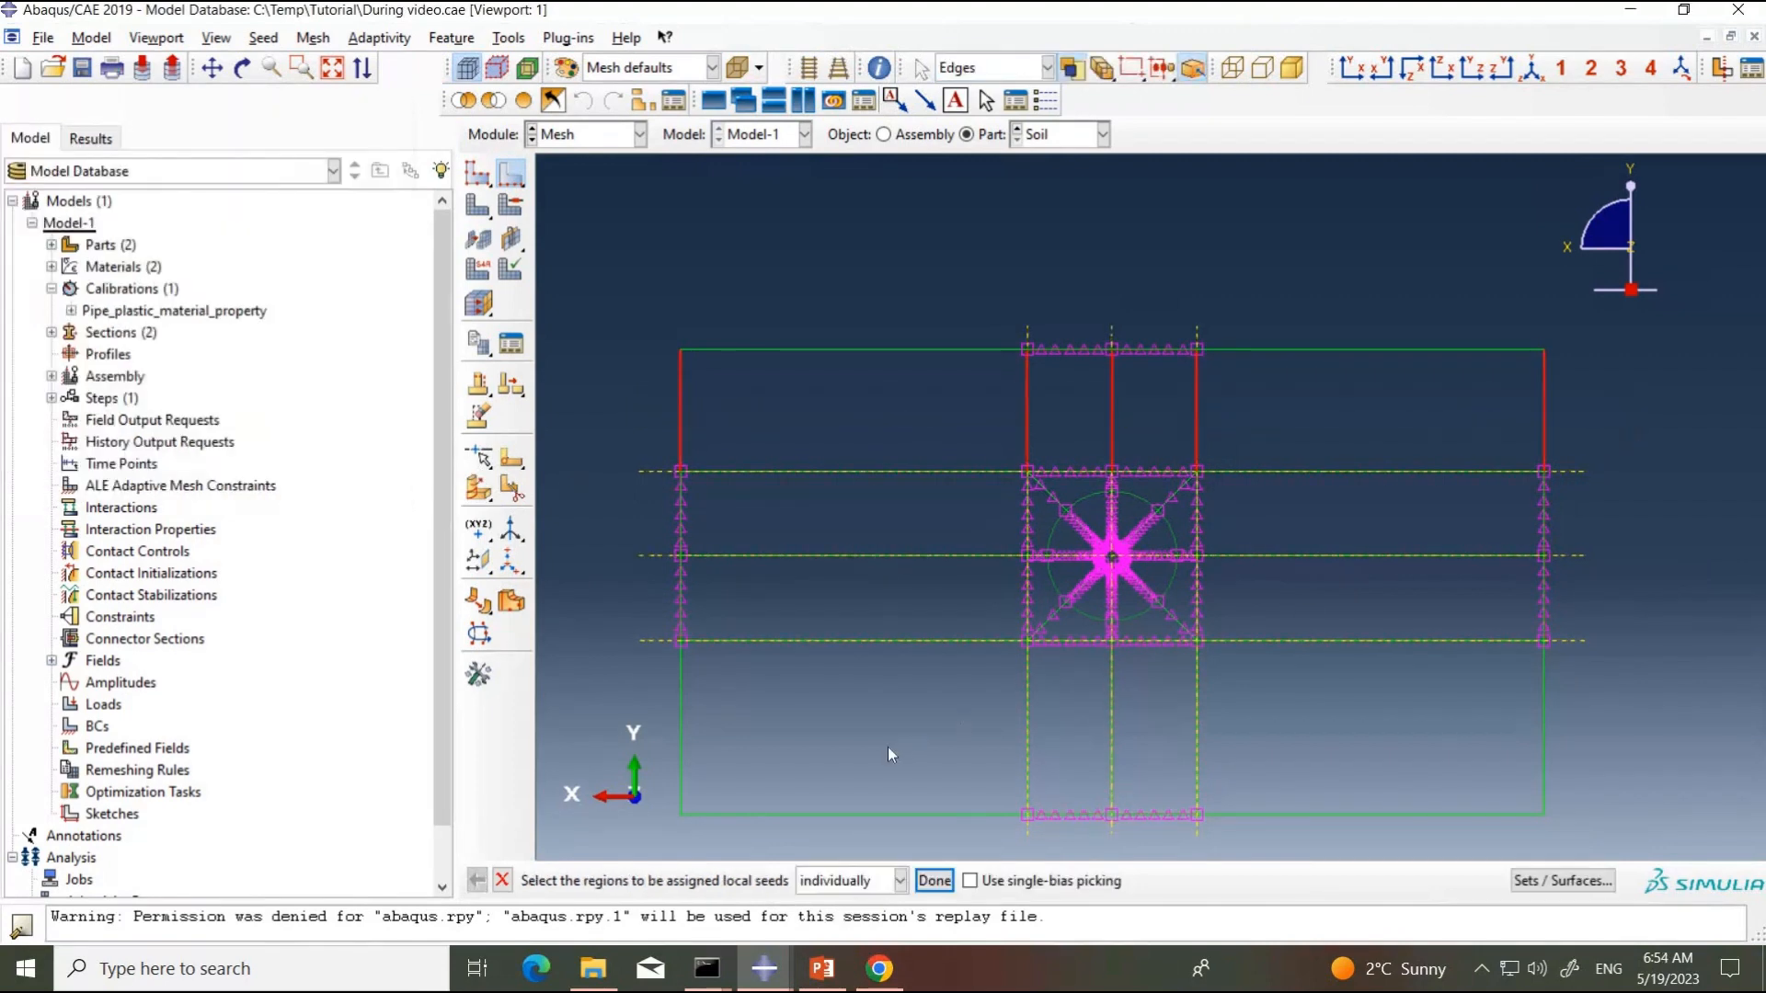
left_click_drag(653, 689, 1675, 711, "shift")
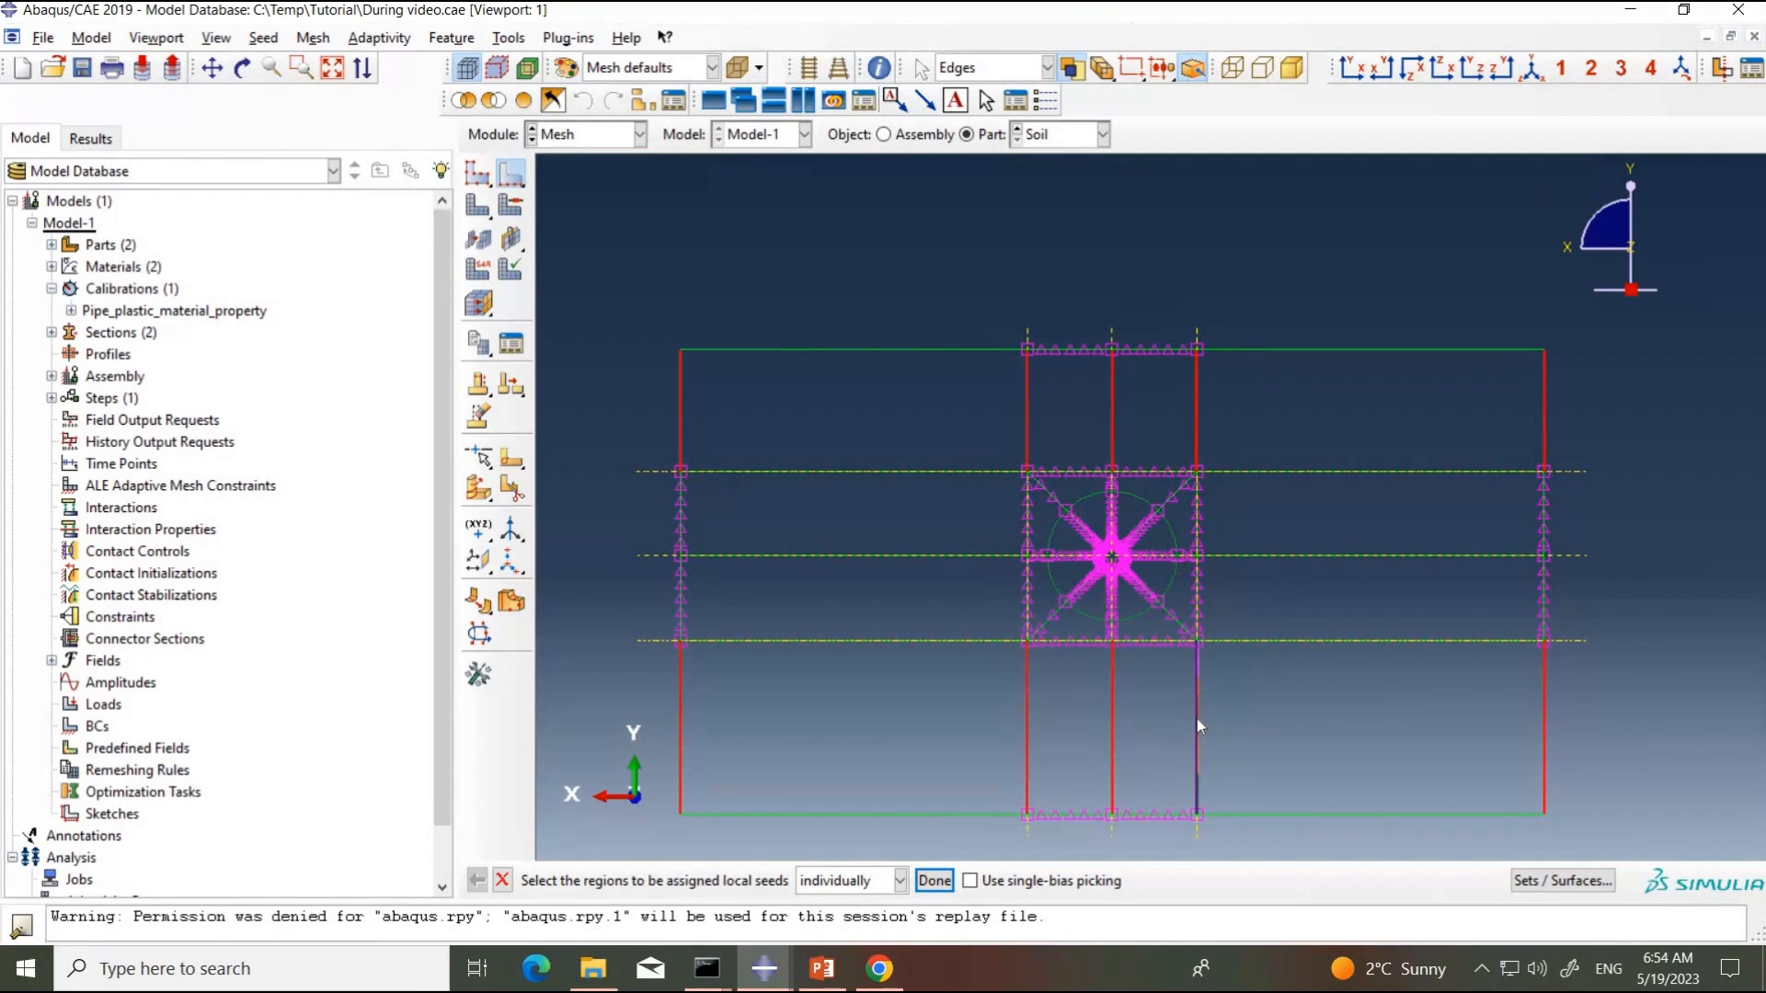
left_click(935, 881)
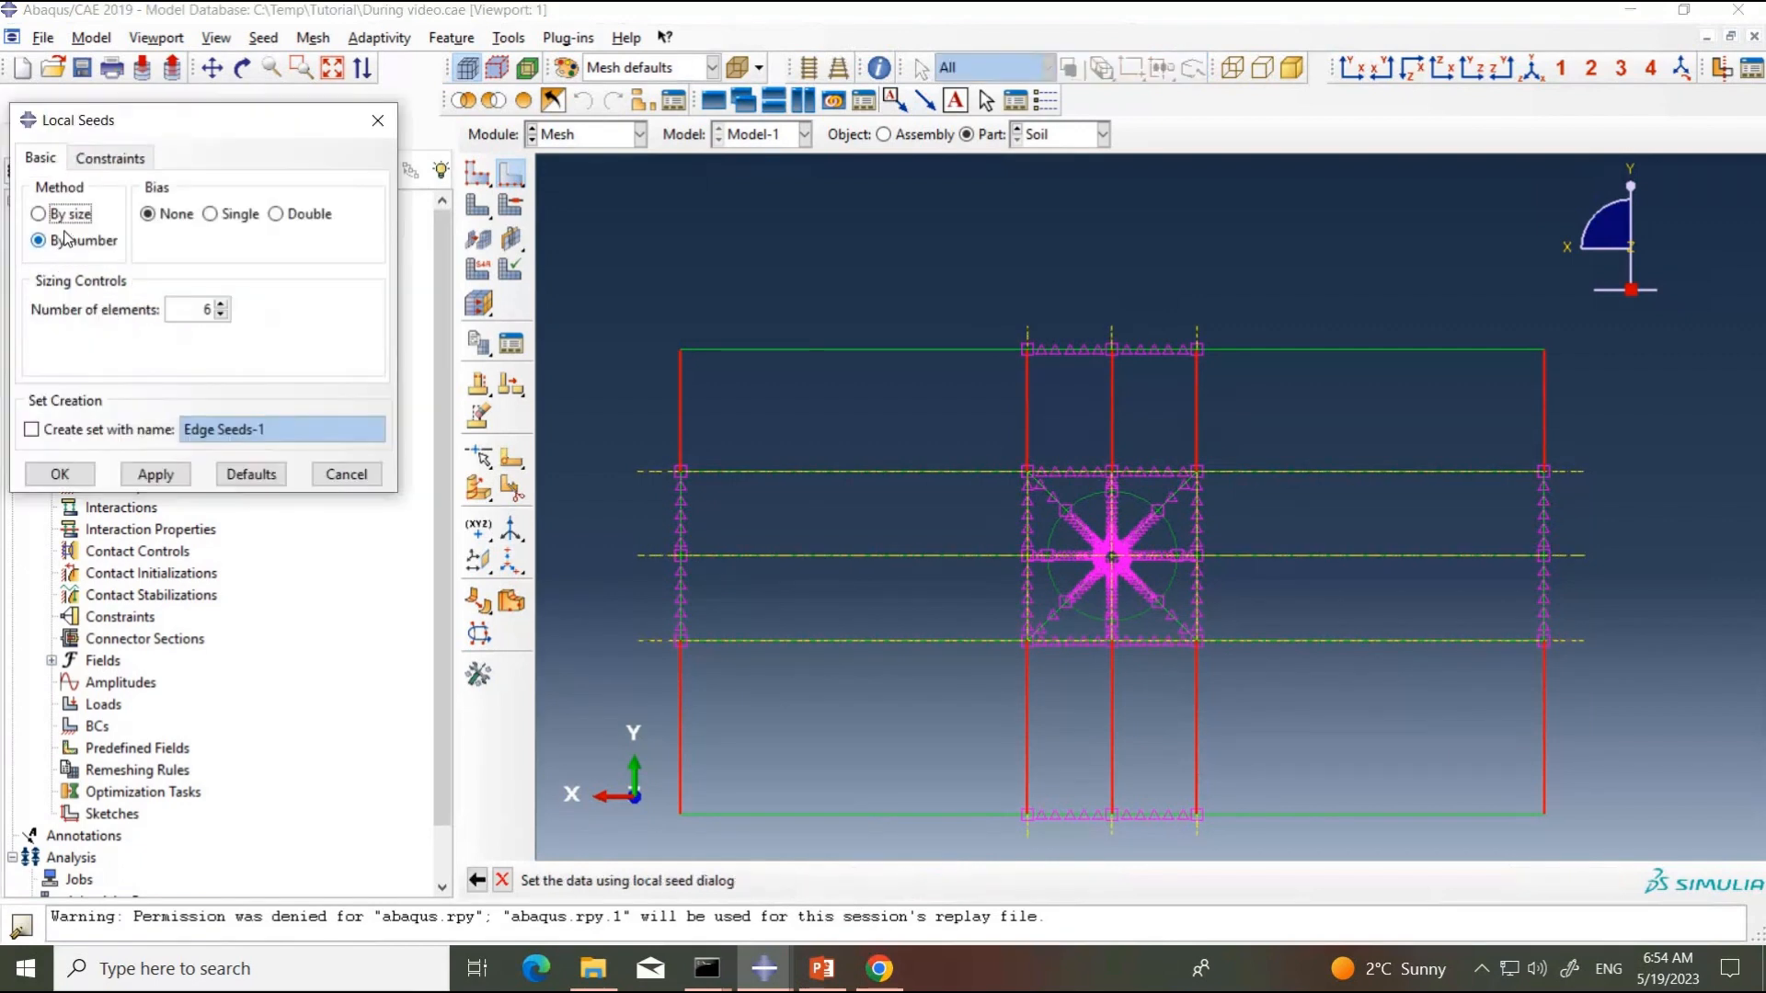
left_click(71, 214)
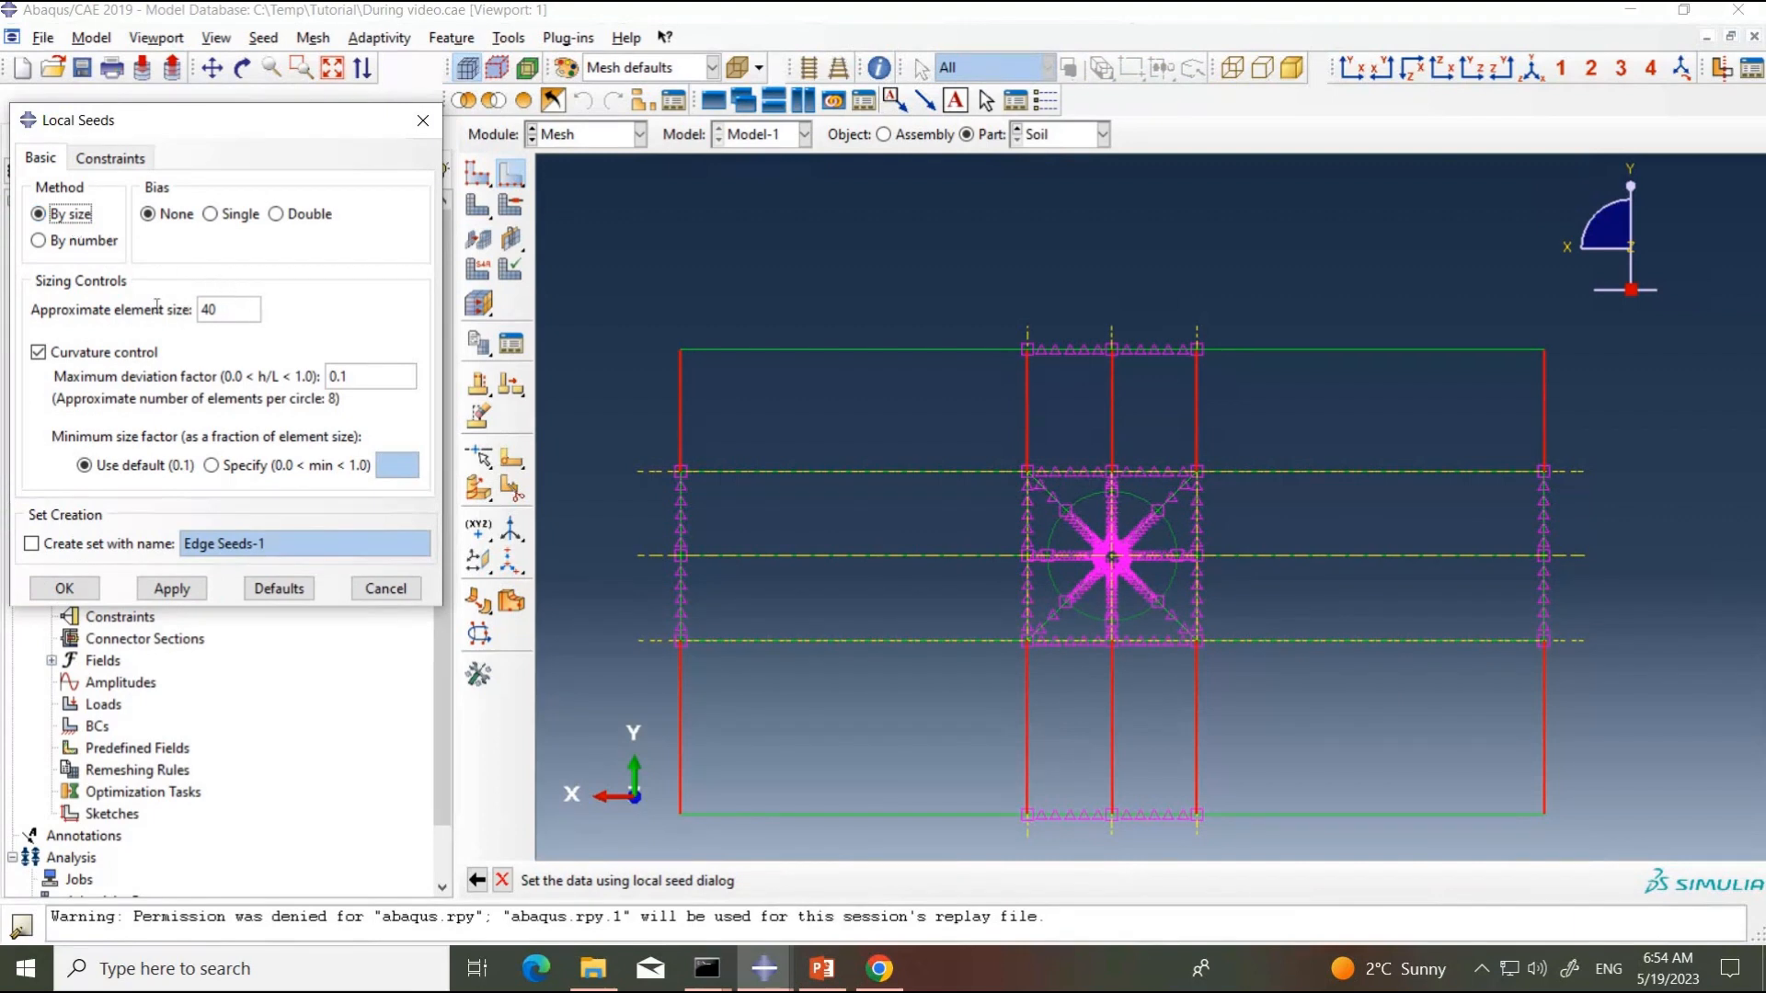
left_click_drag(223, 309, 157, 307)
type("80")
left_click(170, 590)
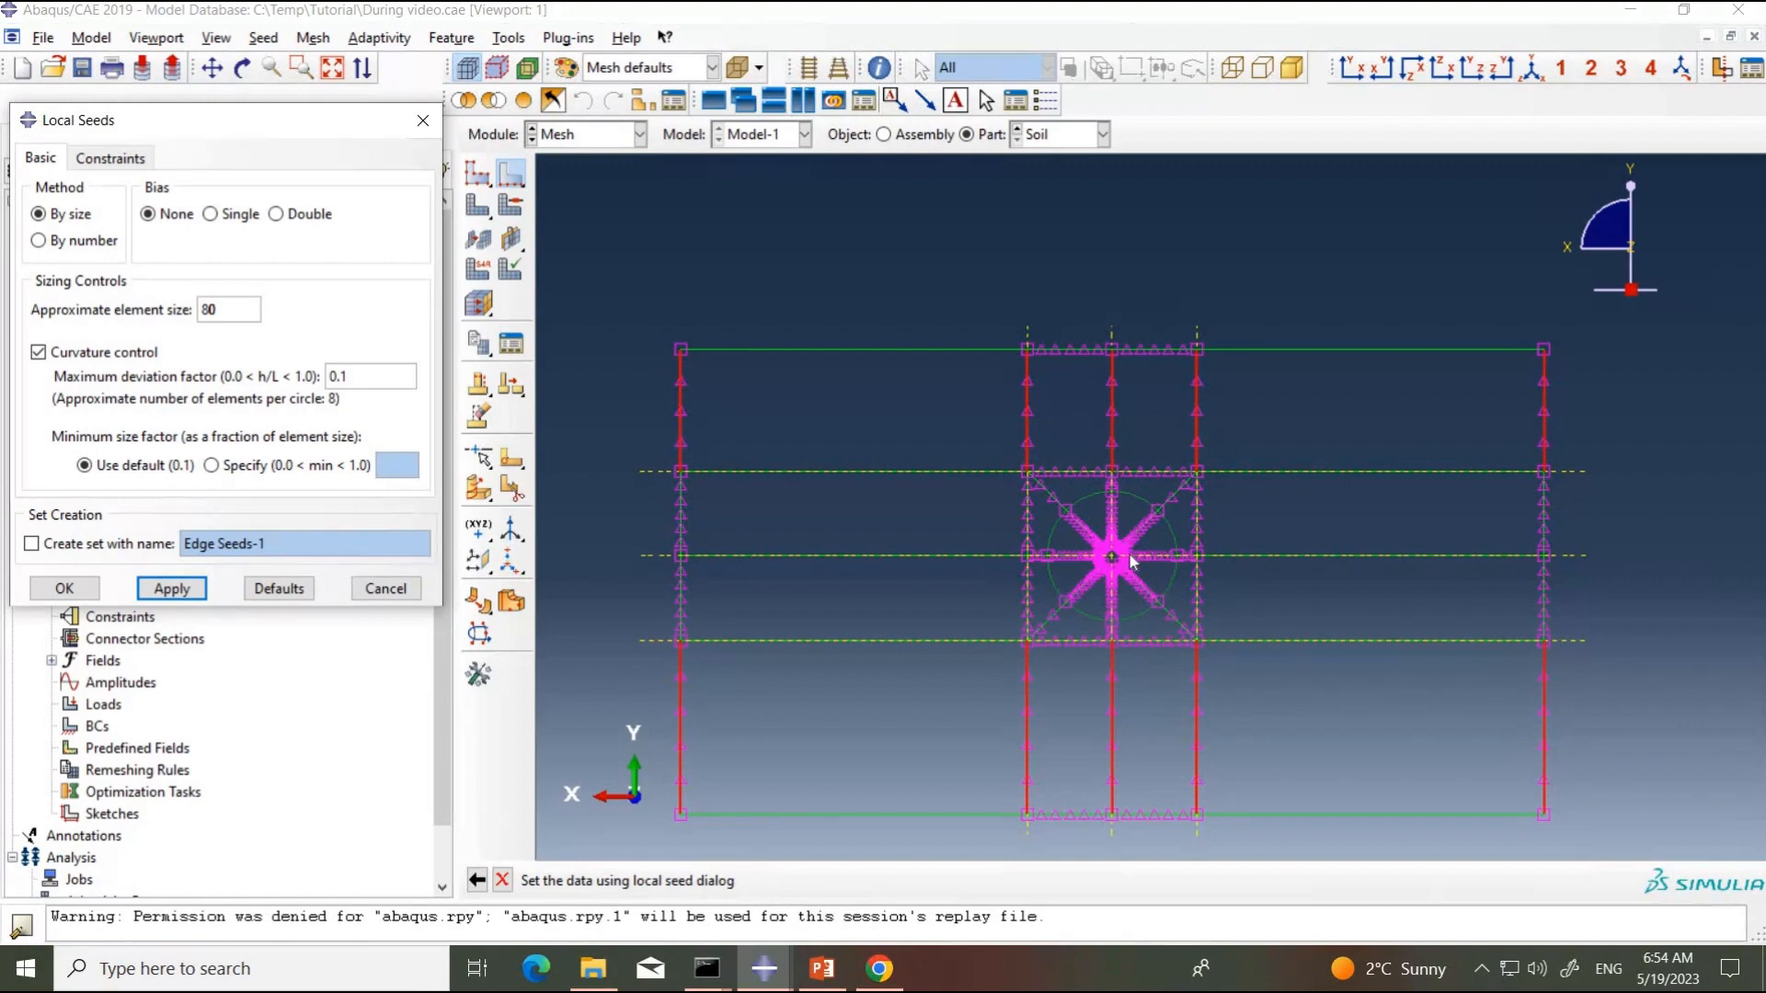
scroll(1115, 569, "up", 3)
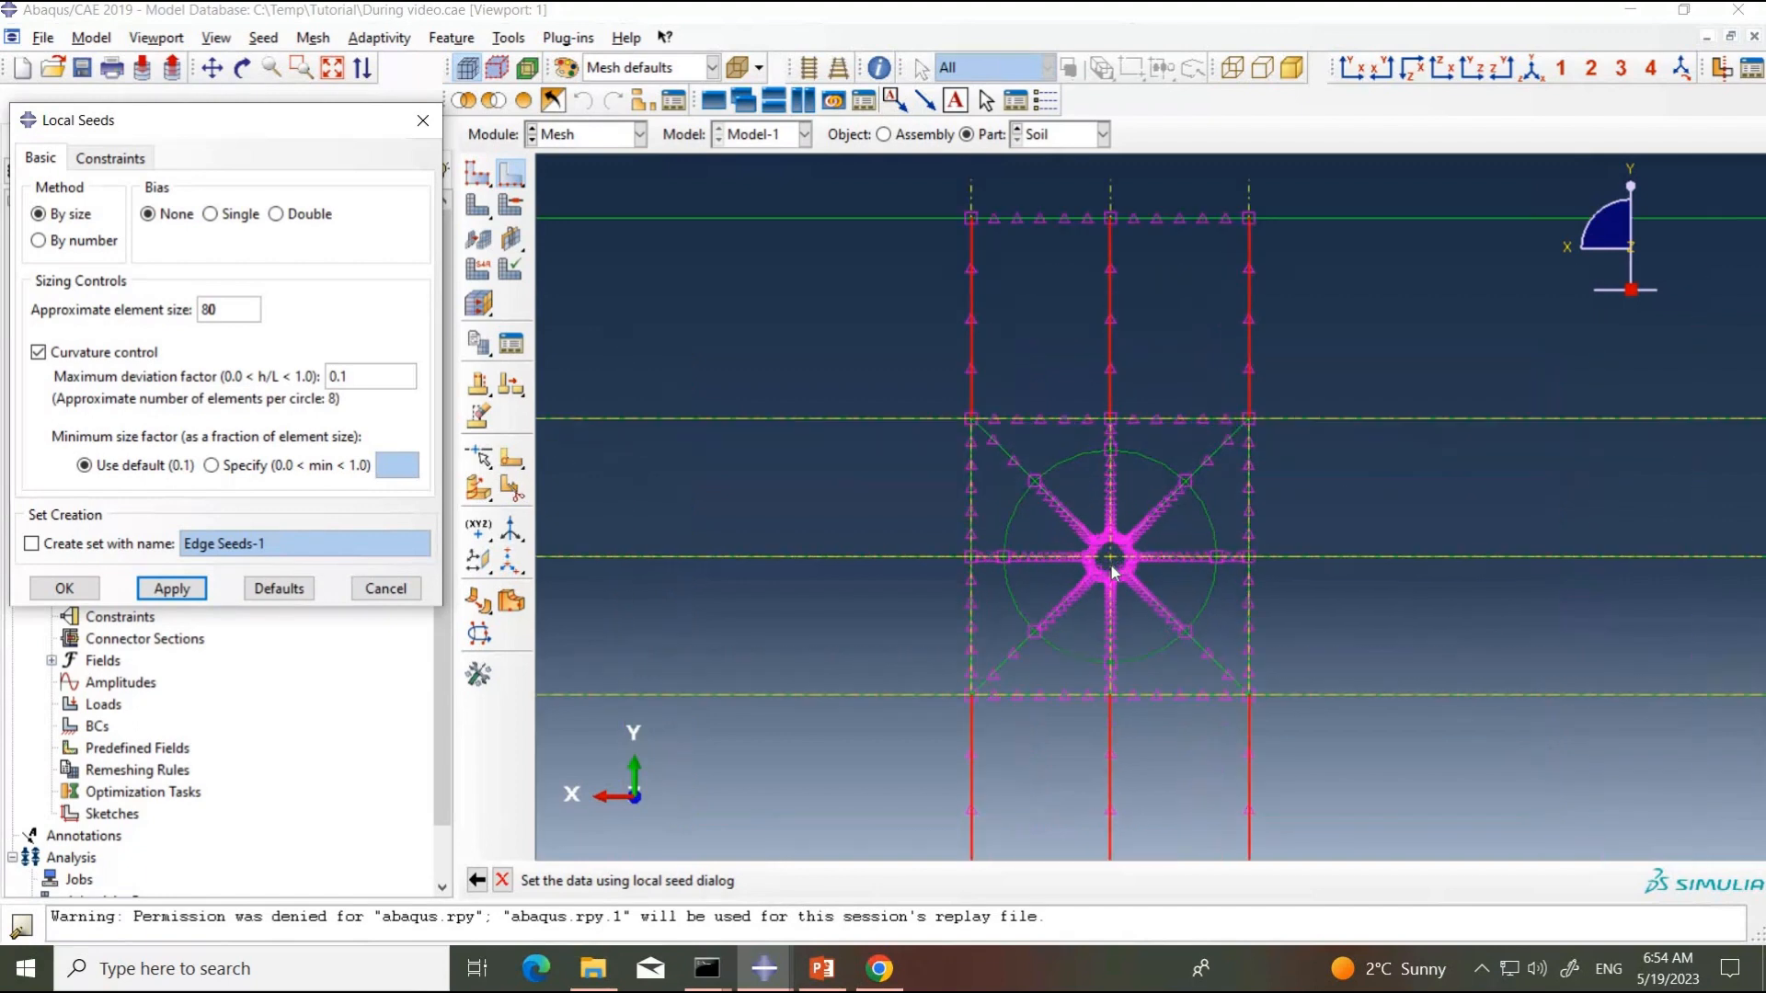
scroll(1112, 572, "up", 2)
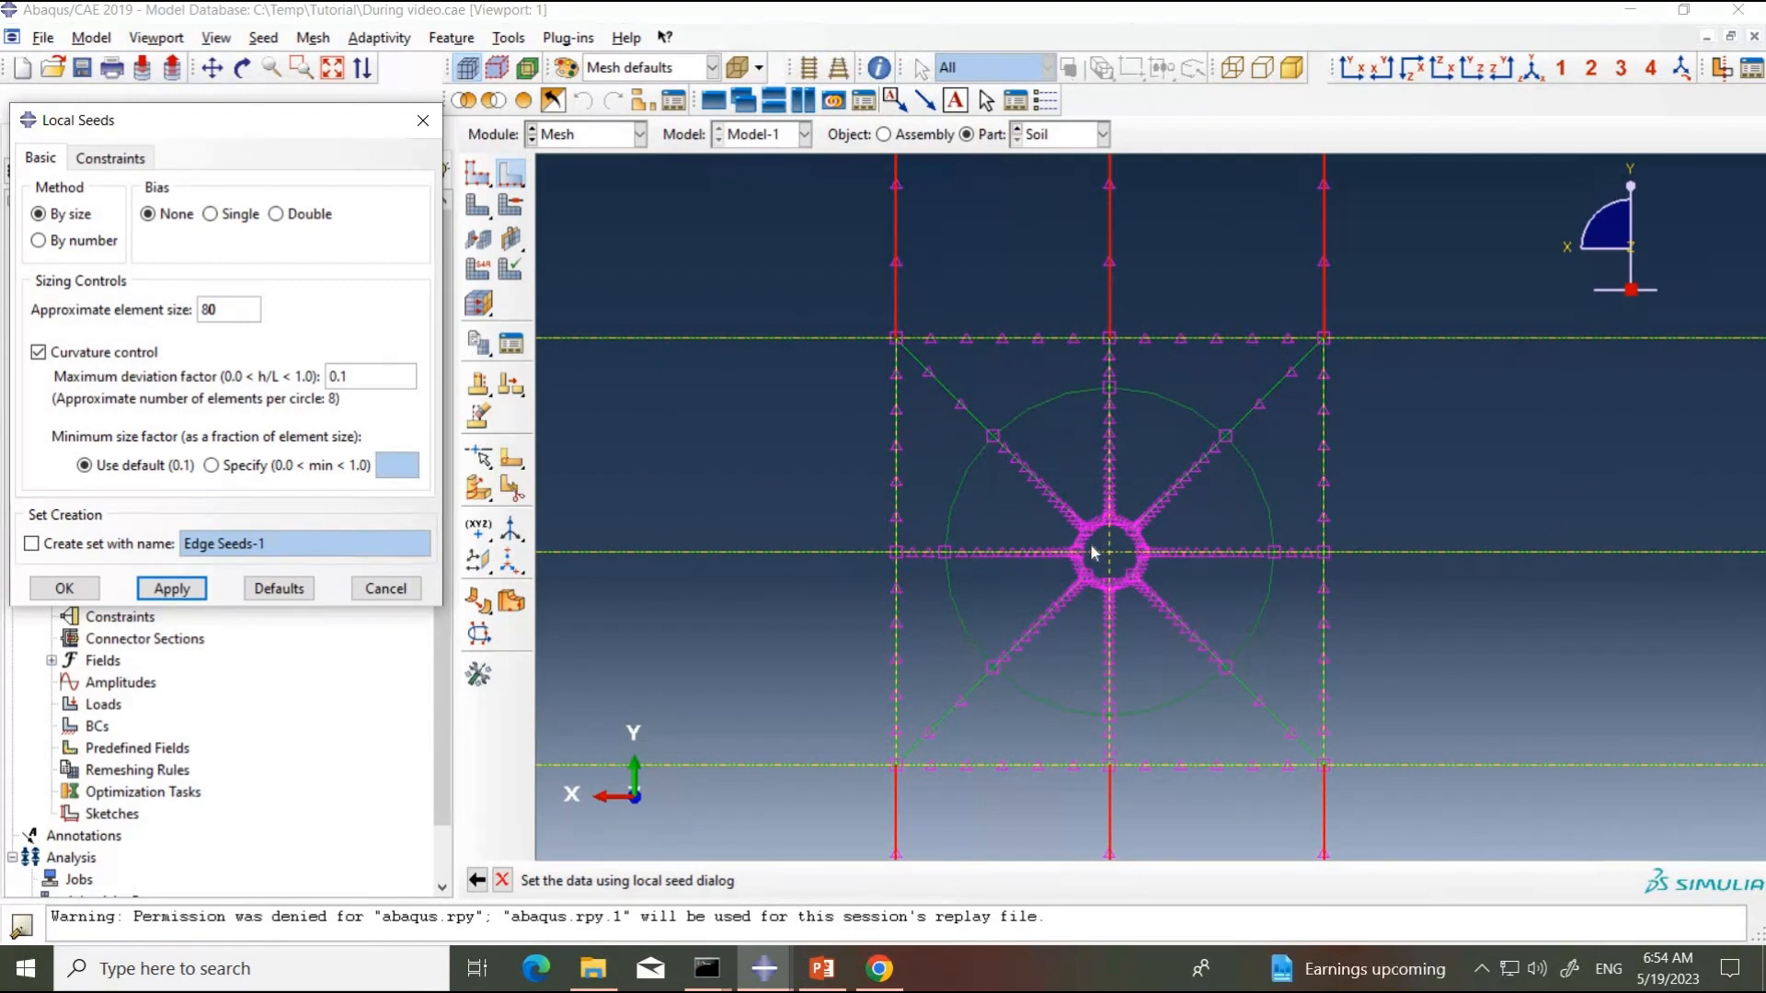
scroll(1120, 578, "down", 5)
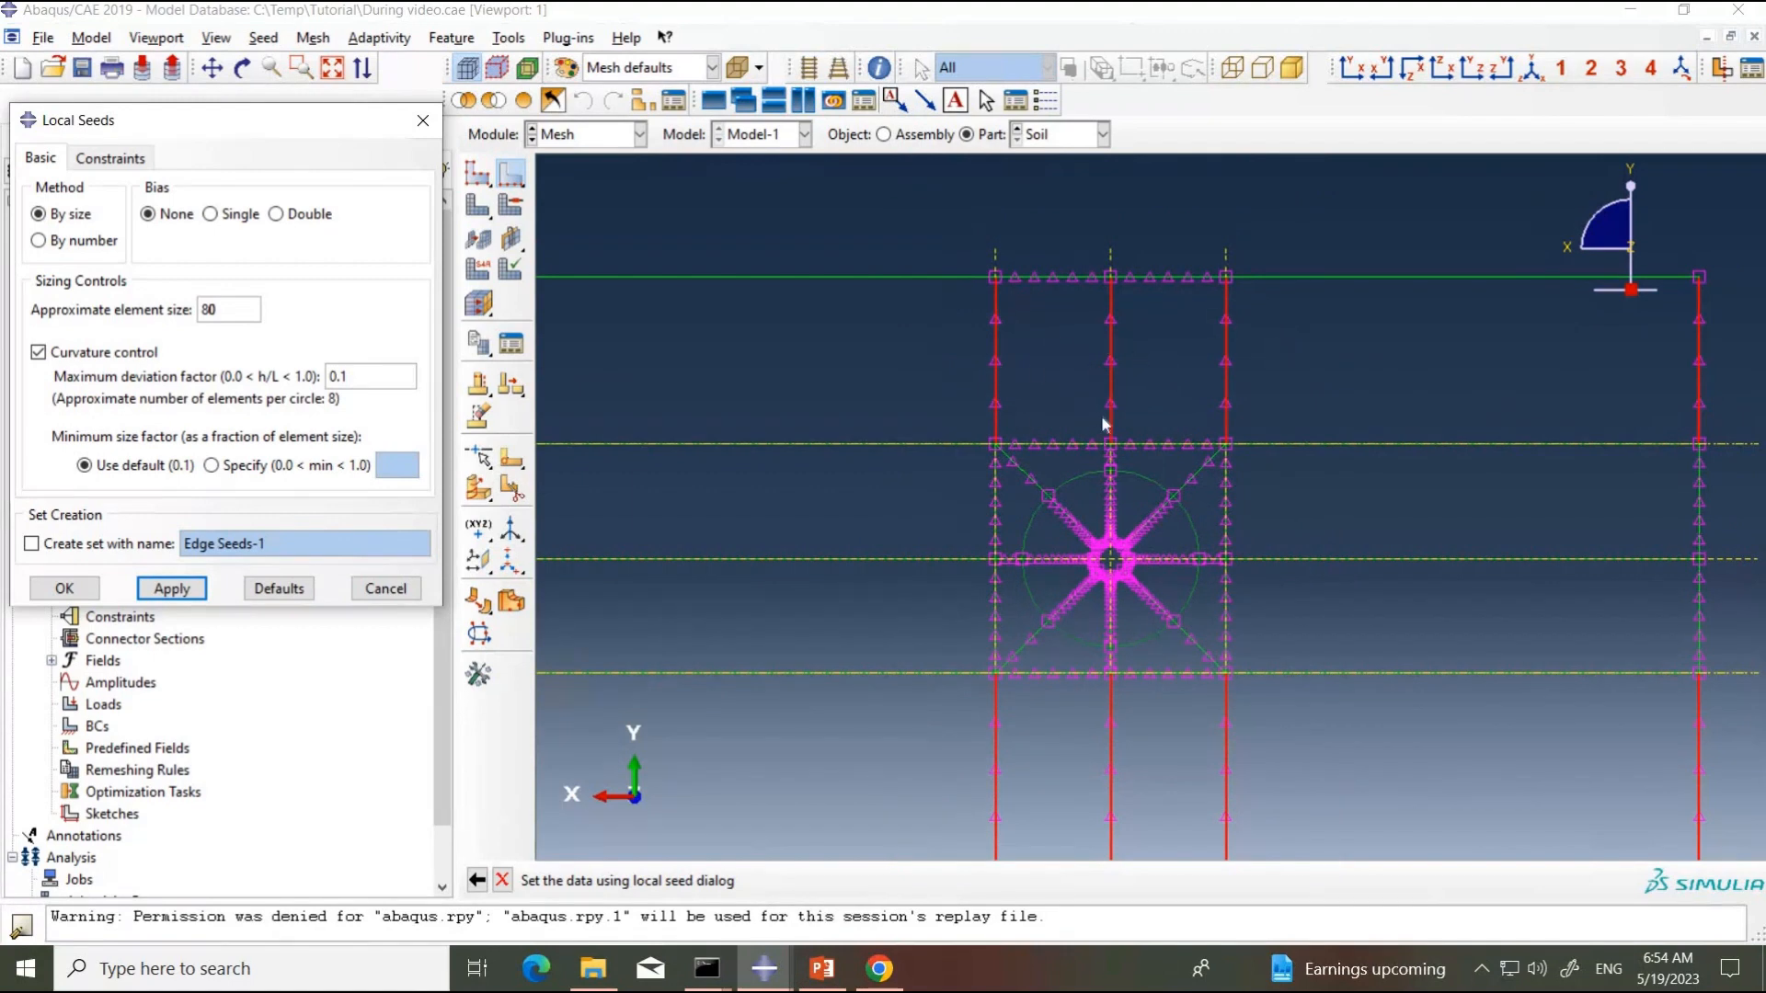
scroll(1106, 558, "down", 3)
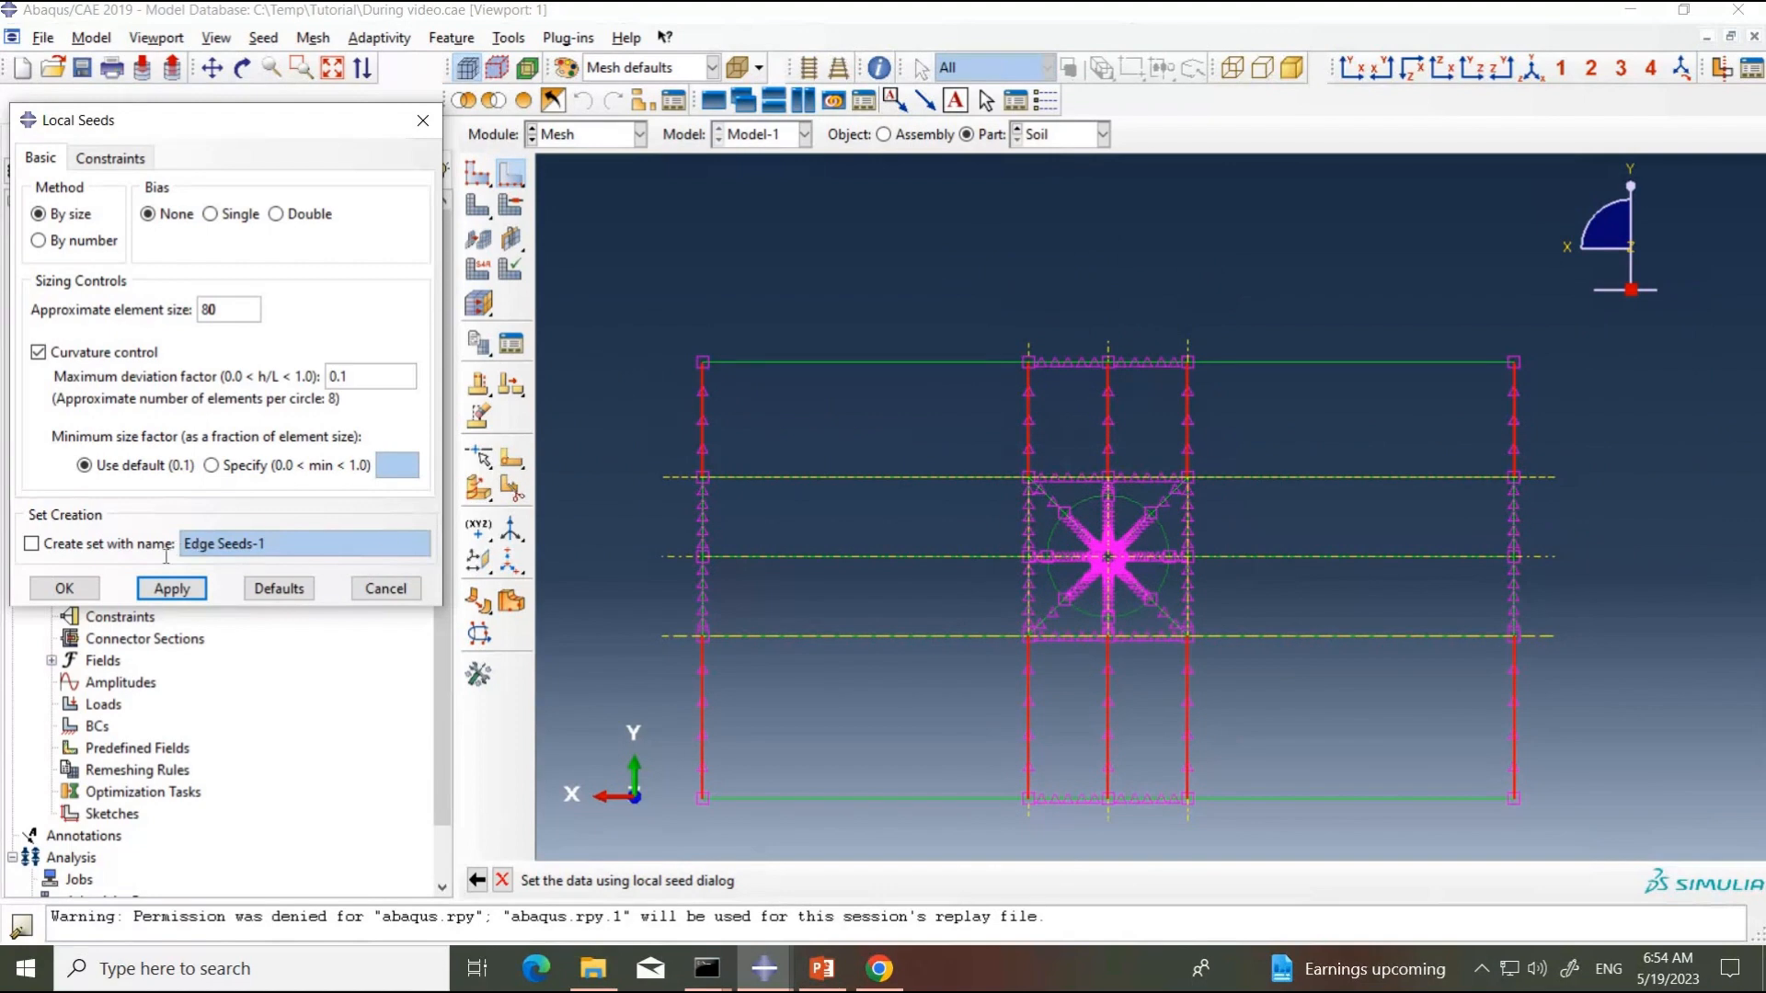
left_click(88, 588)
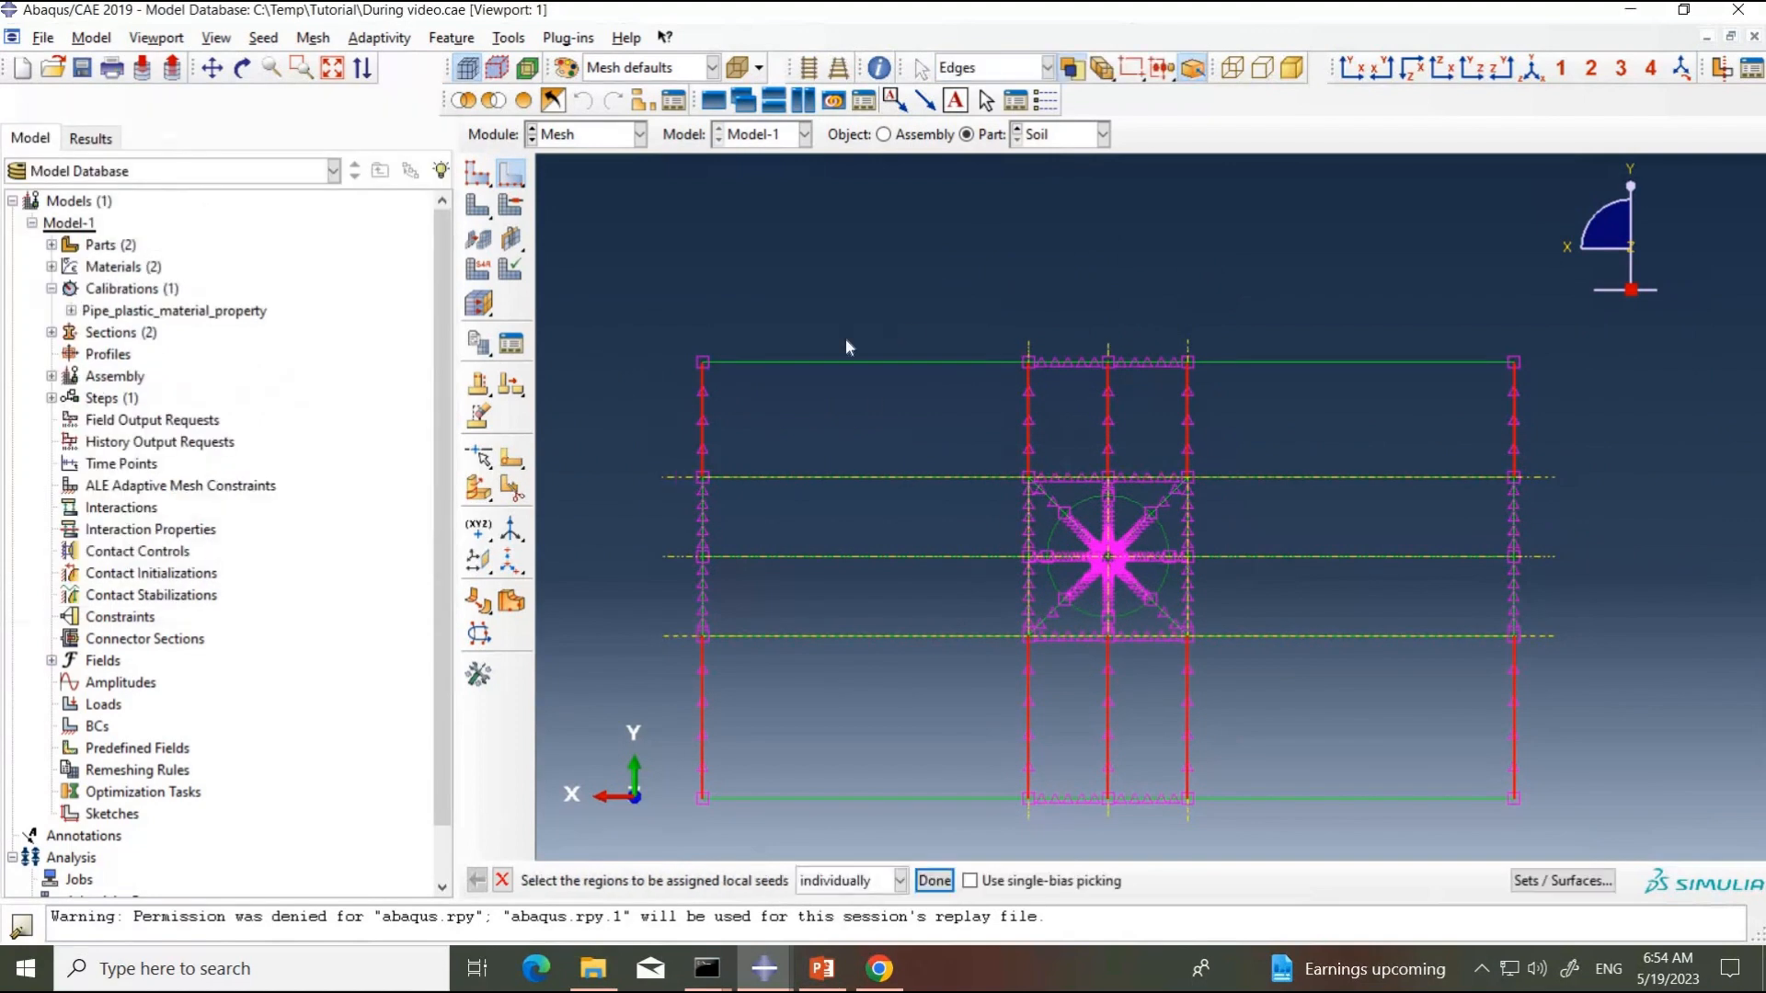
Step: Seed all horizontal edges on both sides of the central column by size with no bias and approximate element size 80
left_click_drag(810, 308, 897, 846)
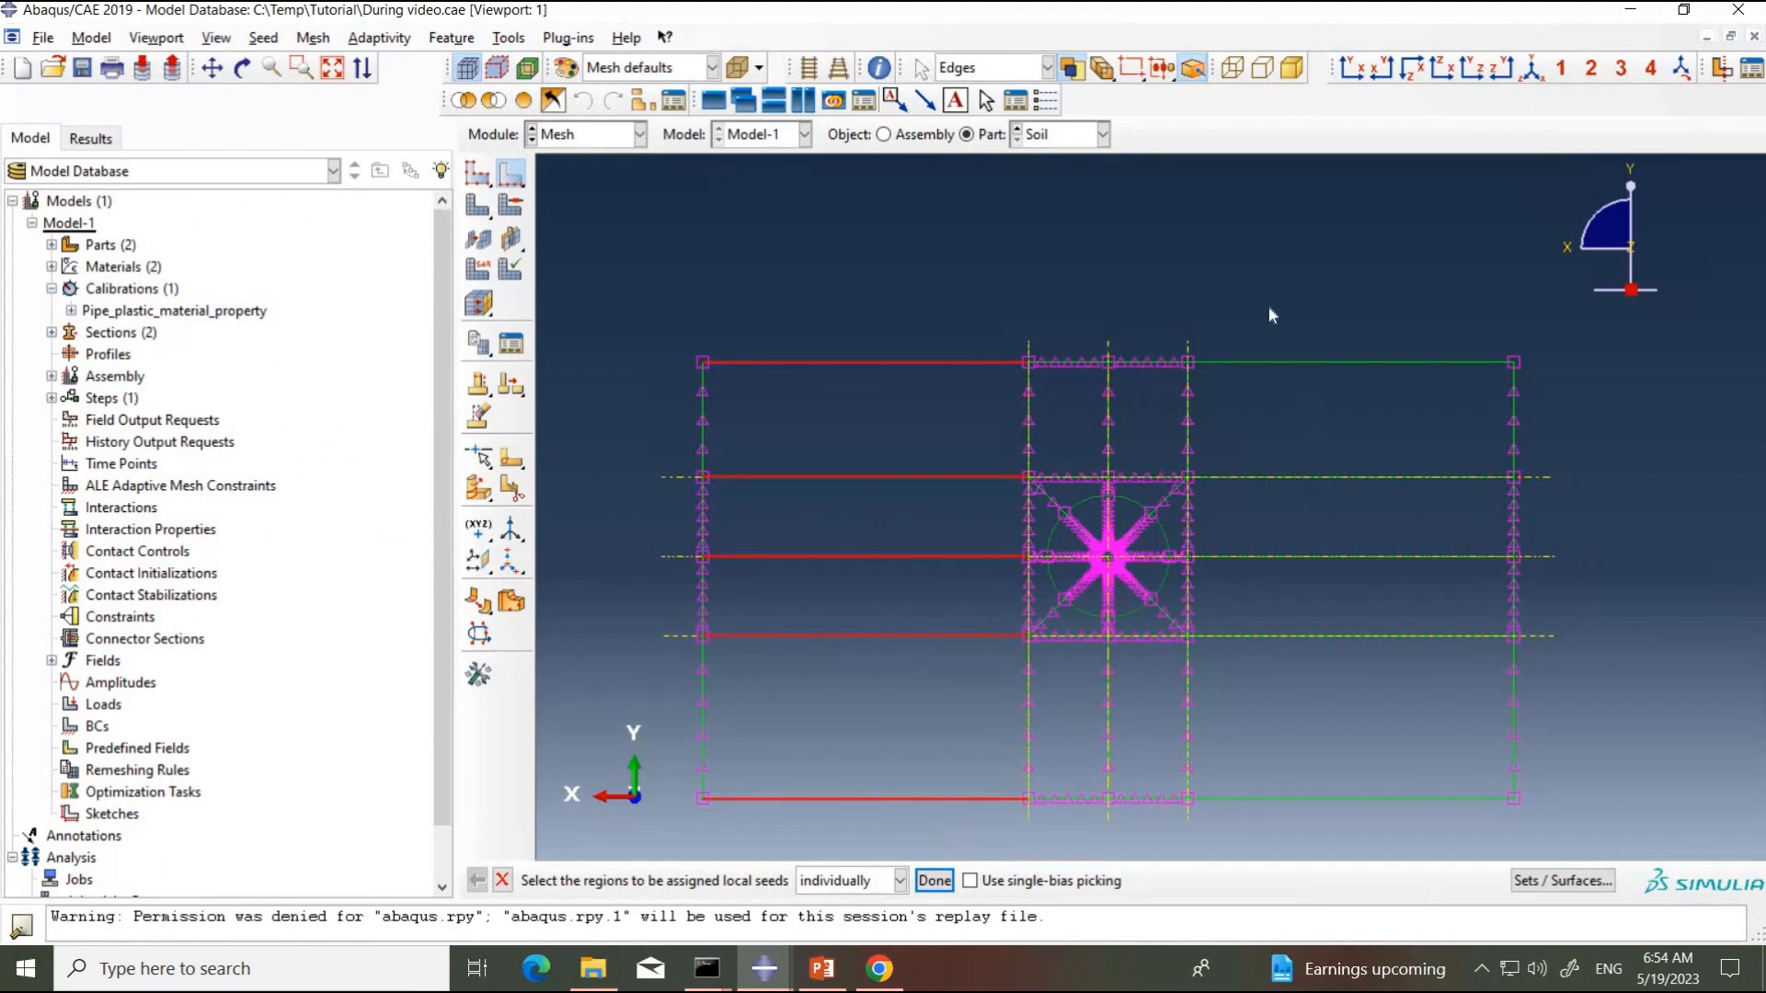
left_click_drag(1367, 717, 1366, 824, "shift")
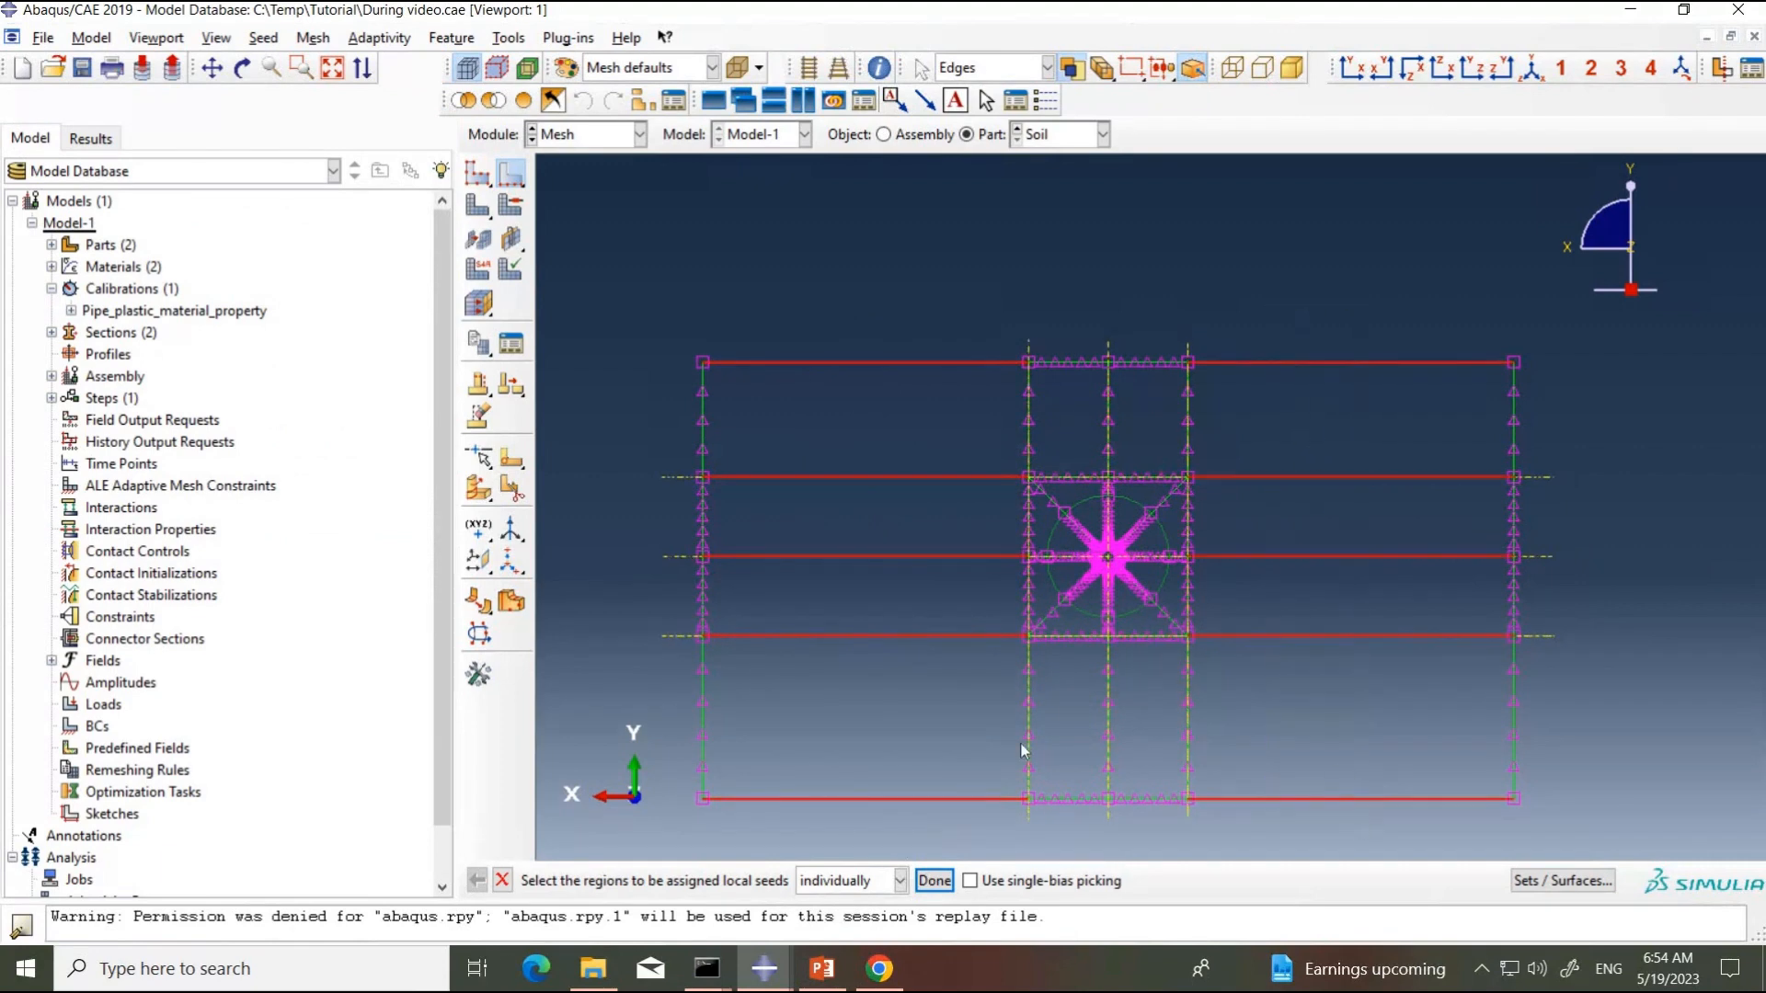
left_click(947, 879)
left_click(178, 589)
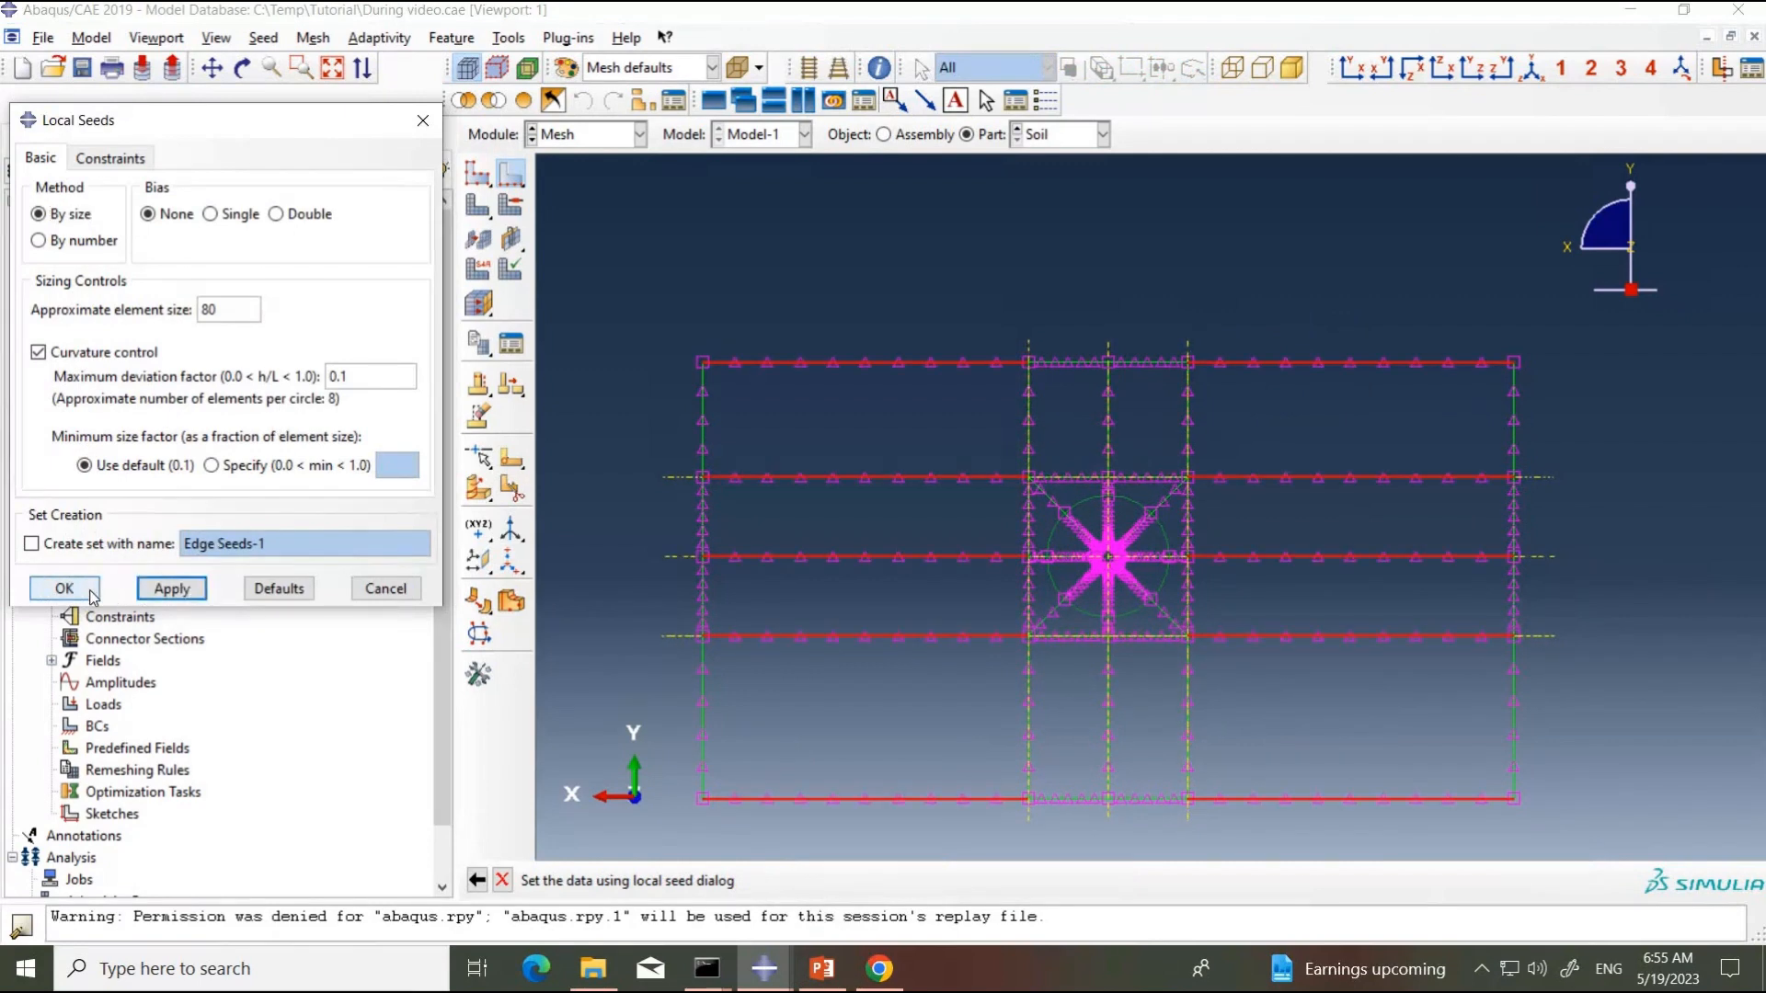
key("Return")
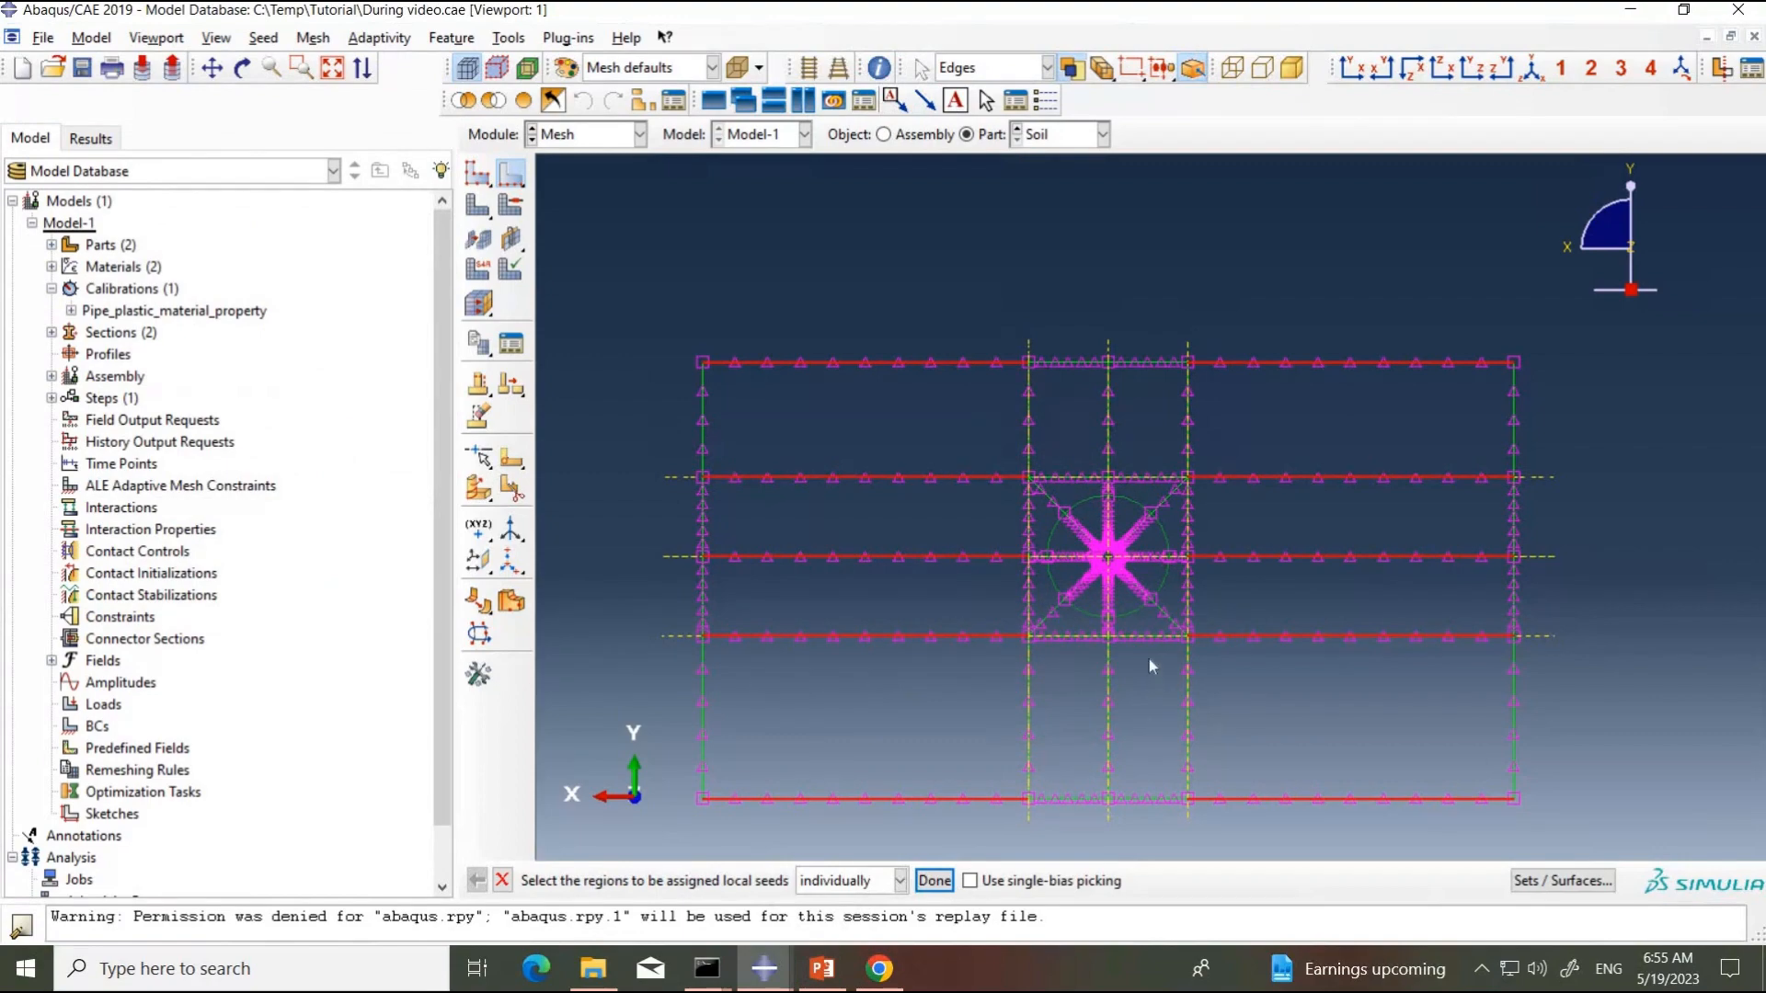
Step: Select all eight arc edges of the outer circle around the pipe hole for local seeding
scroll(1073, 563, "up", 6)
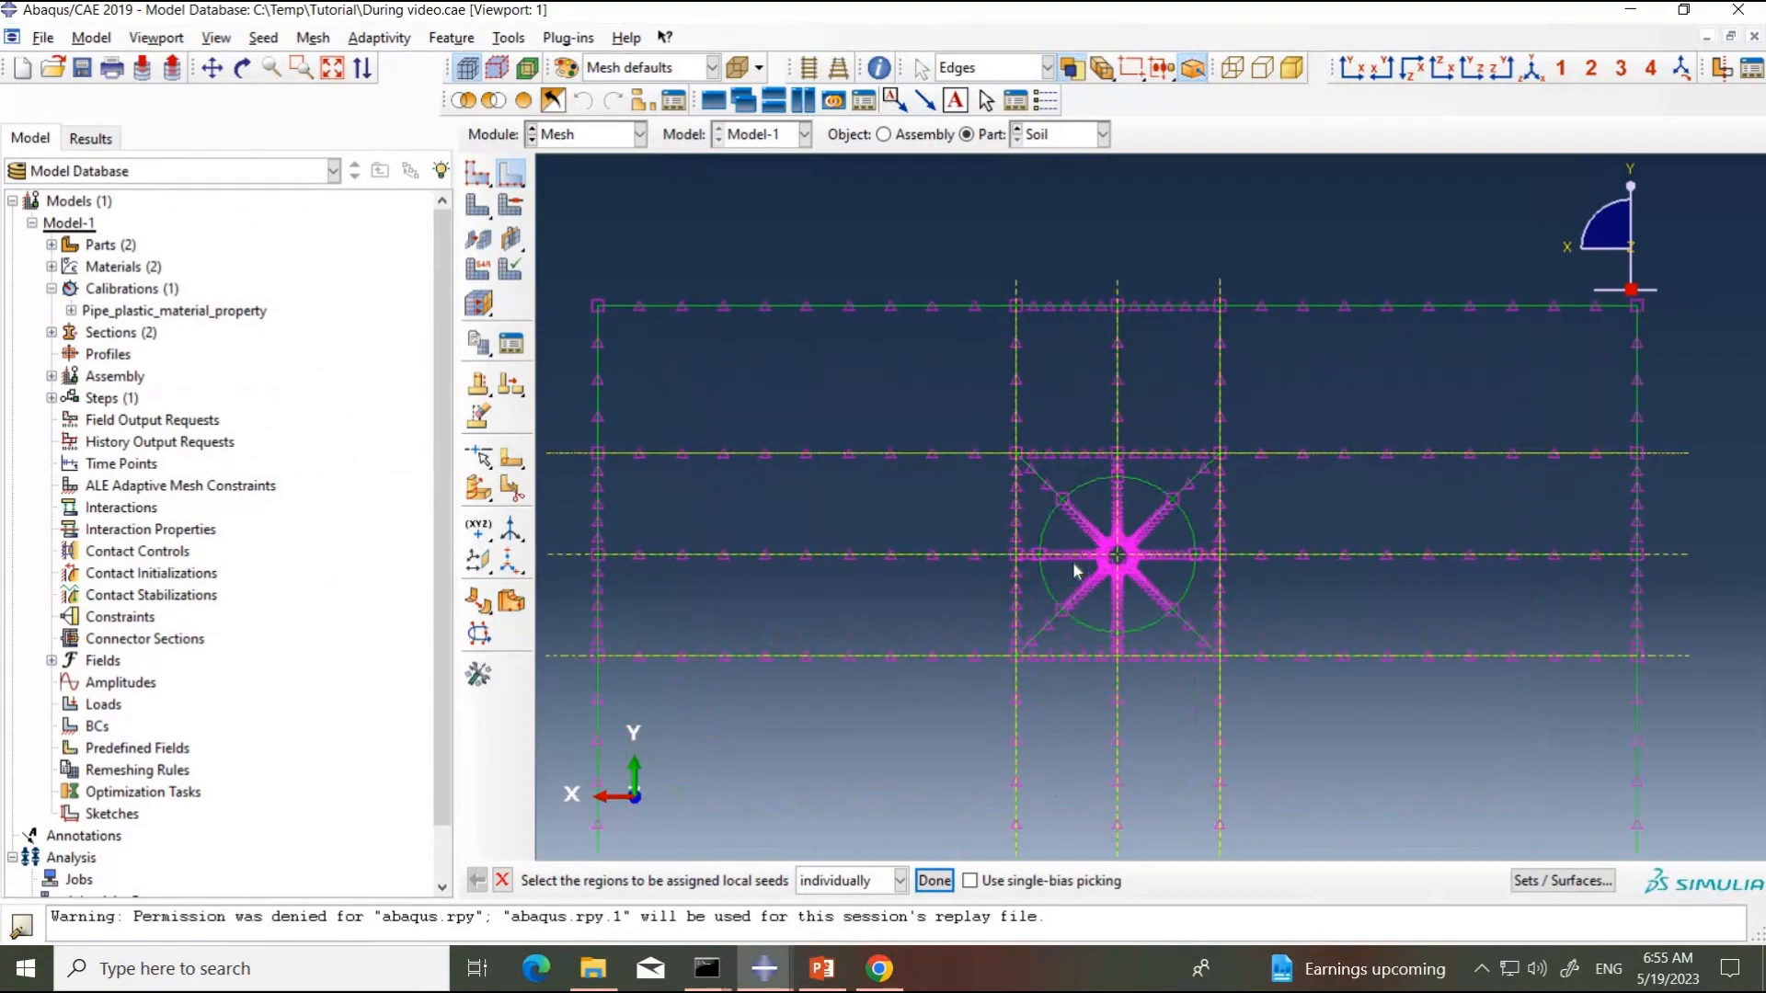
scroll(1053, 543, "up", 2)
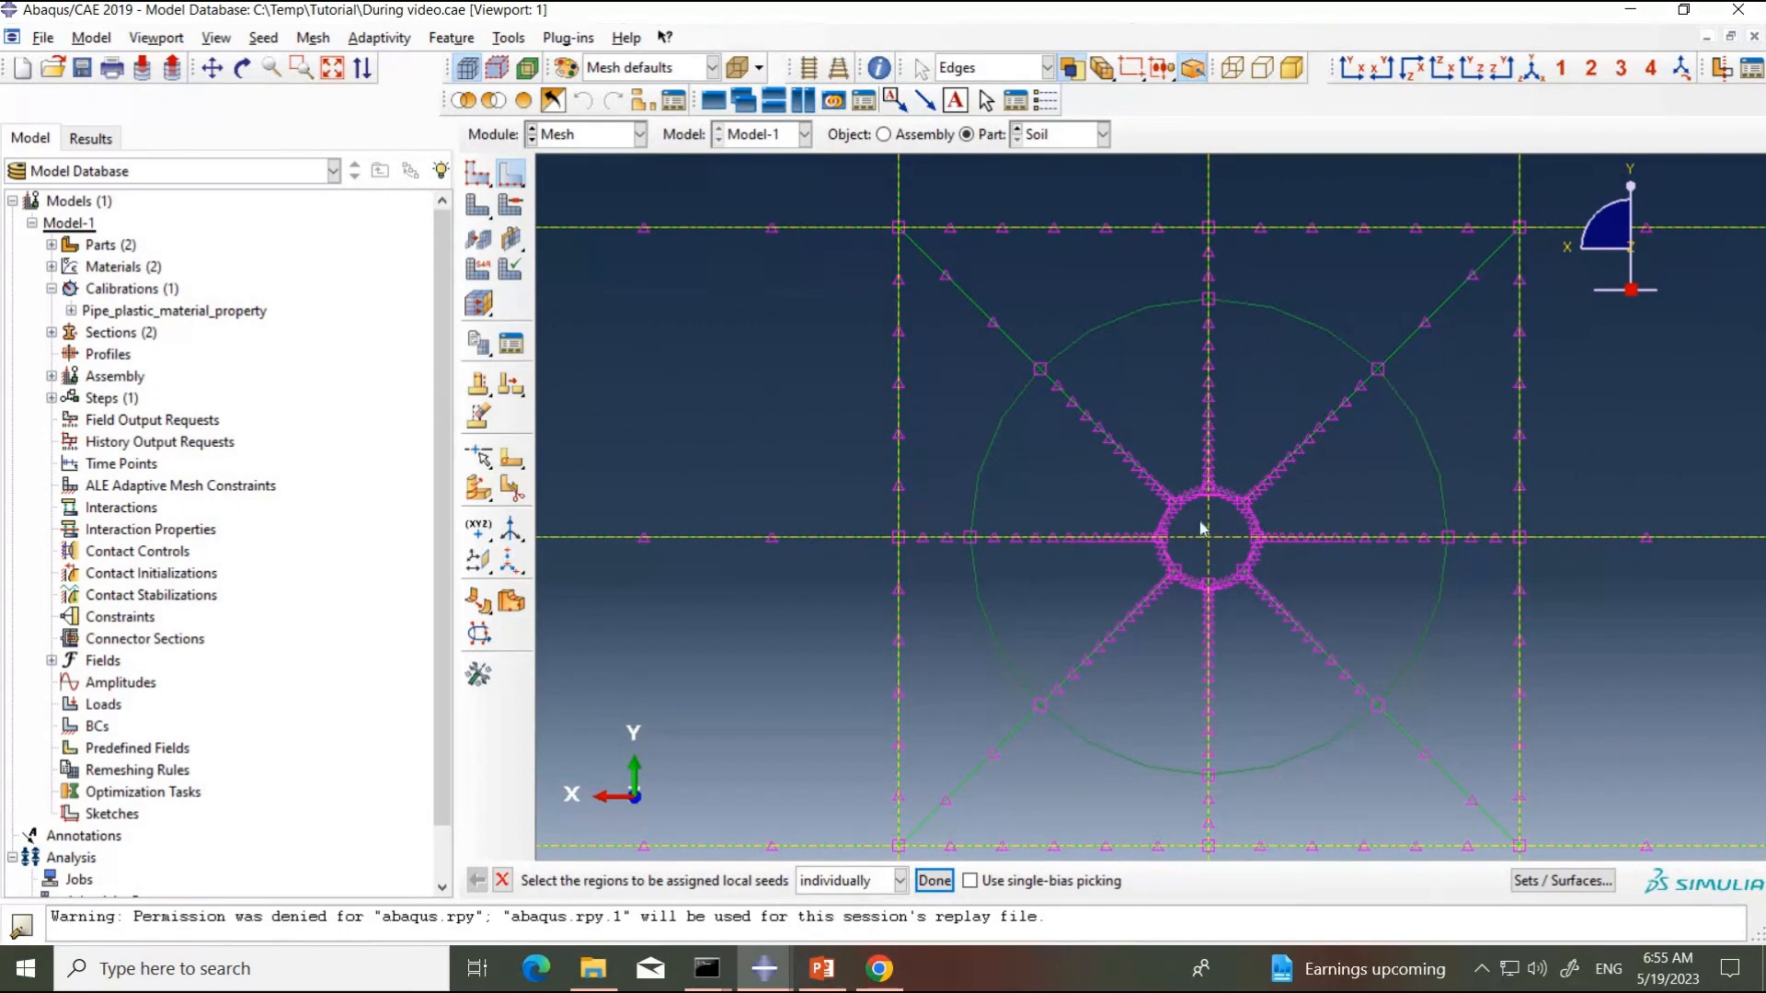
scroll(1184, 527, "up", 3)
scroll(1137, 540, "up", 2)
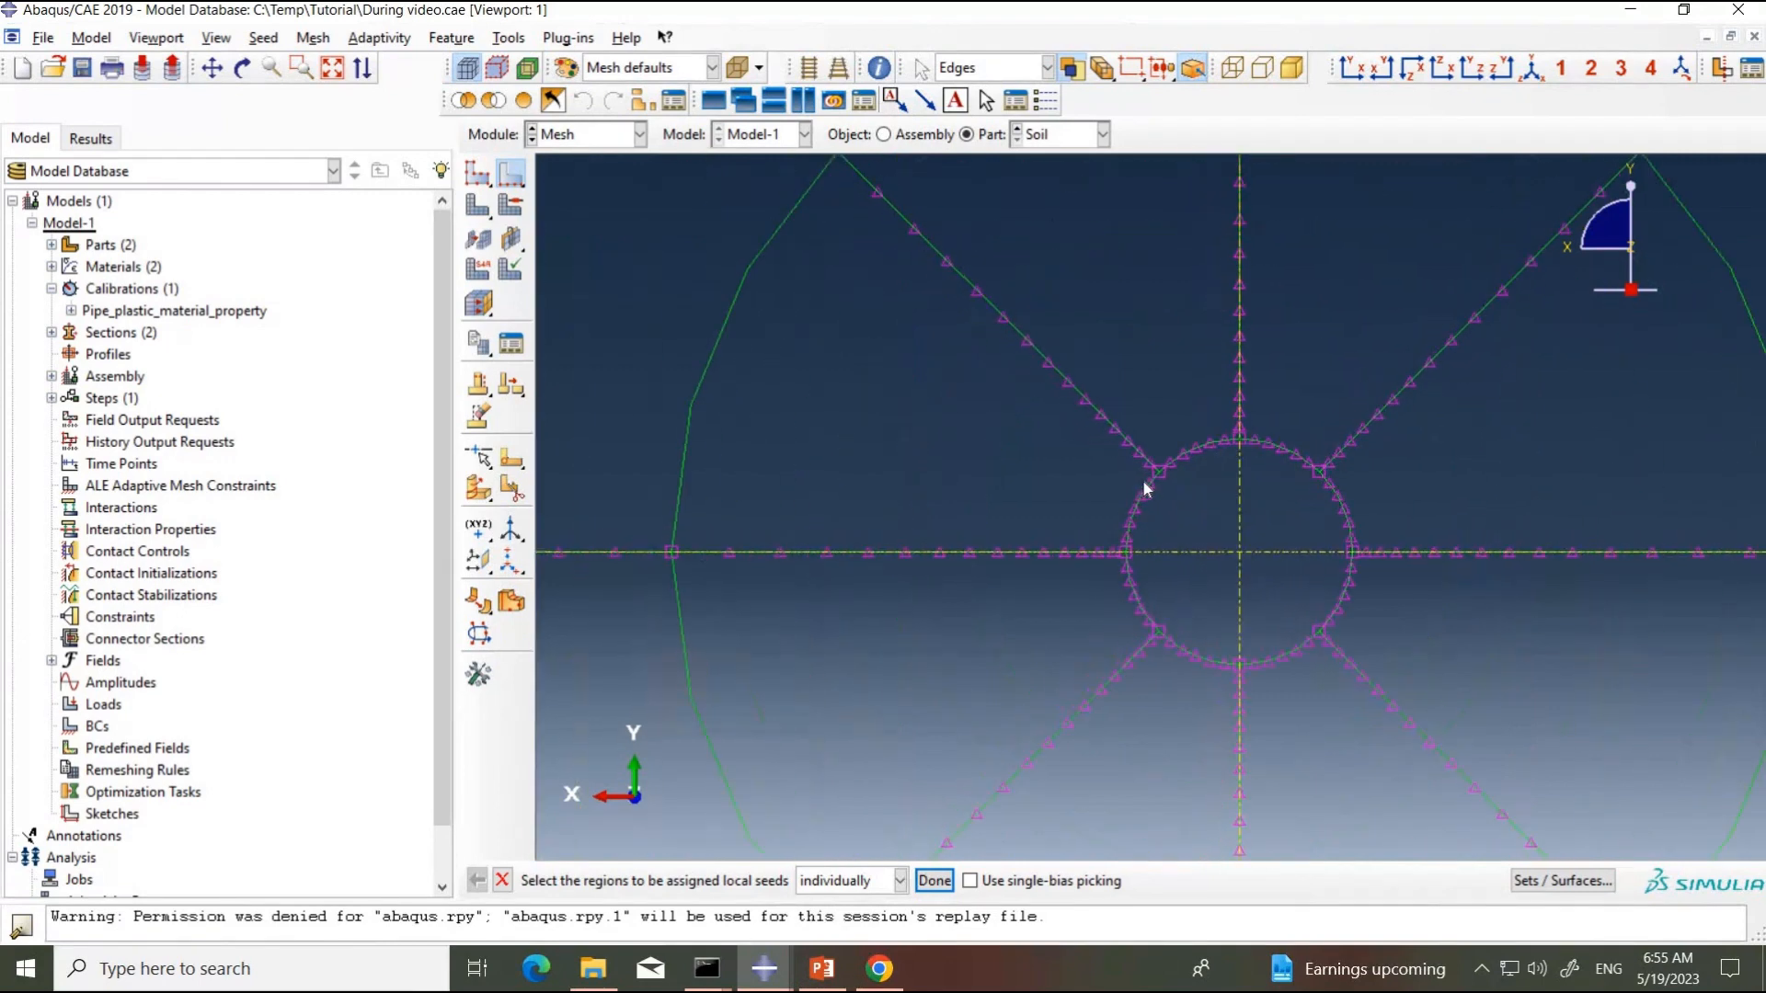
scroll(842, 402, "down", 1)
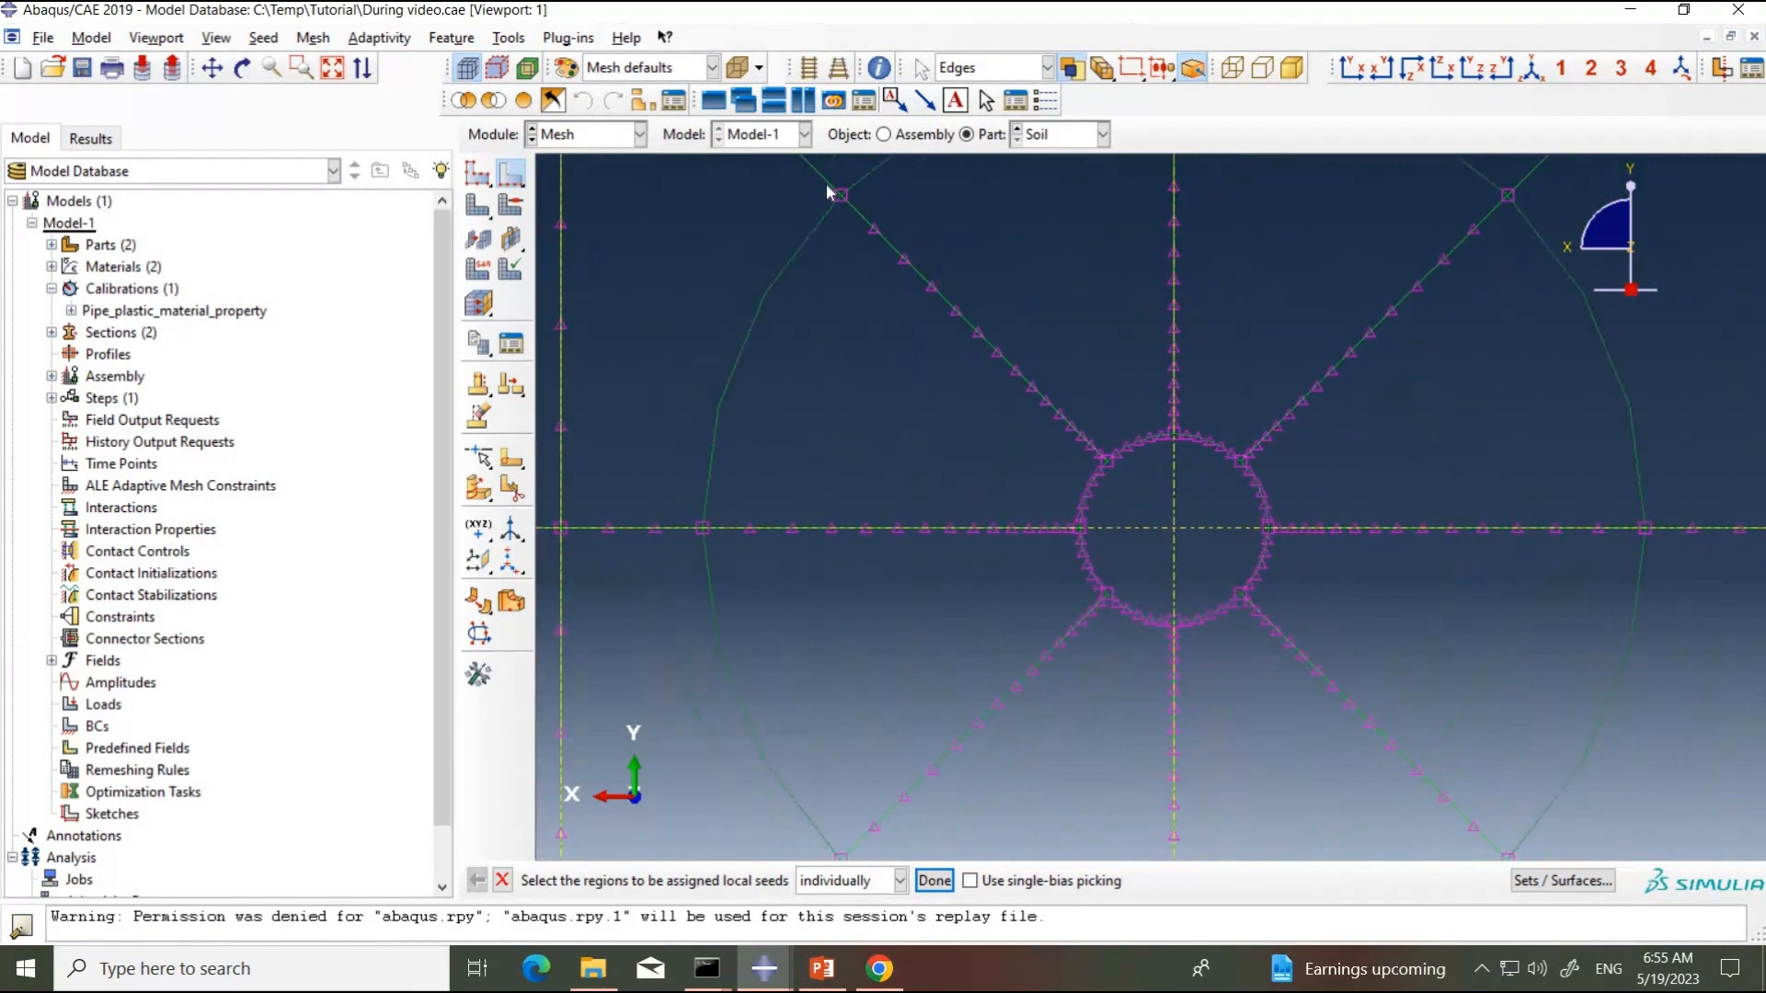
left_click(769, 346)
scroll(942, 537, "down", 3)
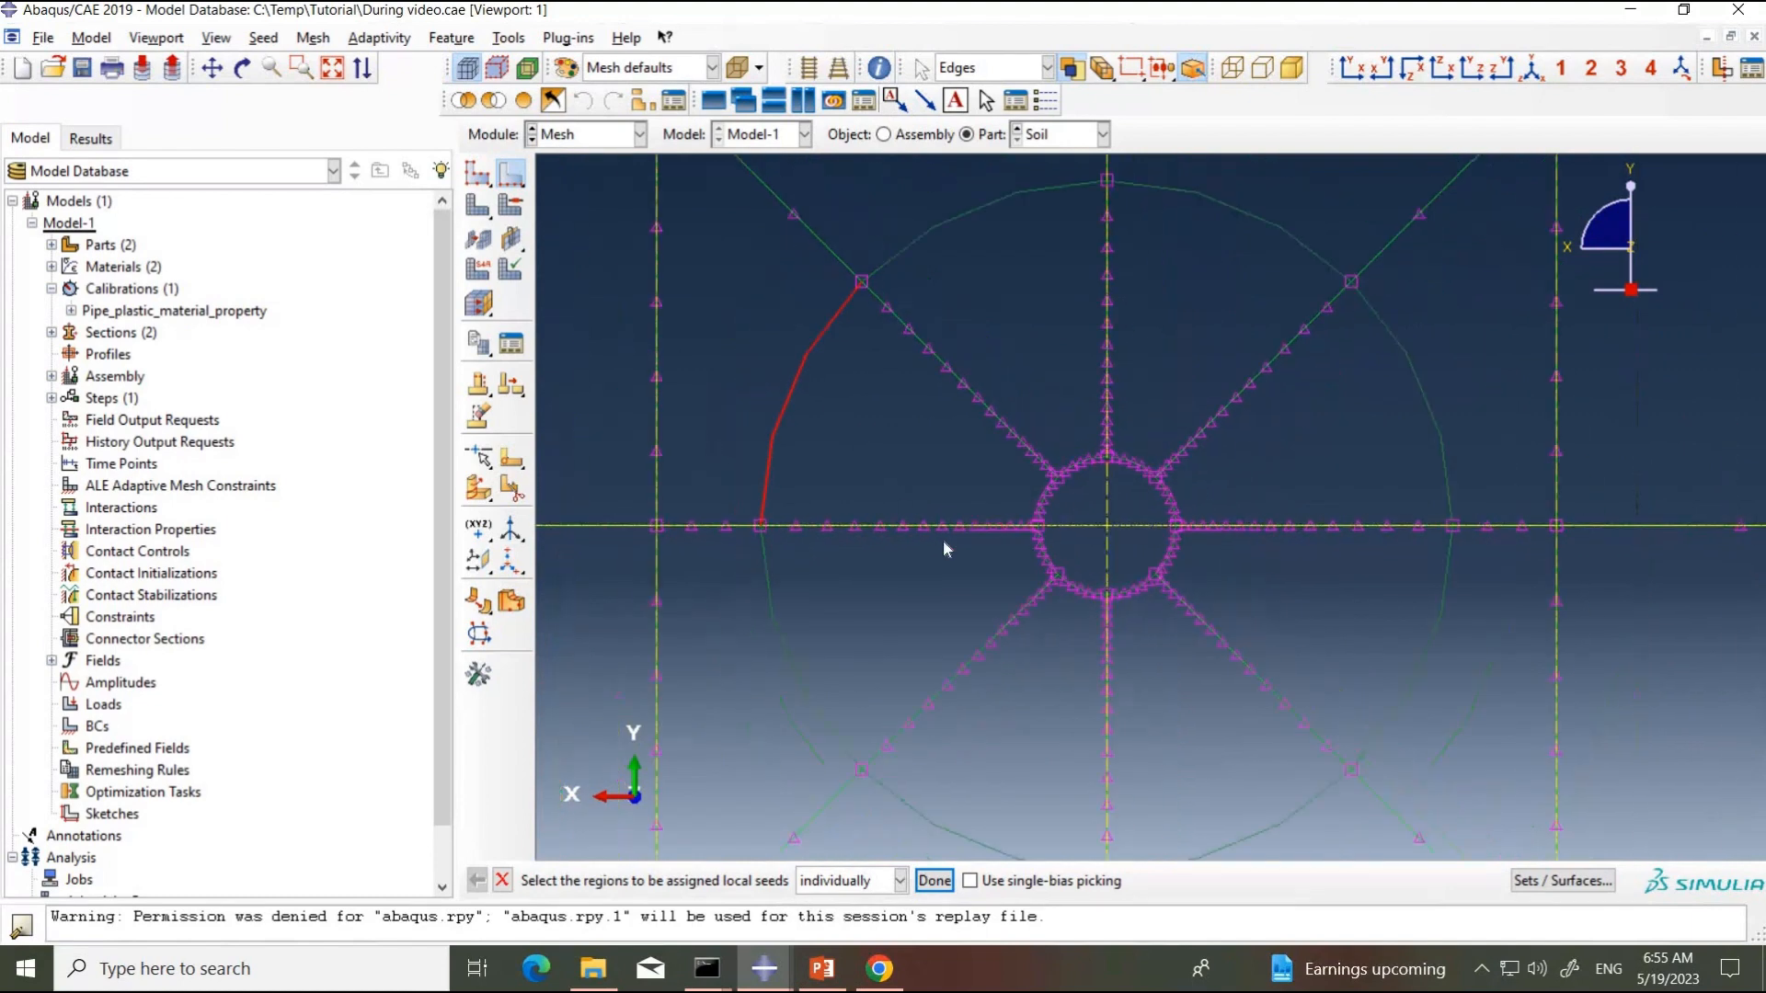
left_click(954, 292)
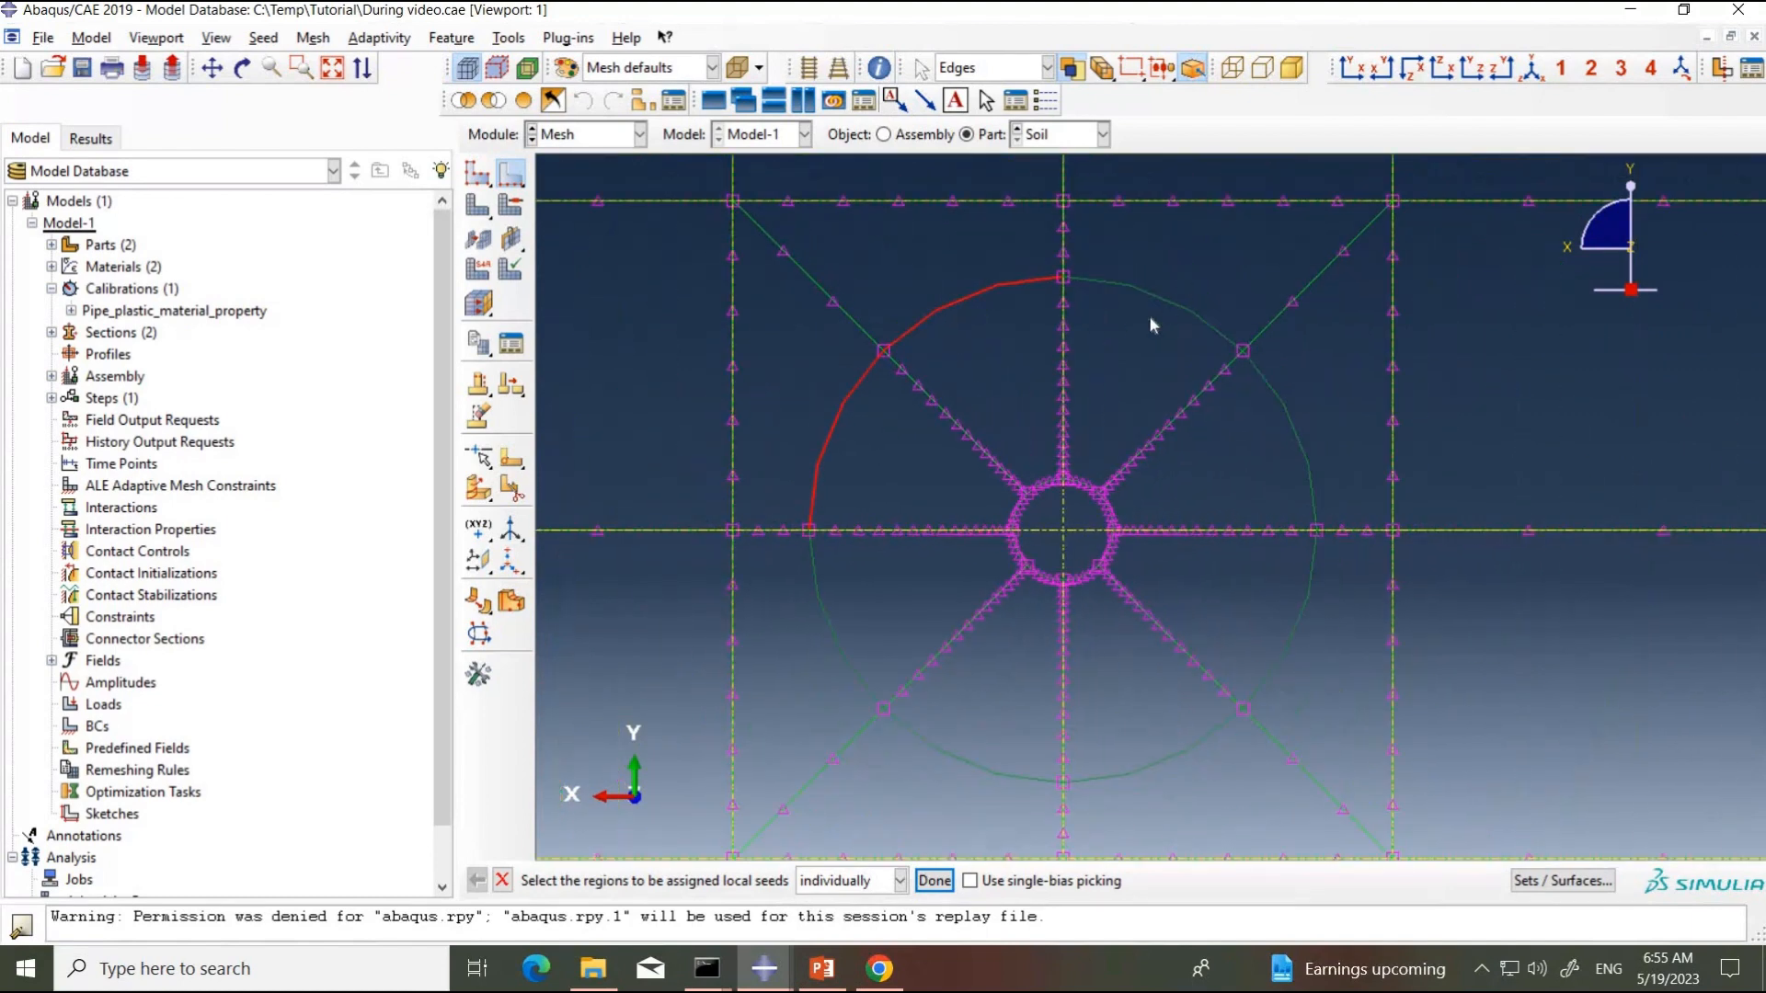
left_click(1150, 311)
left_click(1287, 633)
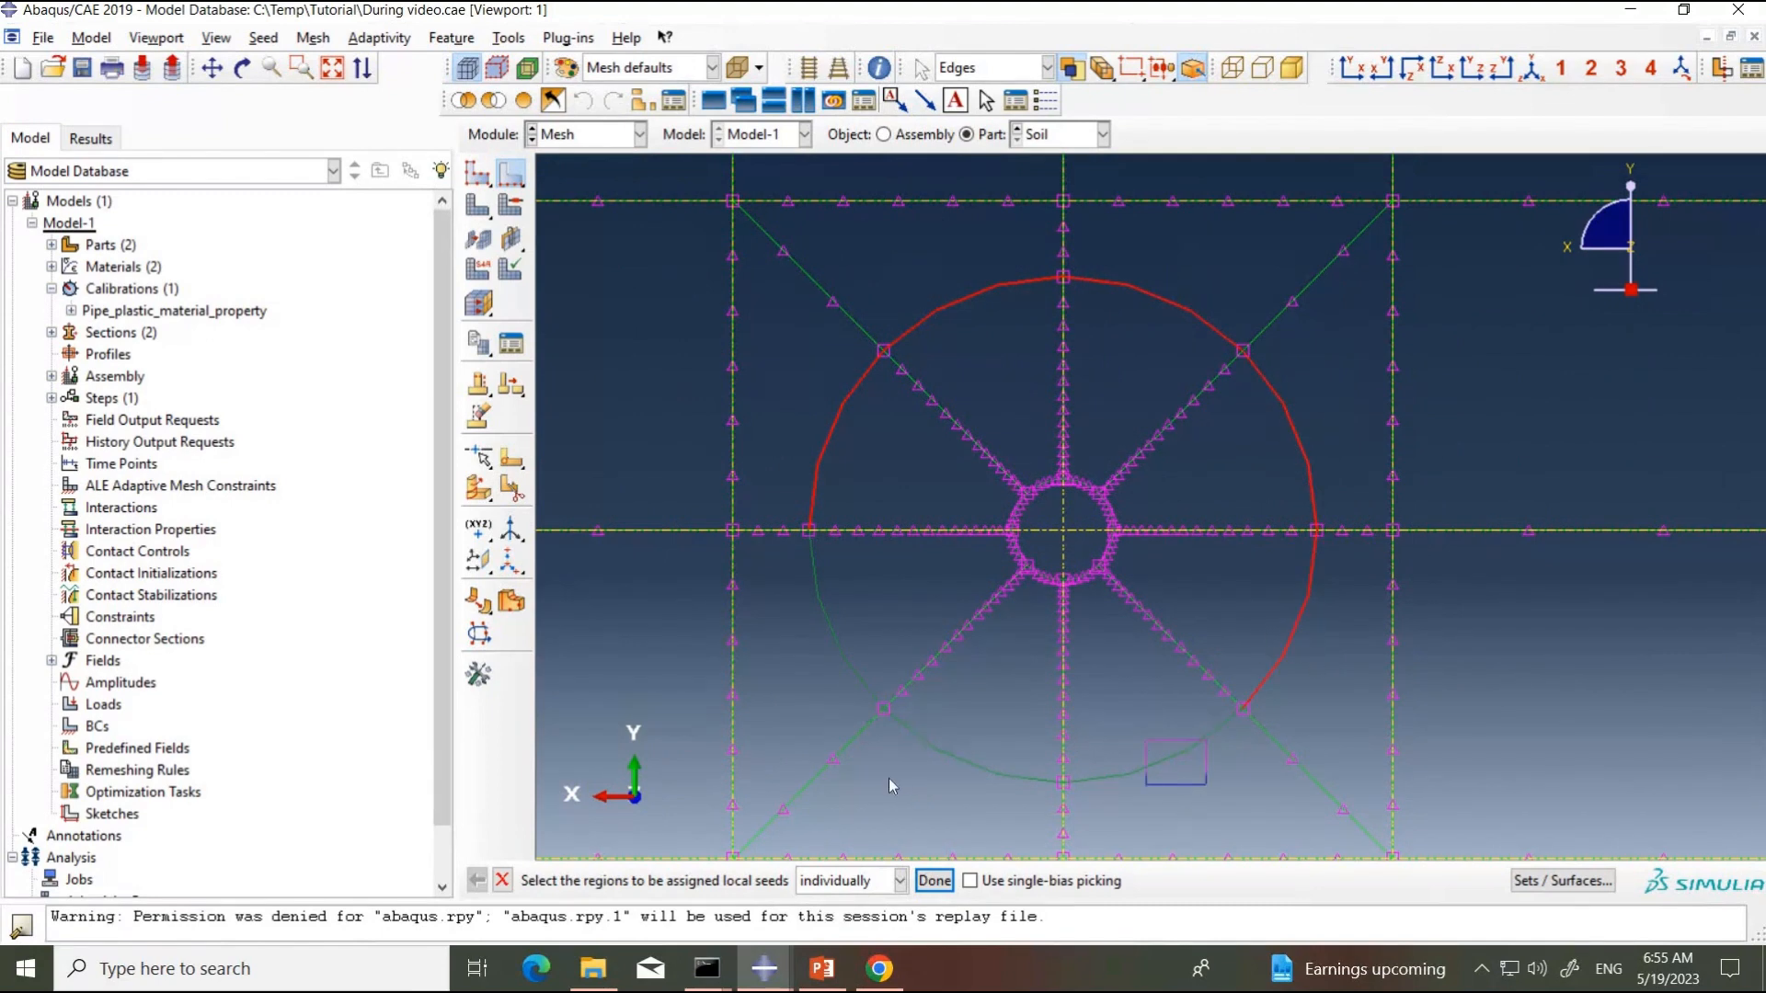
left_click(1164, 760)
left_click(983, 732)
left_click(872, 624)
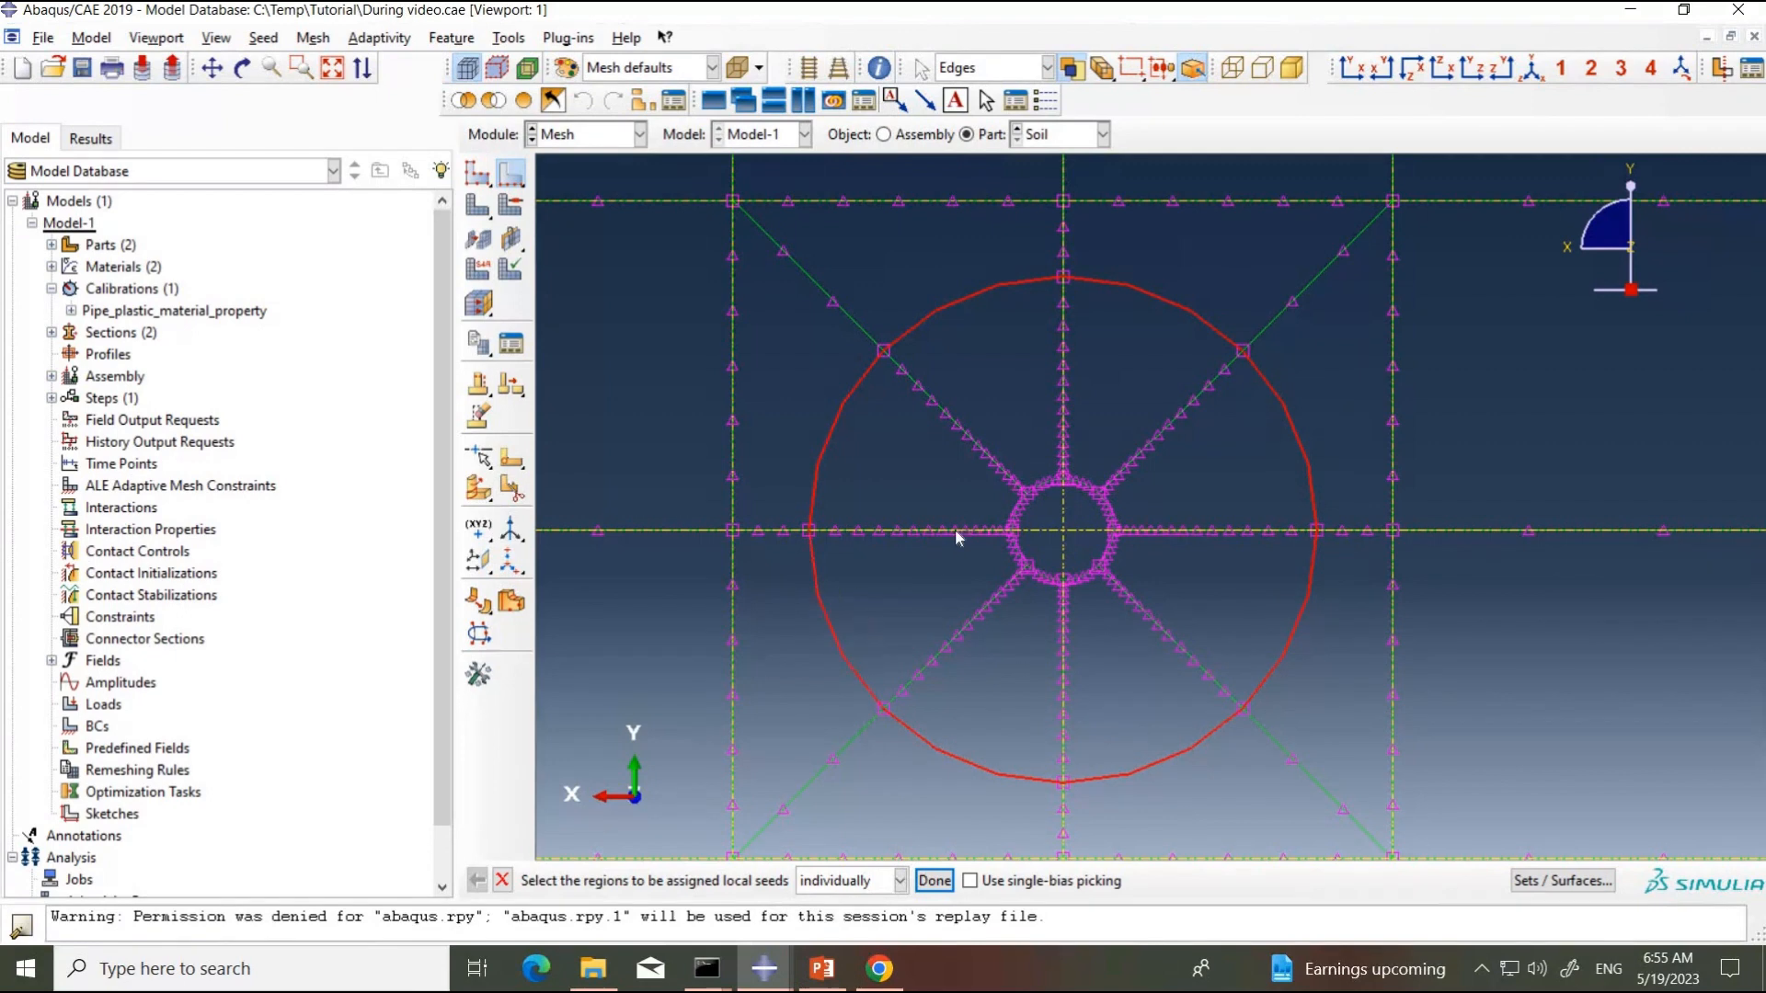
left_click(931, 882)
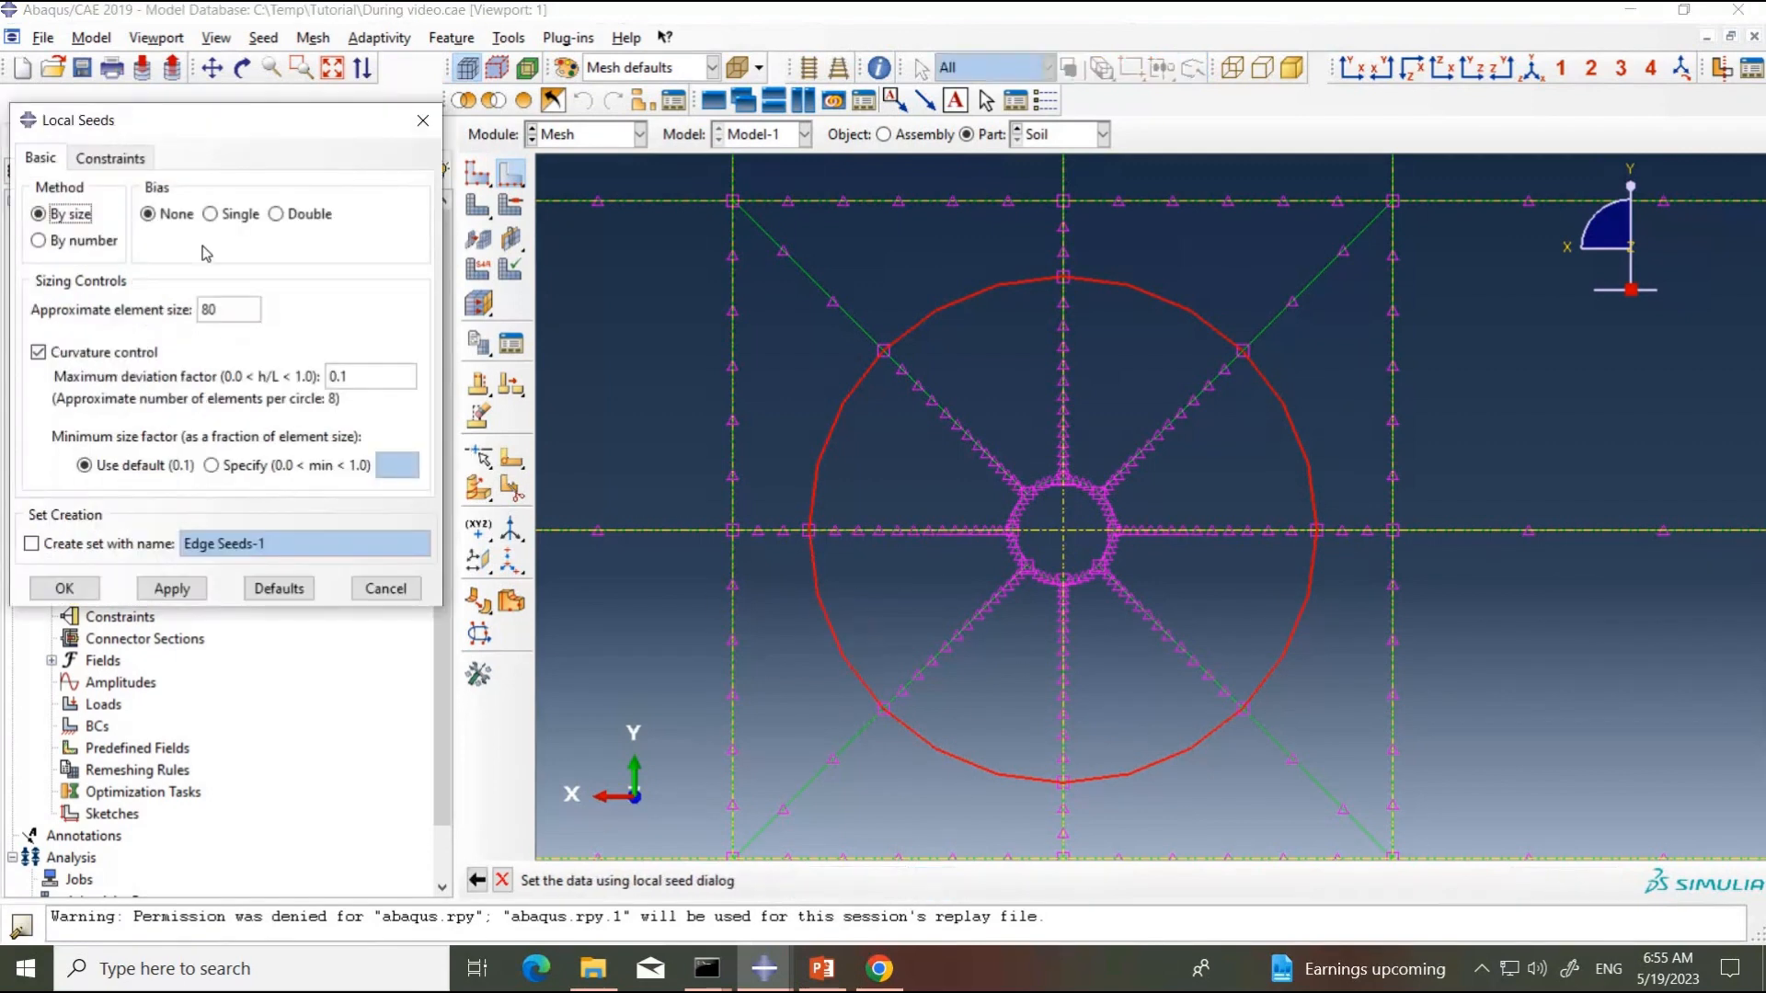
Step: Seed the selected arcs of the outer circle around the pipe hole by number, with no bias and 6 elements each
left_click(108, 242)
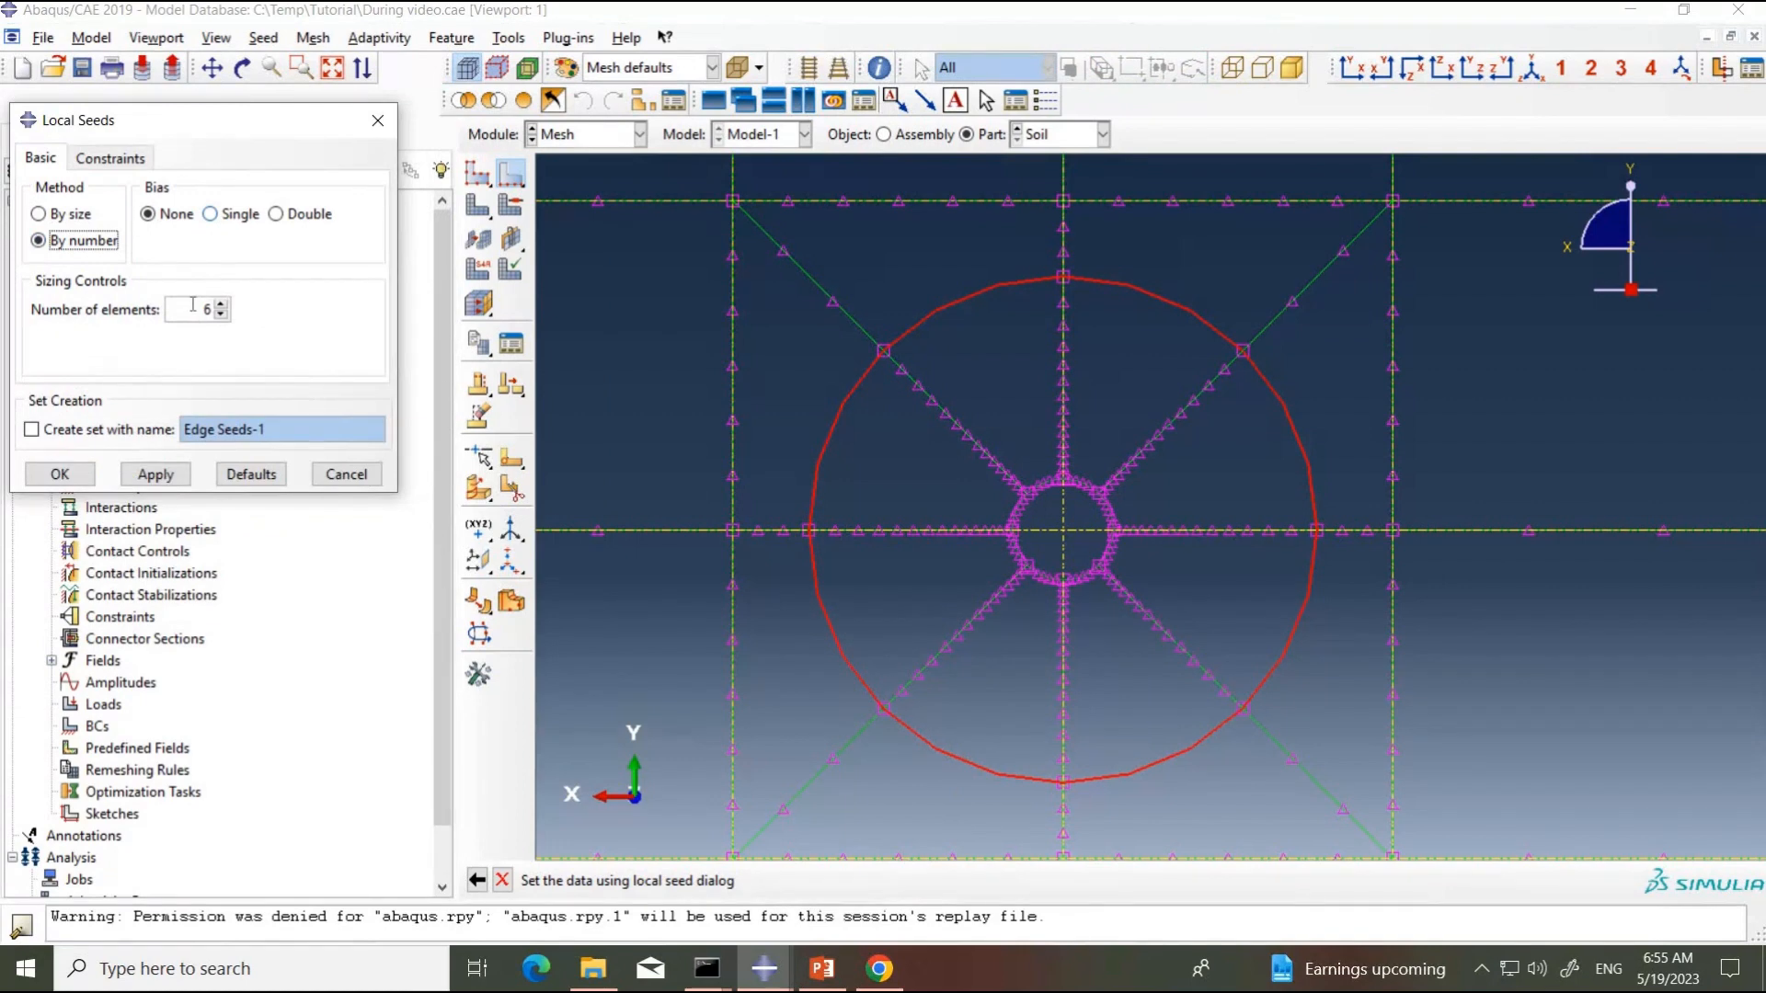
left_click(155, 475)
left_click(60, 475)
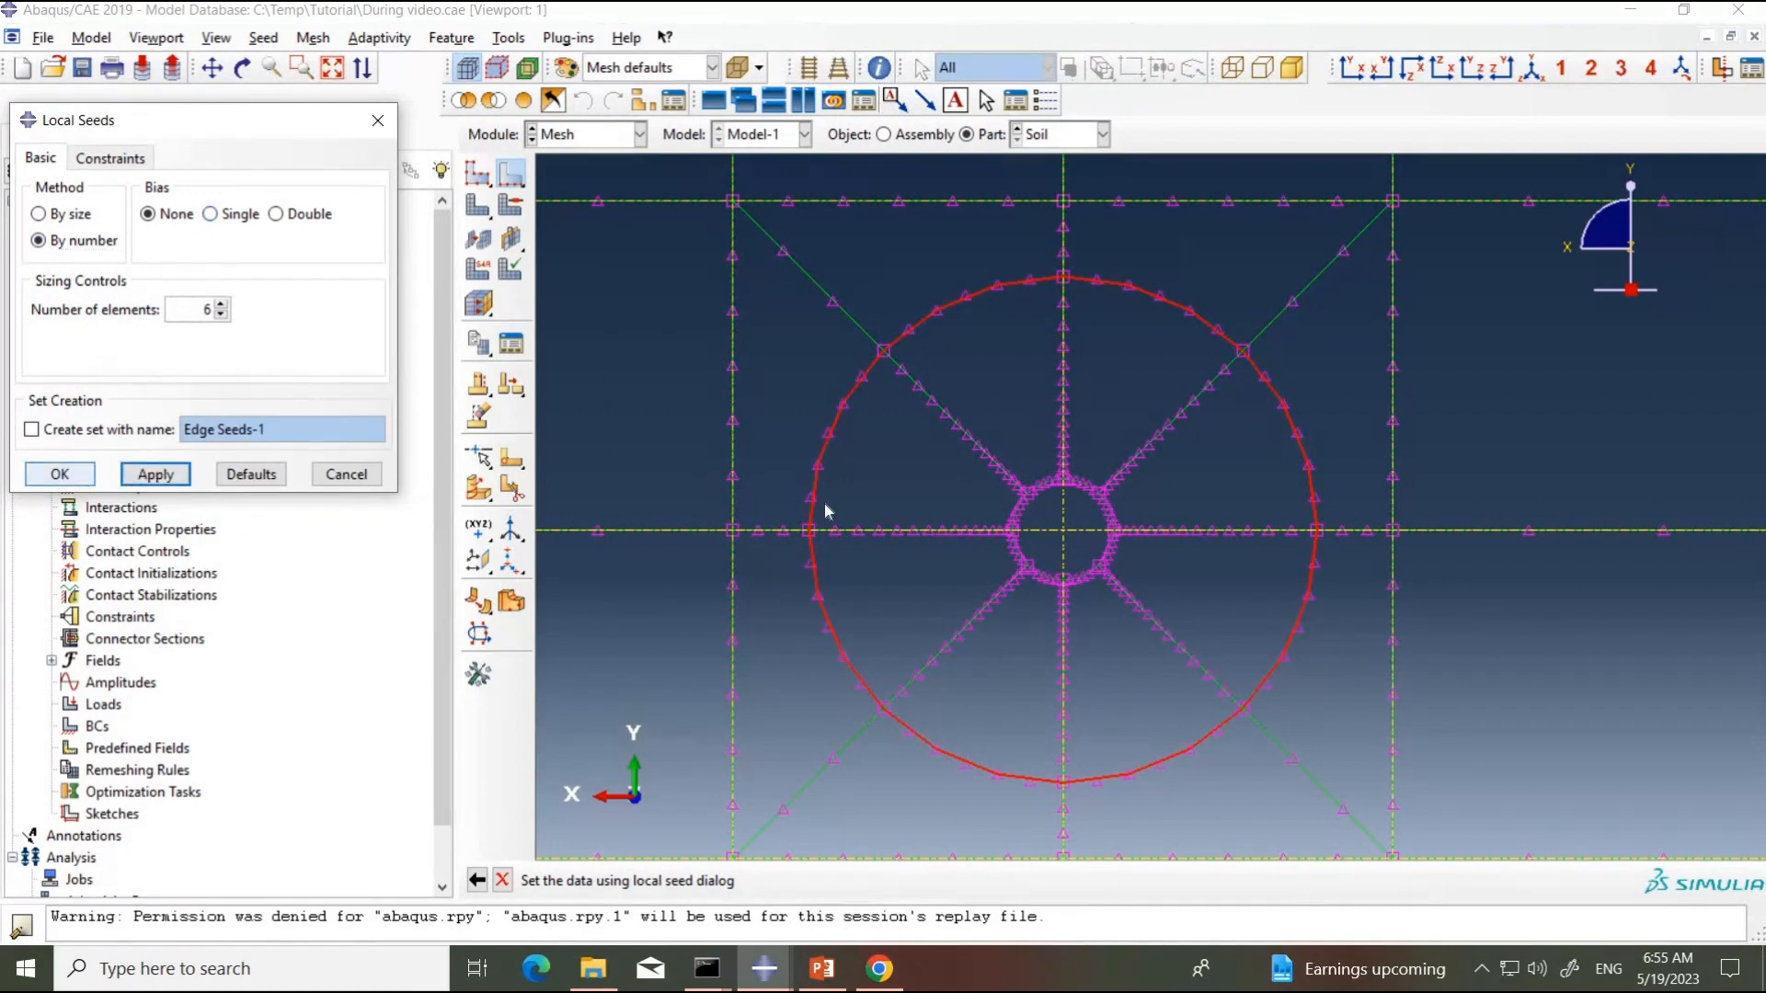
Step: Examine the seed distribution over the whole cross-section and around the pipe hole from both ends of the Soil part
scroll(1241, 571, "down", 5)
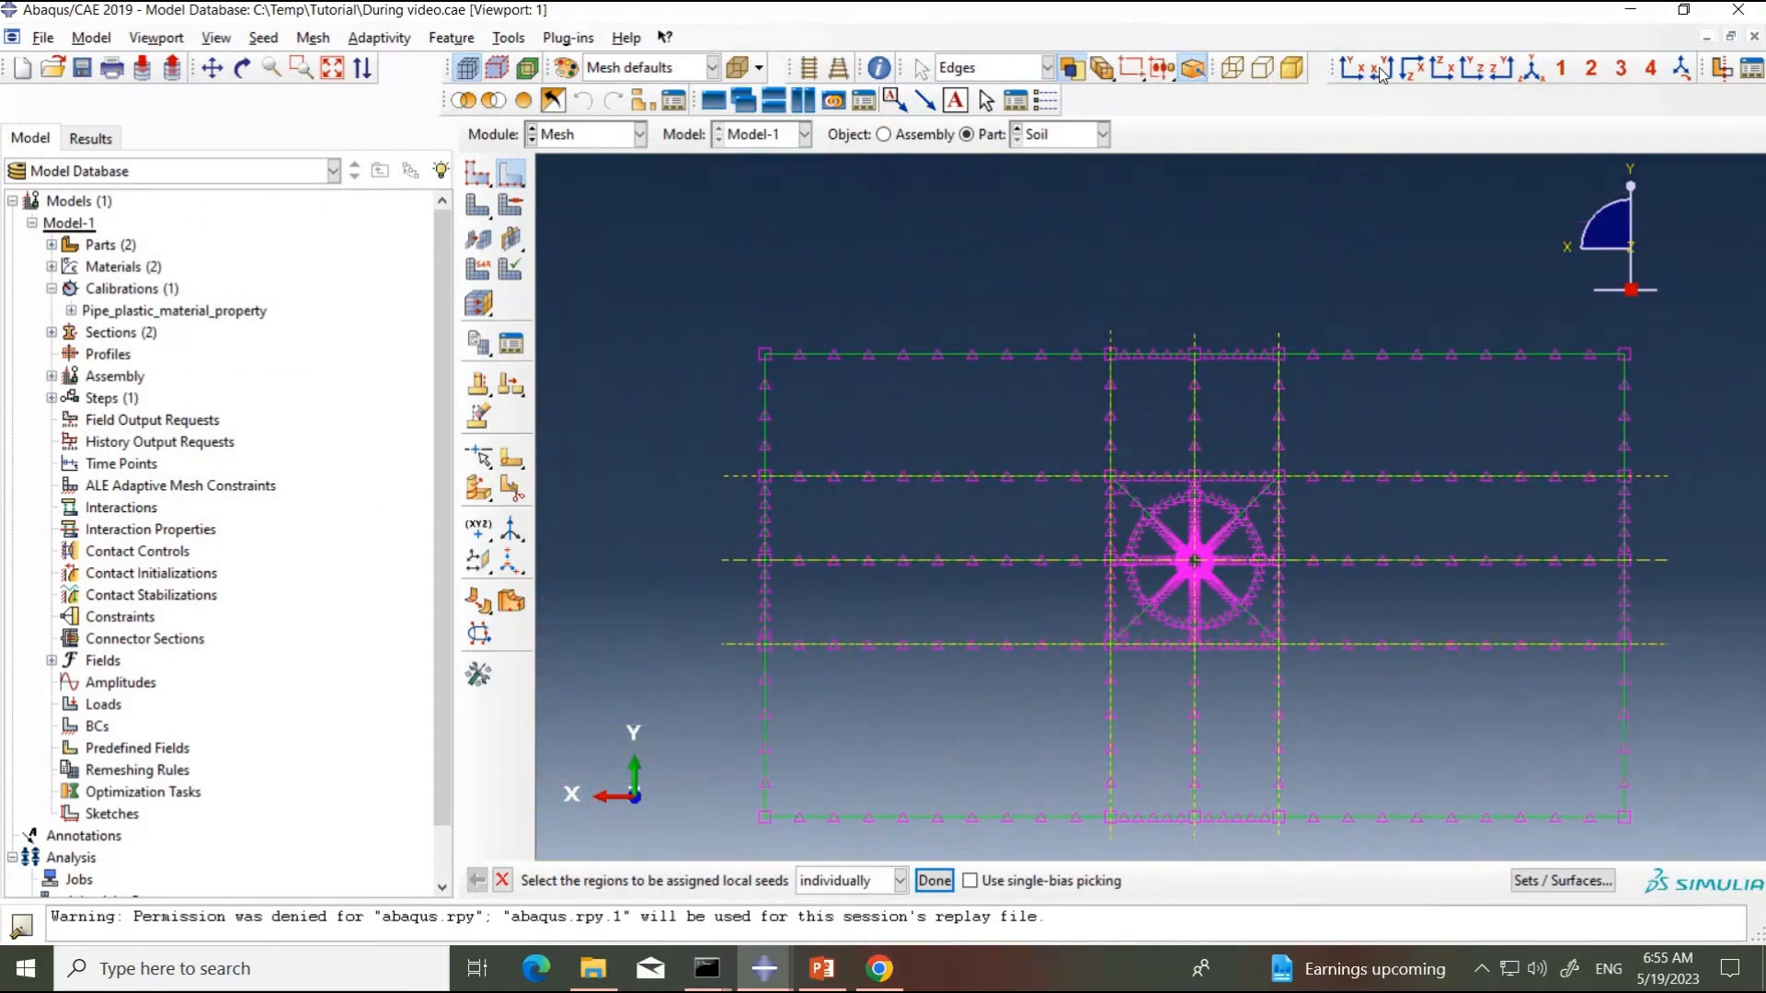
scroll(1164, 543, "up", 1)
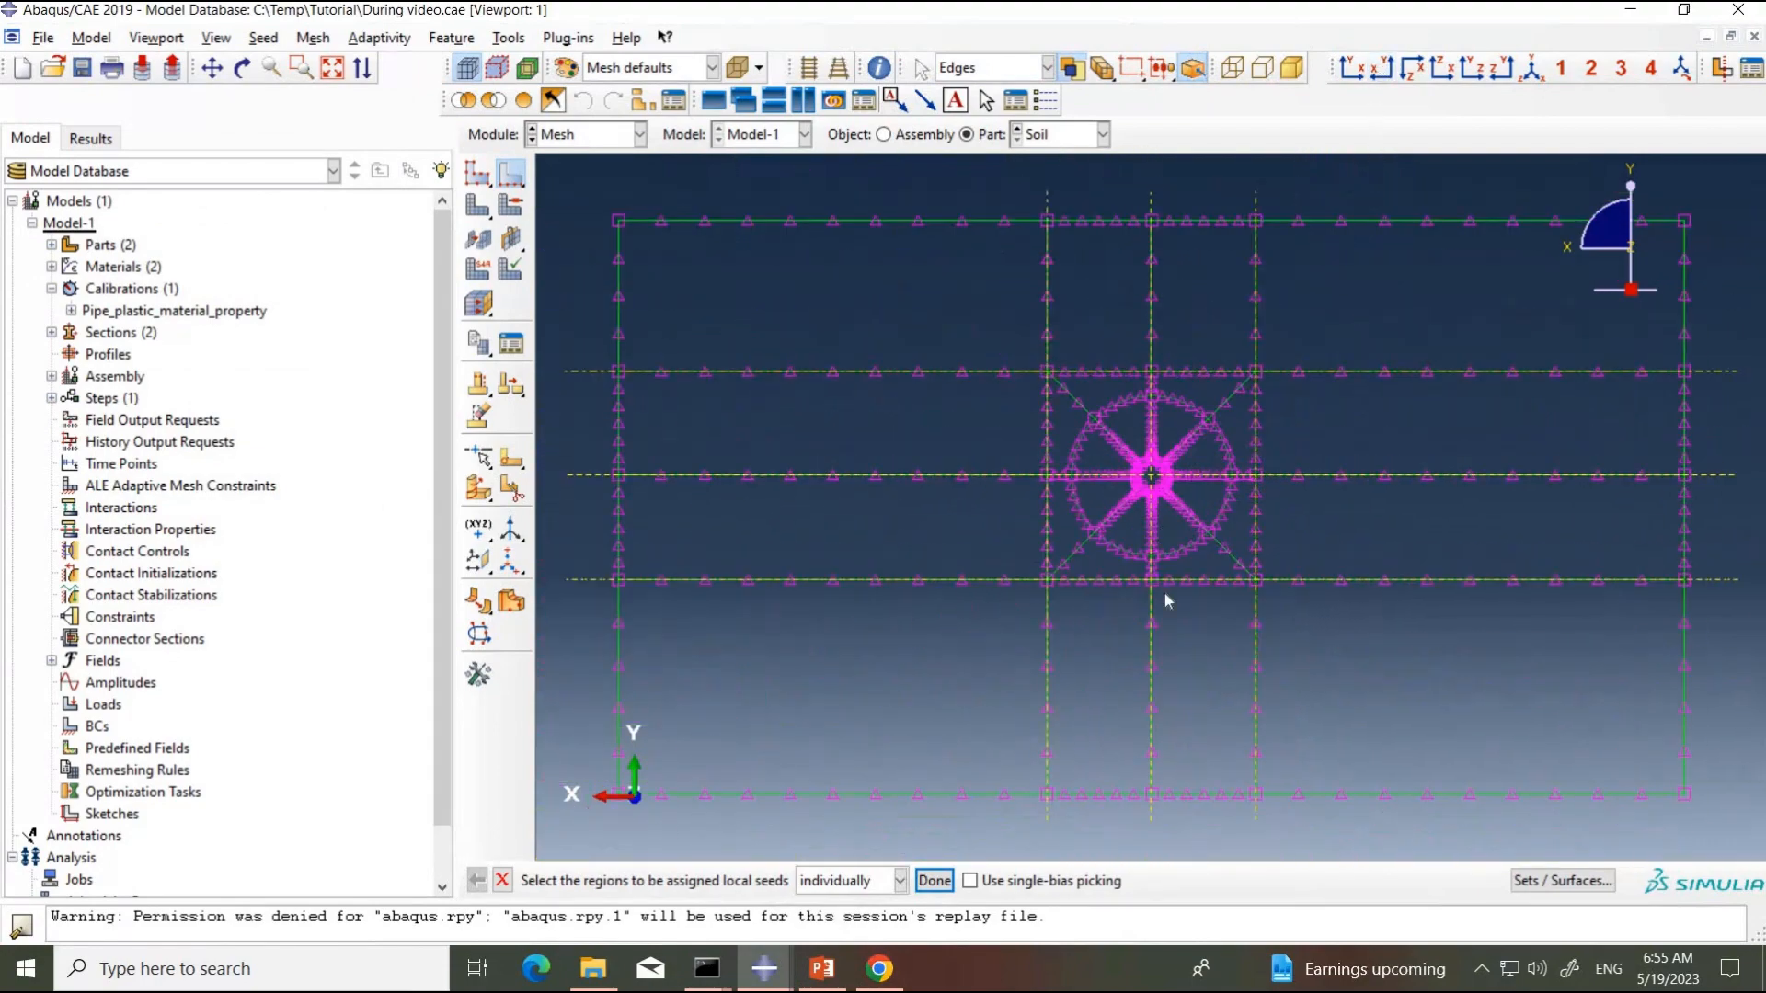
scroll(1166, 600, "up", 1)
scroll(1165, 600, "down", 2)
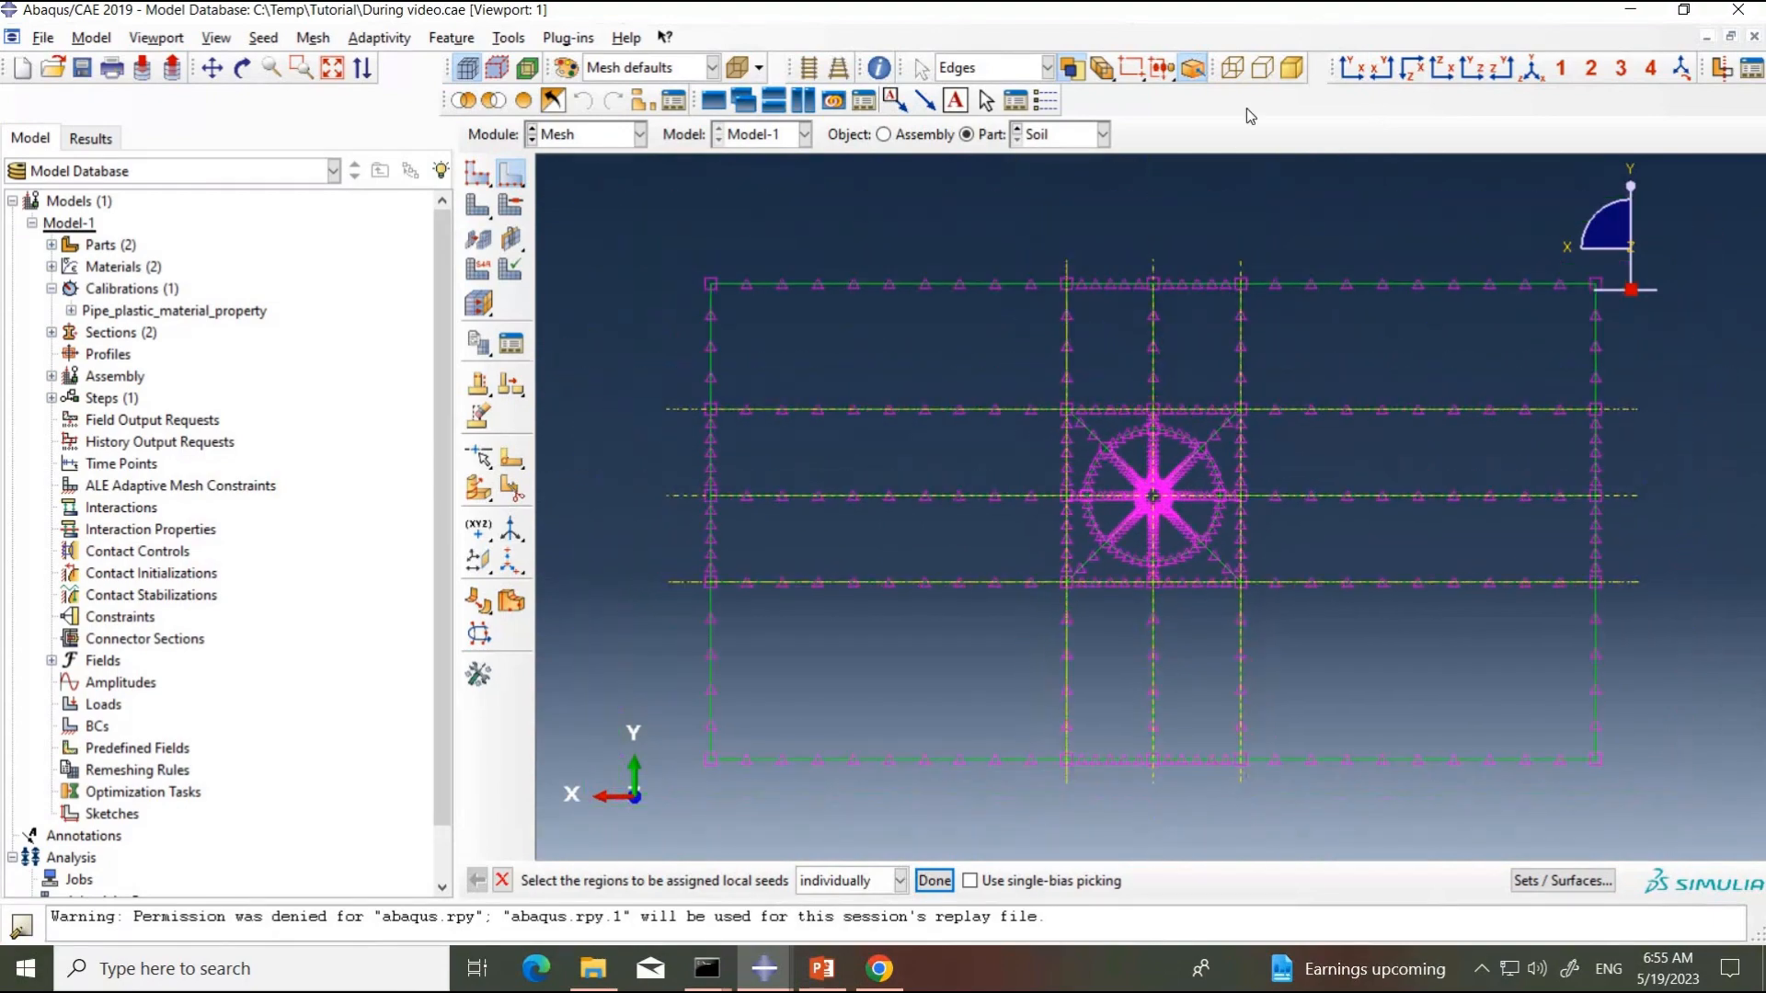
scroll(1133, 526, "up", 1)
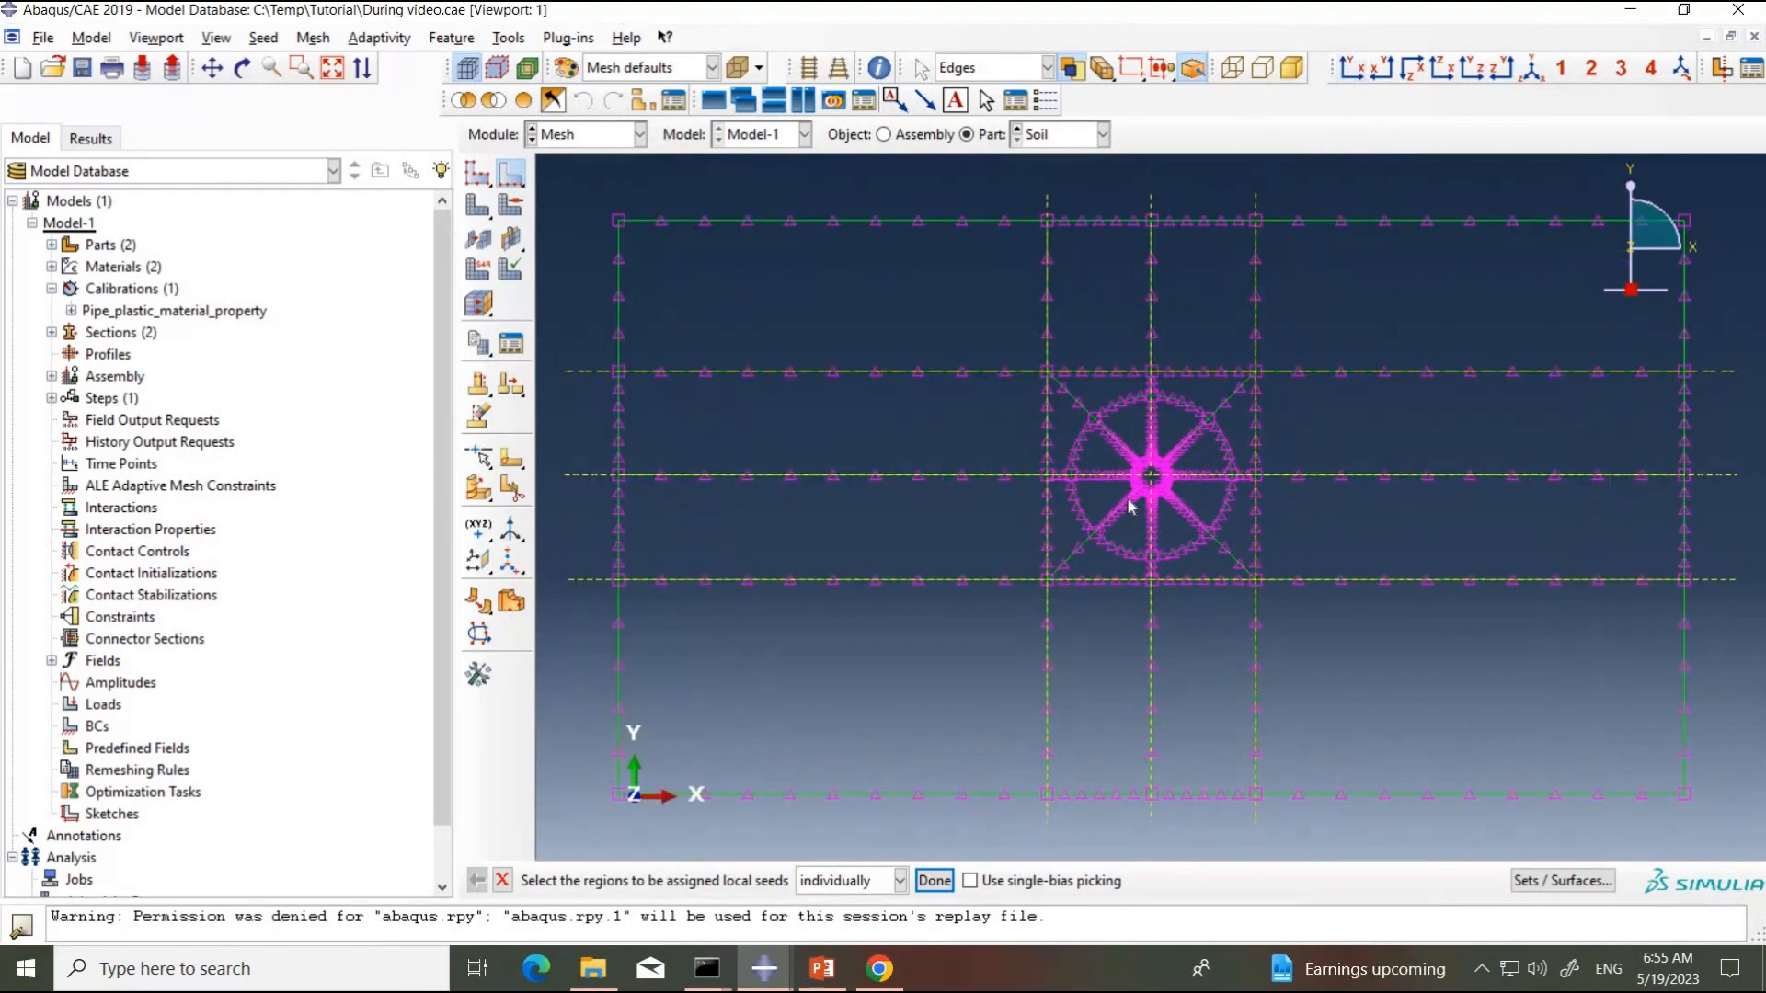
scroll(1157, 474, "up", 1)
scroll(1157, 472, "down", 2)
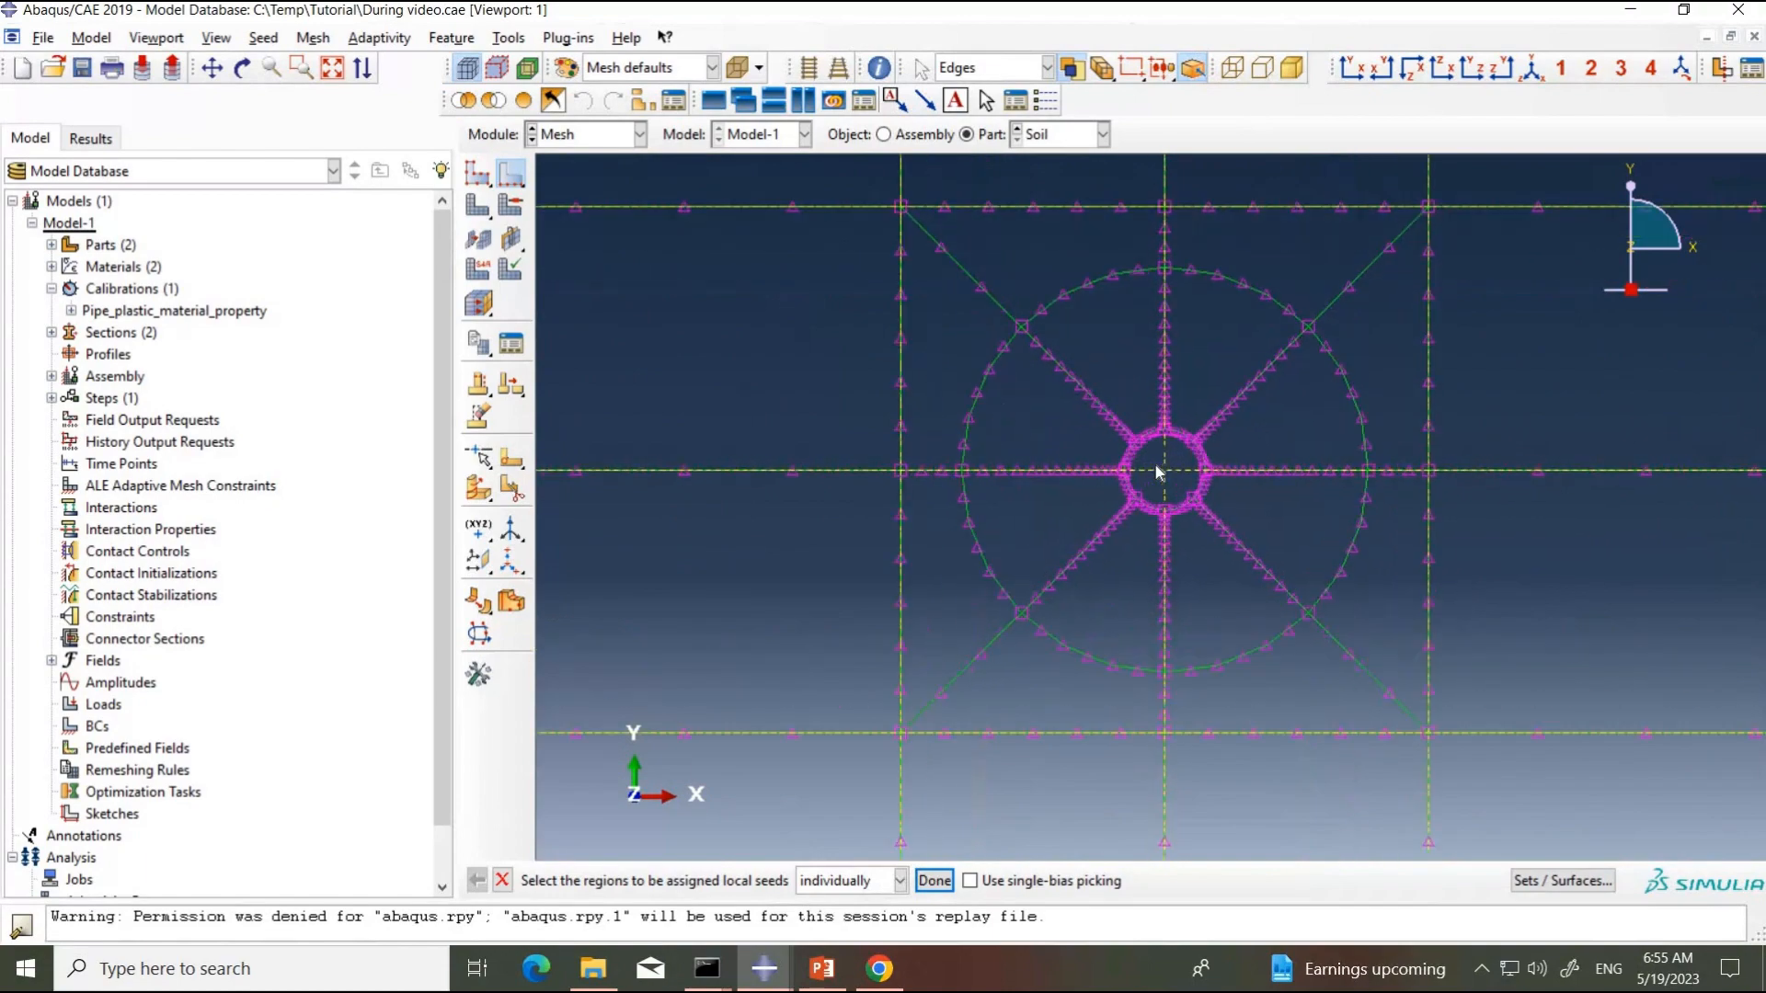
scroll(1156, 472, "up", 1)
scroll(1159, 472, "down", 1)
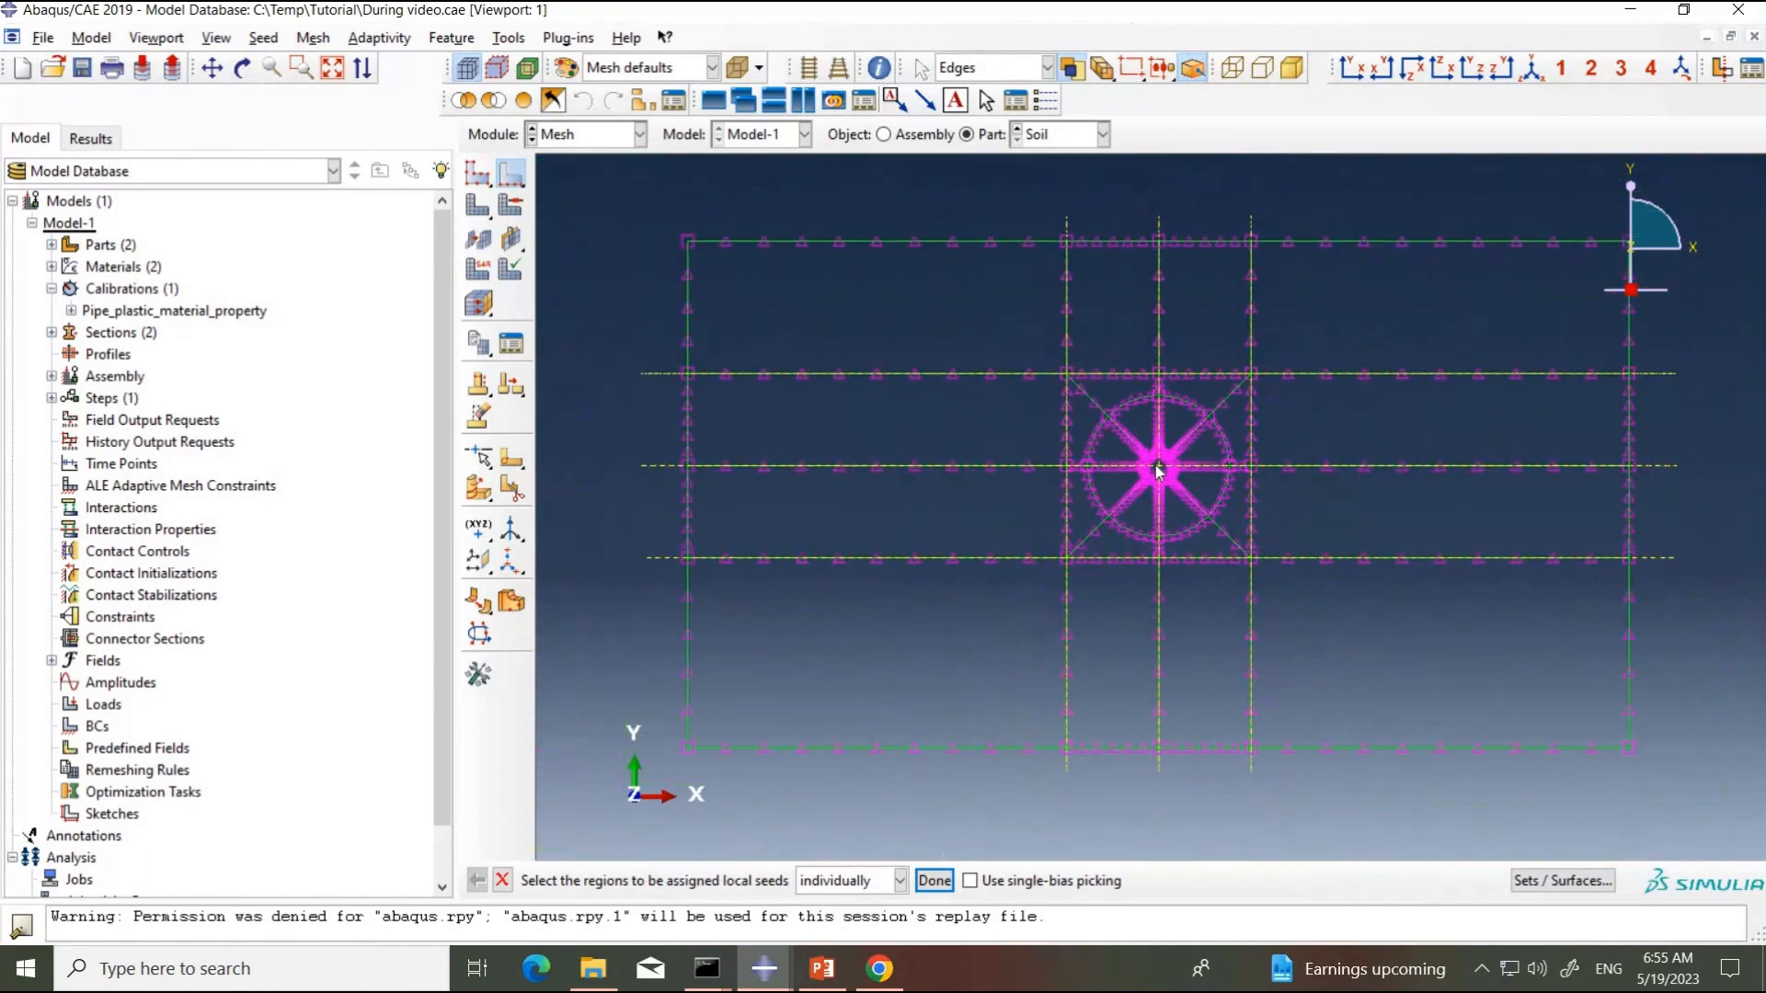
scroll(1160, 474, "down", 1)
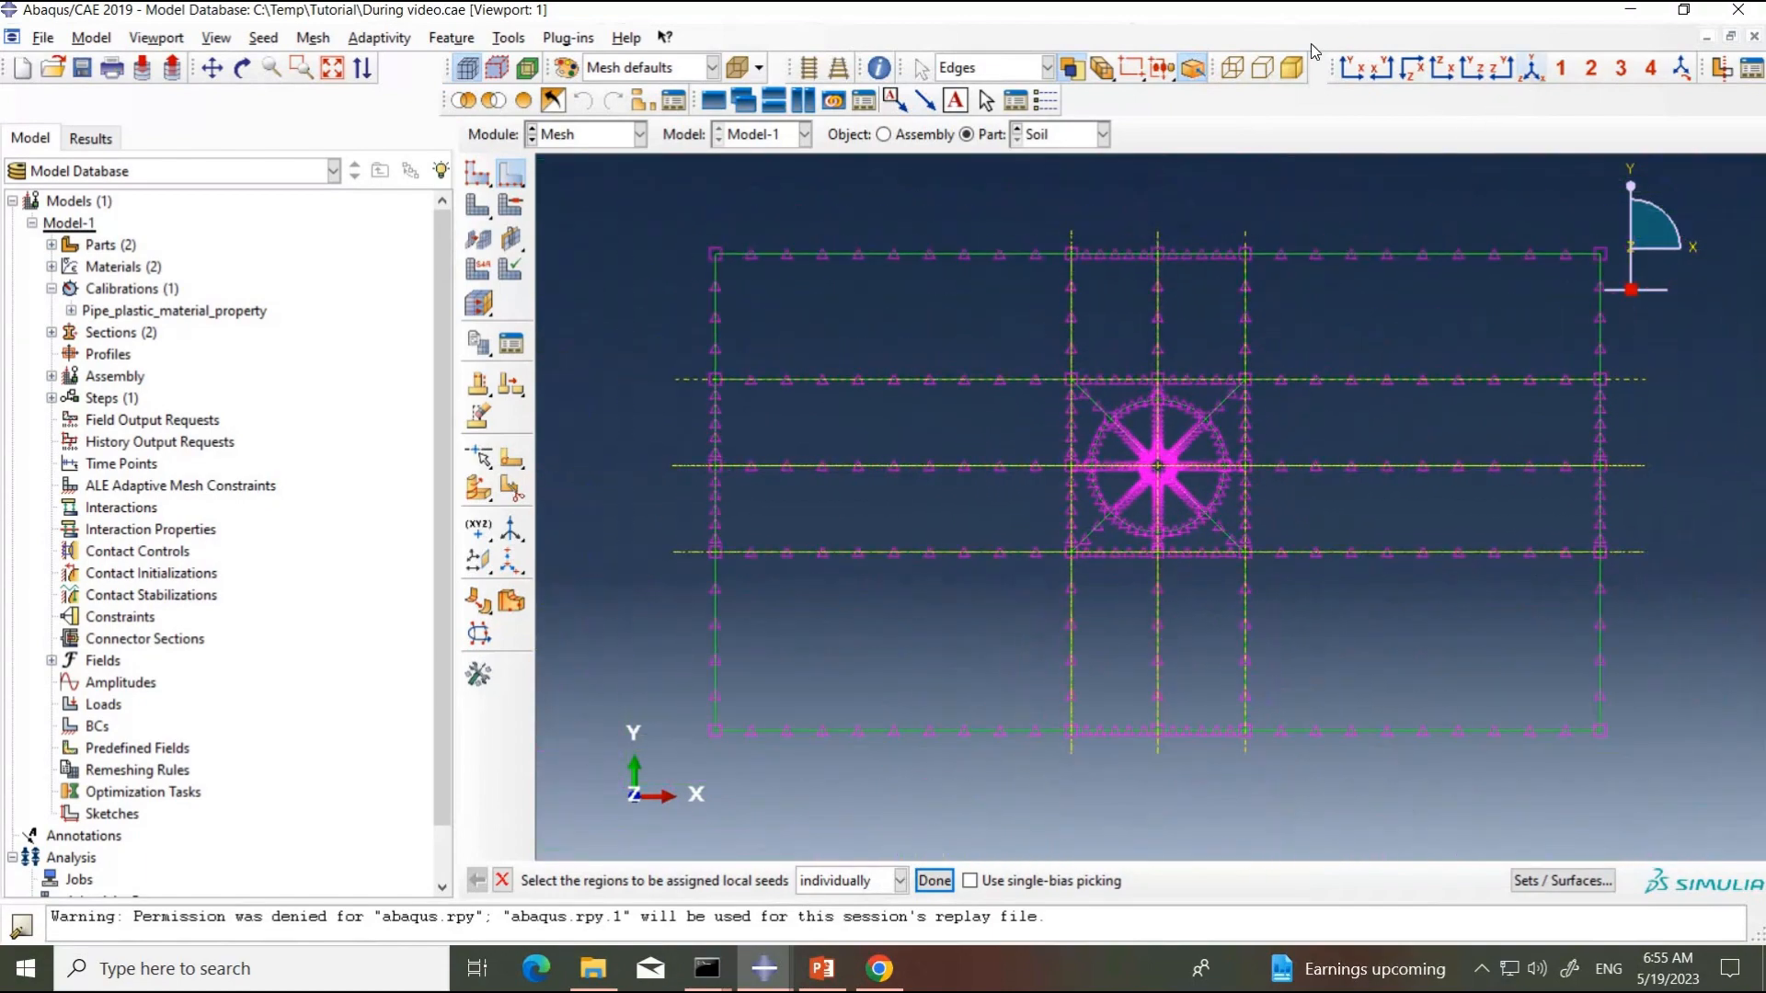
Step: Display the Soil part shaded in an isometric view with perspective on
left_click(1283, 70)
left_click(1292, 72)
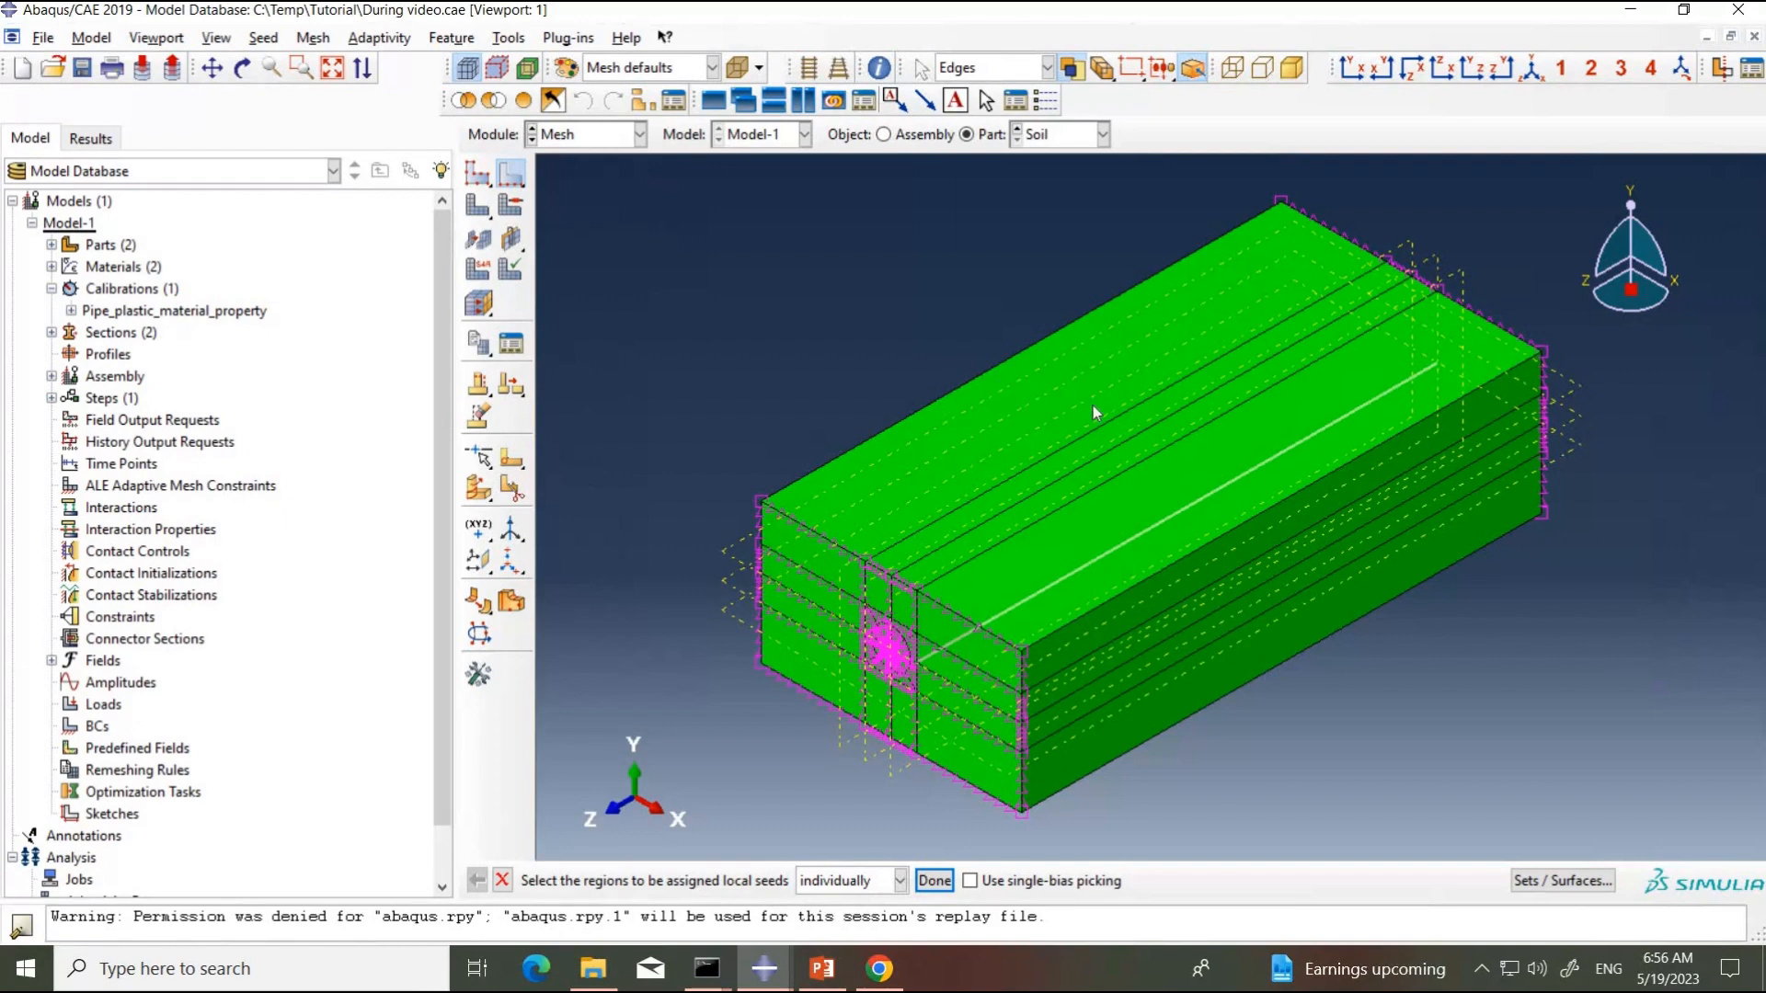
left_click(842, 71)
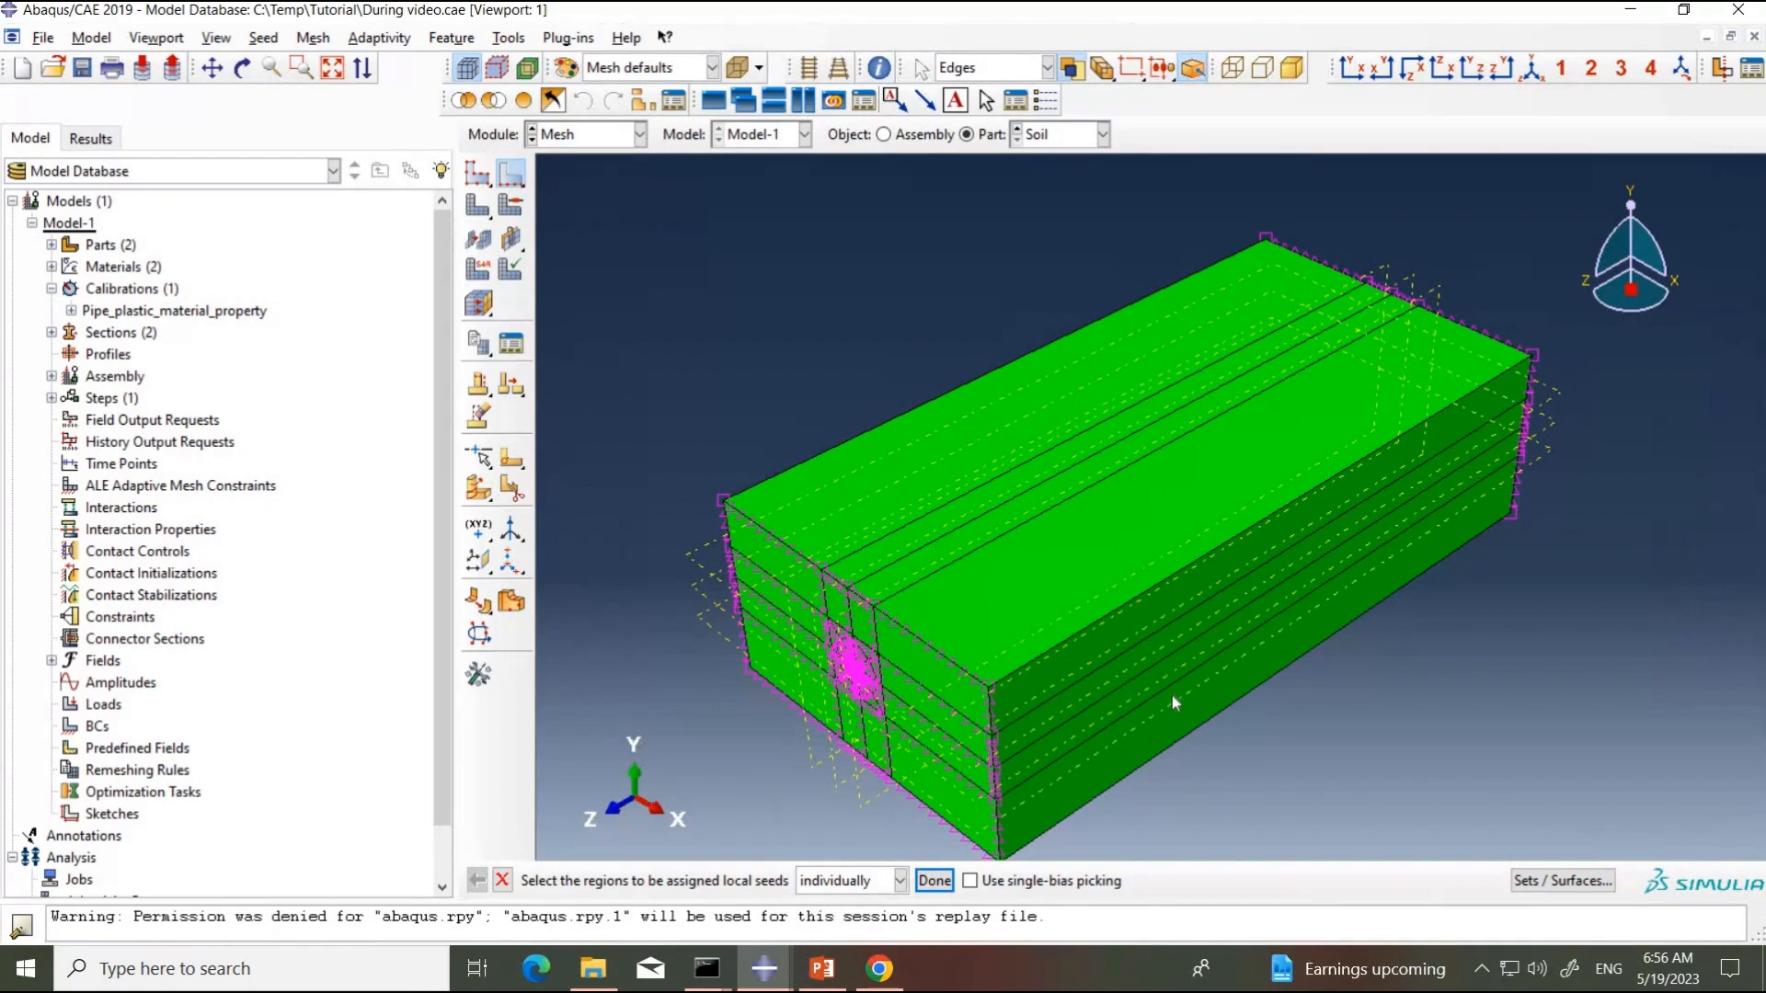
Step: Seed all lengthwise edges along Z, picked in a side view without perspective, by size with no bias and approximate element size 80
left_click(1472, 68)
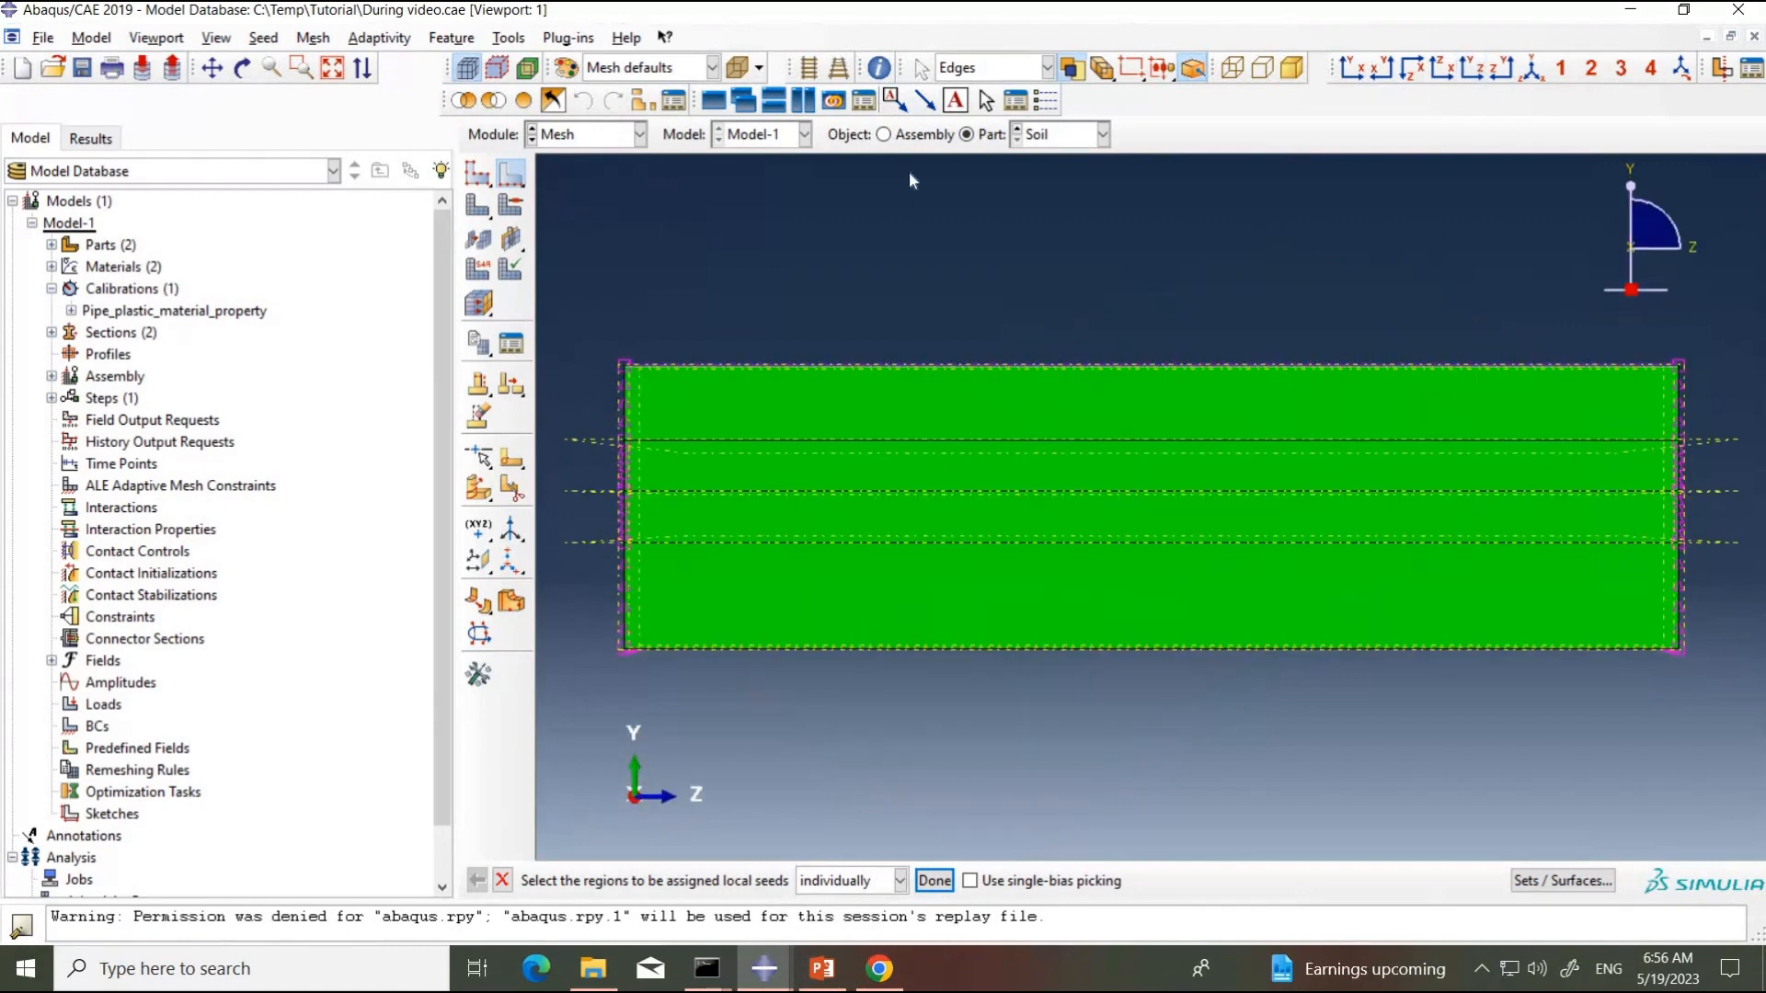
left_click(813, 74)
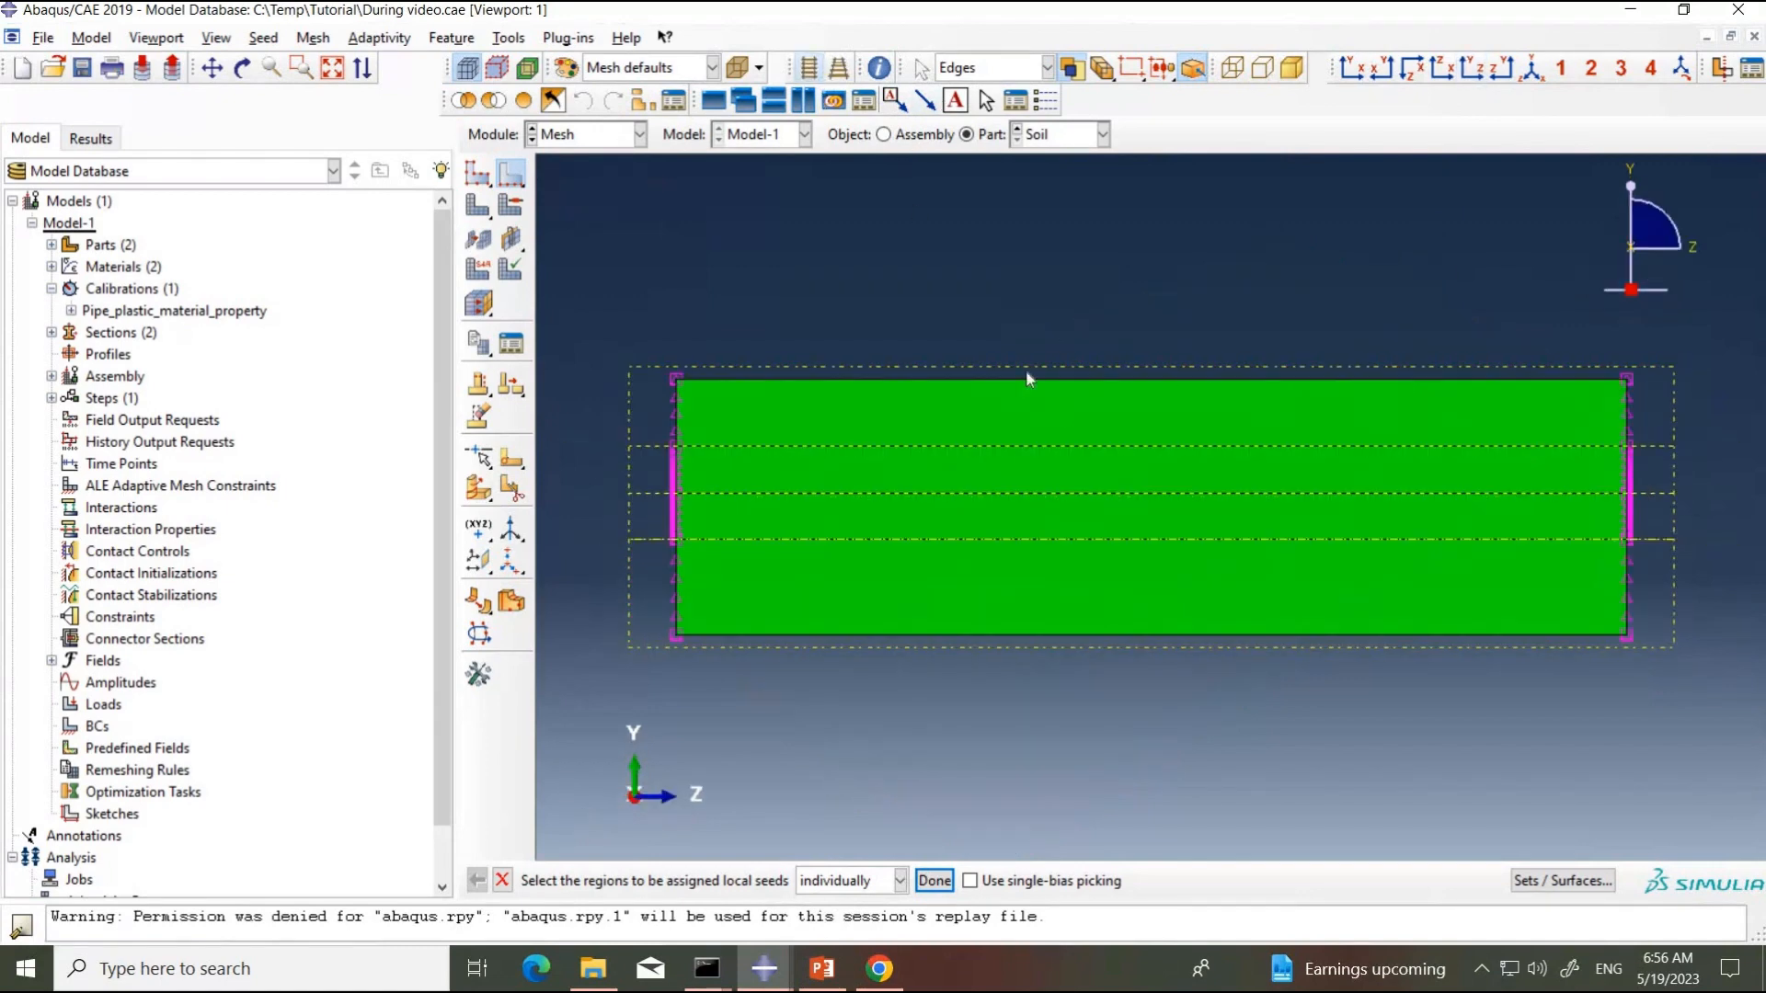
left_click_drag(938, 304, 1196, 706)
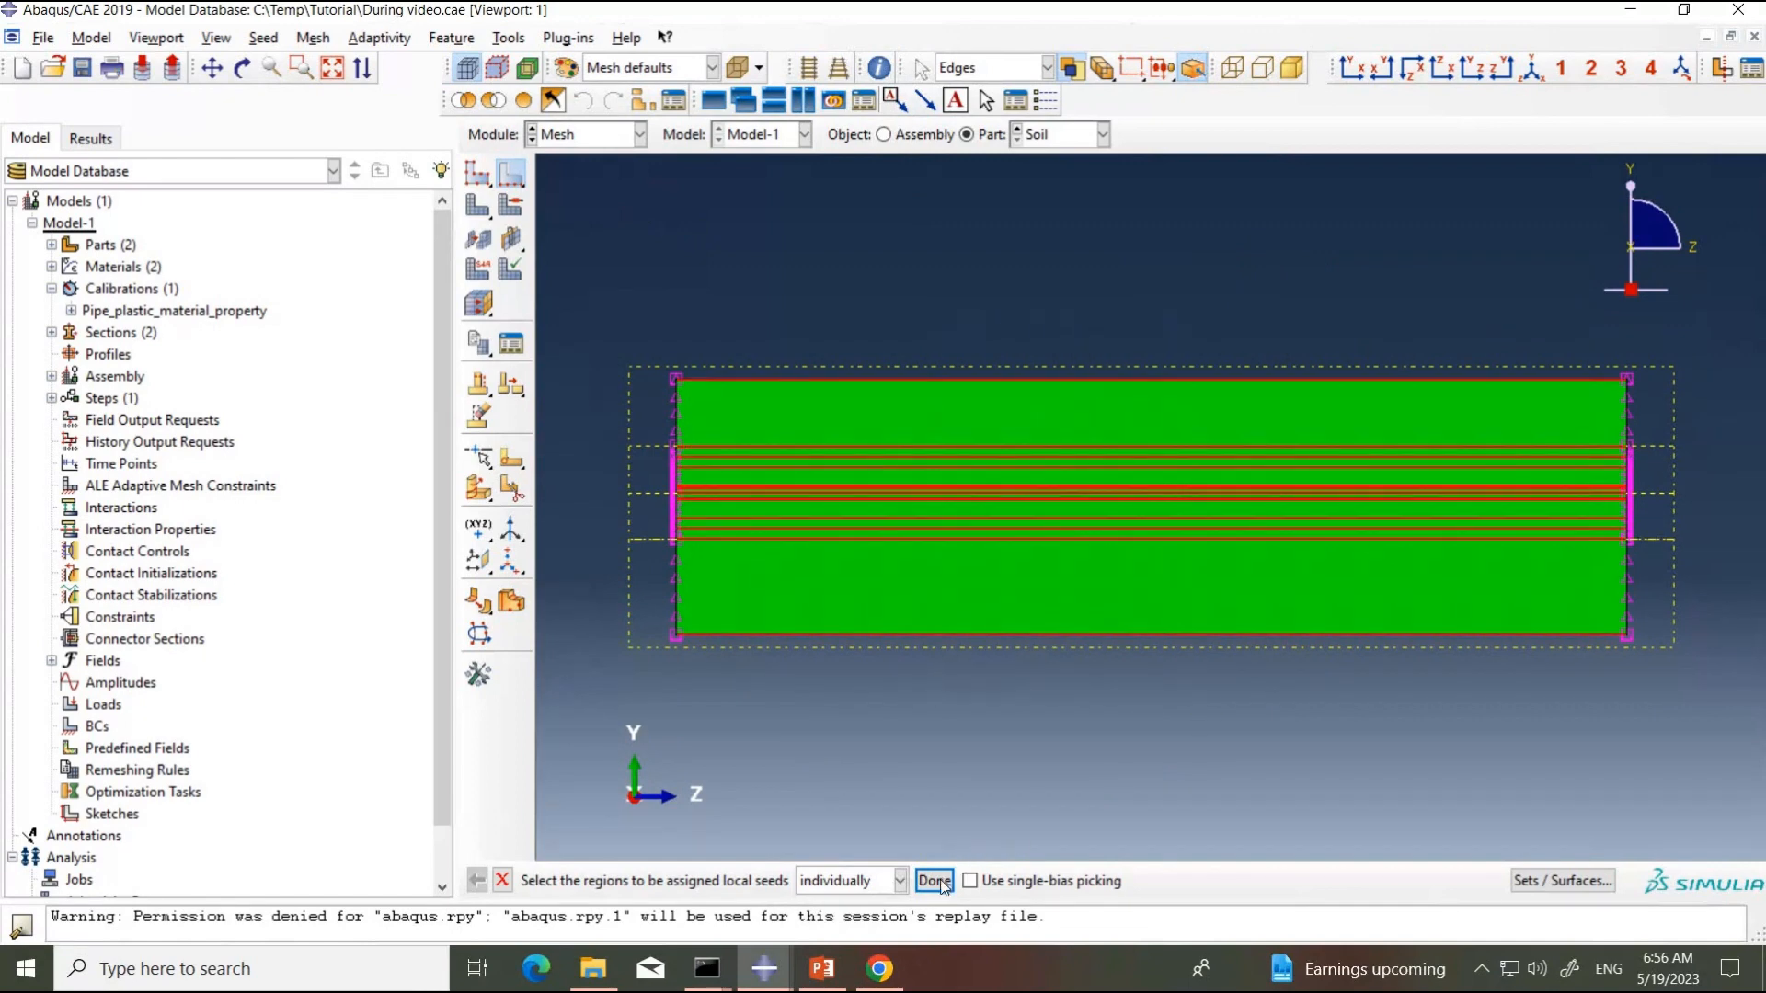
left_click(935, 881)
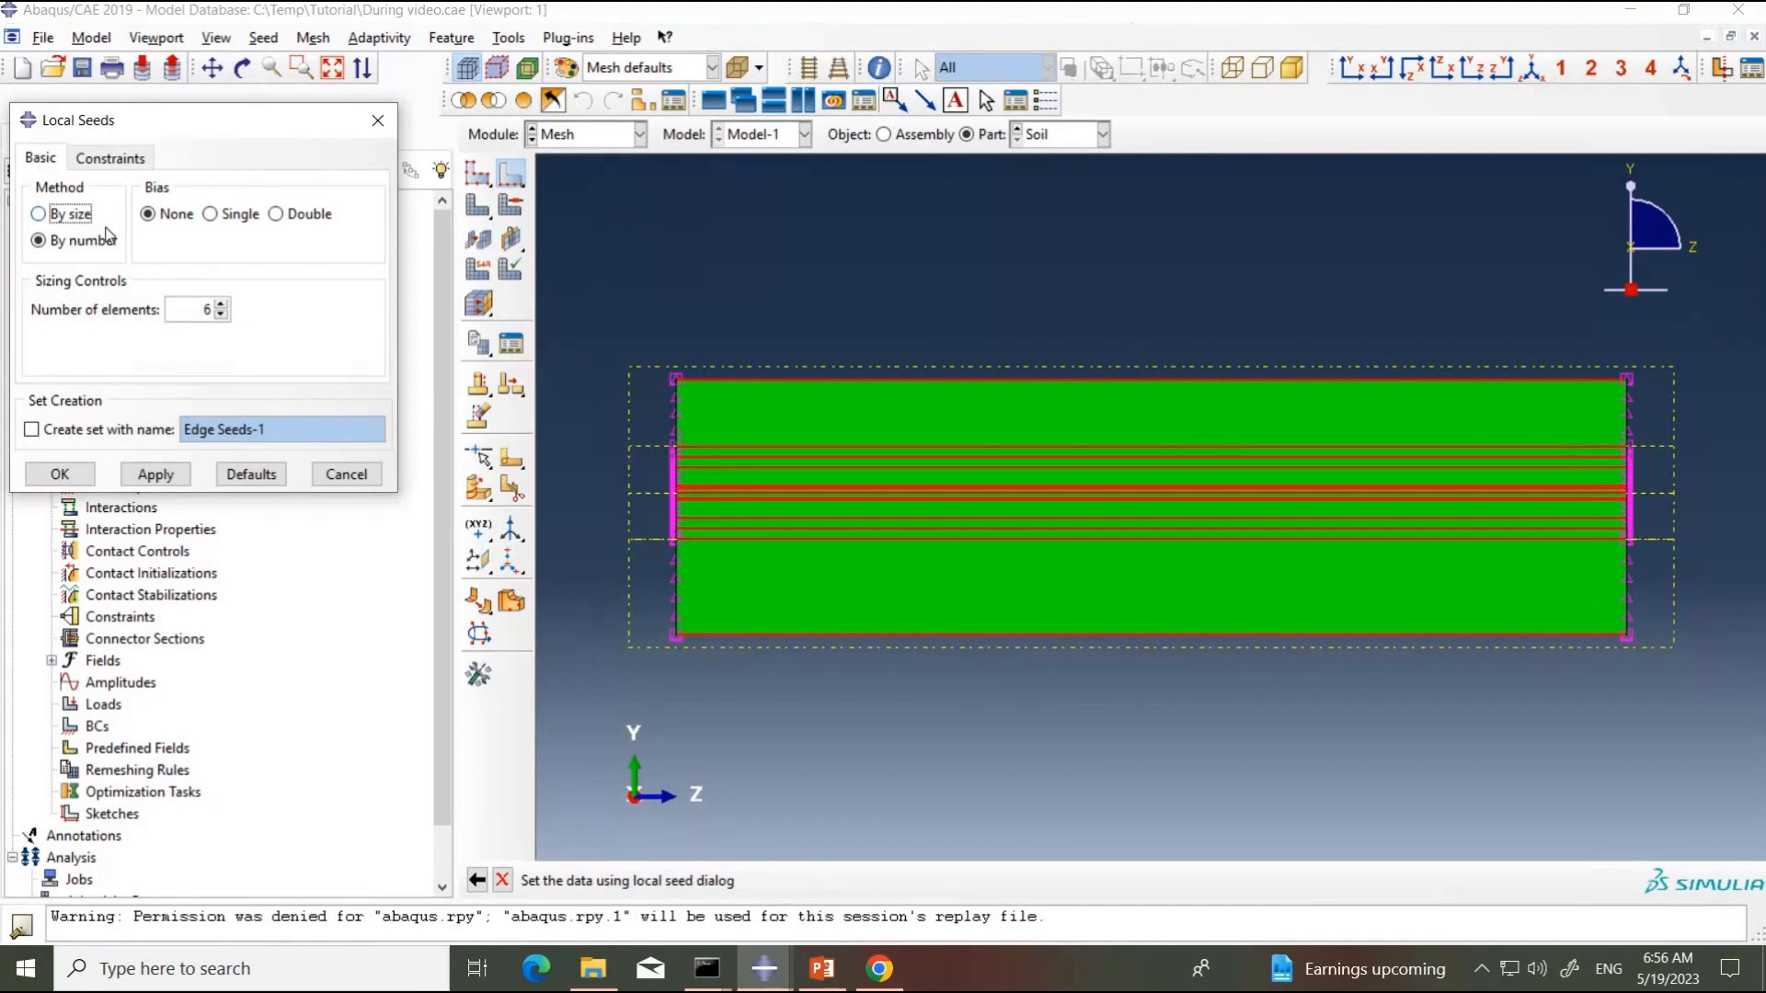
left_click(78, 216)
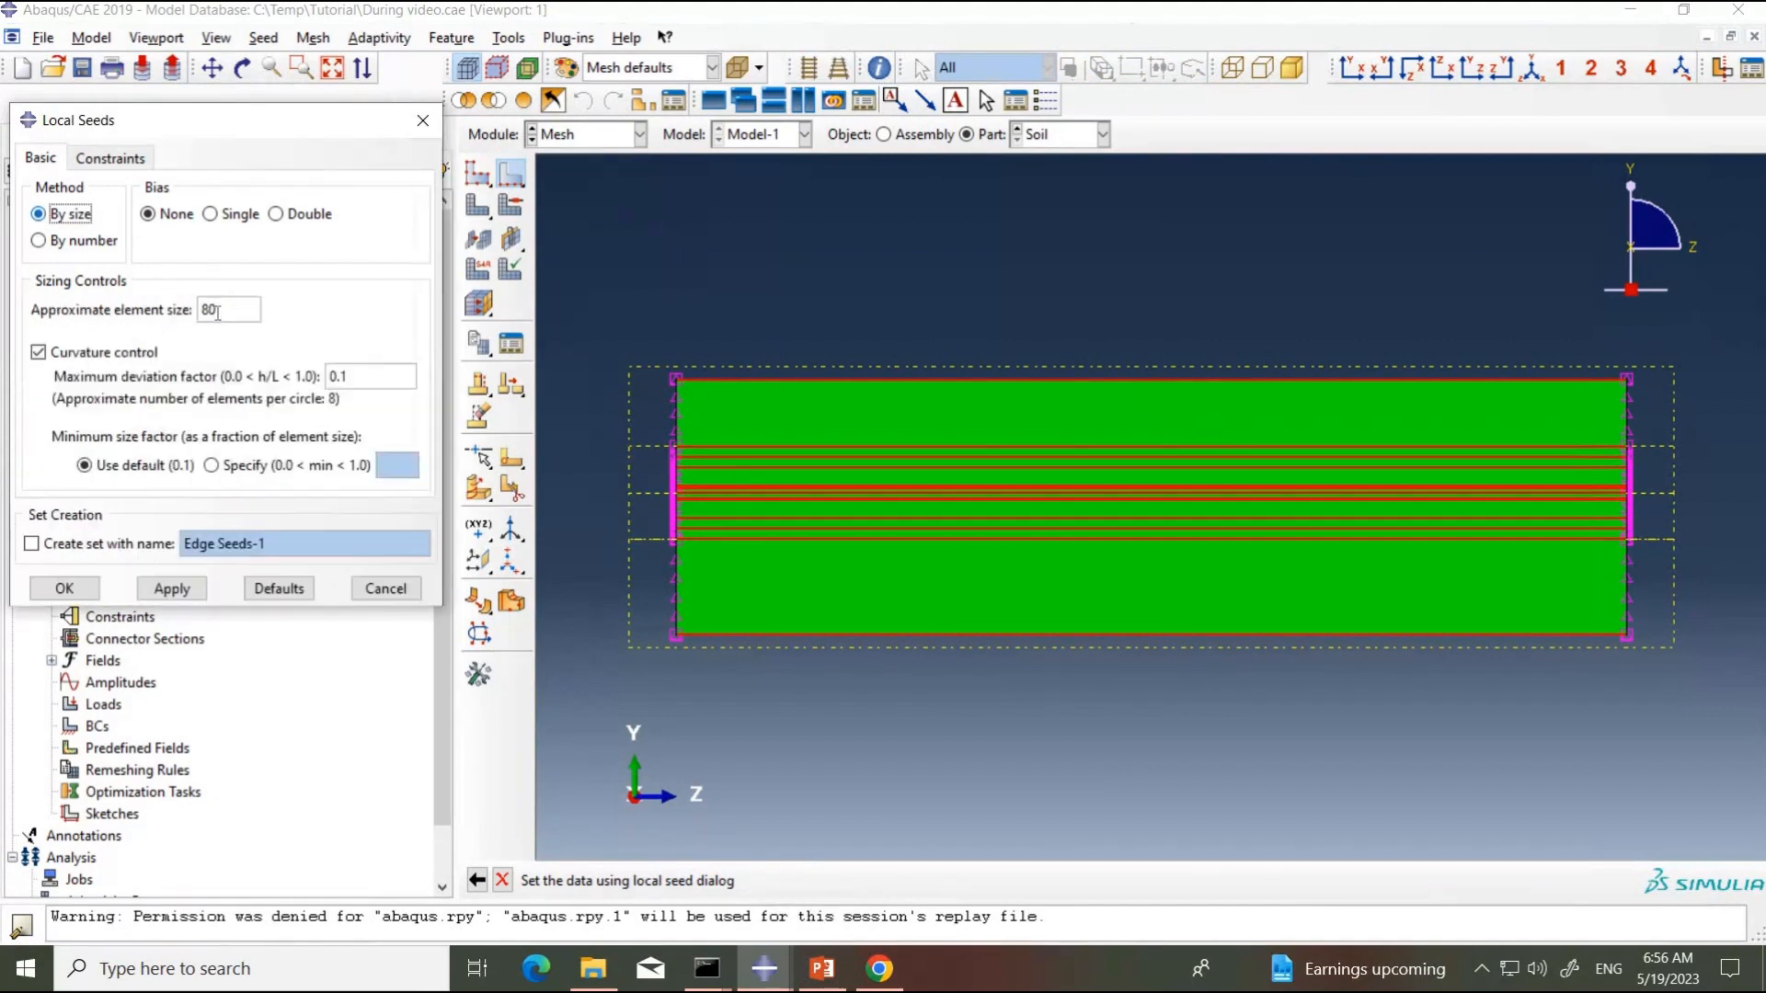
left_click(171, 589)
left_click(74, 593)
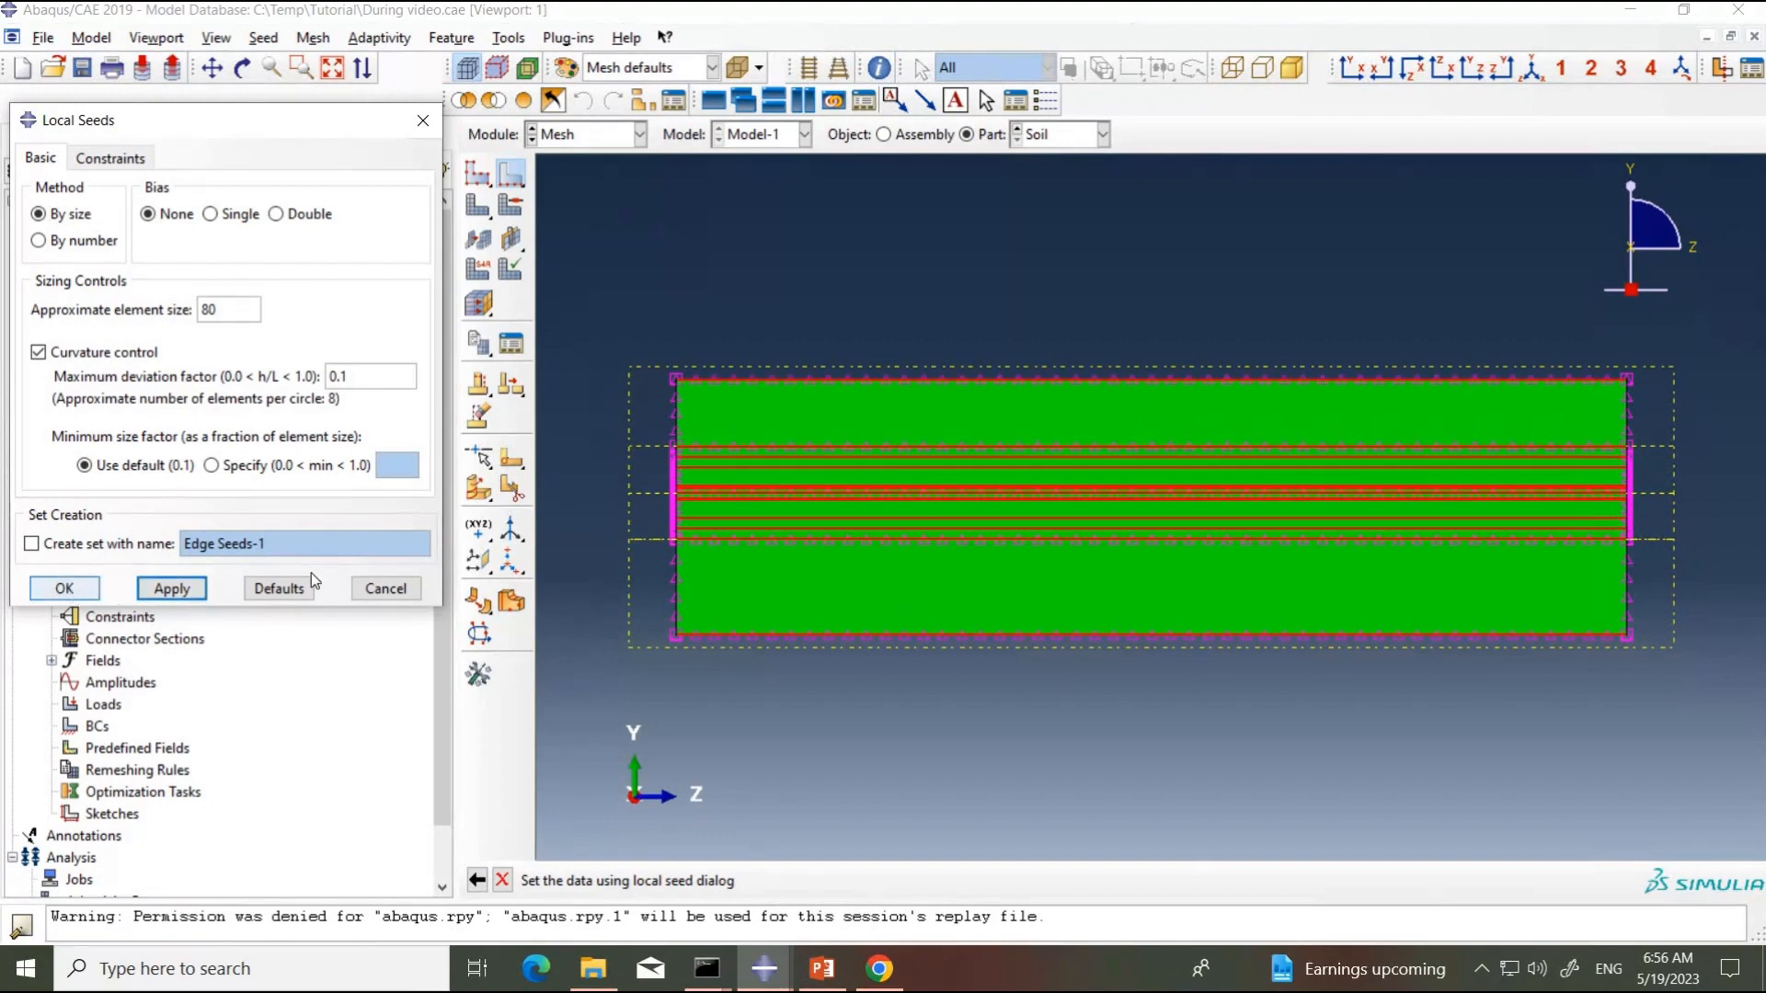
Step: Inspect the seeds in isometric view and around the pipe hole in front view, and finish the local seeding
left_click(1531, 70)
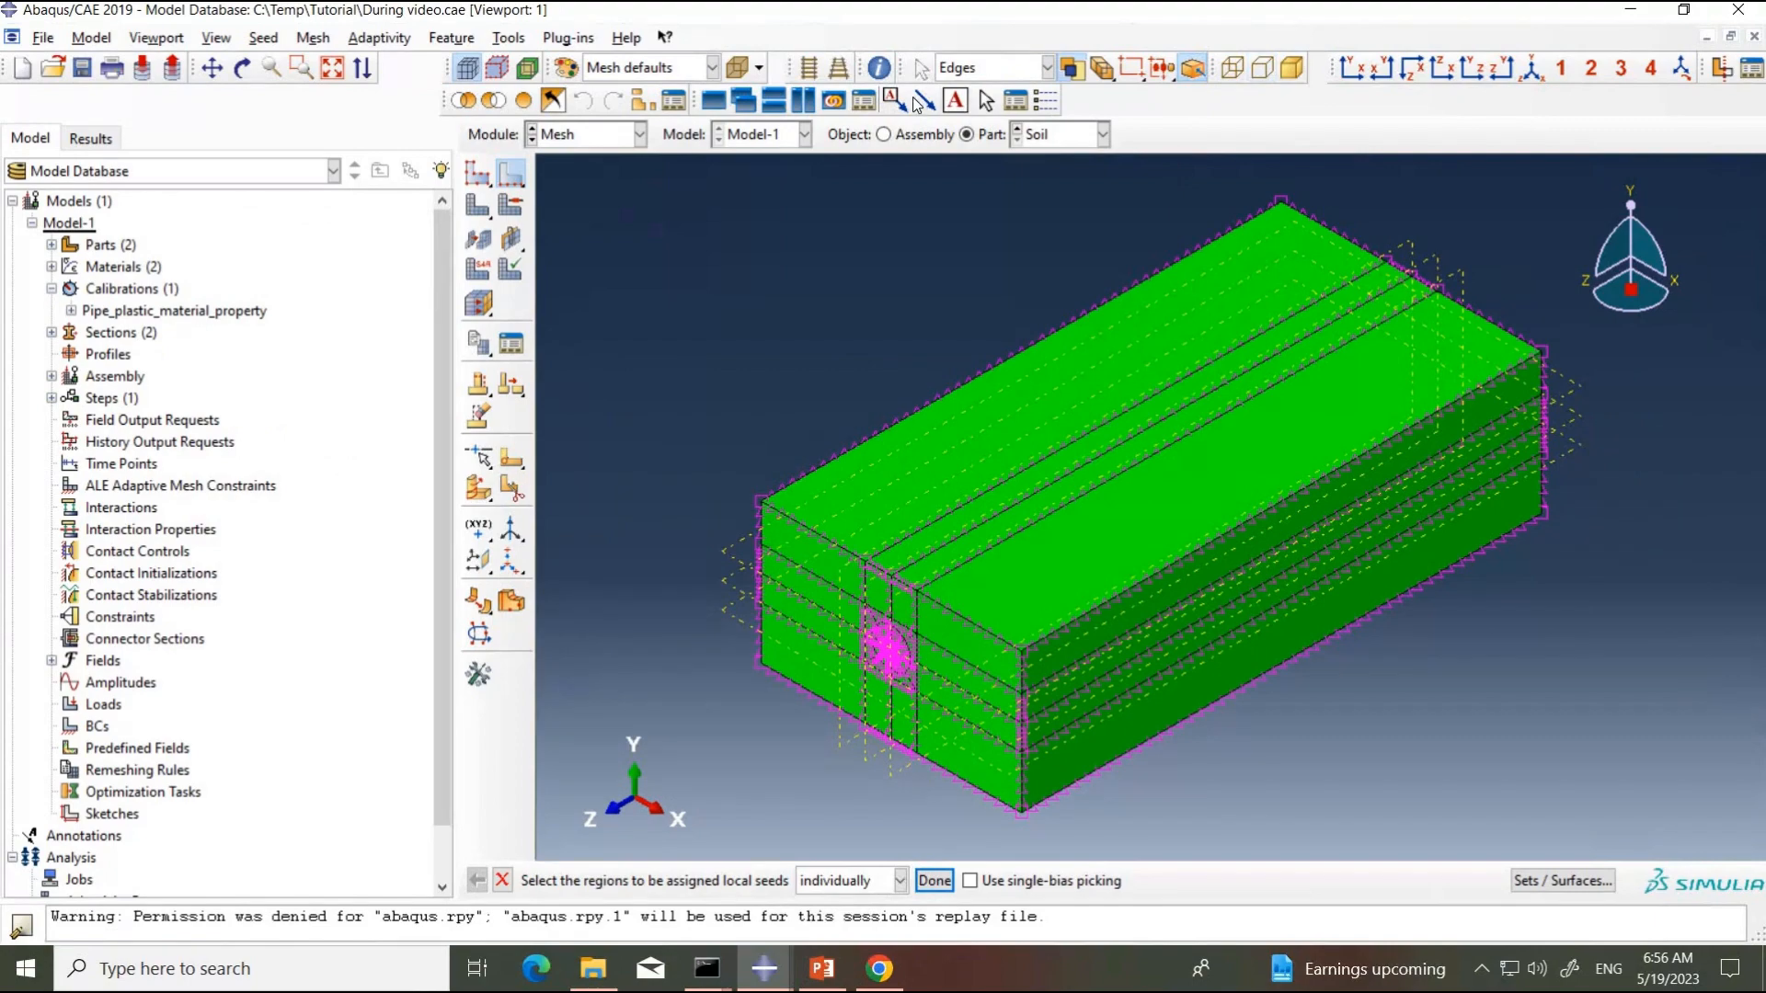
left_click(831, 77)
left_click(1352, 70)
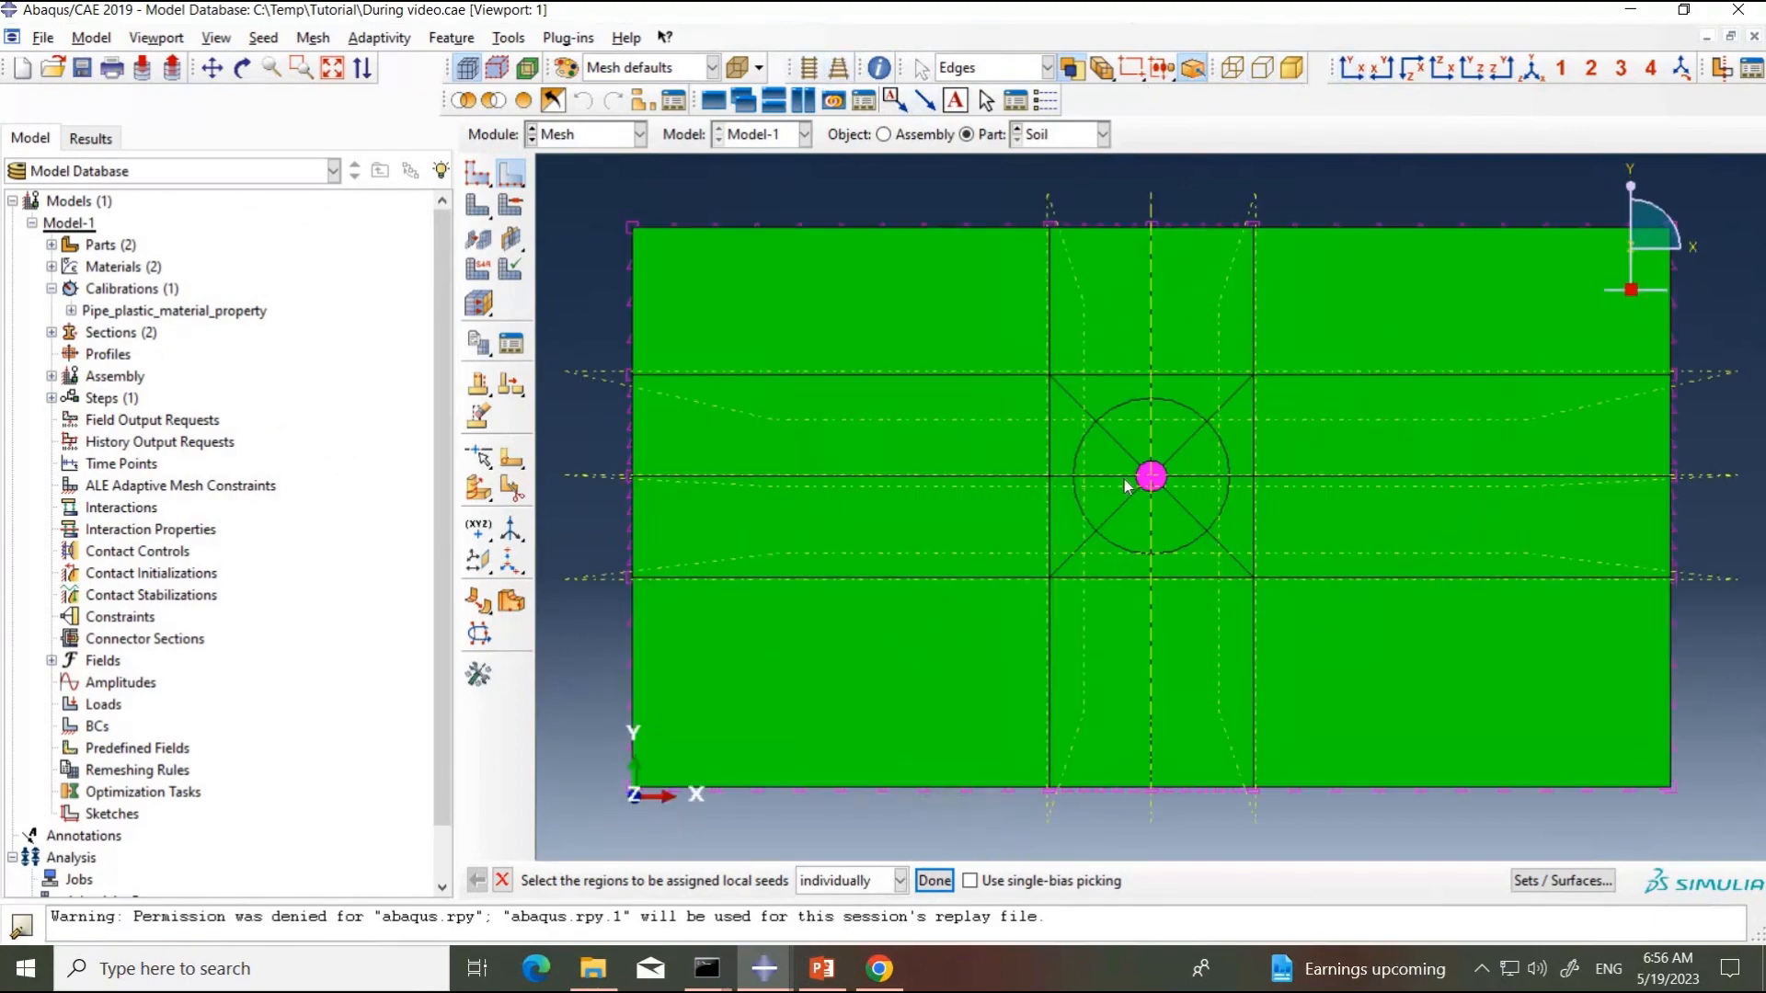
scroll(1141, 480, "up", 5)
scroll(1140, 480, "up", 2)
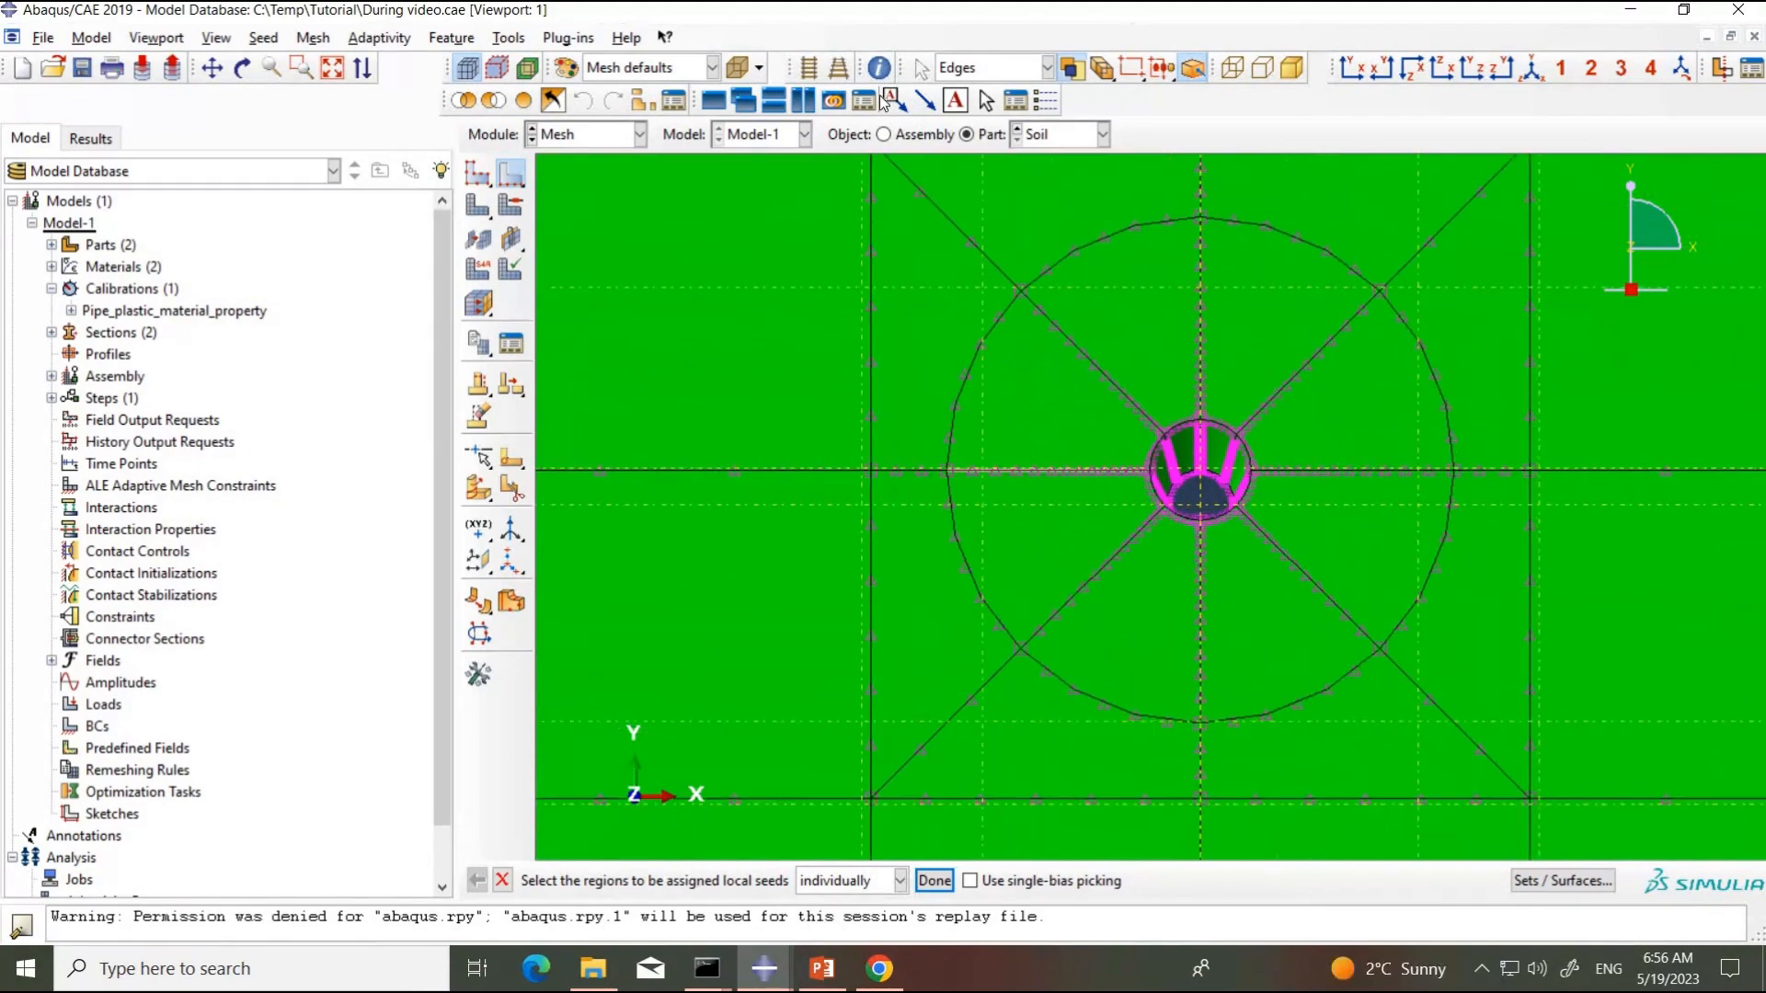
left_click(807, 66)
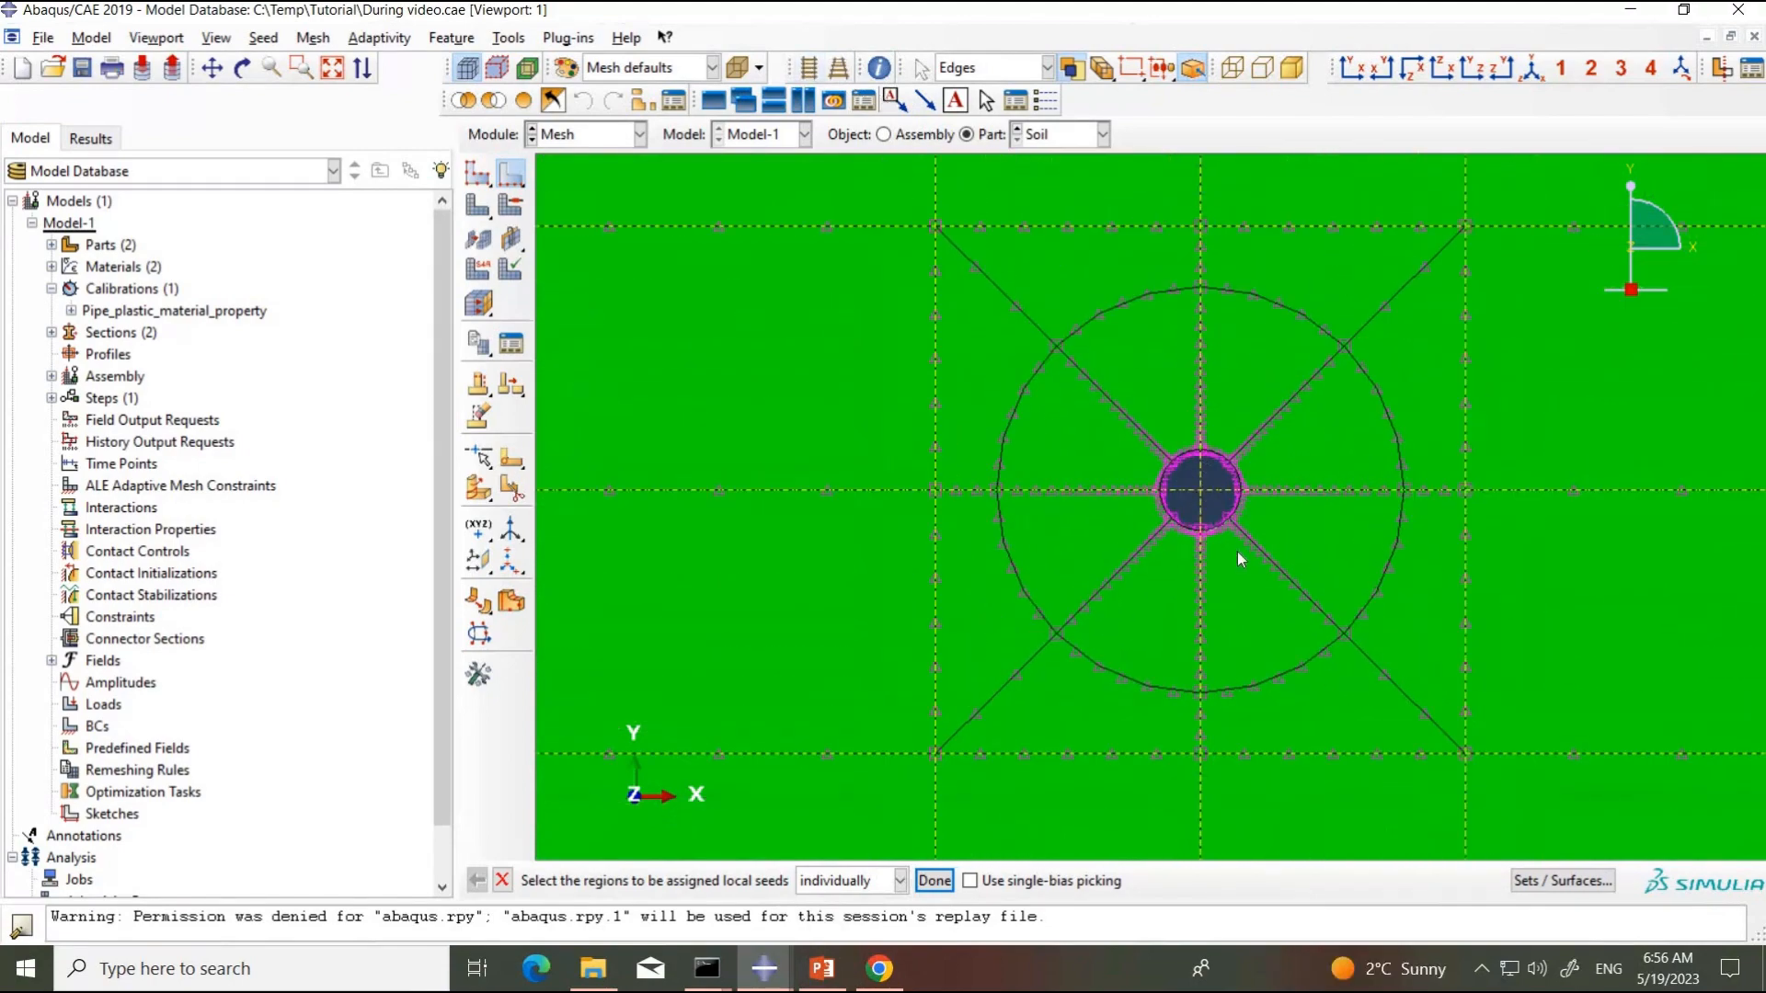
scroll(1355, 590, "down", 5)
scroll(1357, 592, "down", 3)
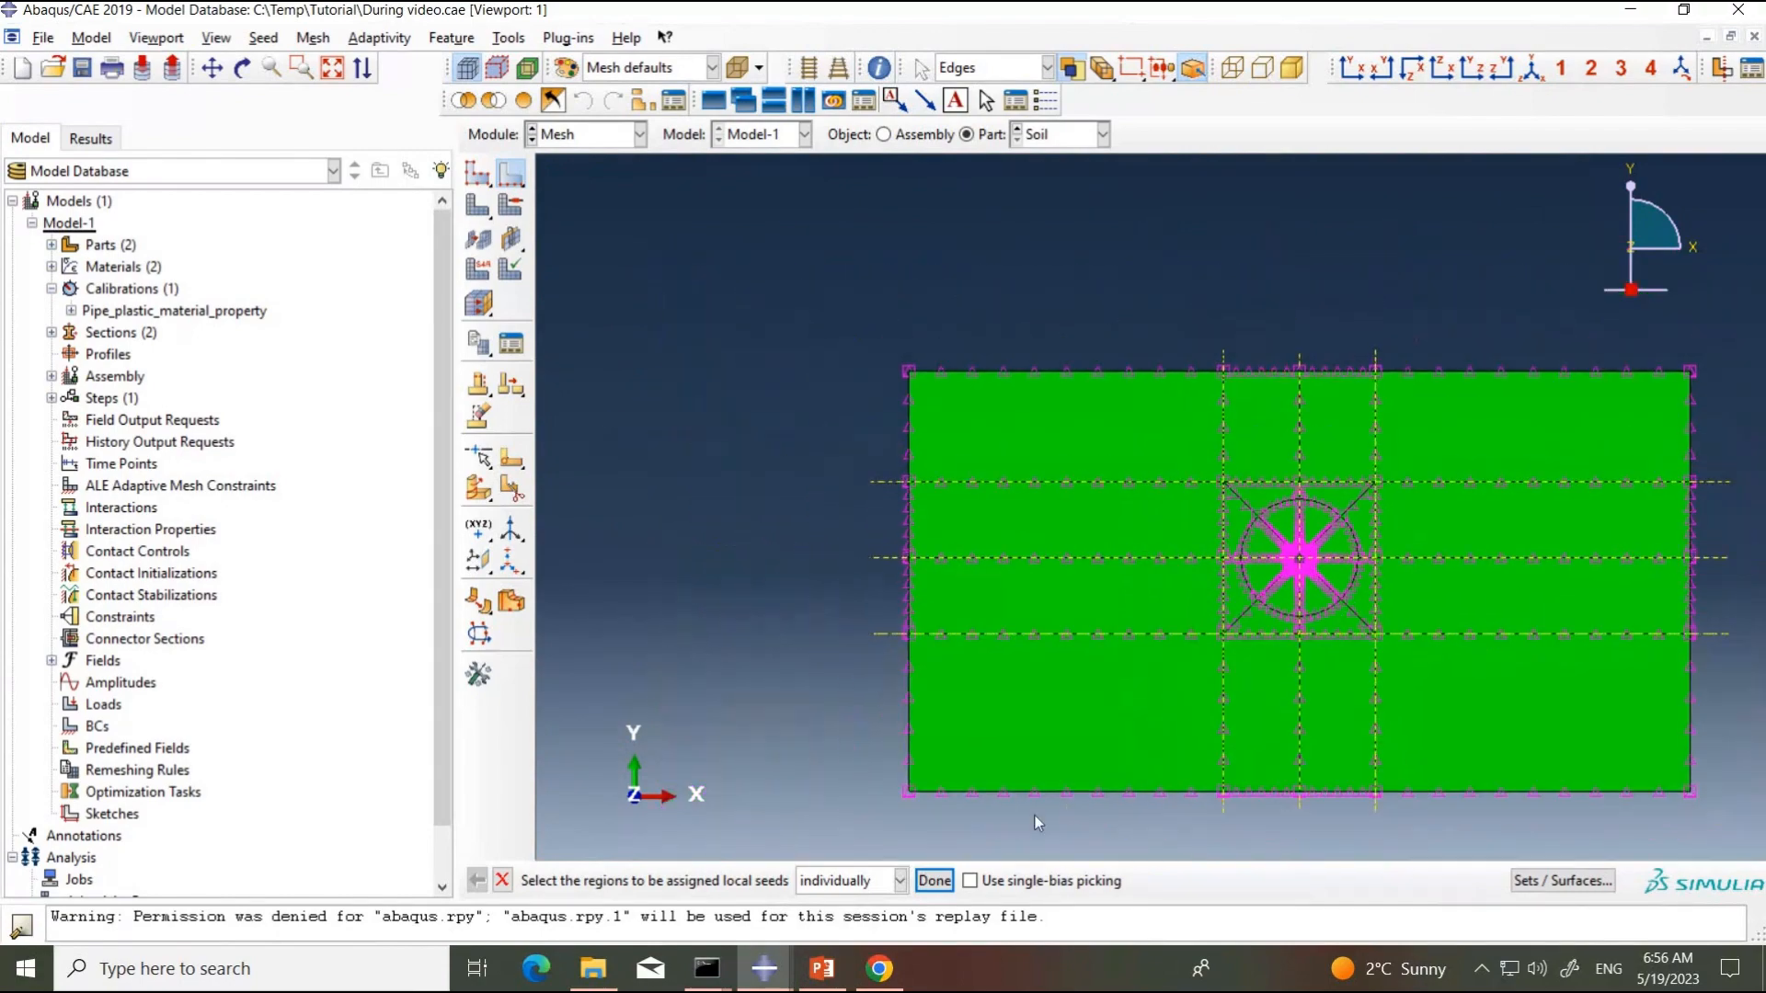
left_click(935, 880)
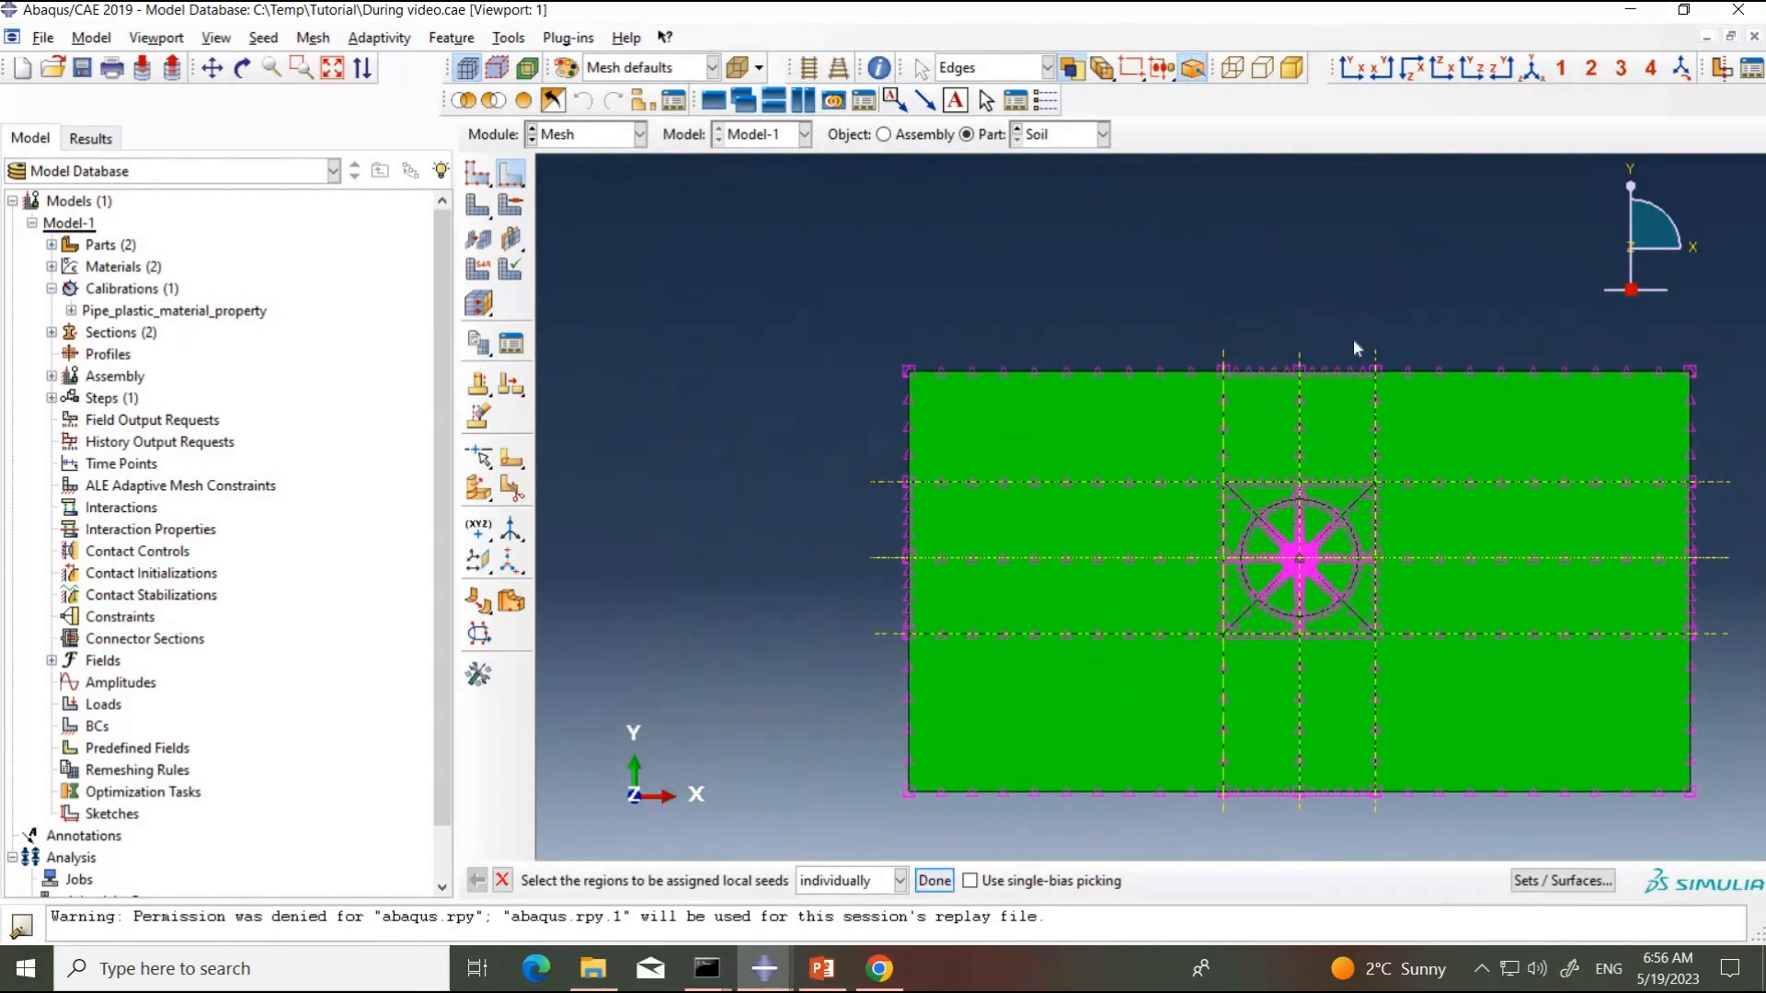
Step: Mesh the whole Soil part while showing it in isometric view with perspective
left_click(1532, 69)
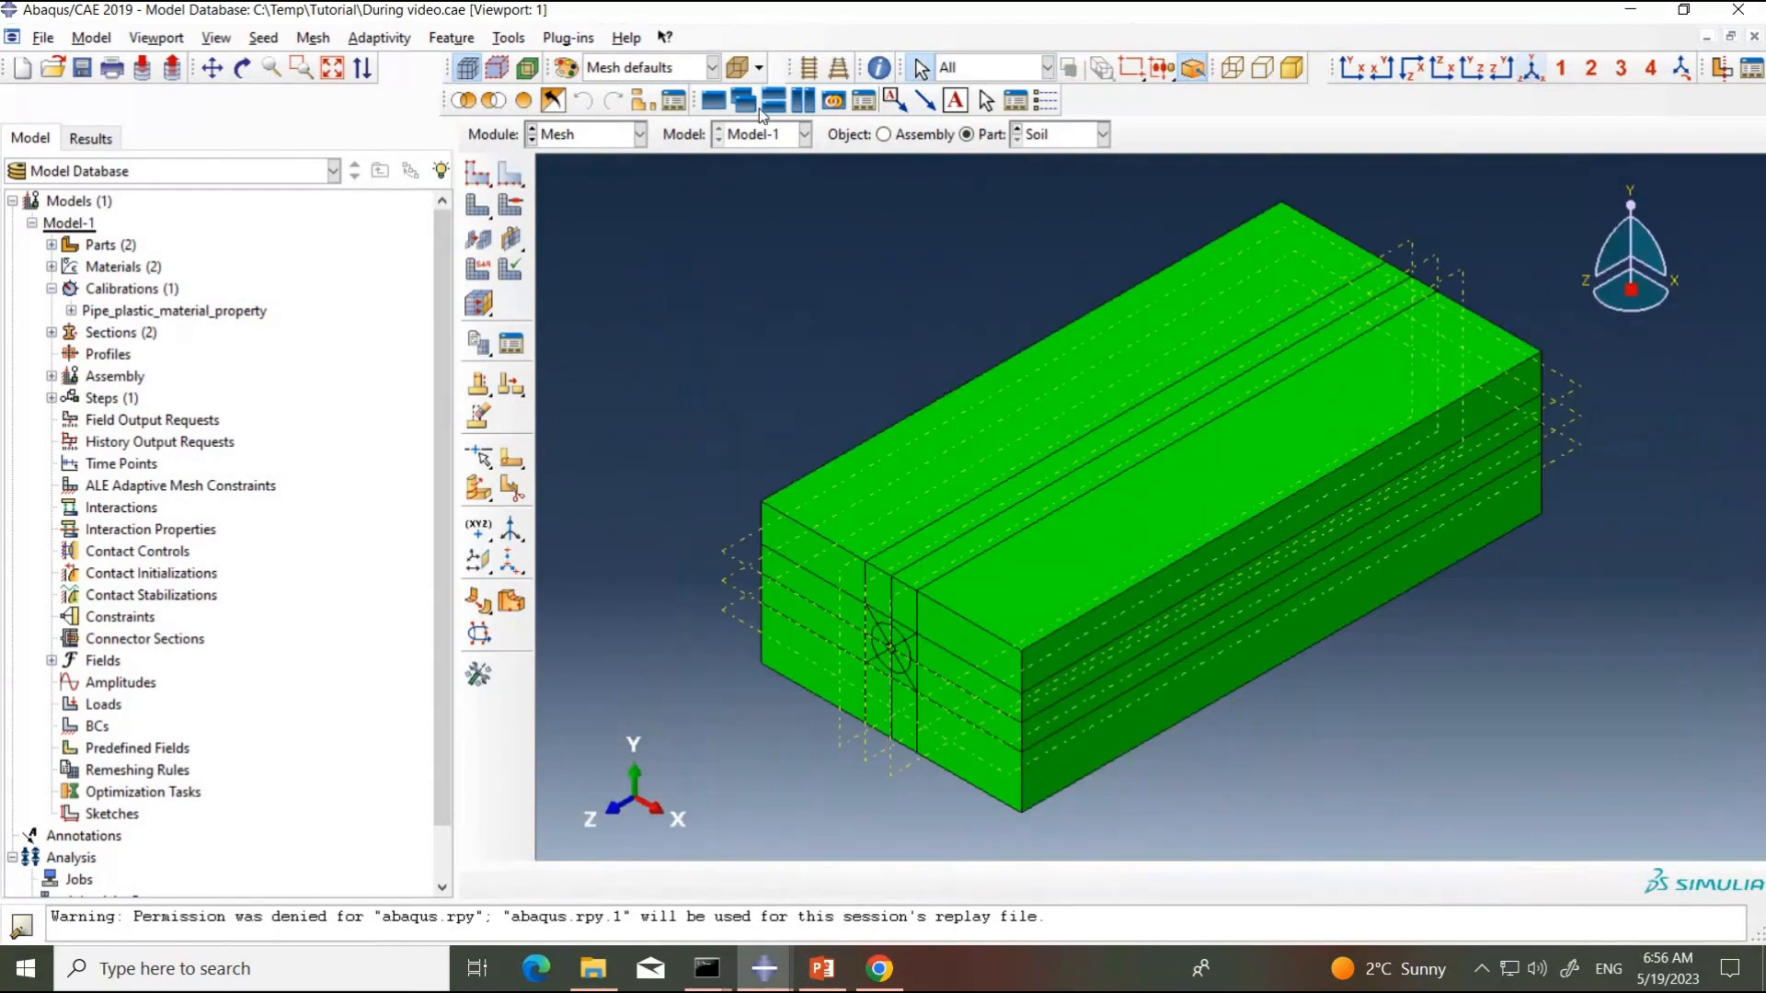
left_click(839, 67)
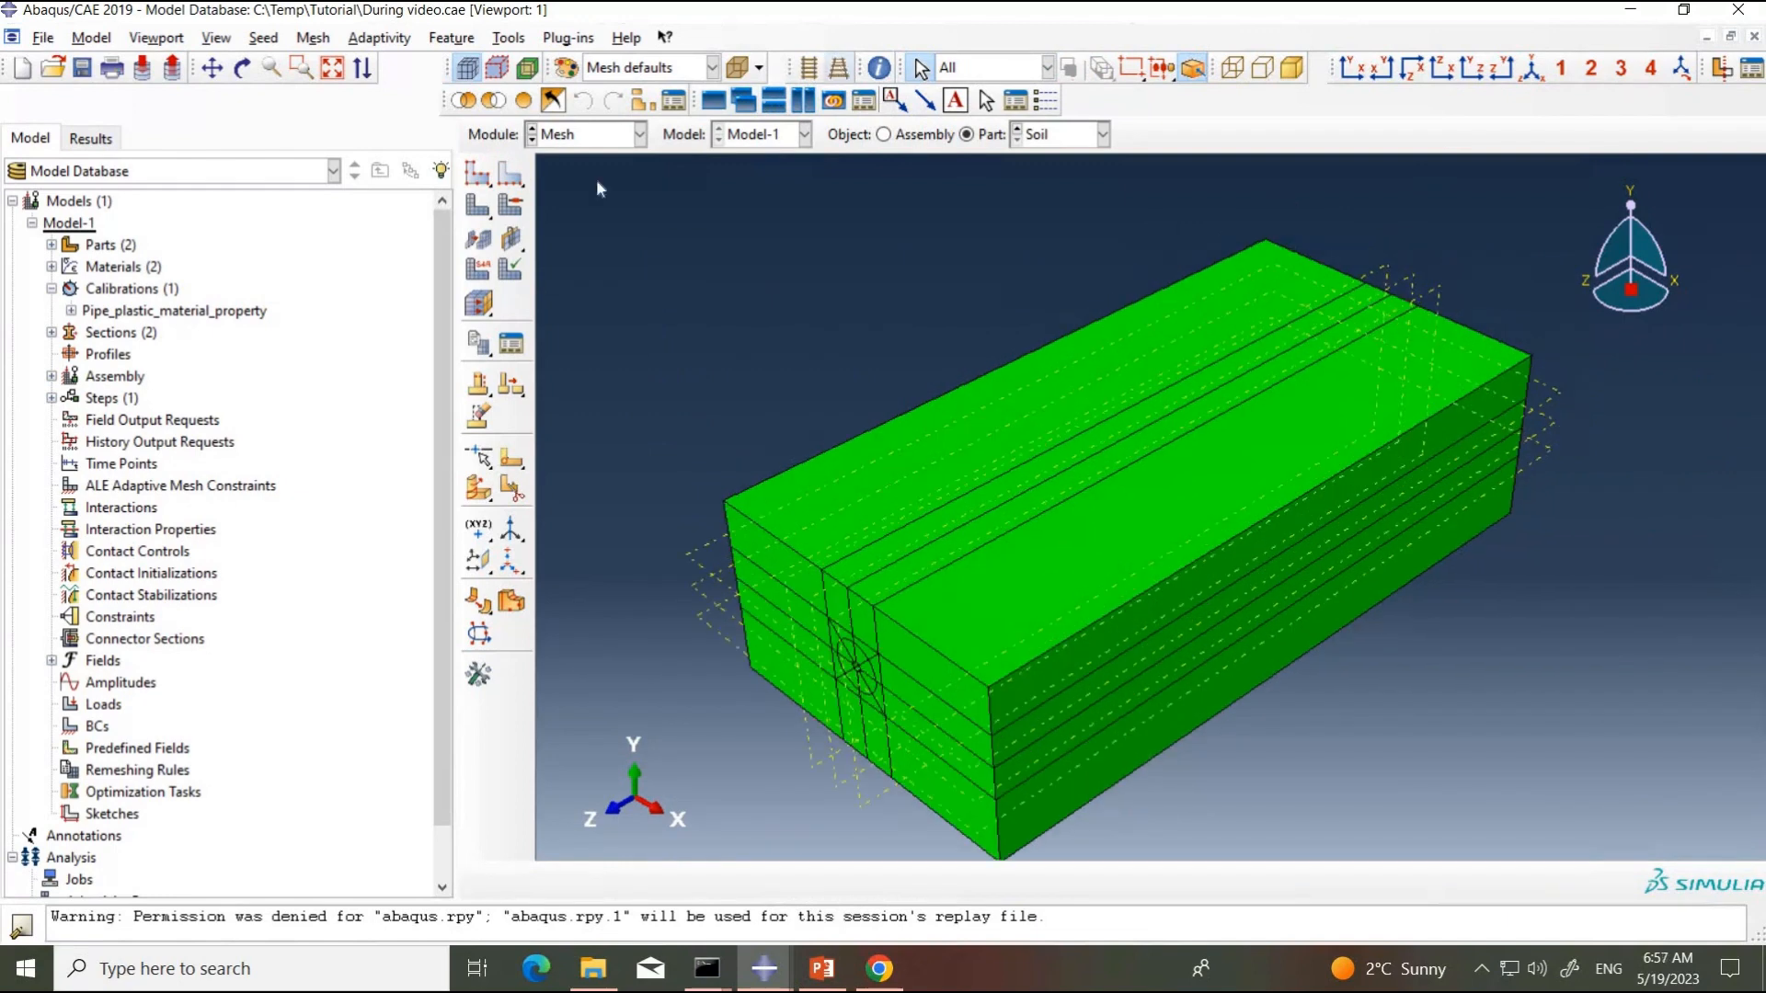
left_click(475, 207)
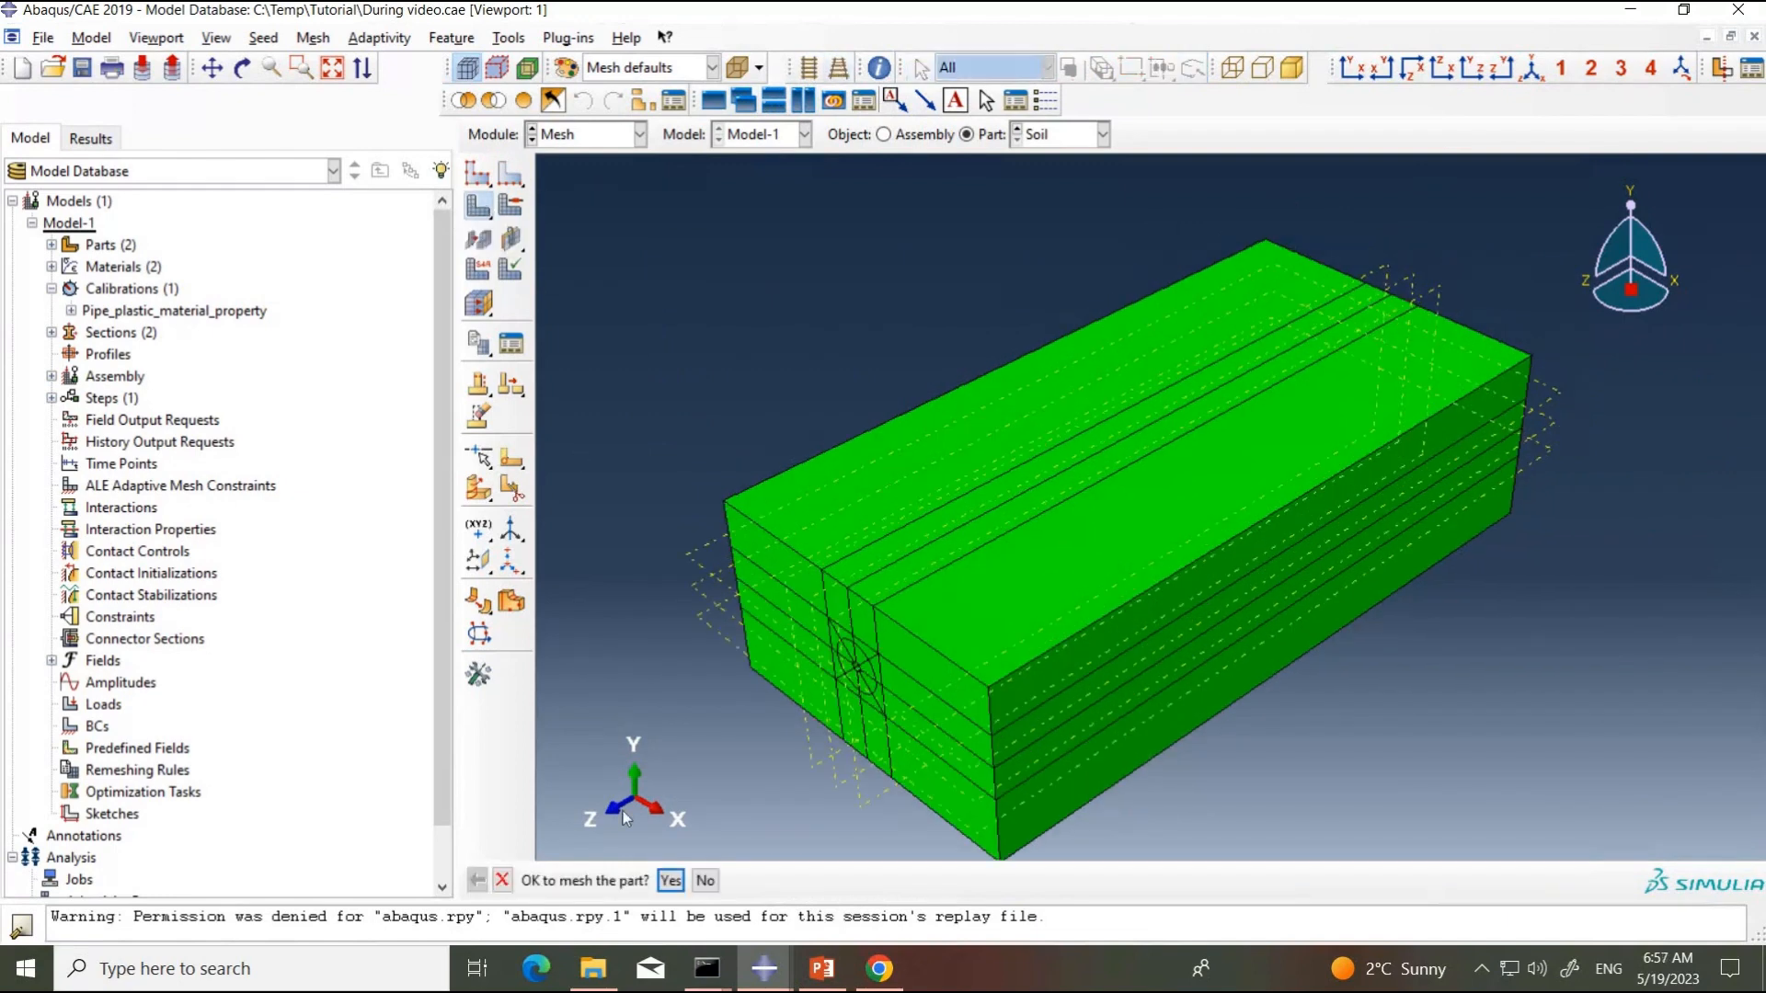
left_click(671, 881)
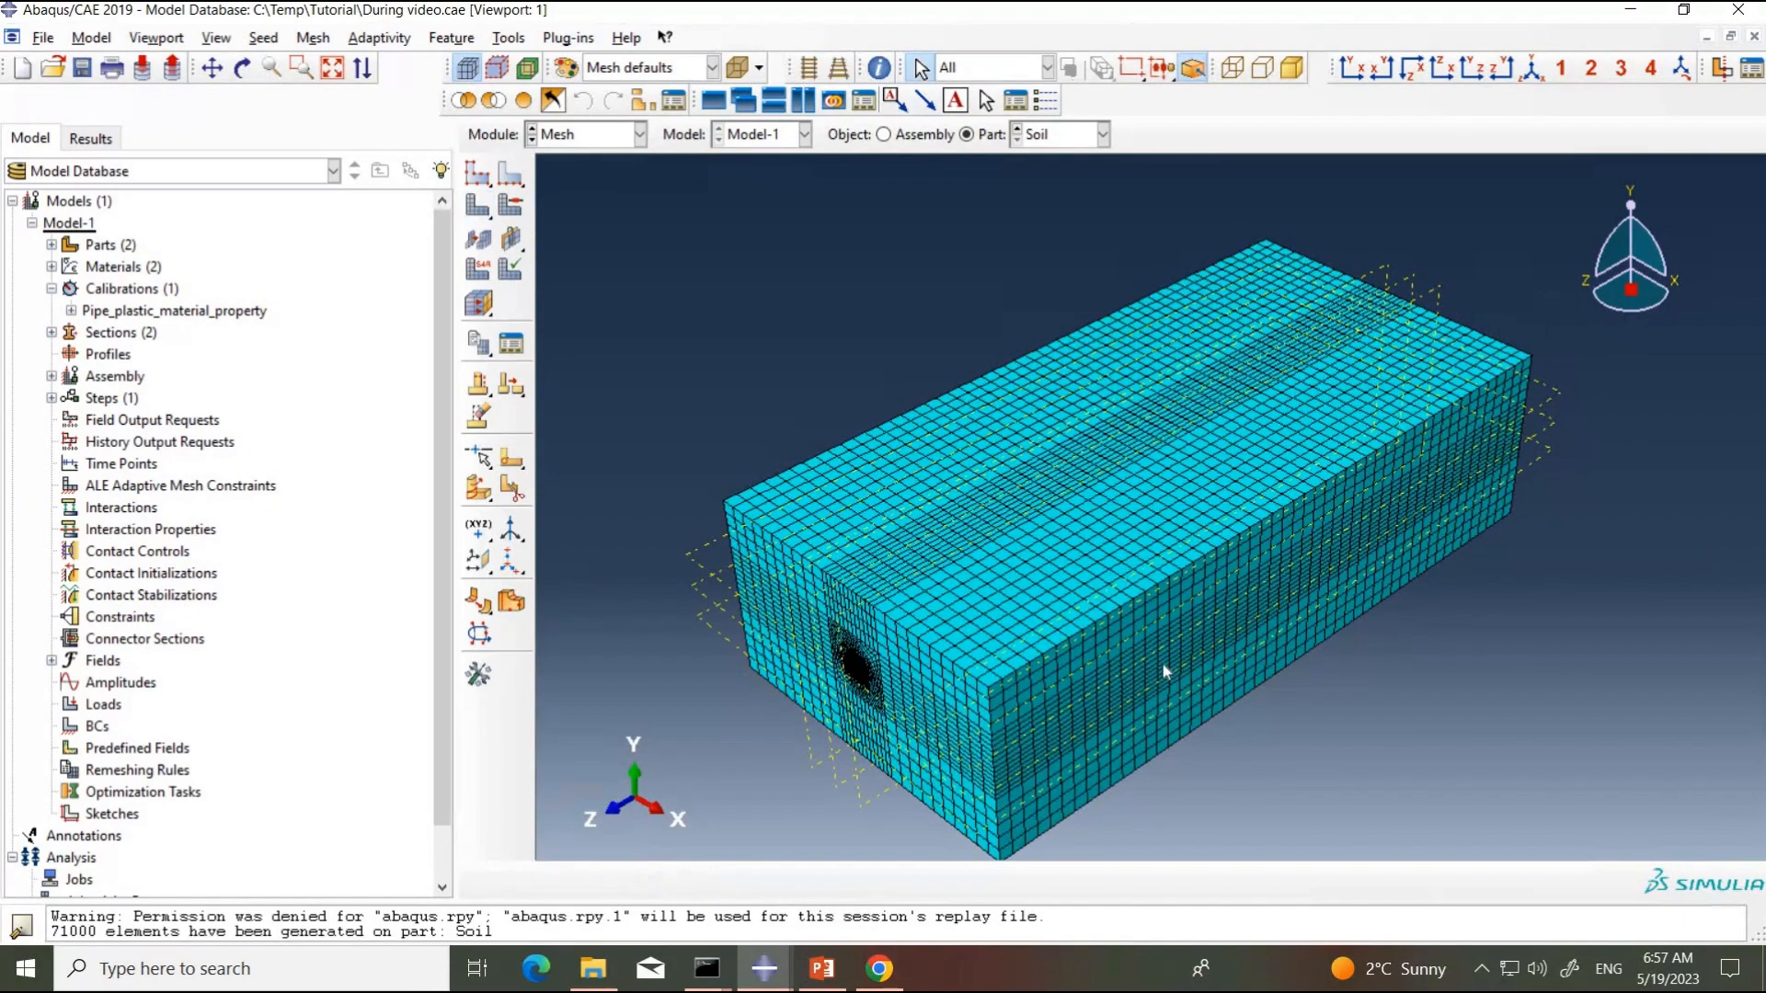
Step: Examine the generated mesh in front view without perspective, both around the pipe hole and across the whole soil section
left_click(1350, 71)
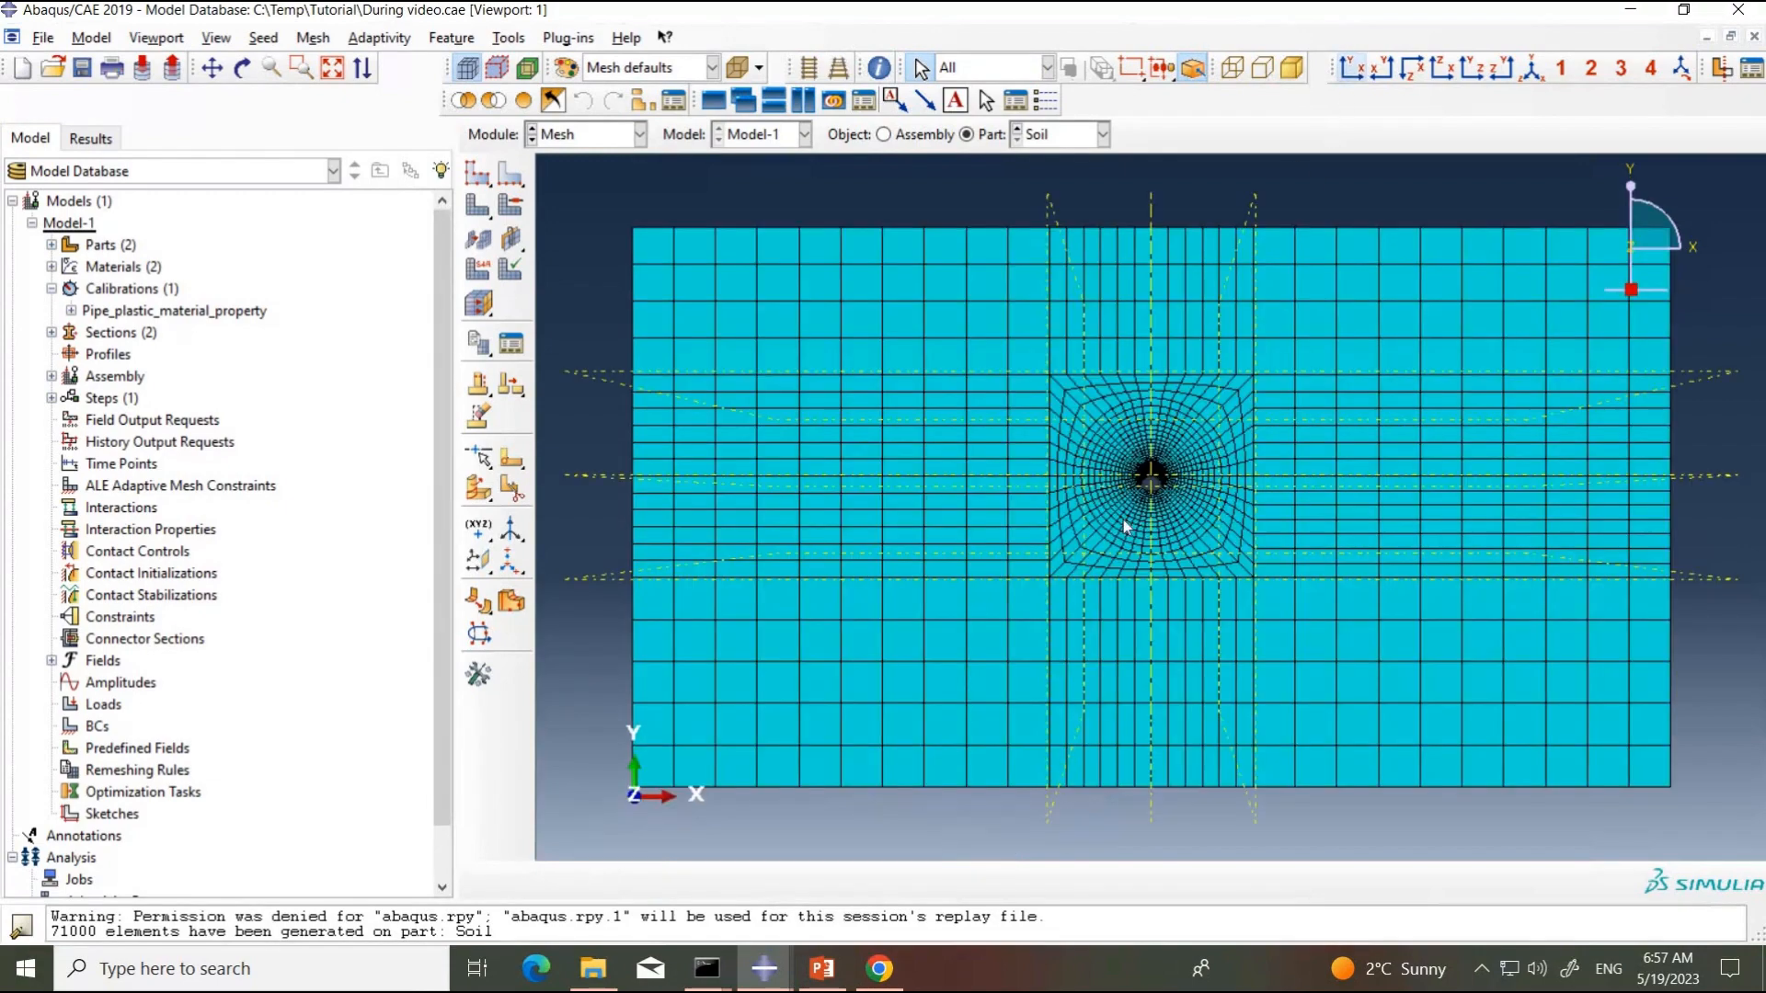
scroll(1155, 451, "up", 5)
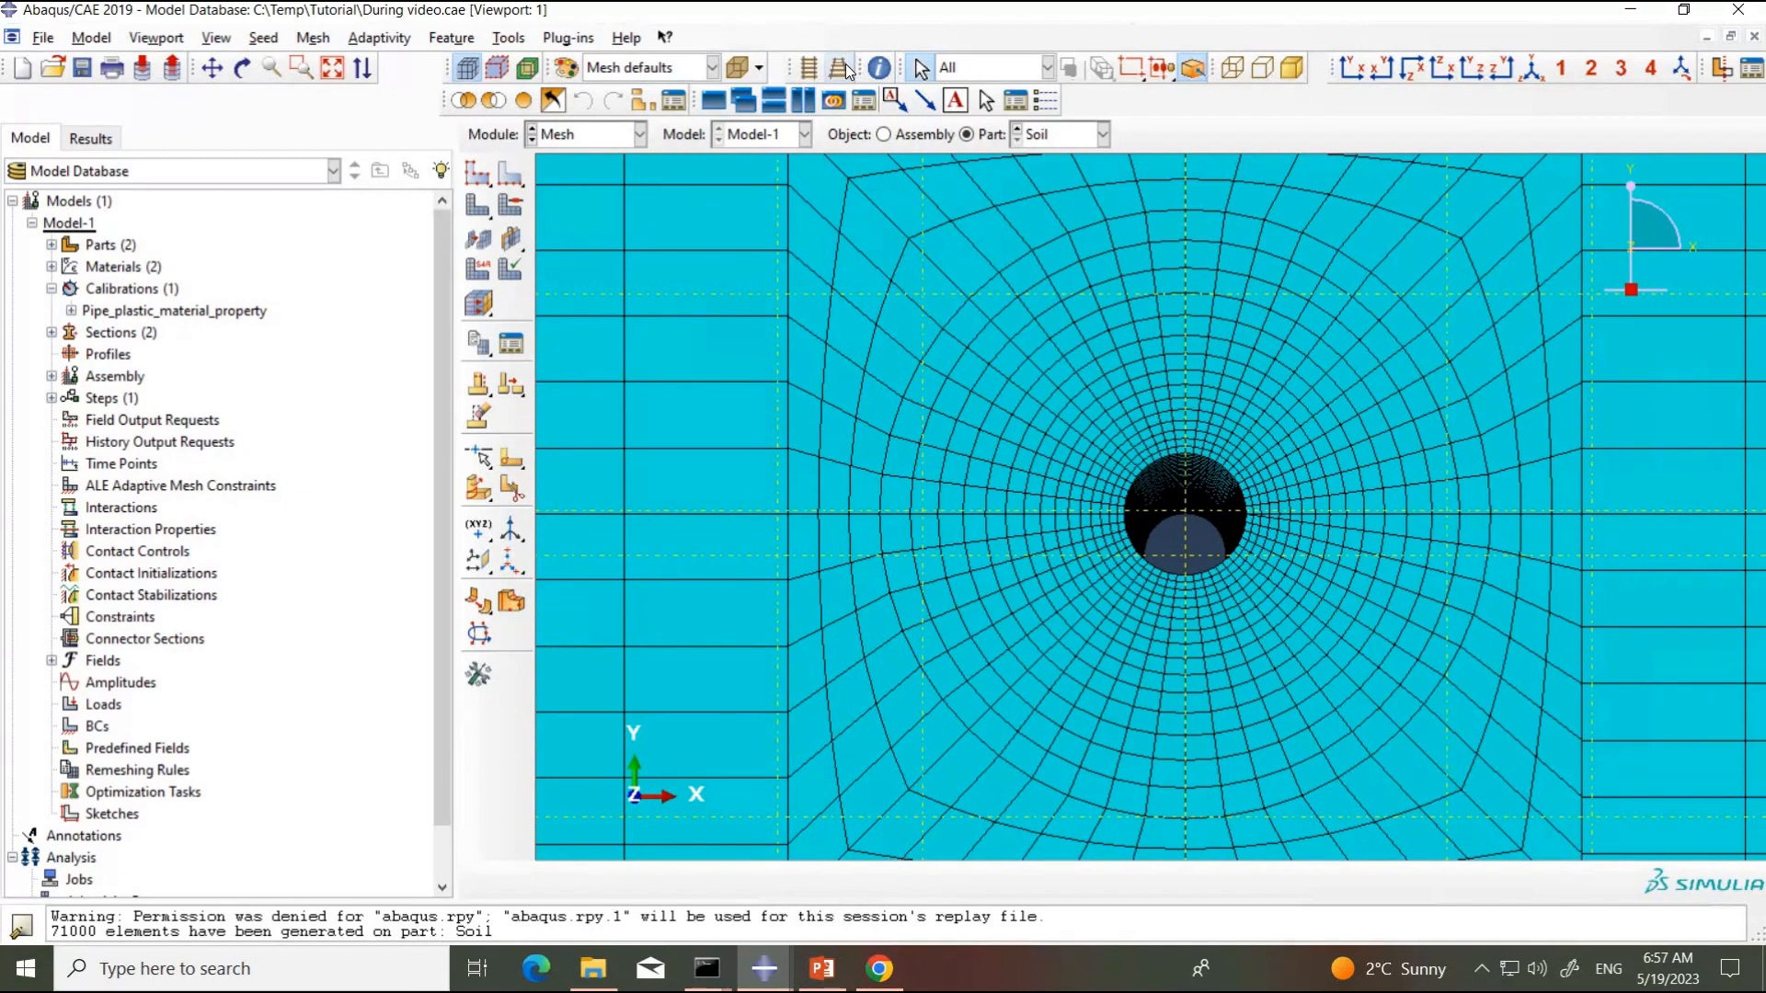
left_click(809, 67)
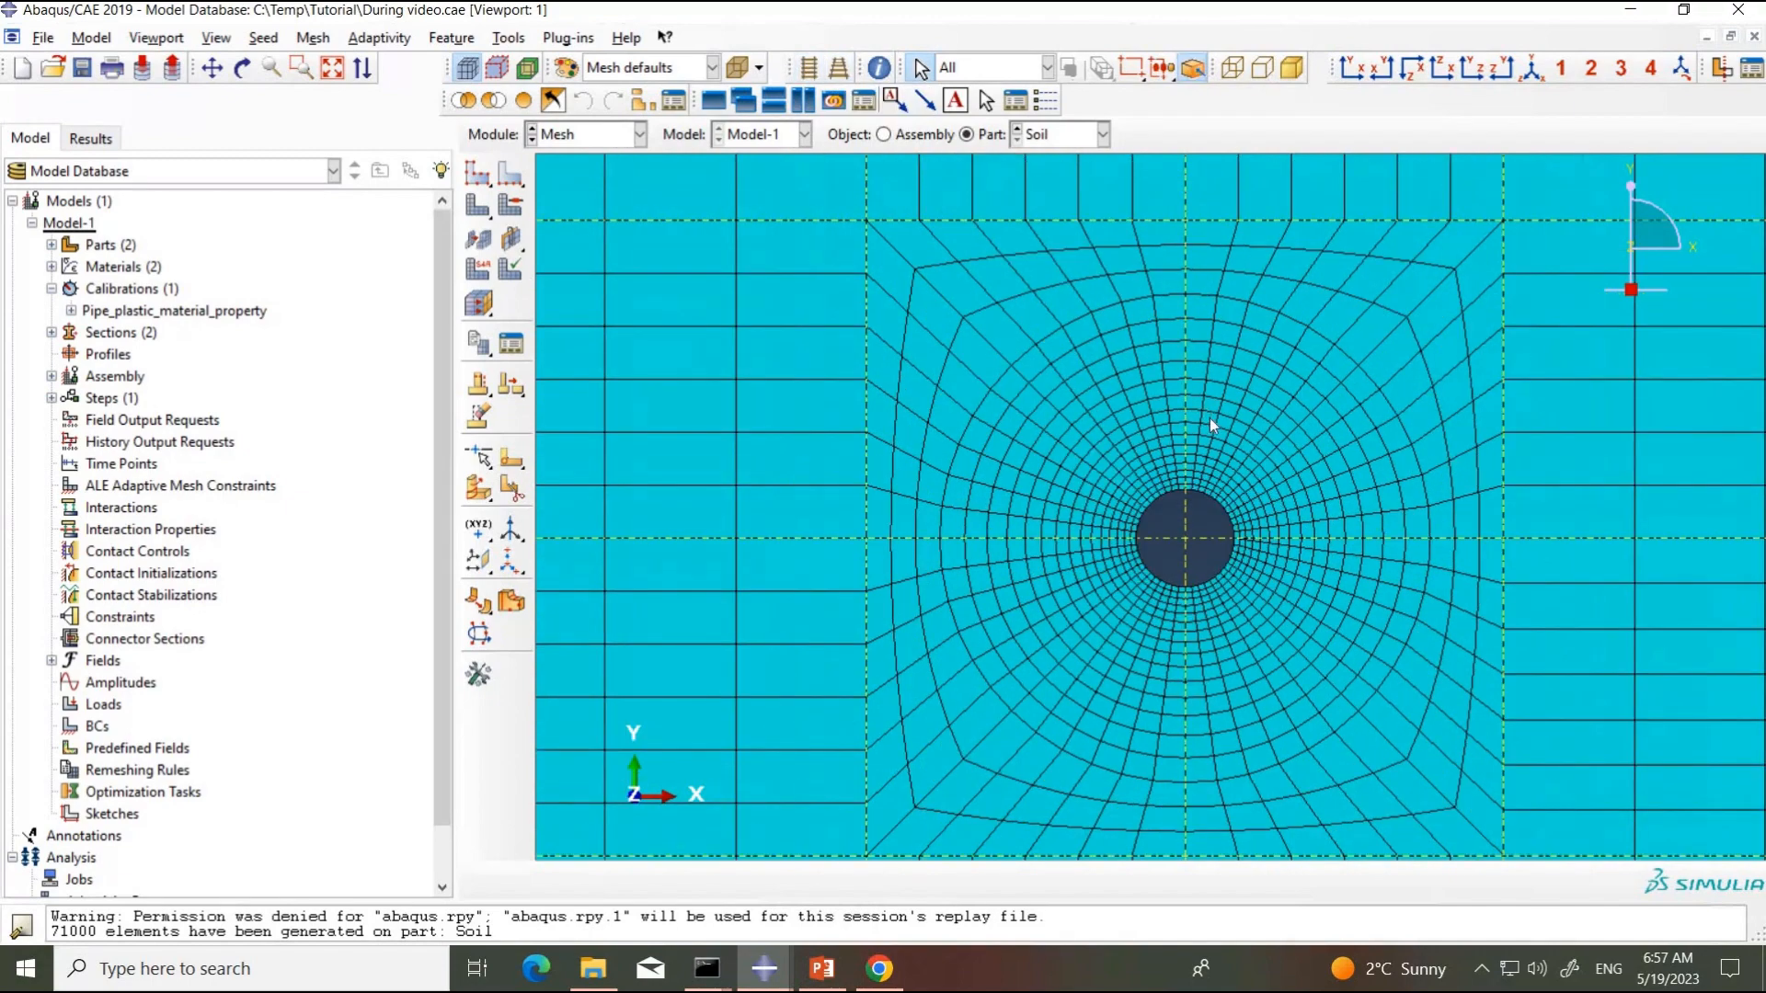
scroll(1220, 607, "down", 5)
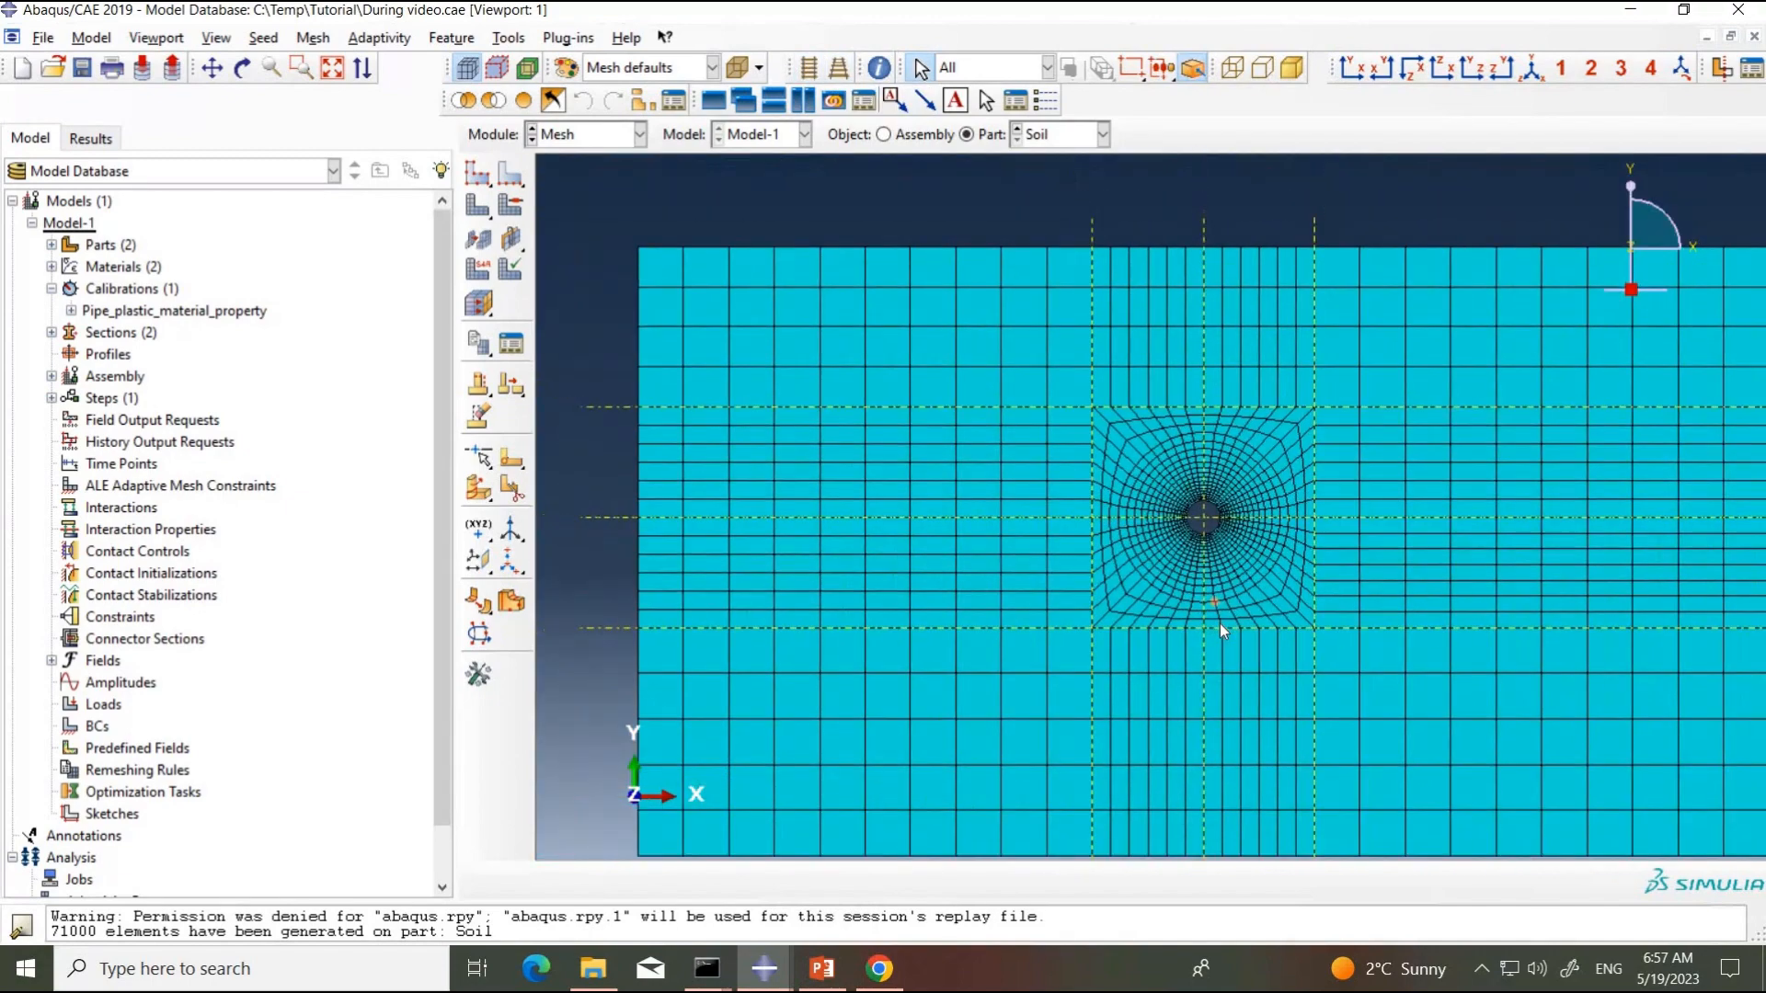
scroll(1219, 623, "down", 2)
scroll(1094, 545, "up", 3)
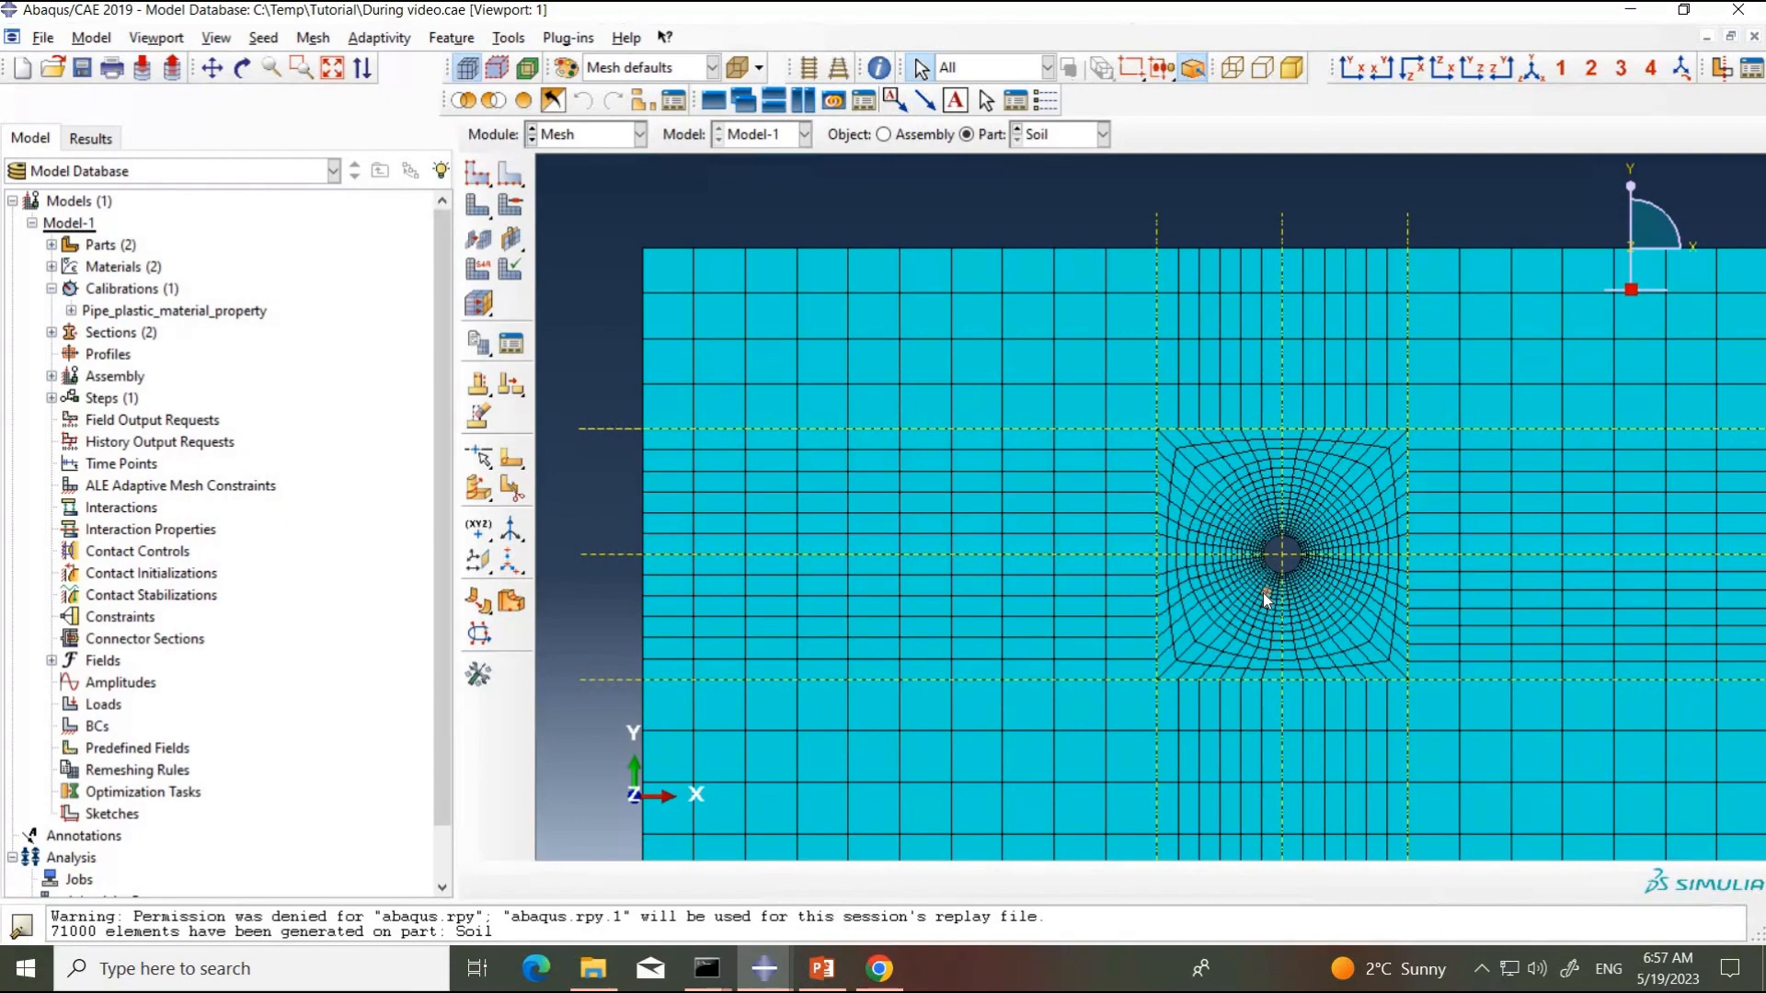
scroll(1266, 599, "up", 5)
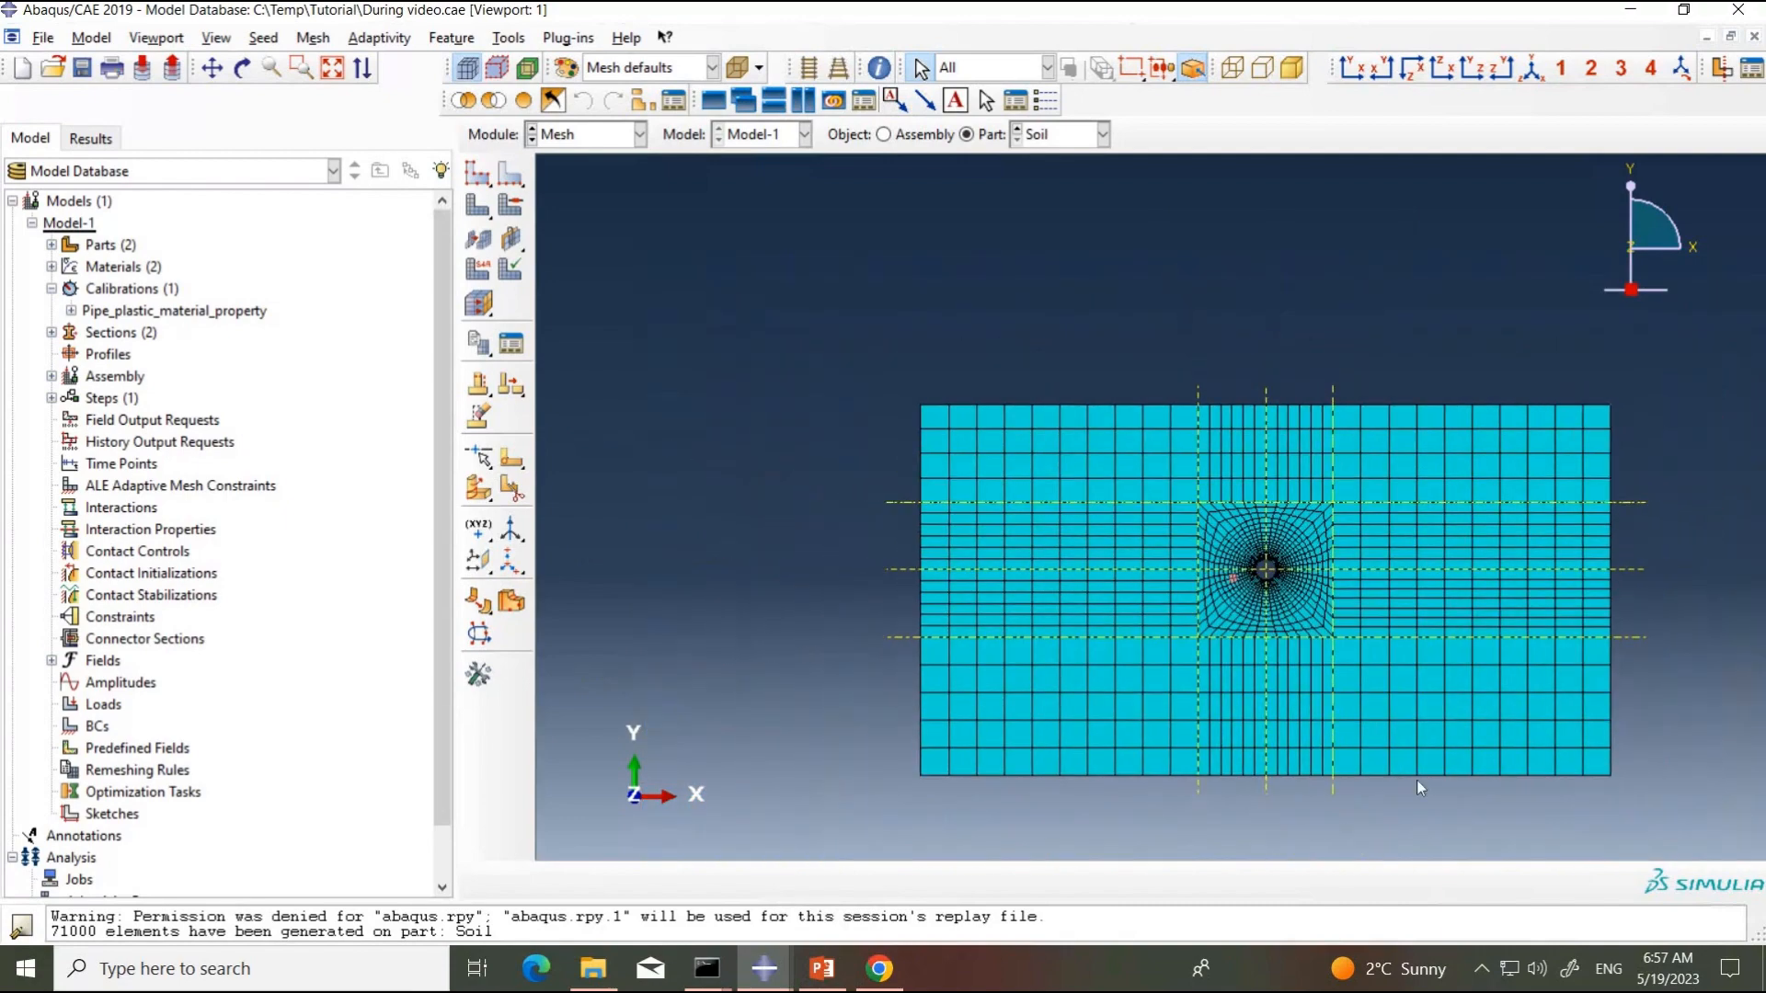
scroll(1417, 781, "down", 2)
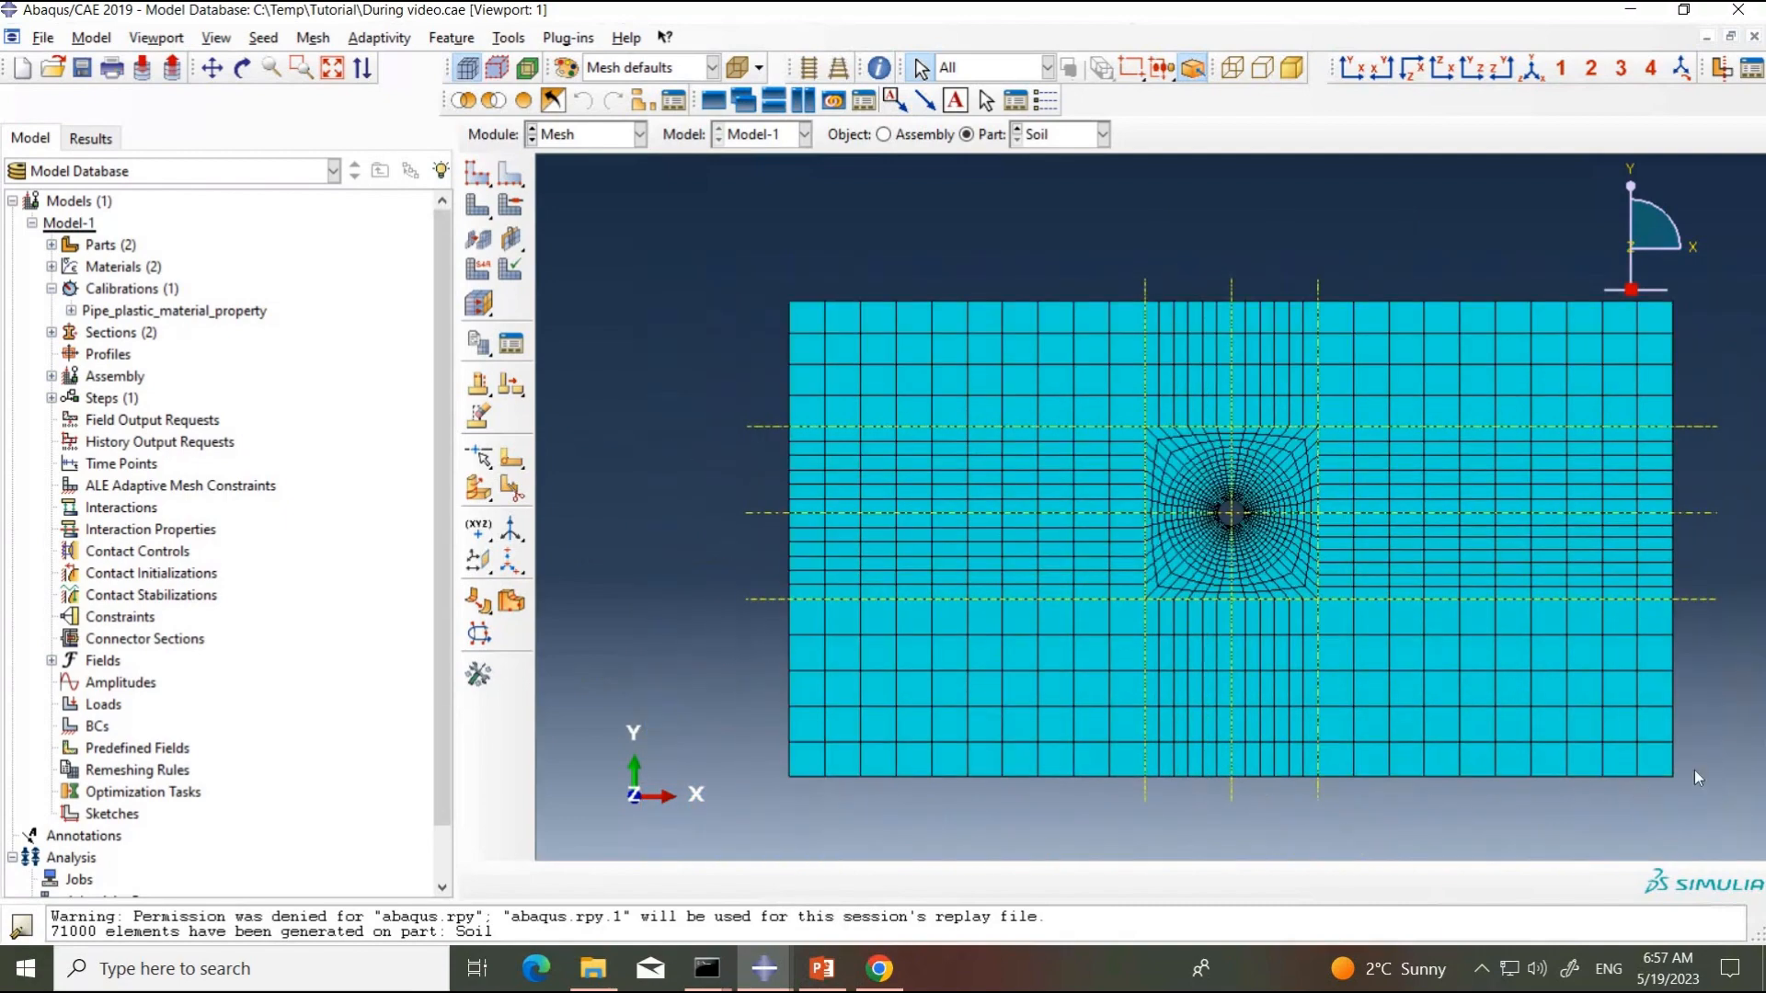
scroll(1703, 750, "down", 2)
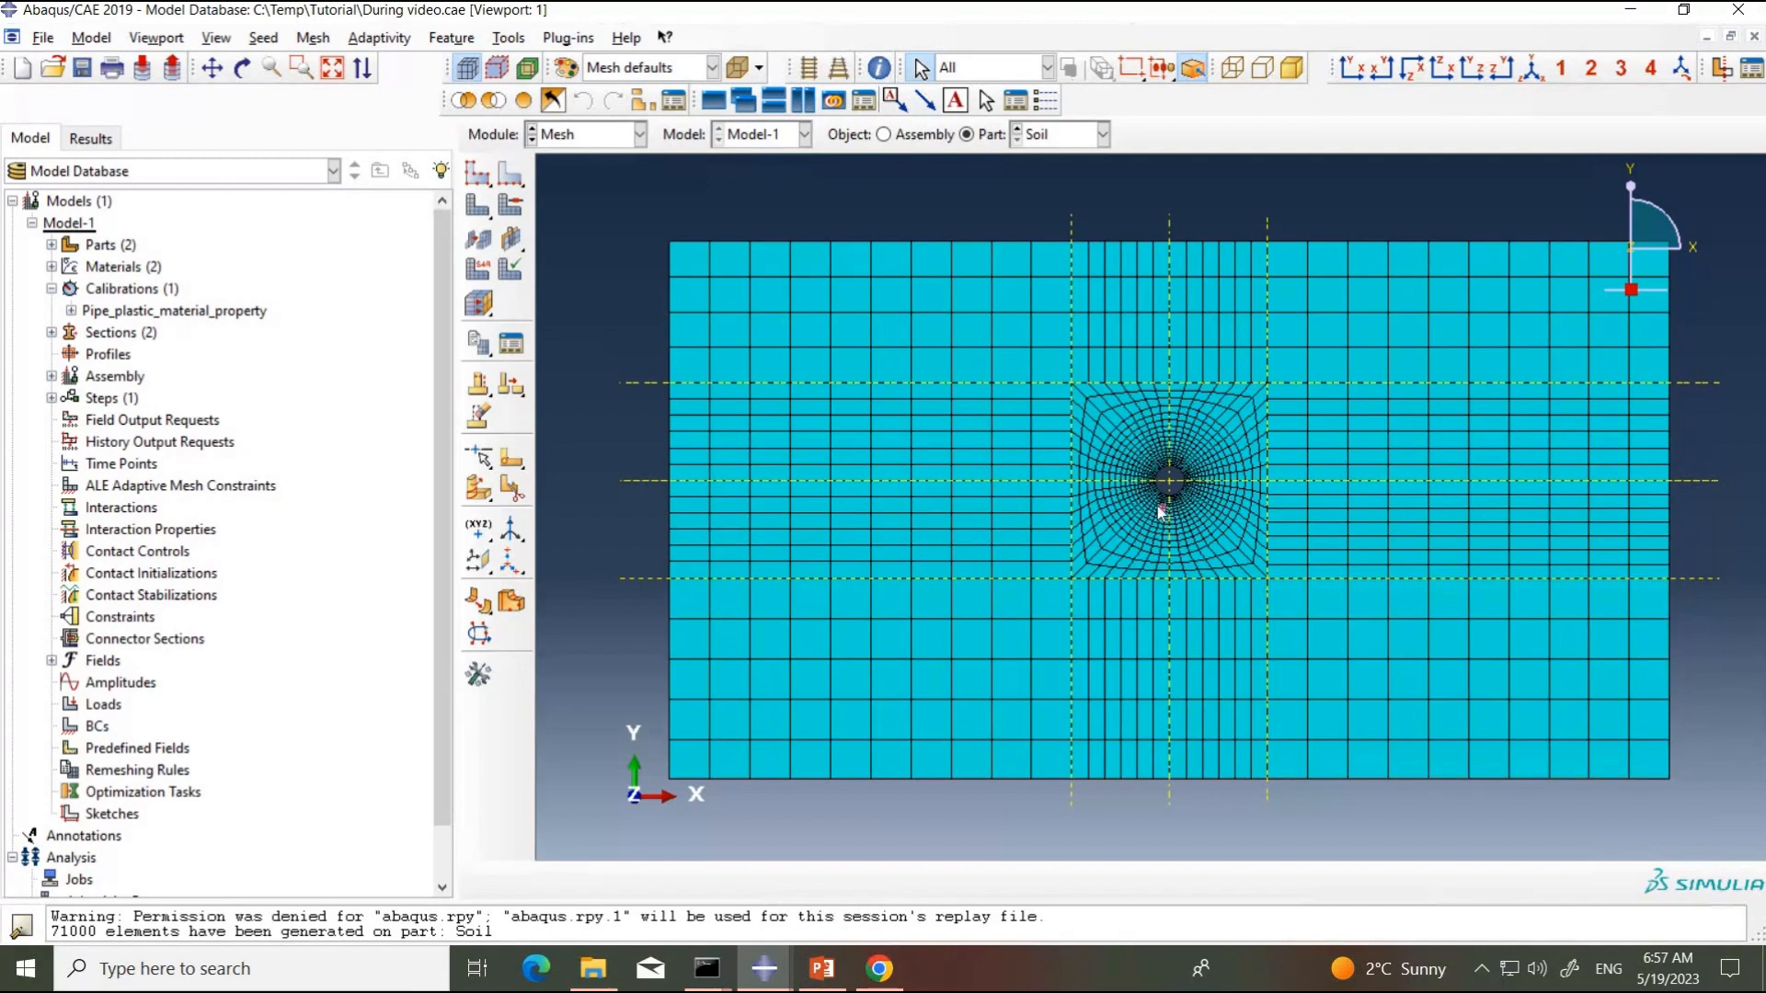
Step: Assign the Standard, linear 3D Stress element type C3D8R with reduced integration to all cells of the Soil part
scroll(1201, 495, "up", 3)
scroll(1196, 492, "down", 5)
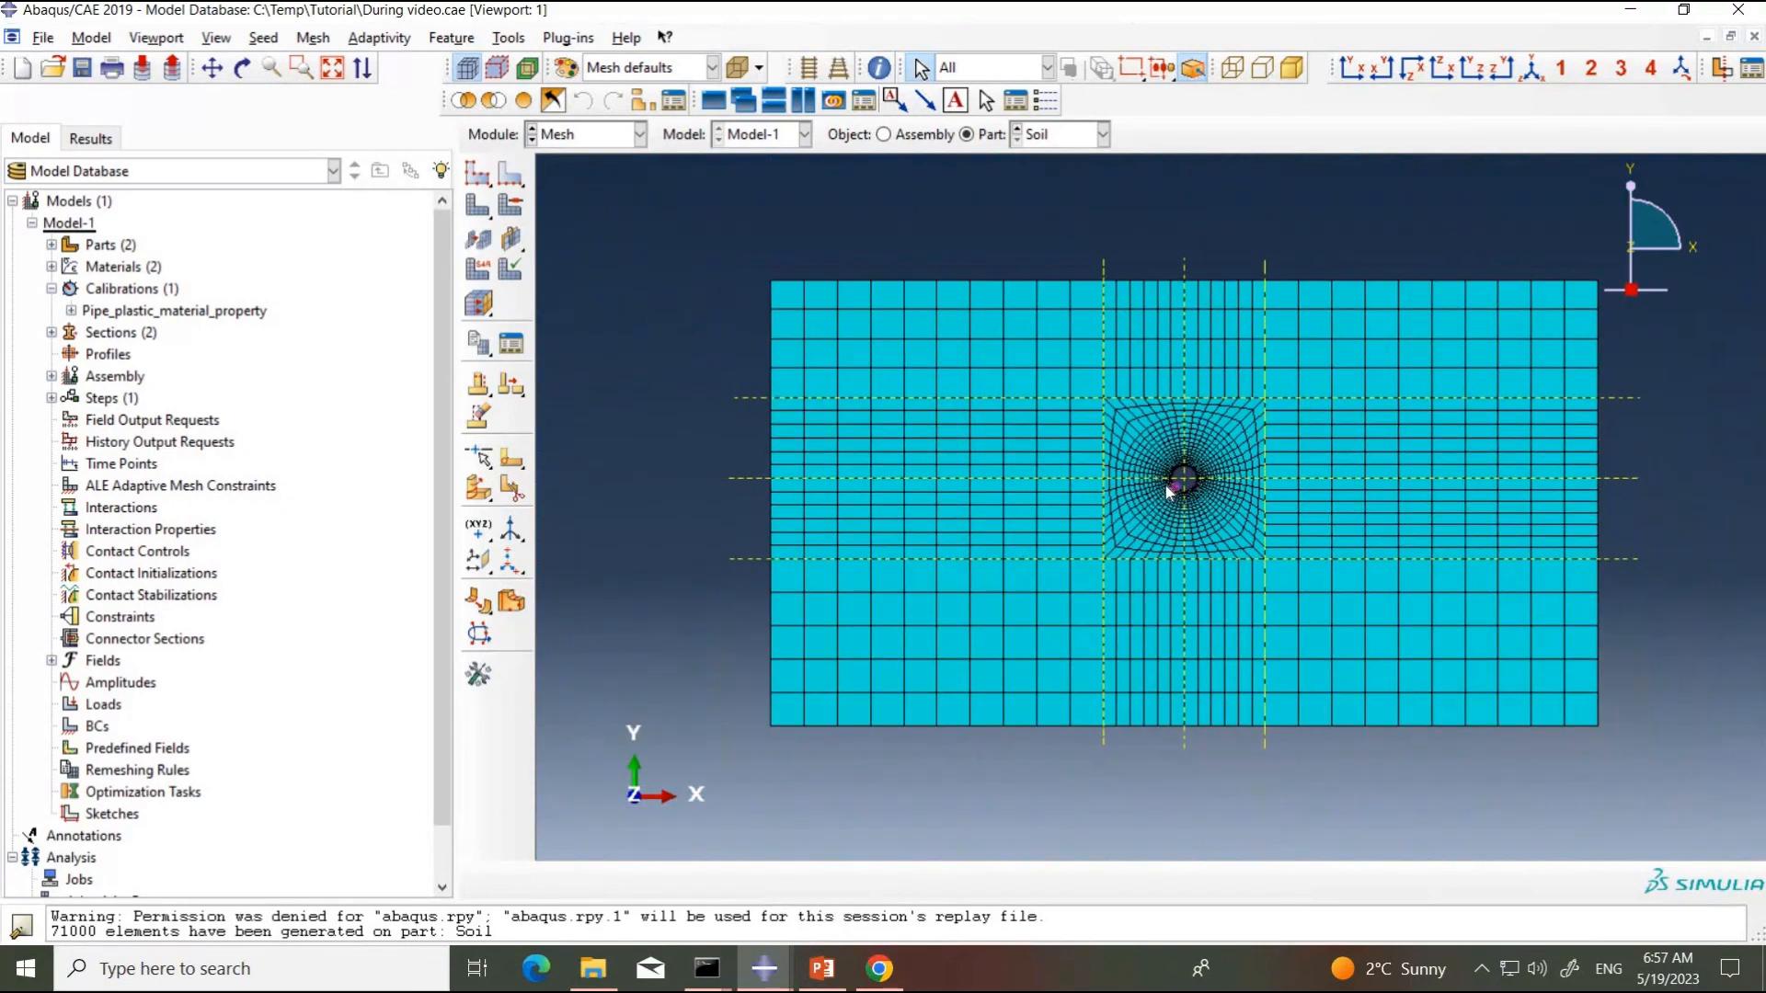
left_click(476, 271)
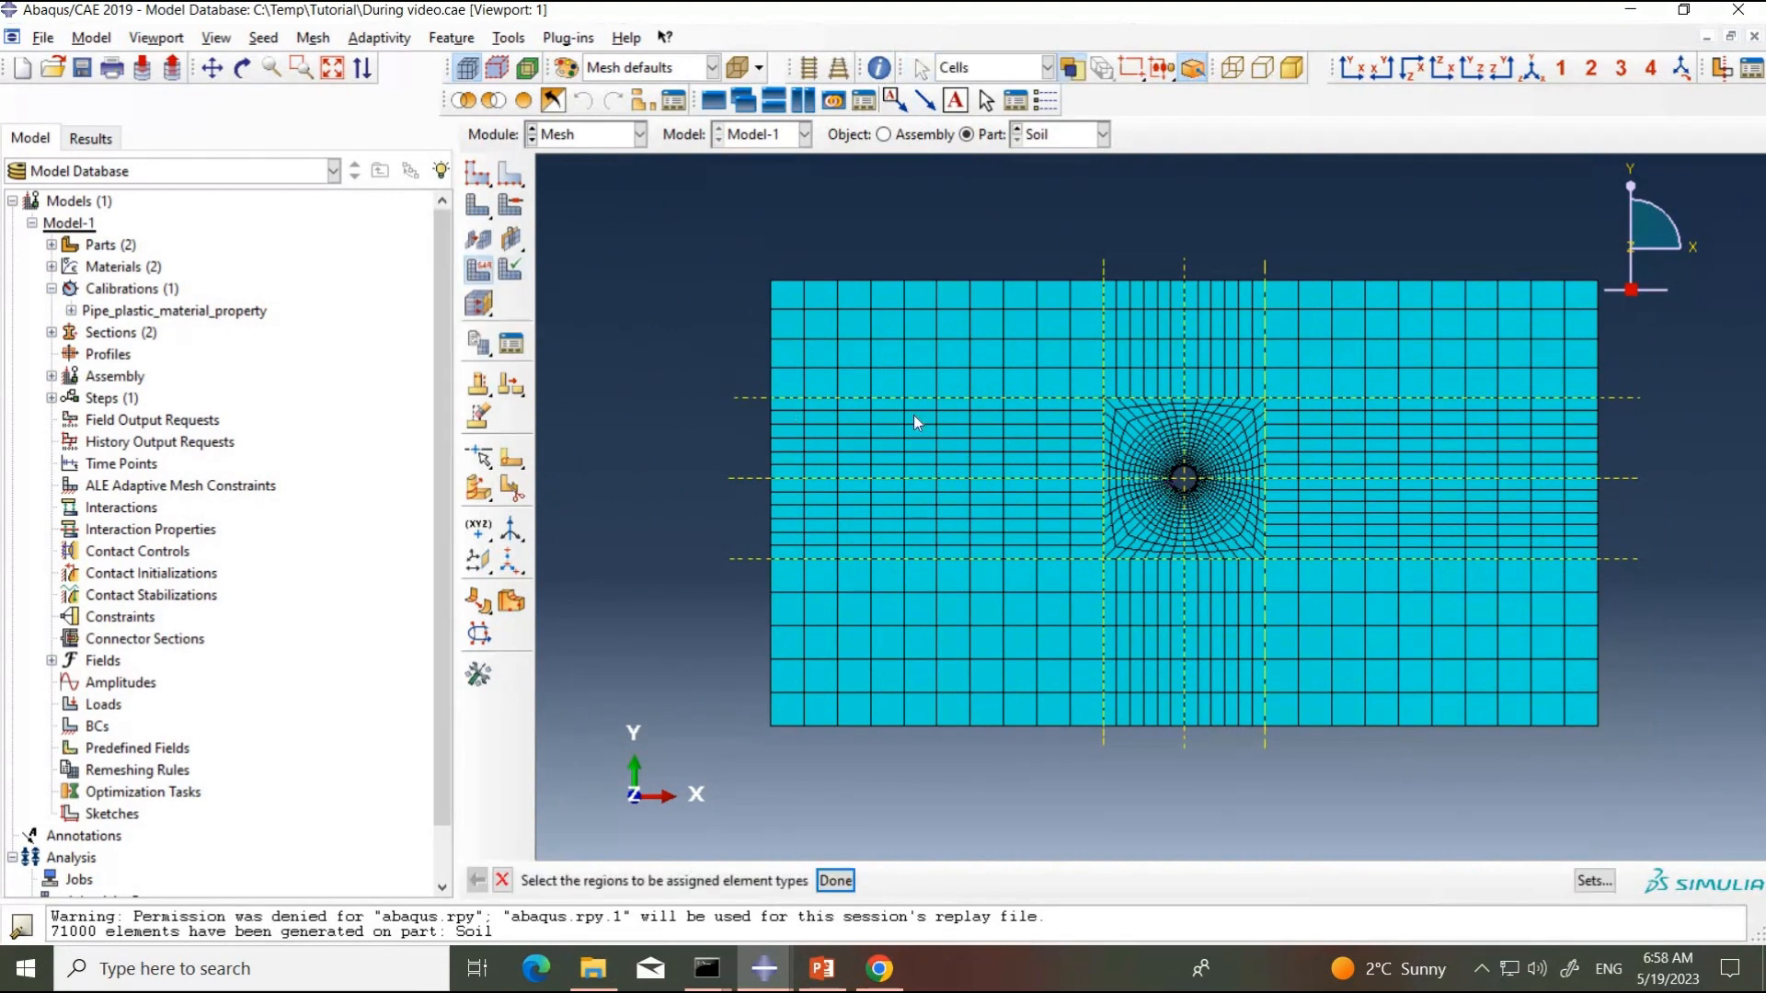
left_click_drag(720, 253, 1646, 770)
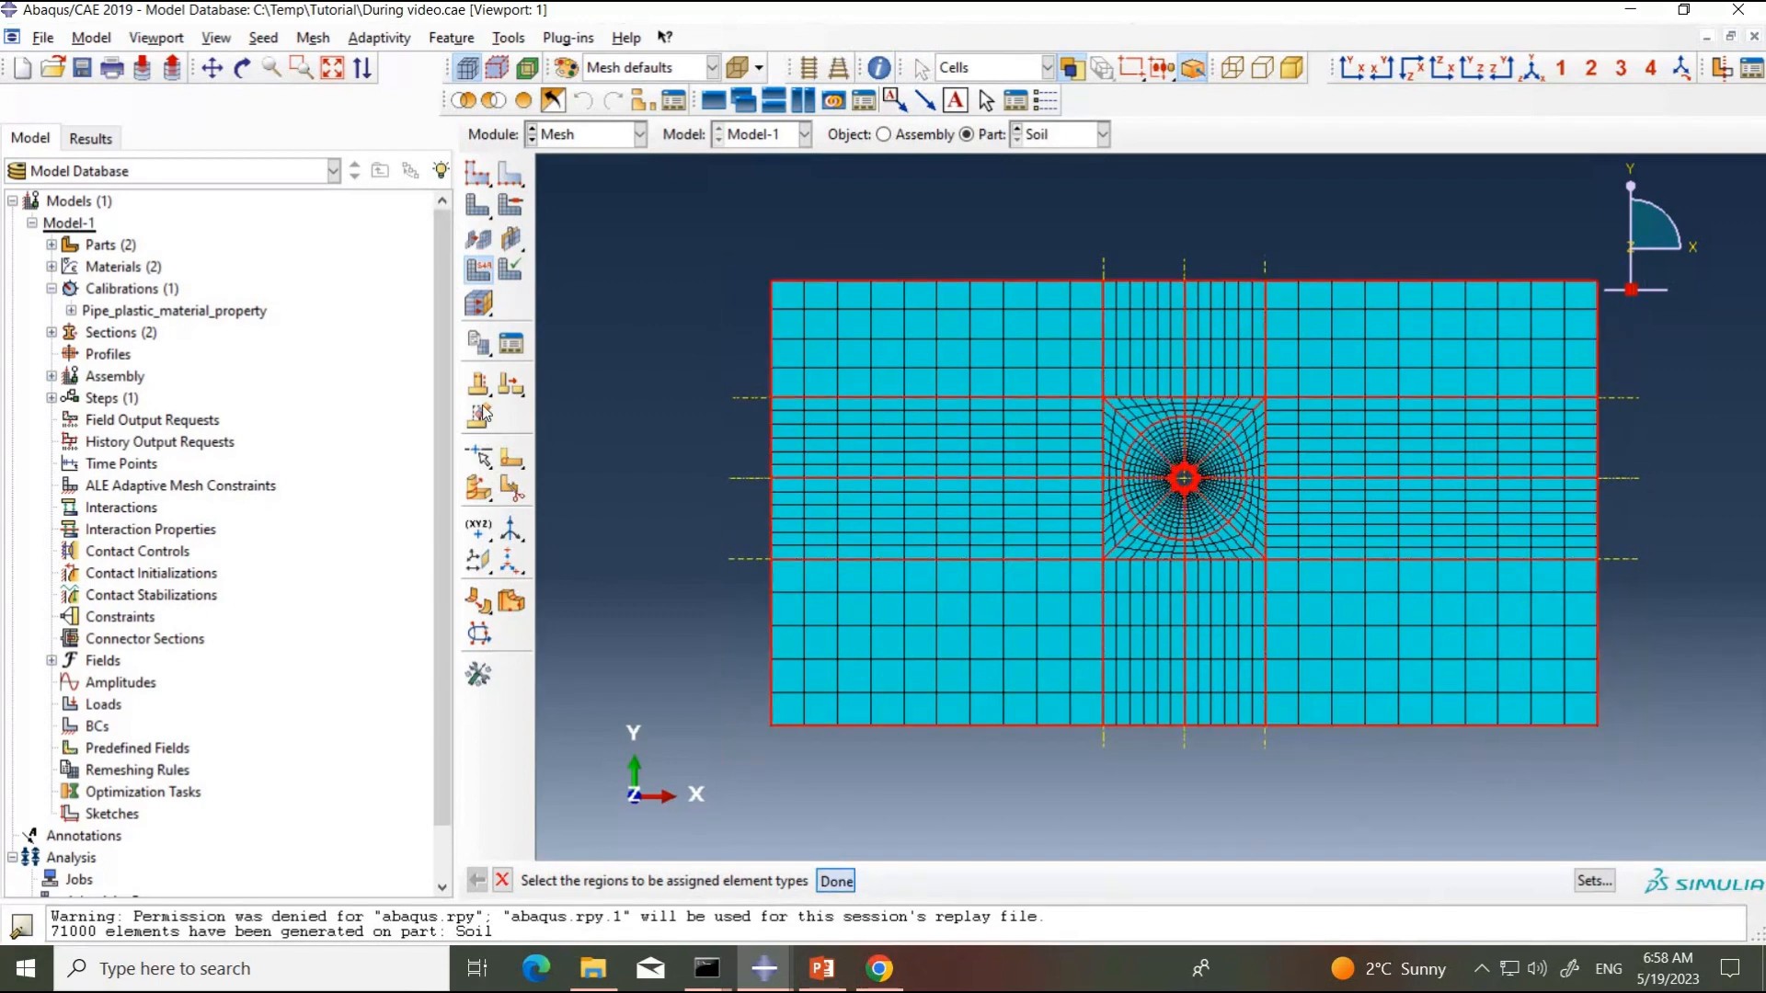
left_click(836, 880)
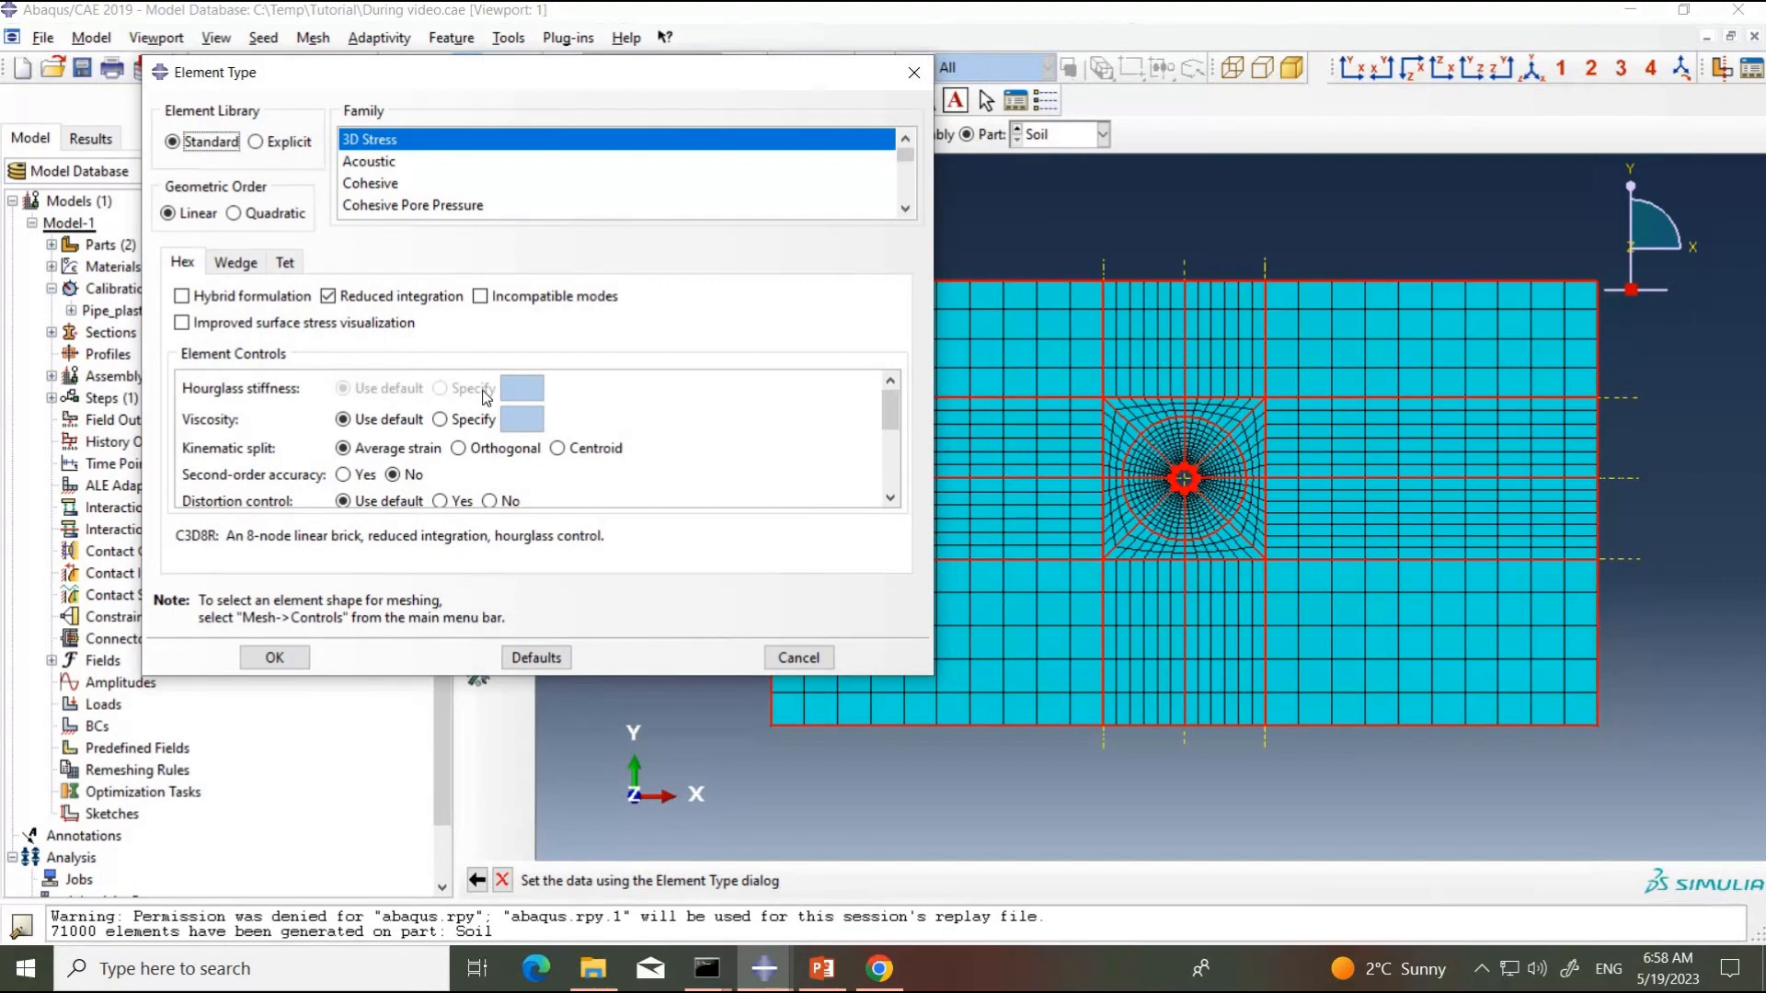
left_click(254, 219)
left_click(195, 218)
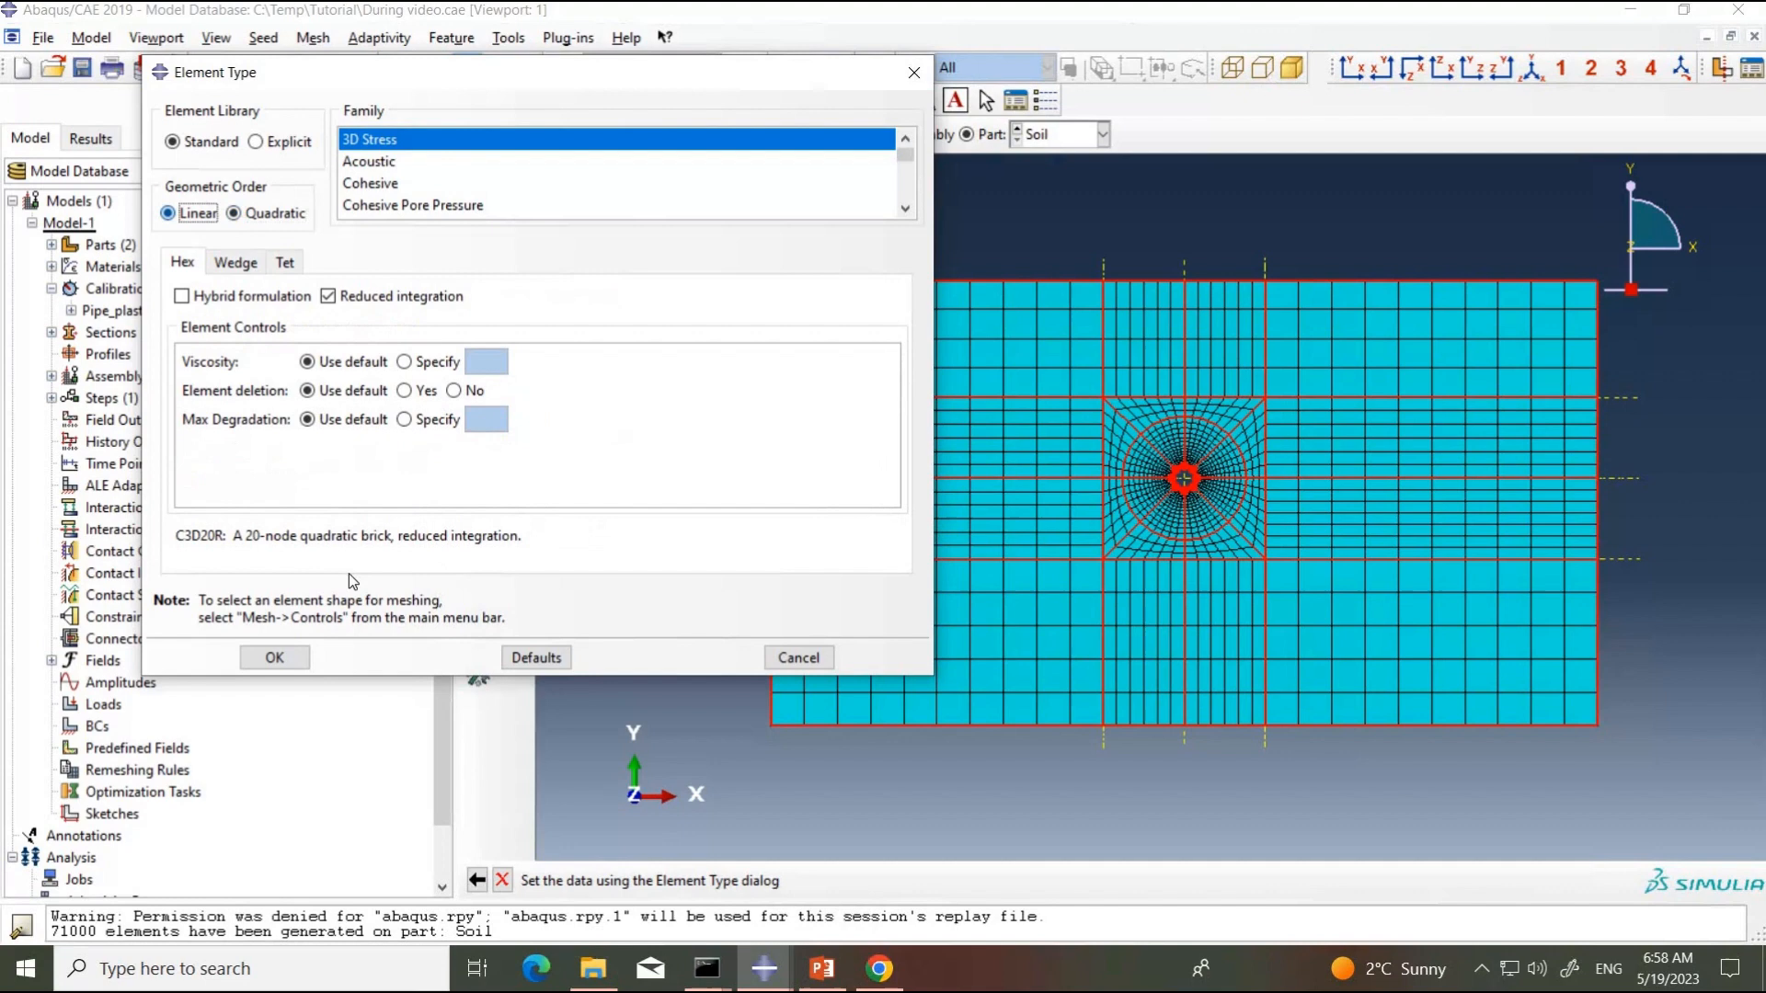
left_click(275, 657)
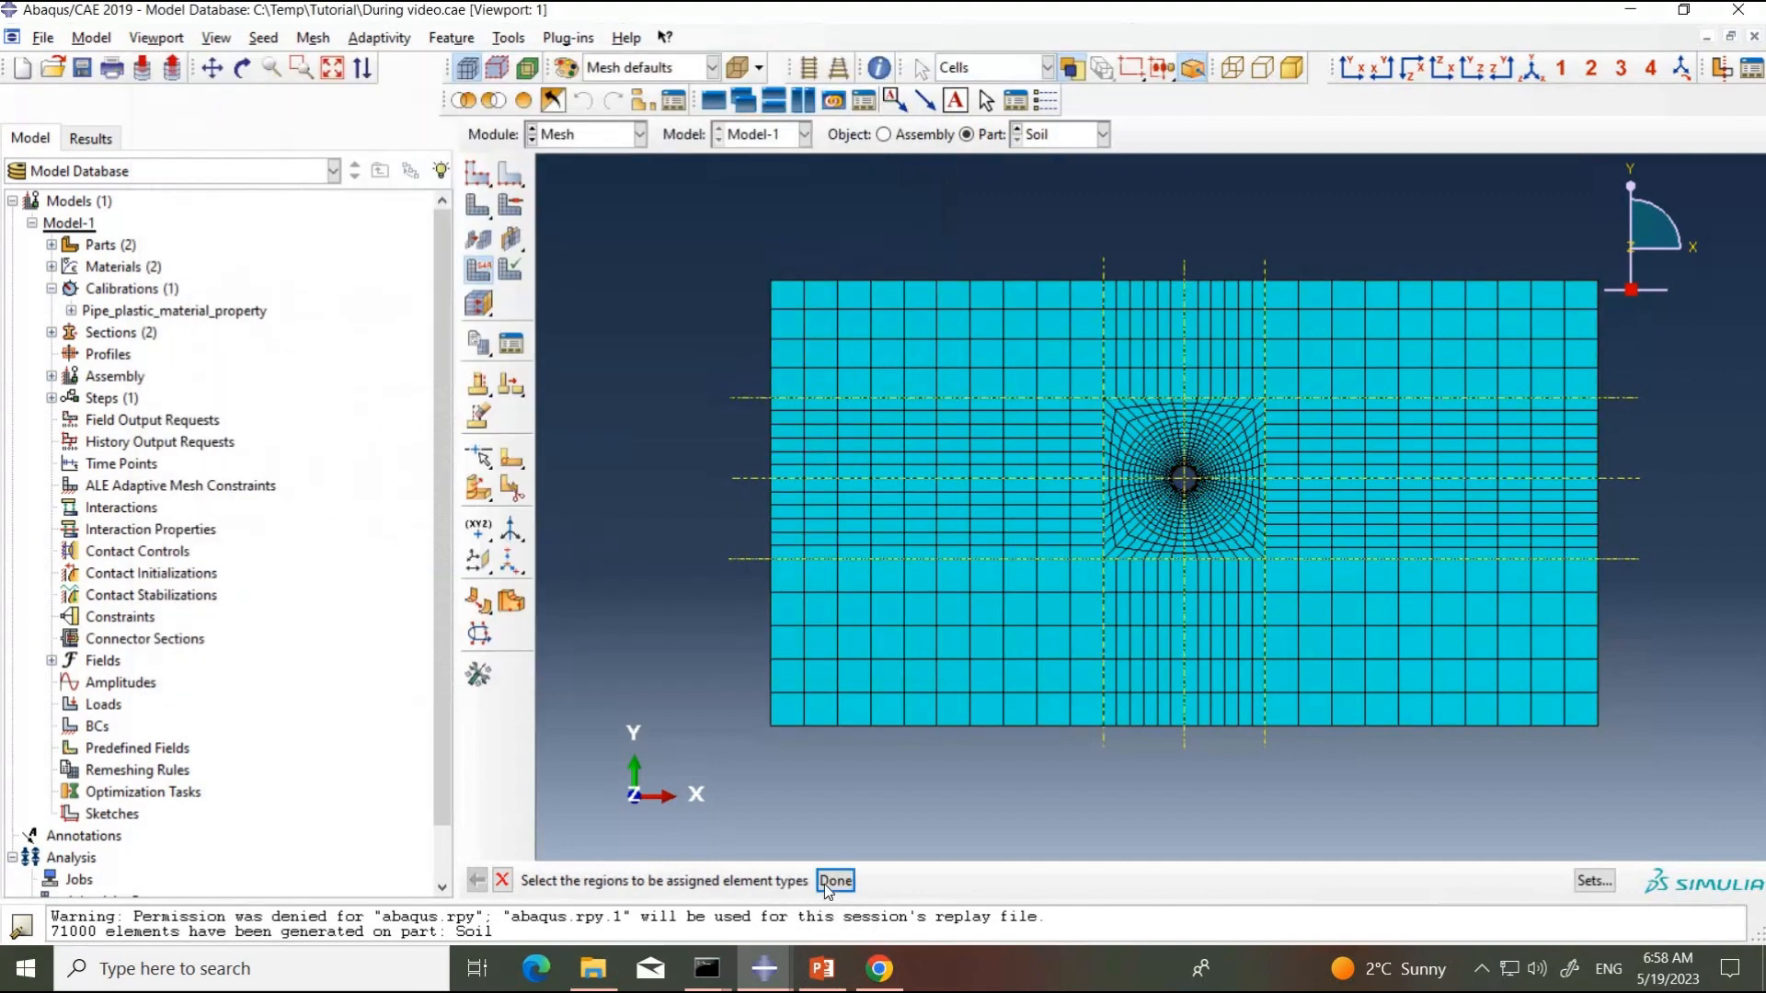
left_click(834, 880)
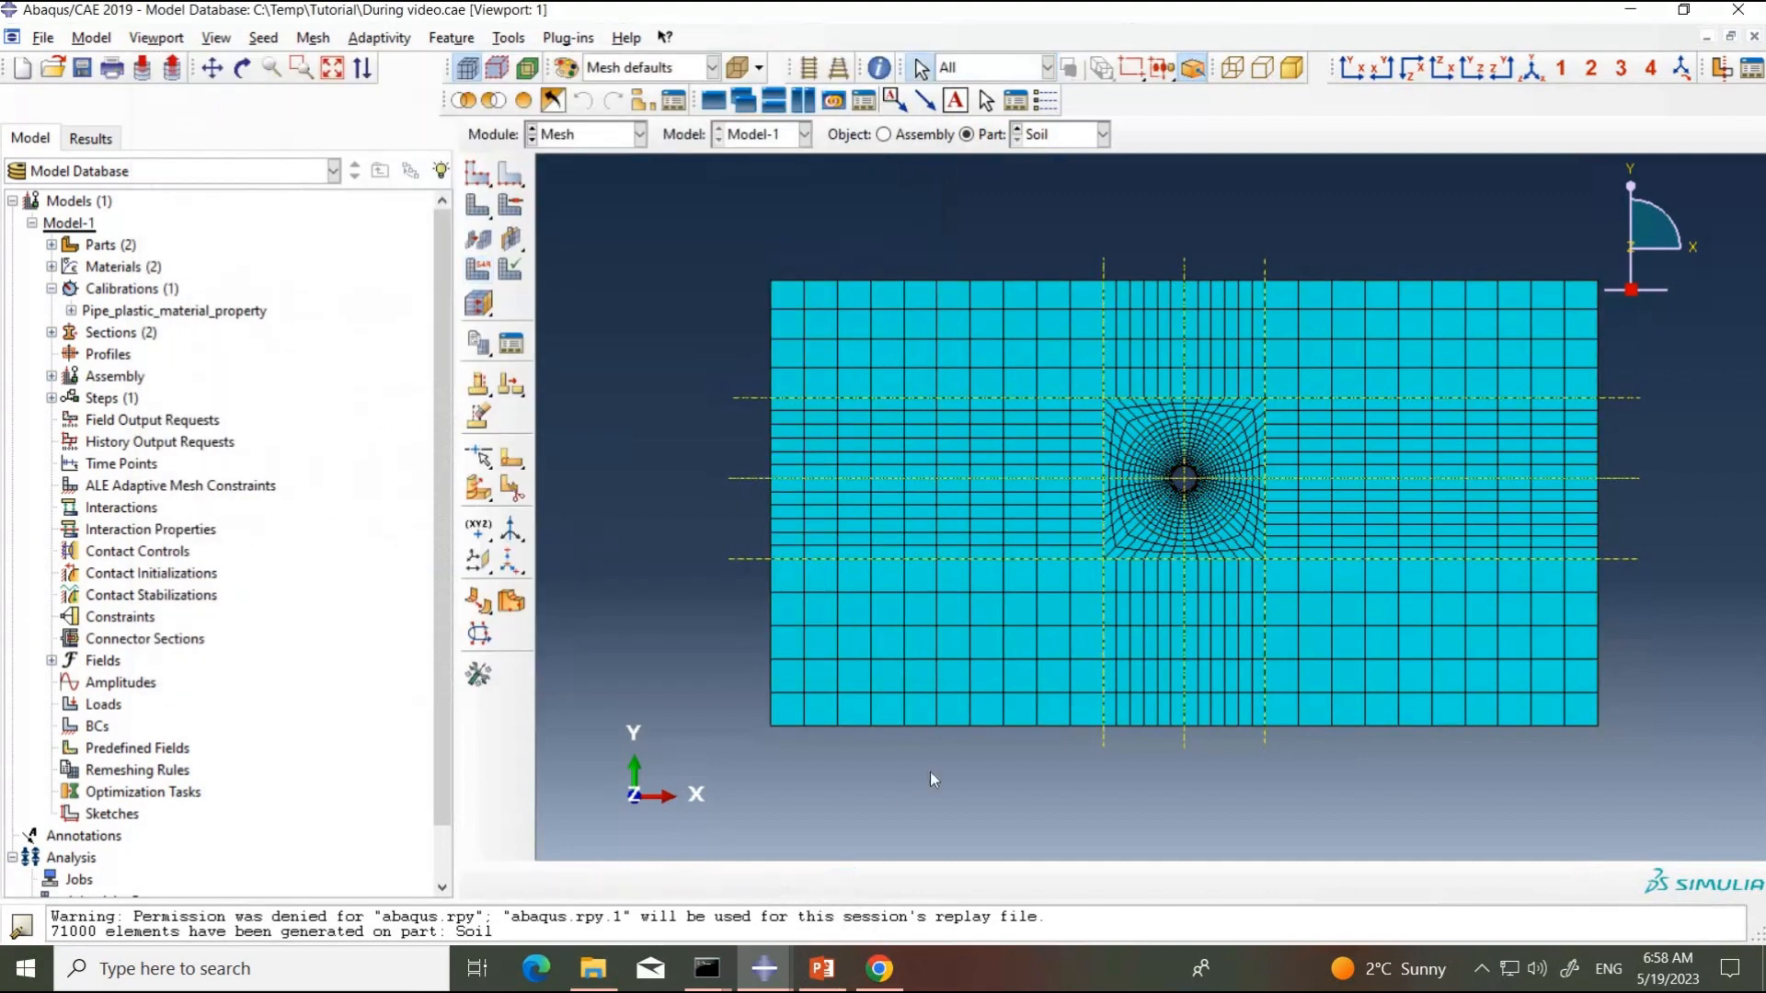
Step: Display the meshed Pipe part and return to the Soil part
left_click(1051, 136)
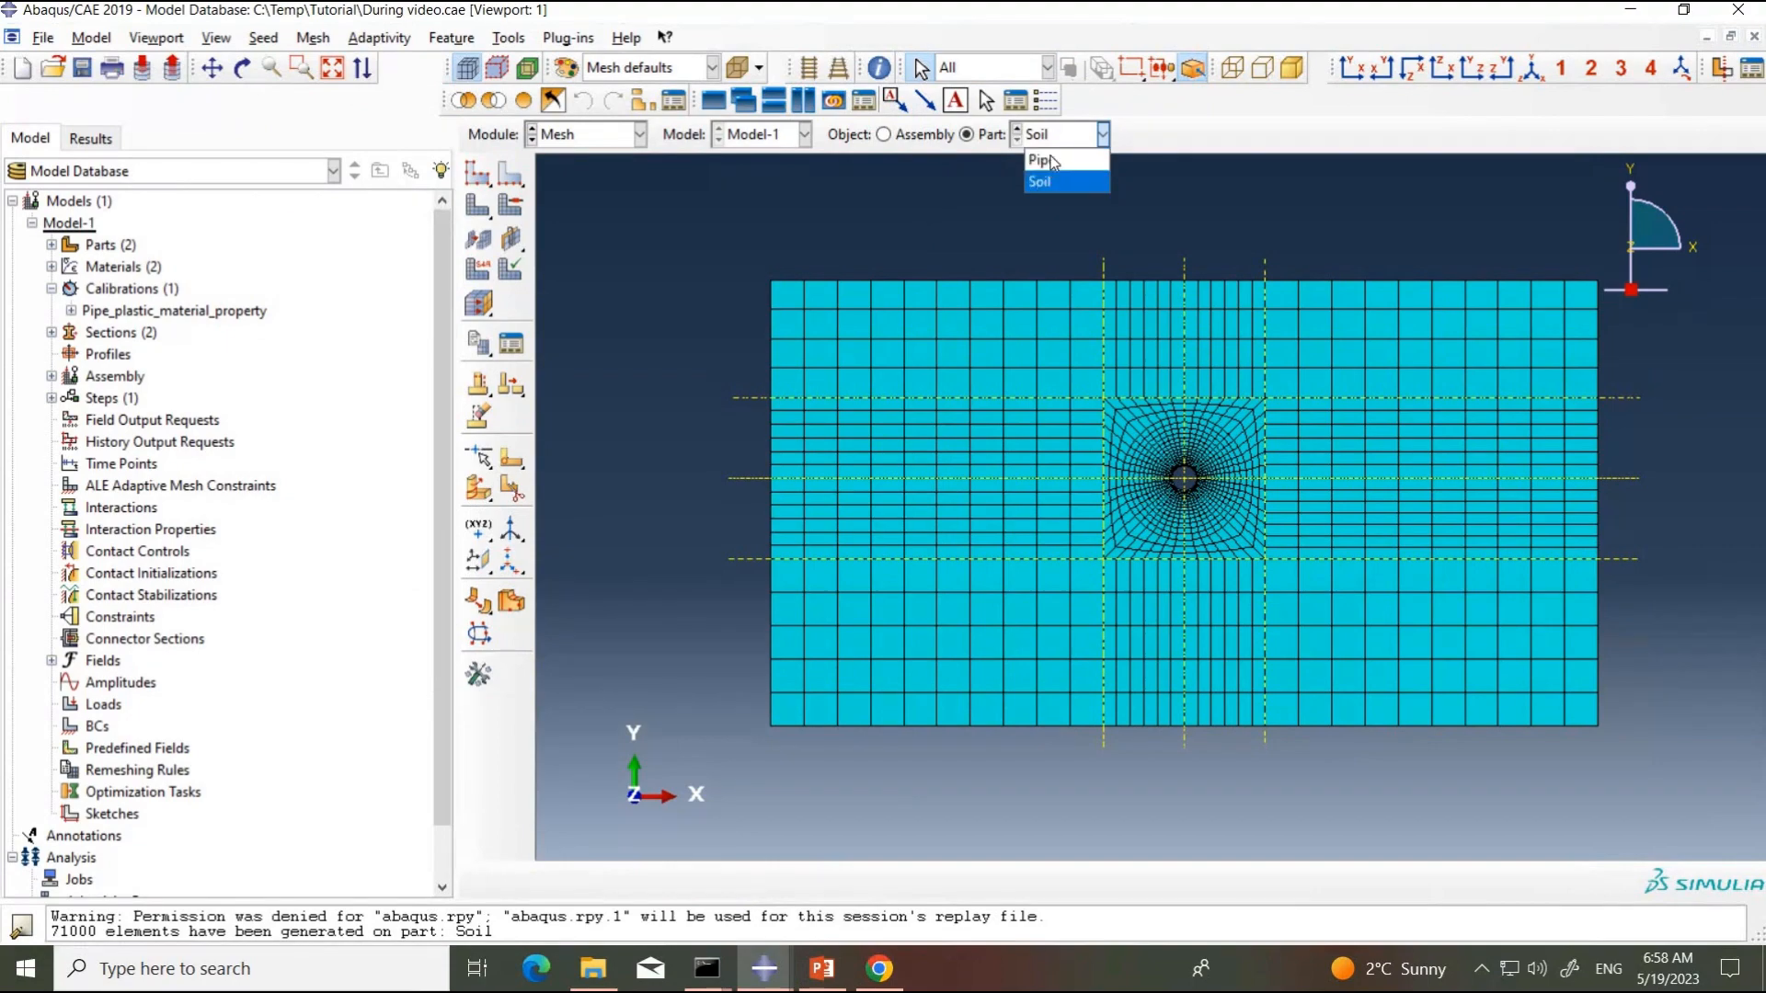
left_click(1052, 160)
left_click(1061, 134)
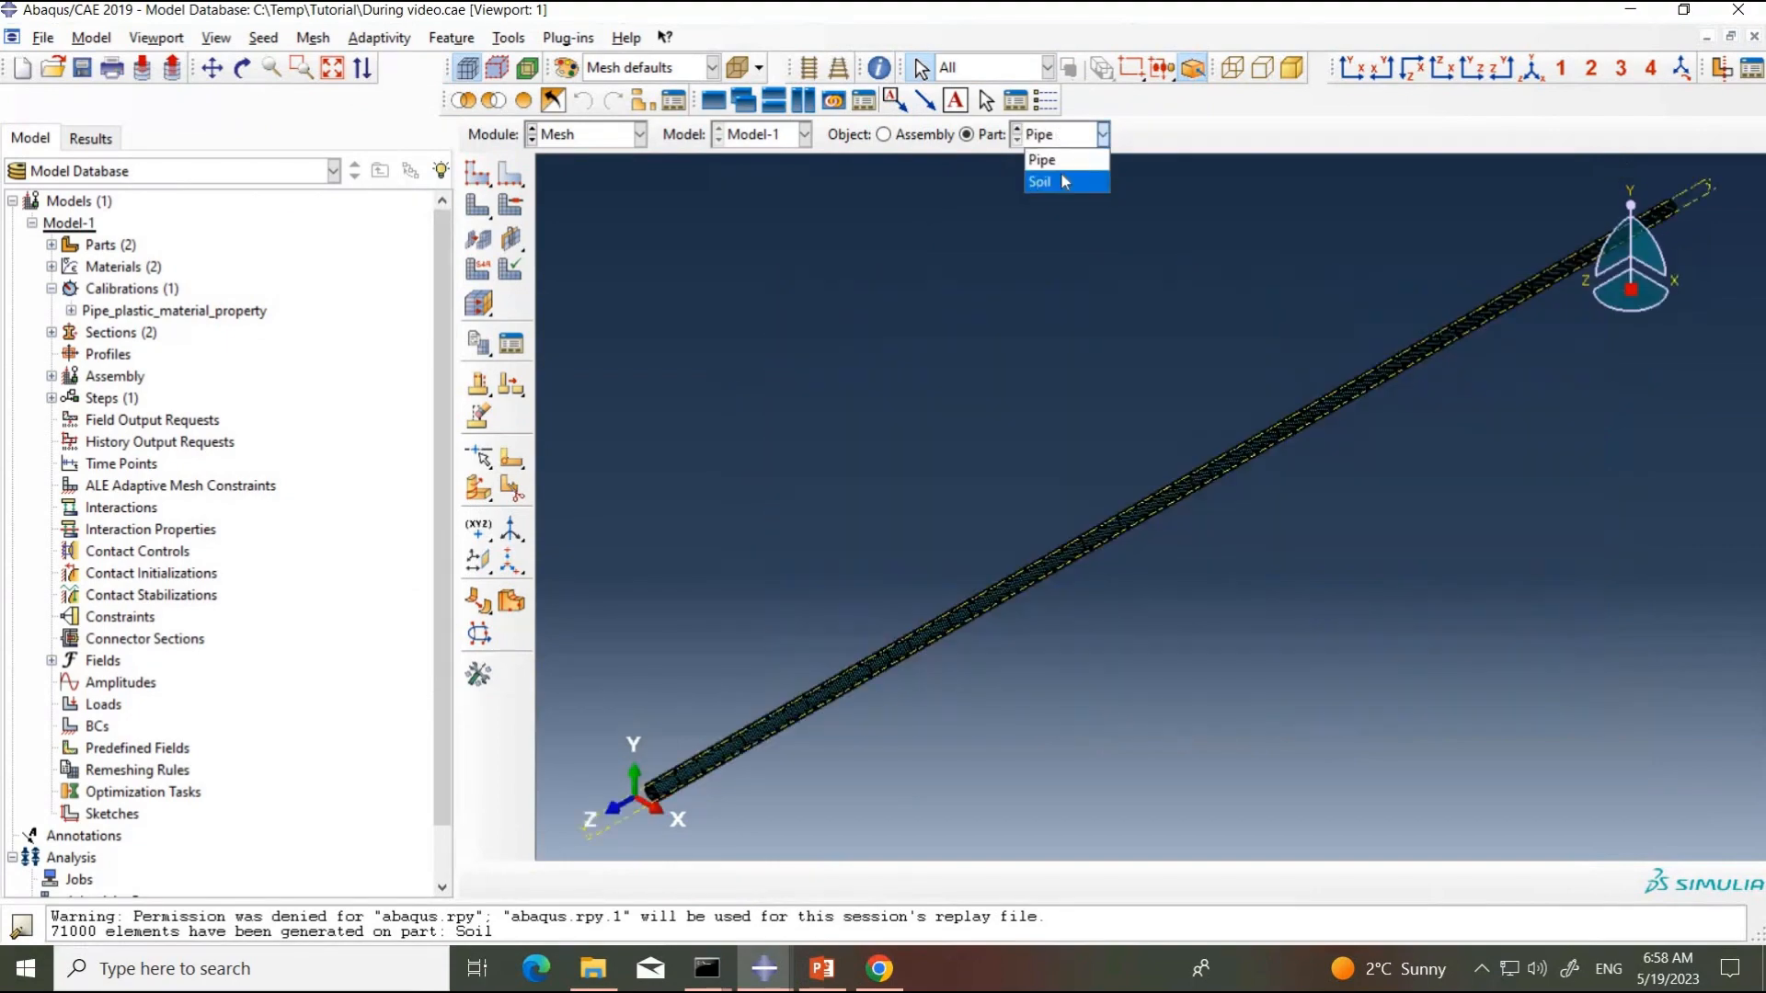
left_click(1061, 173)
Step: Show the meshed assembly to examine the mesh around the projecting pipe end, and switch to the soil meshing slide in PowerPoint
left_click(922, 136)
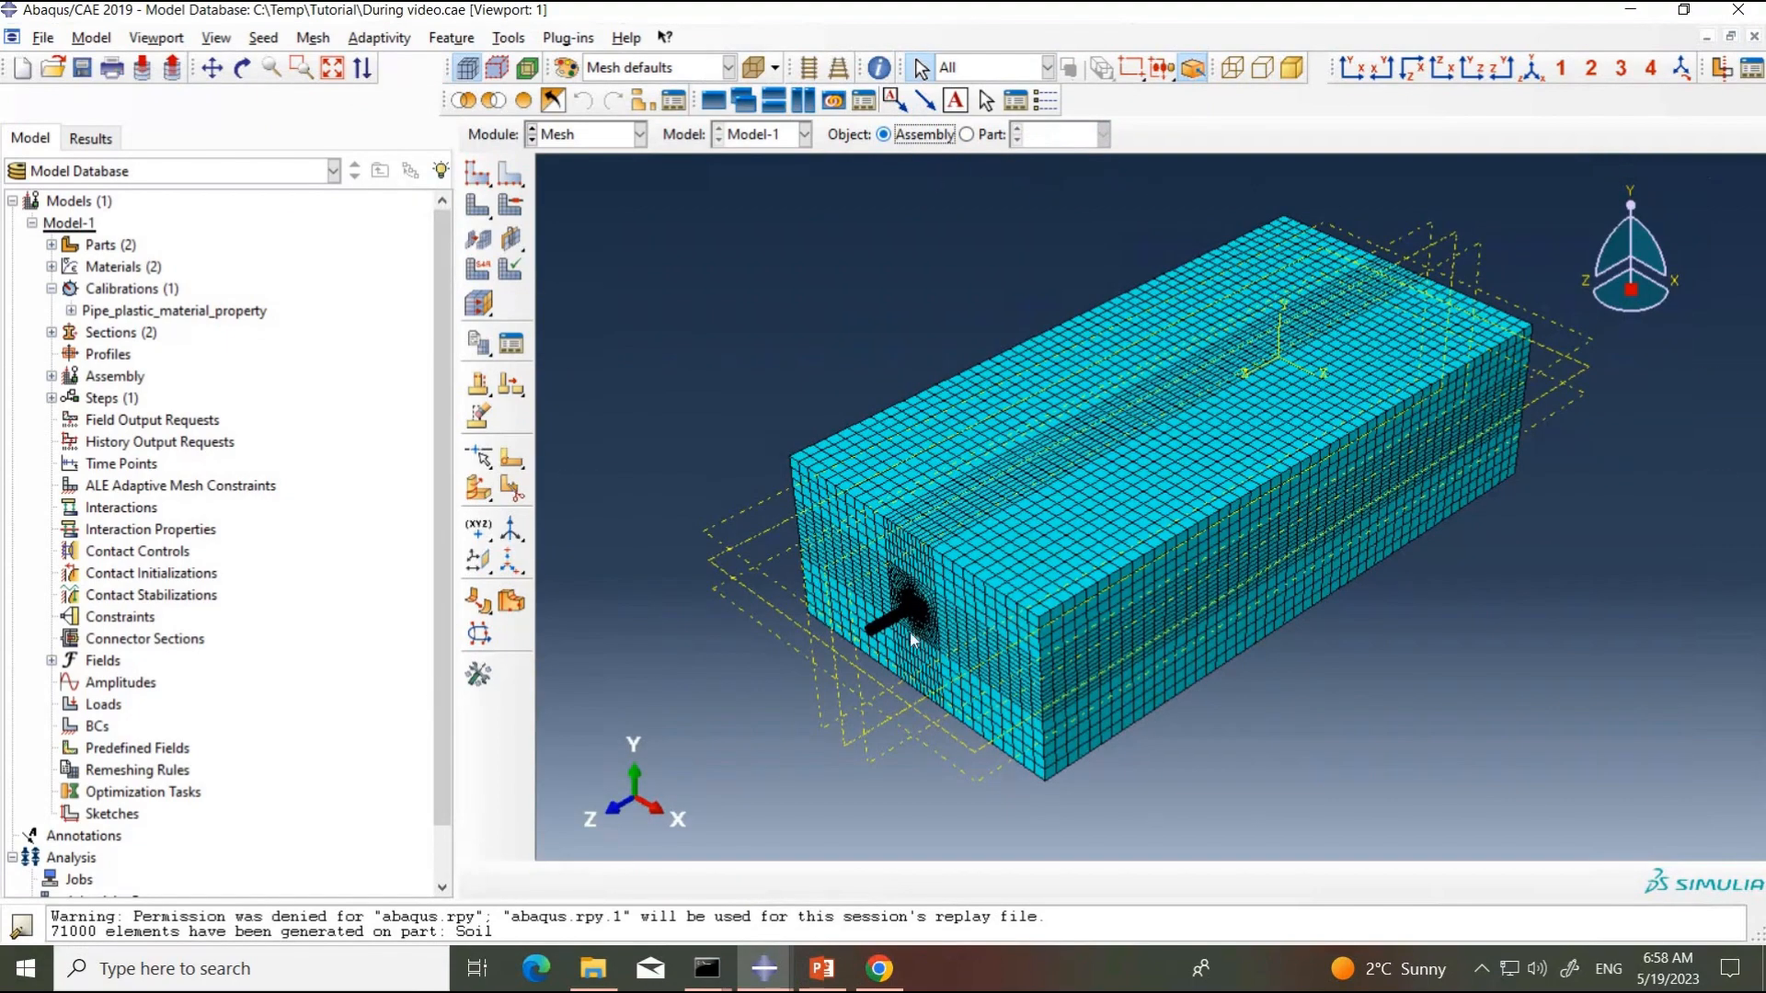
scroll(901, 607, "up", 3)
scroll(941, 575, "up", 5)
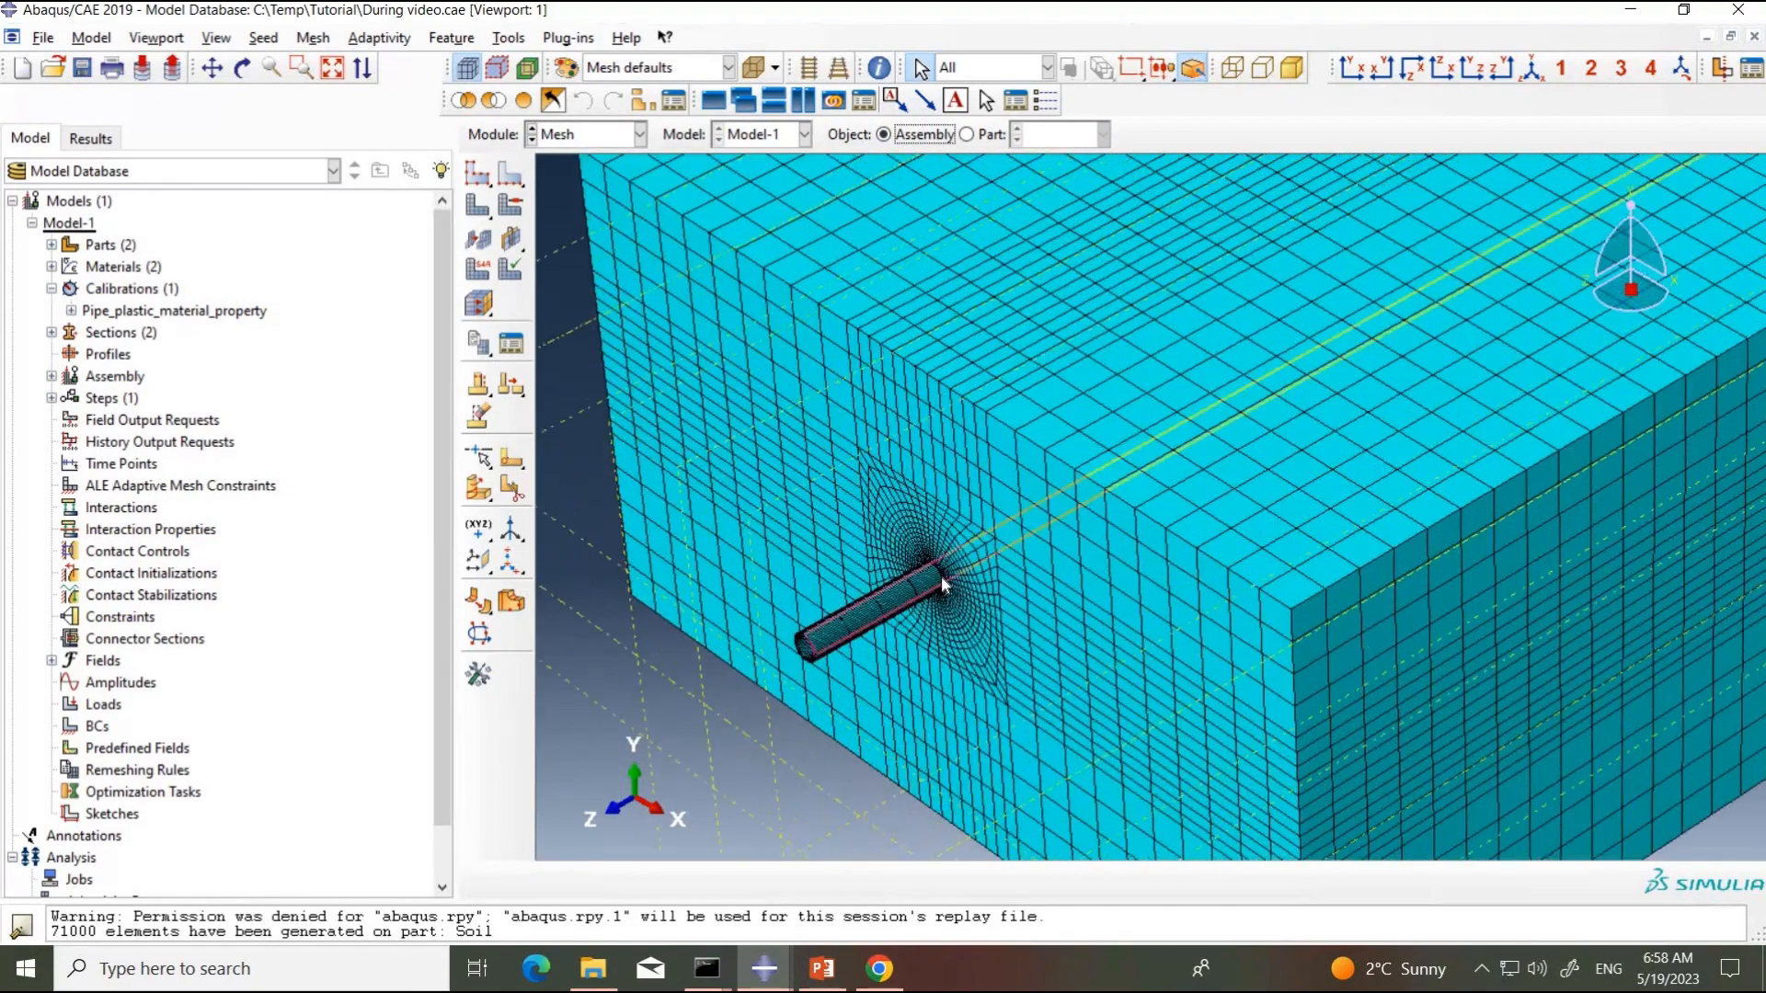
scroll(941, 574, "down", 8)
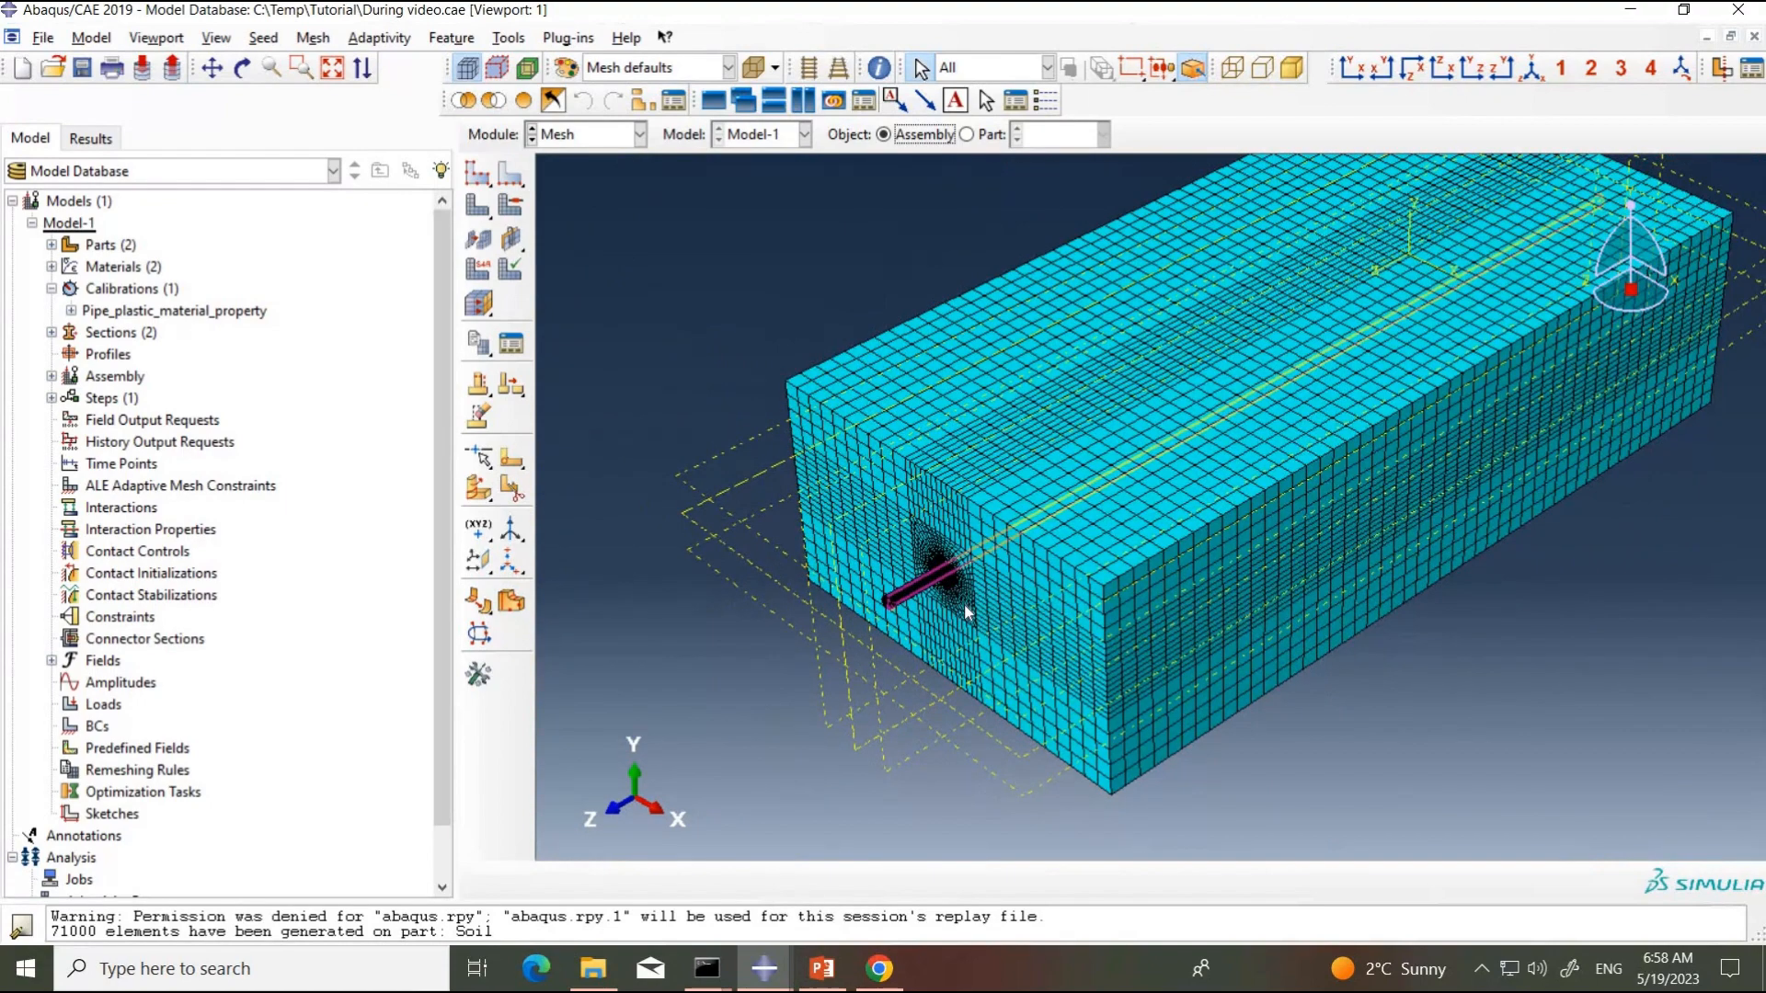
scroll(943, 579, "down", 3)
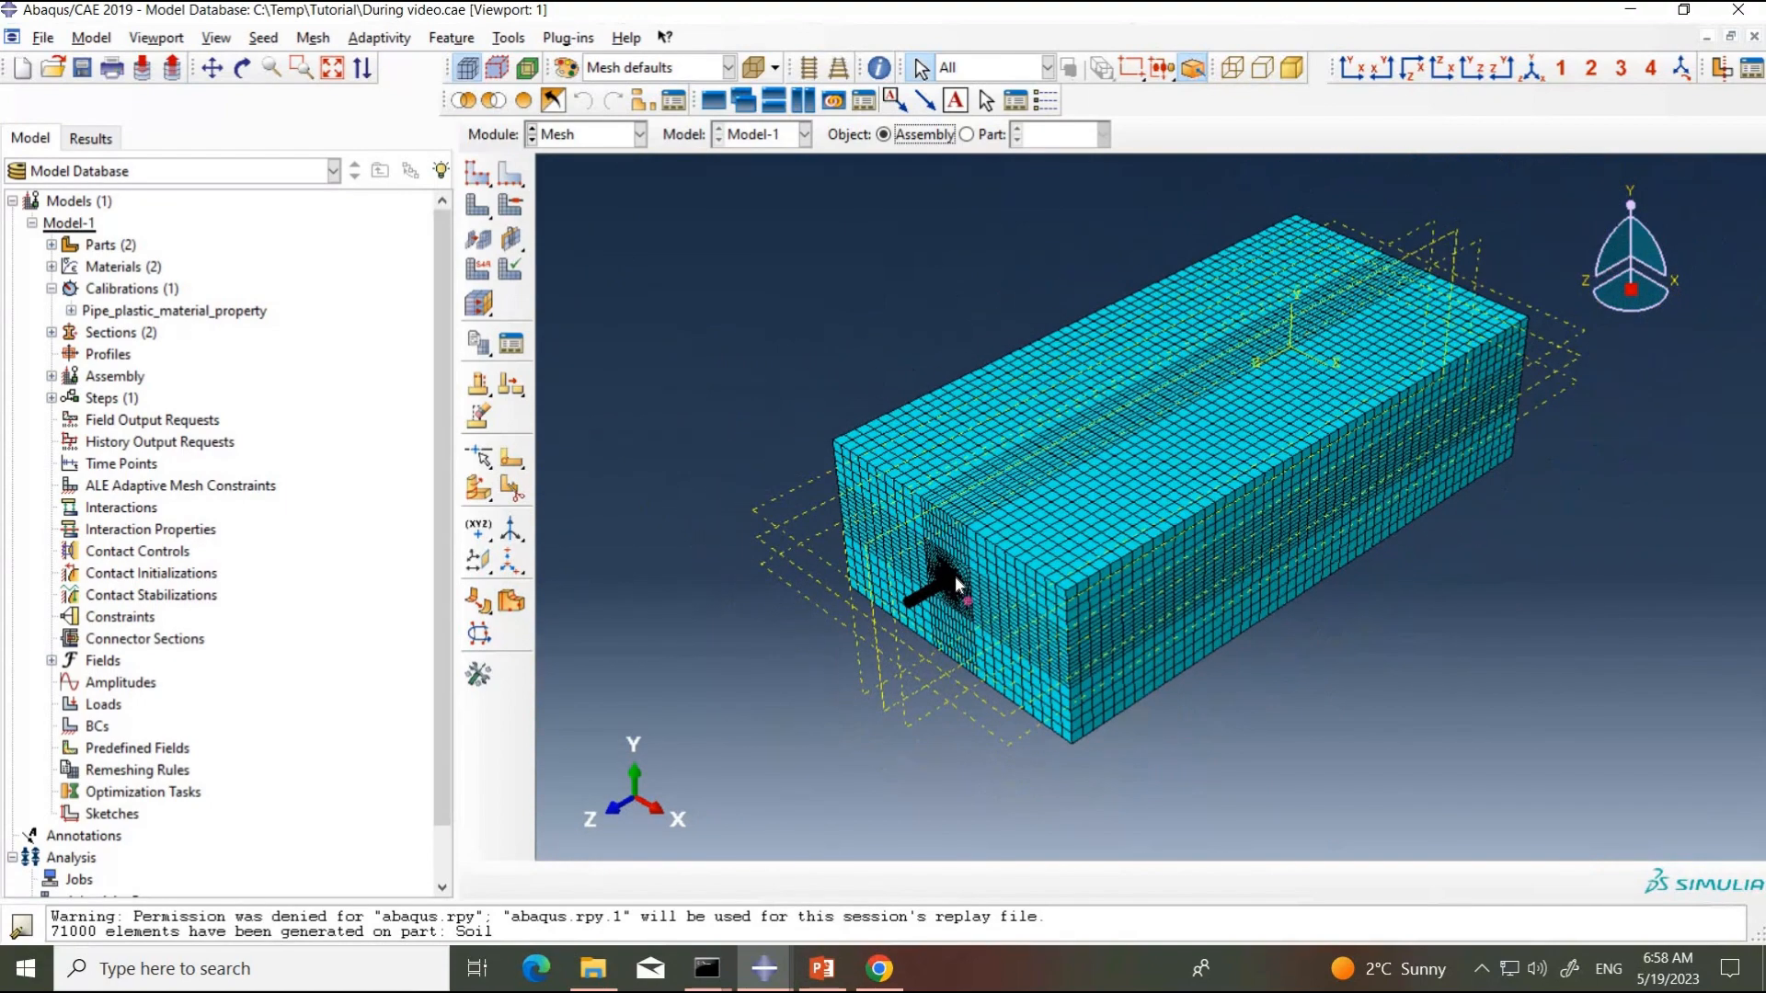
scroll(956, 585, "up", 4)
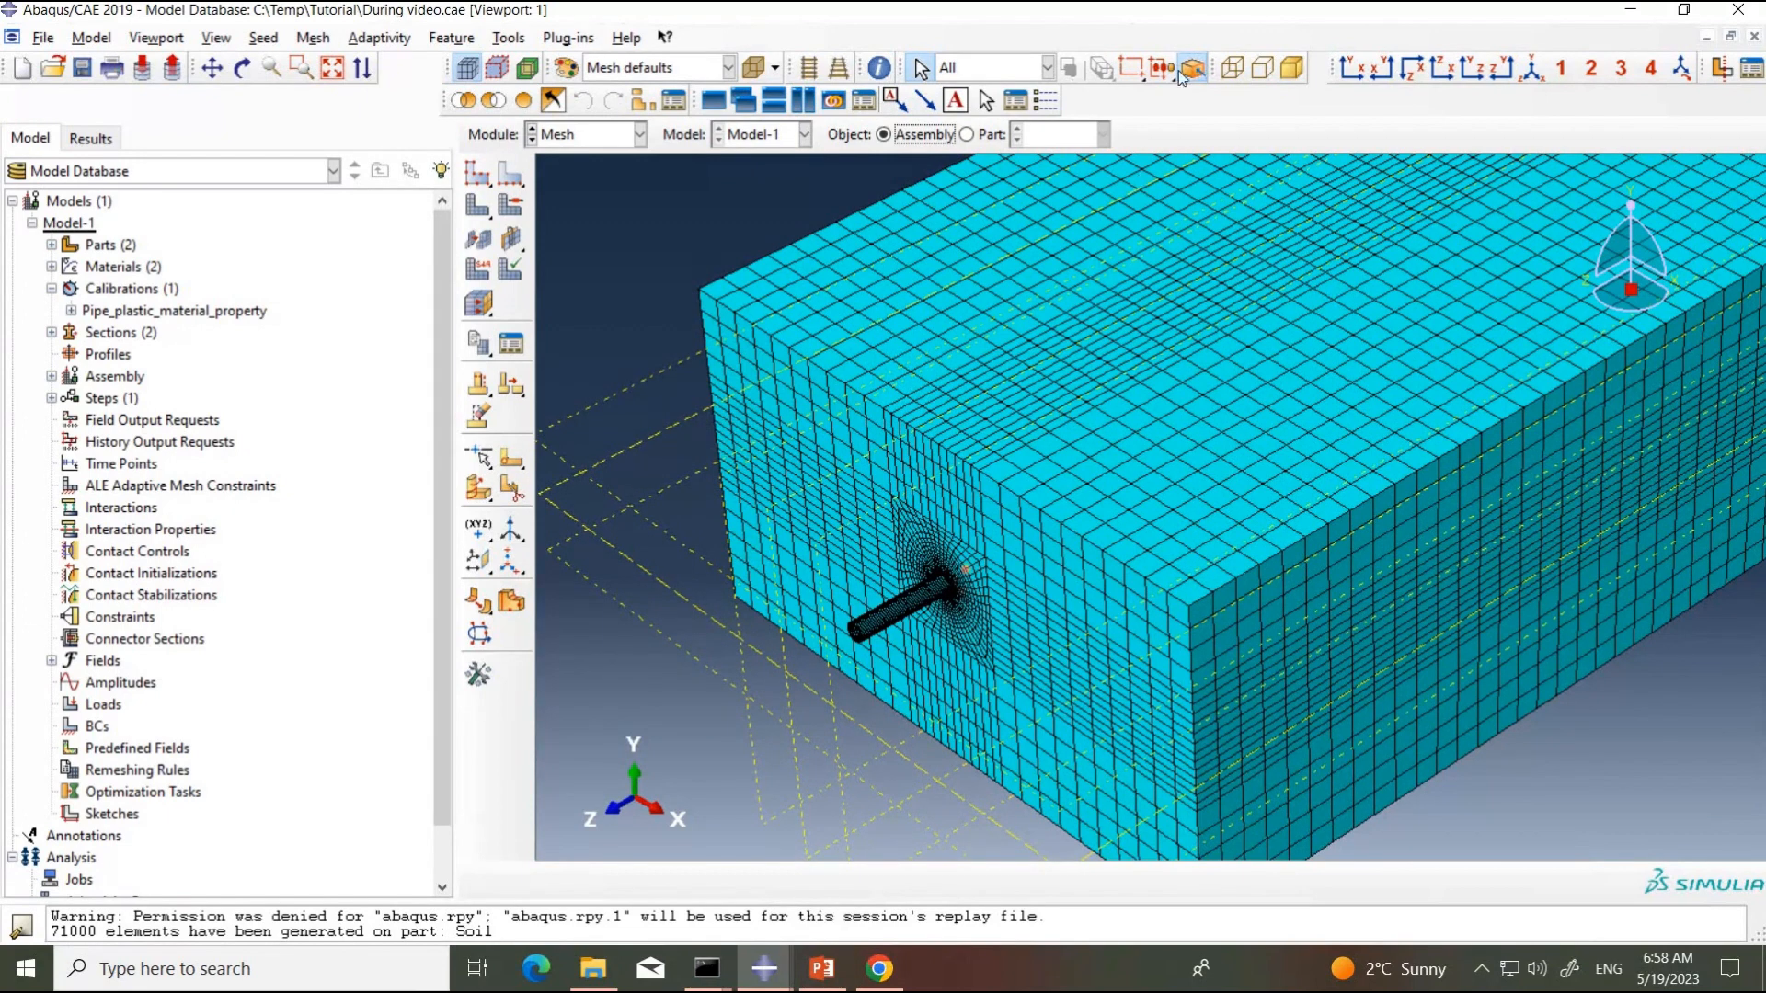
left_click(1151, 12)
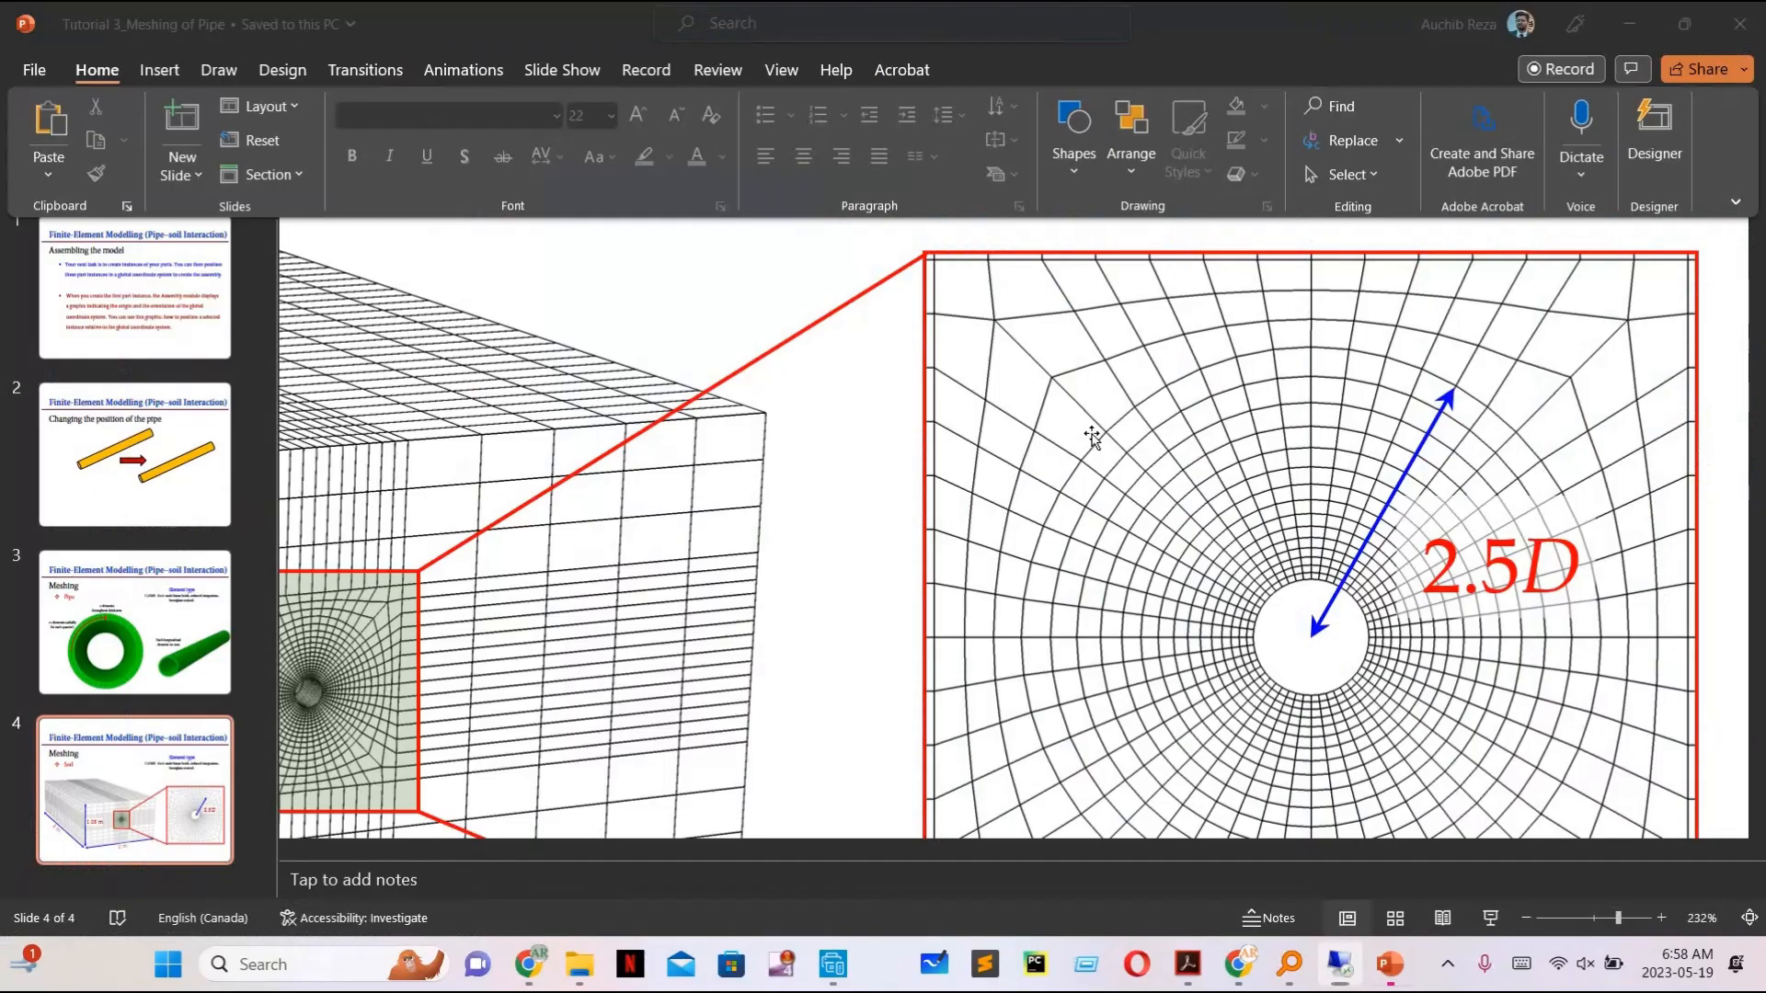